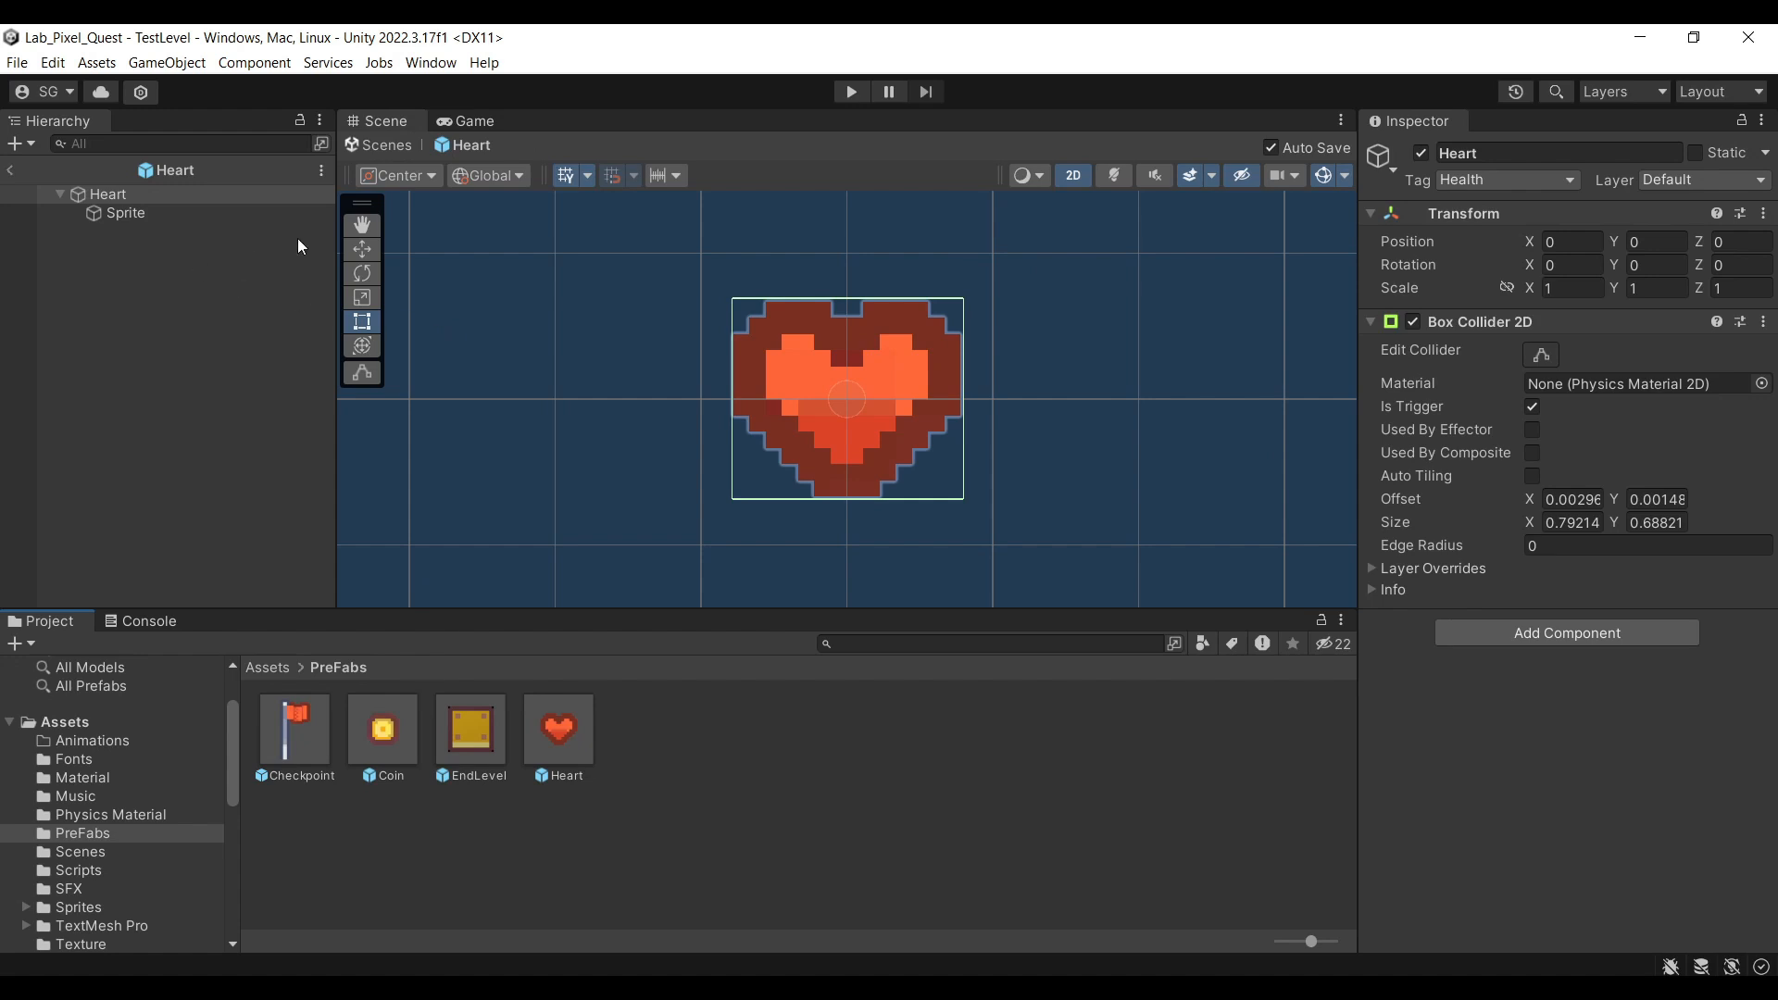
Open the Animation window and dock it alongside the Project and Console windows
click(435, 65)
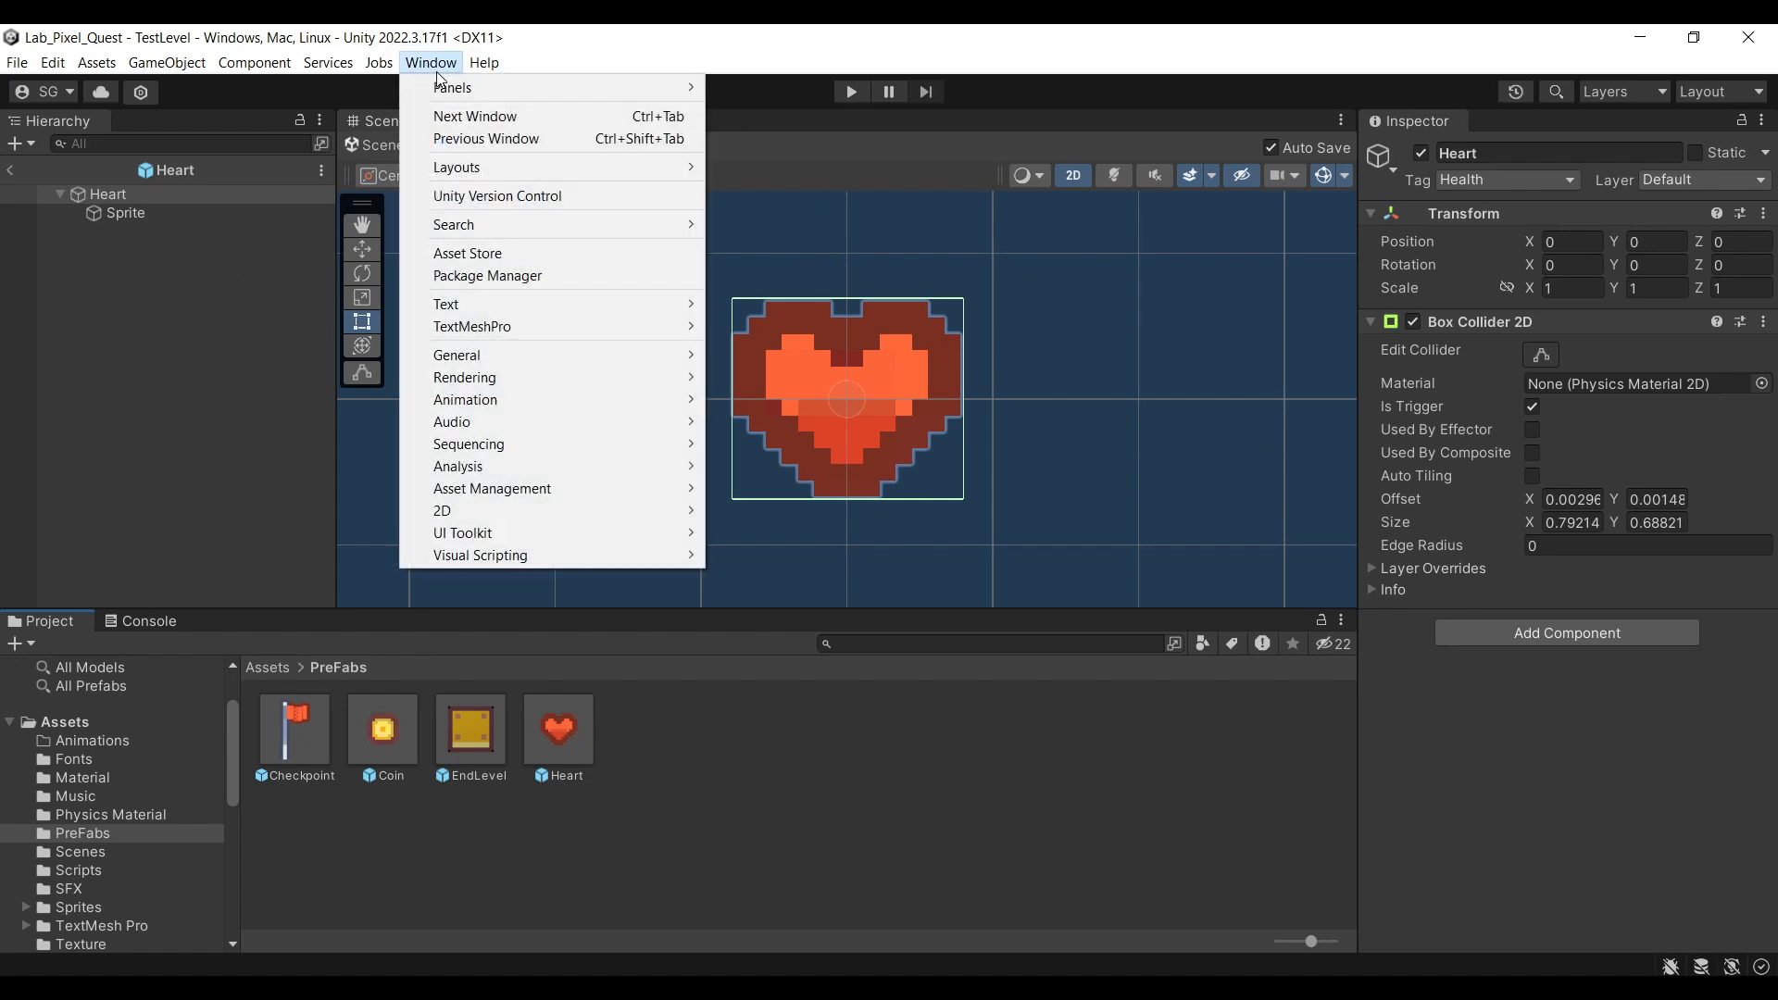
mouse_move(540, 404)
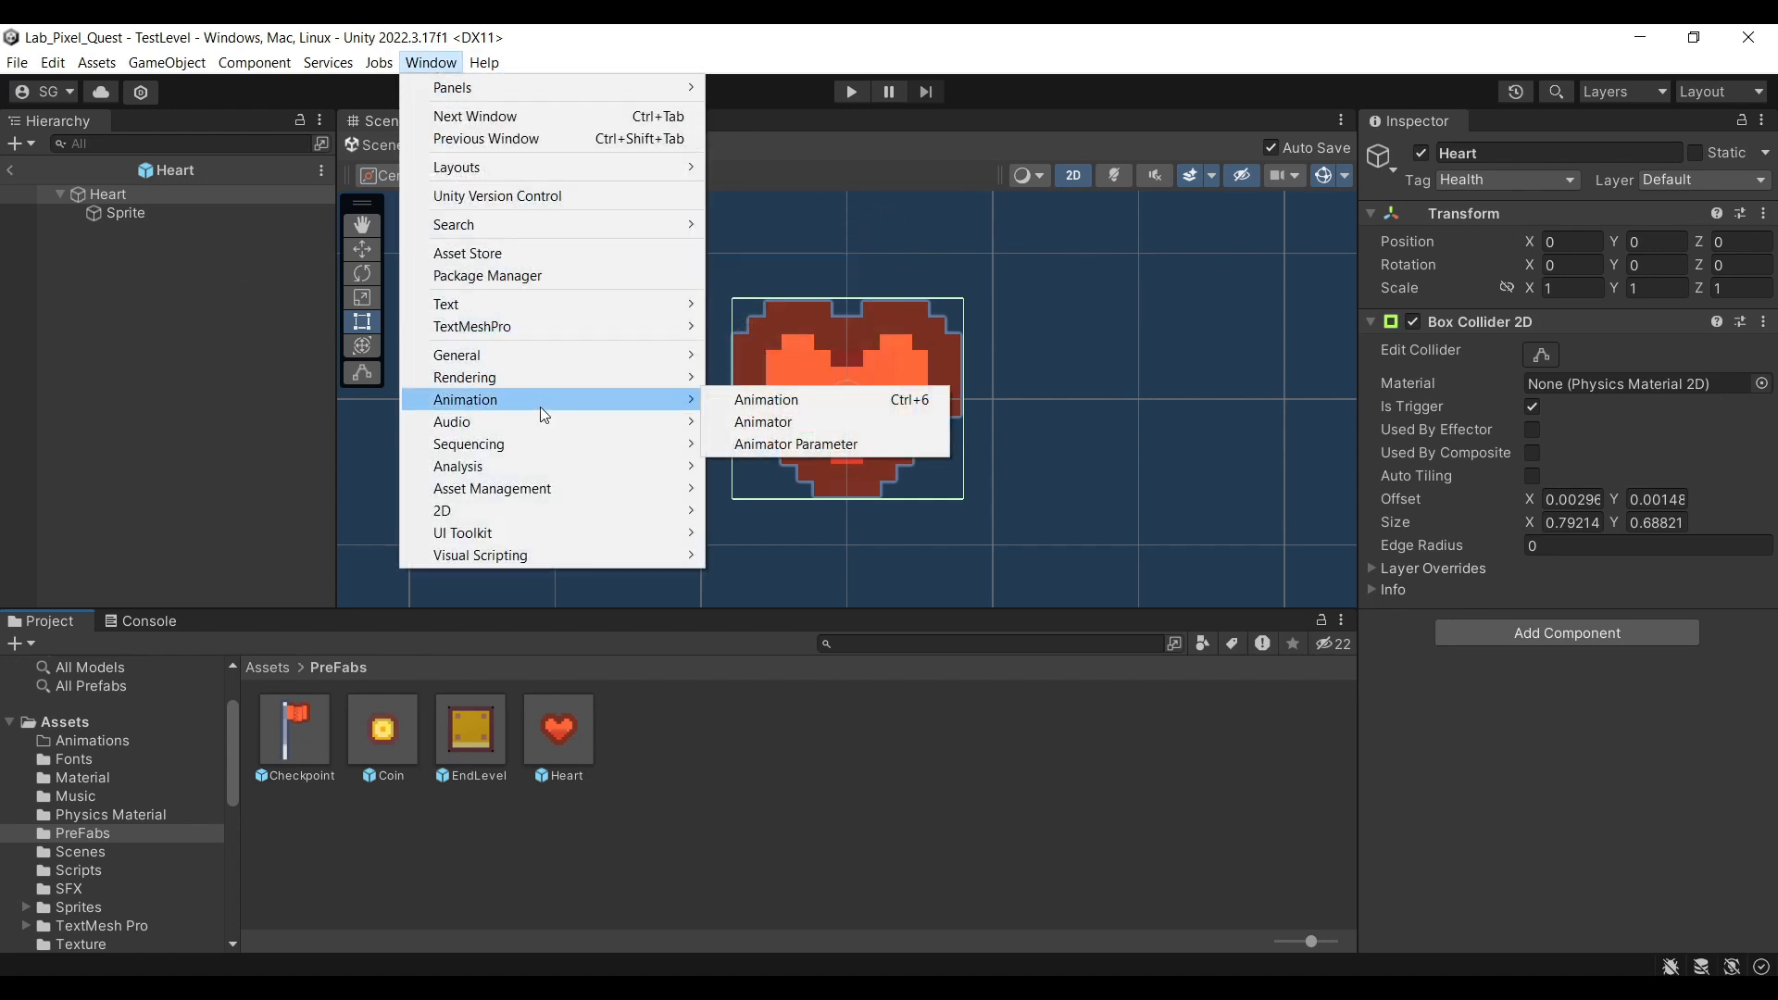
click(774, 399)
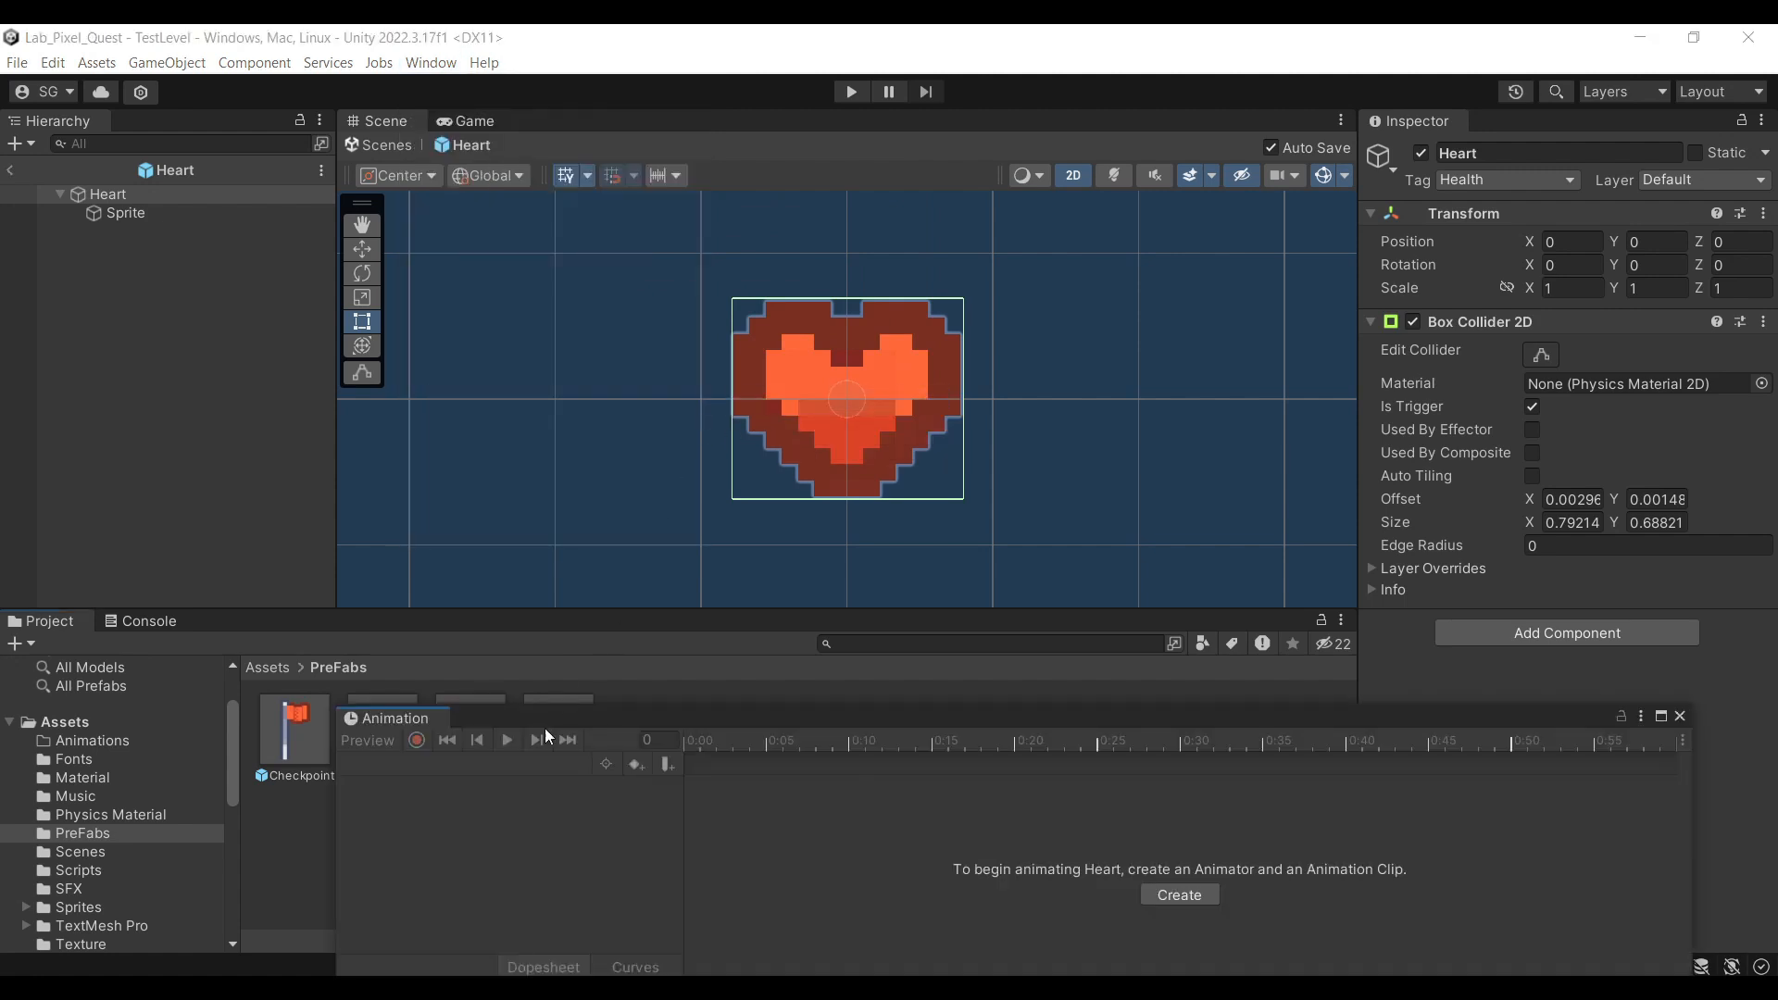
drag(387, 714, 309, 615)
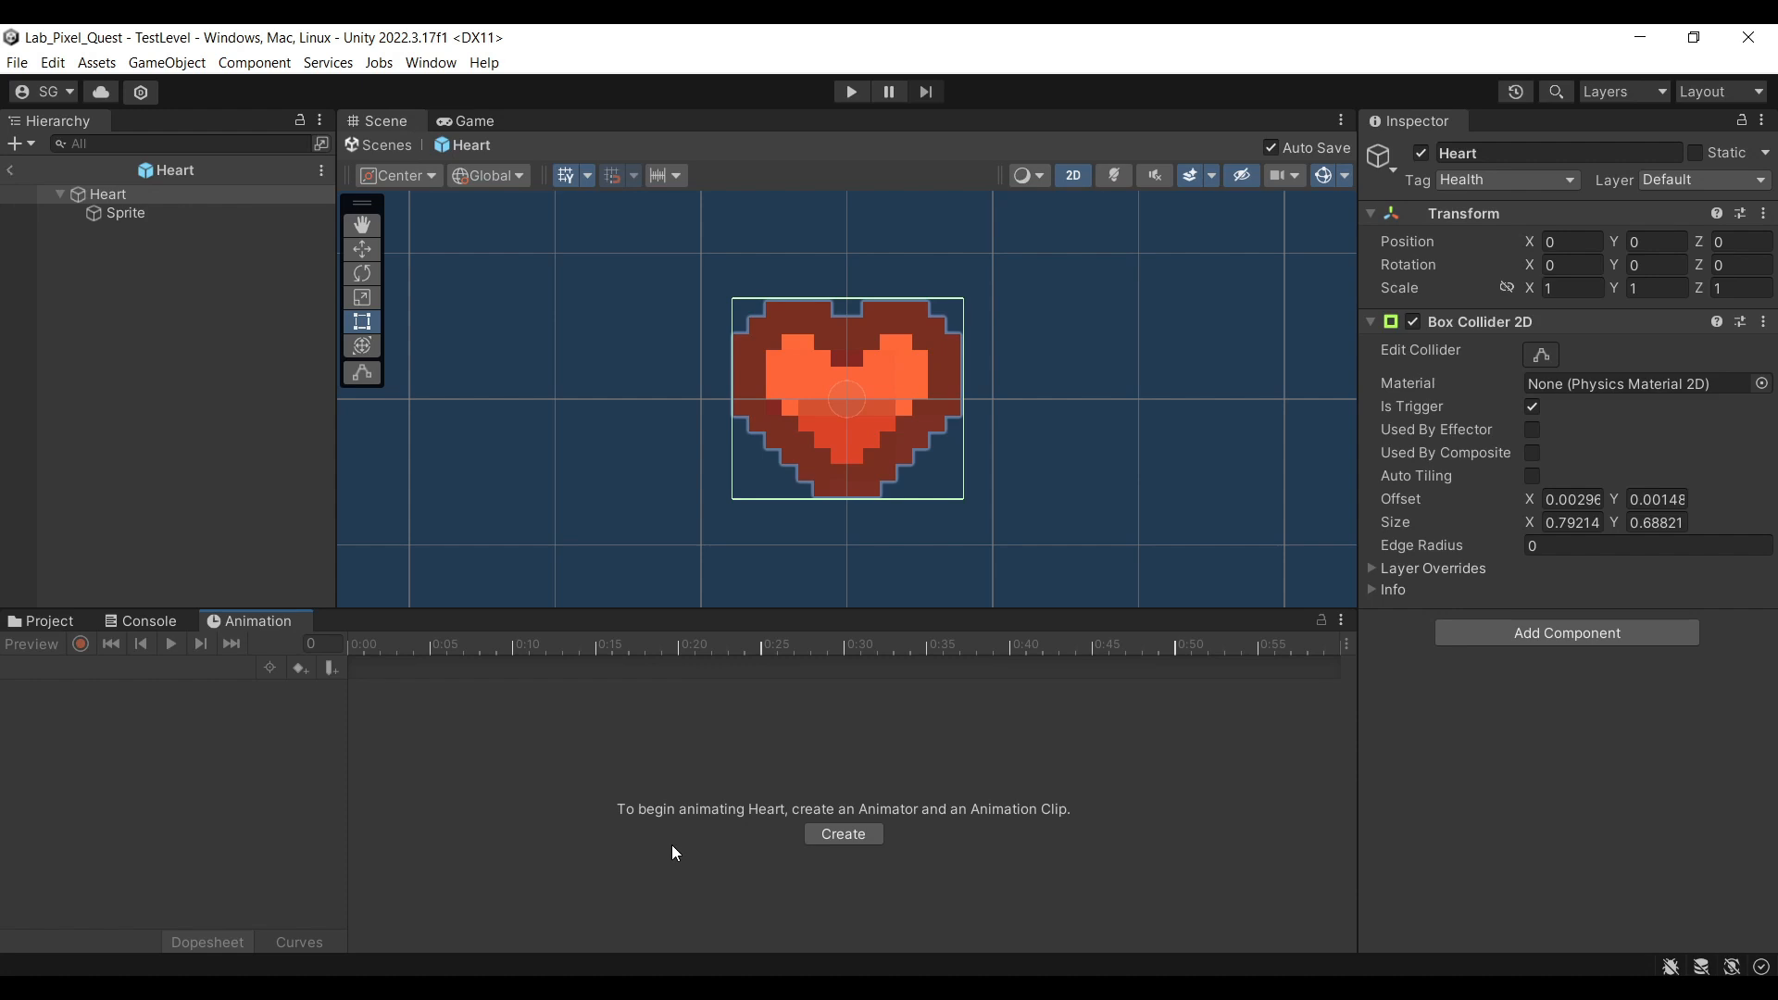
Create an Animator Controller named Heart in the project's Animations folder
click(37, 621)
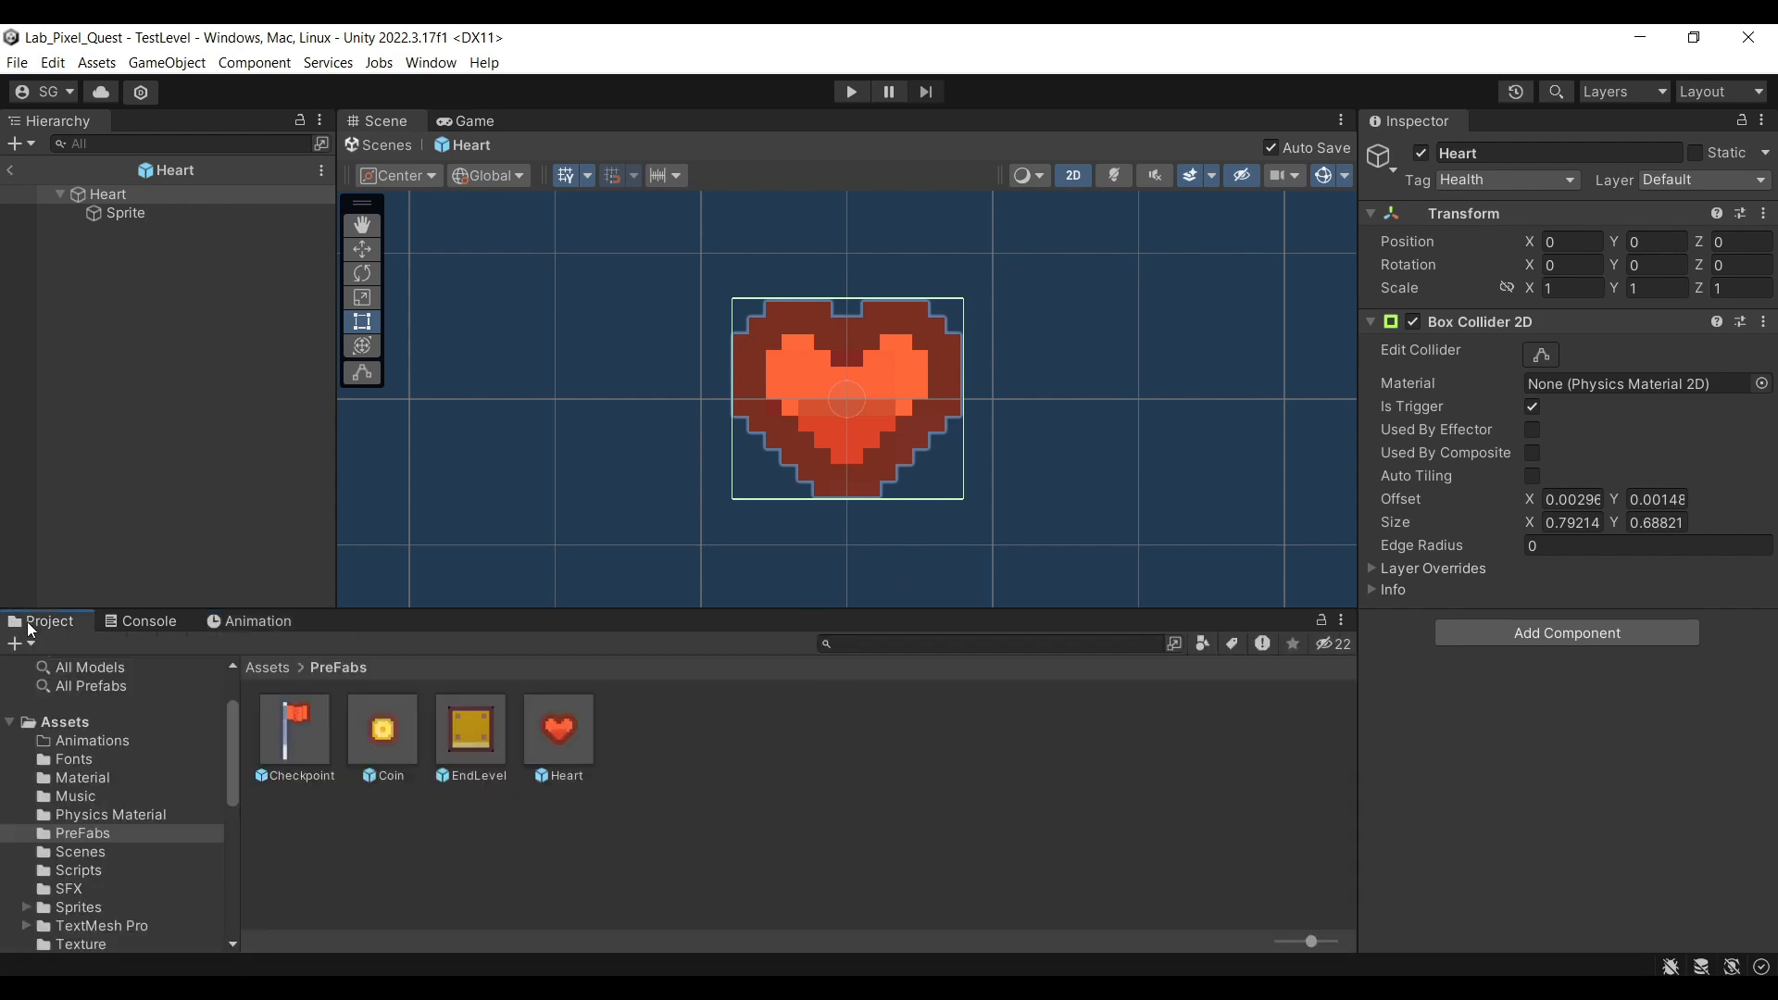
click(274, 669)
double_click(307, 714)
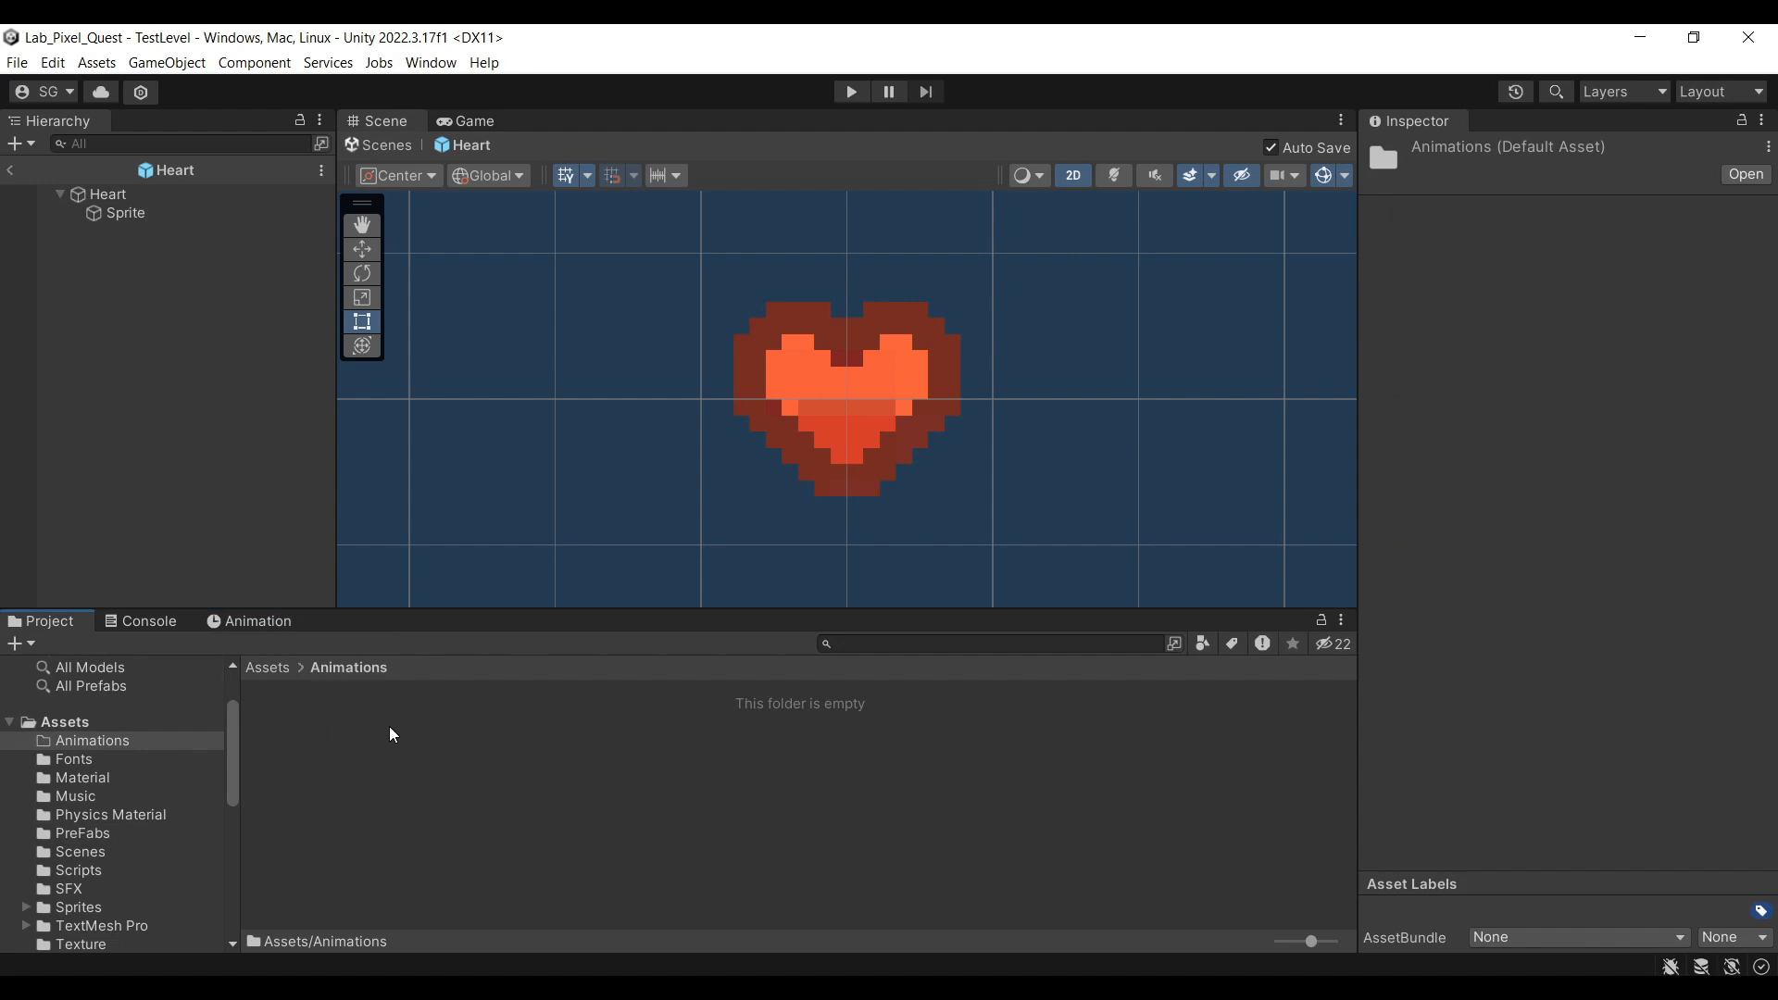
right_click(391, 734)
mouse_move(547, 181)
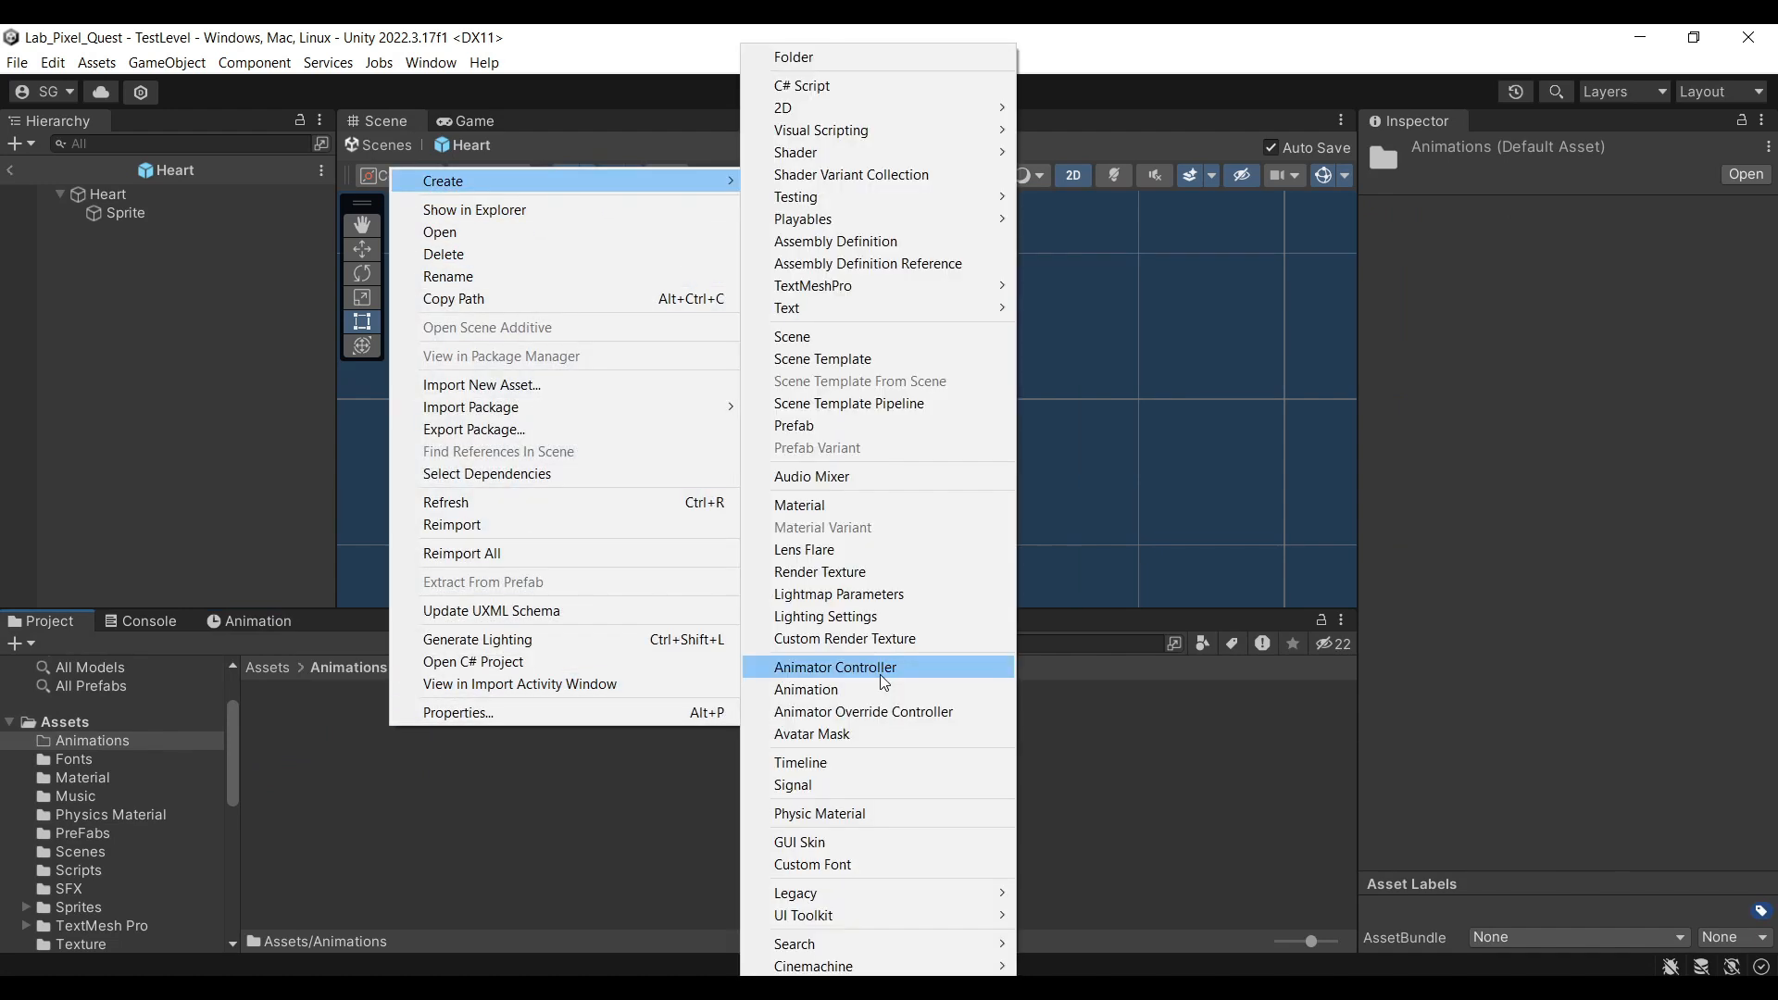
click(882, 675)
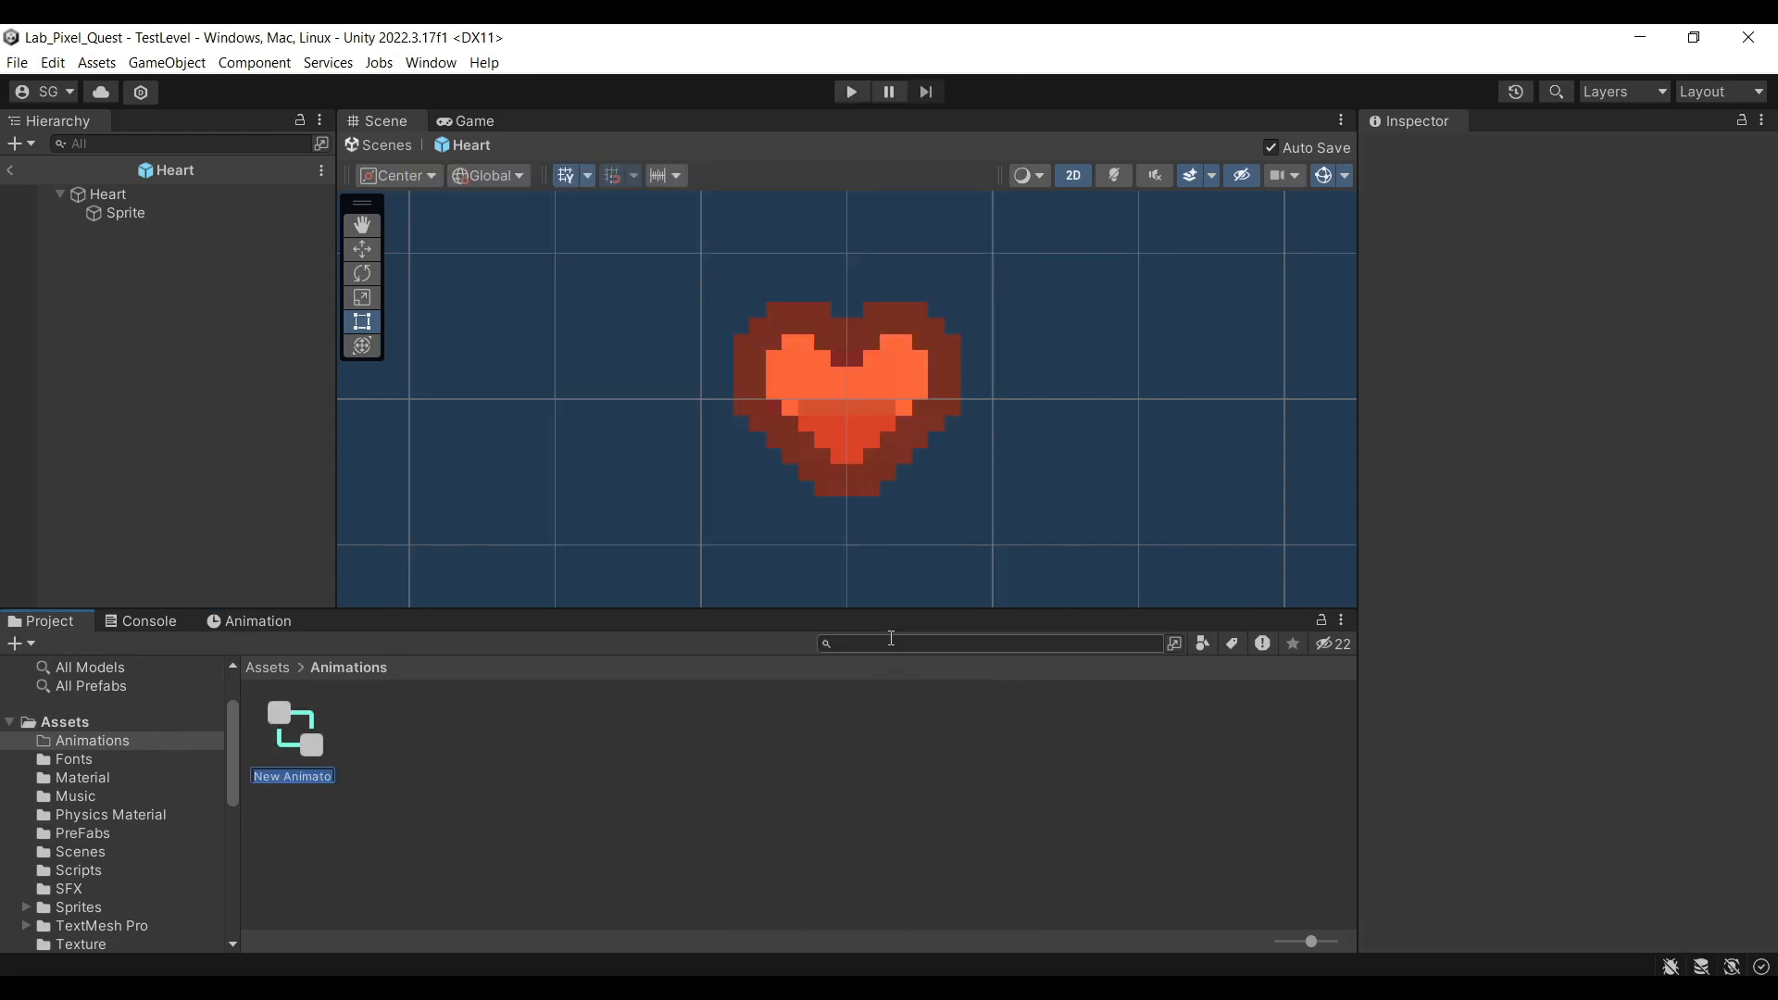
text(Heart)
key(Return)
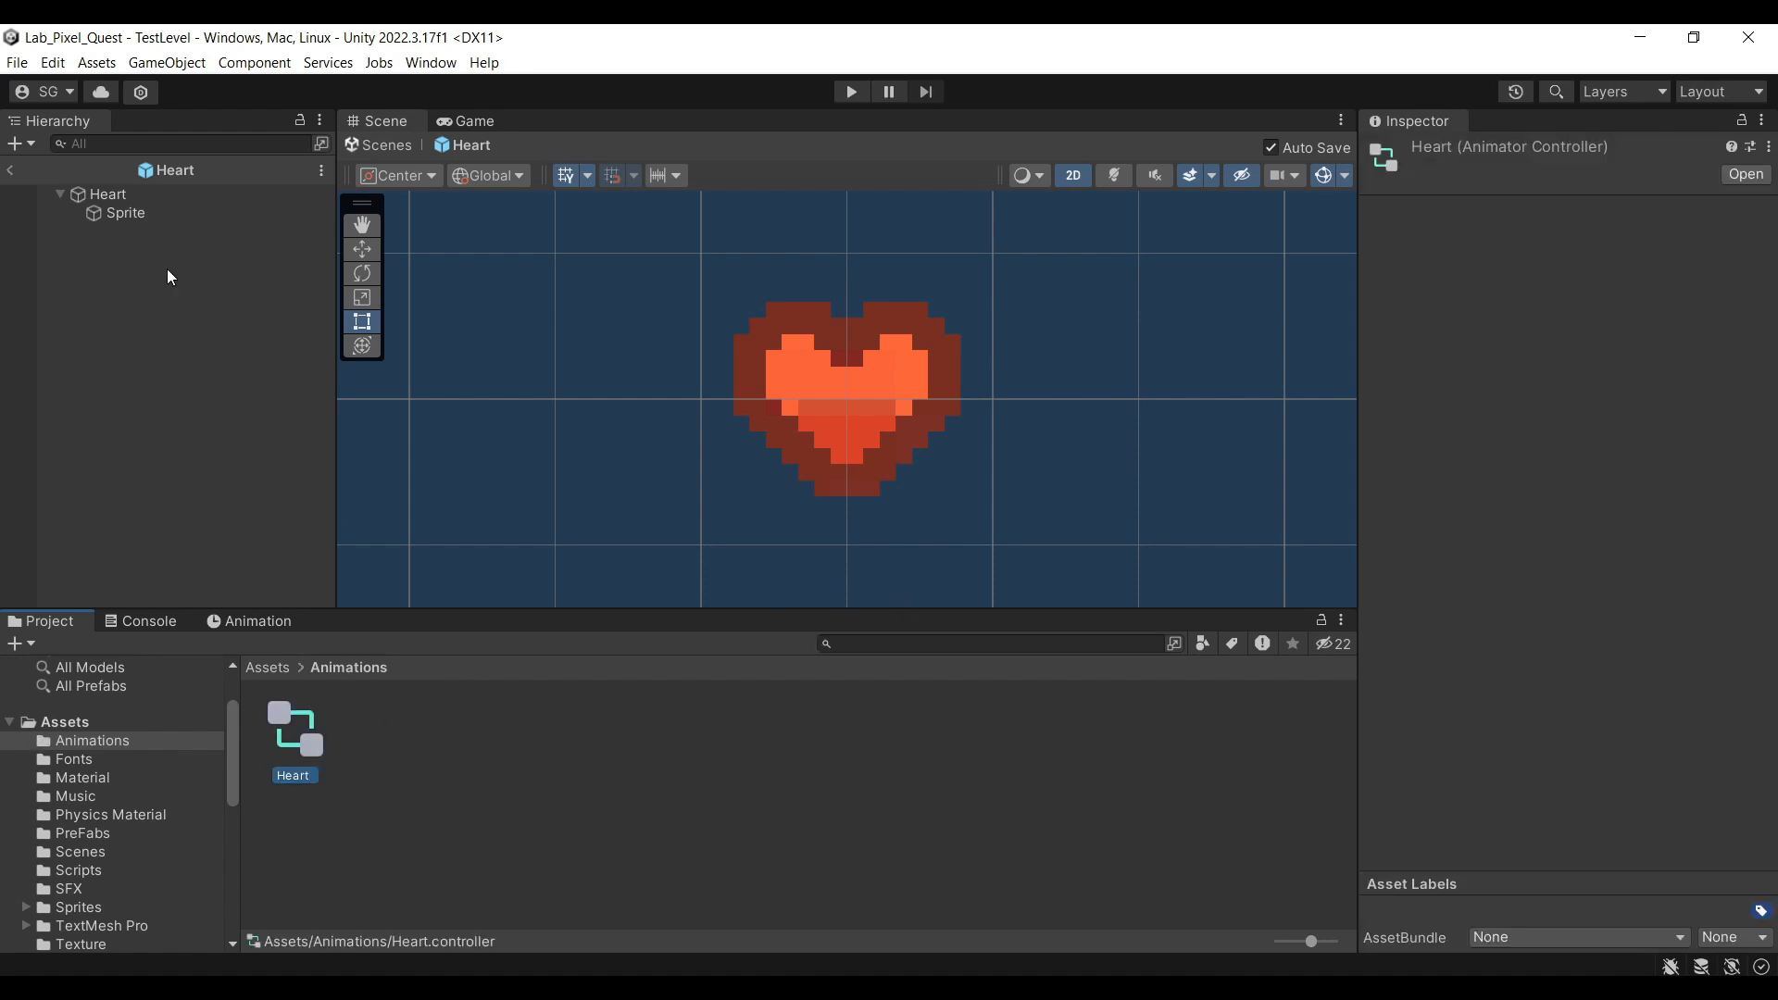
Add an Animator component to the root Heart object and assign the Heart controller to it
click(129, 196)
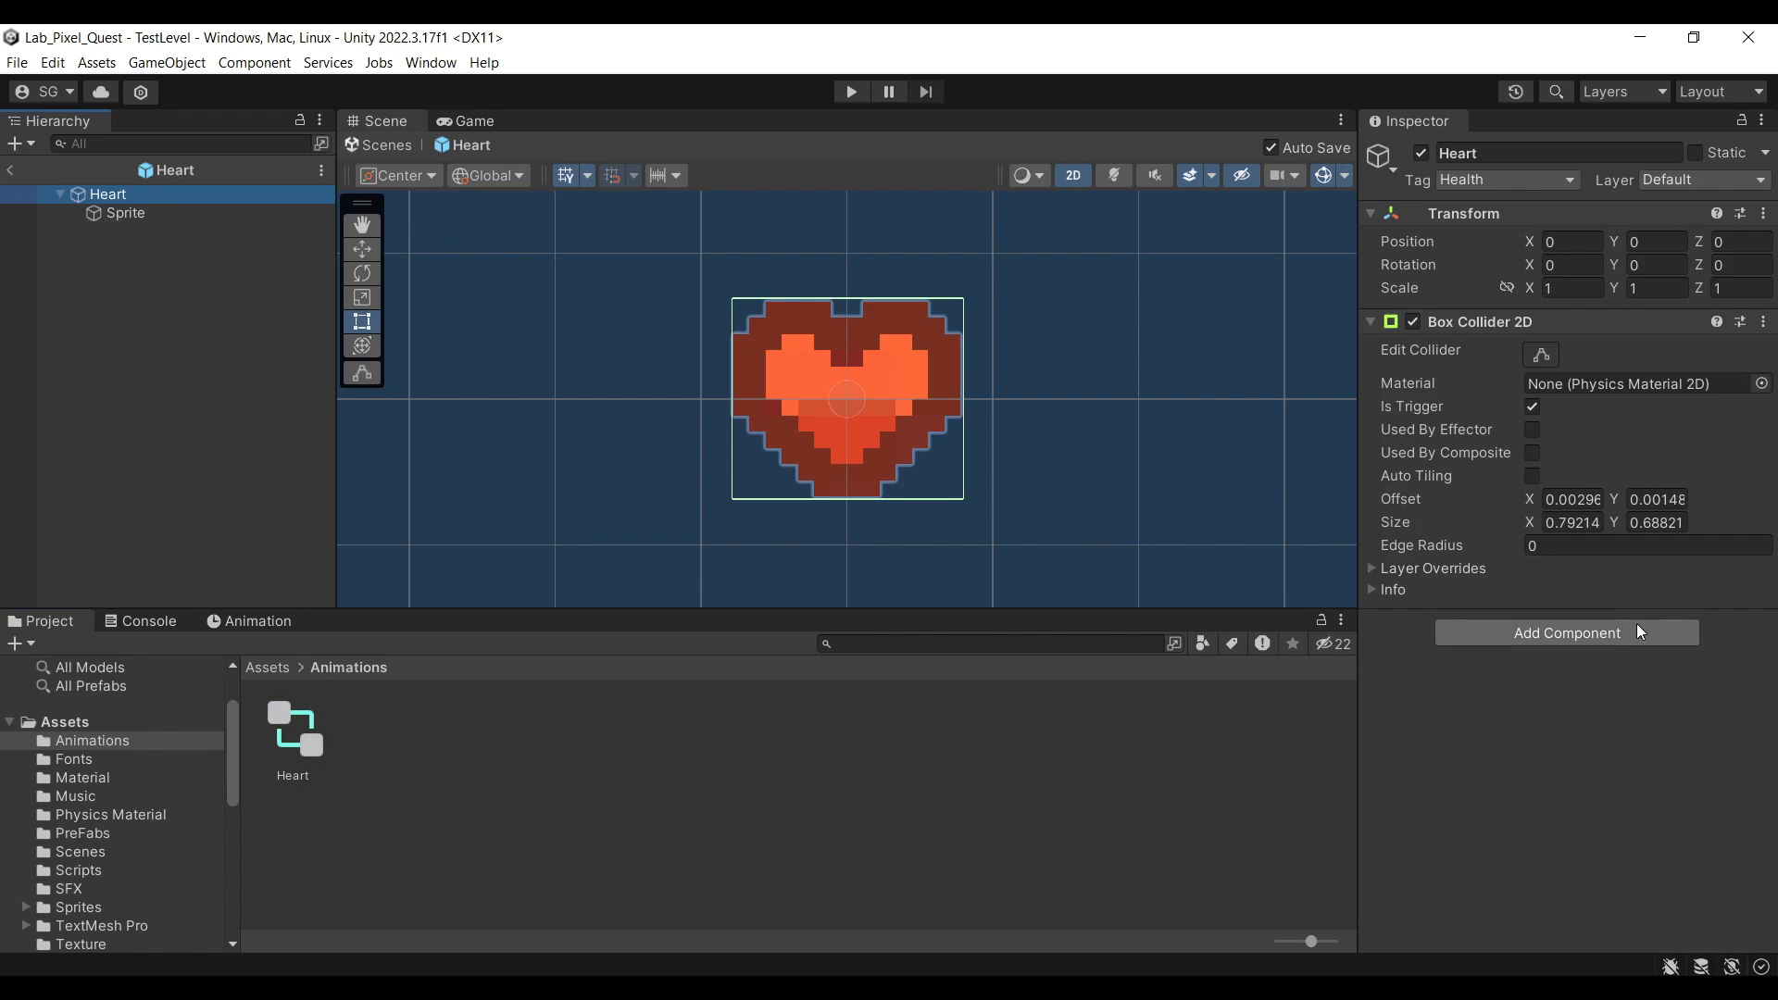
click(1636, 630)
text(anim)
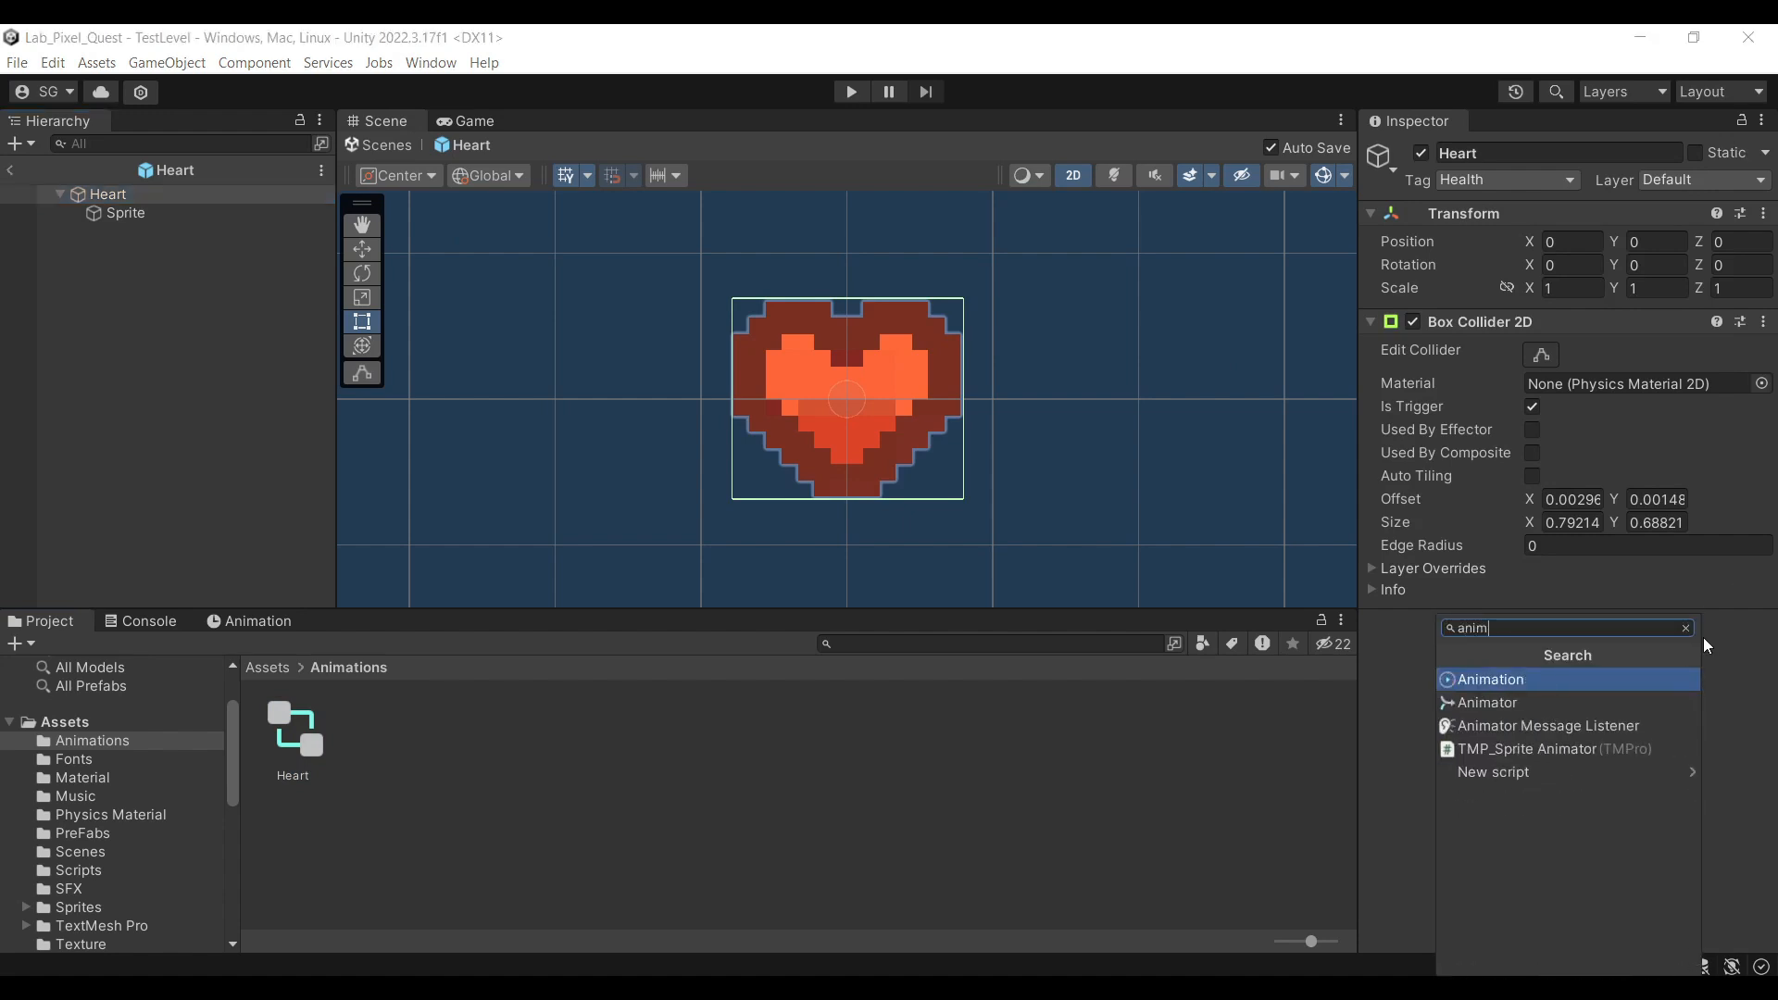
key(Down)
key(Return)
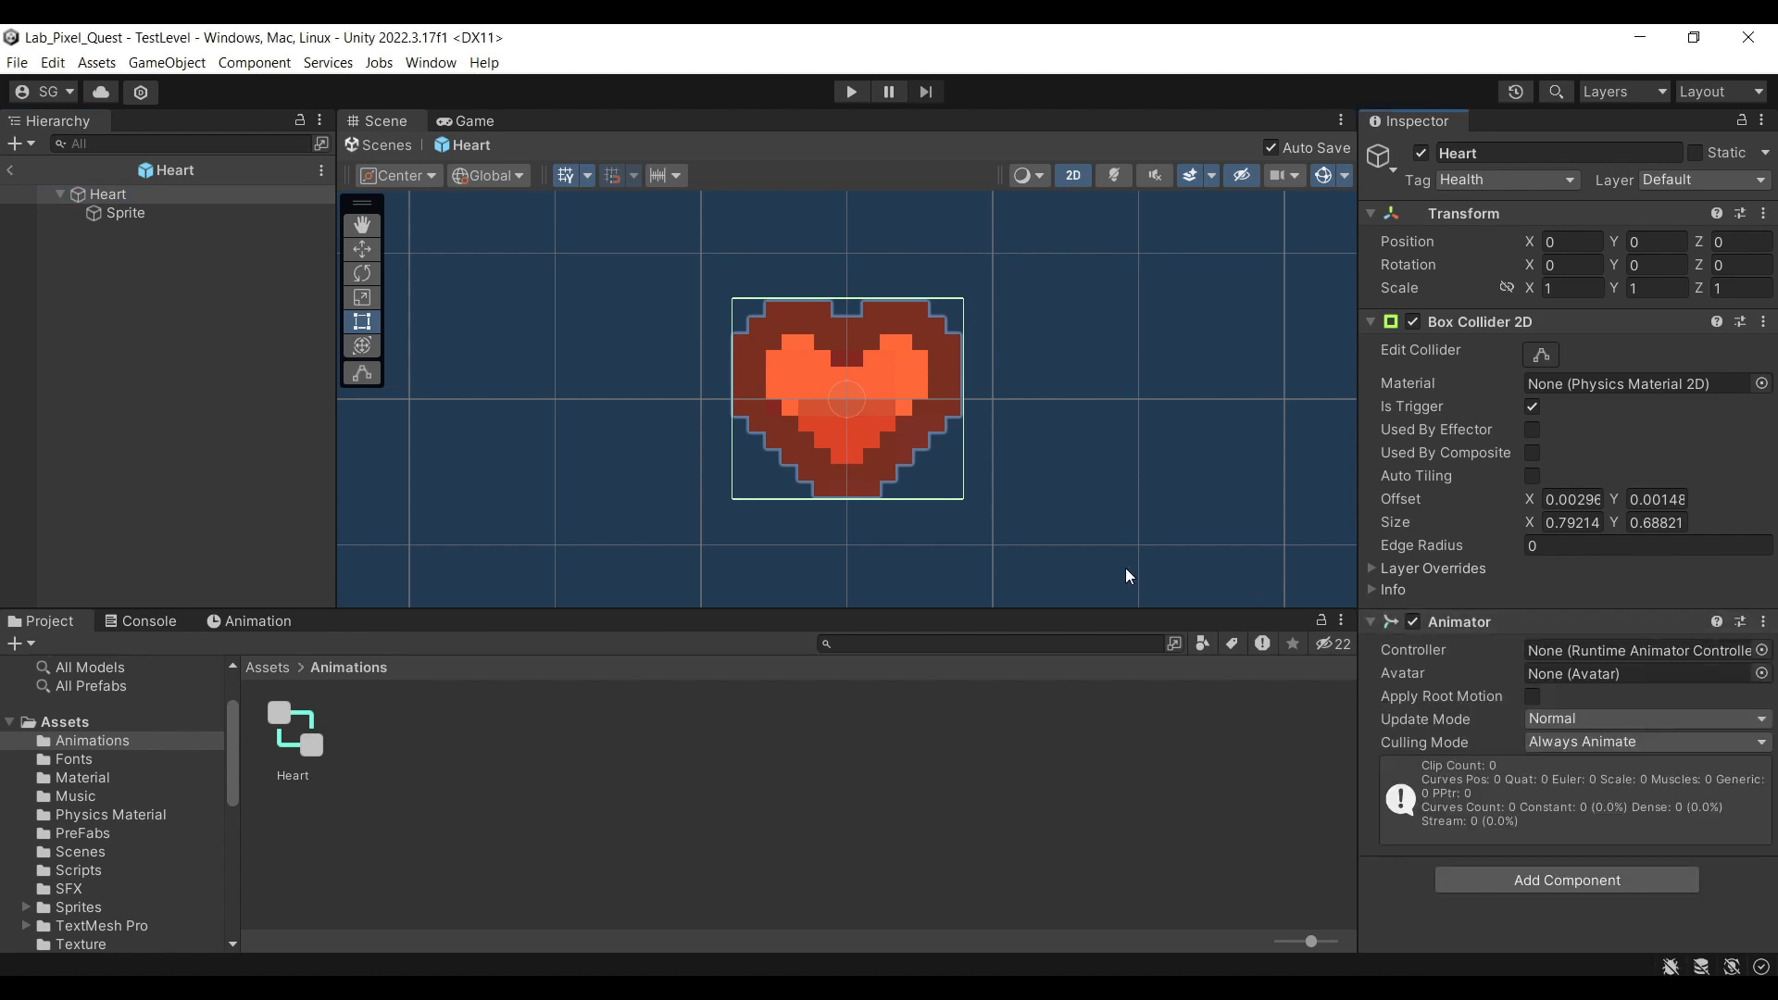
drag(279, 747, 1728, 654)
Create an animation clip for the Heart object and save it as HeartClip.anim in the Animations folder
key(ctrl+6)
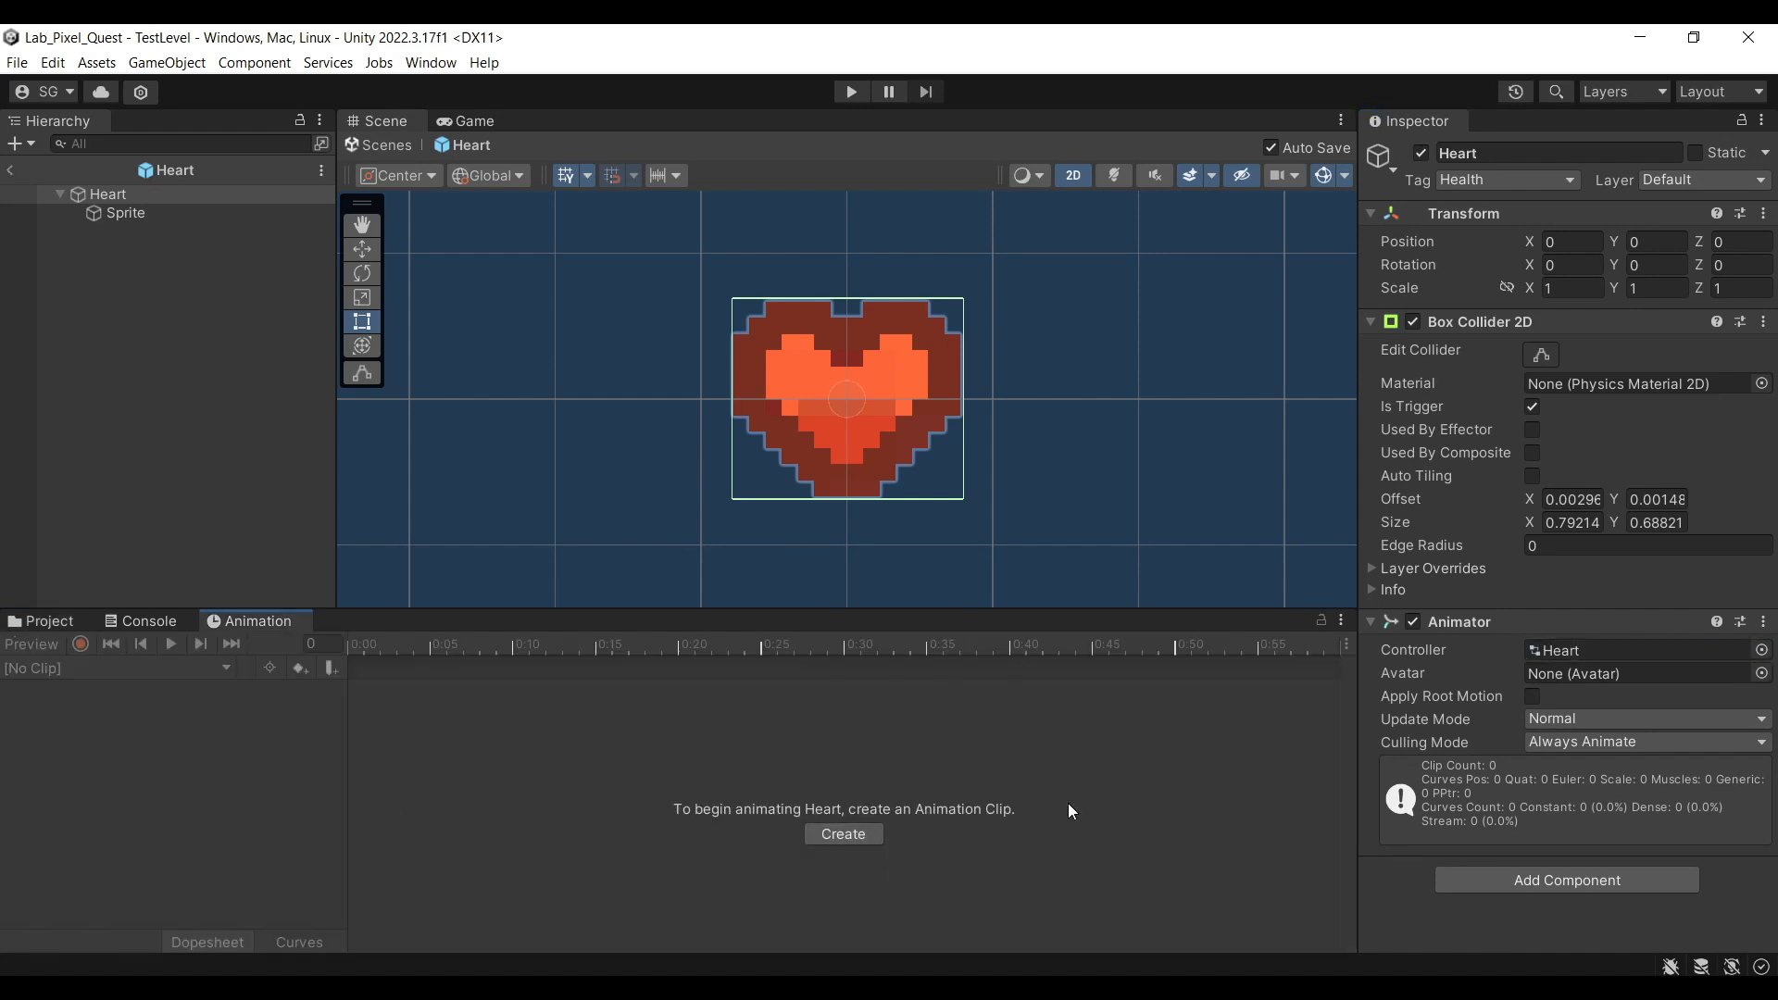
click(846, 834)
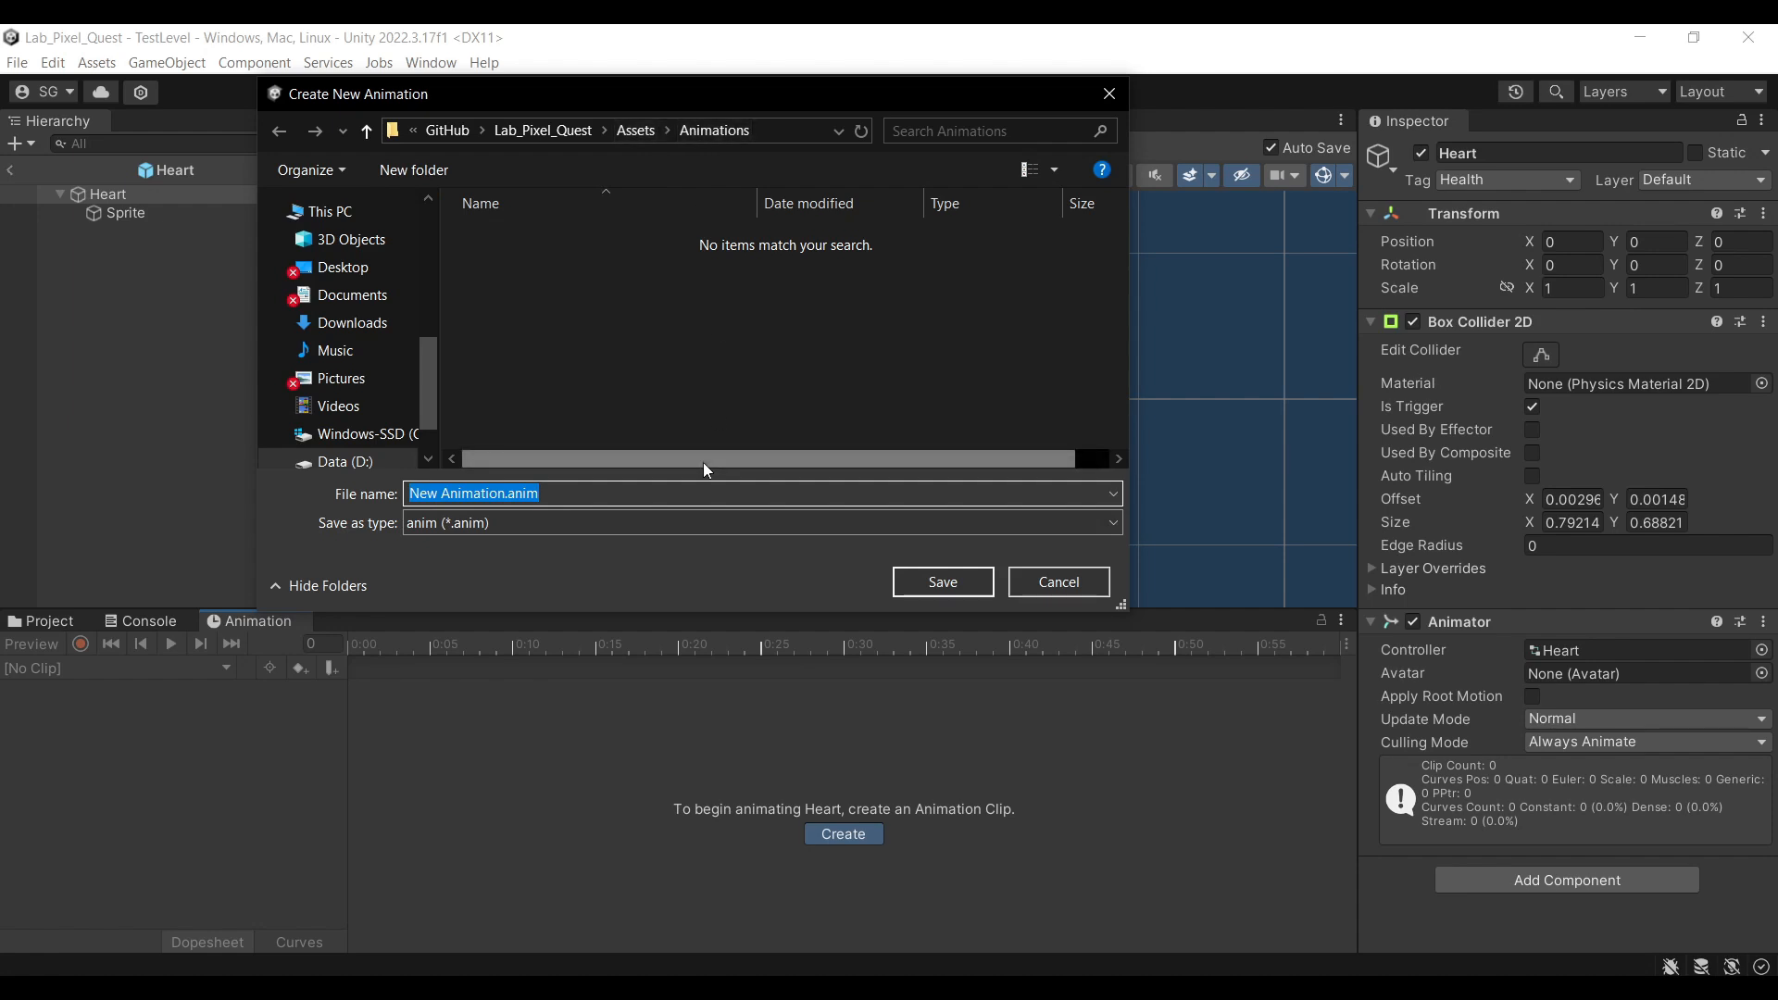
drag(508, 493, 400, 485)
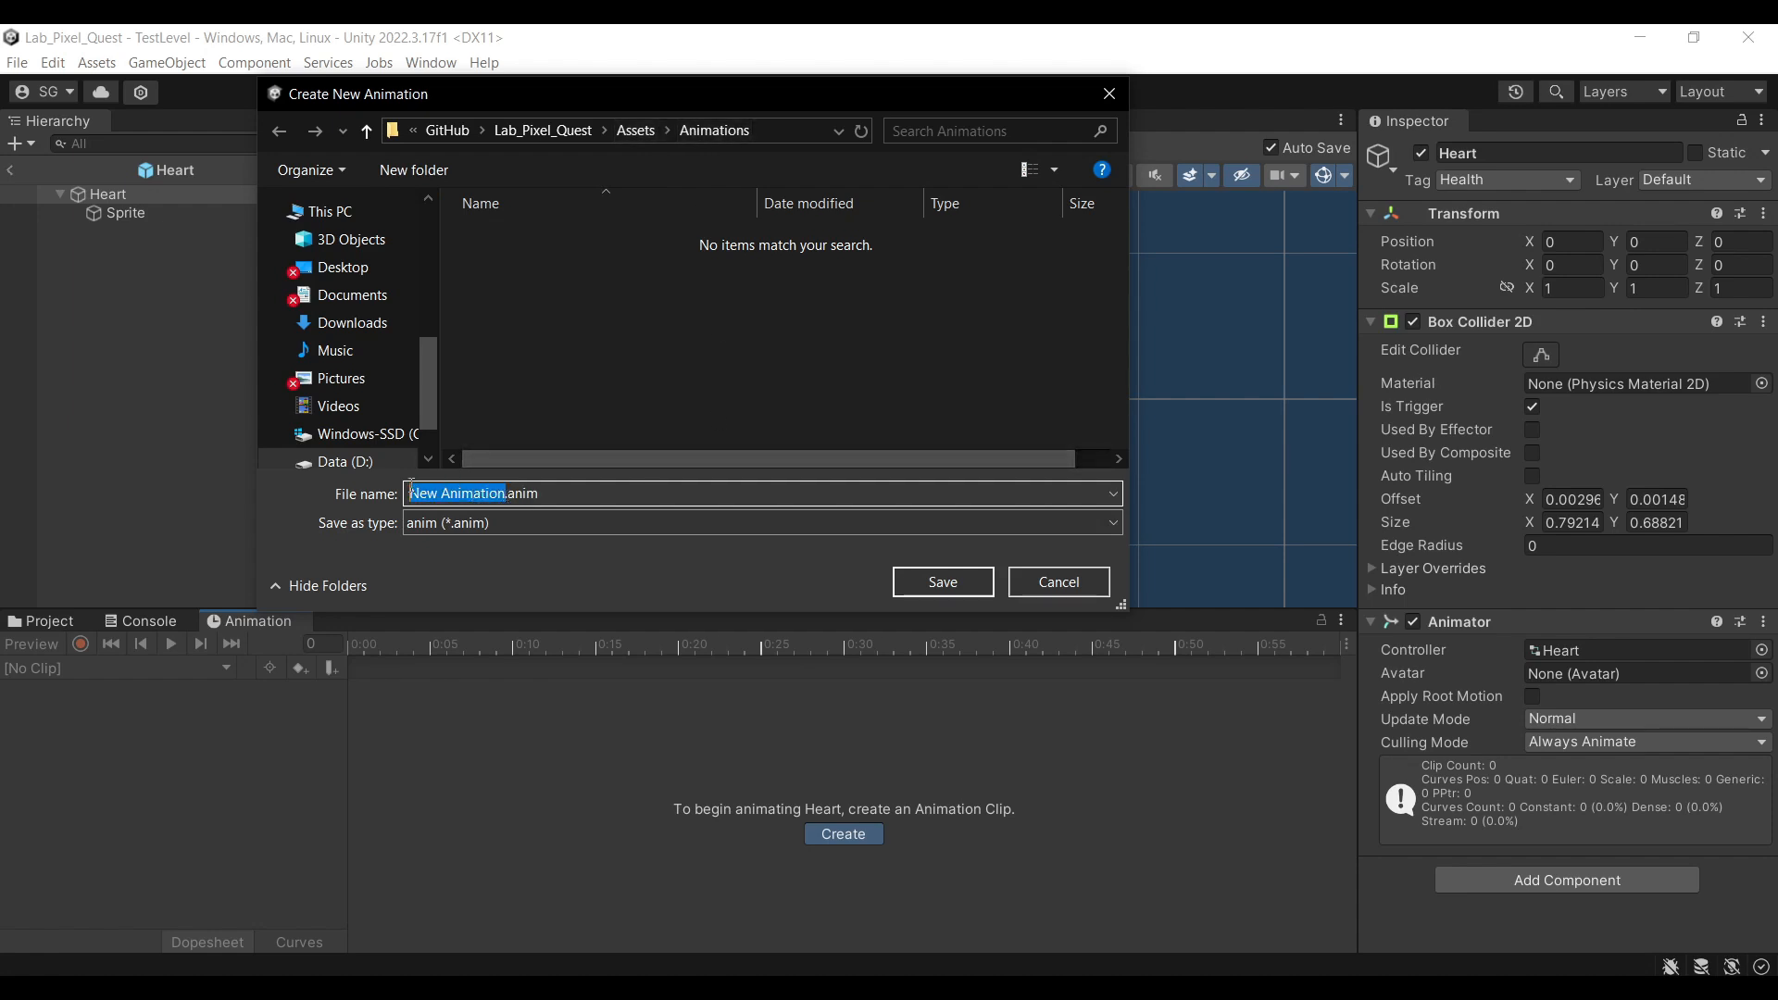
text(HeartClip)
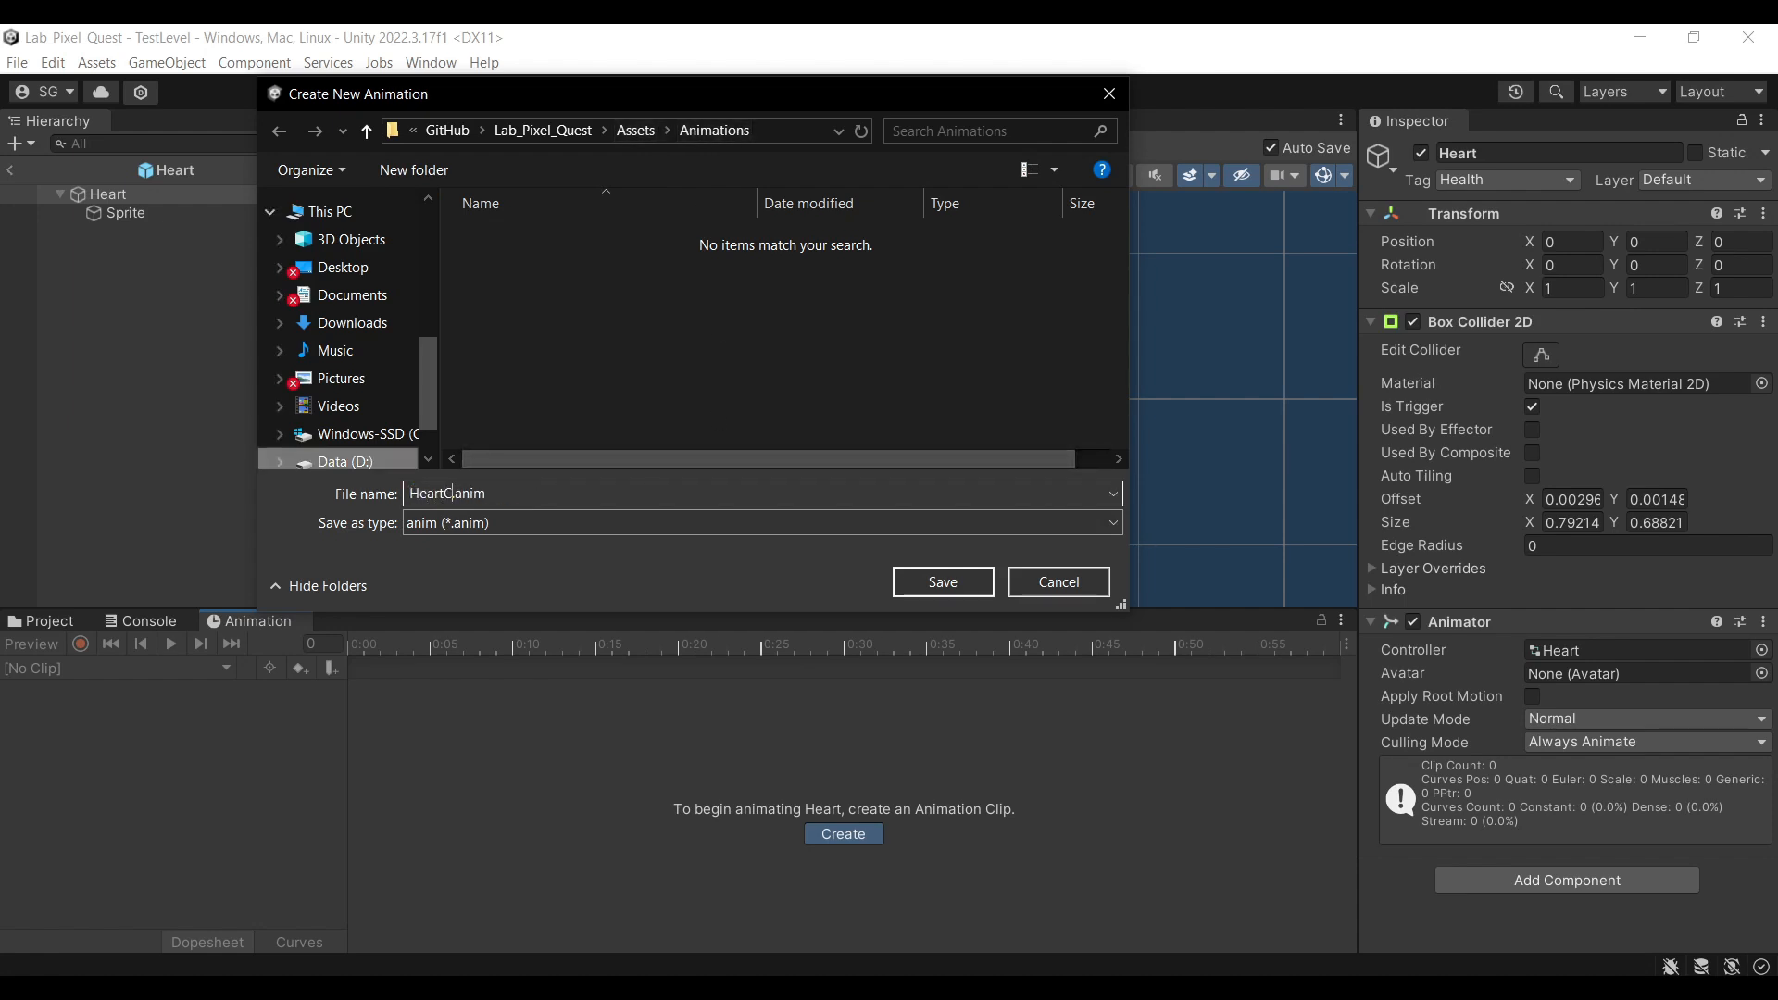
click(917, 574)
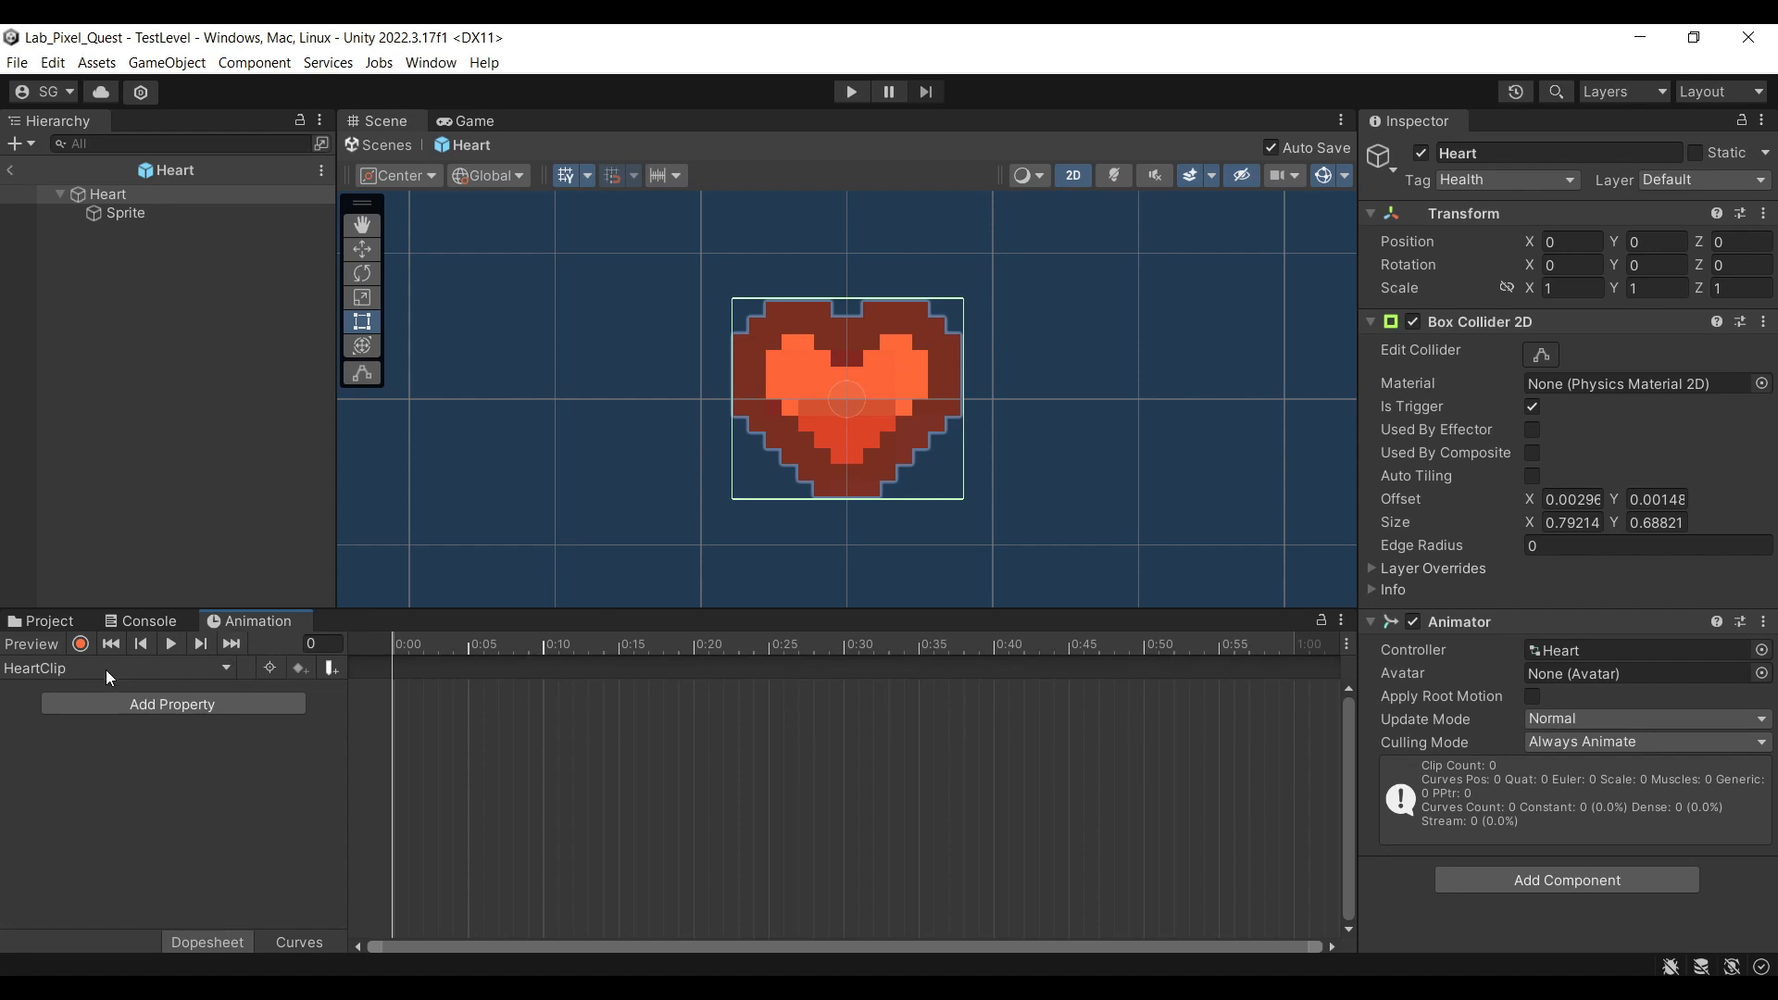
Start keyframe recording for HeartClip at frame 10 with the Sprite child object selected
click(80, 644)
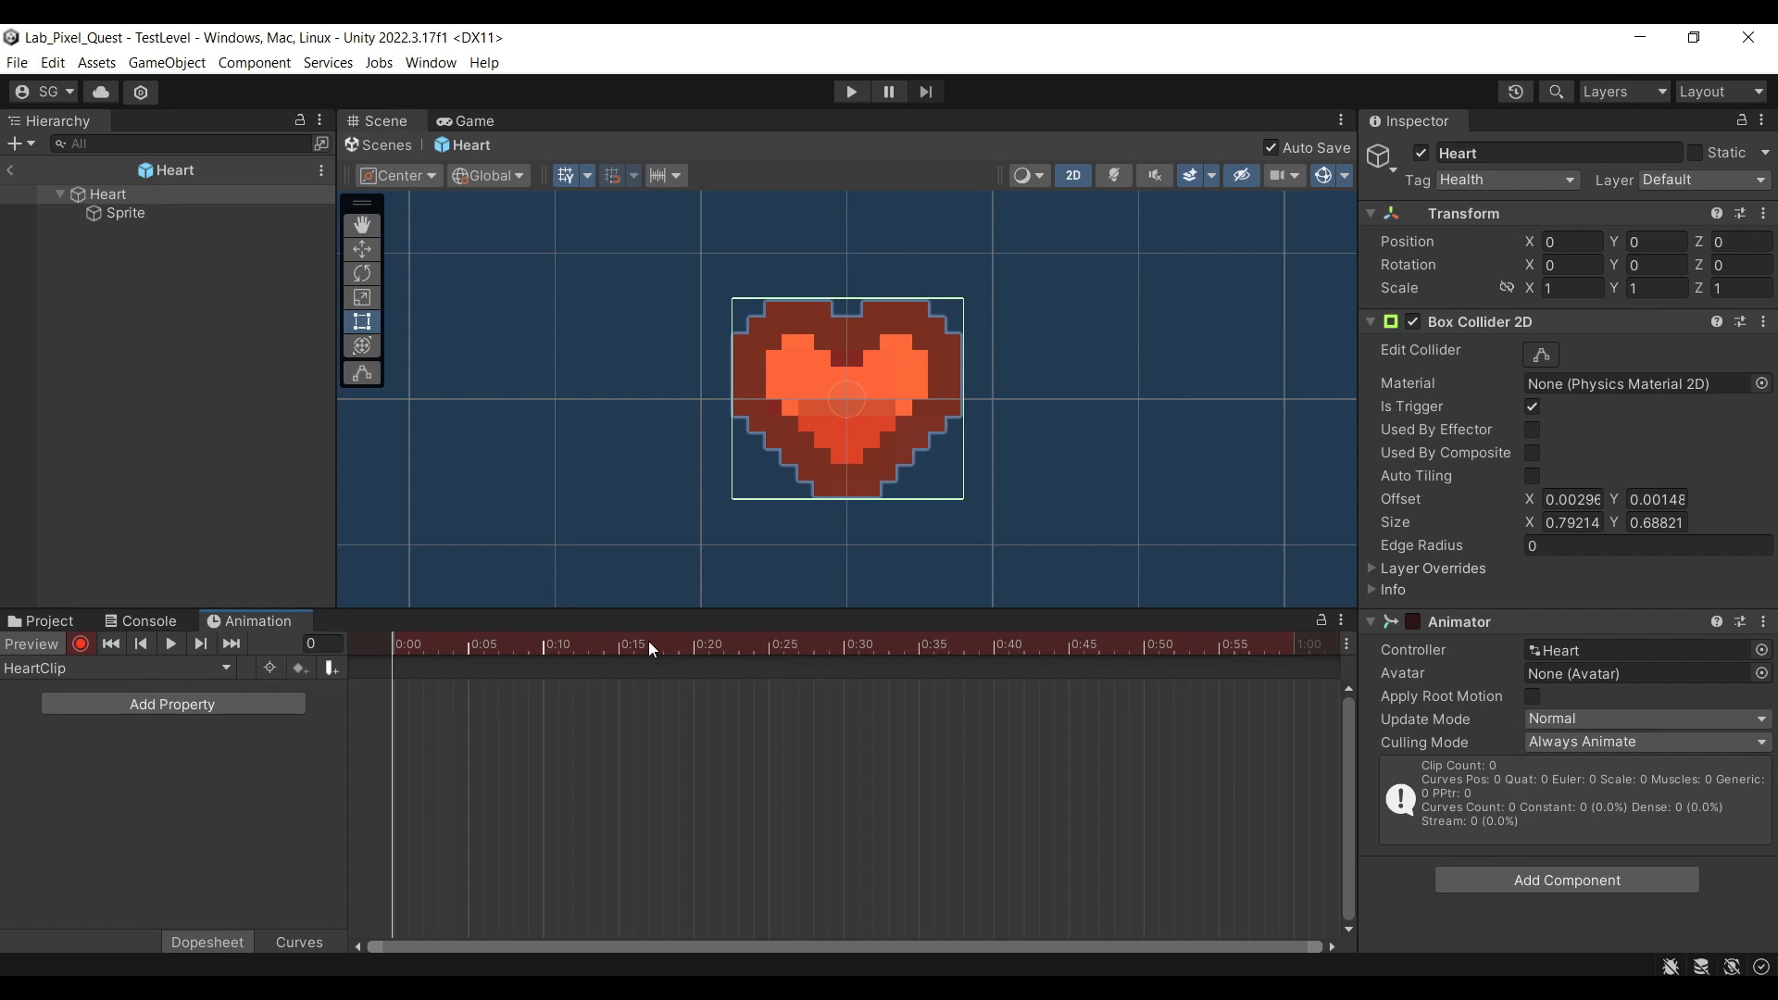
click(544, 649)
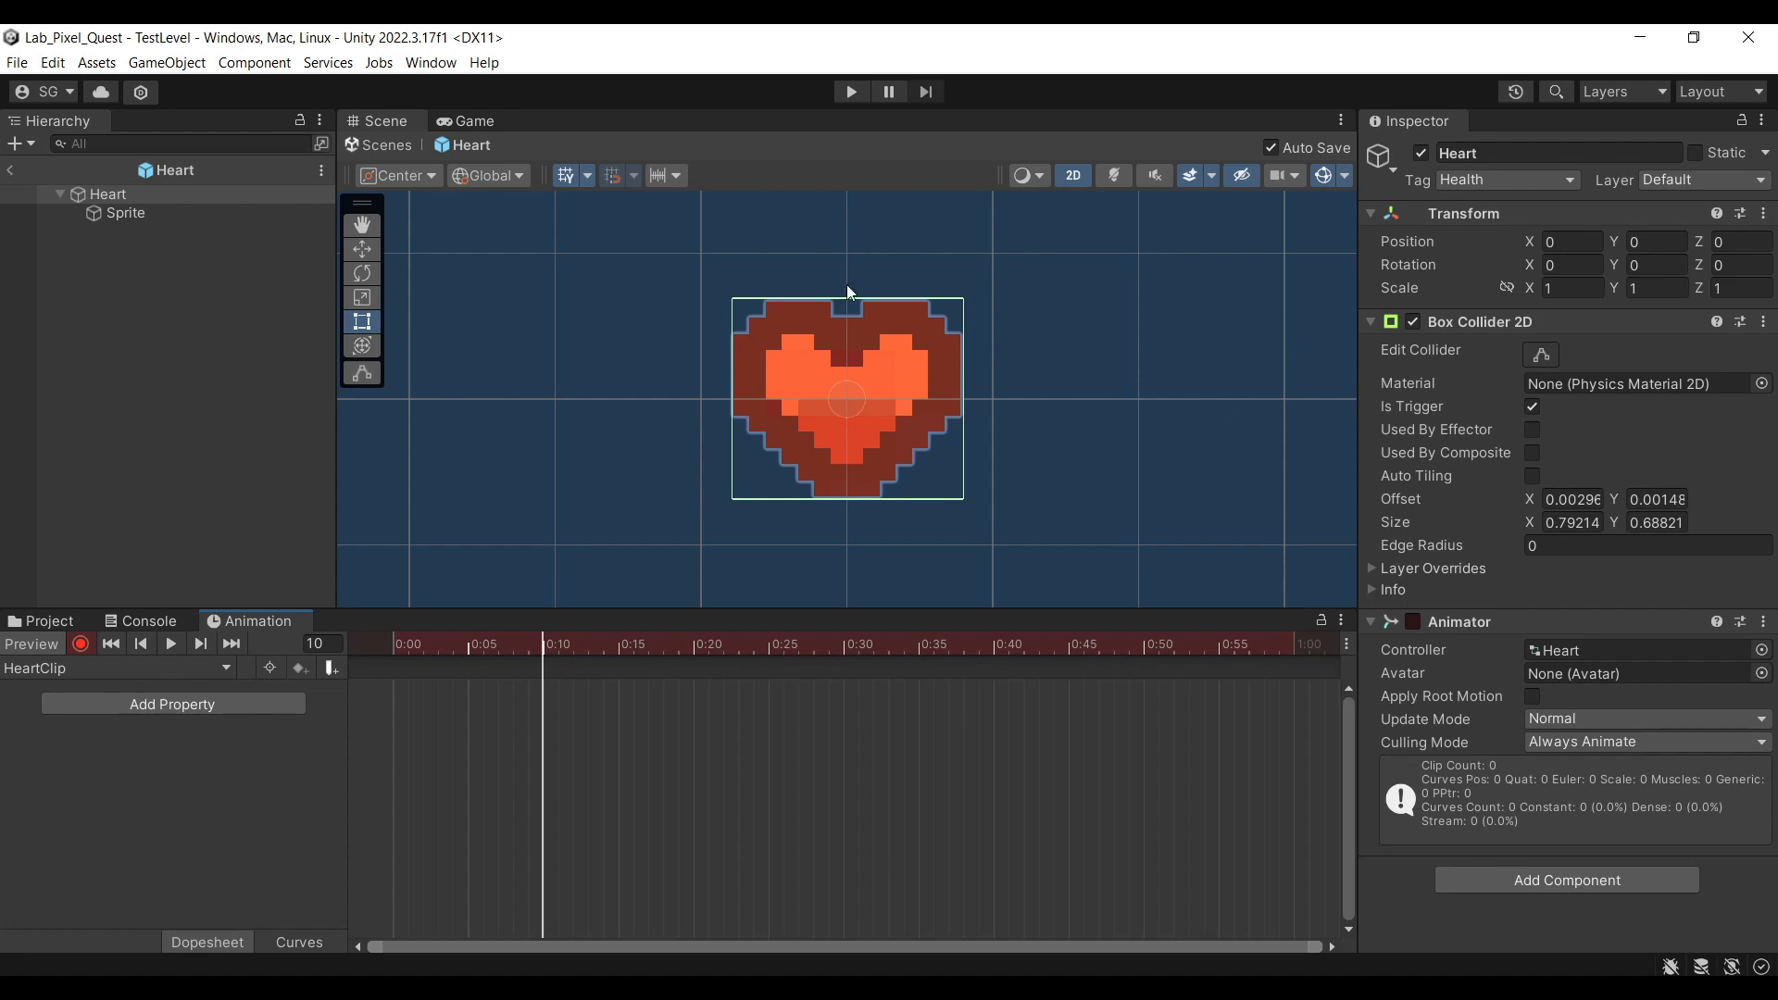
click(177, 219)
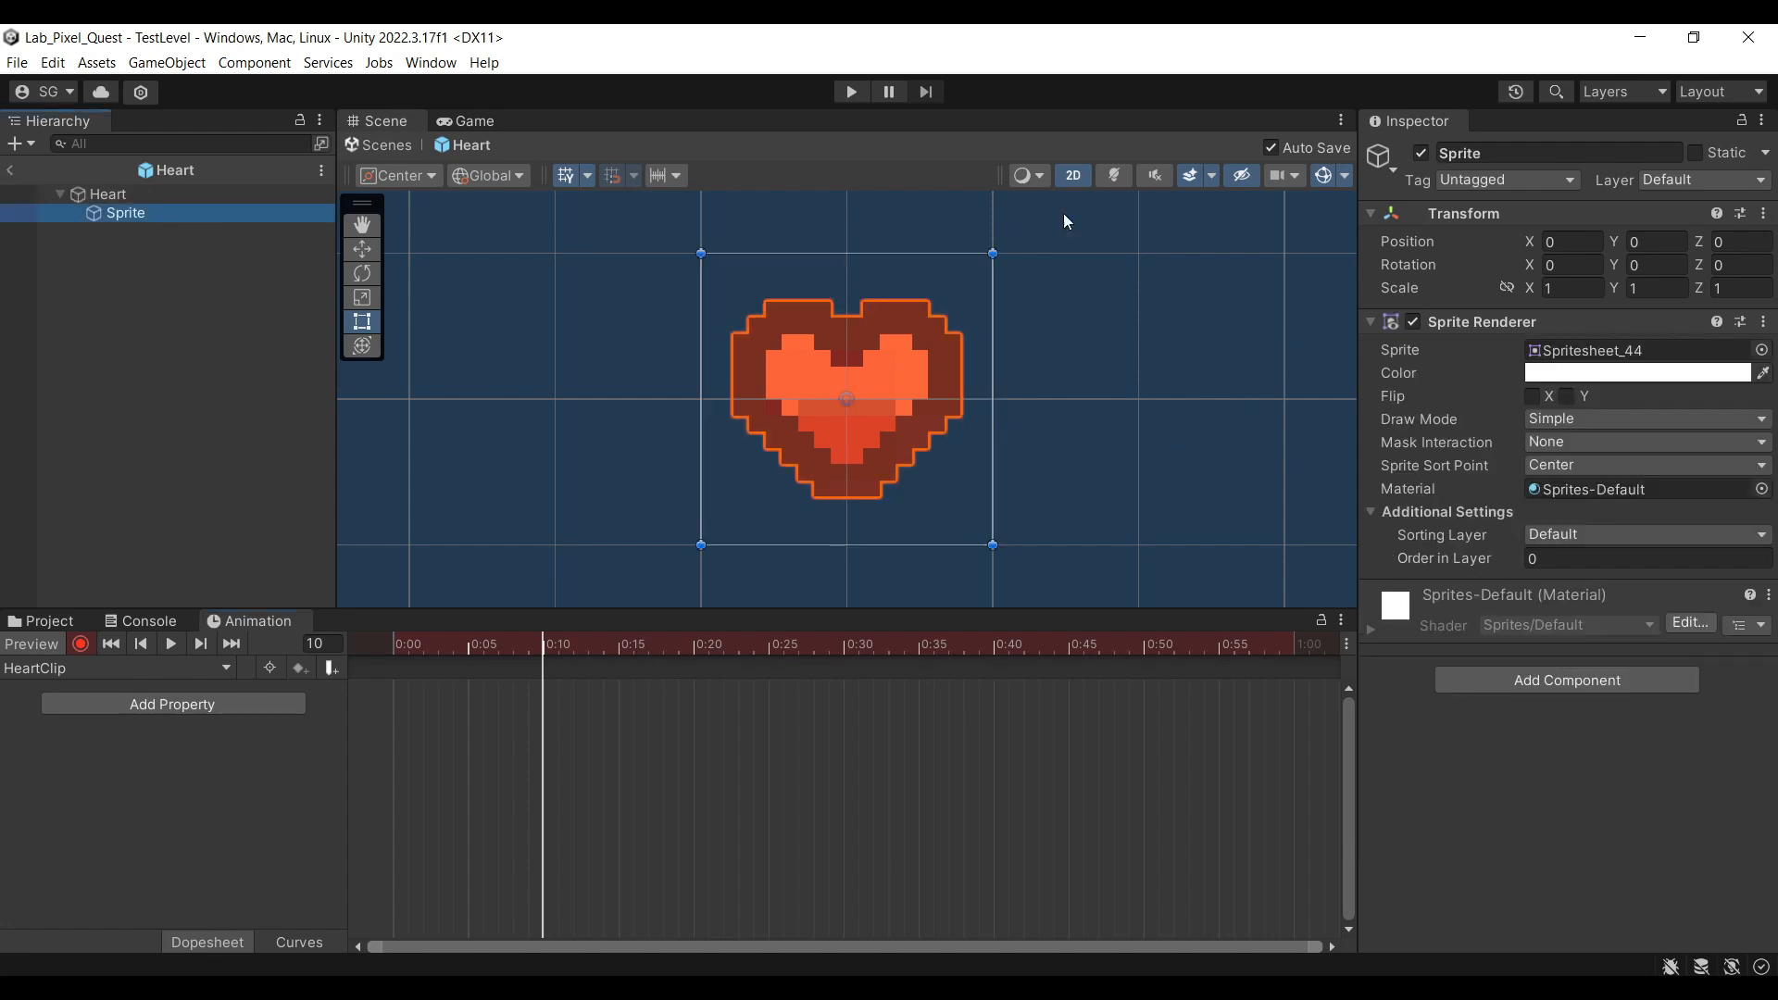
click(181, 194)
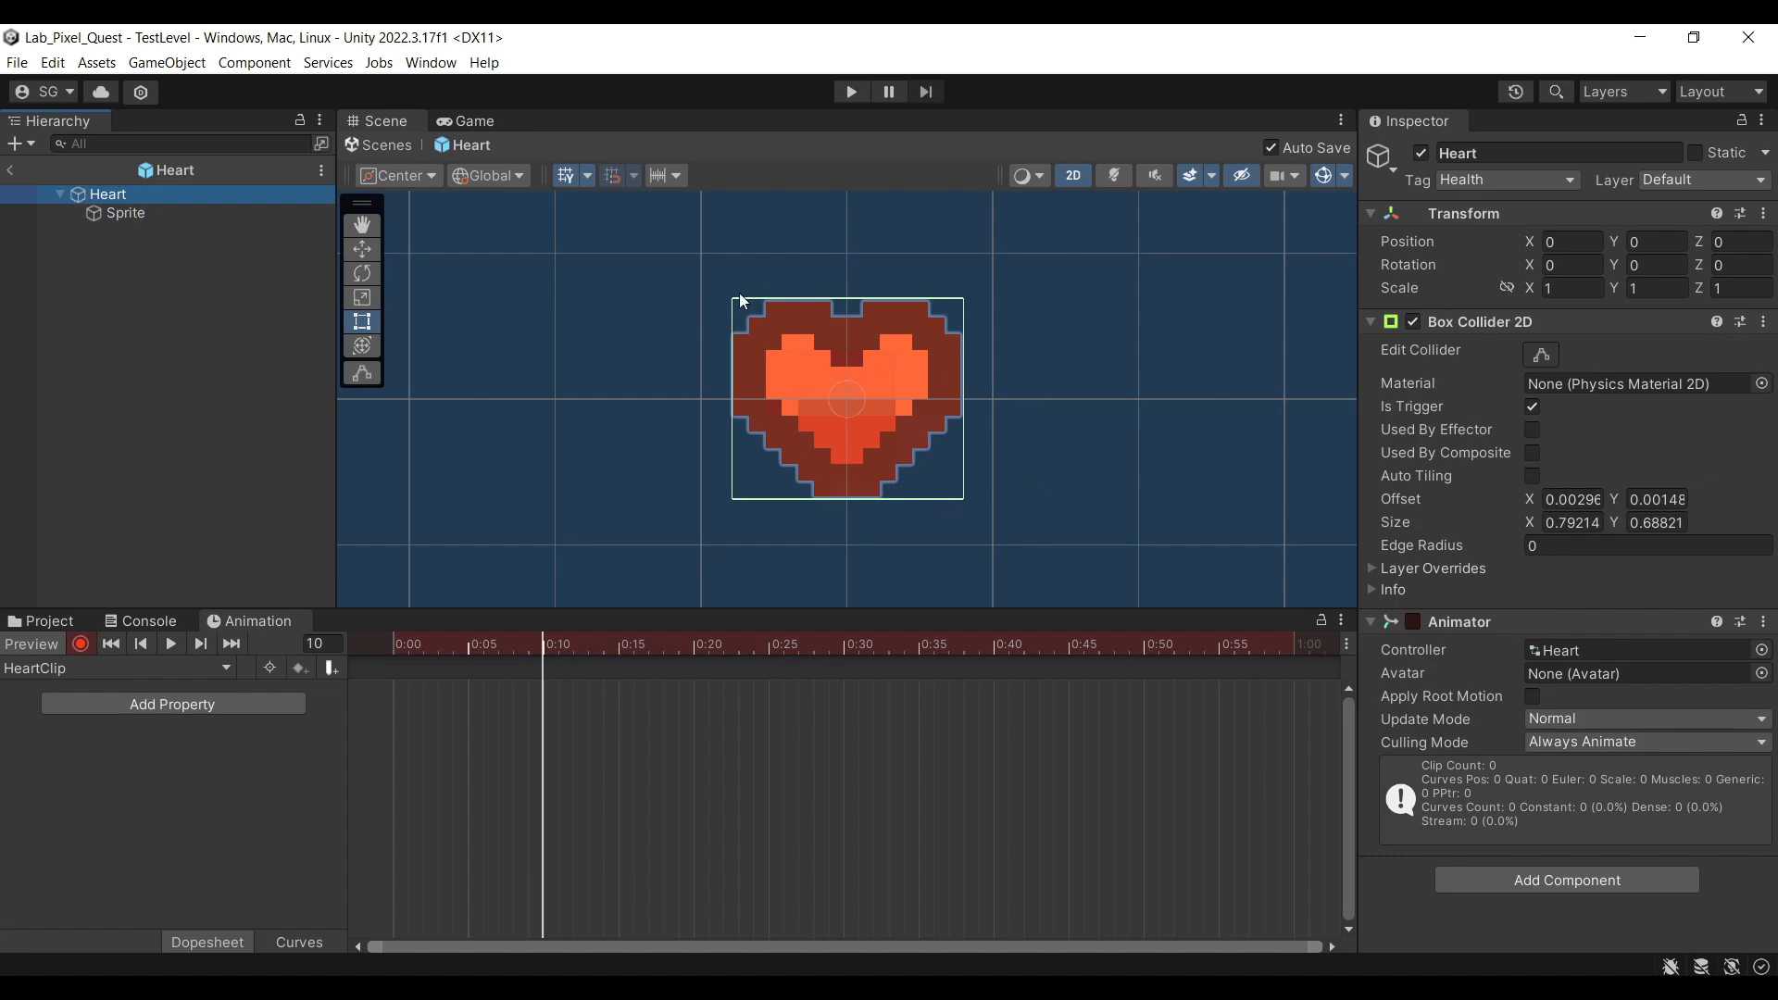
click(172, 214)
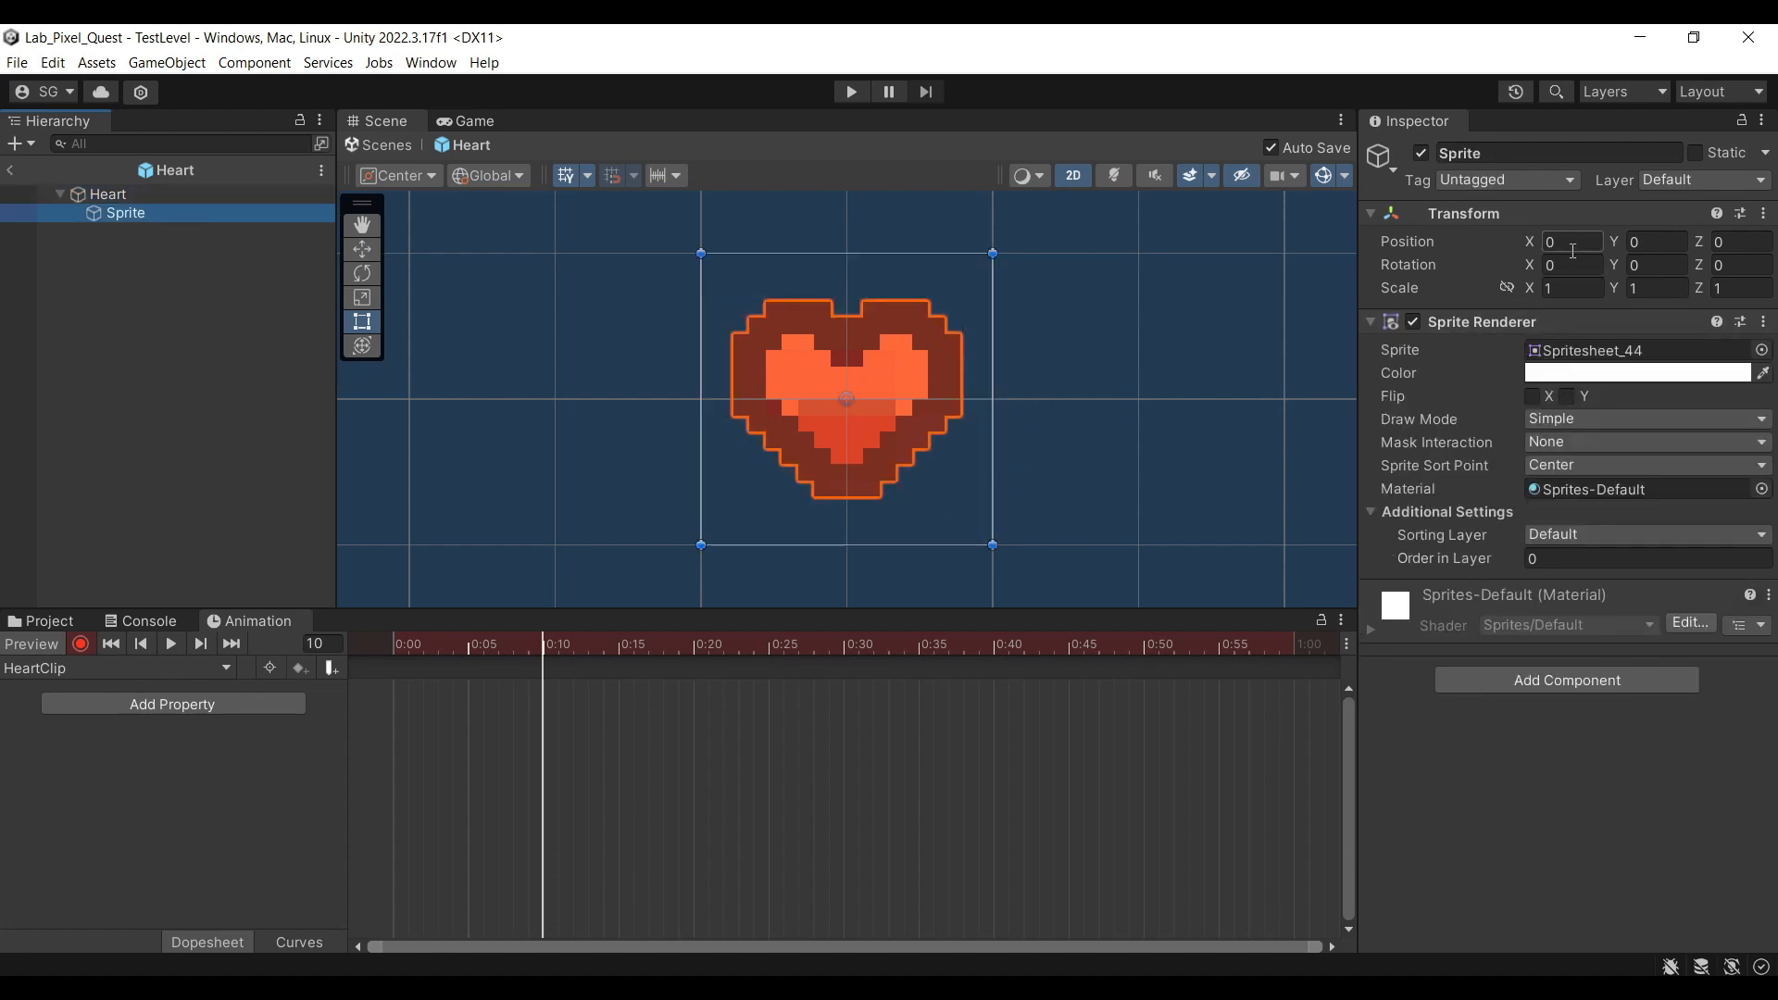
click(1574, 288)
text(0)
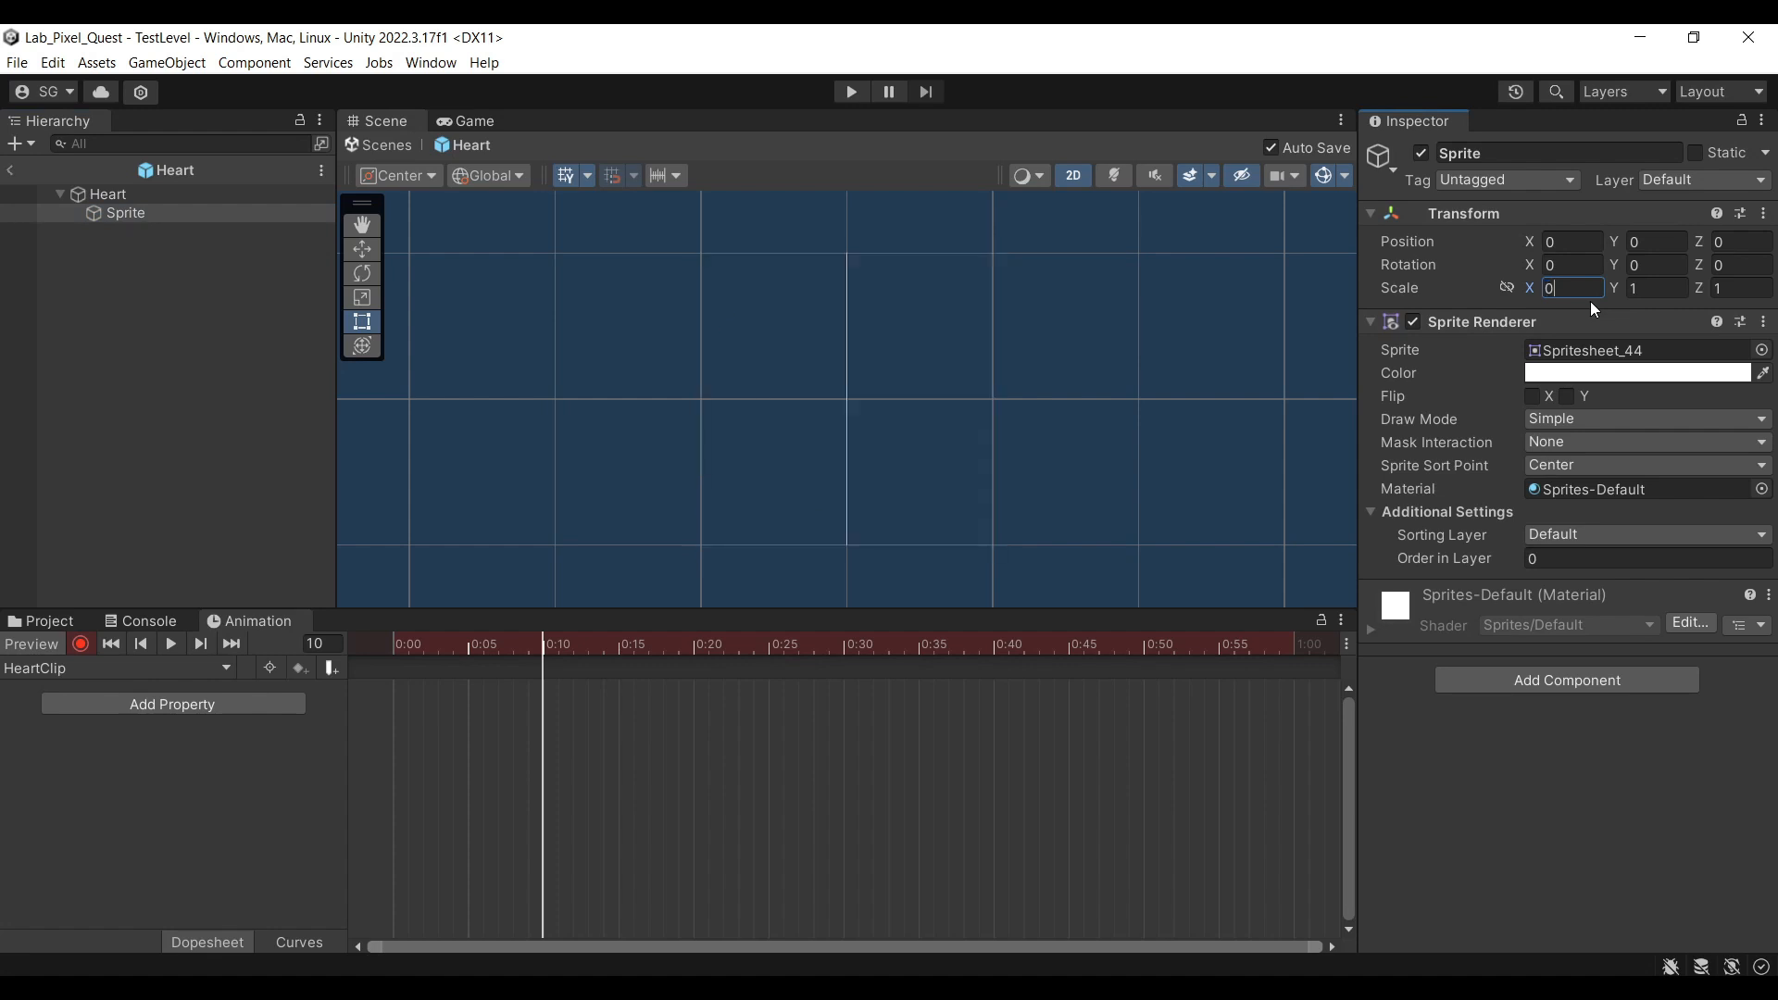
text(.95)
key(Tab)
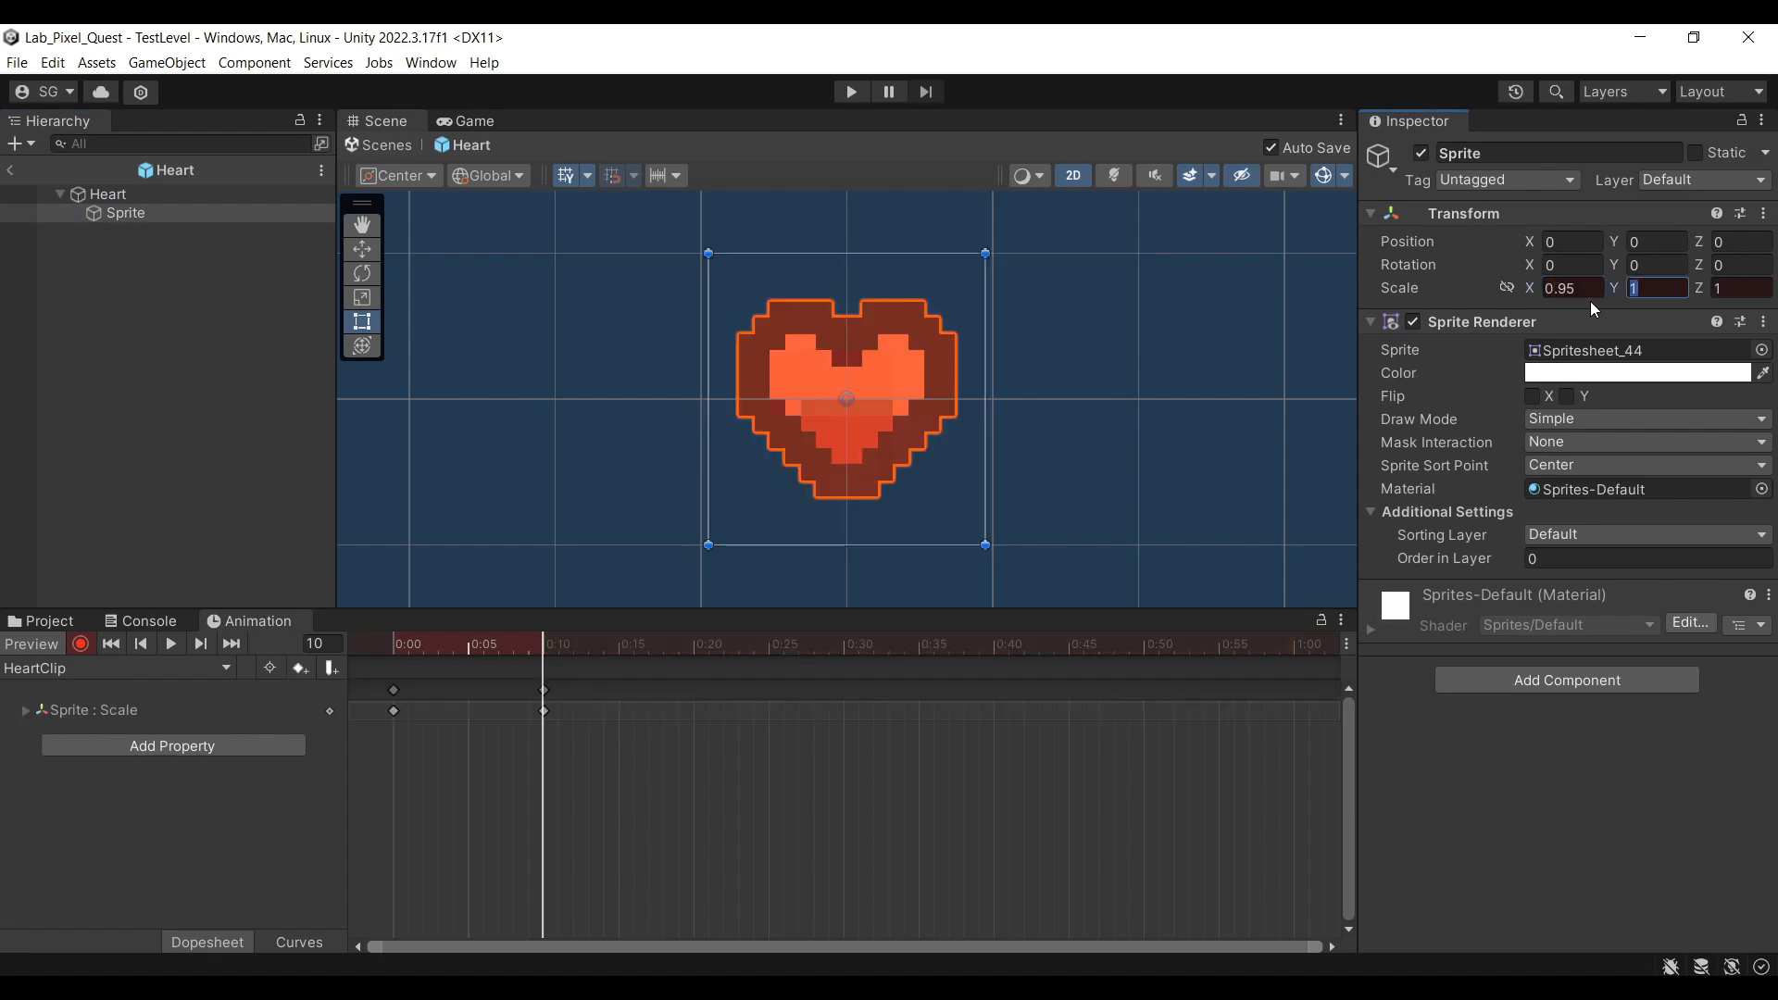
key(ctrl+z)
Link the Sprite's scale proportions, key a uniform scale of 0.95 at frame 10, and scrub between frames 0 and 10
click(1508, 287)
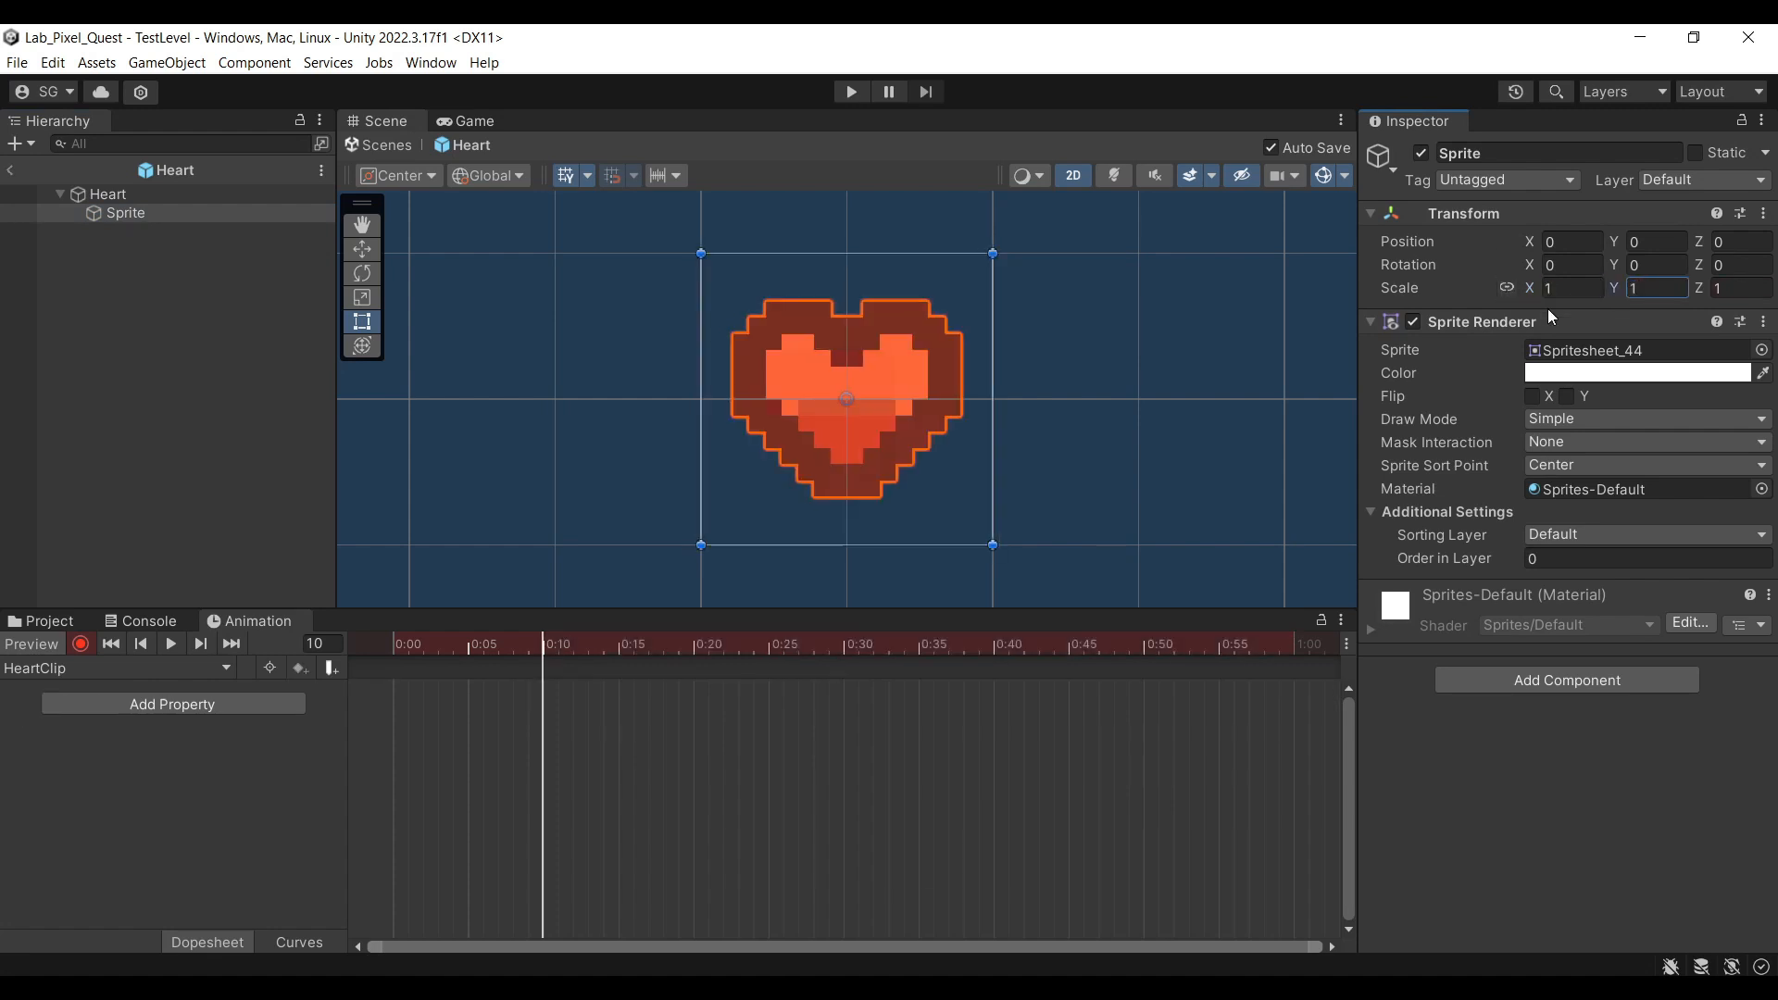
click(1572, 287)
text(0.95)
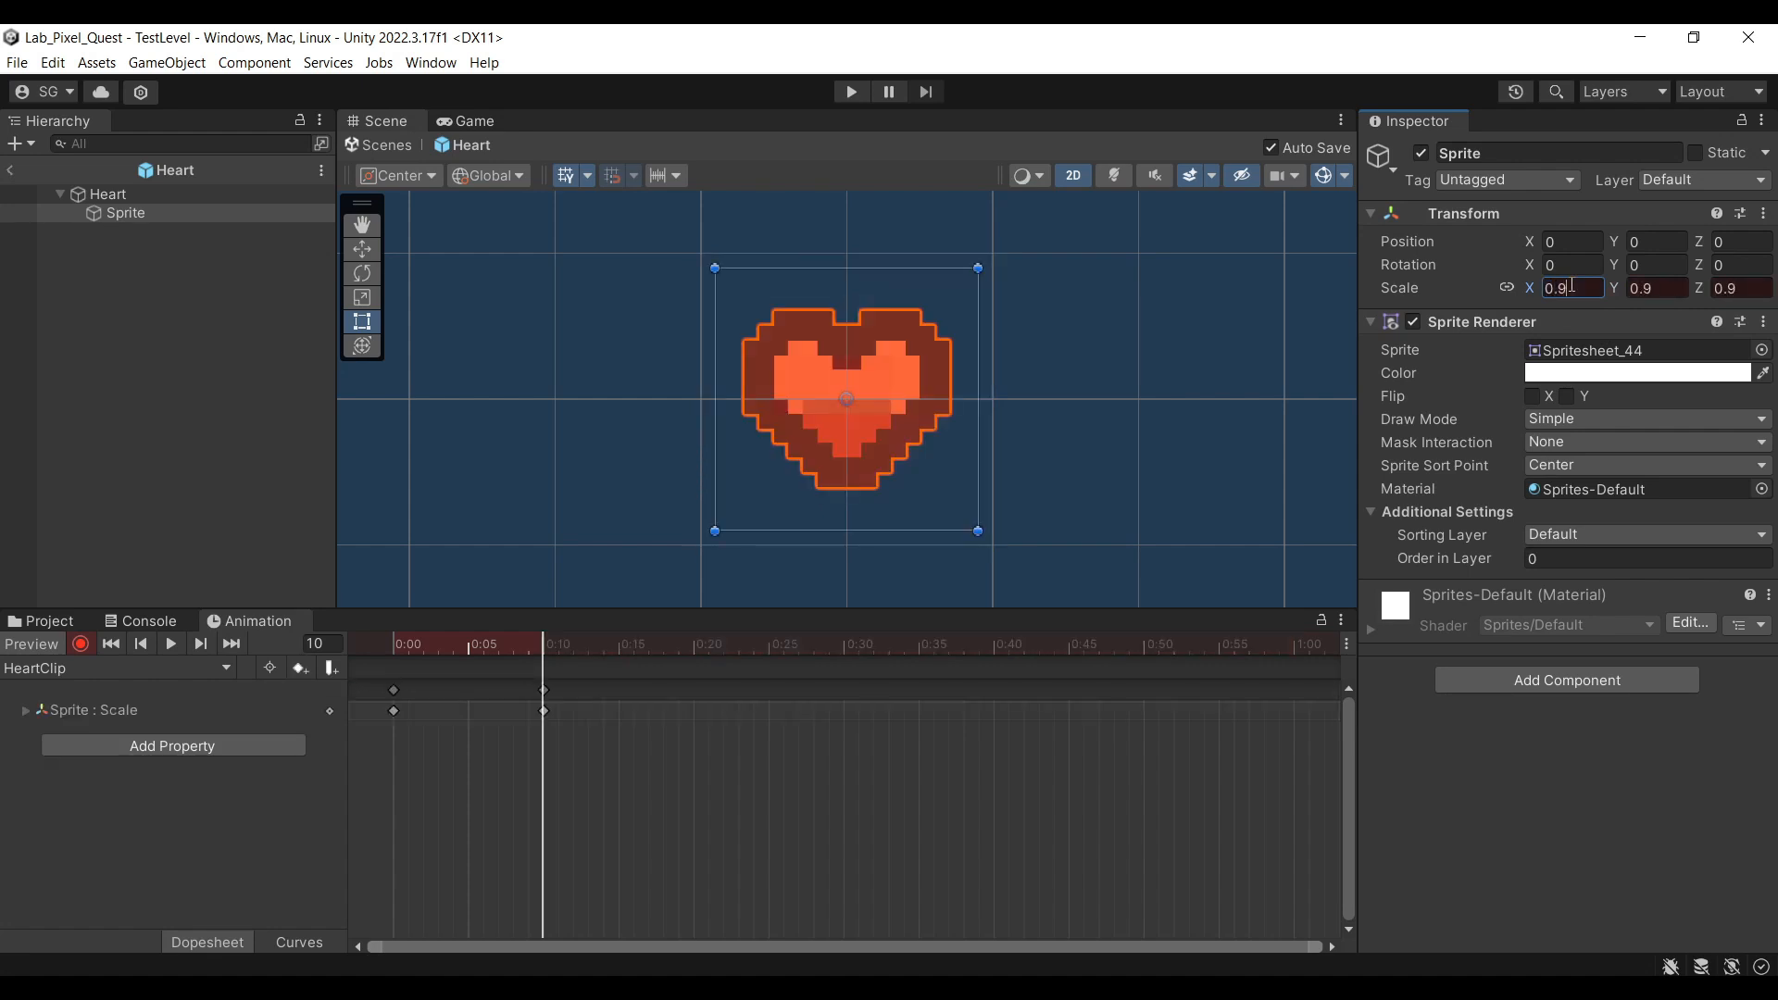
click(404, 651)
mouse_move(390, 653)
mouse_down()
mouse_move(557, 661)
mouse_move(392, 644)
mouse_up()
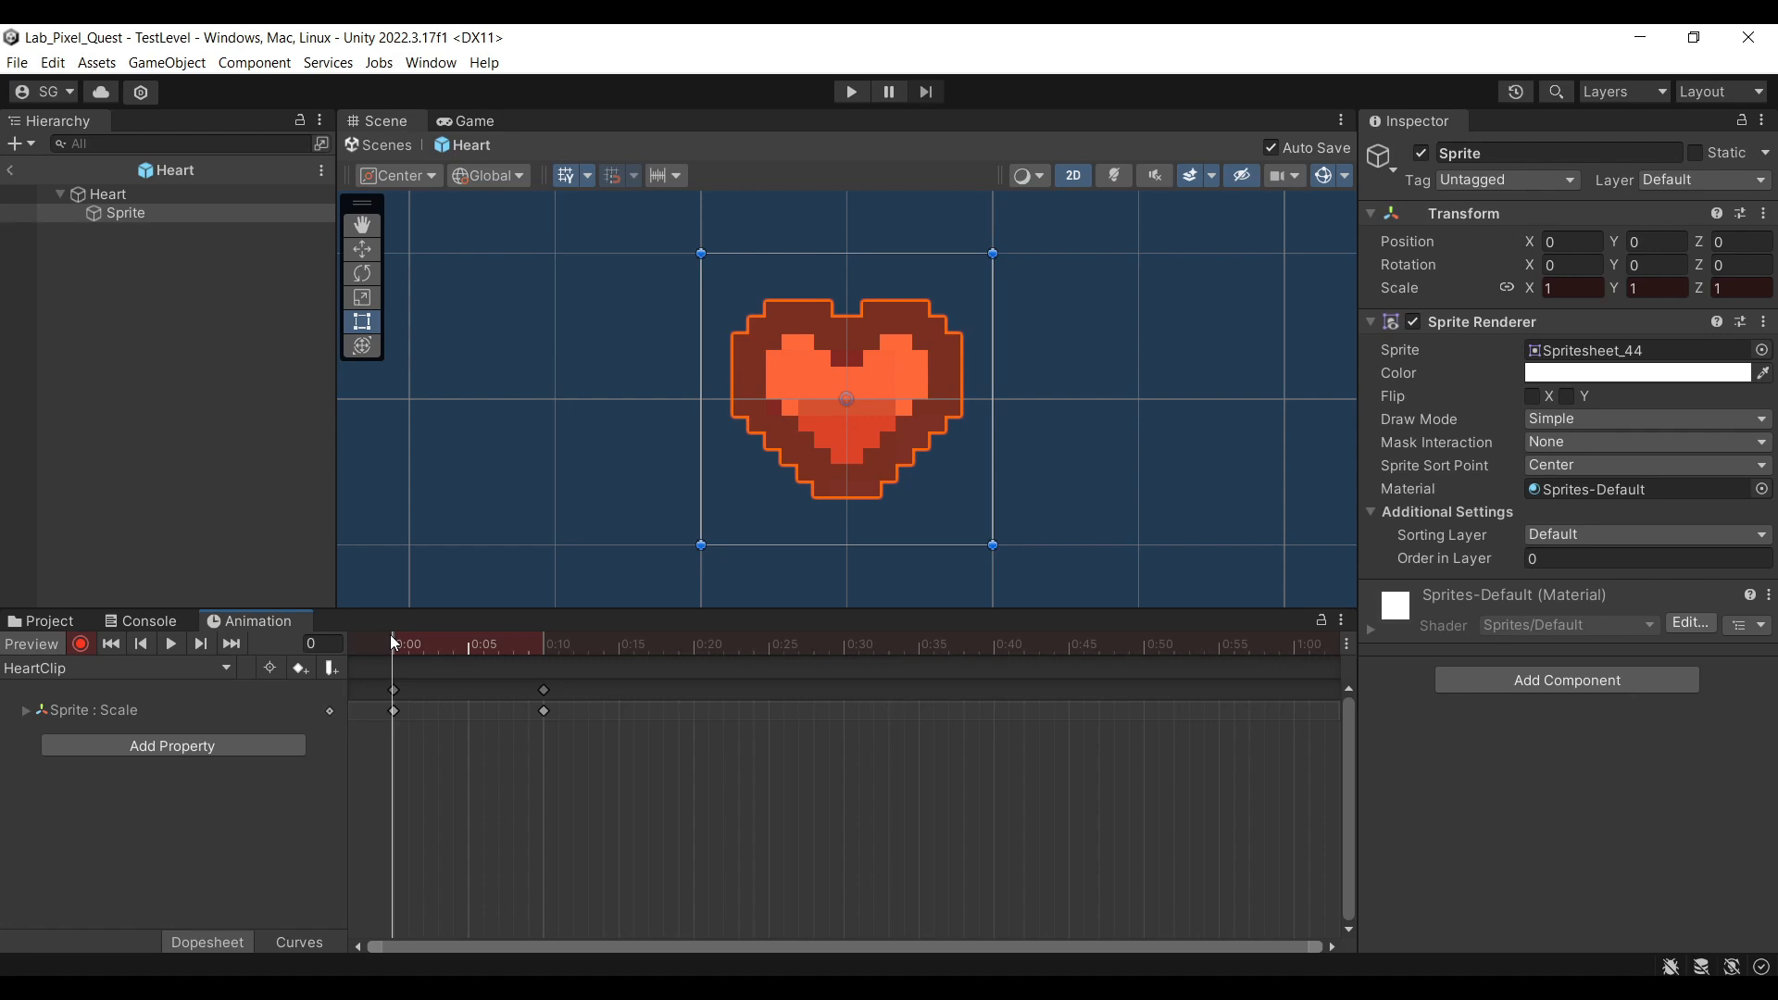
drag(393, 641, 549, 647)
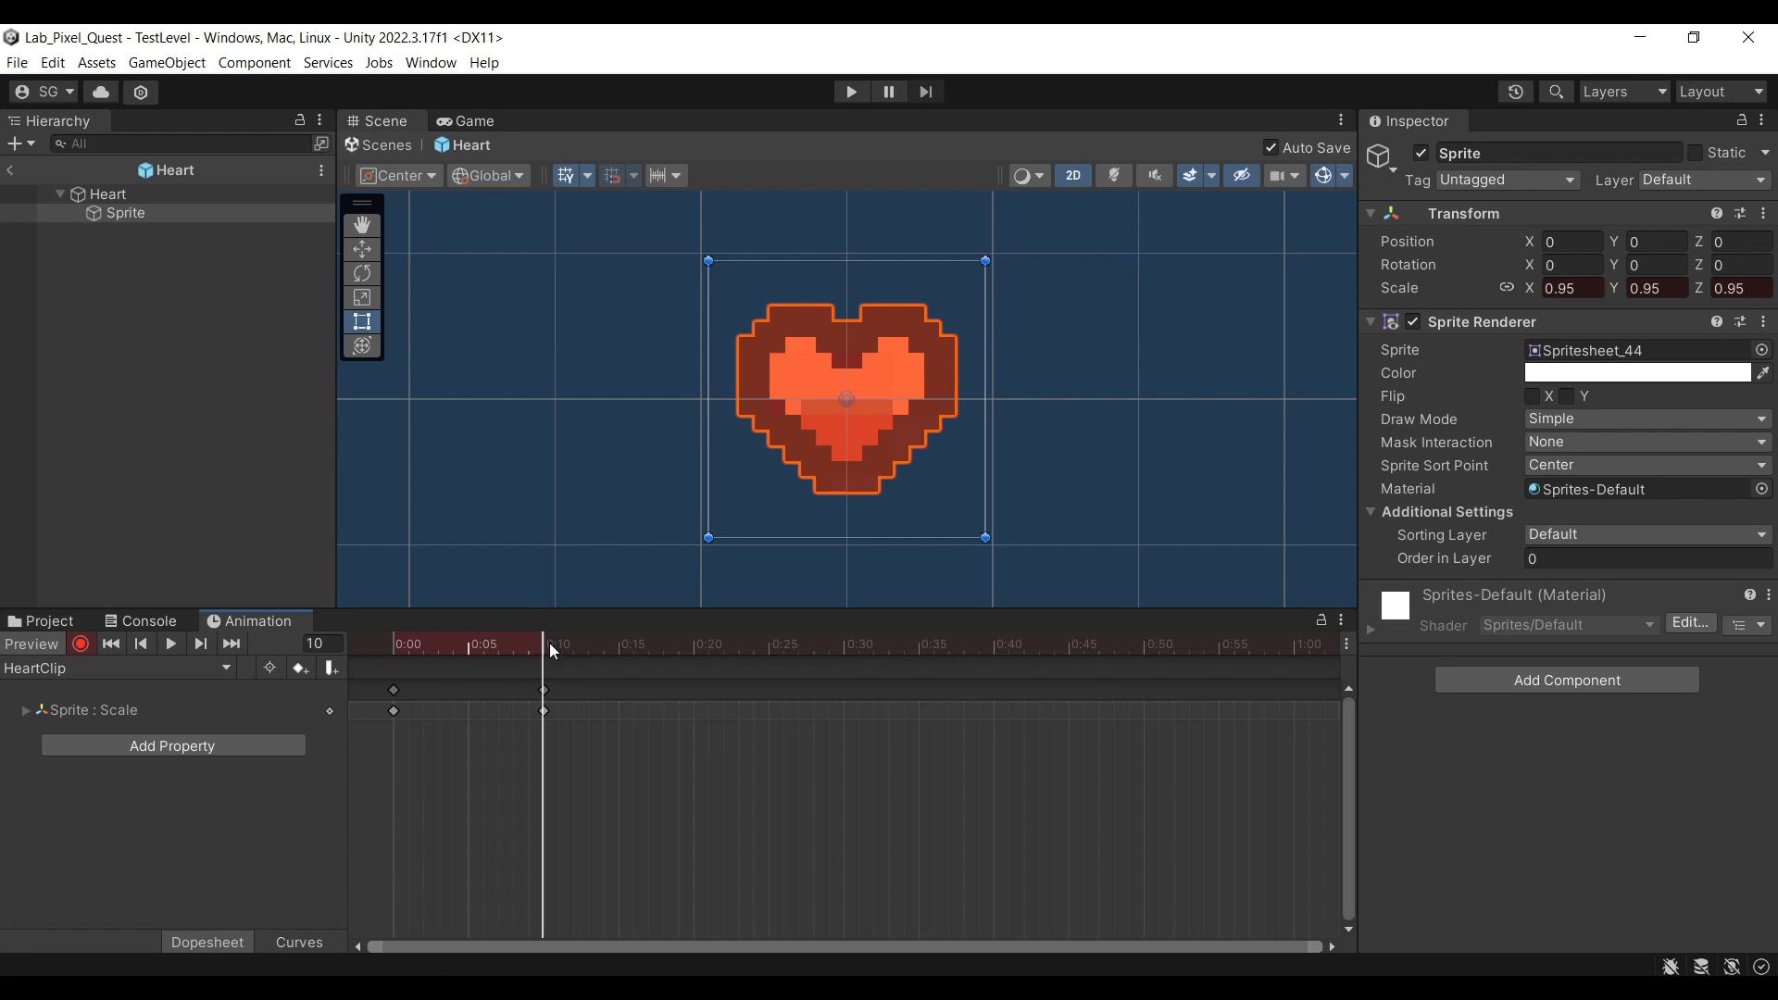
Key the Sprite's uniform scale at 1 on frame 20 and stop keyframe recording
click(694, 648)
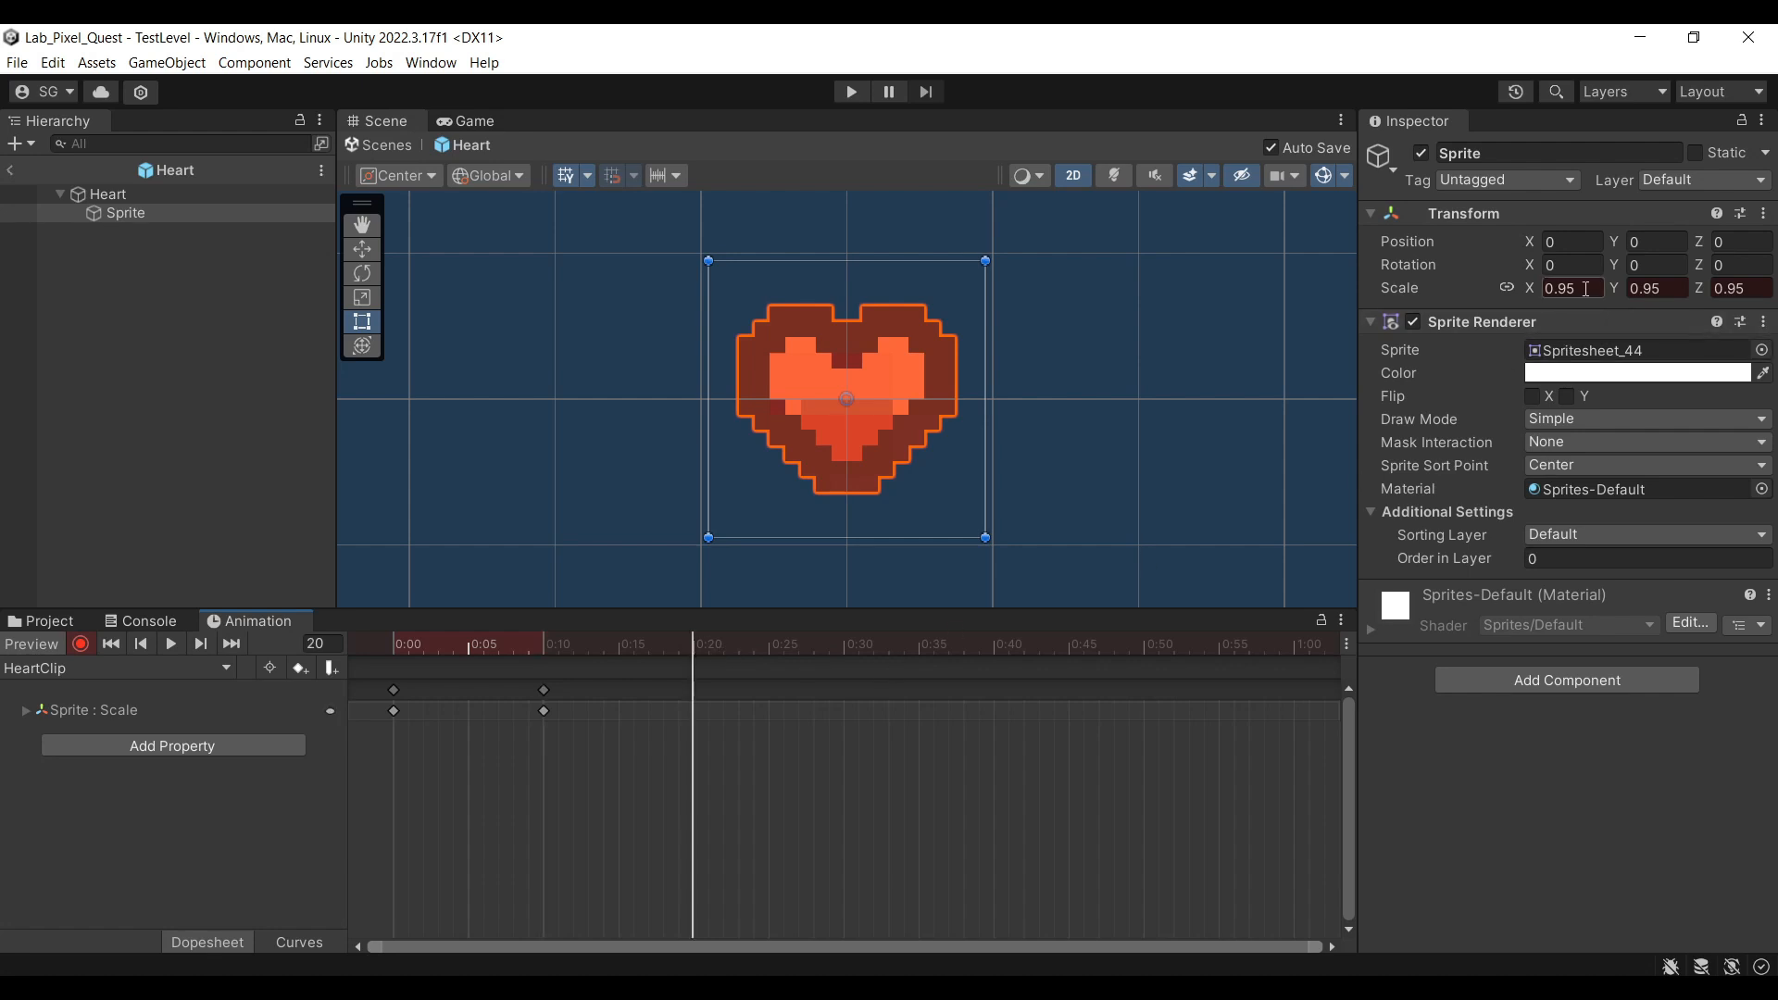
click(1586, 289)
text(1)
key(Return)
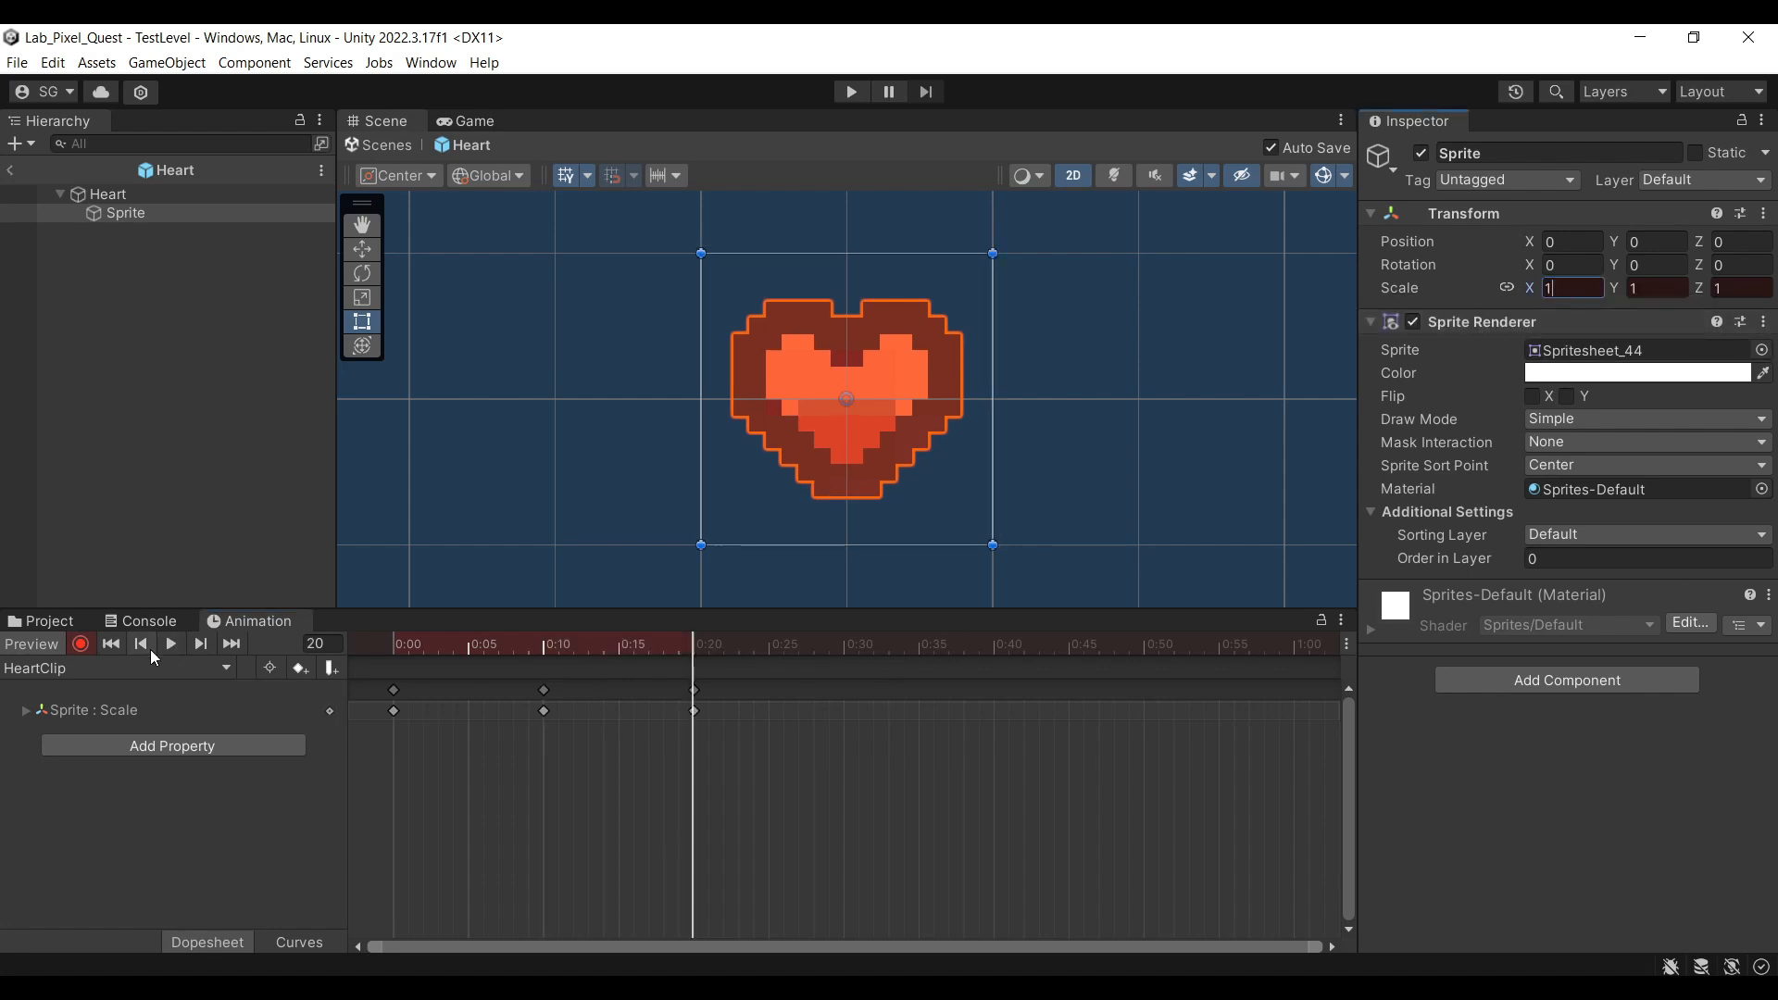
click(81, 643)
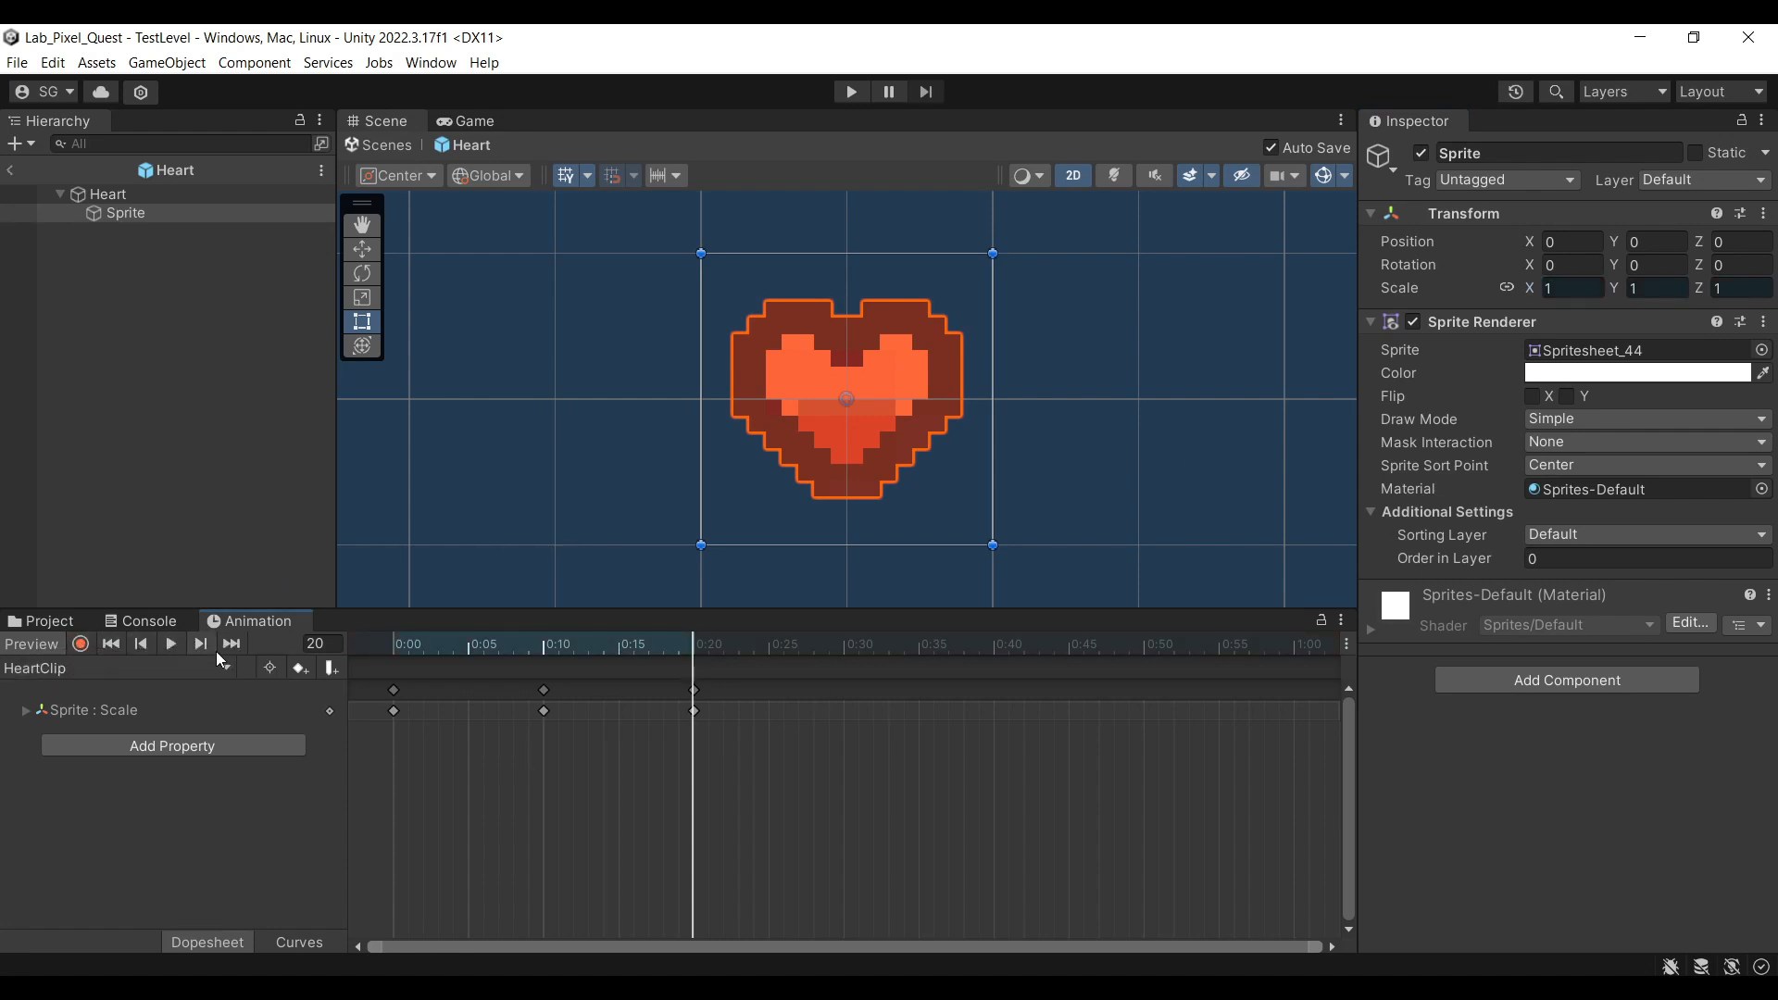
Preview HeartClip and stretch all its scale keyframes so that they fall at 0:00, 0:30 and 1:00
click(173, 646)
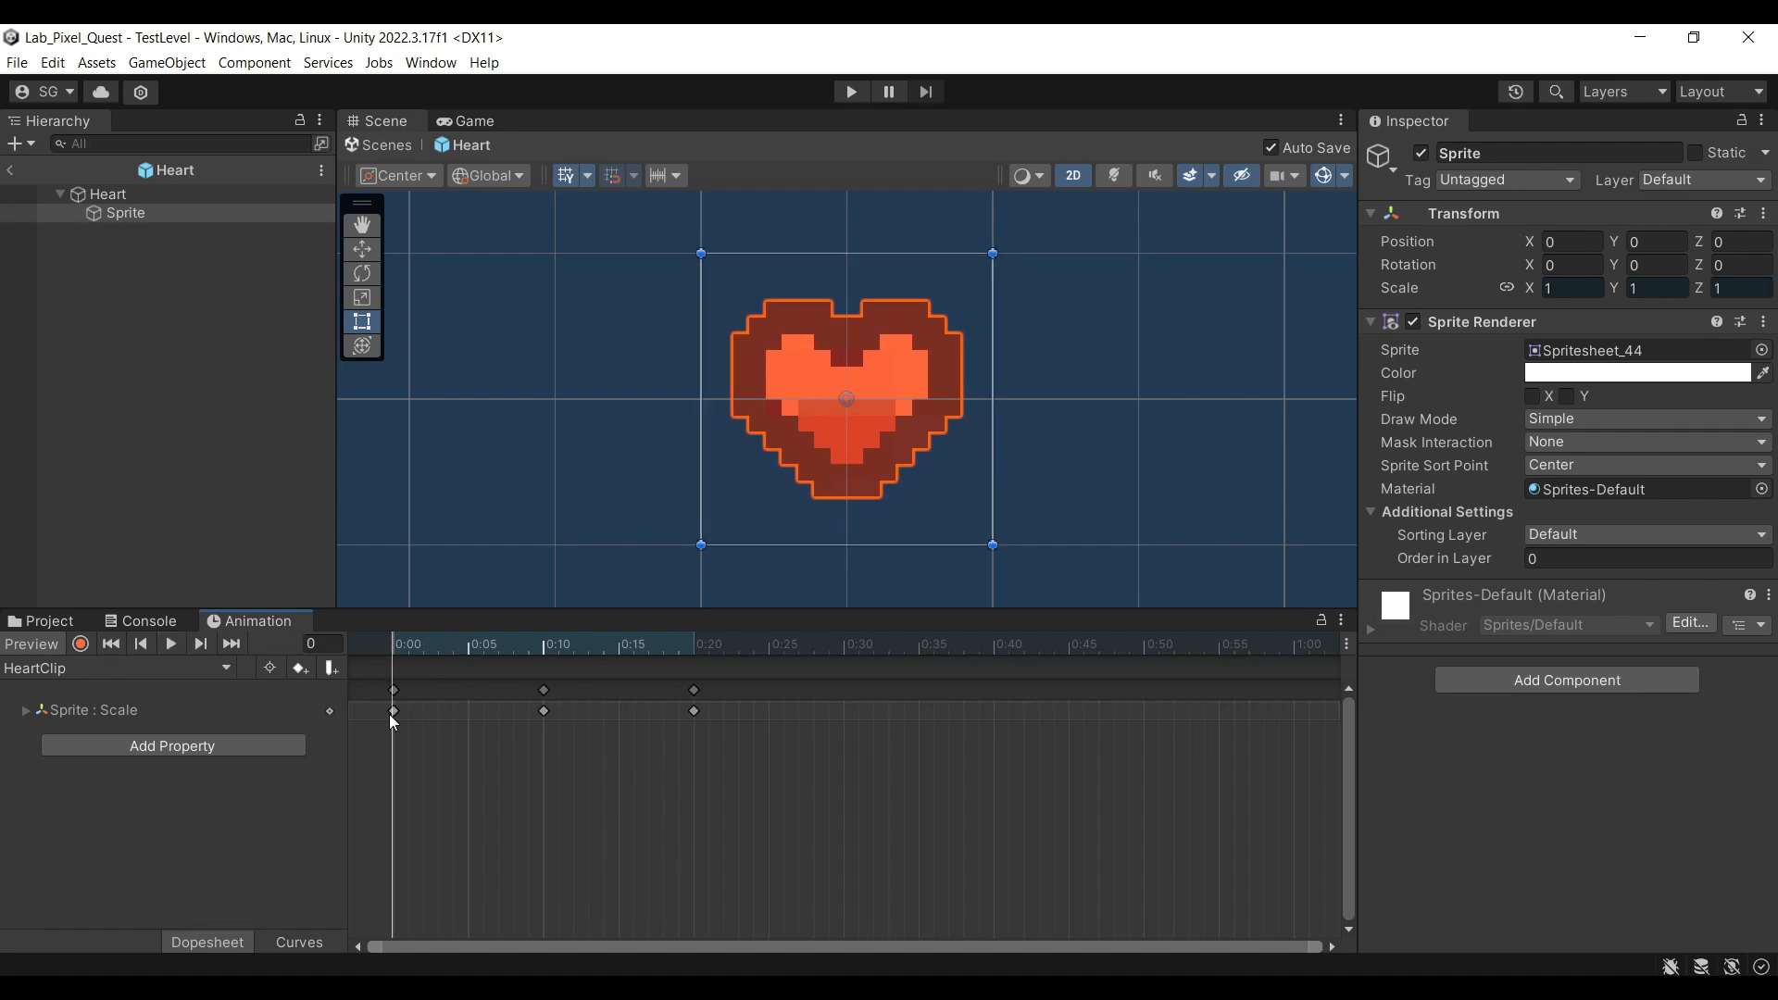
drag(783, 846, 380, 680)
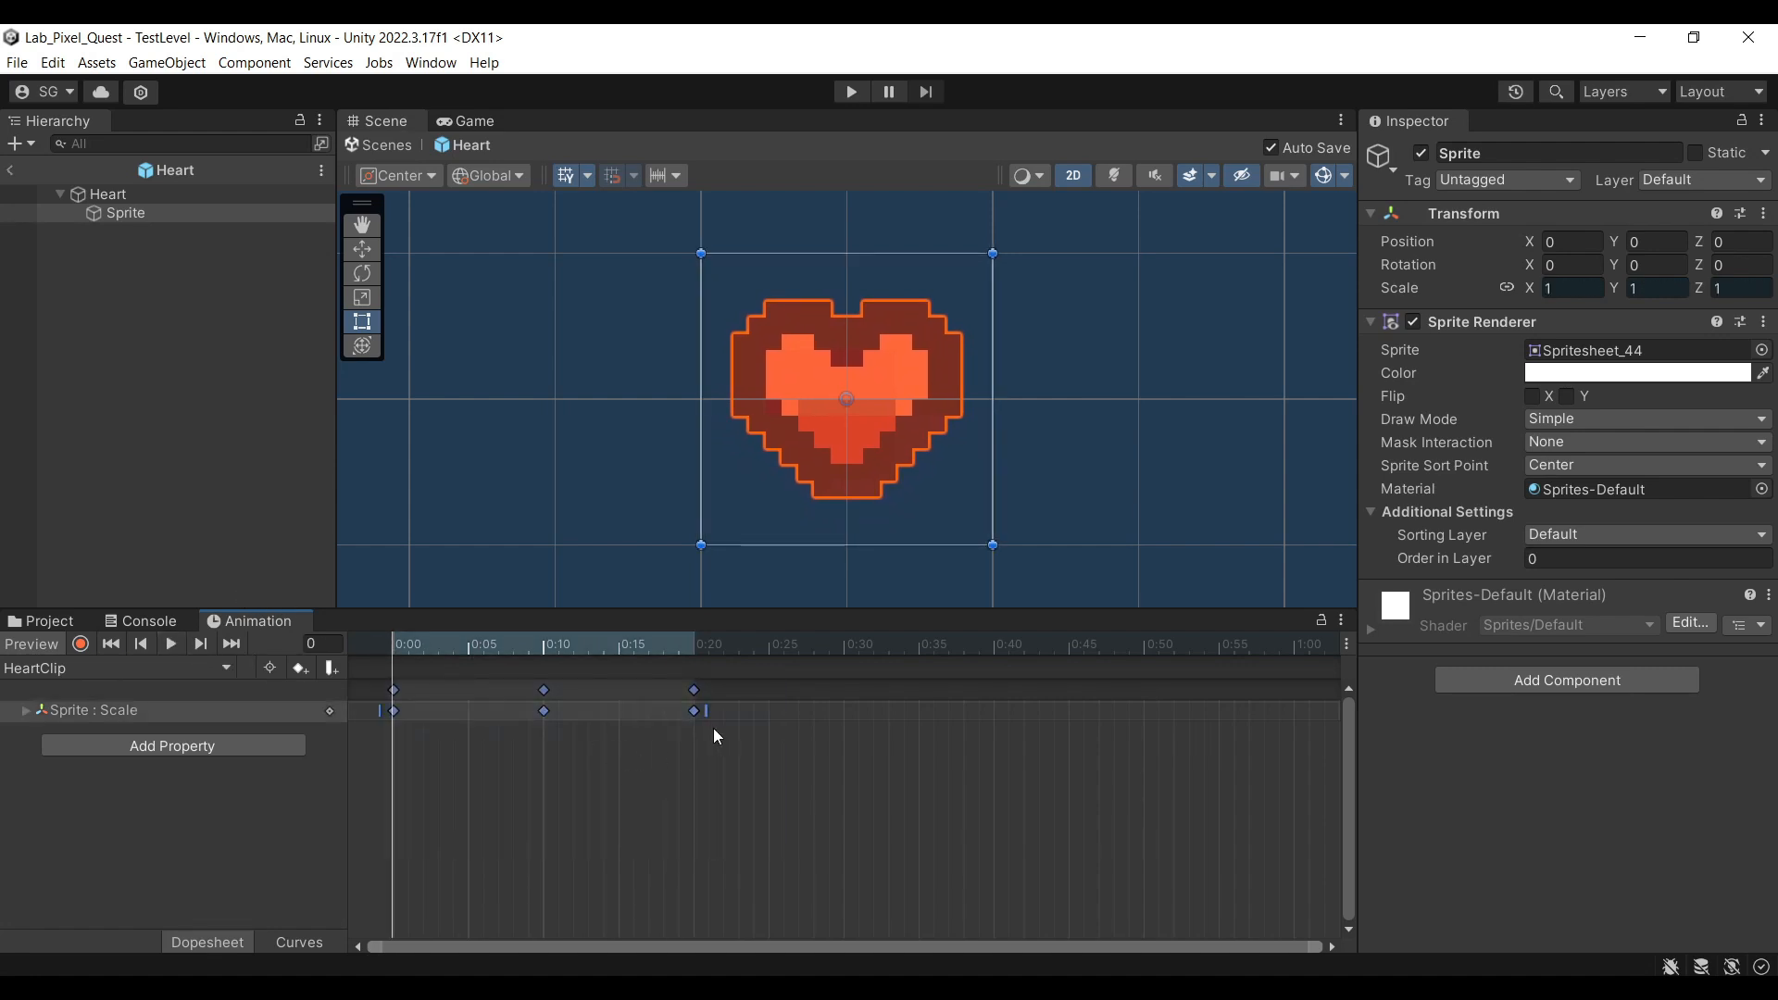
drag(706, 711, 1302, 735)
click(940, 775)
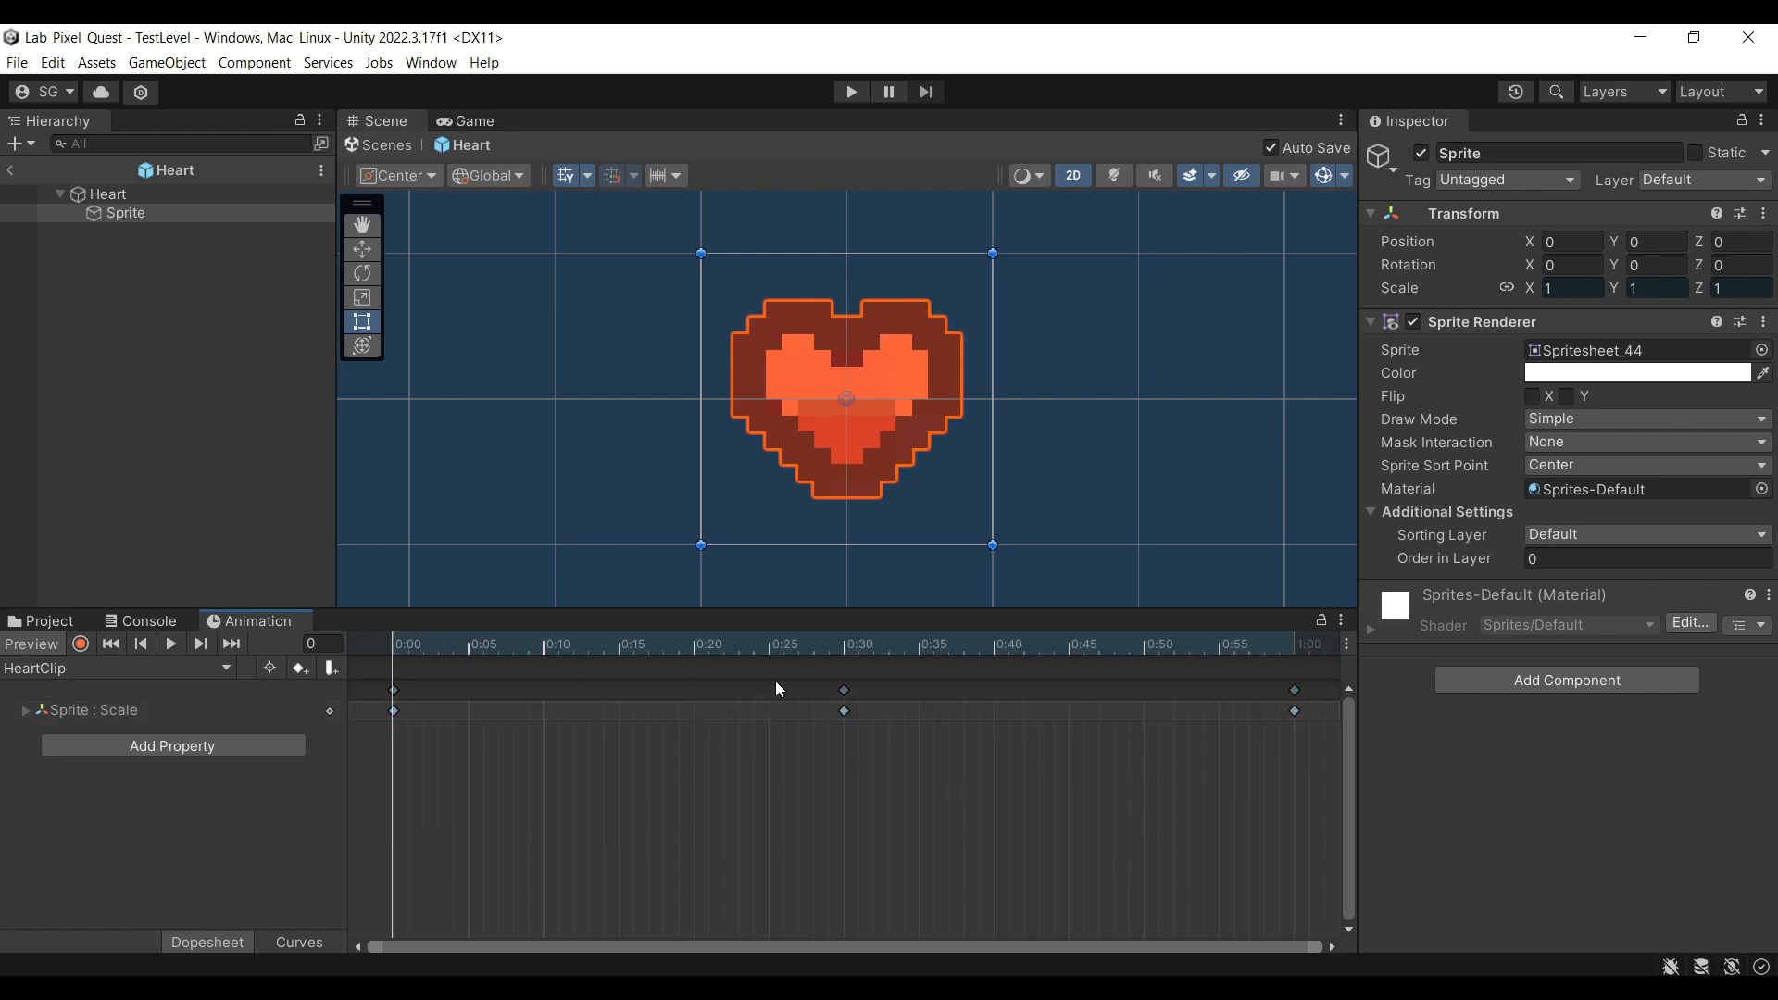
click(847, 648)
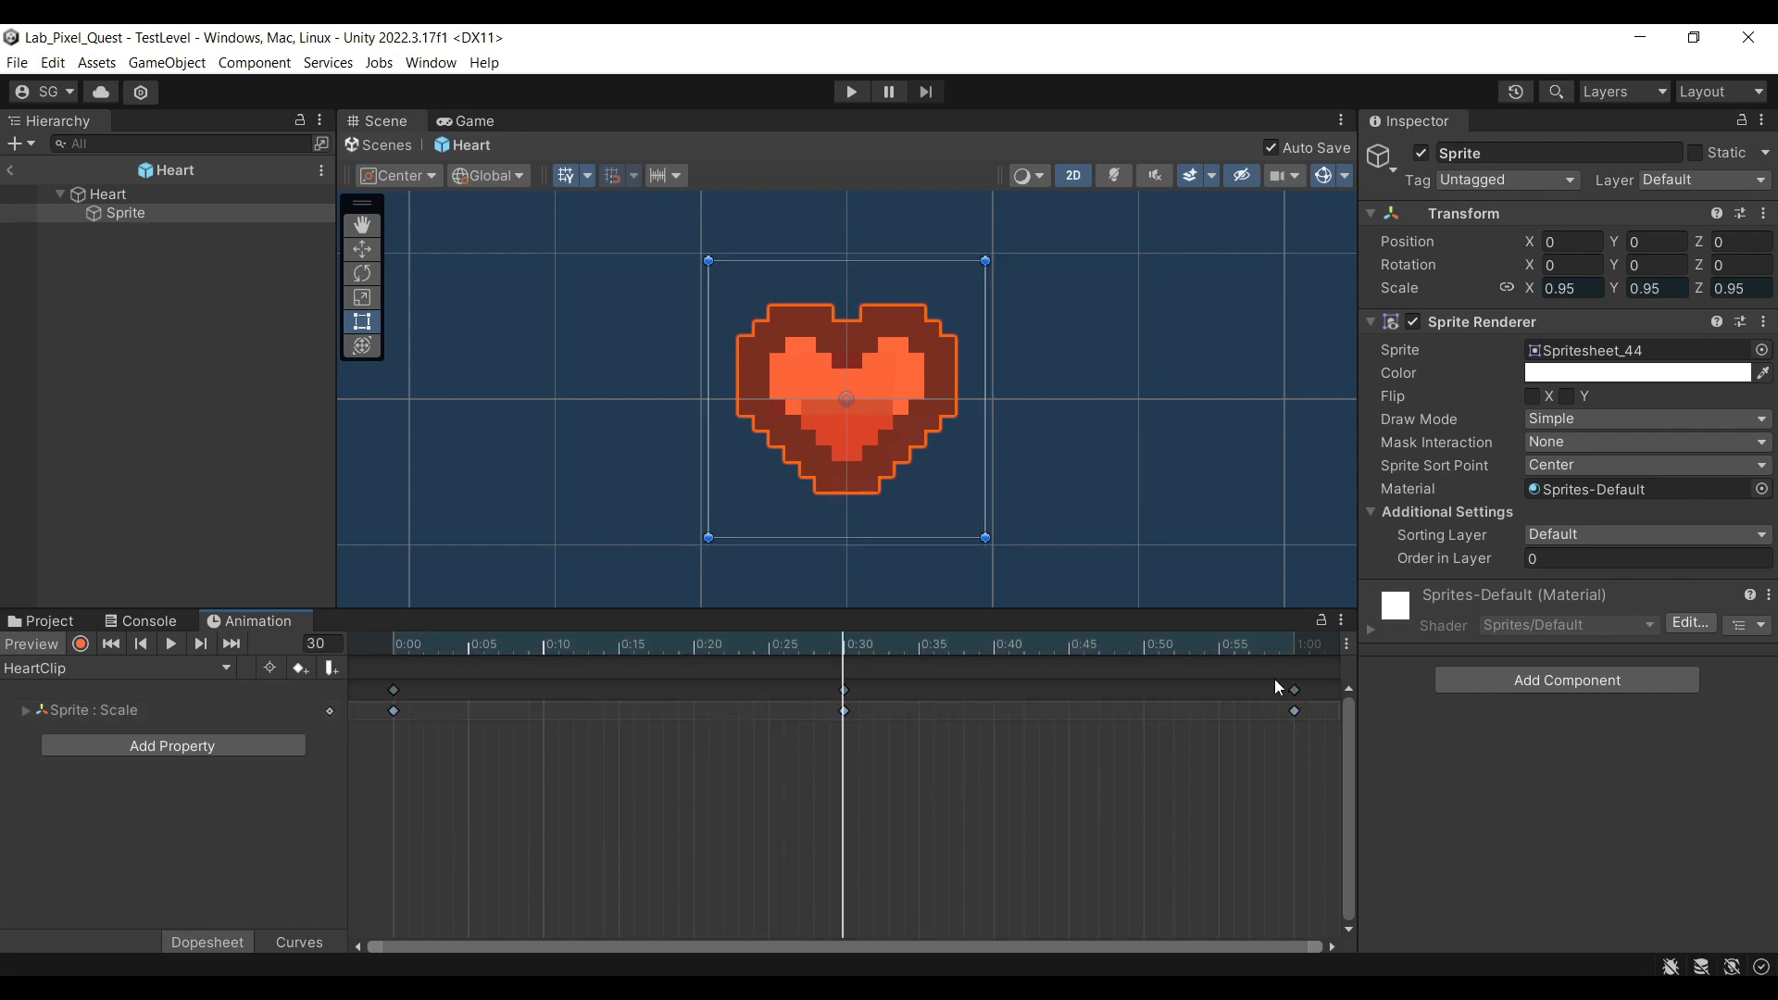
Play back HeartClip and examine the Sprite's separate X, Y and Z scale tracks
click(1294, 648)
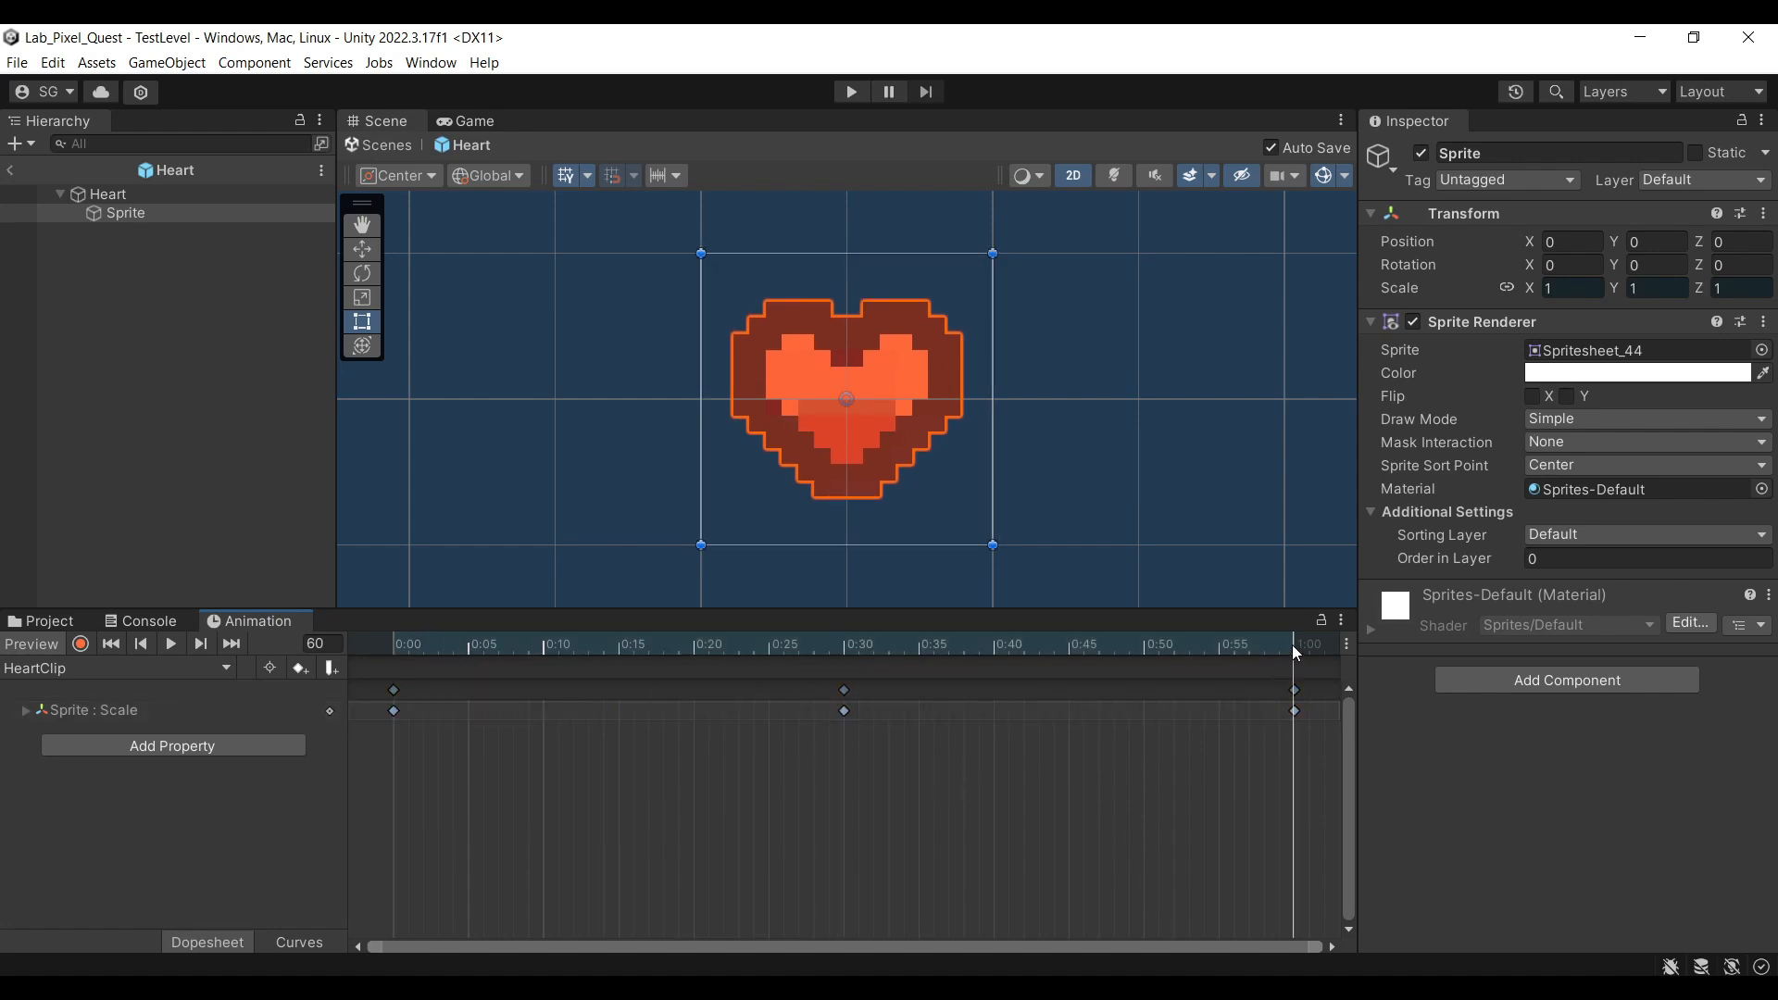
click(170, 644)
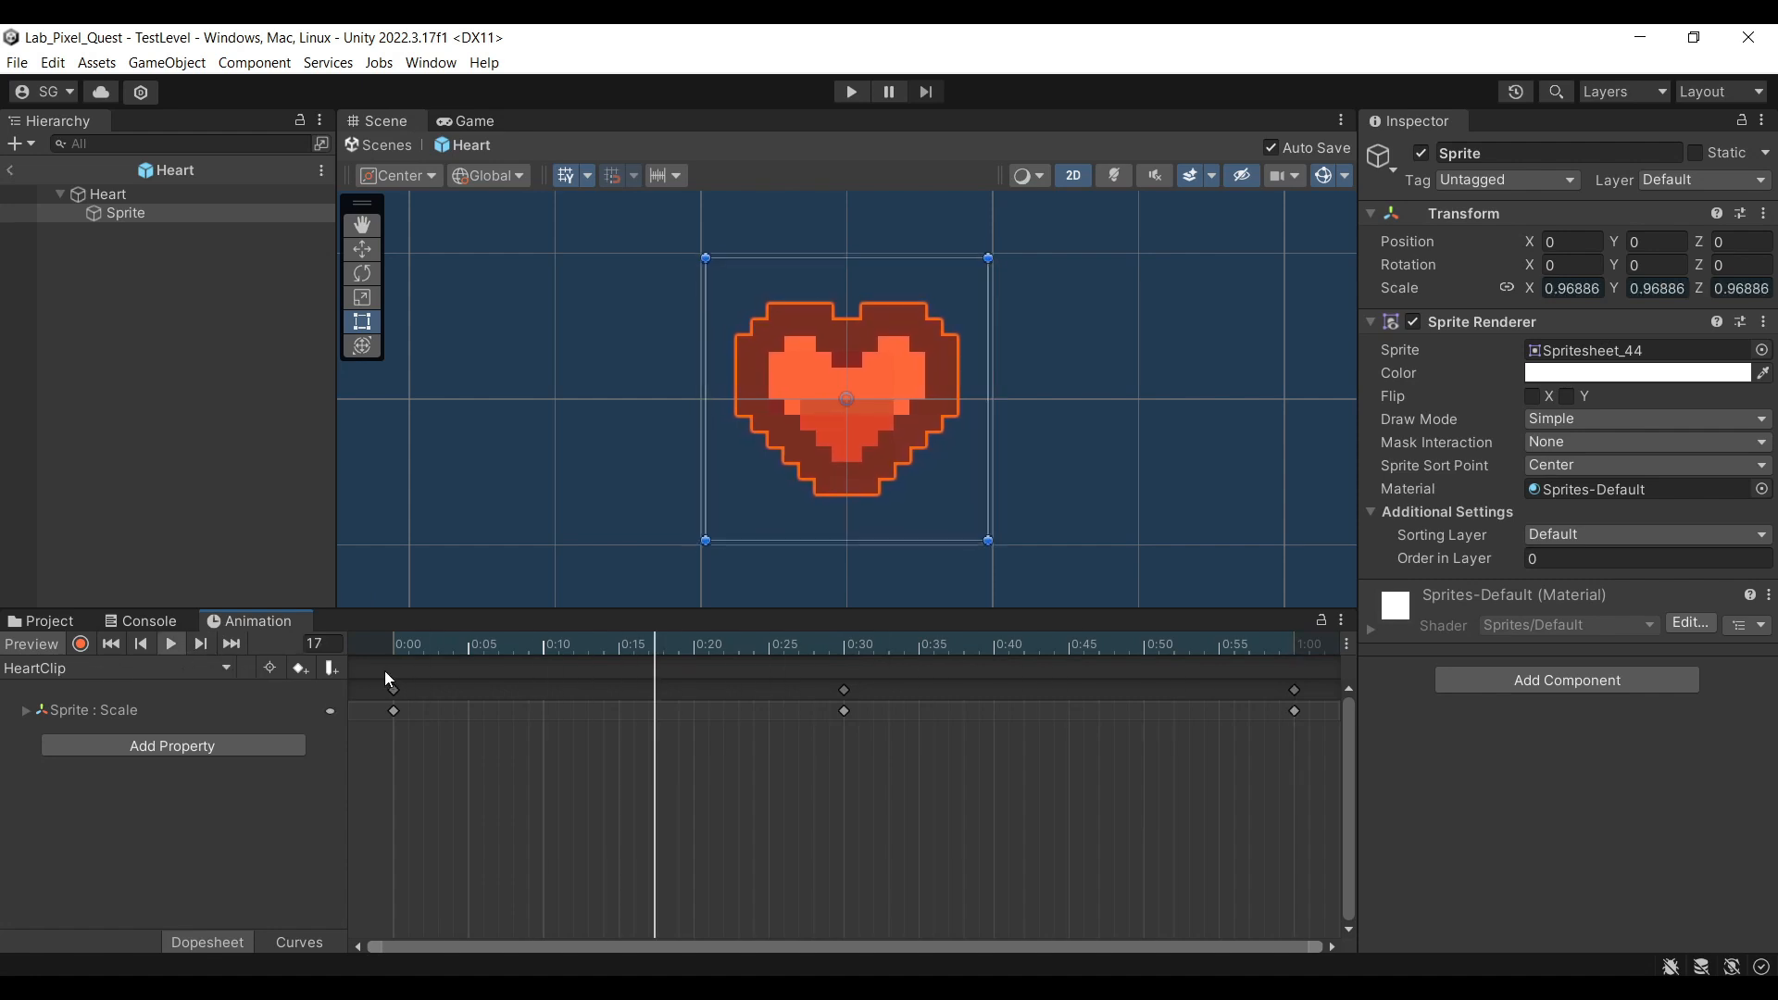
click(171, 644)
click(21, 710)
click(21, 711)
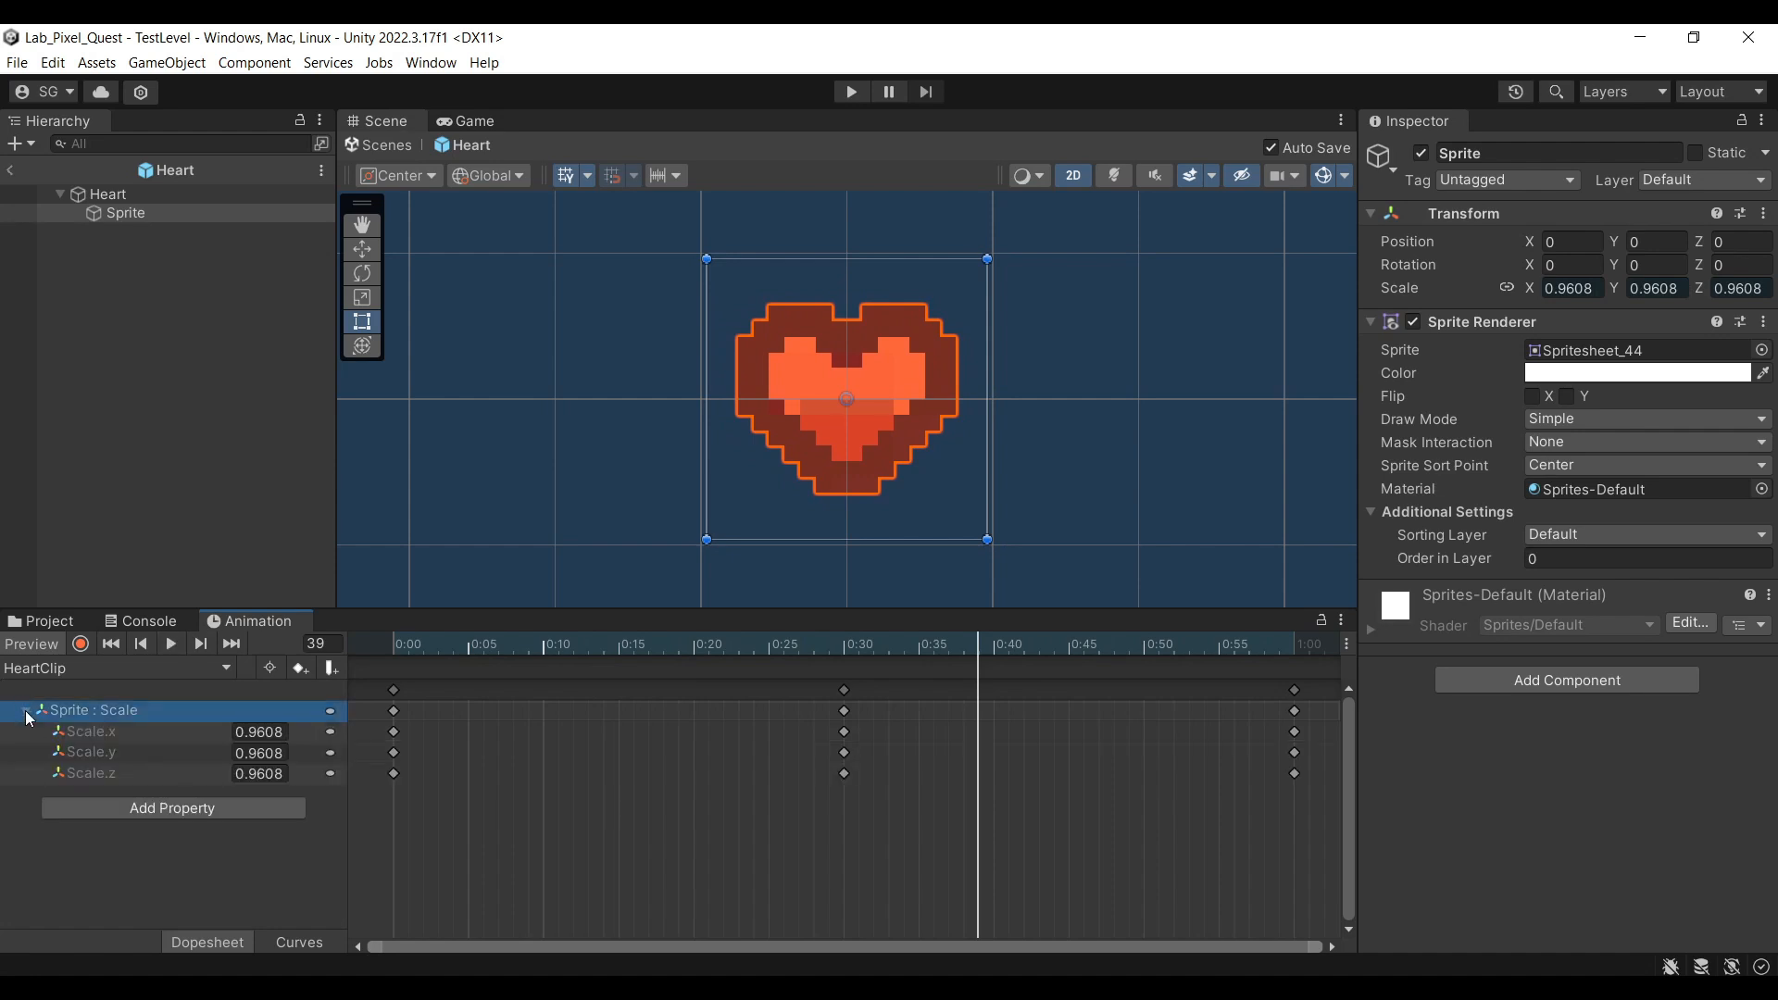
click(171, 753)
click(170, 774)
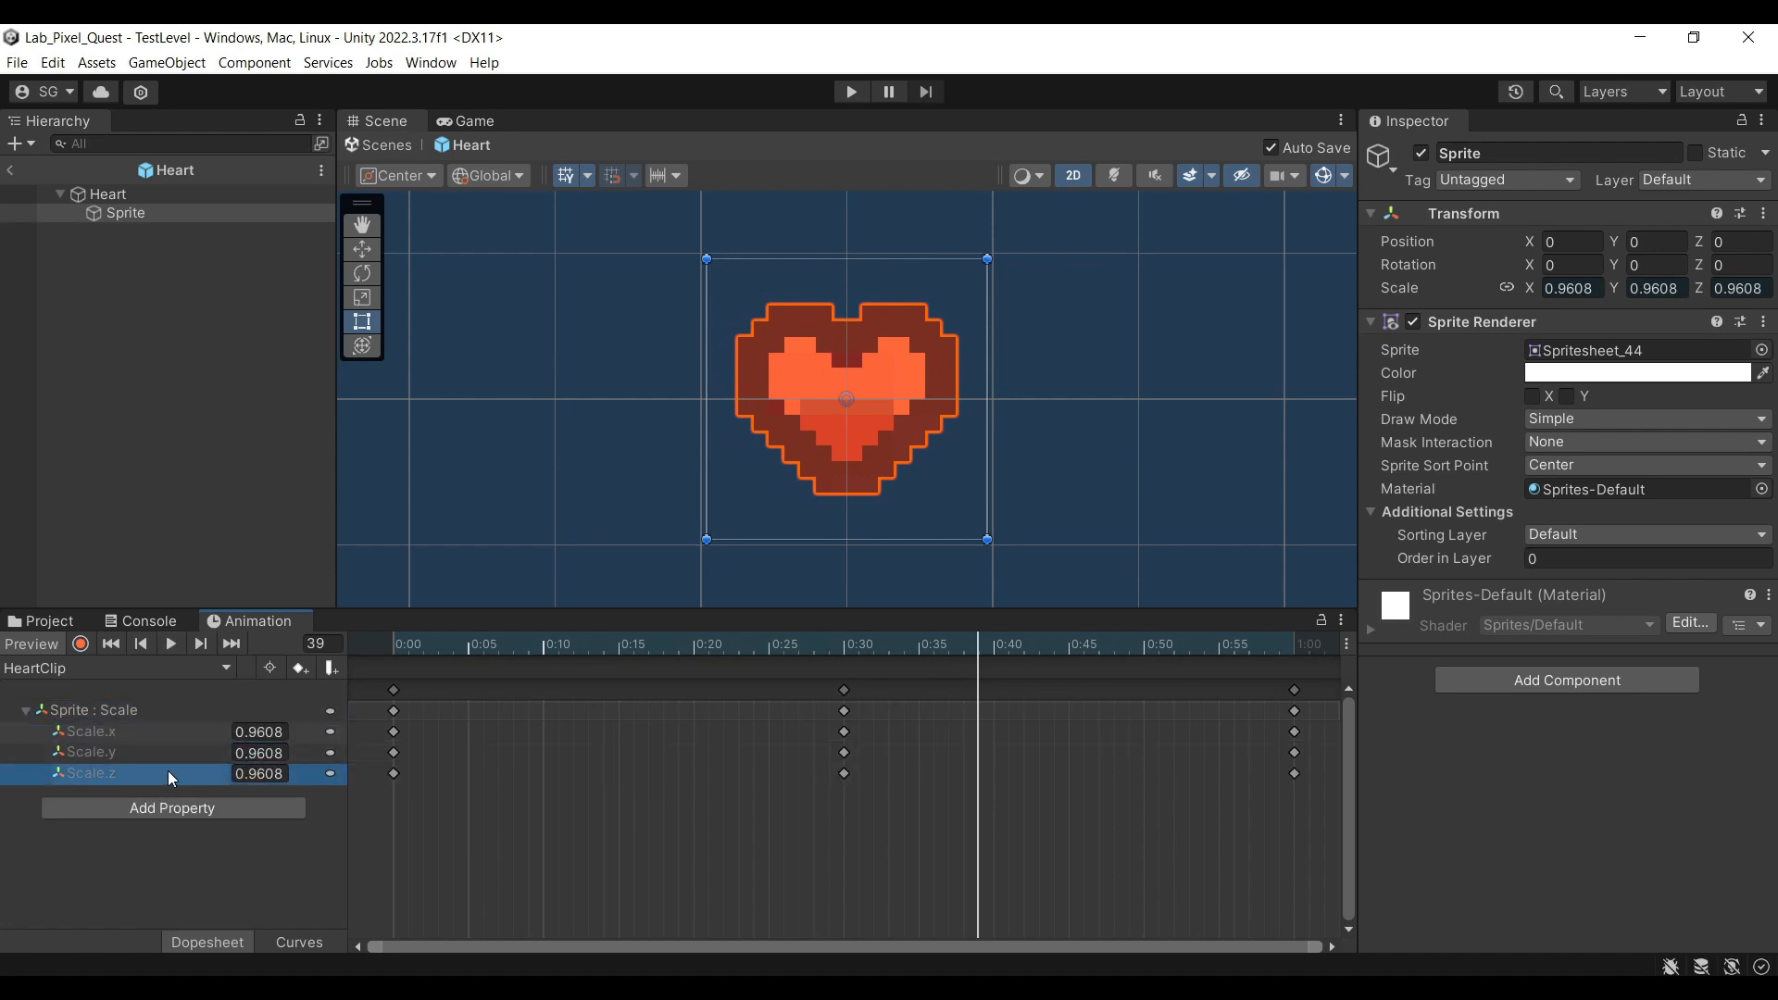
click(171, 754)
click(171, 735)
click(23, 709)
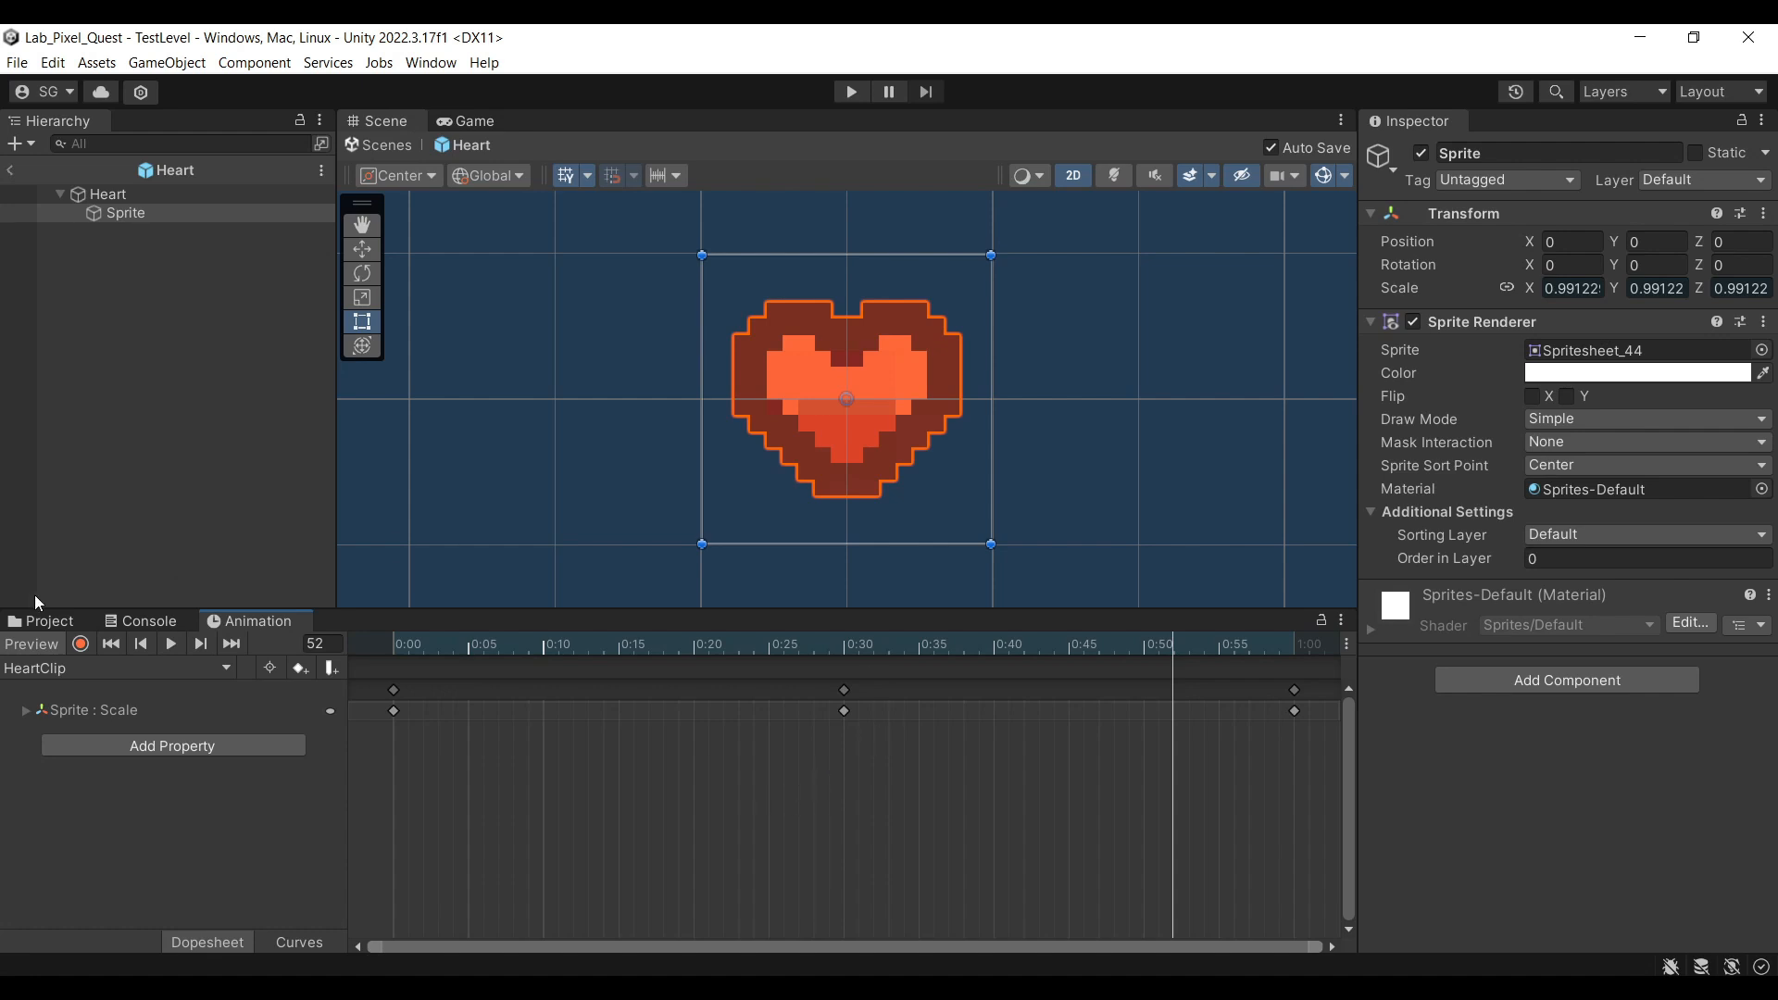
Review the Heart controller and the HeartClip assets in the project's Animations folder
click(40, 622)
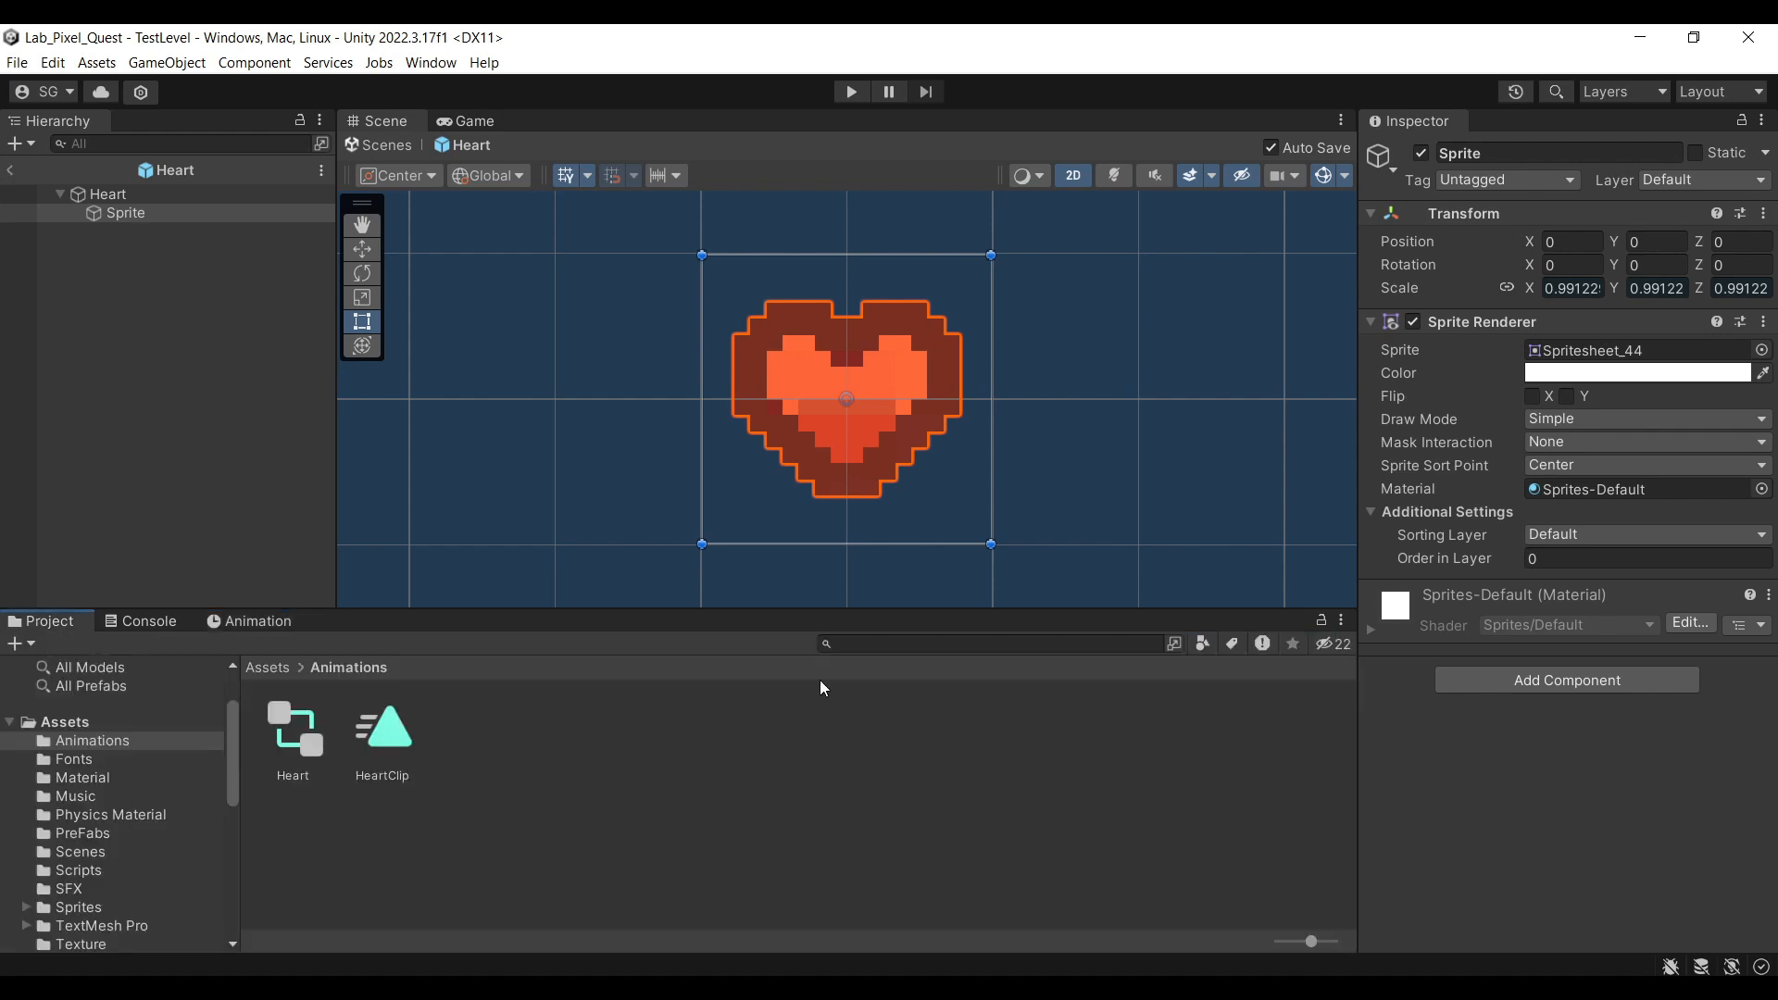
click(309, 736)
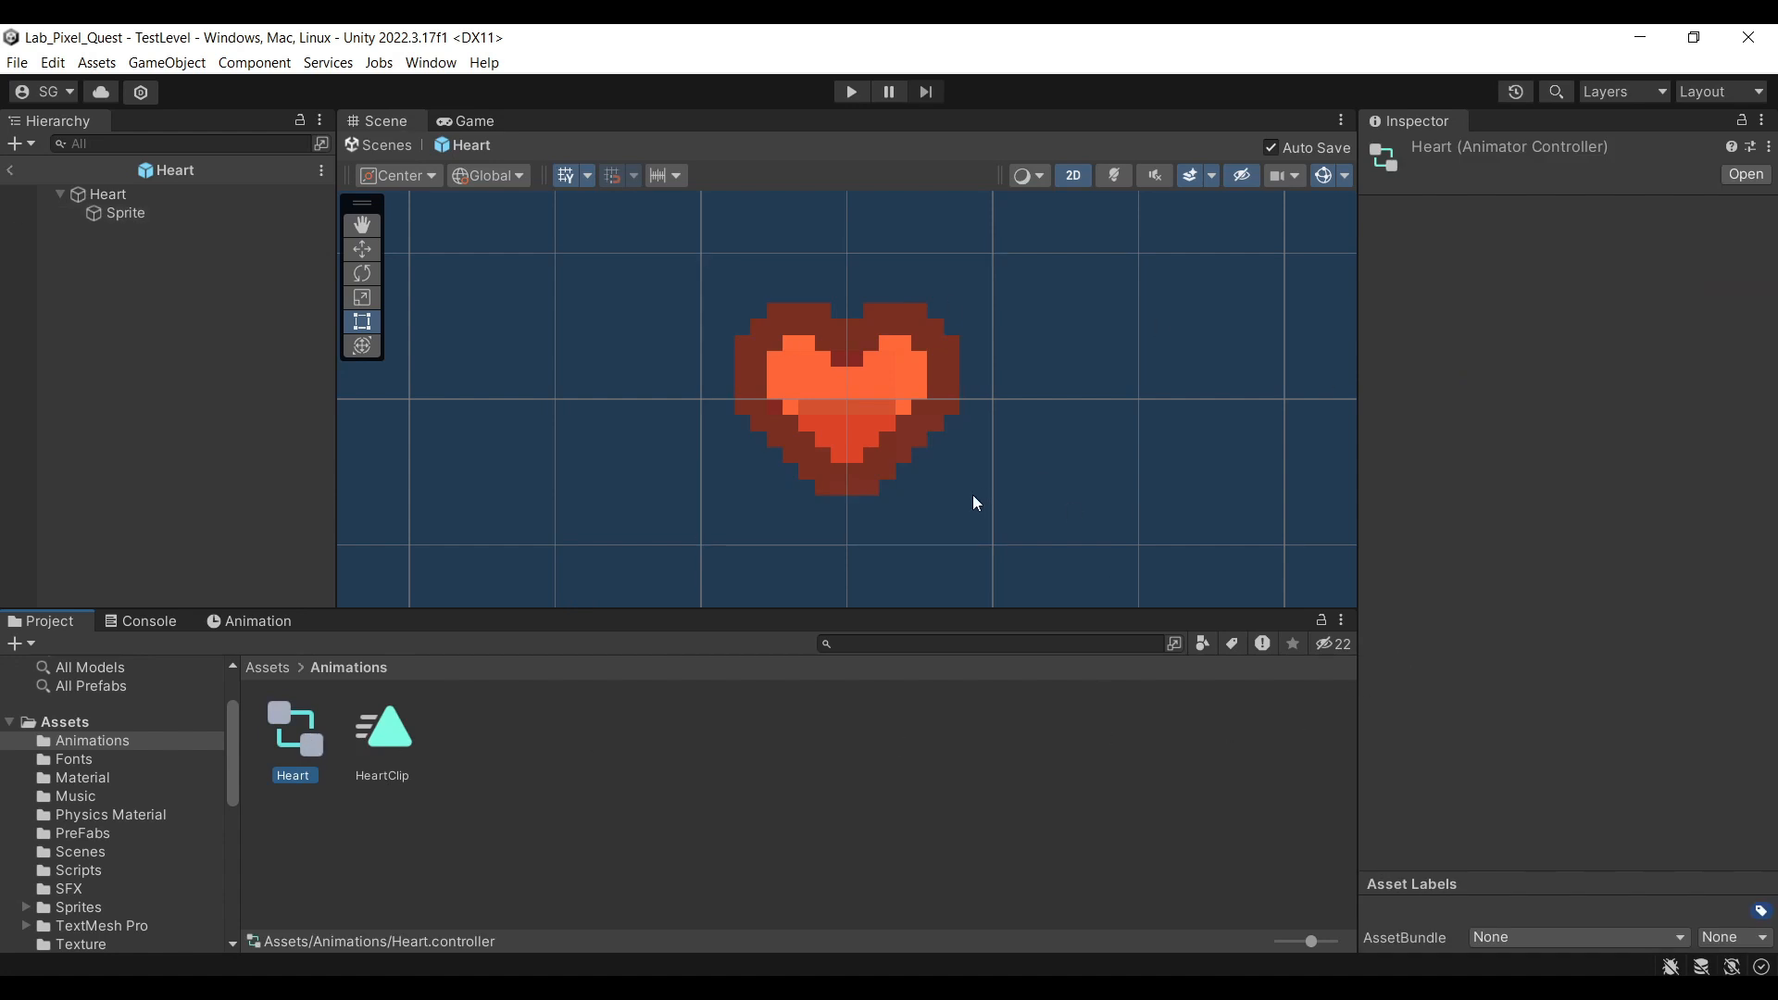
click(389, 755)
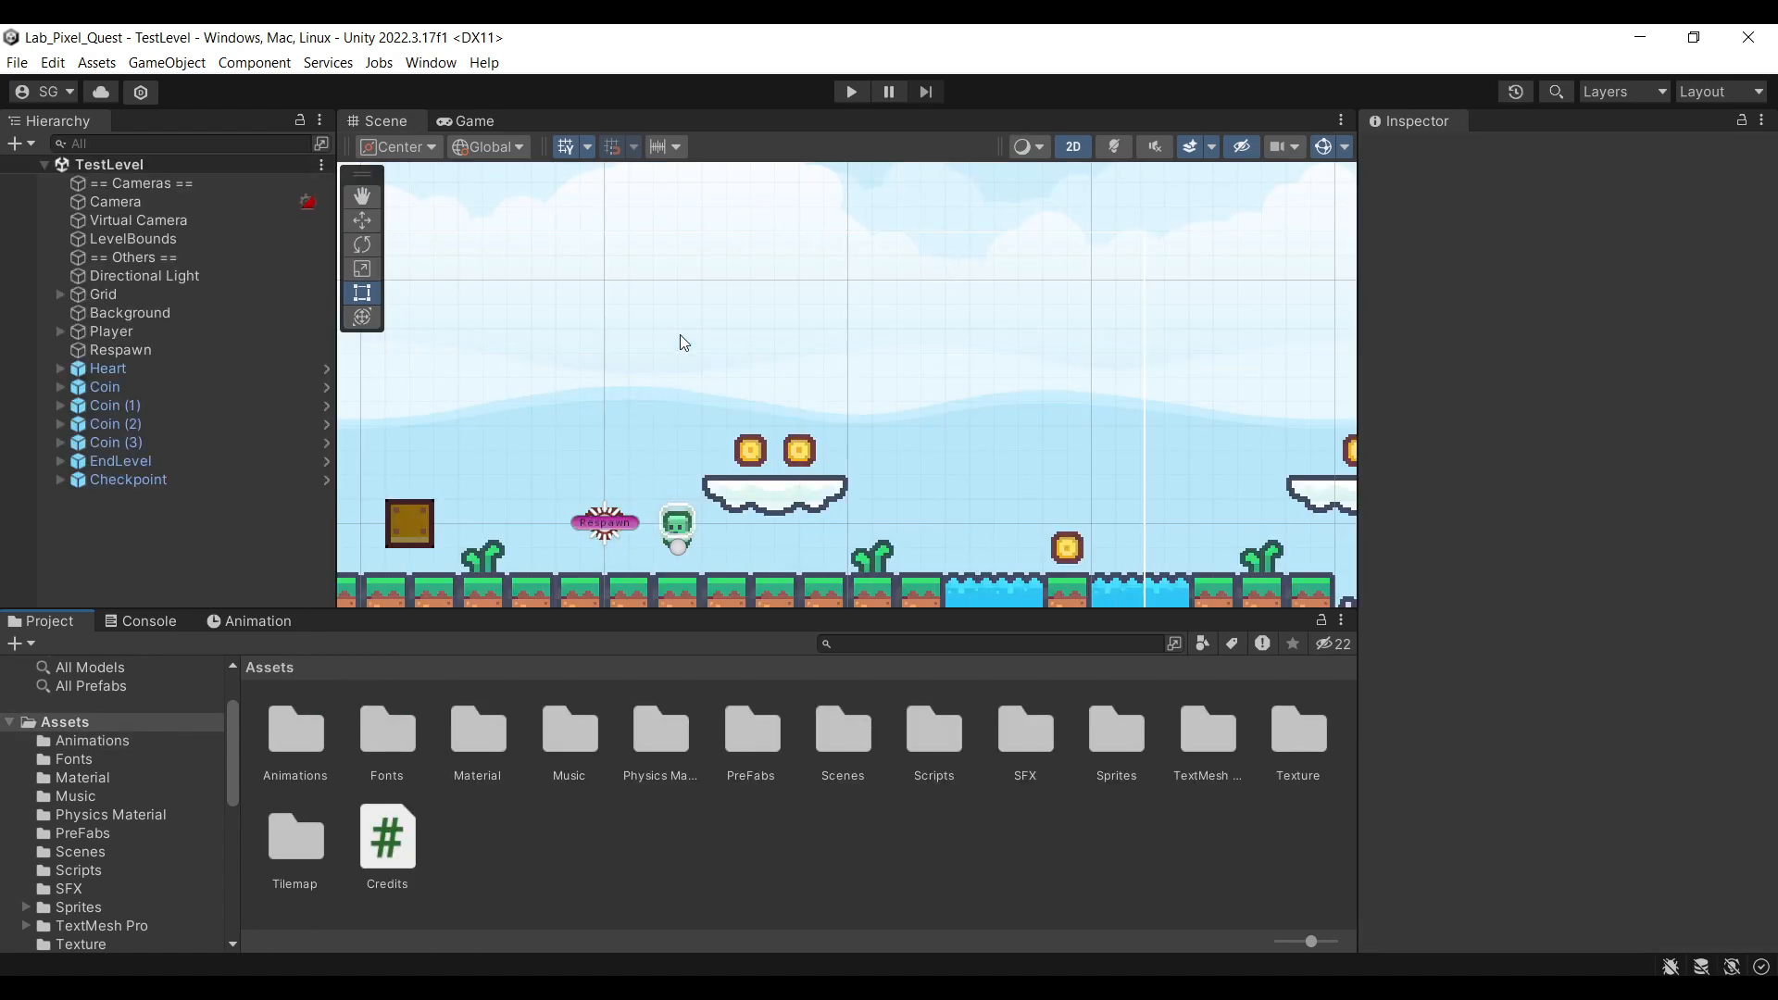
Place two Heart prefabs in TestLevel, one beside the water's edge and one above the respawn point, and play-test the scene
double_click(750, 731)
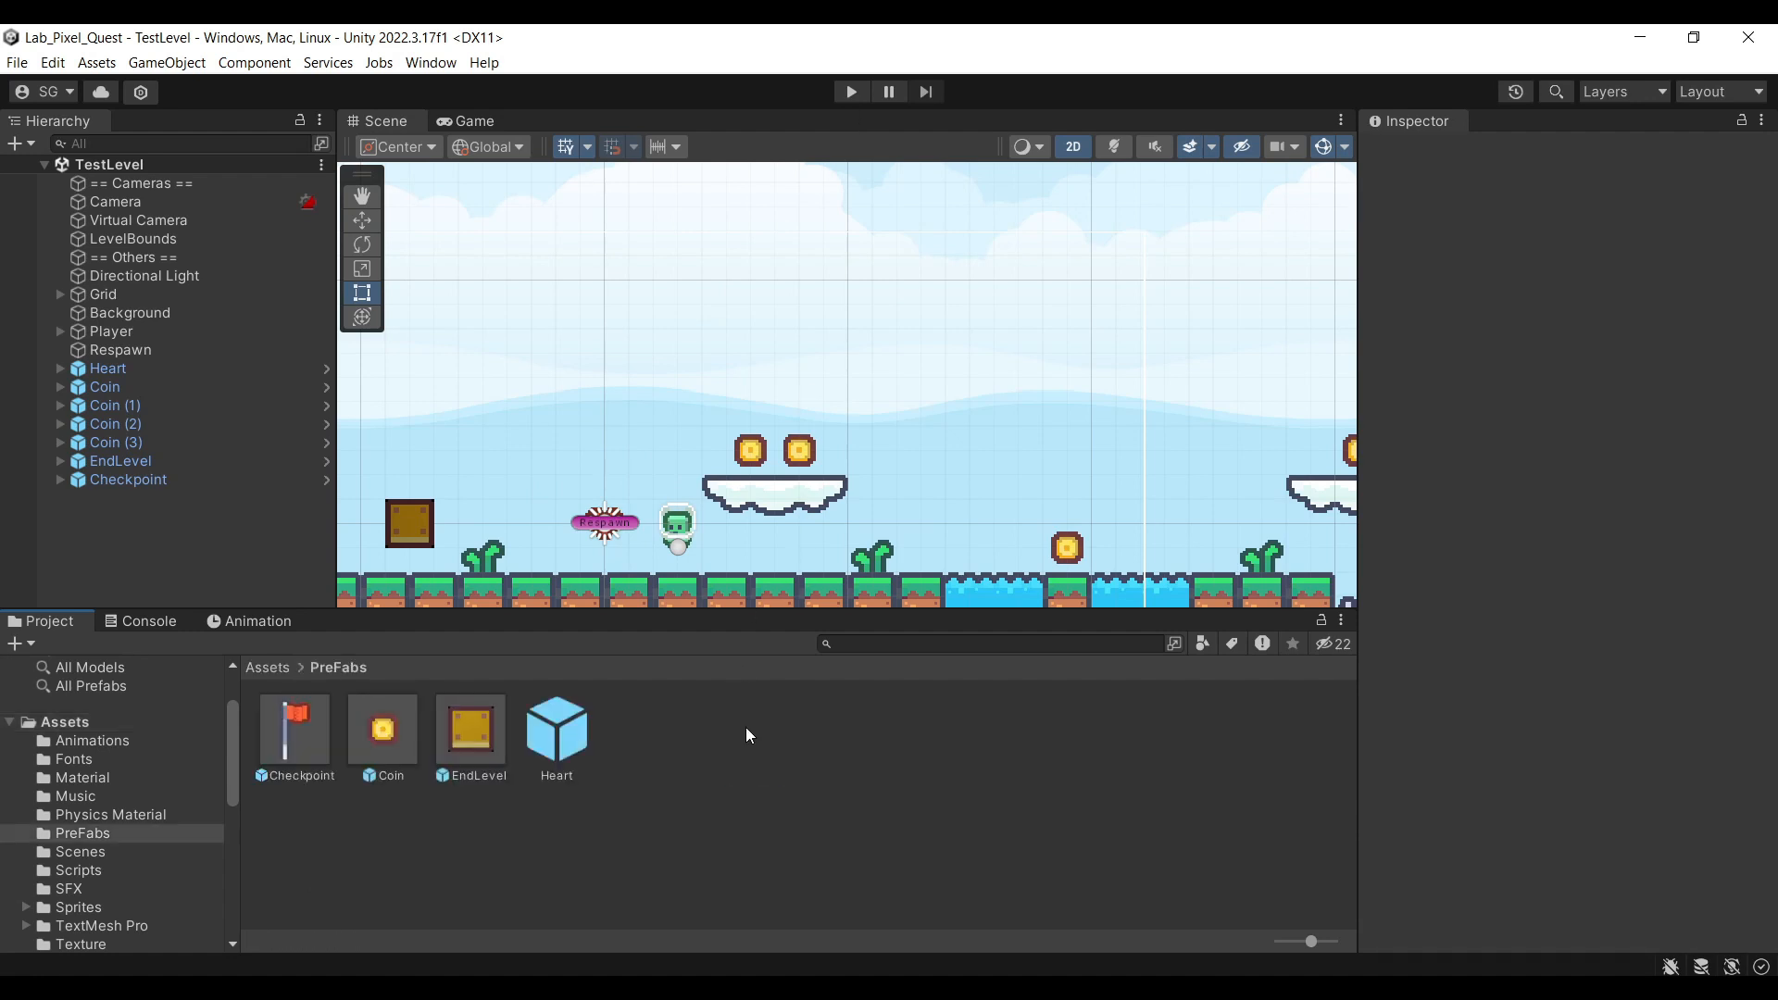
drag(551, 728, 917, 548)
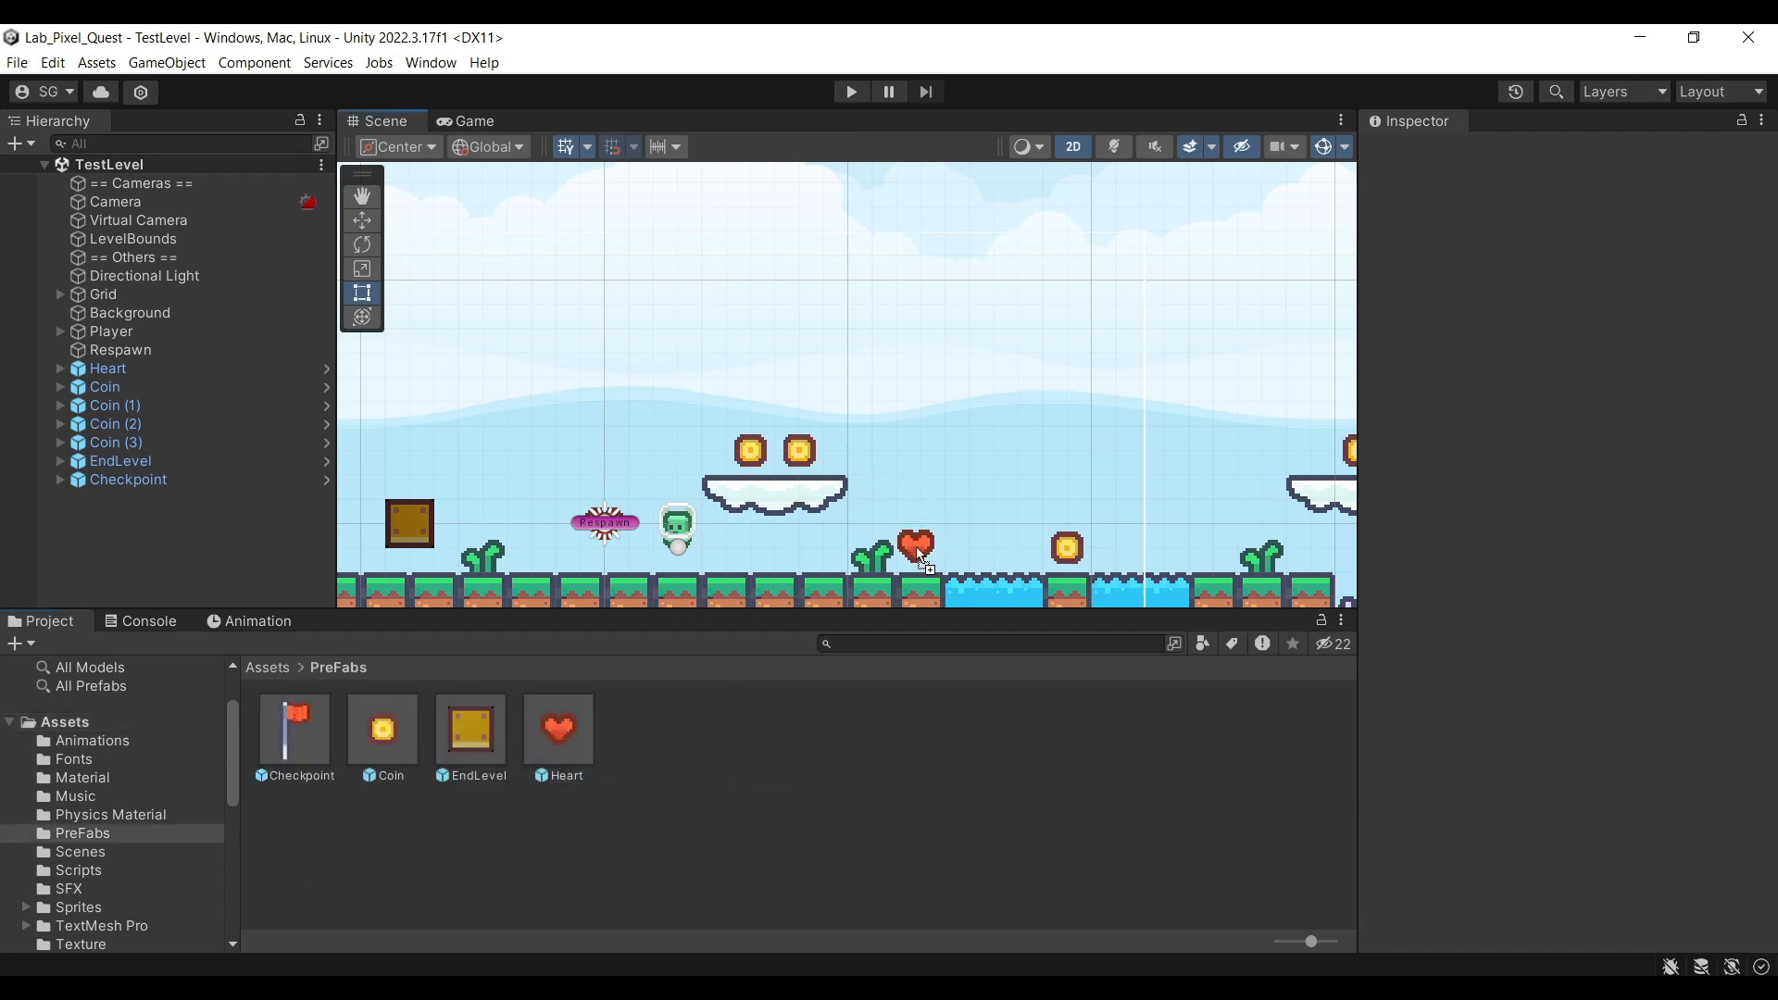
drag(560, 750, 621, 396)
click(853, 92)
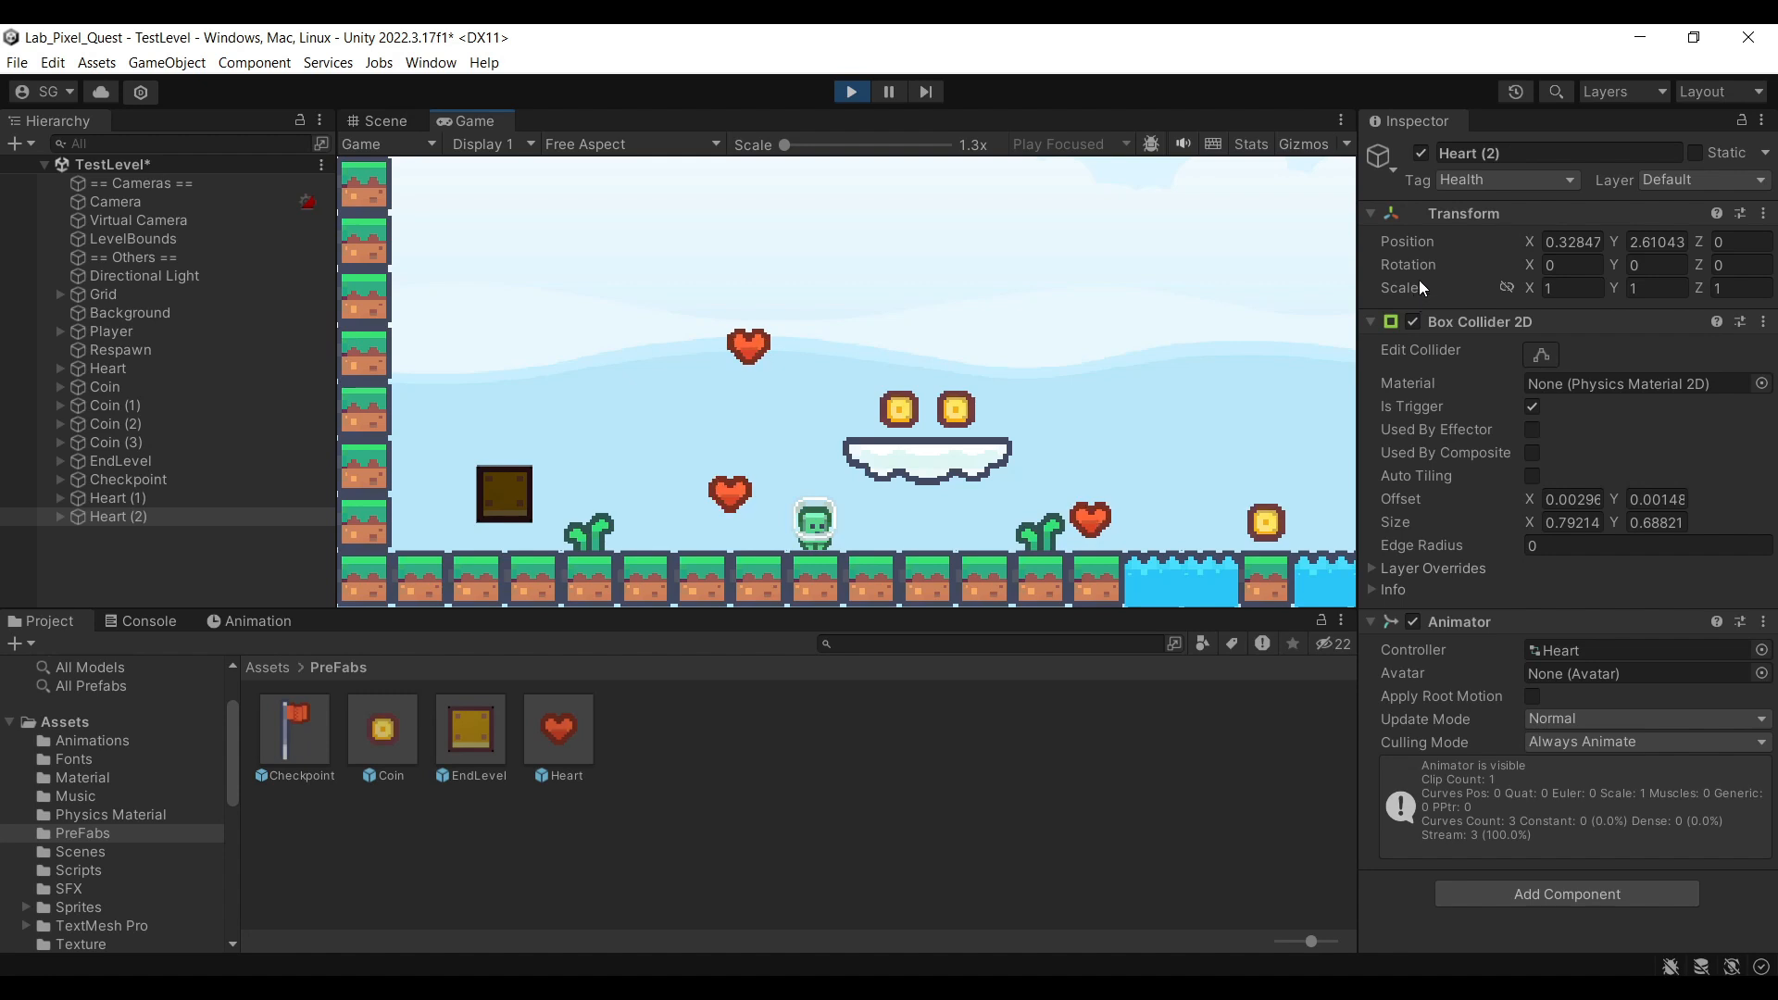
key(ctrl+p)
Open the Coin prefab for editing and create an Animator Controller named Coin in the Animations folder
click(383, 731)
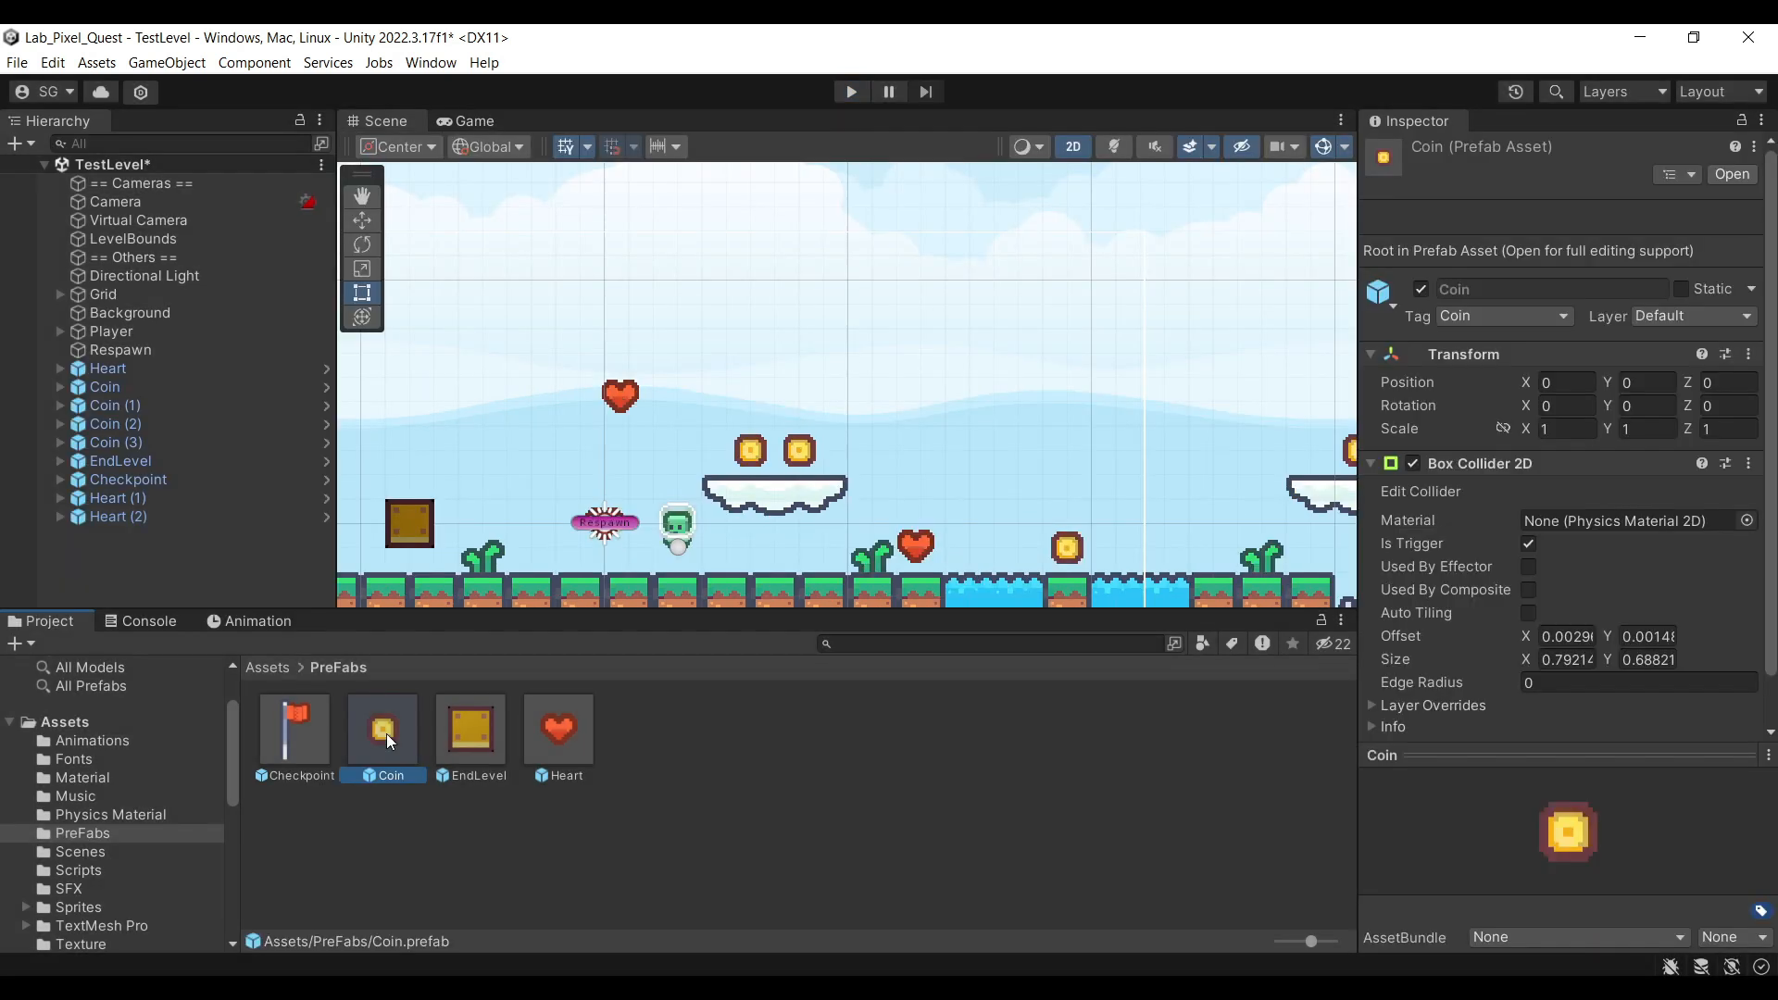
double_click(386, 734)
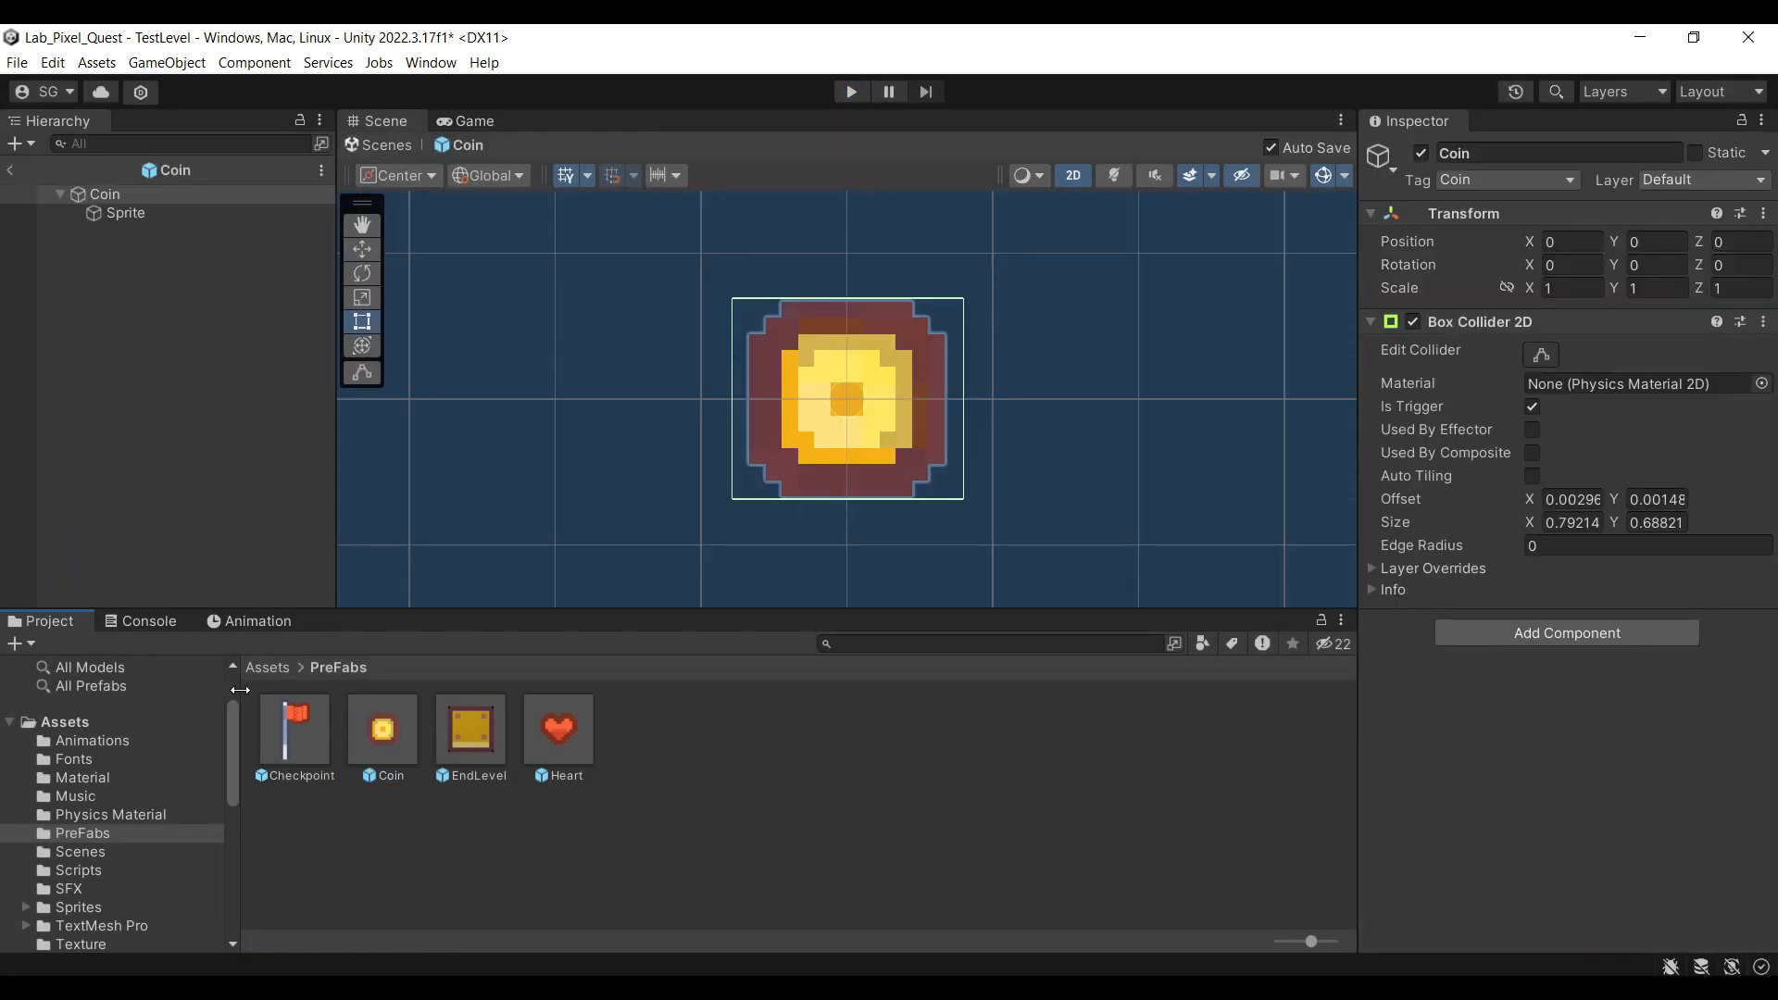
click(263, 671)
double_click(282, 713)
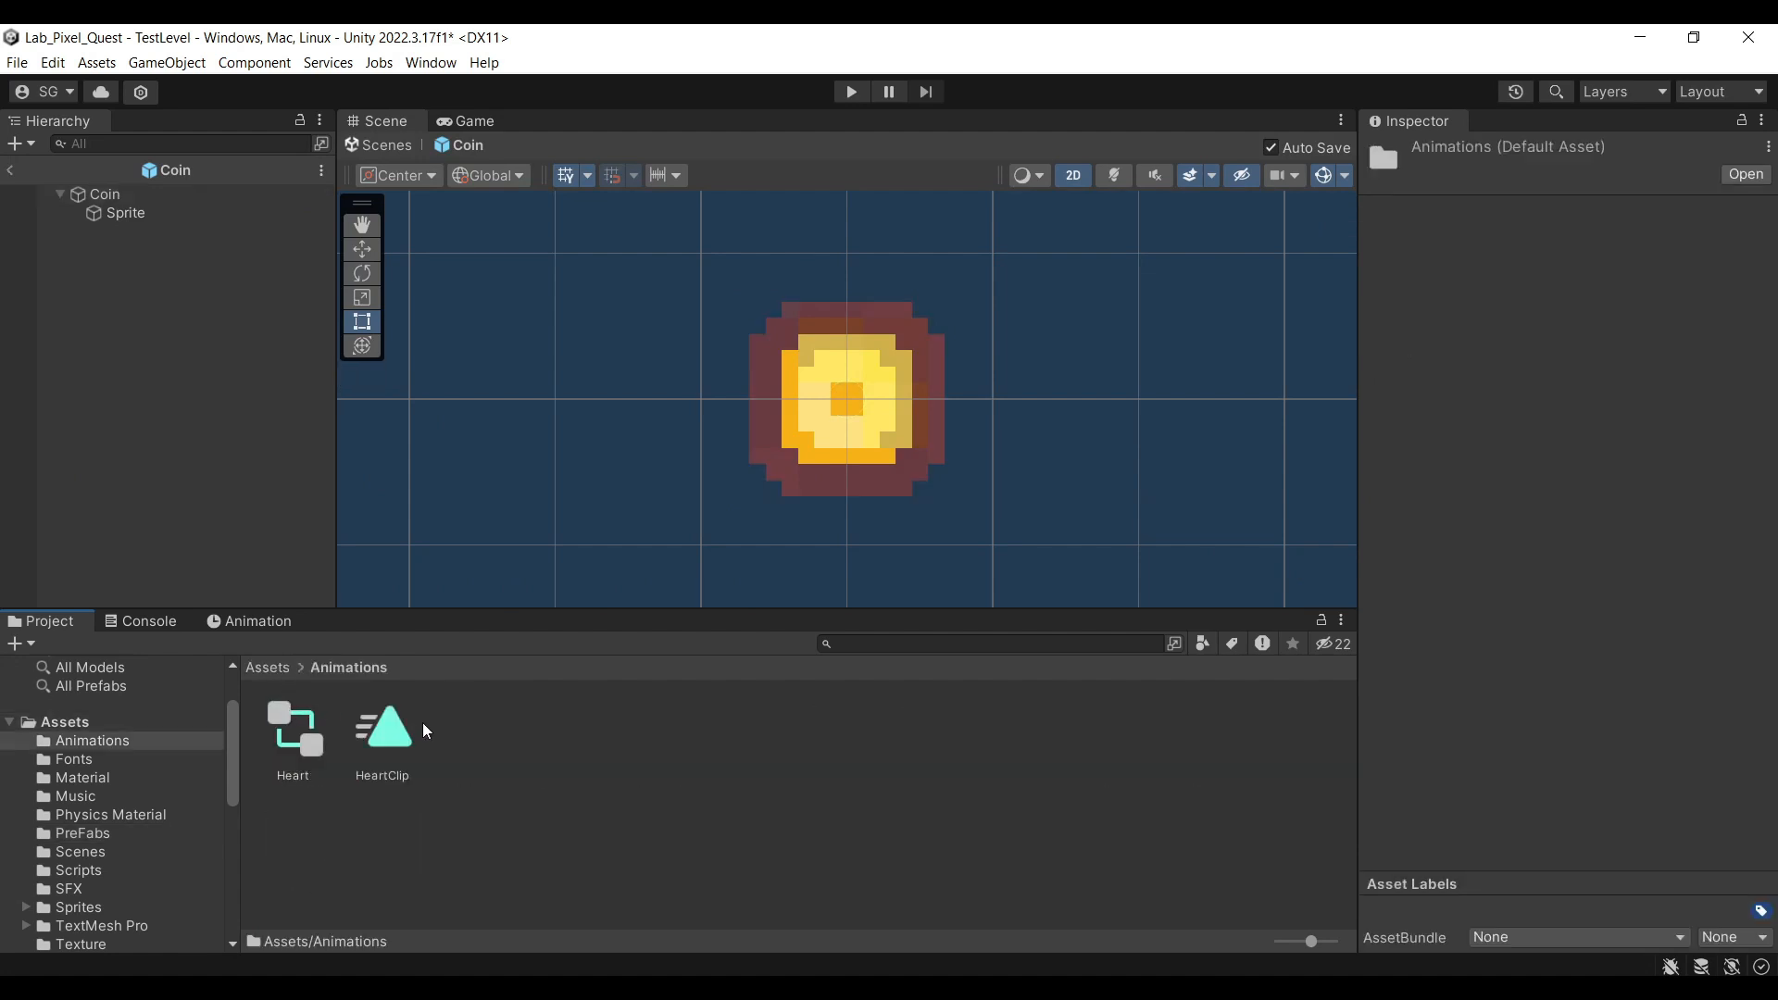
right_click(680, 759)
mouse_move(963, 217)
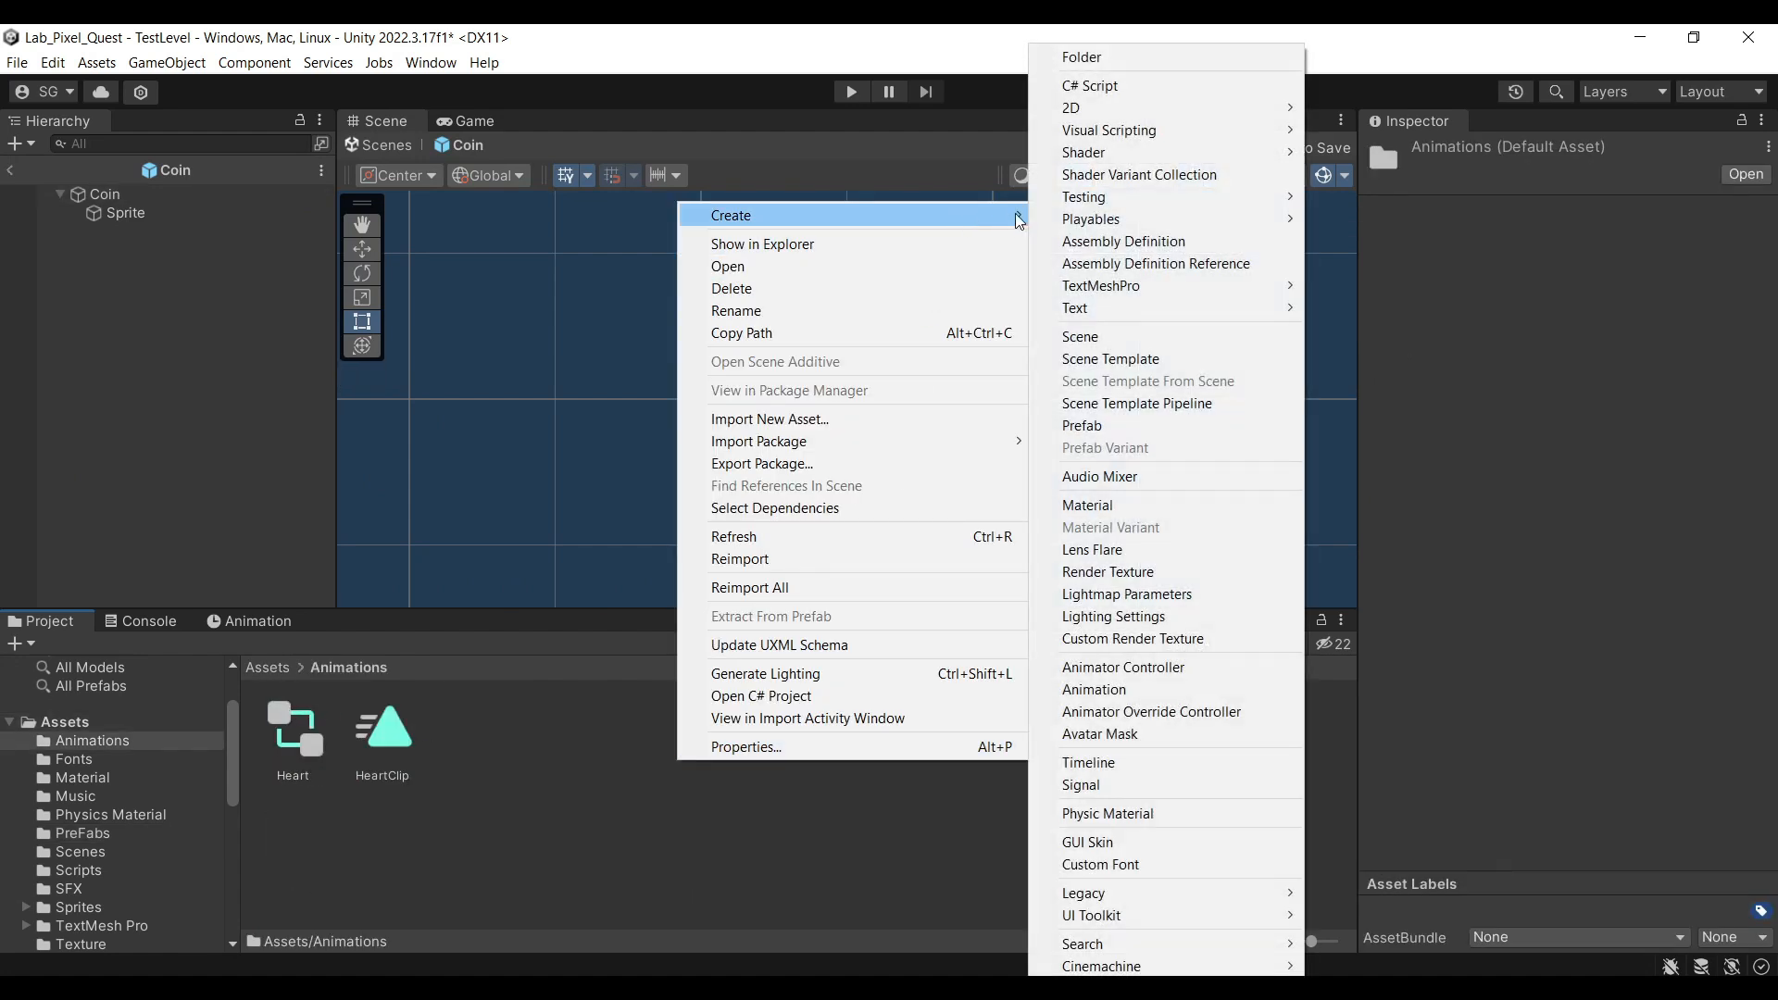
click(1190, 669)
text(Coin)
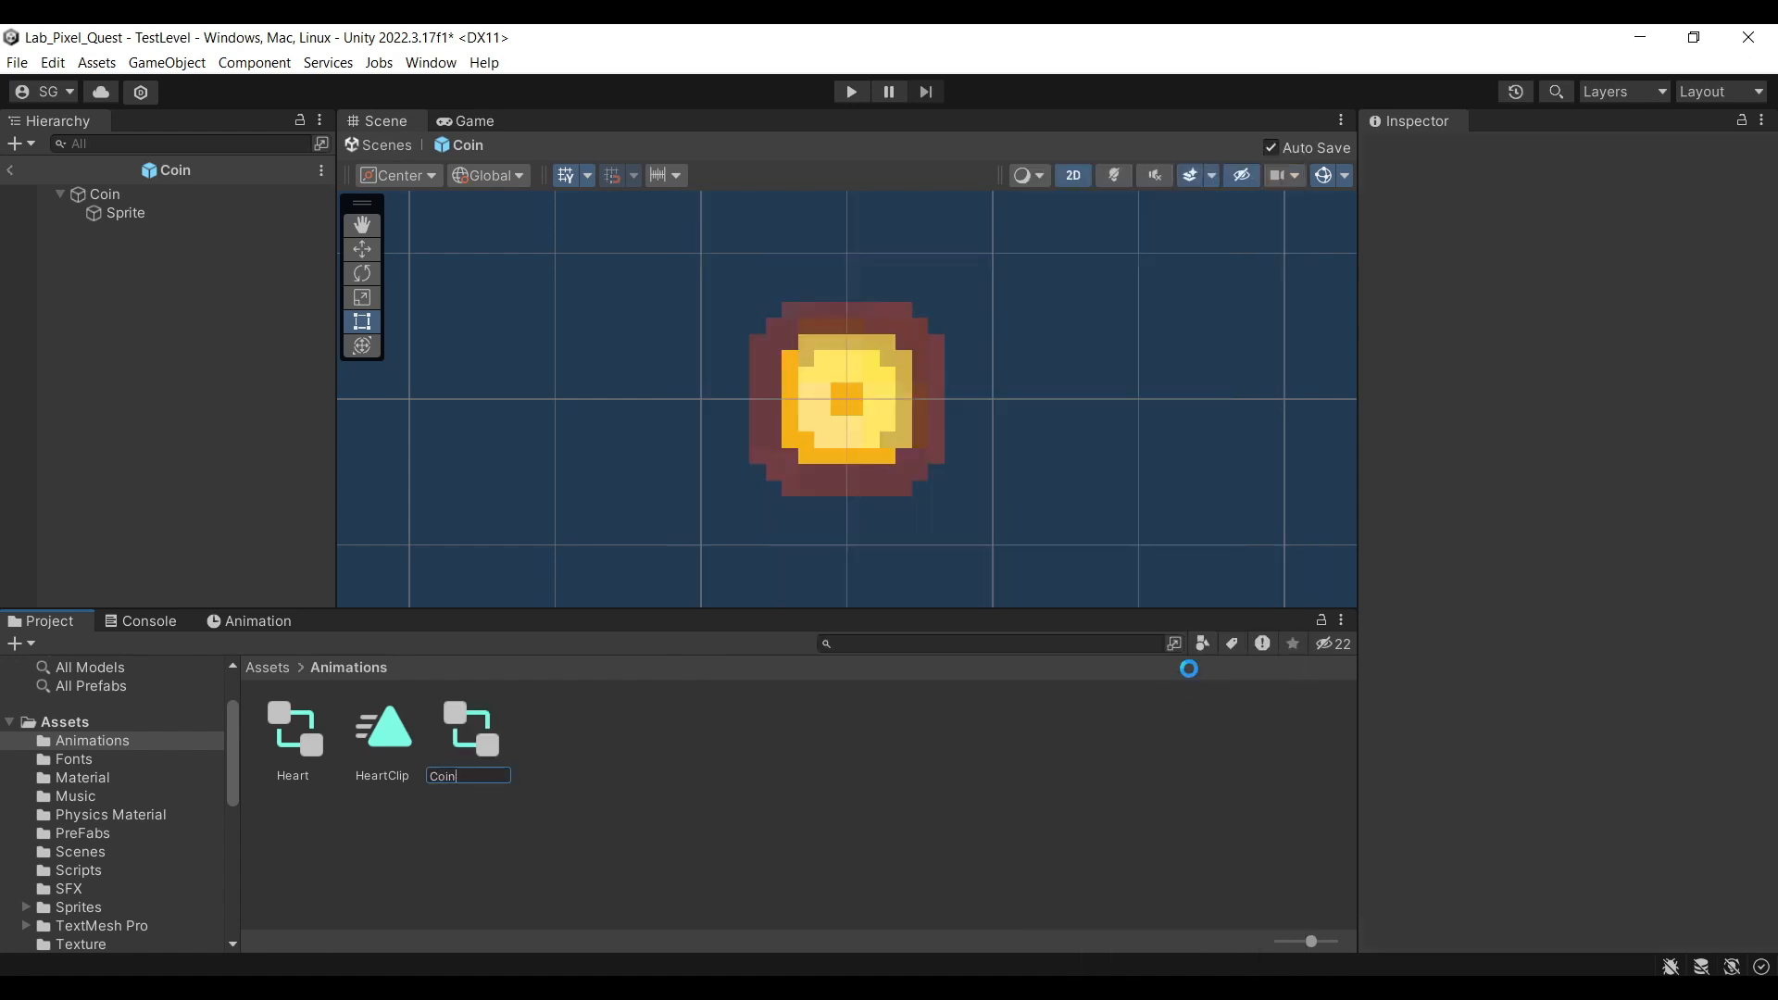
key(Return)
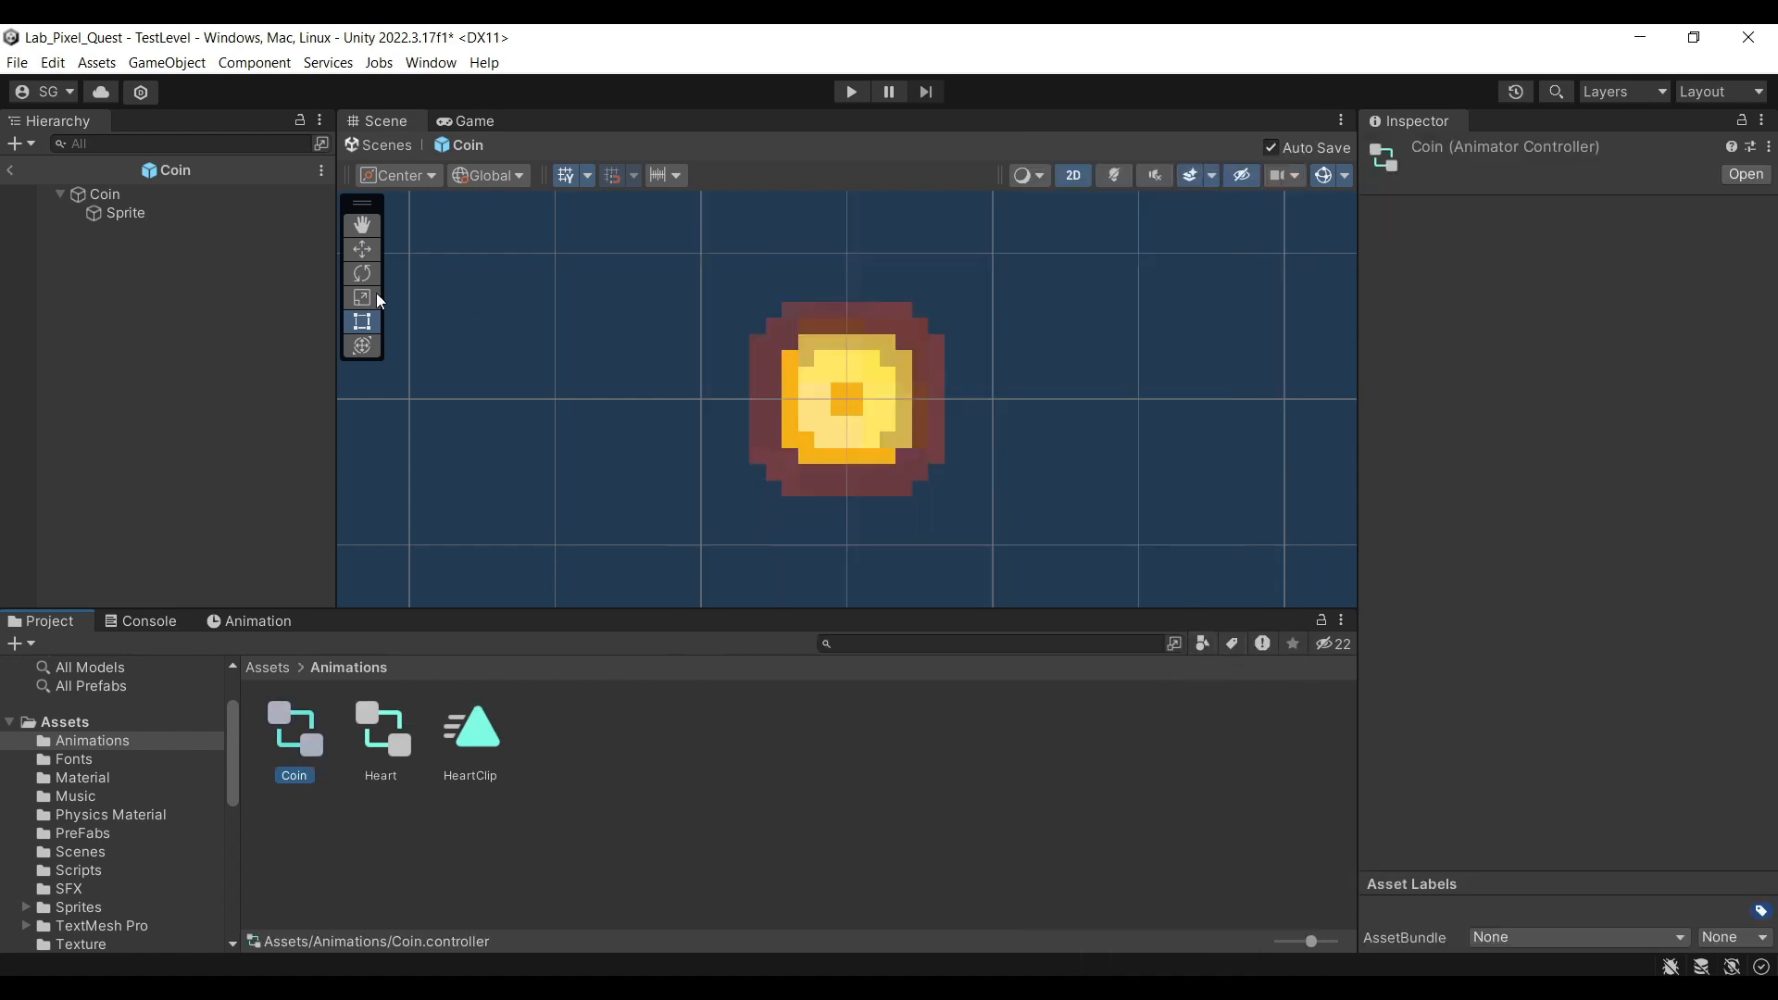
Add an Animator component to the prefab's root Coin object and assign the Coin controller to it
click(176, 195)
click(1600, 631)
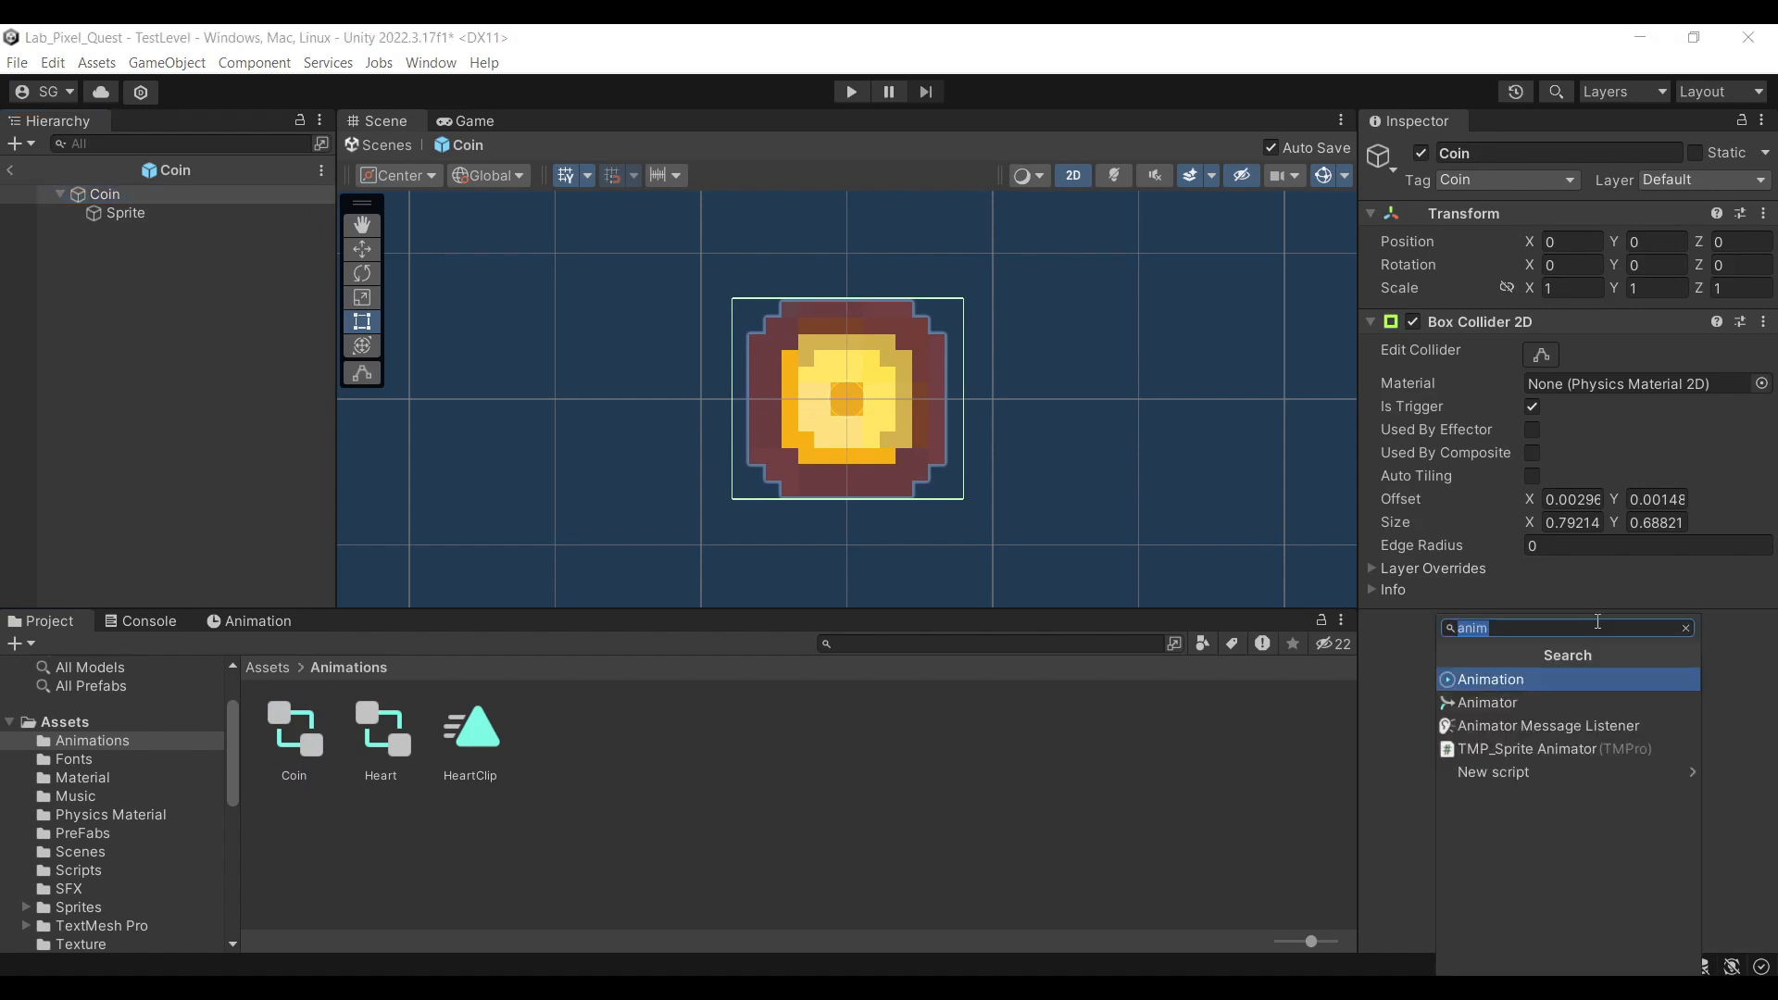
key(Down)
key(Return)
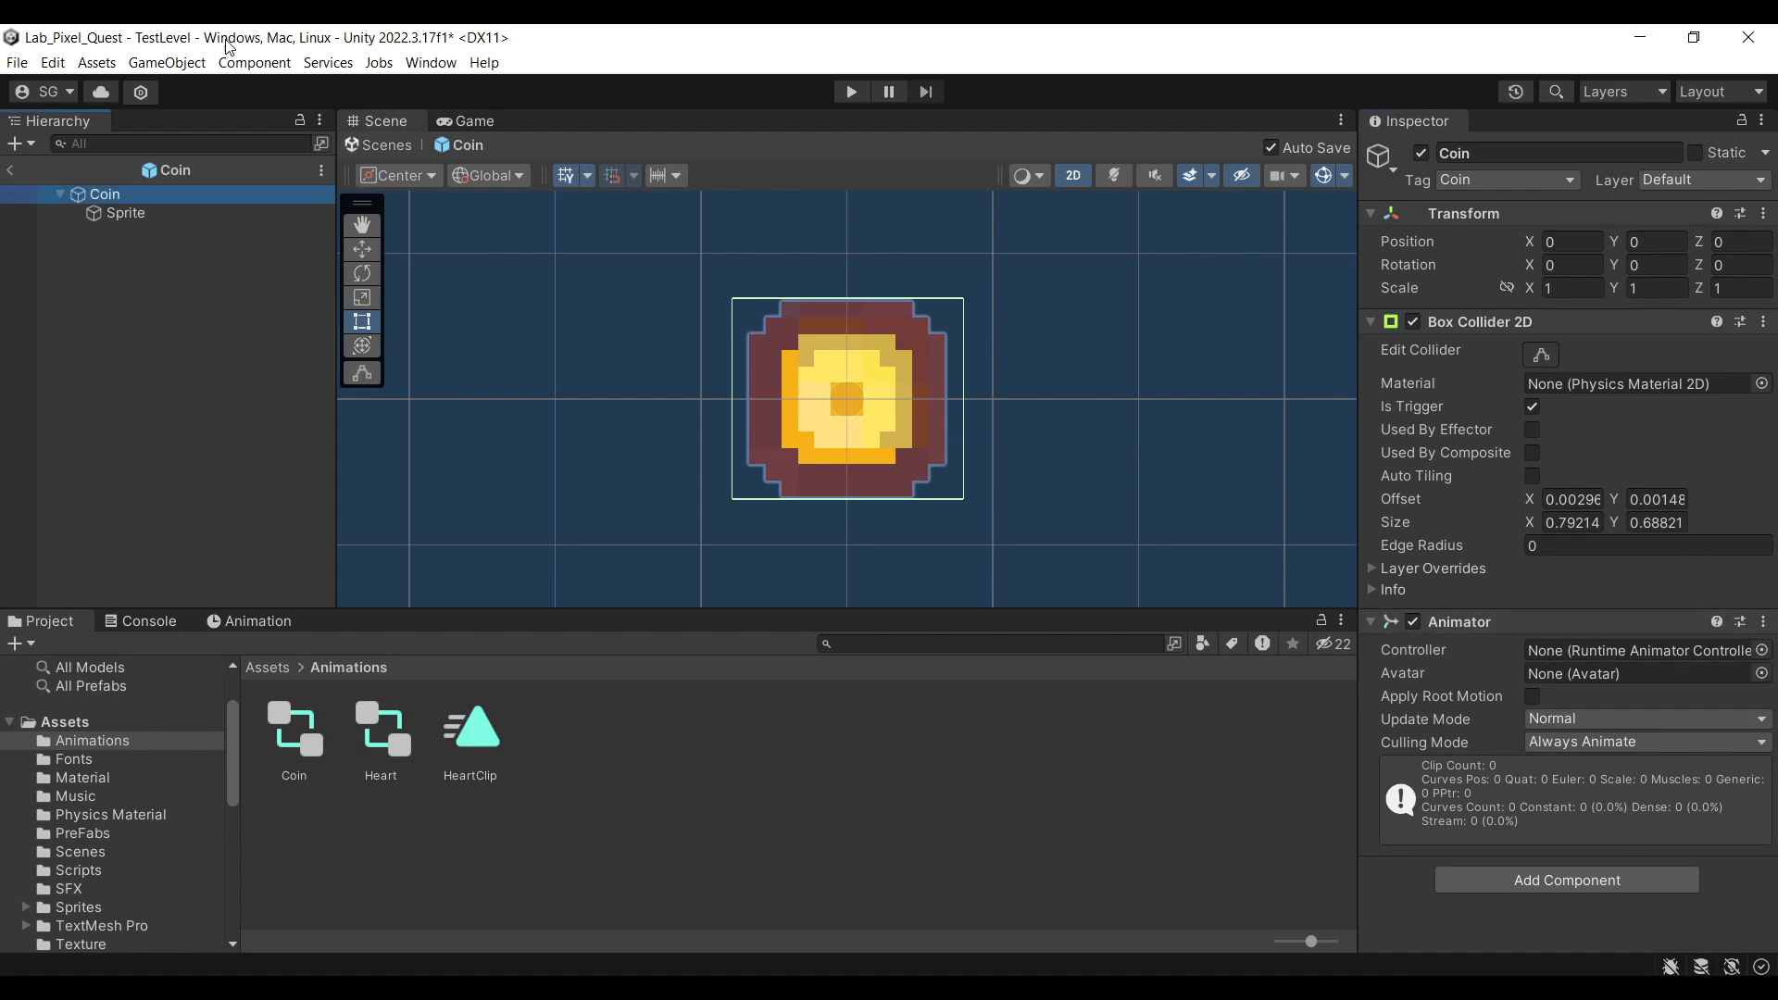
click(118, 214)
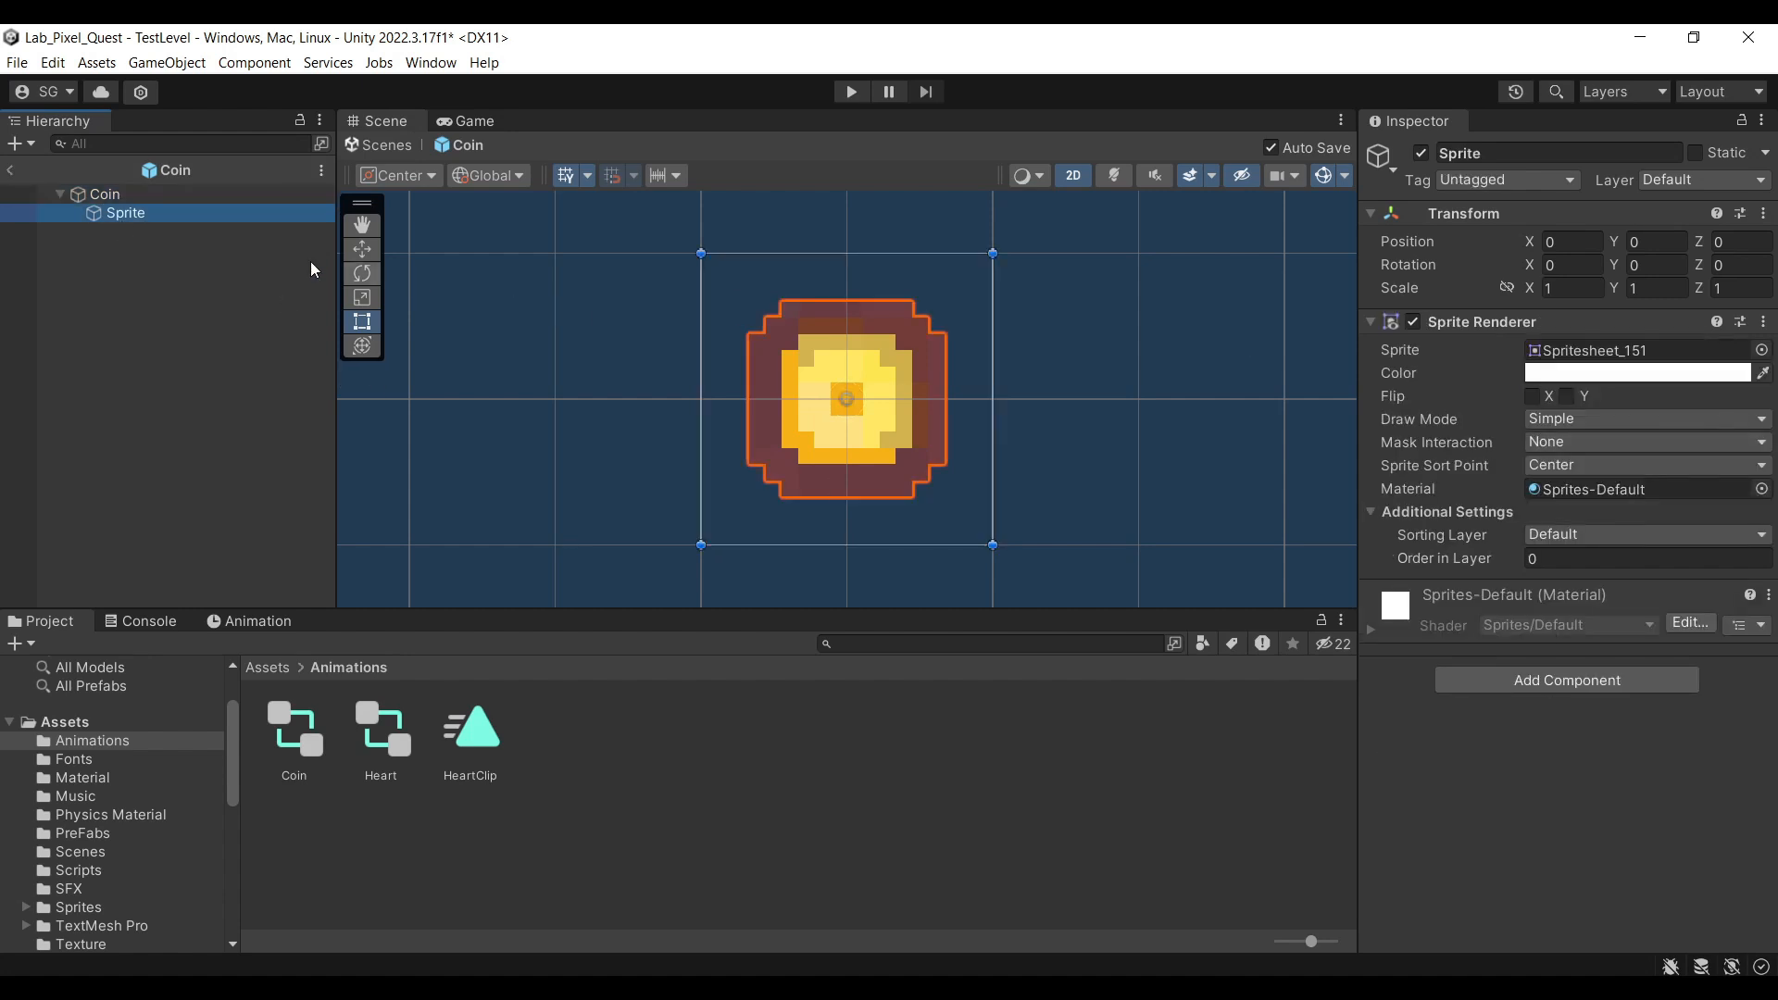
click(107, 195)
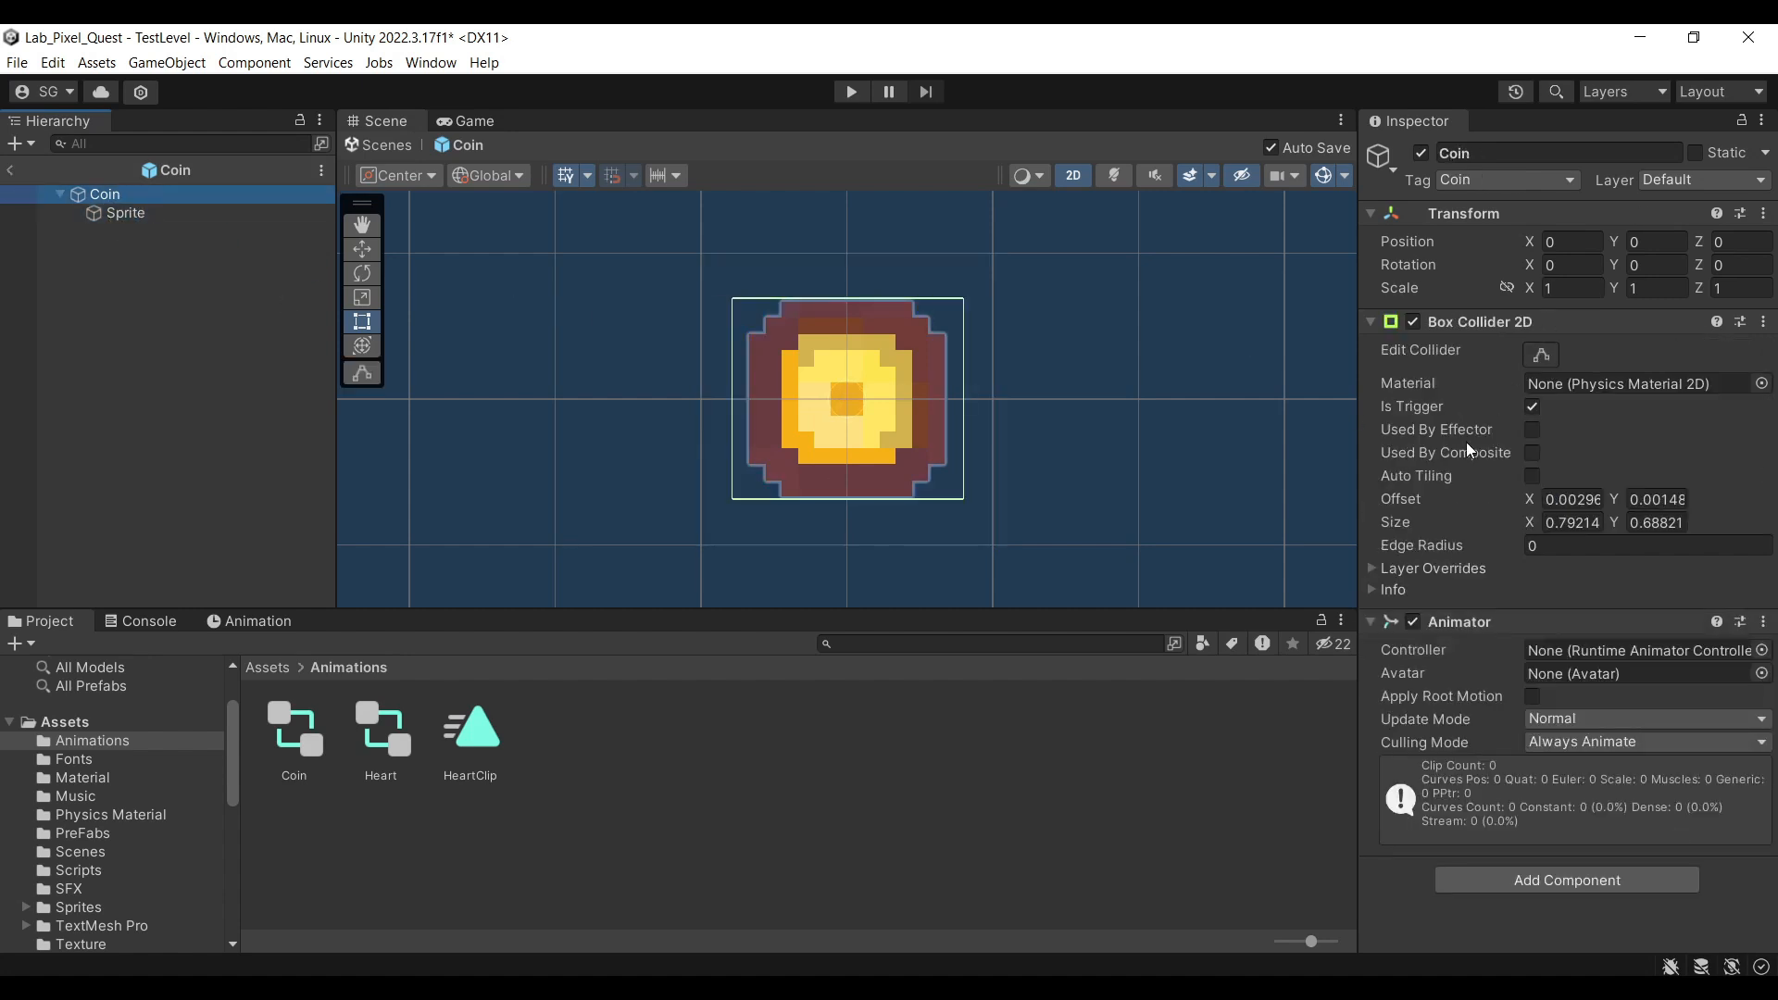
click(103, 215)
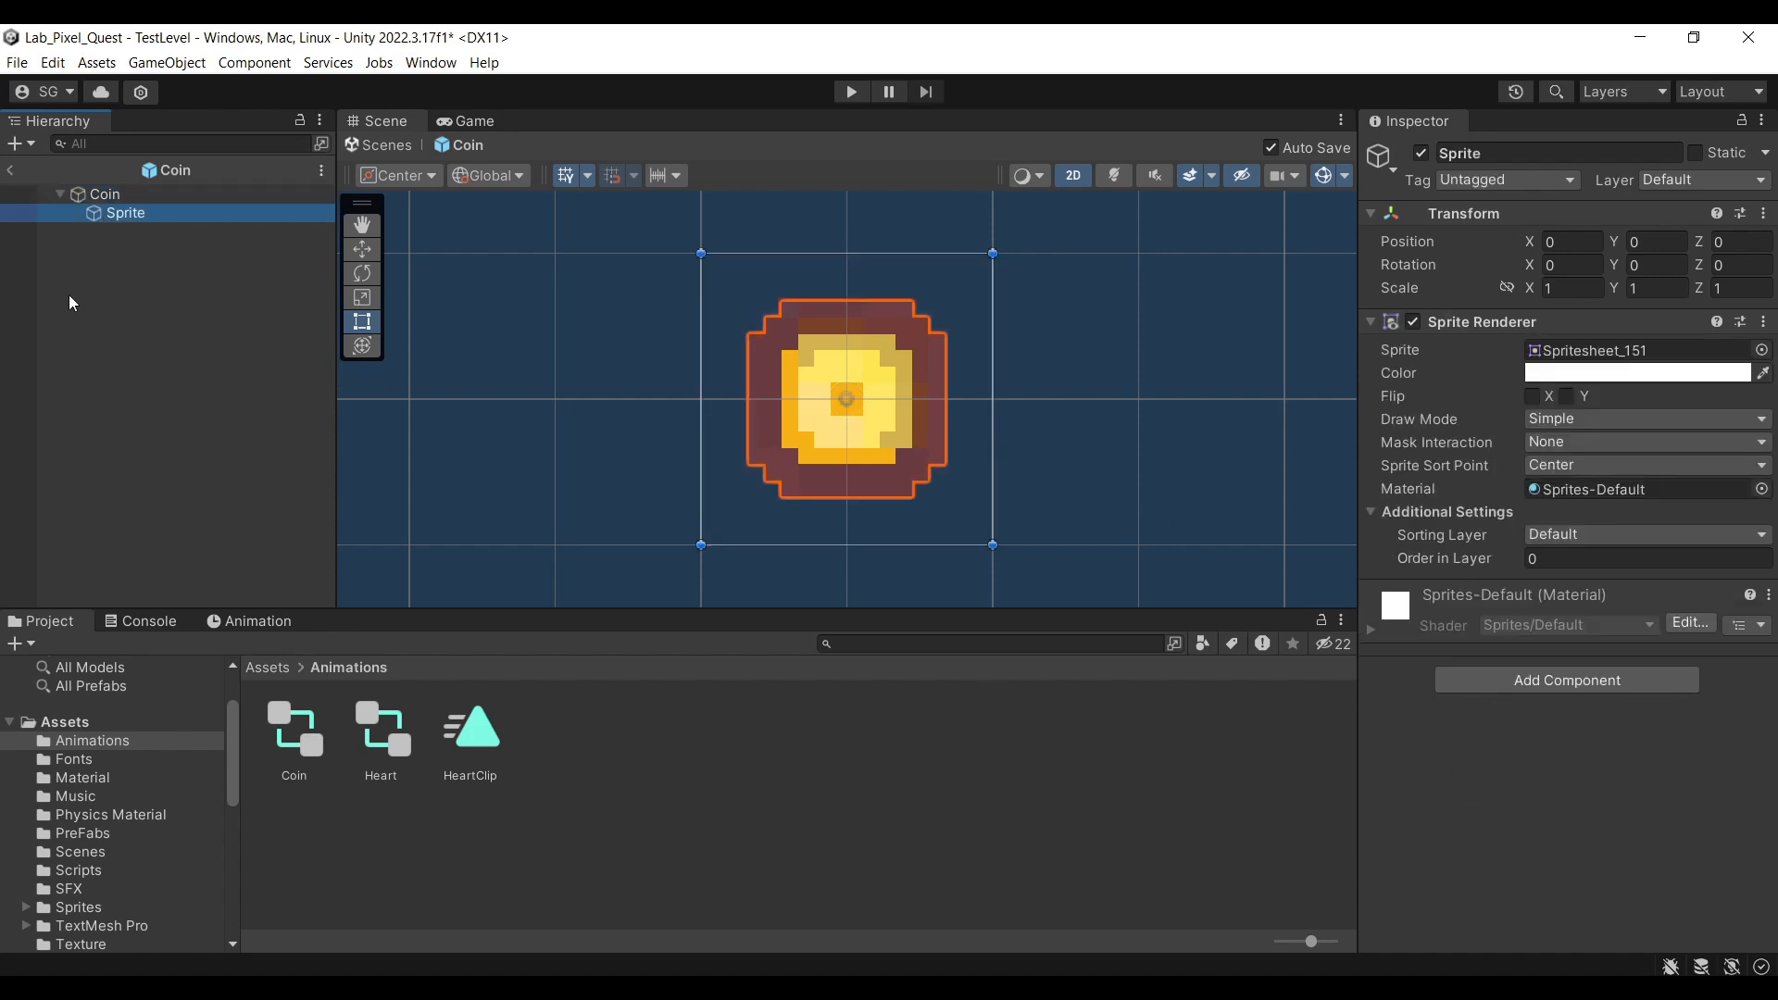
click(104, 194)
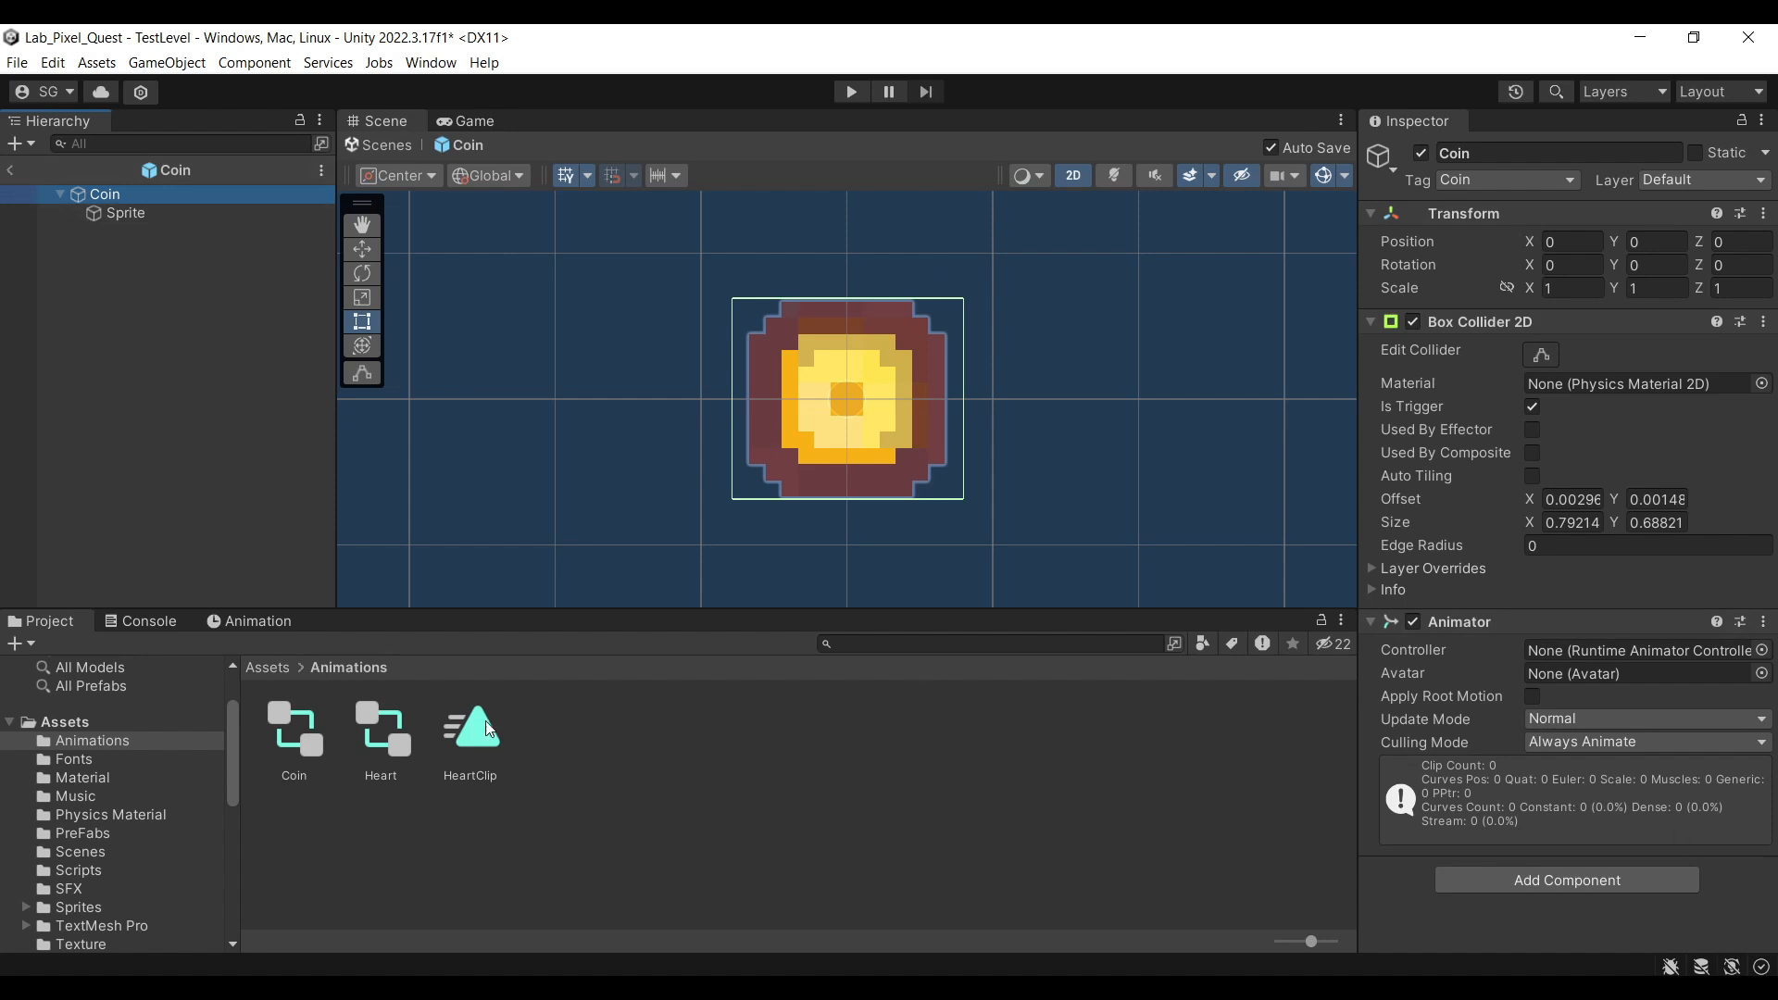
drag(293, 741, 1621, 654)
Create an animation clip named CoinClip for the Coin object in the Animations folder
click(287, 623)
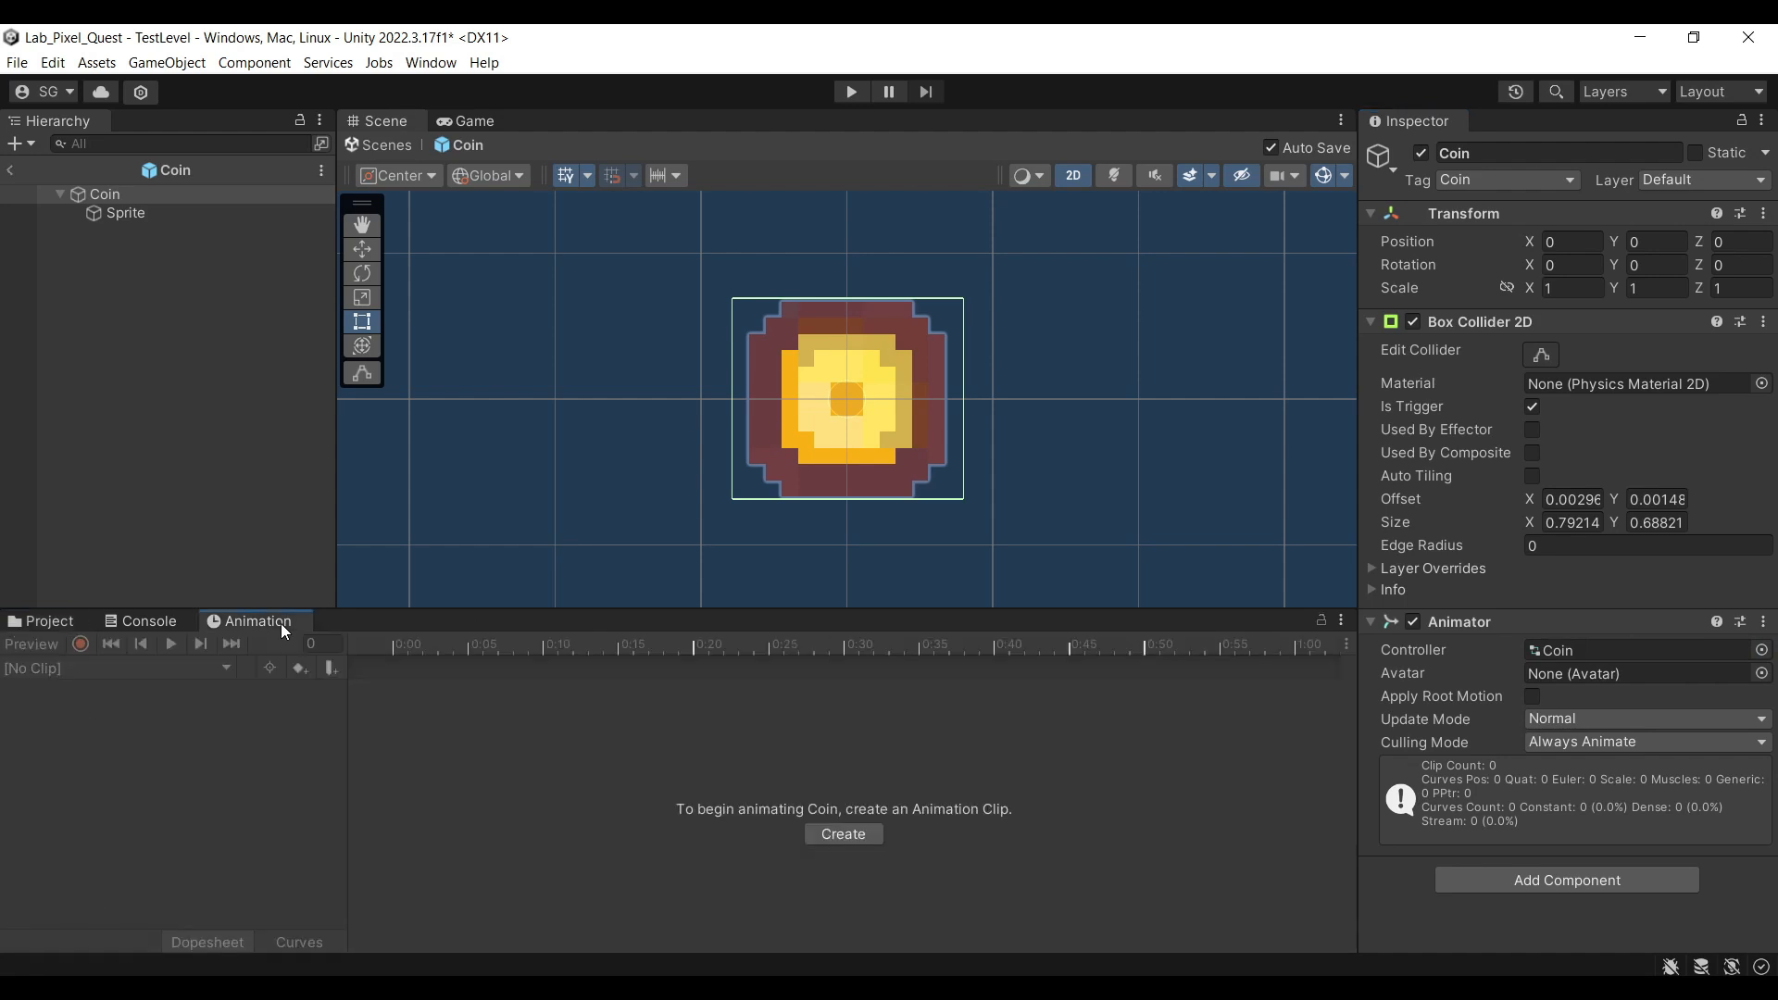
click(861, 834)
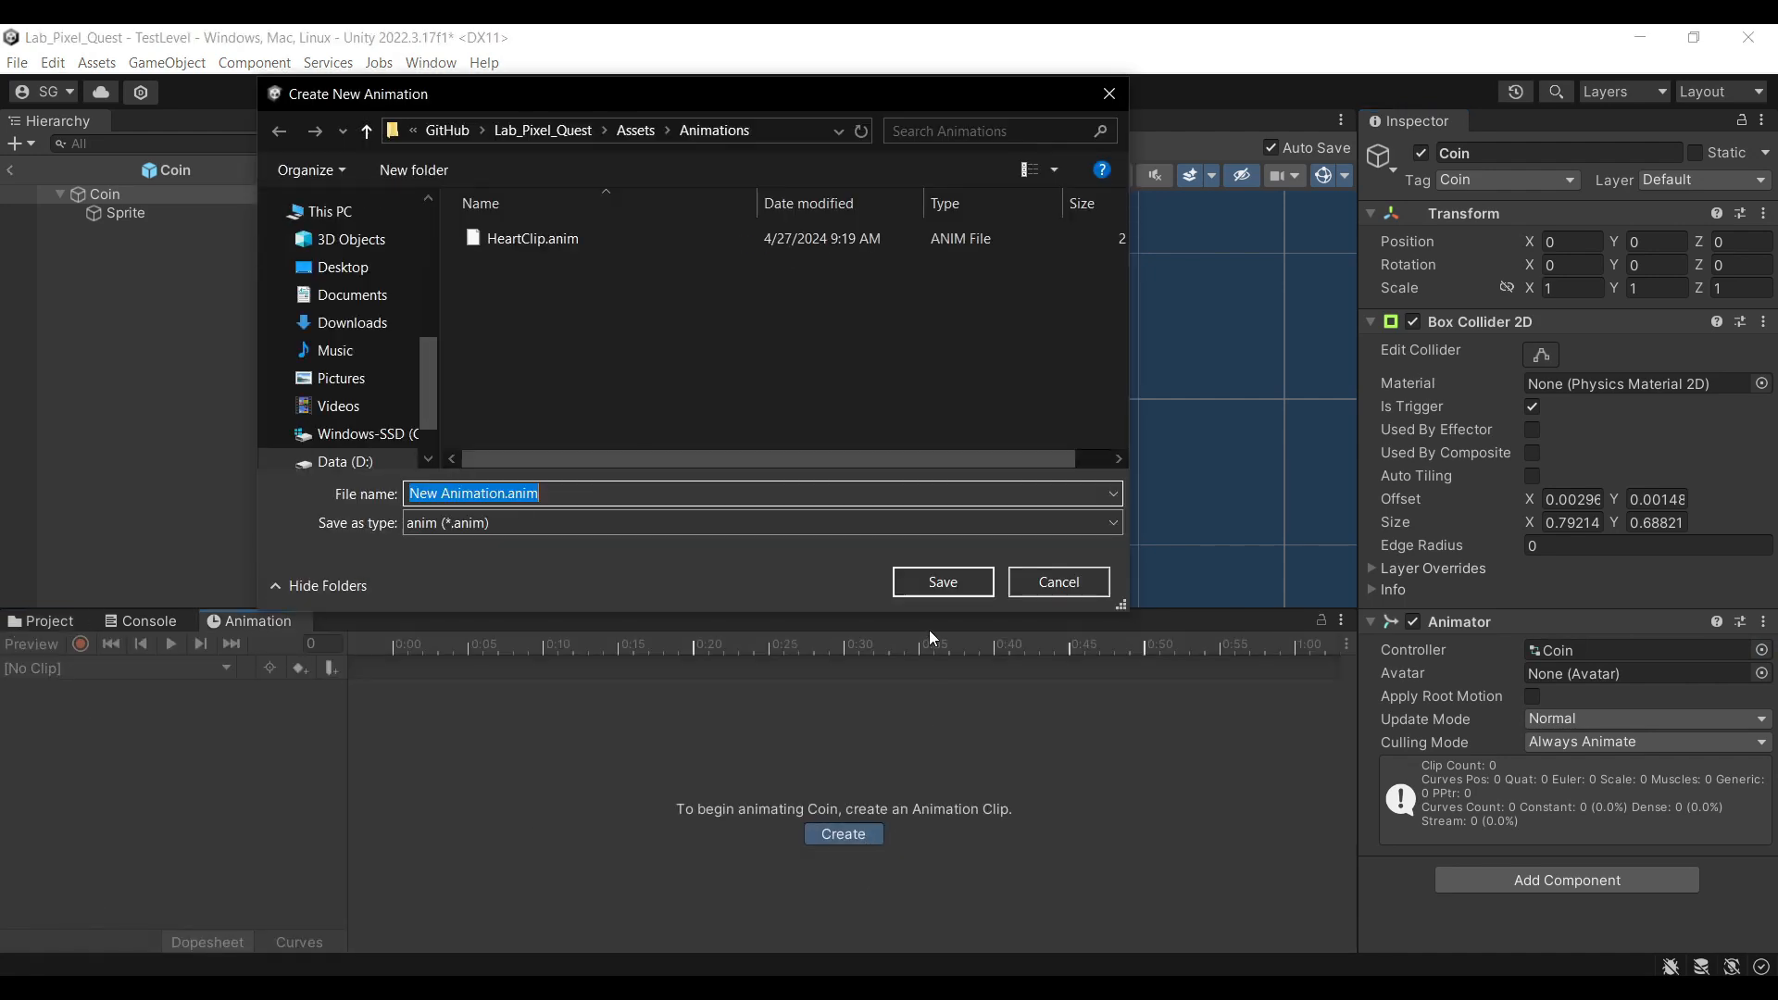
text(CoinClip)
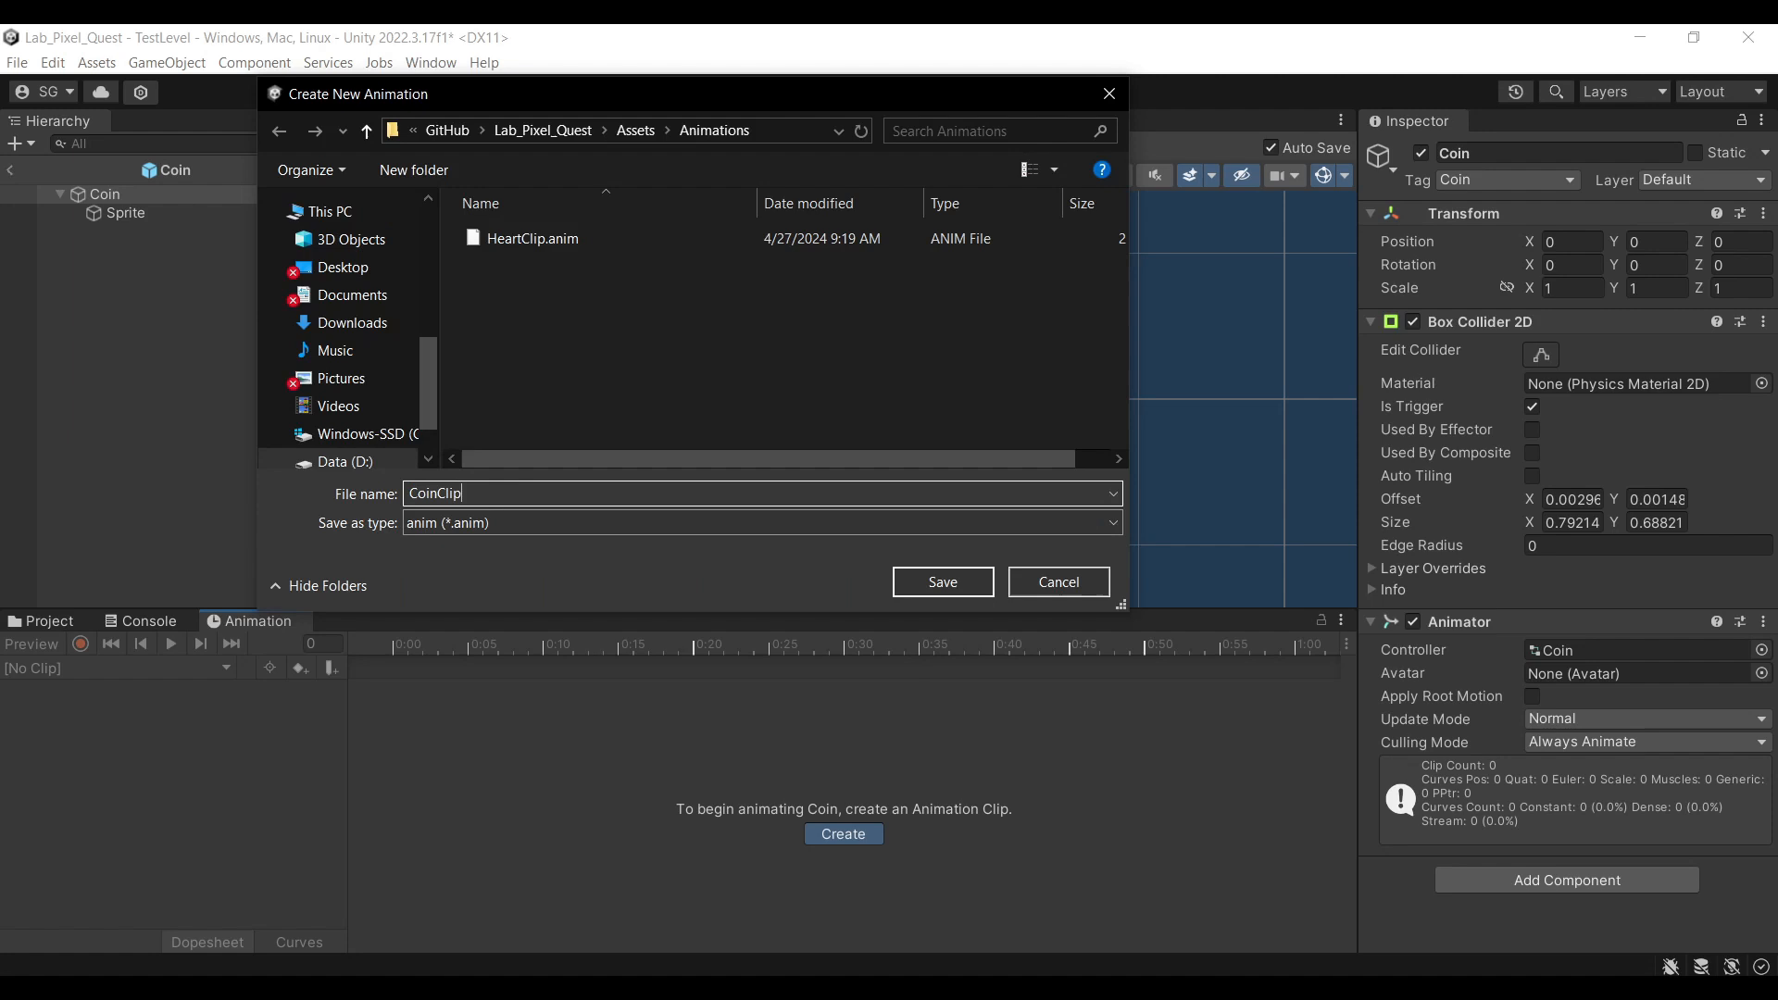
key(Return)
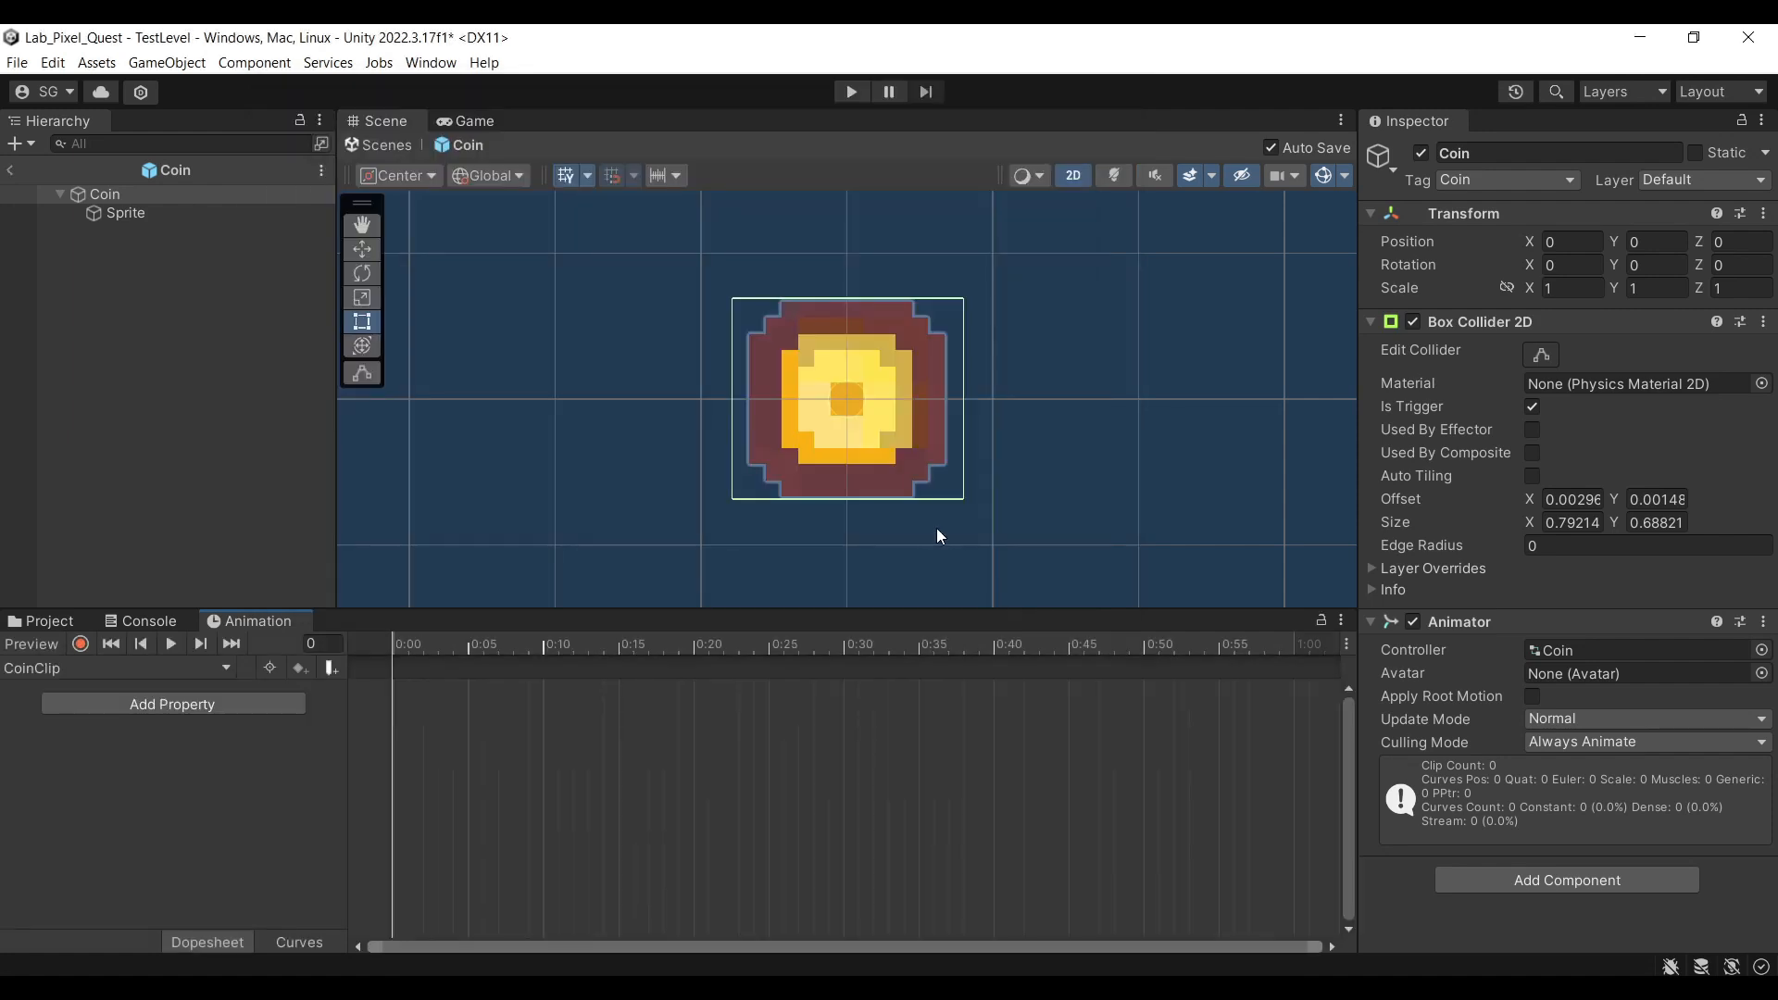
Start keyframe recording with the Sprite child selected and key its sprite as Spritesheet_152 at frame 30
click(937, 528)
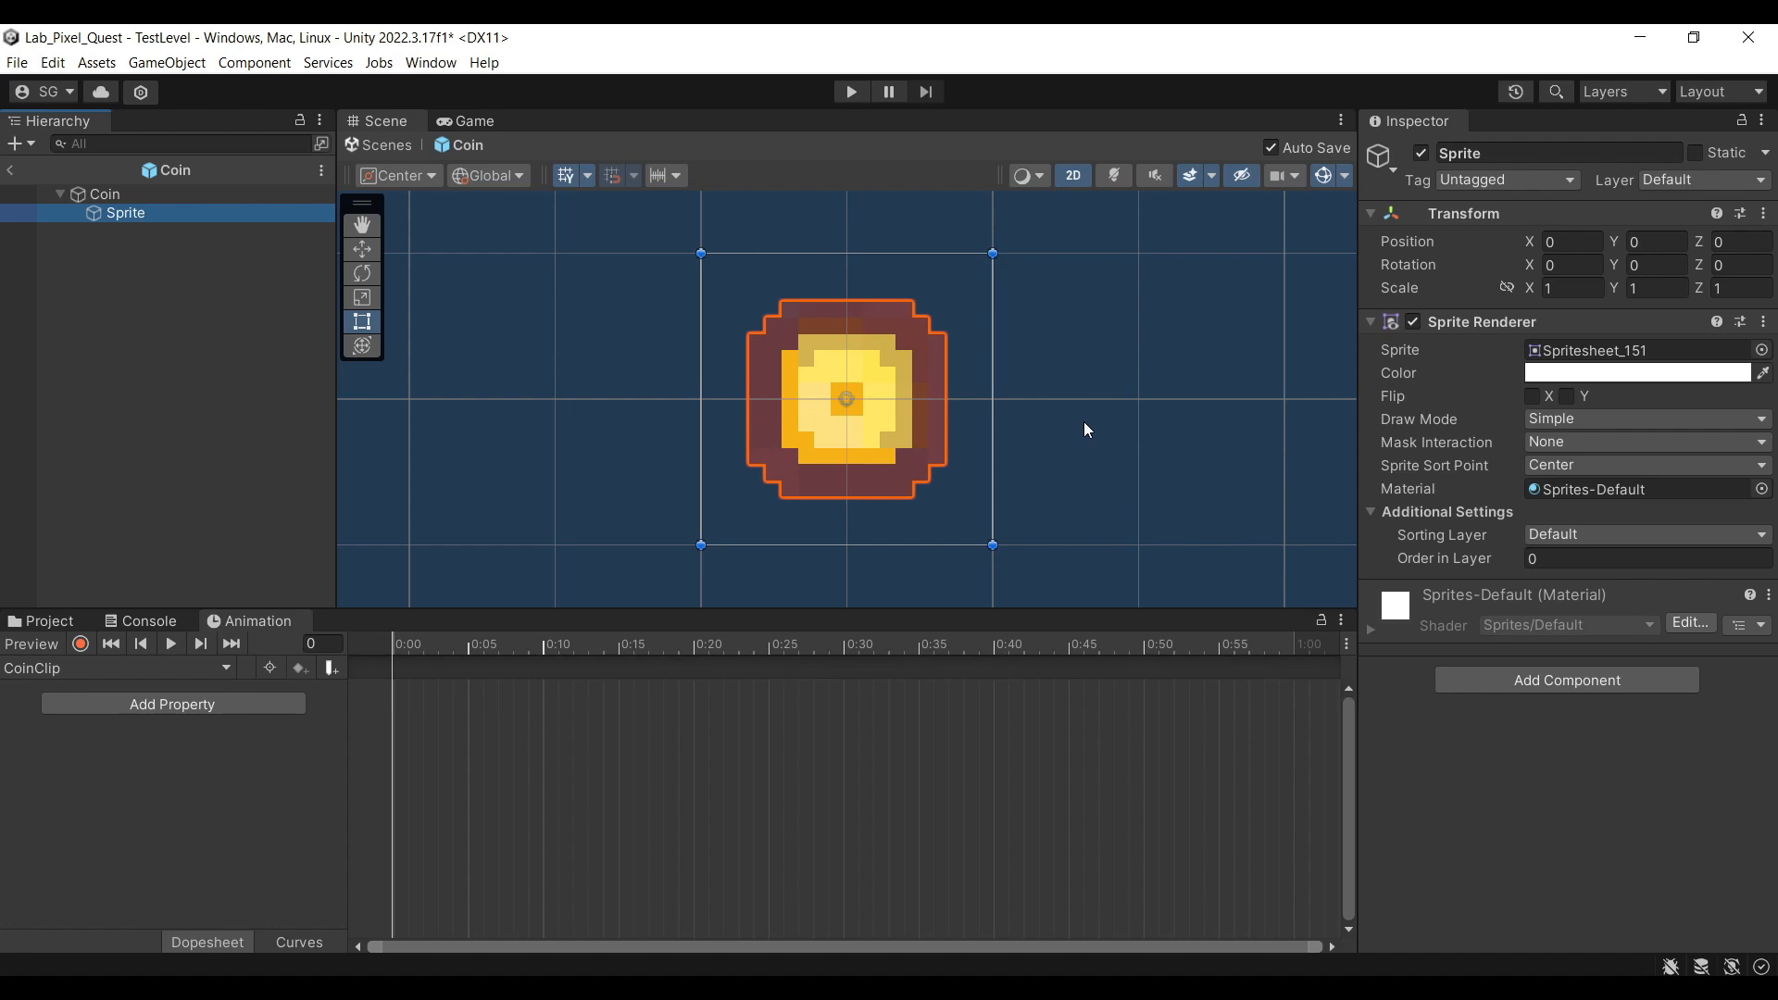
click(74, 647)
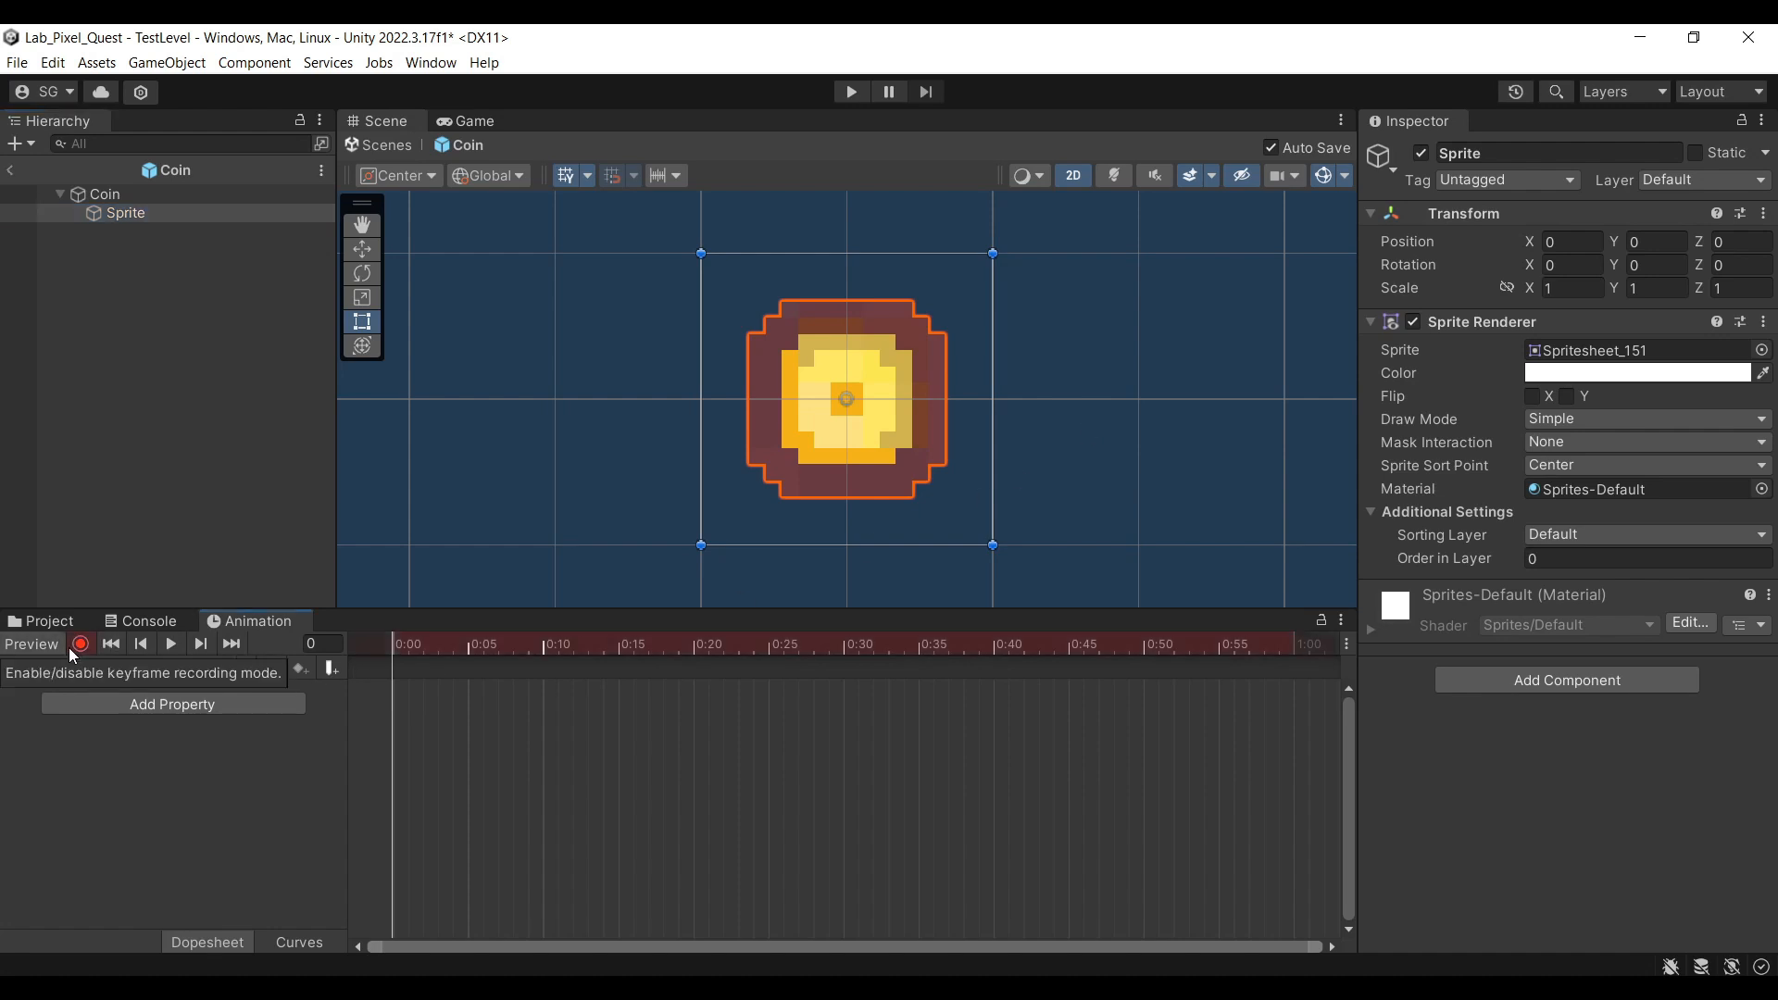
click(844, 652)
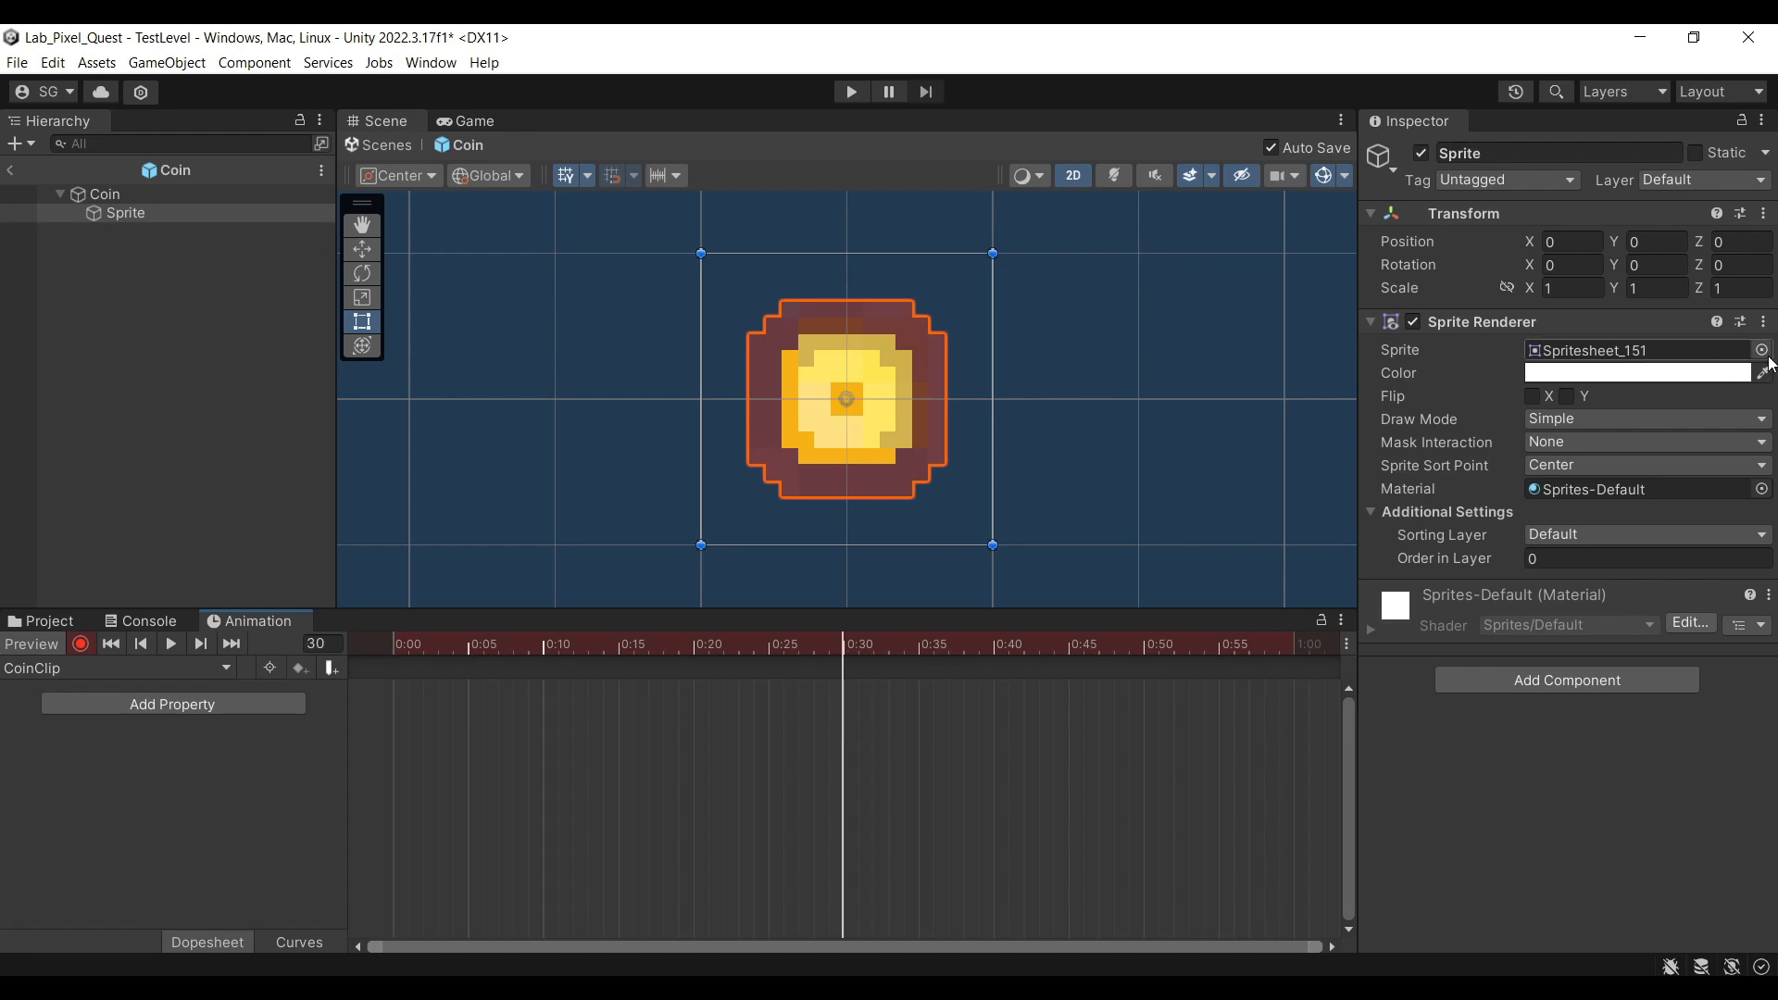
click(1761, 351)
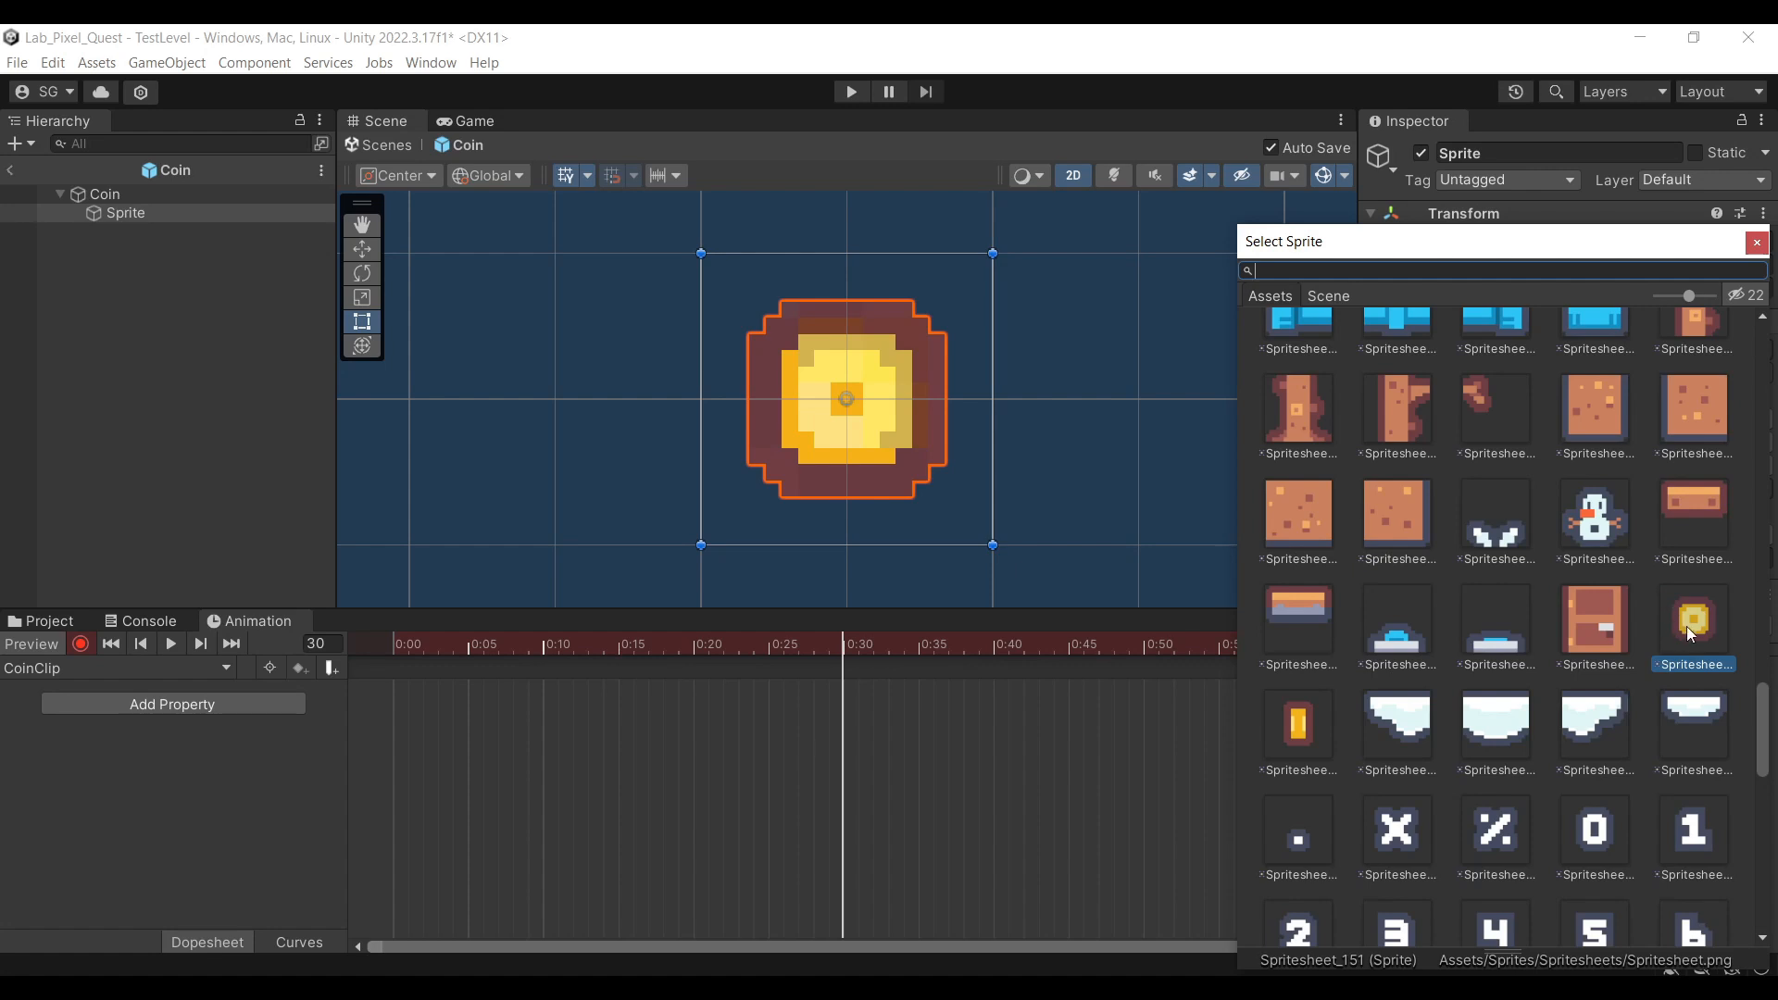
click(1301, 708)
double_click(1304, 723)
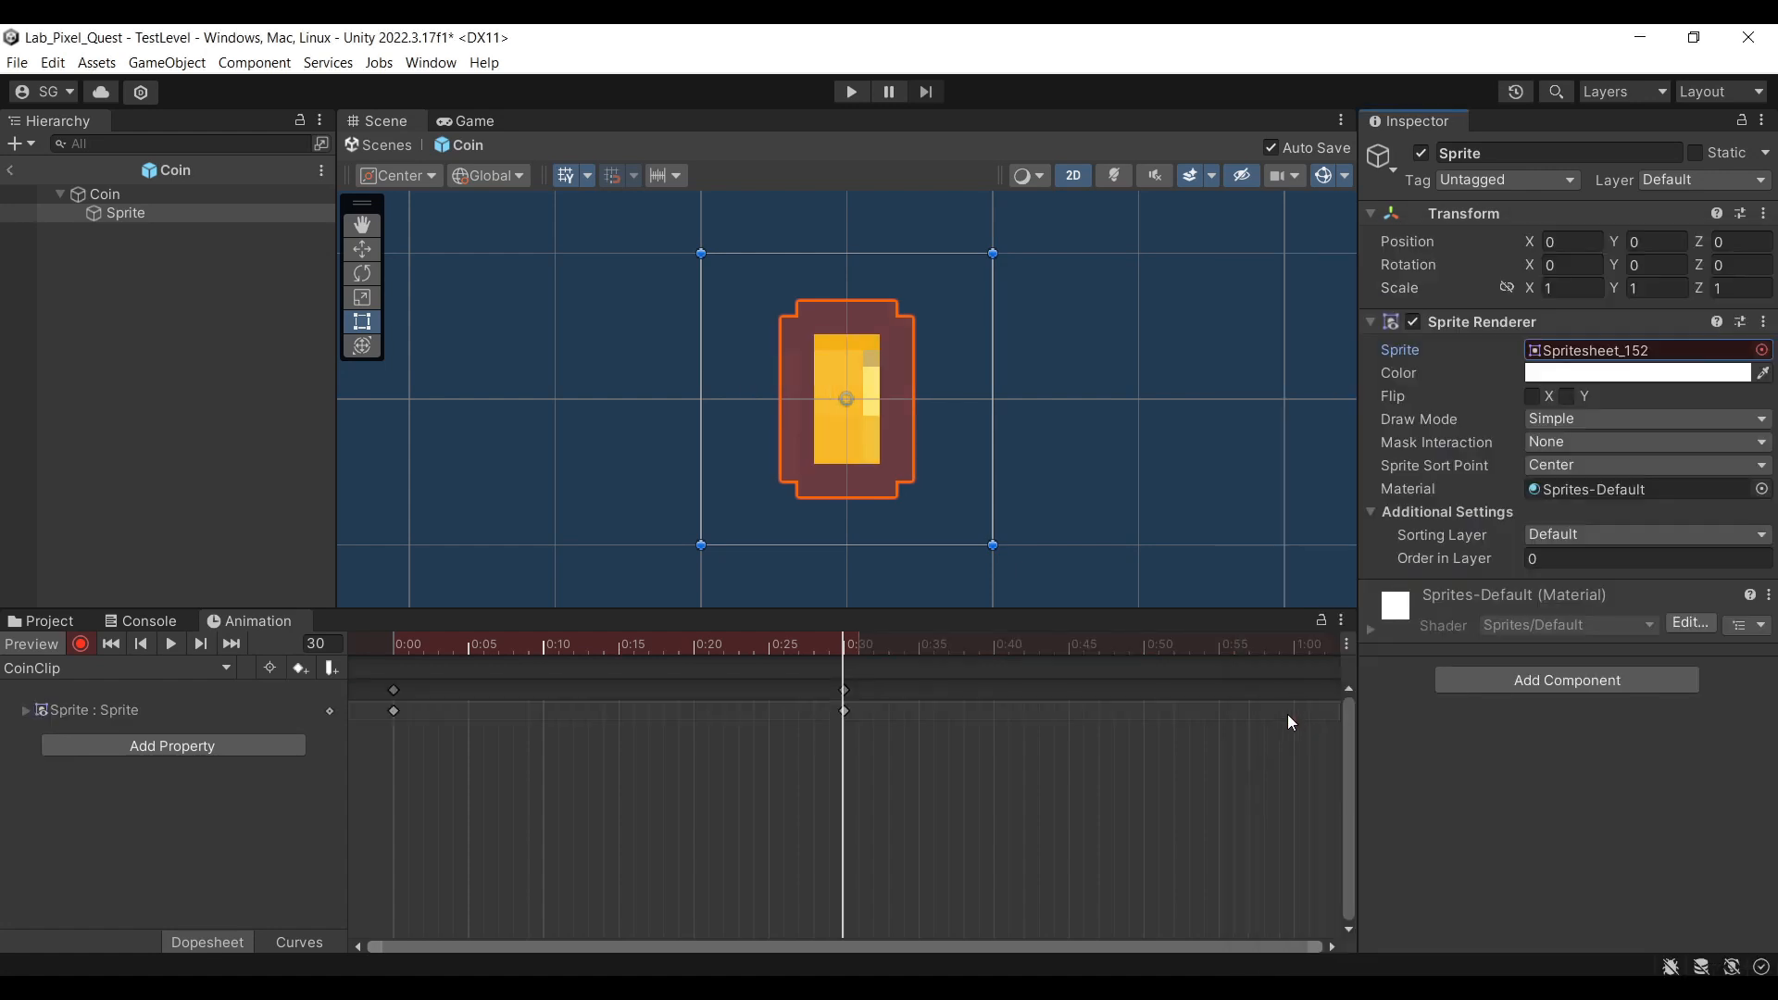
Key the Sprite child's image as Spritesheet_151 at frame 60 and play back CoinClip
click(1297, 652)
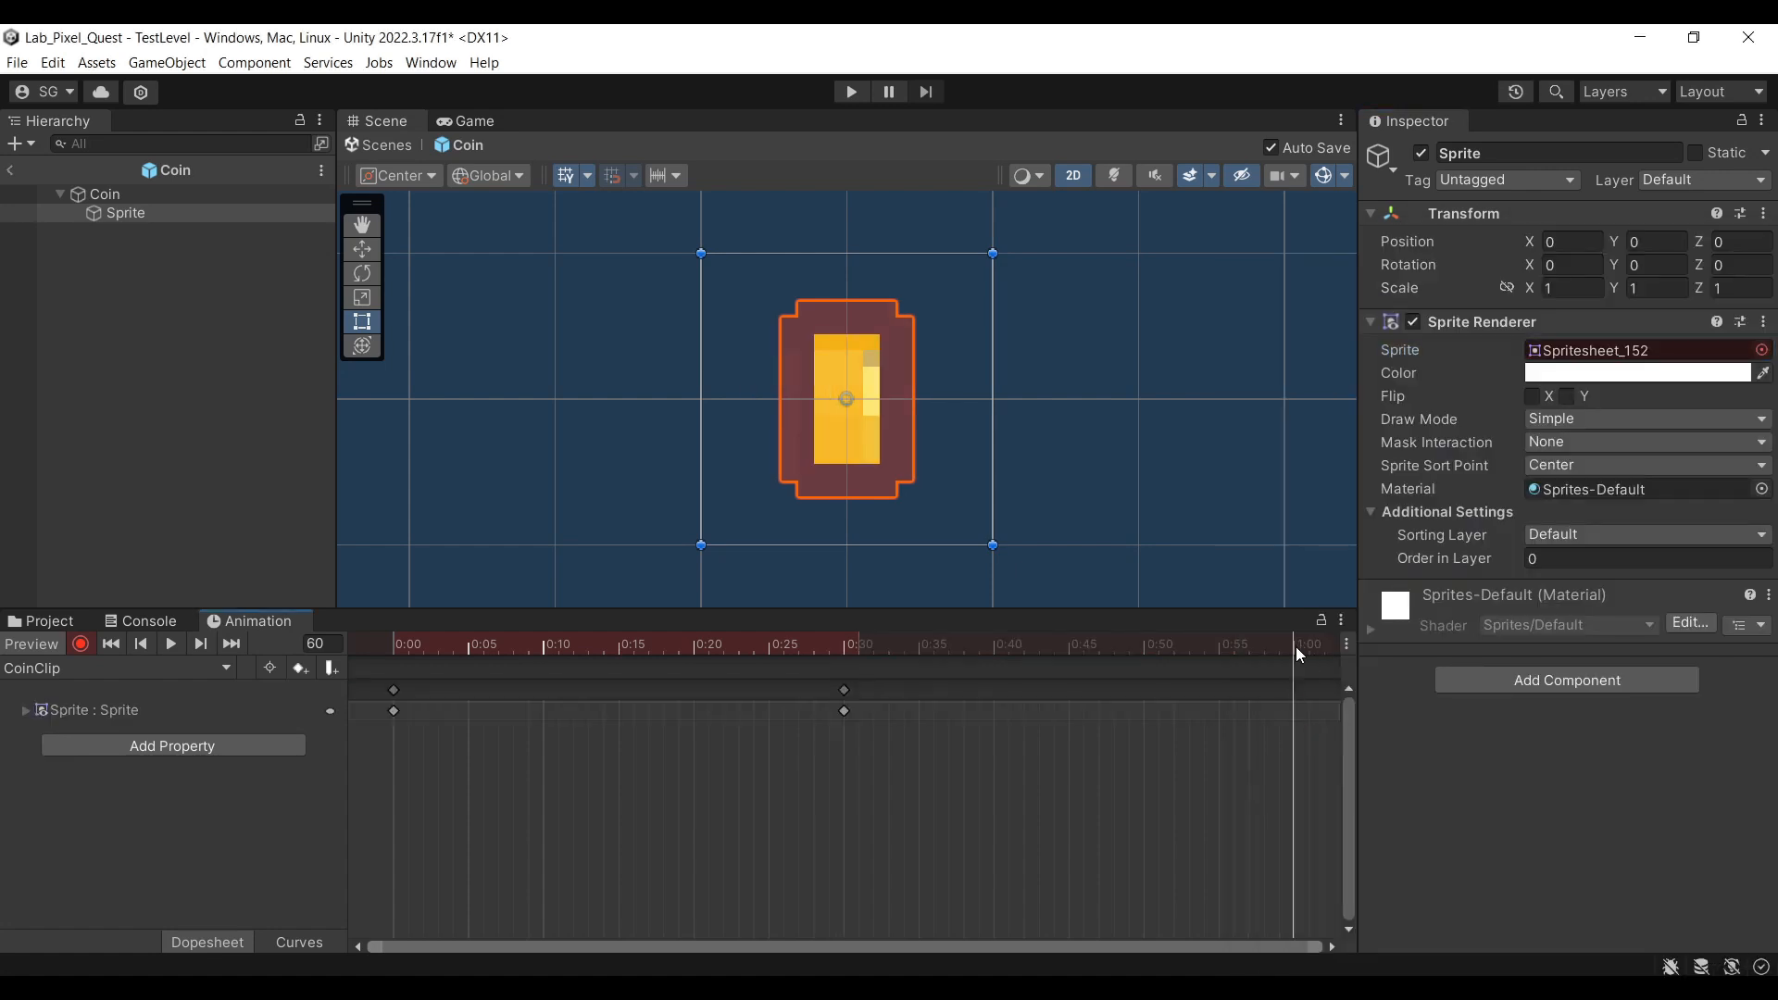
click(1762, 351)
double_click(1673, 517)
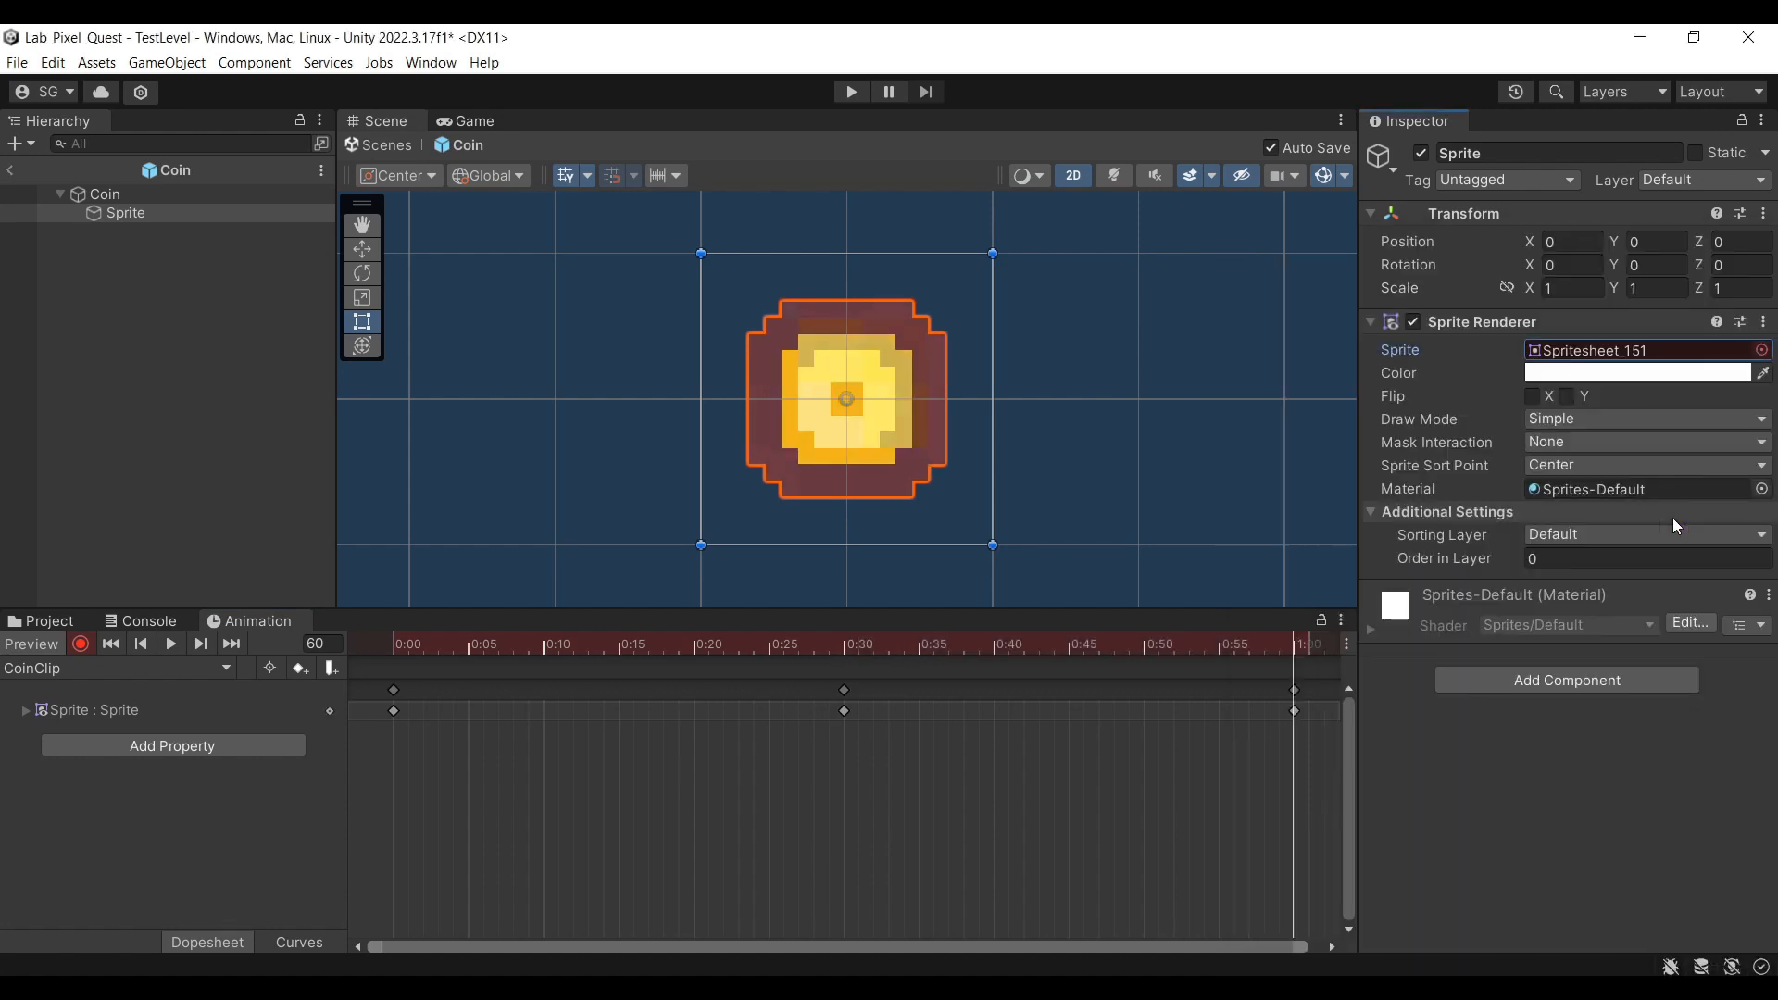
click(171, 643)
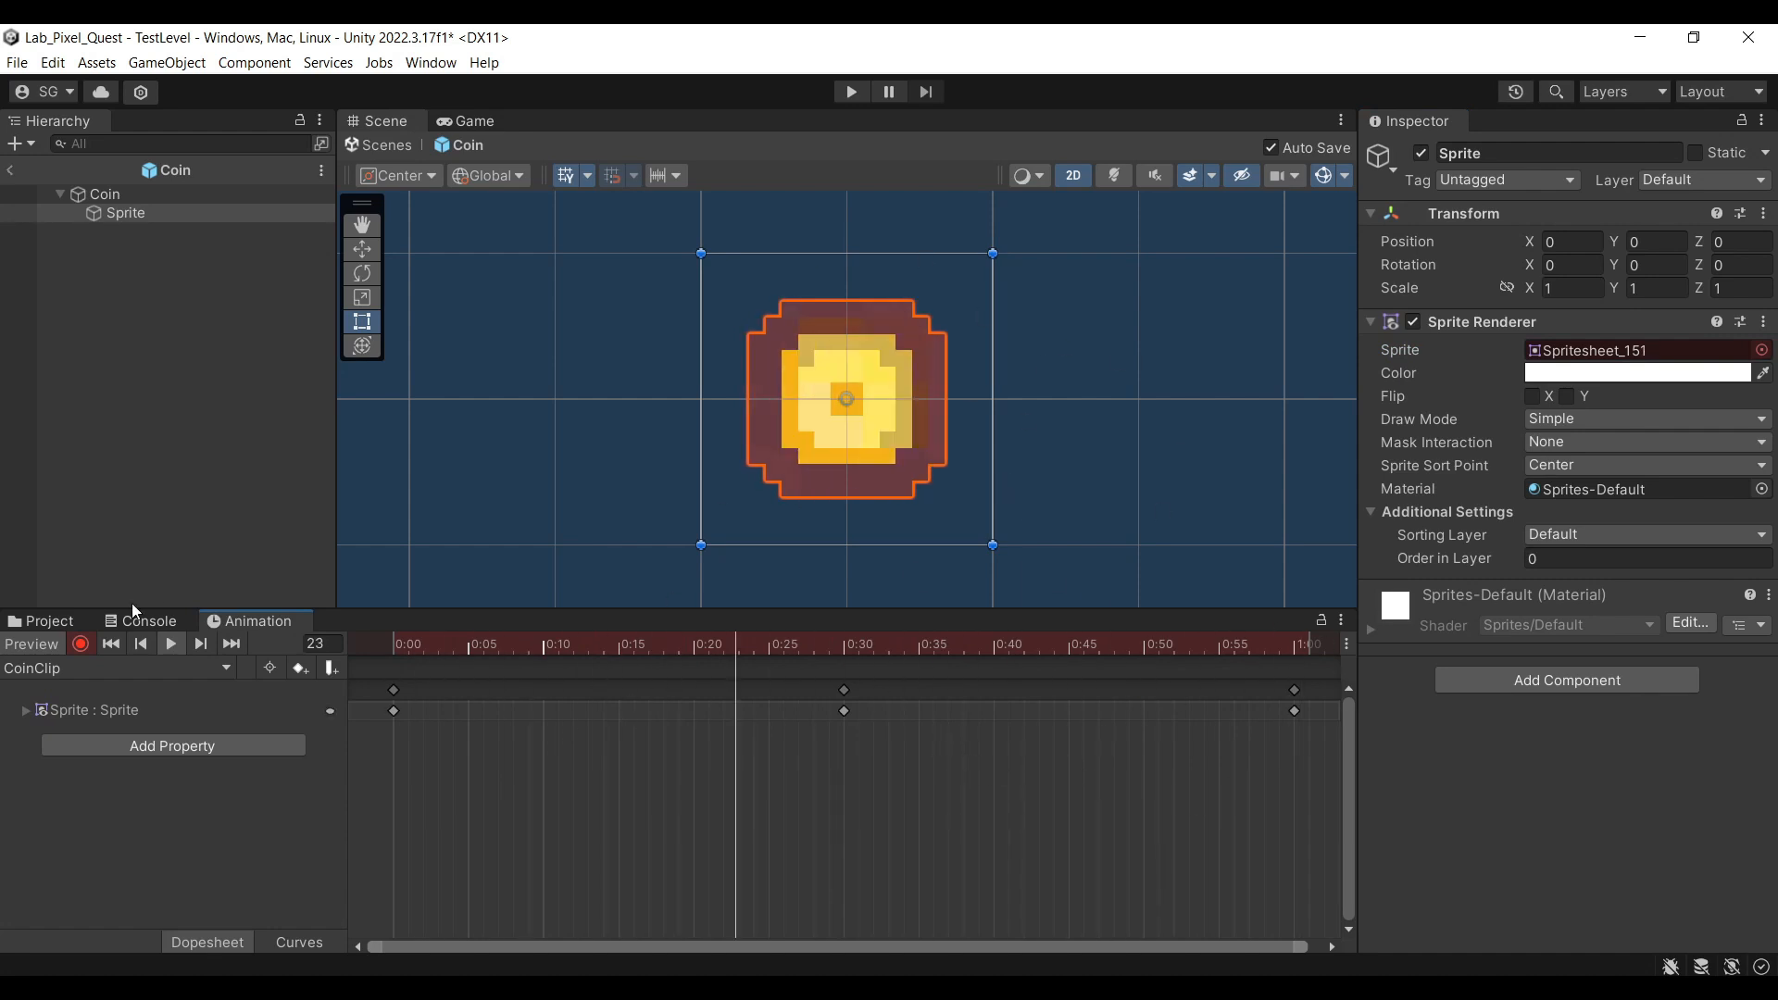
Rescale all CoinClip keyframes so the last one falls at frame 45, exit the Coin prefab and play-test the level
drag(1326, 778, 352, 669)
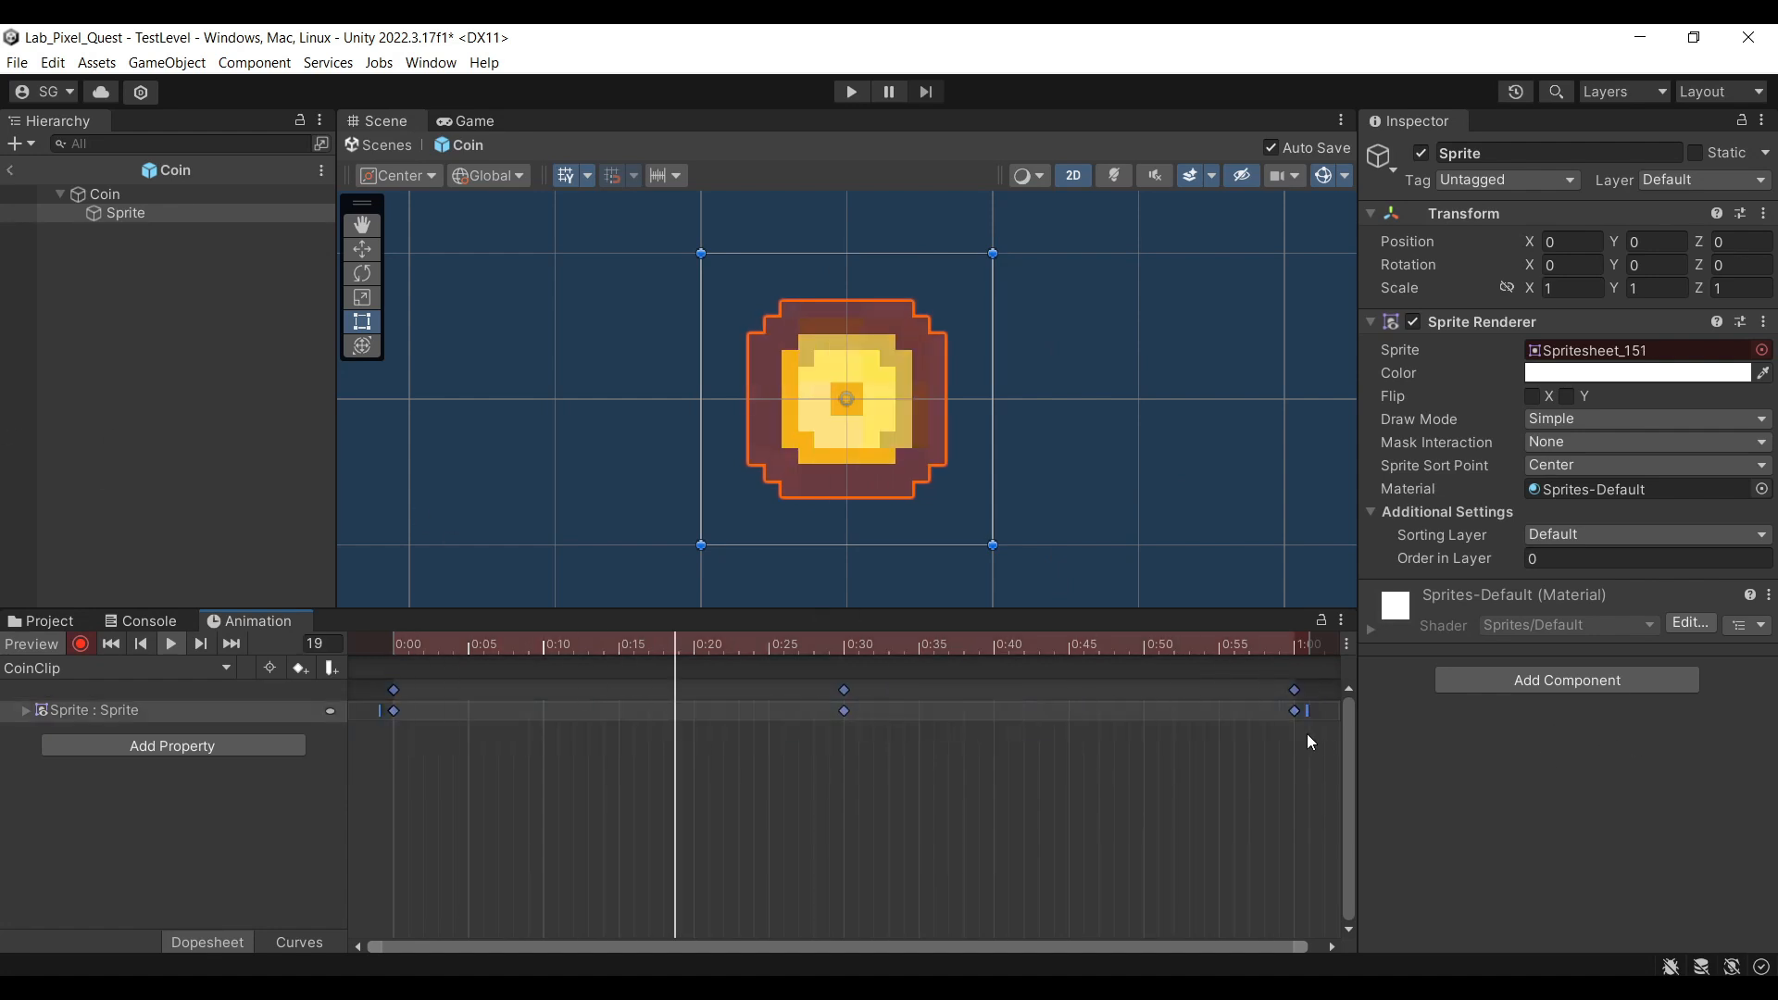
drag(1309, 741, 857, 690)
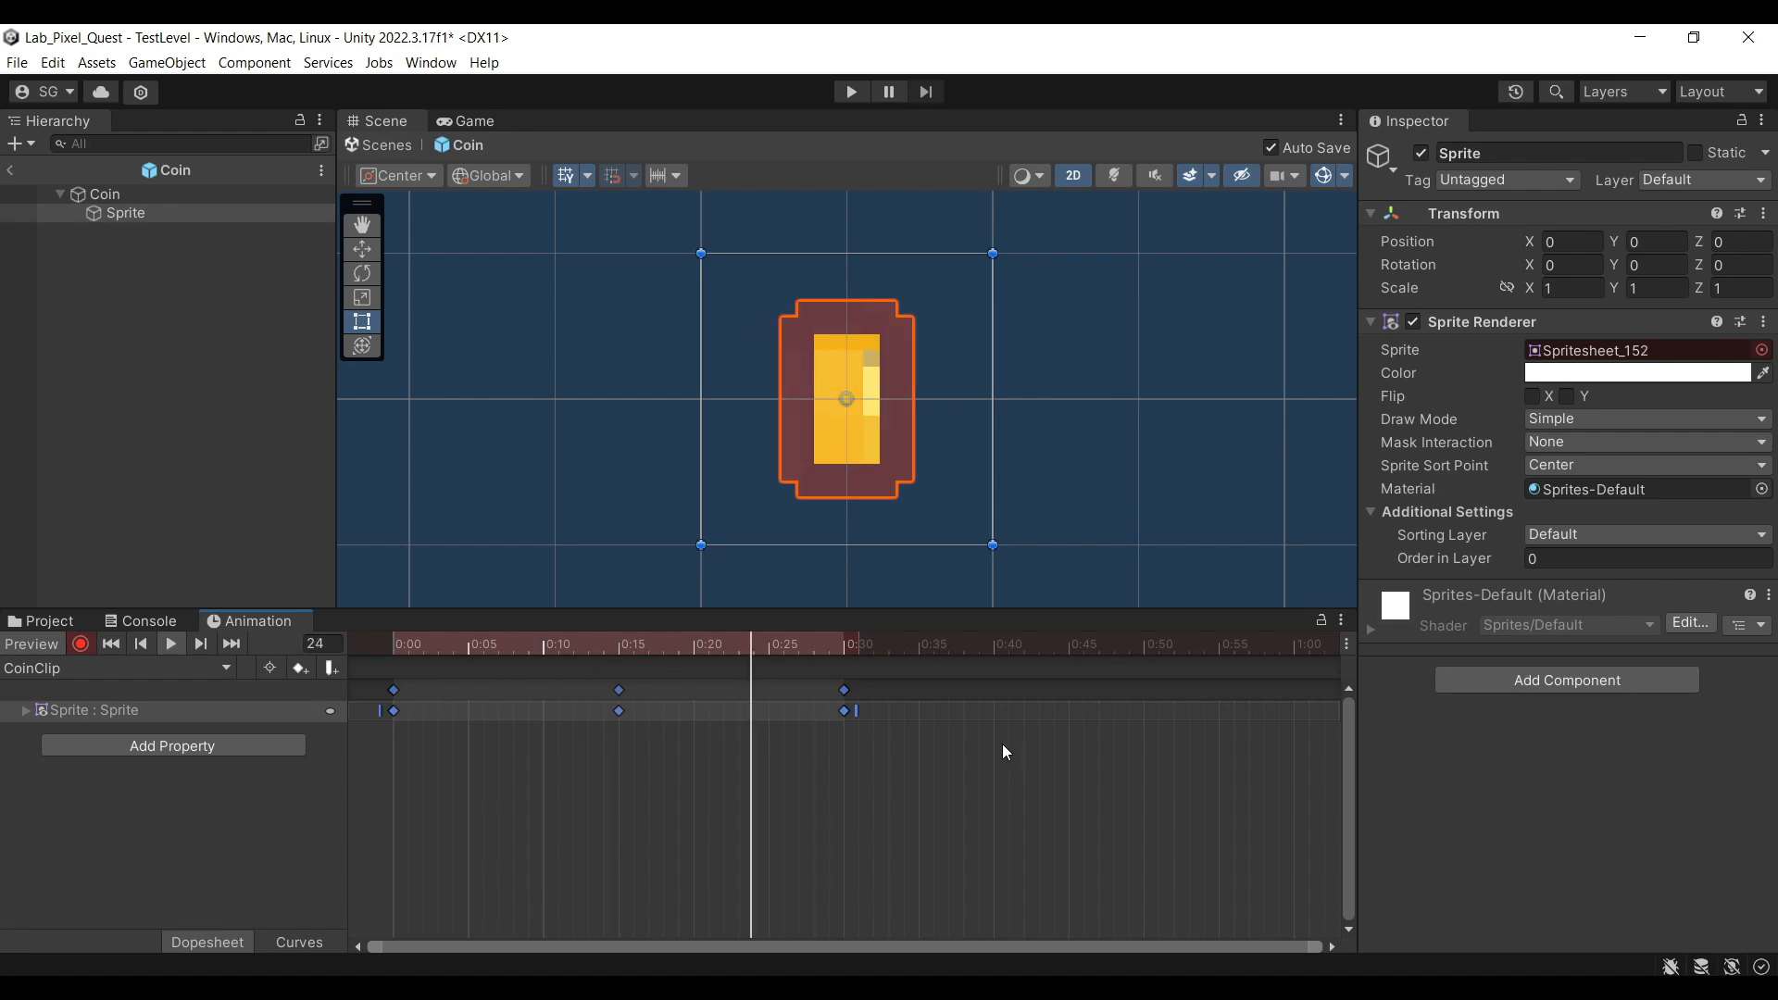
drag(854, 711, 1087, 704)
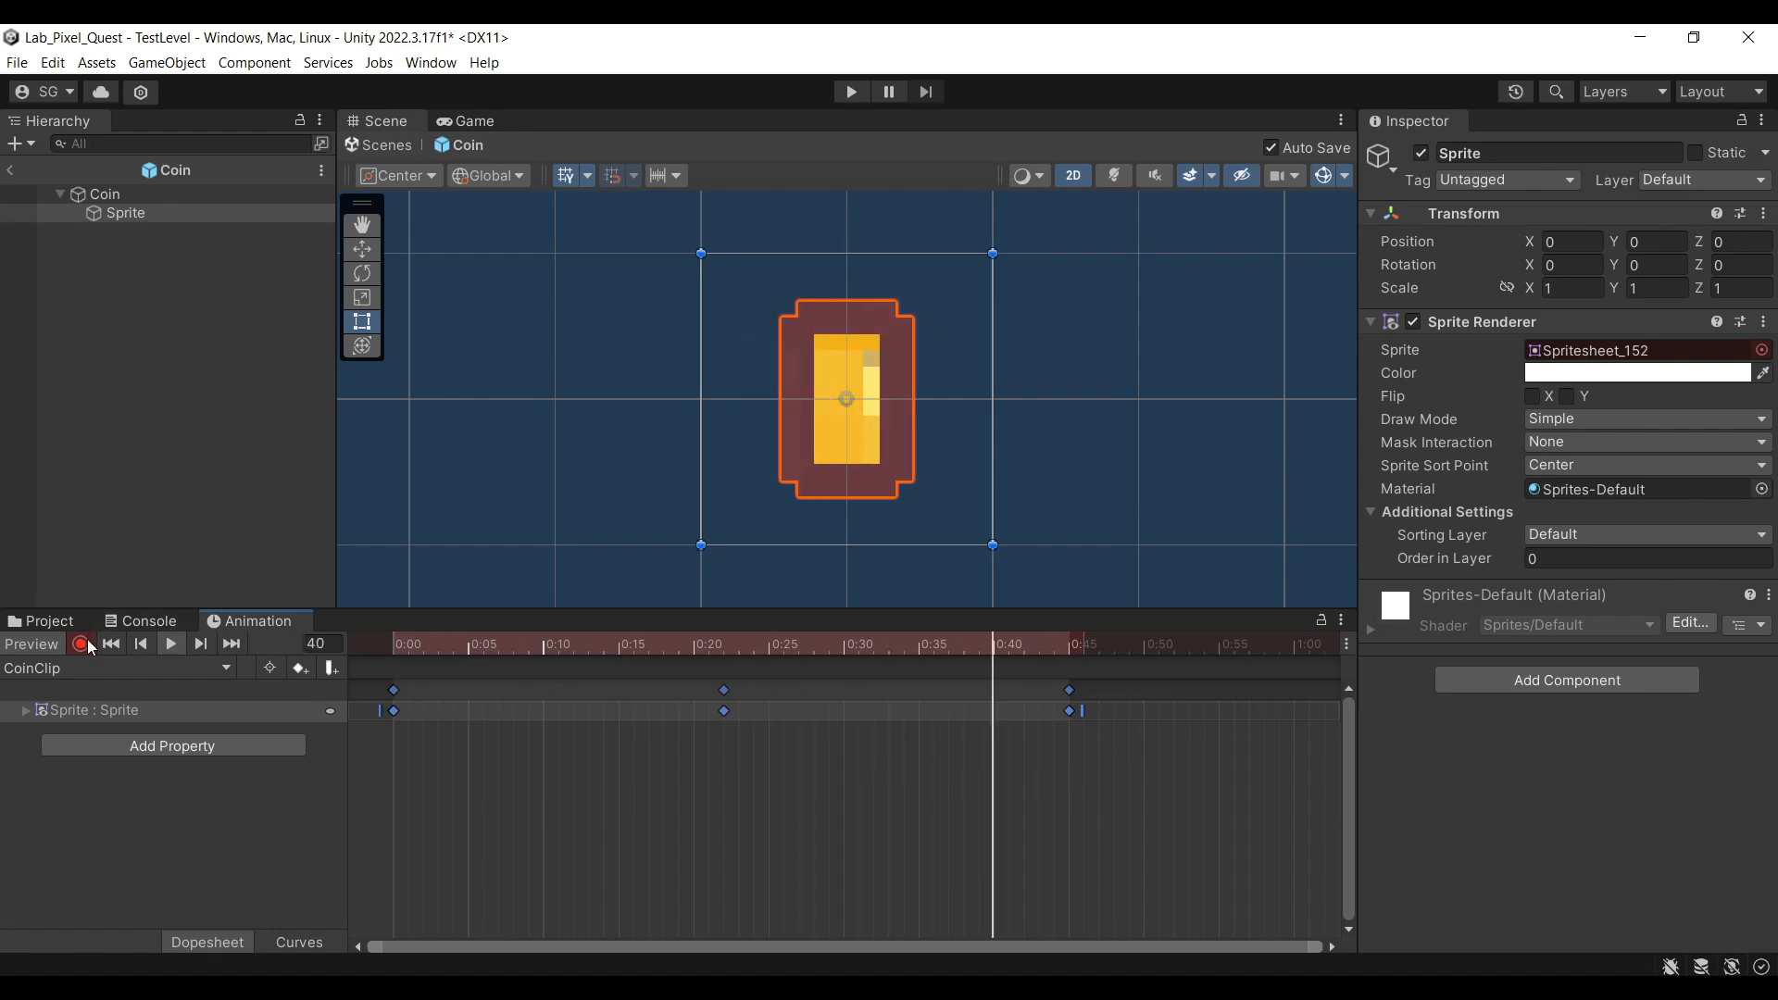
click(9, 170)
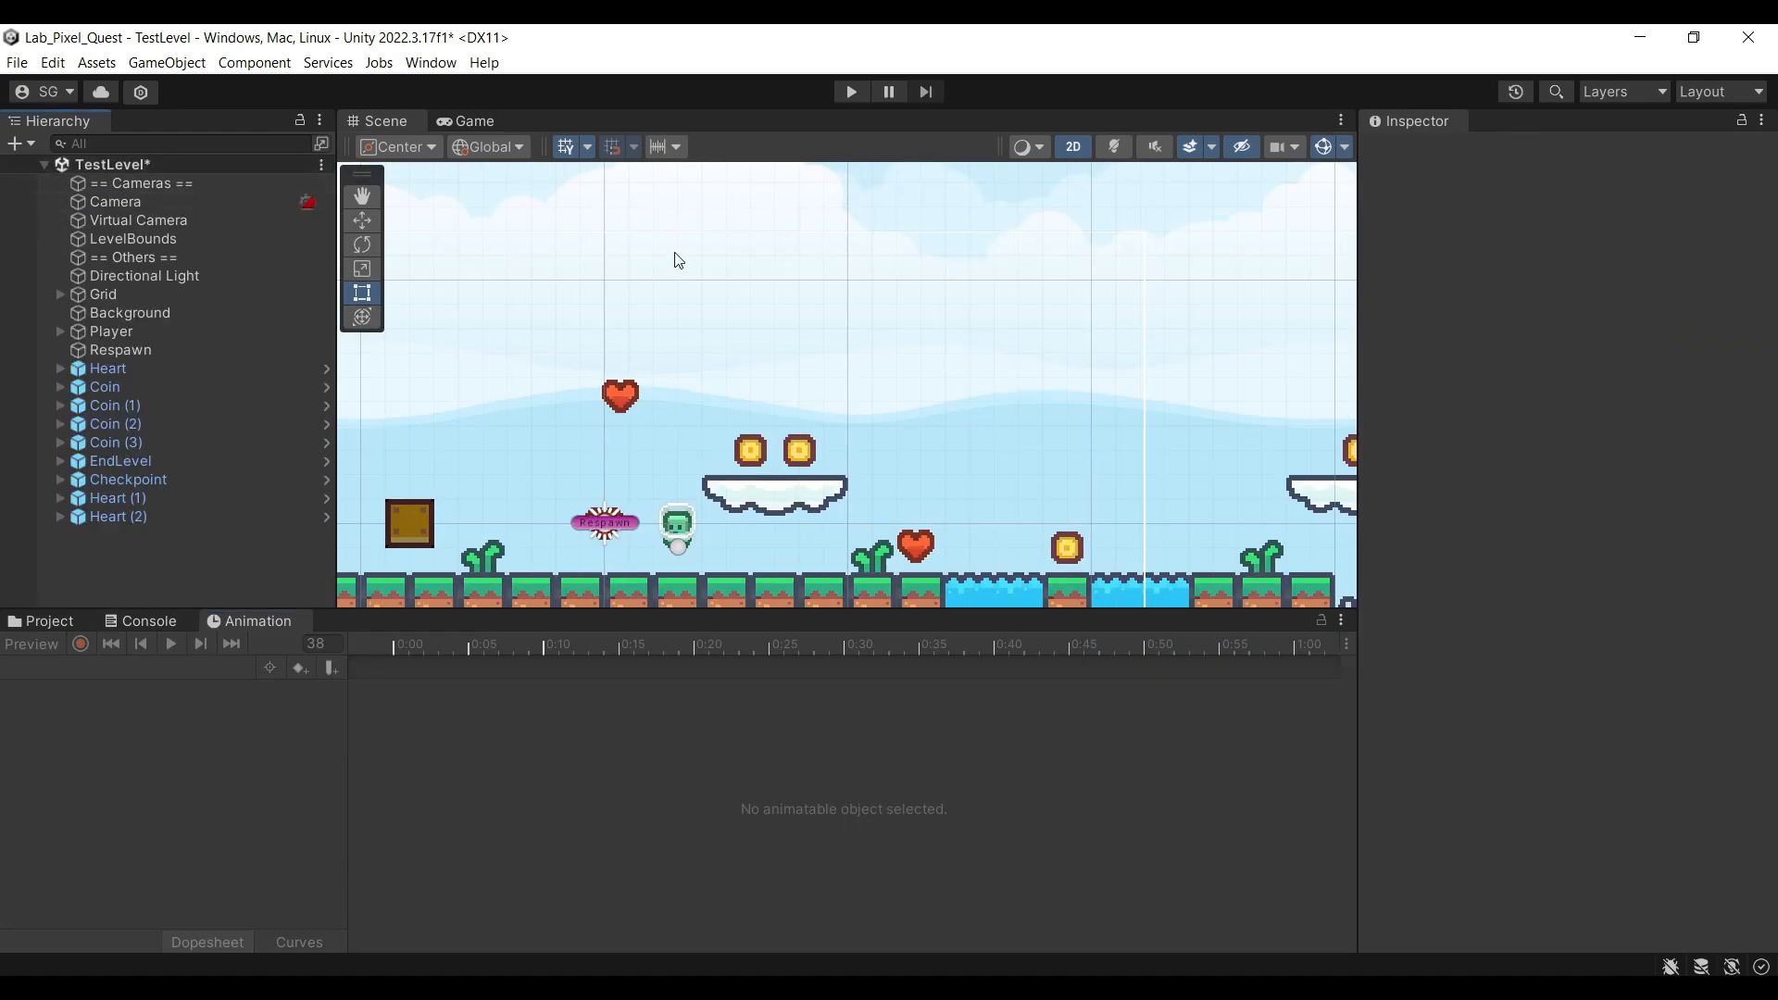
click(851, 92)
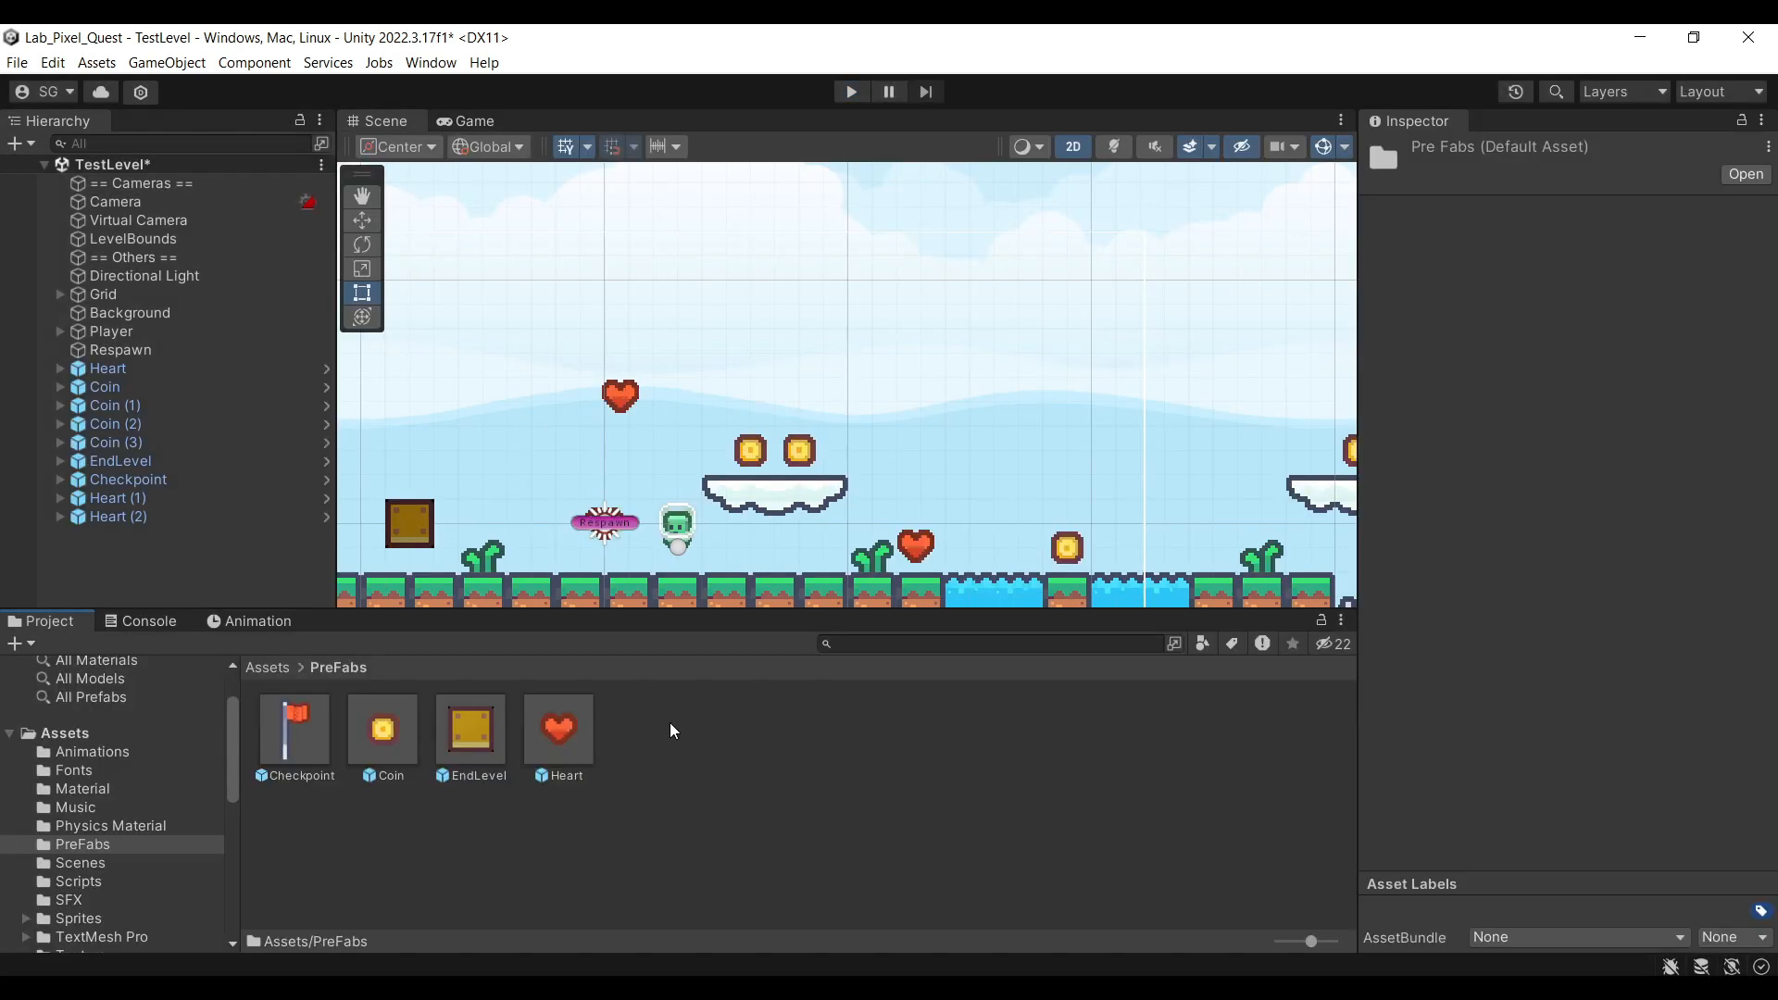
Open the EndLevel prefab and create an Animator Controller named EndLevel in the Animations folder
double_click(487, 713)
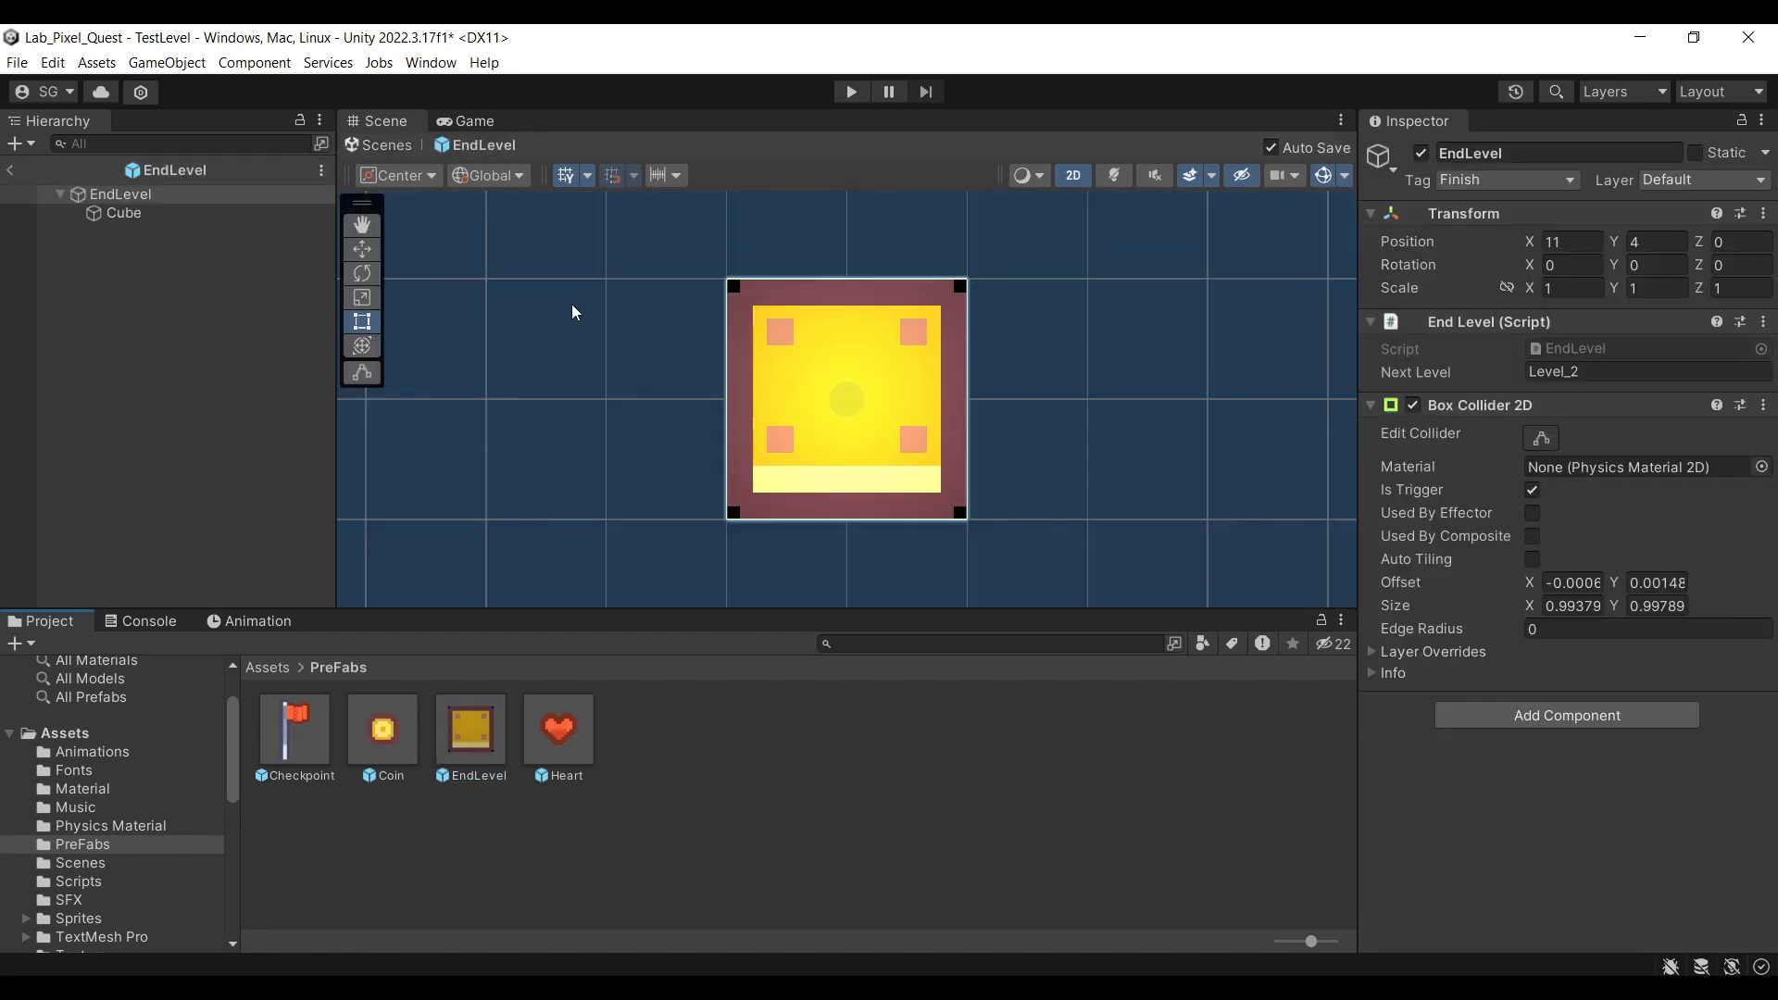
click(291, 621)
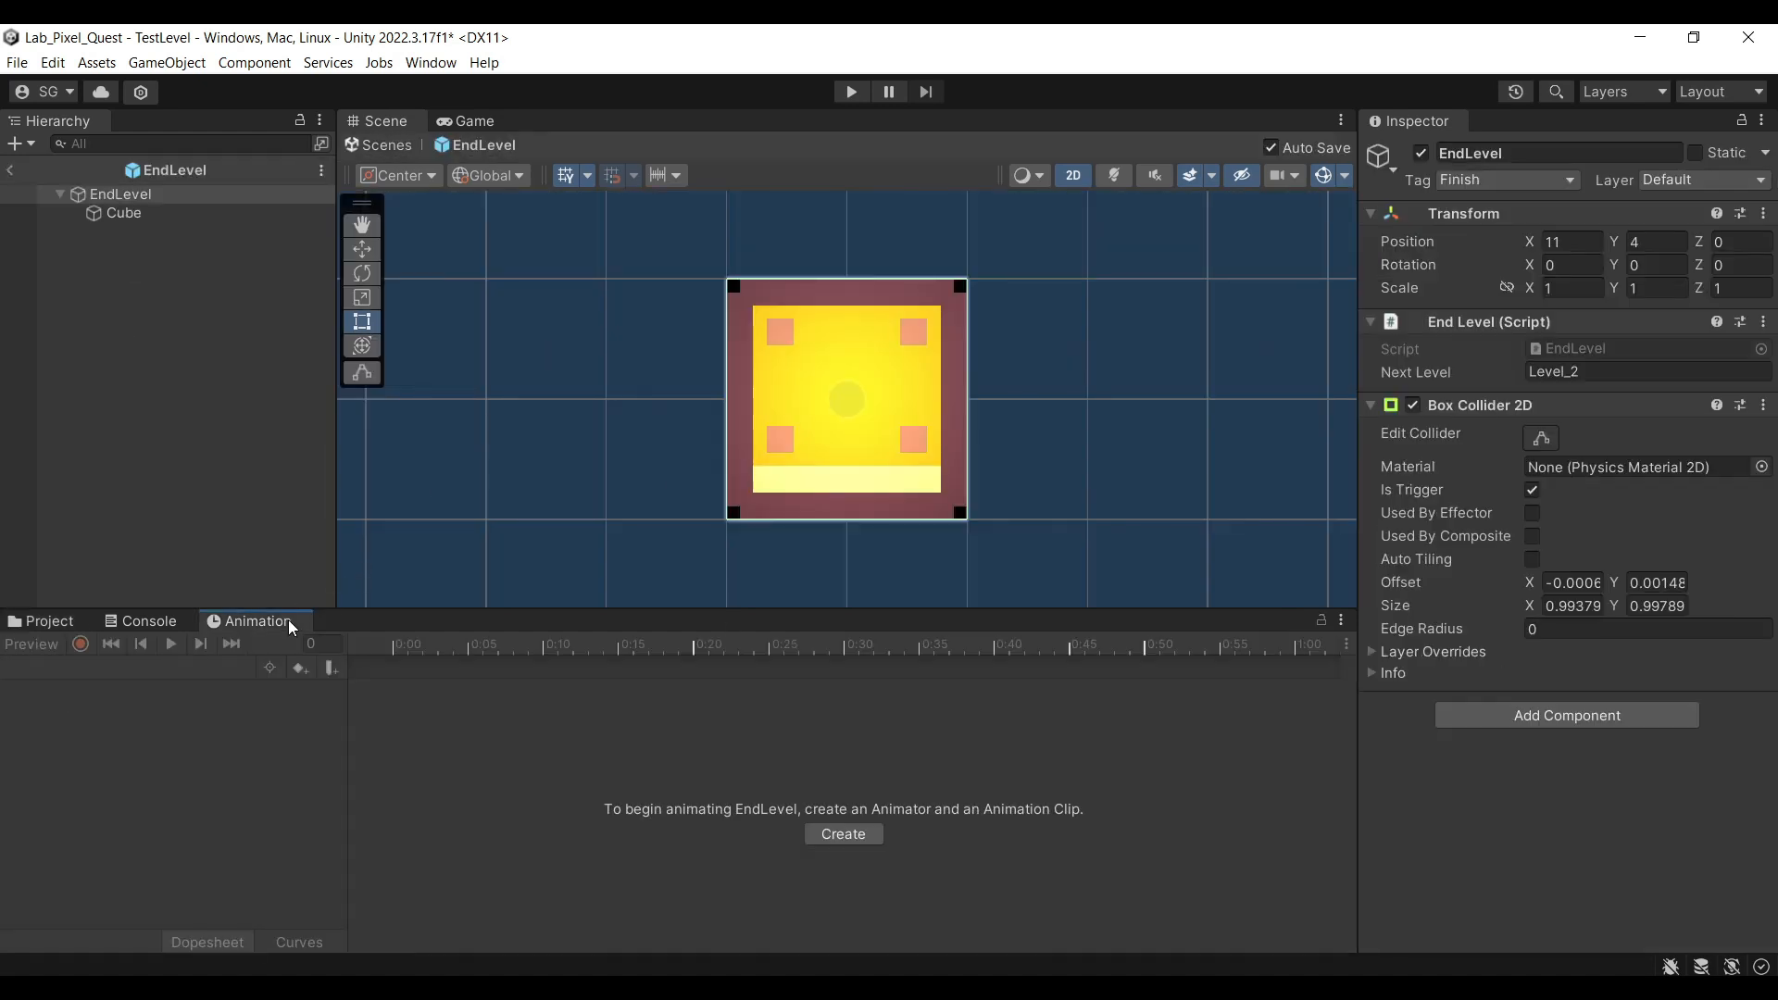
click(82, 622)
click(268, 667)
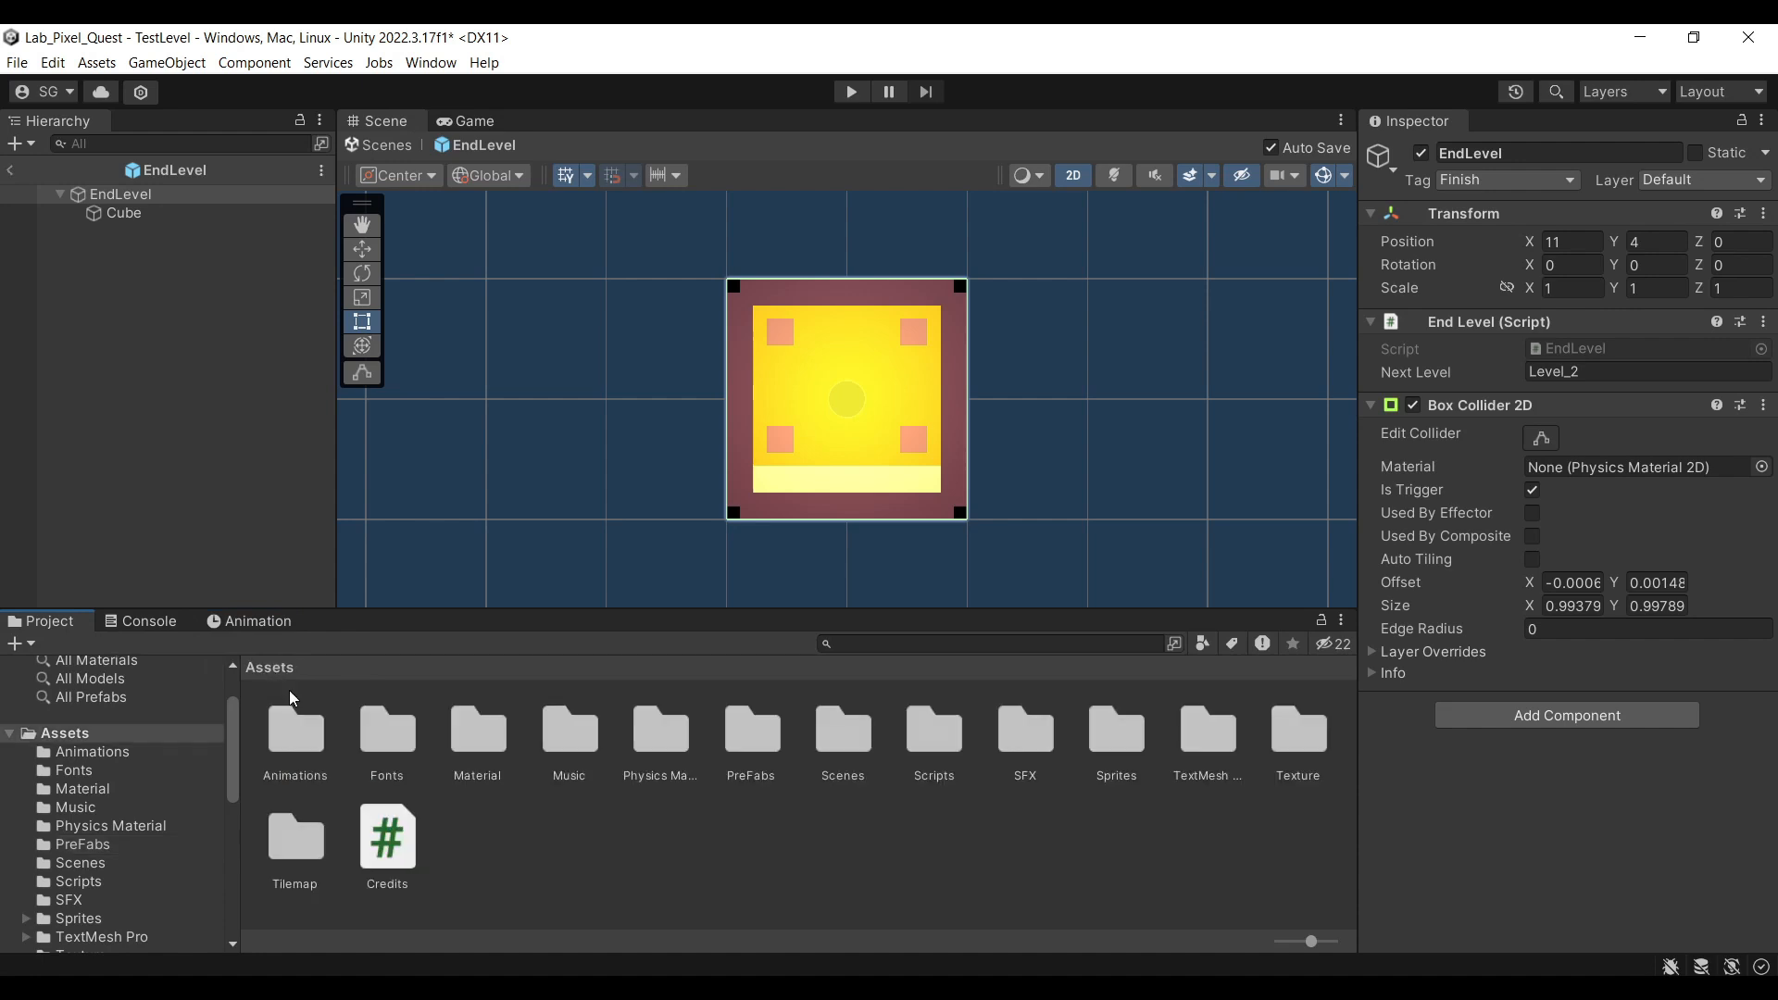
double_click(290, 732)
right_click(741, 793)
mouse_move(1024, 239)
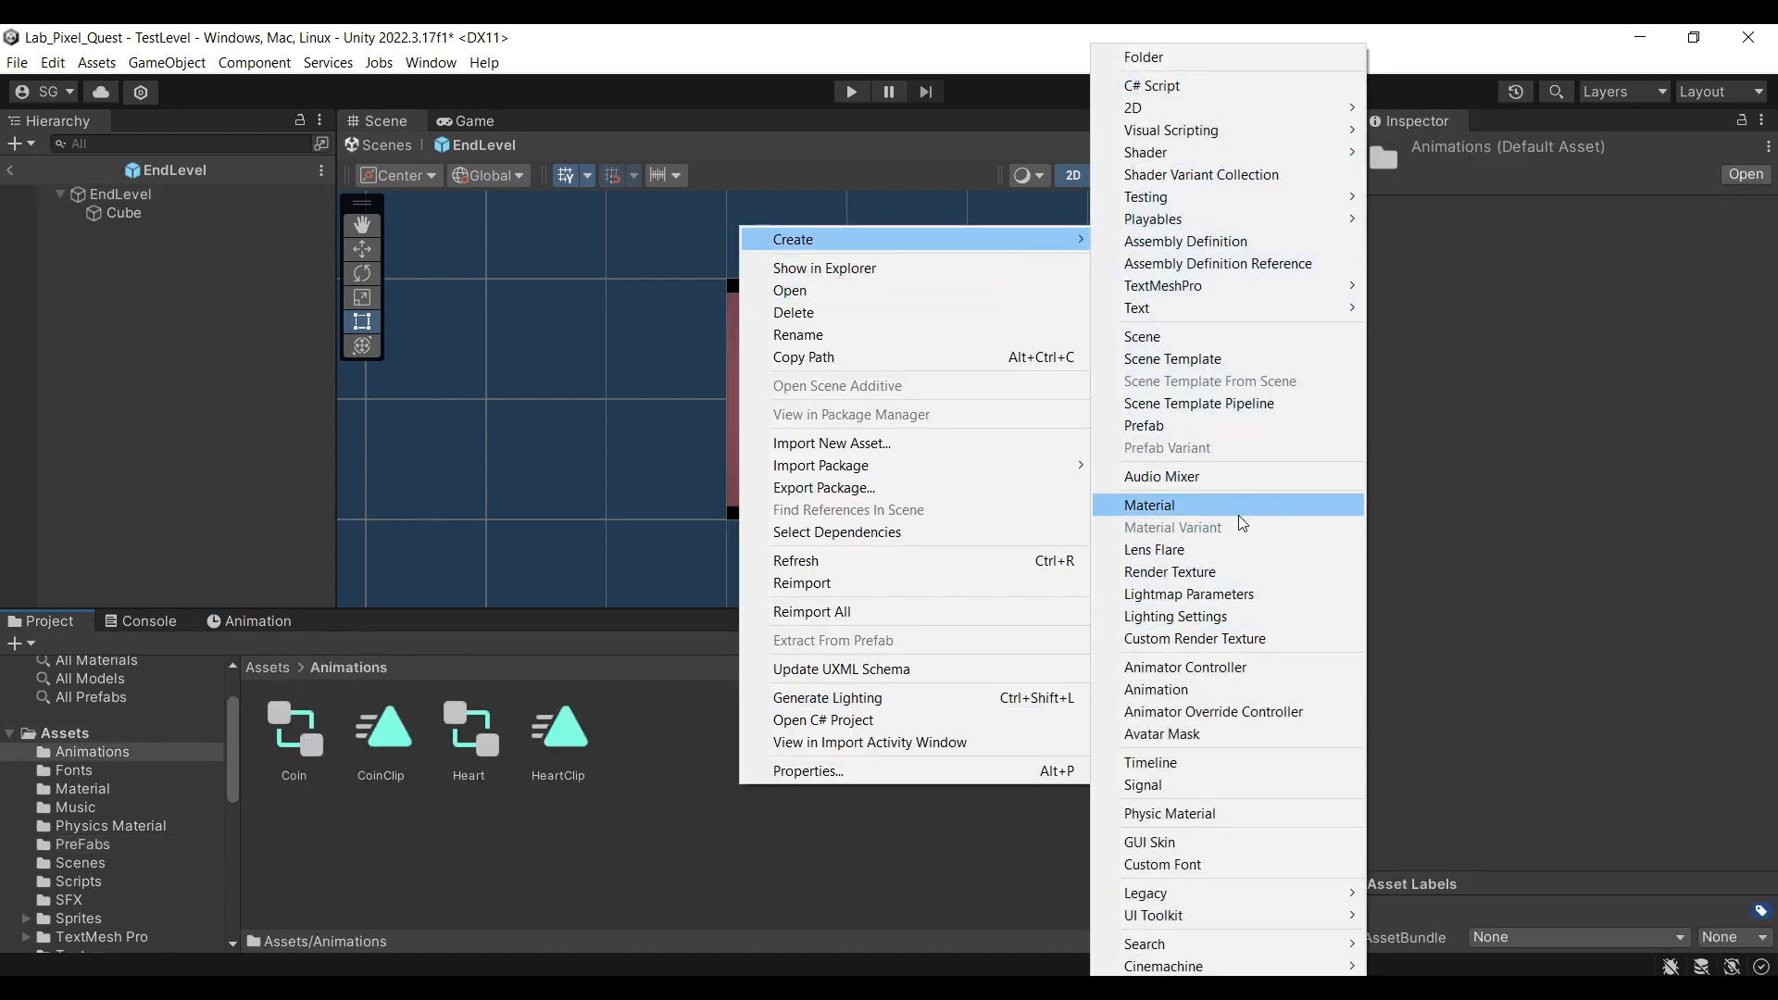
click(1222, 711)
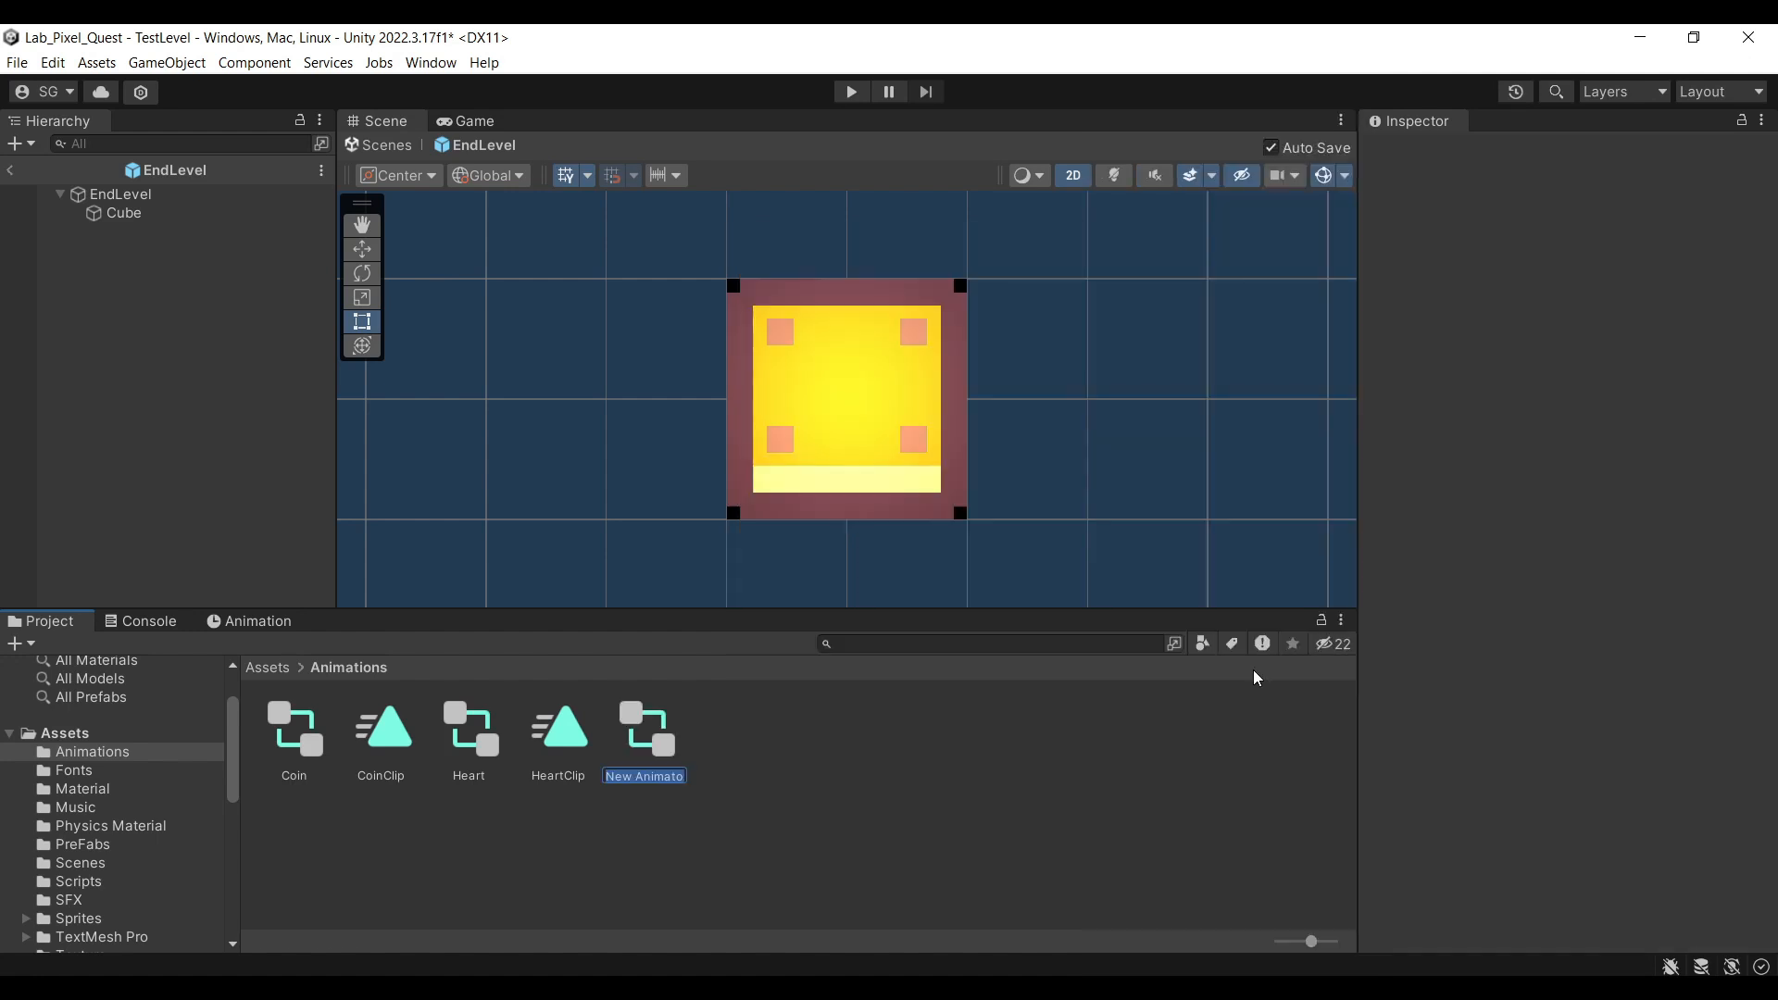
text(EndLevel)
key(Return)
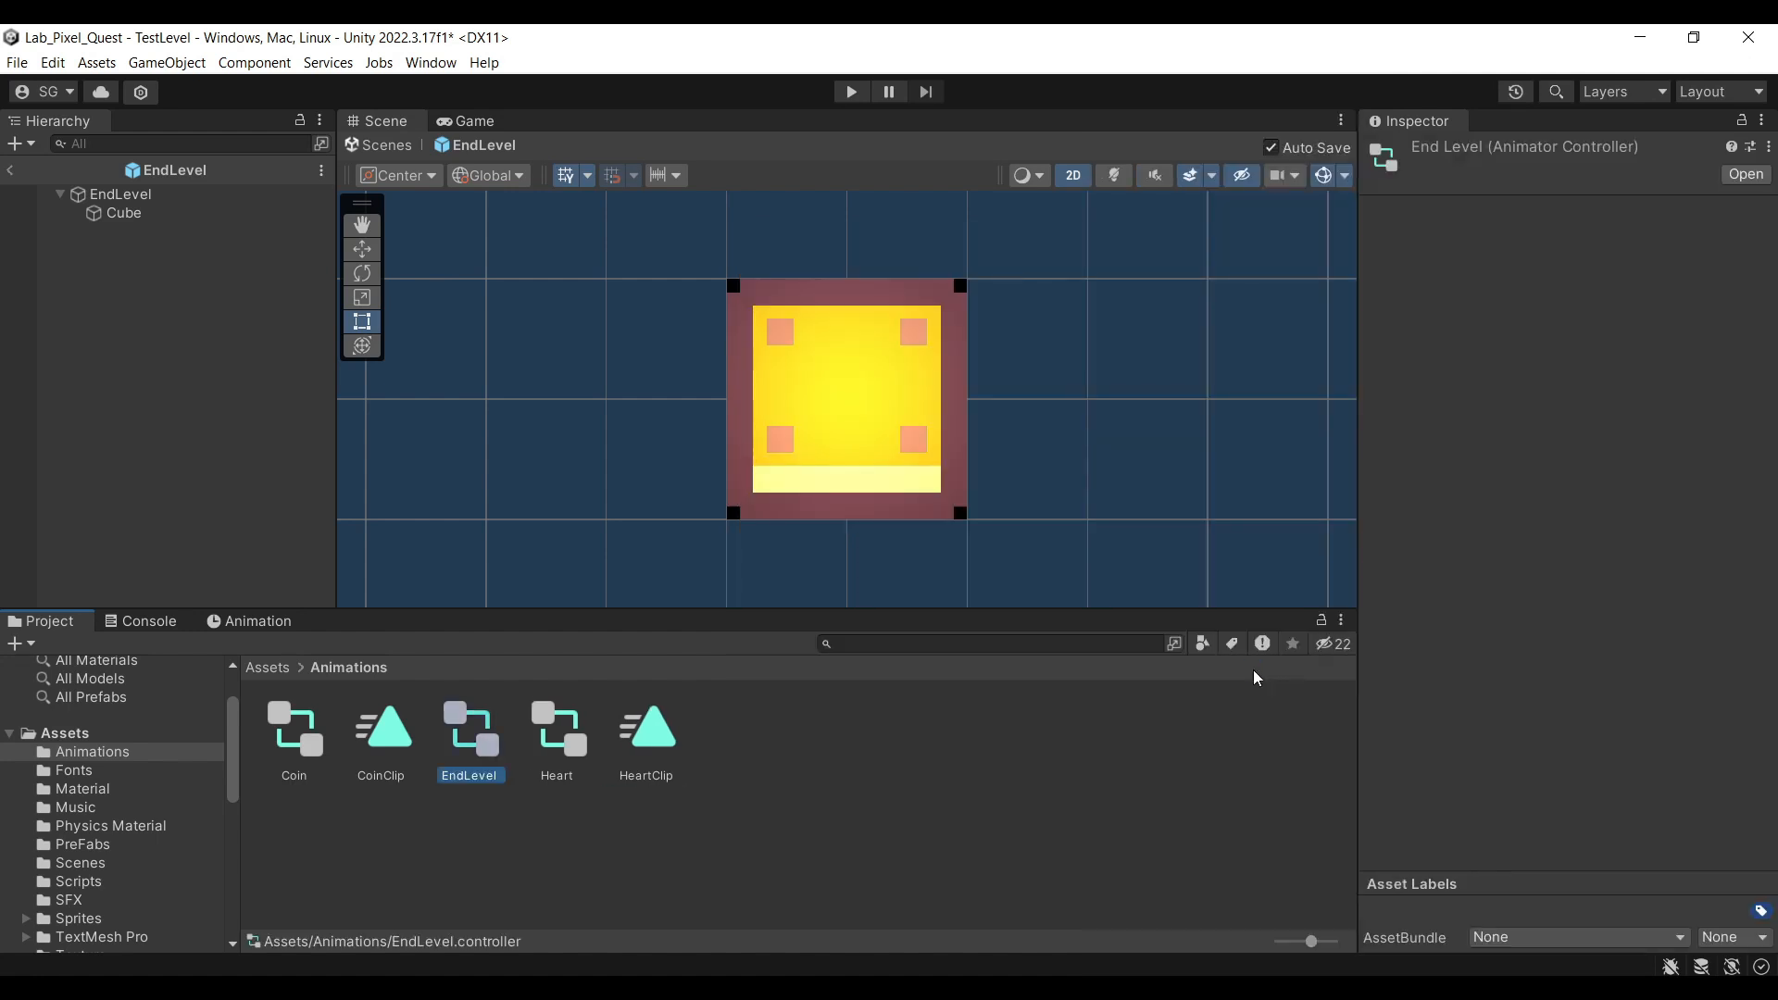
Add an Animator component to the prefab's root EndLevel object and assign the EndLevel controller to it
click(120, 194)
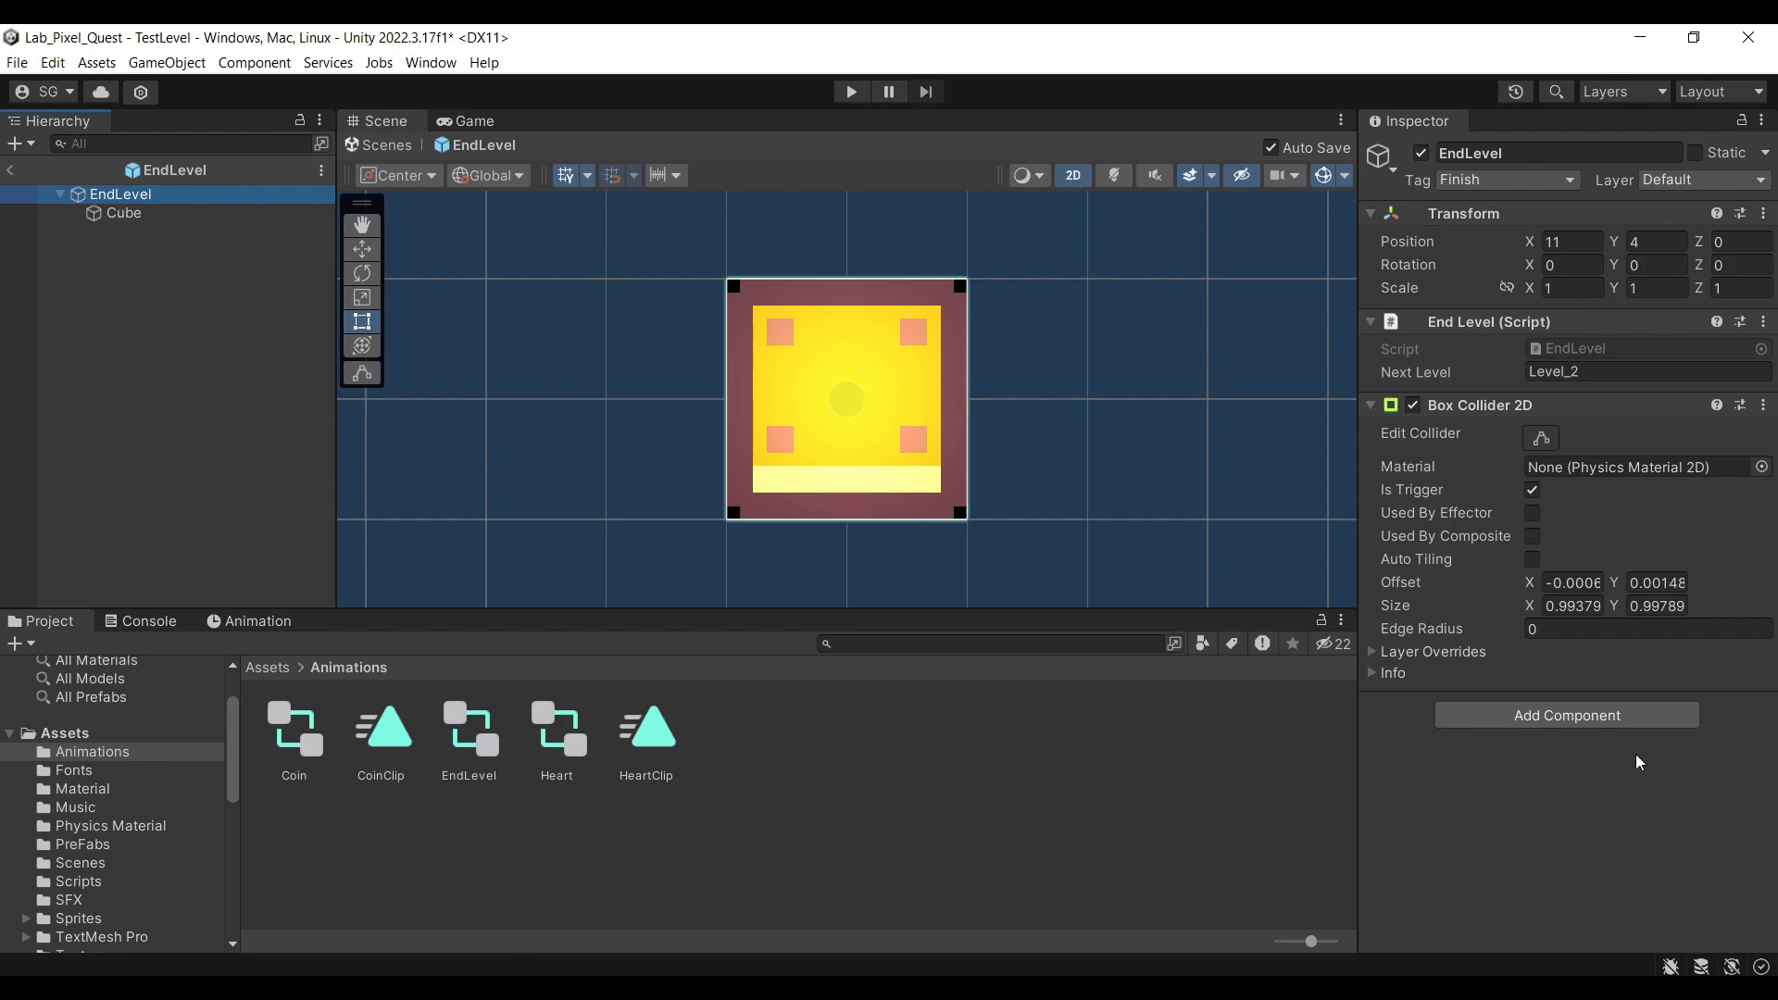
click(1574, 714)
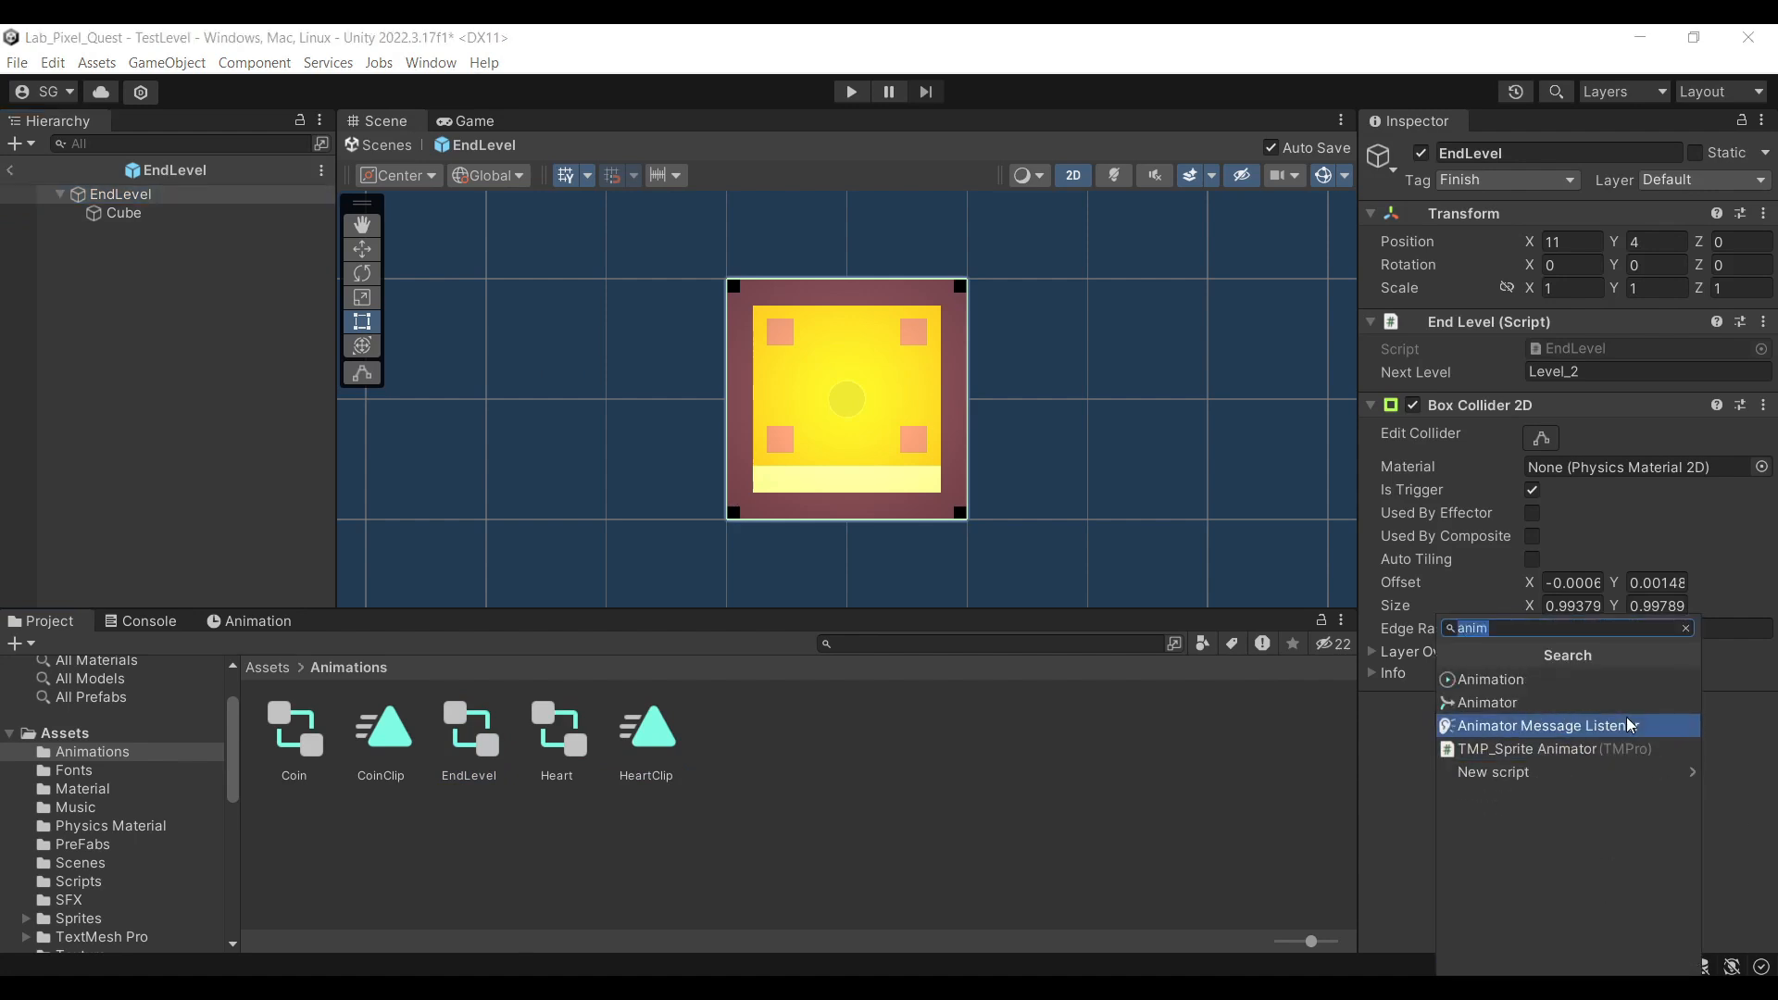
key(Up)
key(Return)
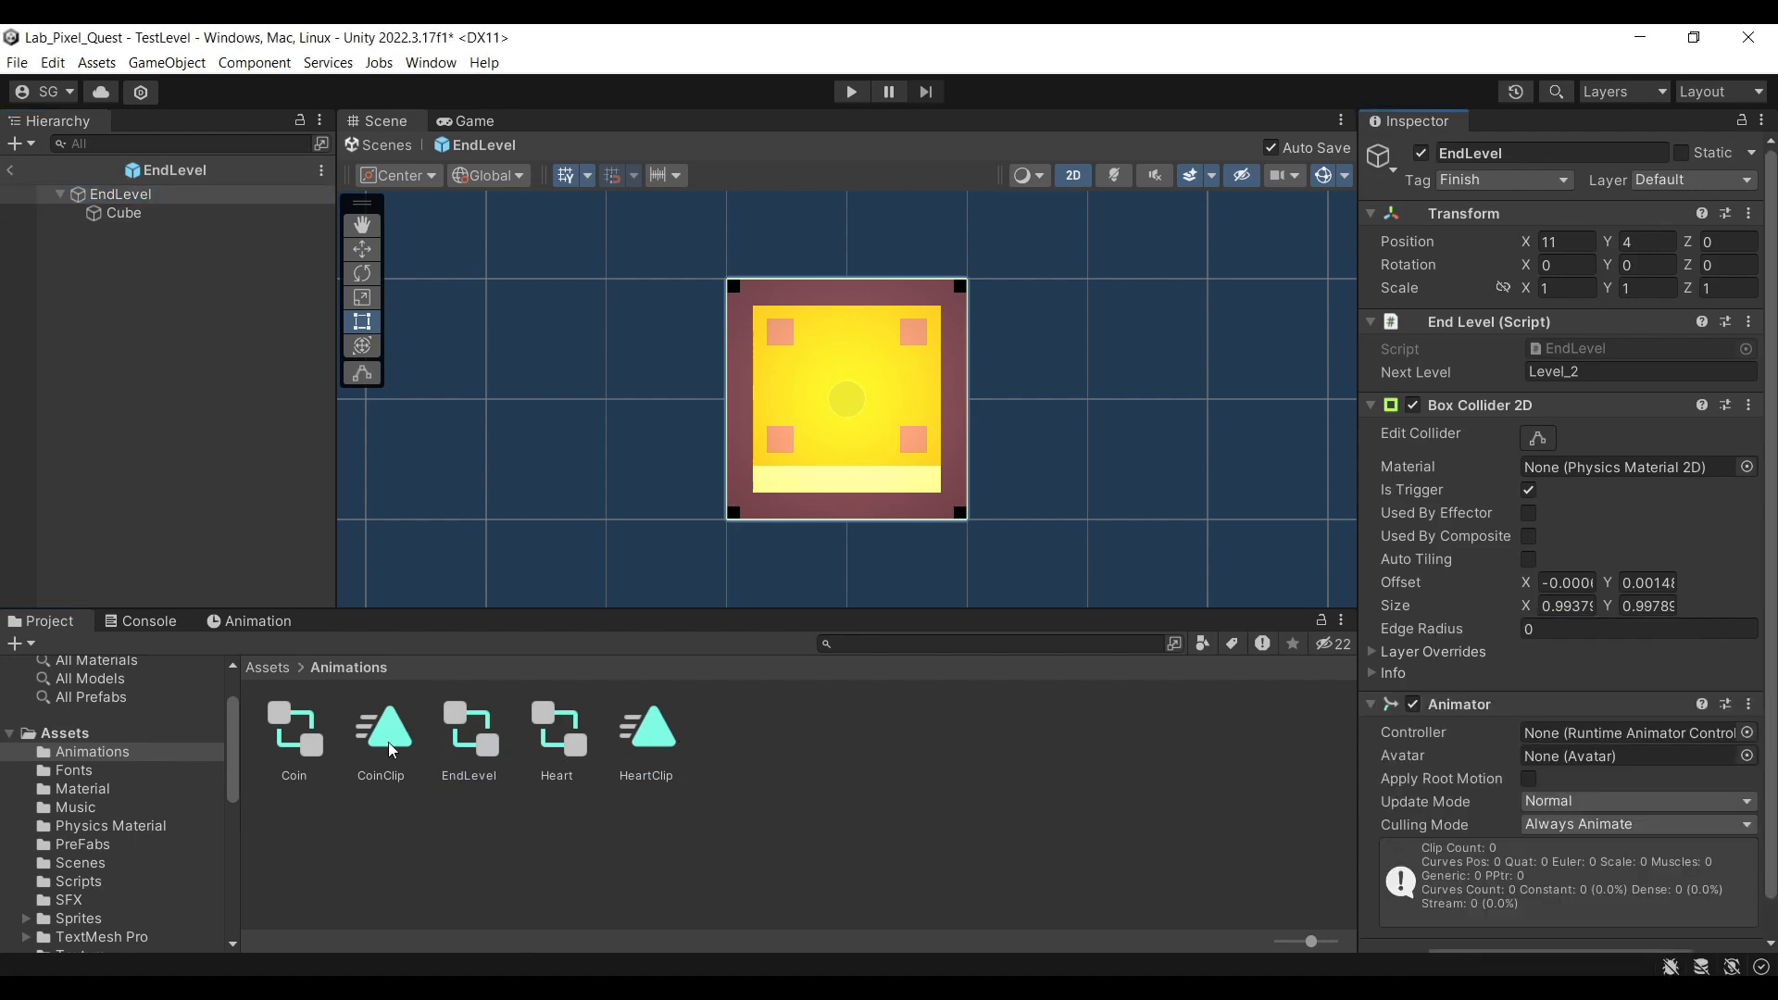
drag(442, 746, 1676, 734)
Create an animation clip named EndLevelClip for the EndLevel object in the Animations folder
click(245, 620)
click(878, 835)
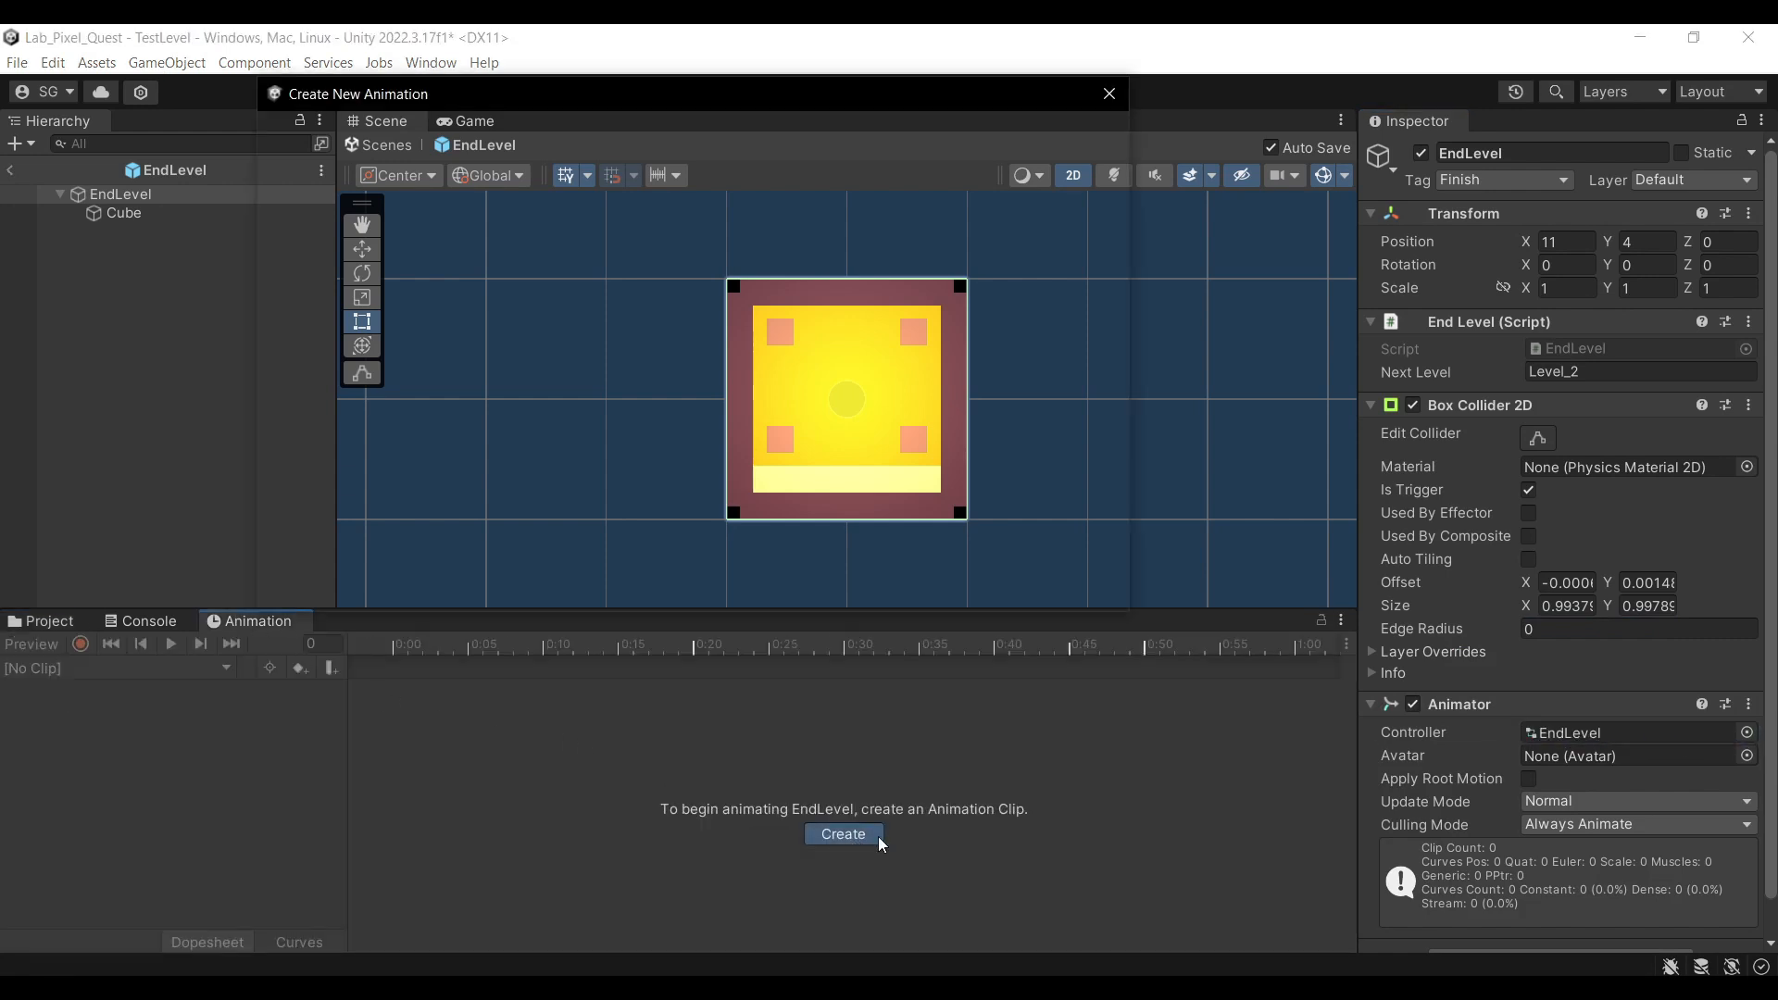
text(EndLe)
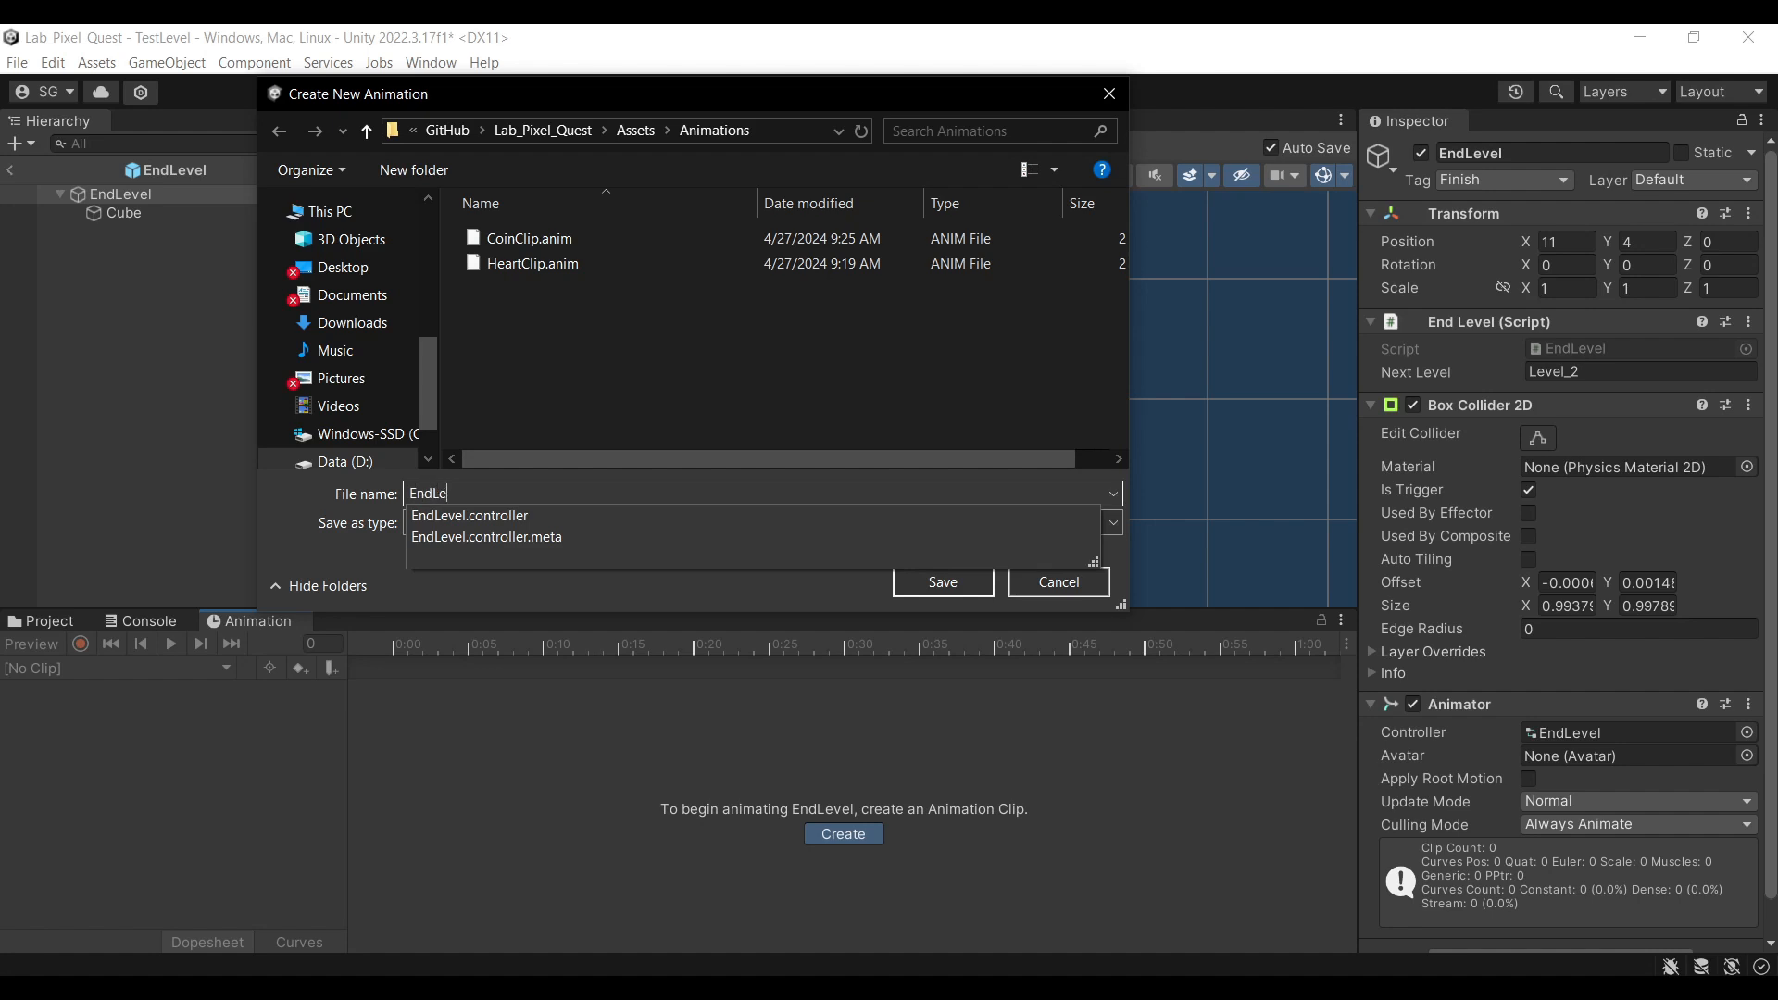
text(velClip)
key(Return)
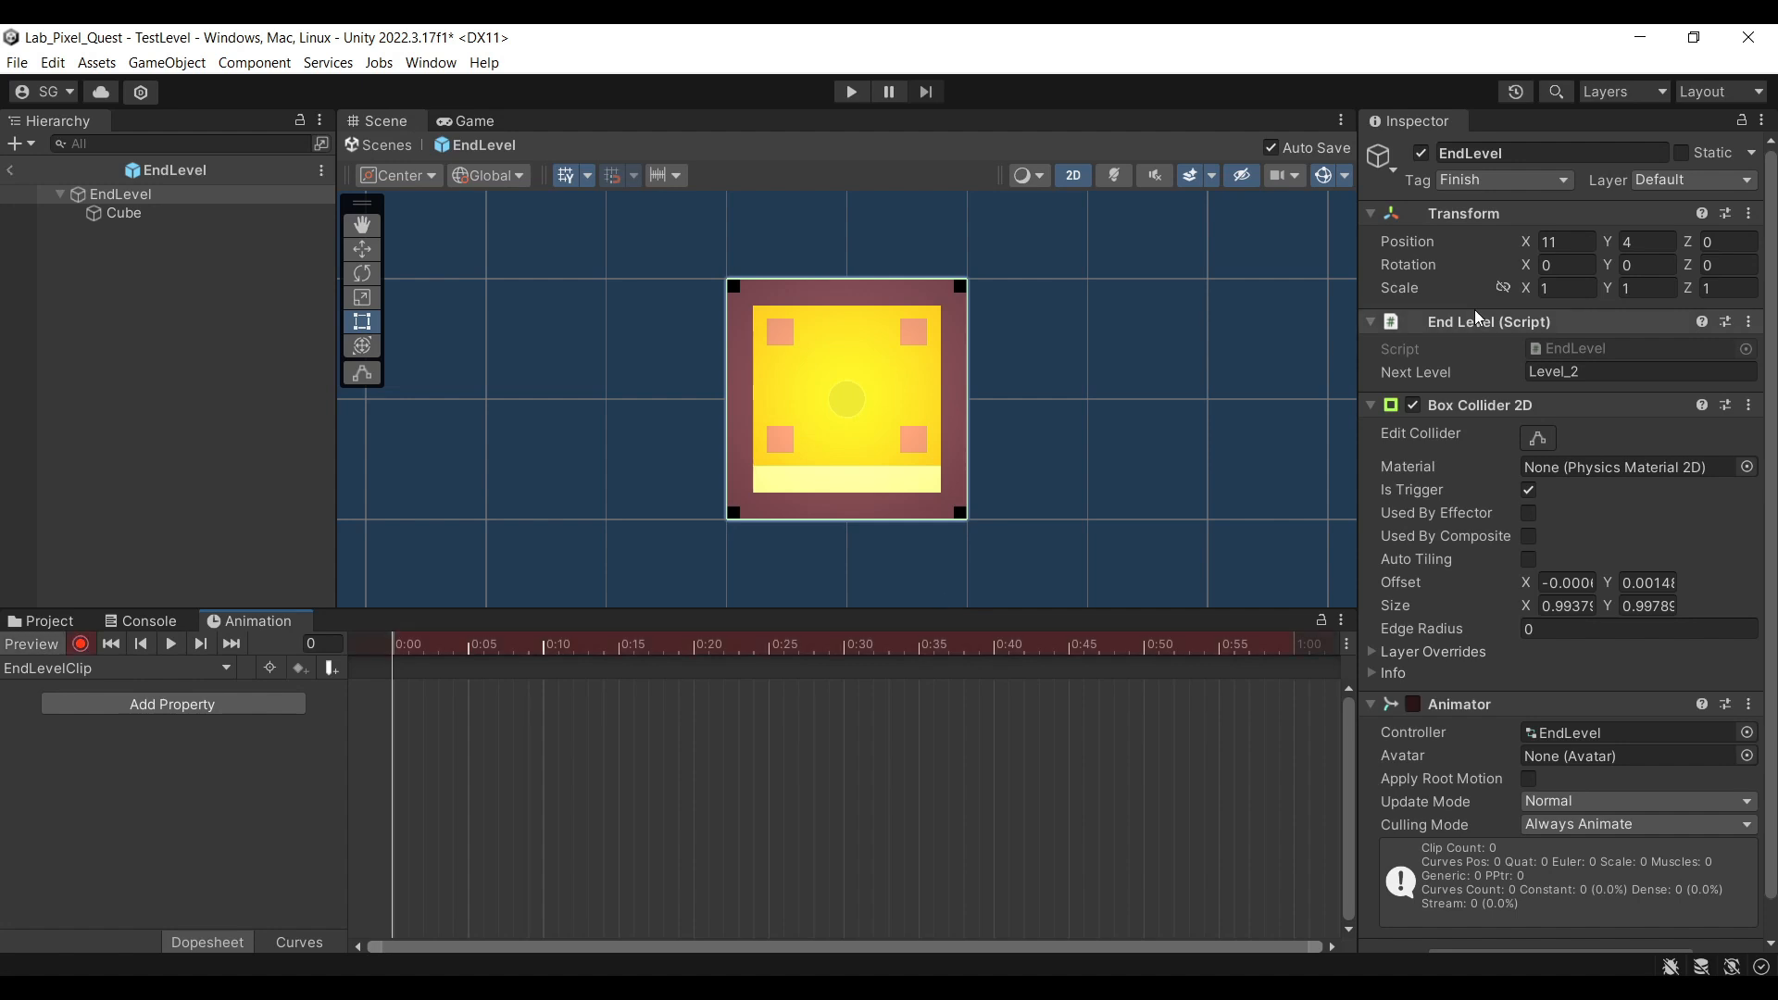
Key the EndLevel object's rotation at frame 60 as X 360 and Y -360, and play back EndLevelClip
click(1563, 268)
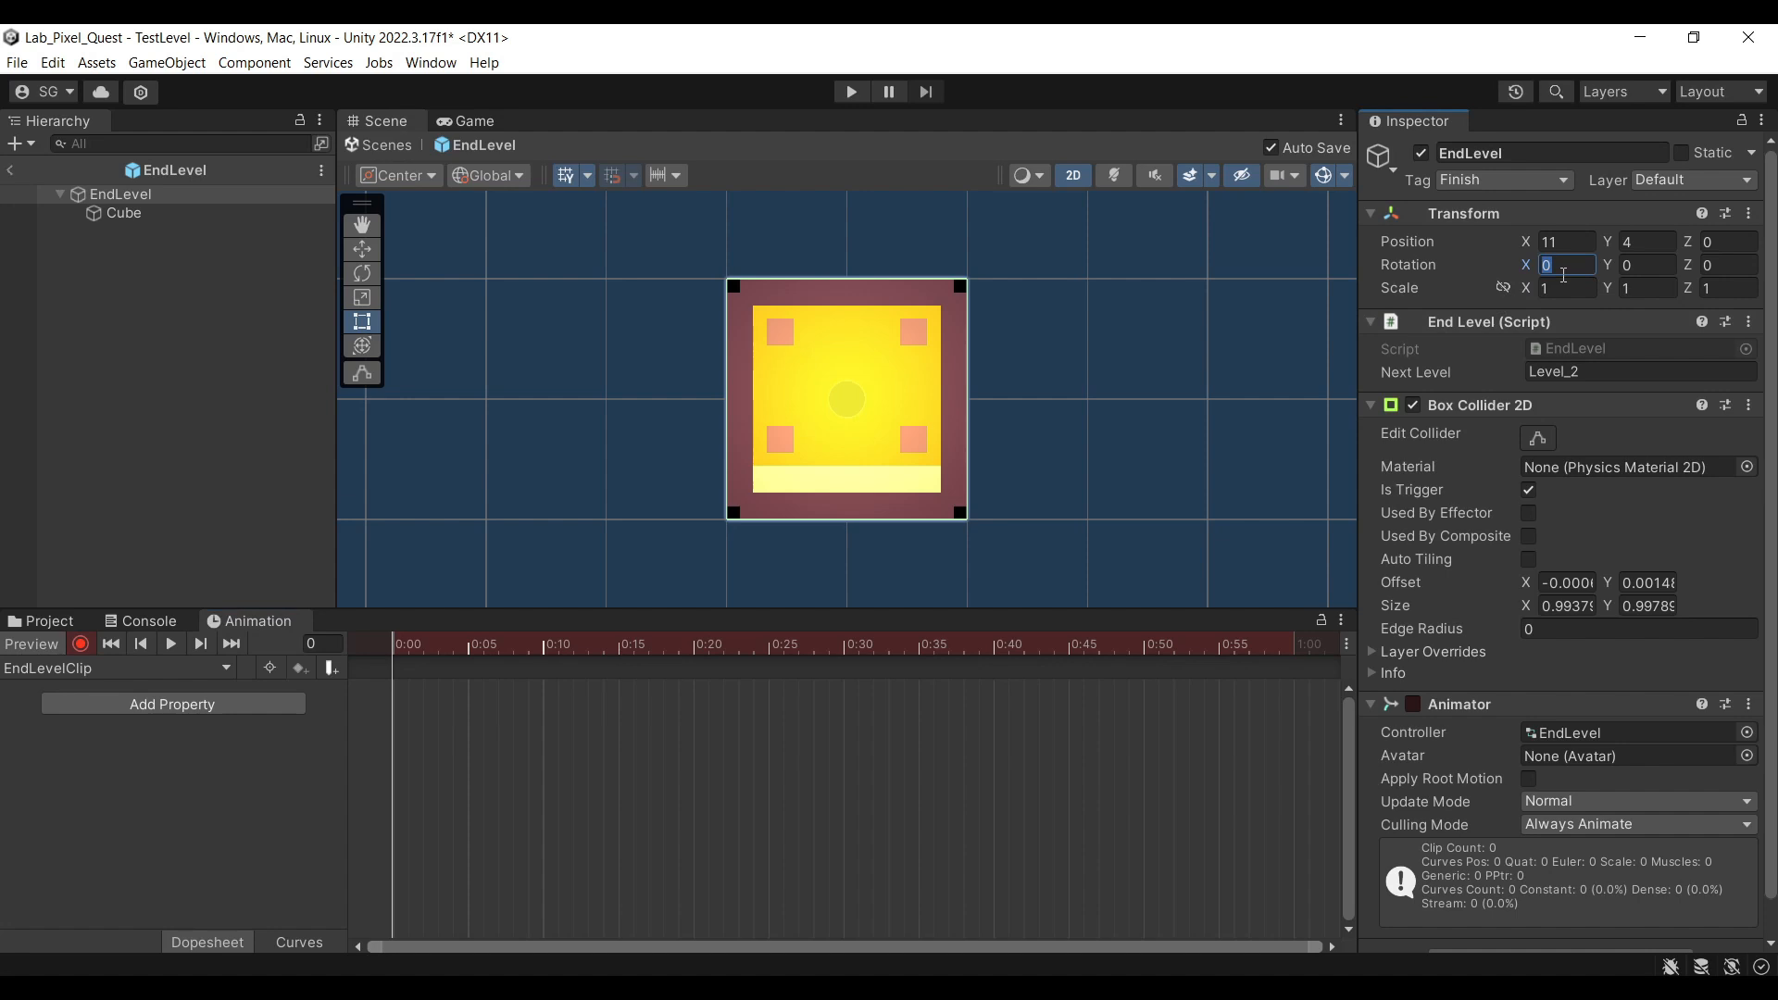
click(924, 688)
drag(1281, 643, 1298, 643)
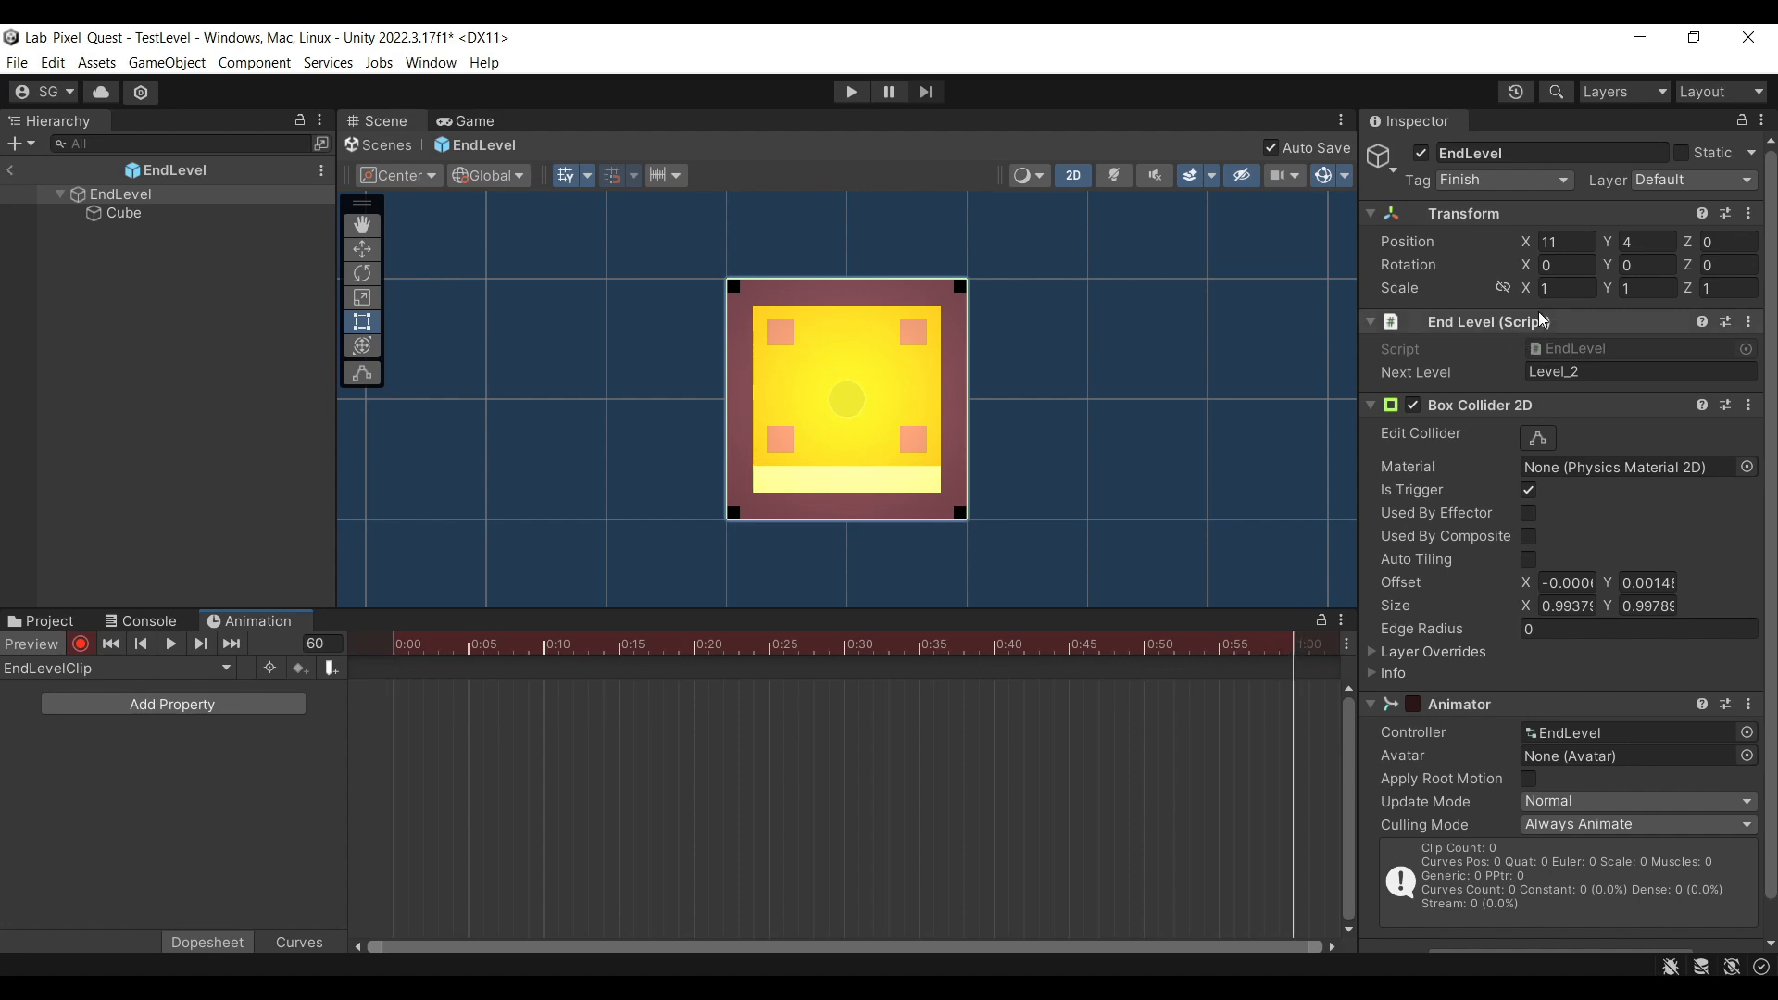
click(1580, 262)
click(1577, 267)
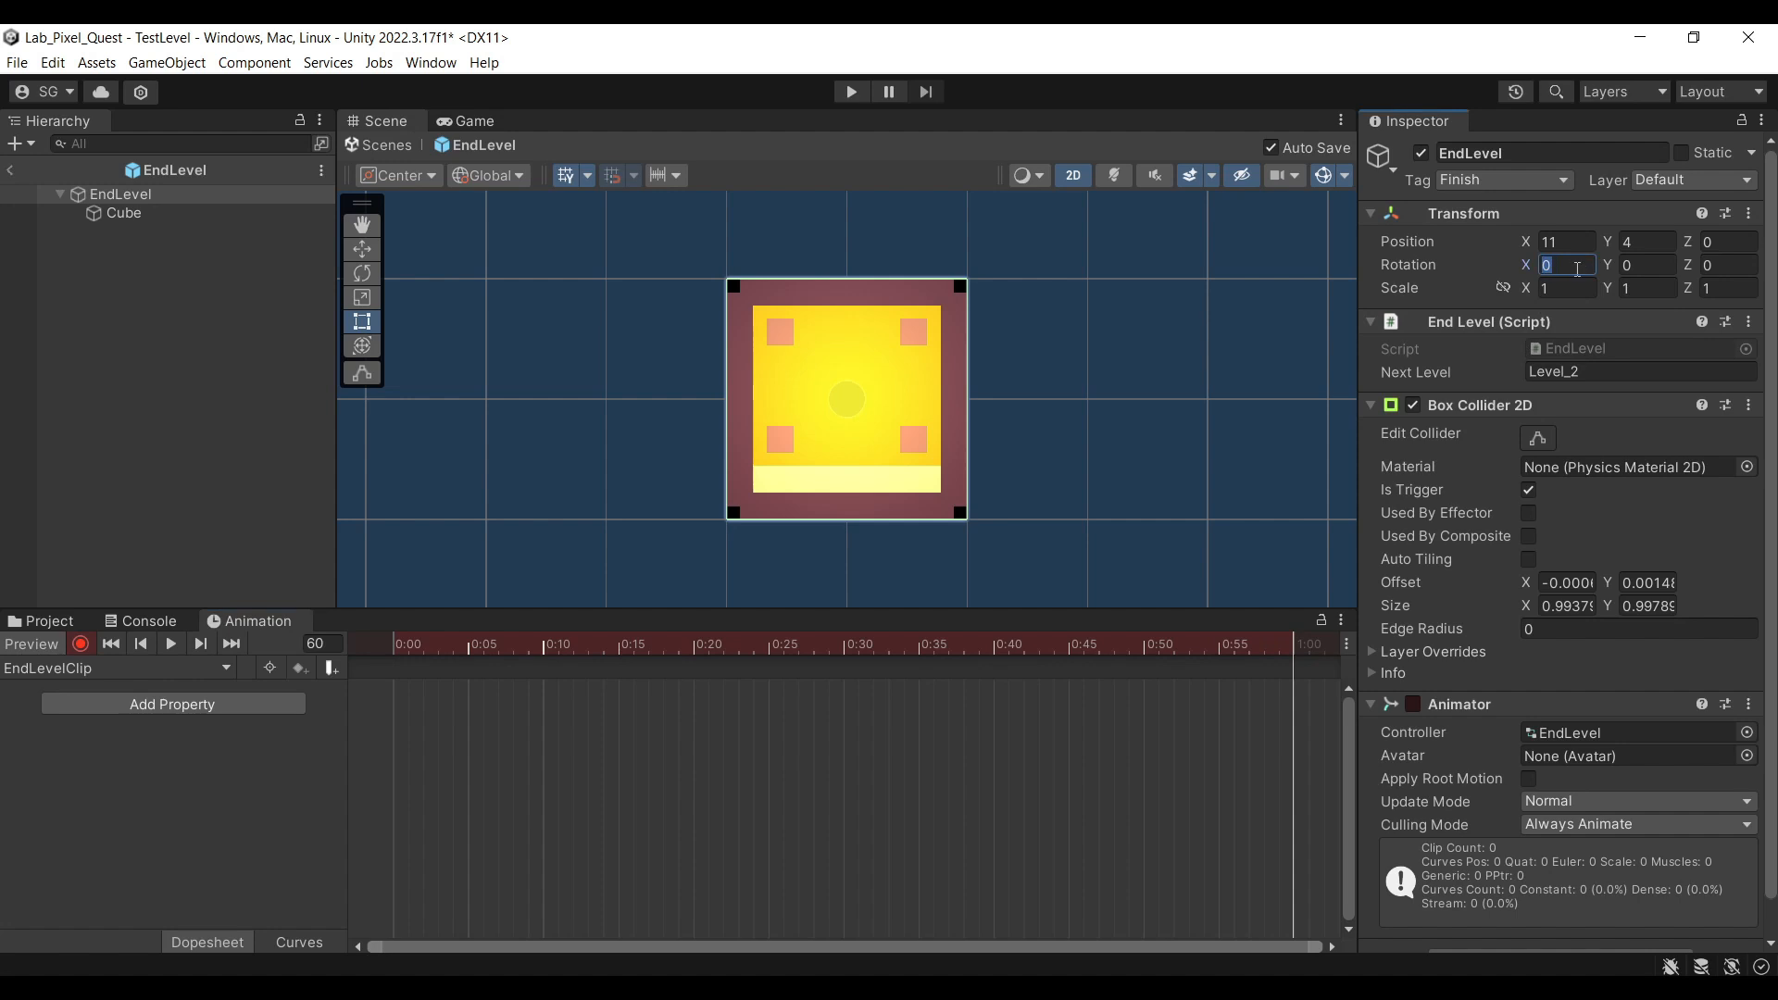
text(360)
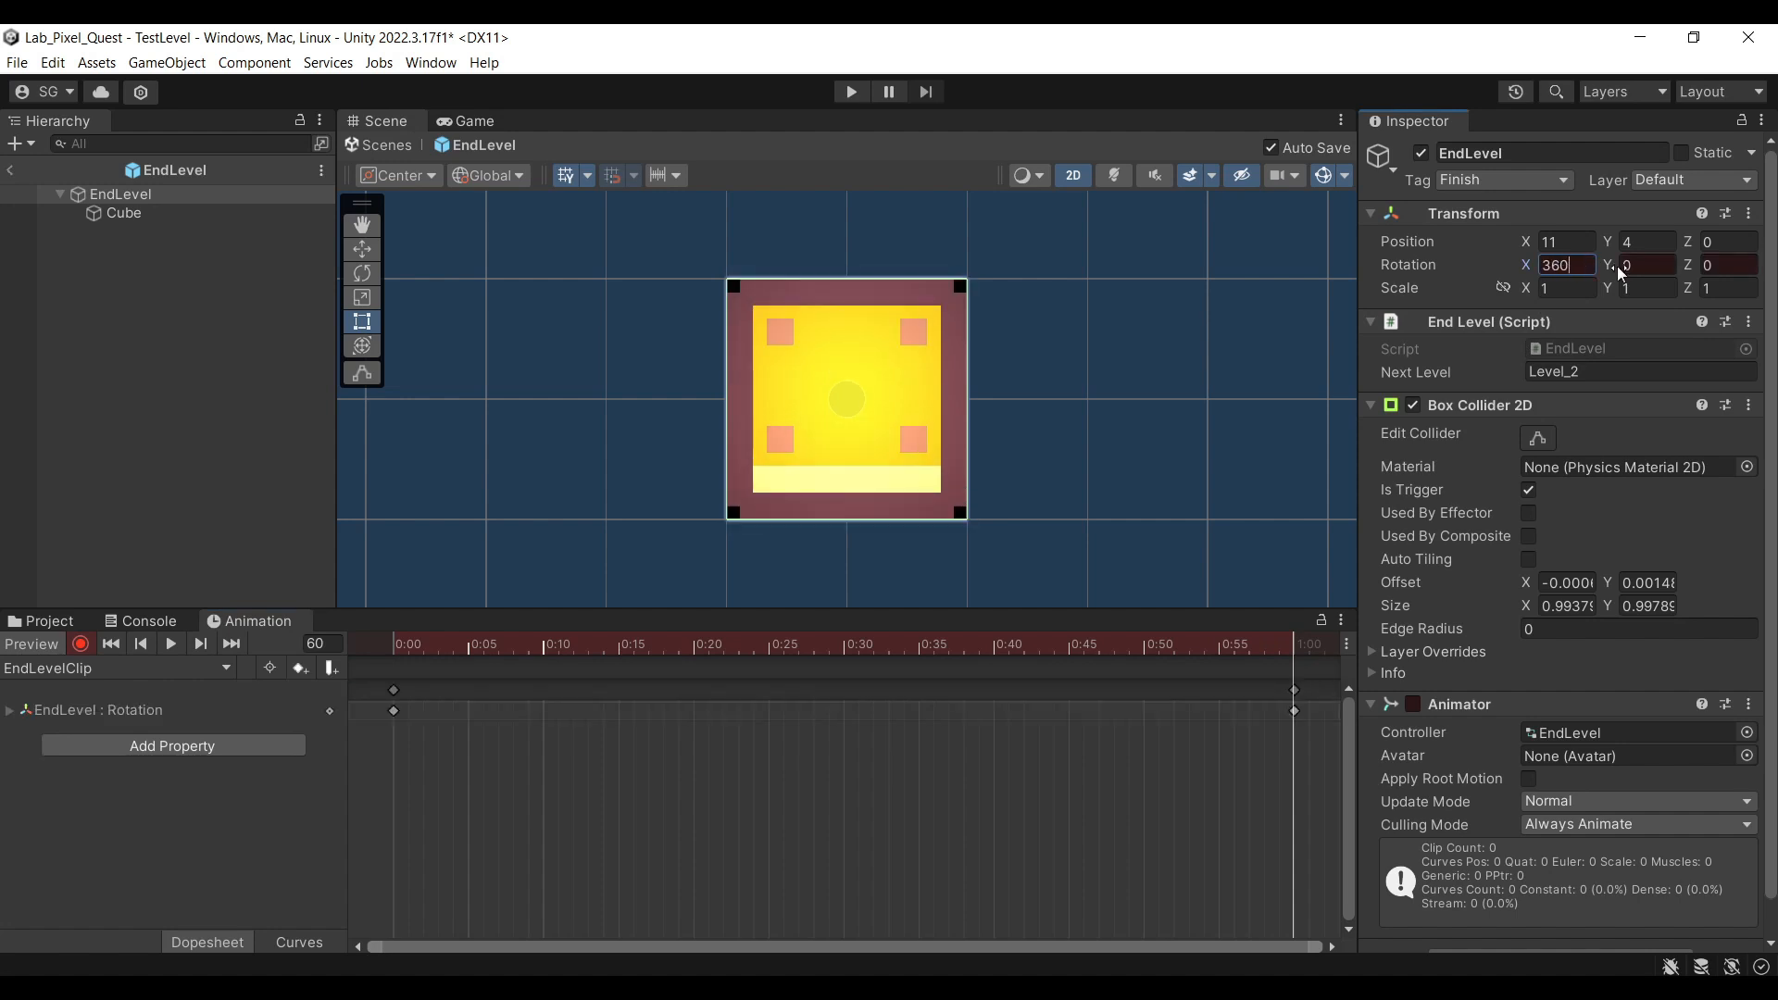
click(1654, 268)
text(-360)
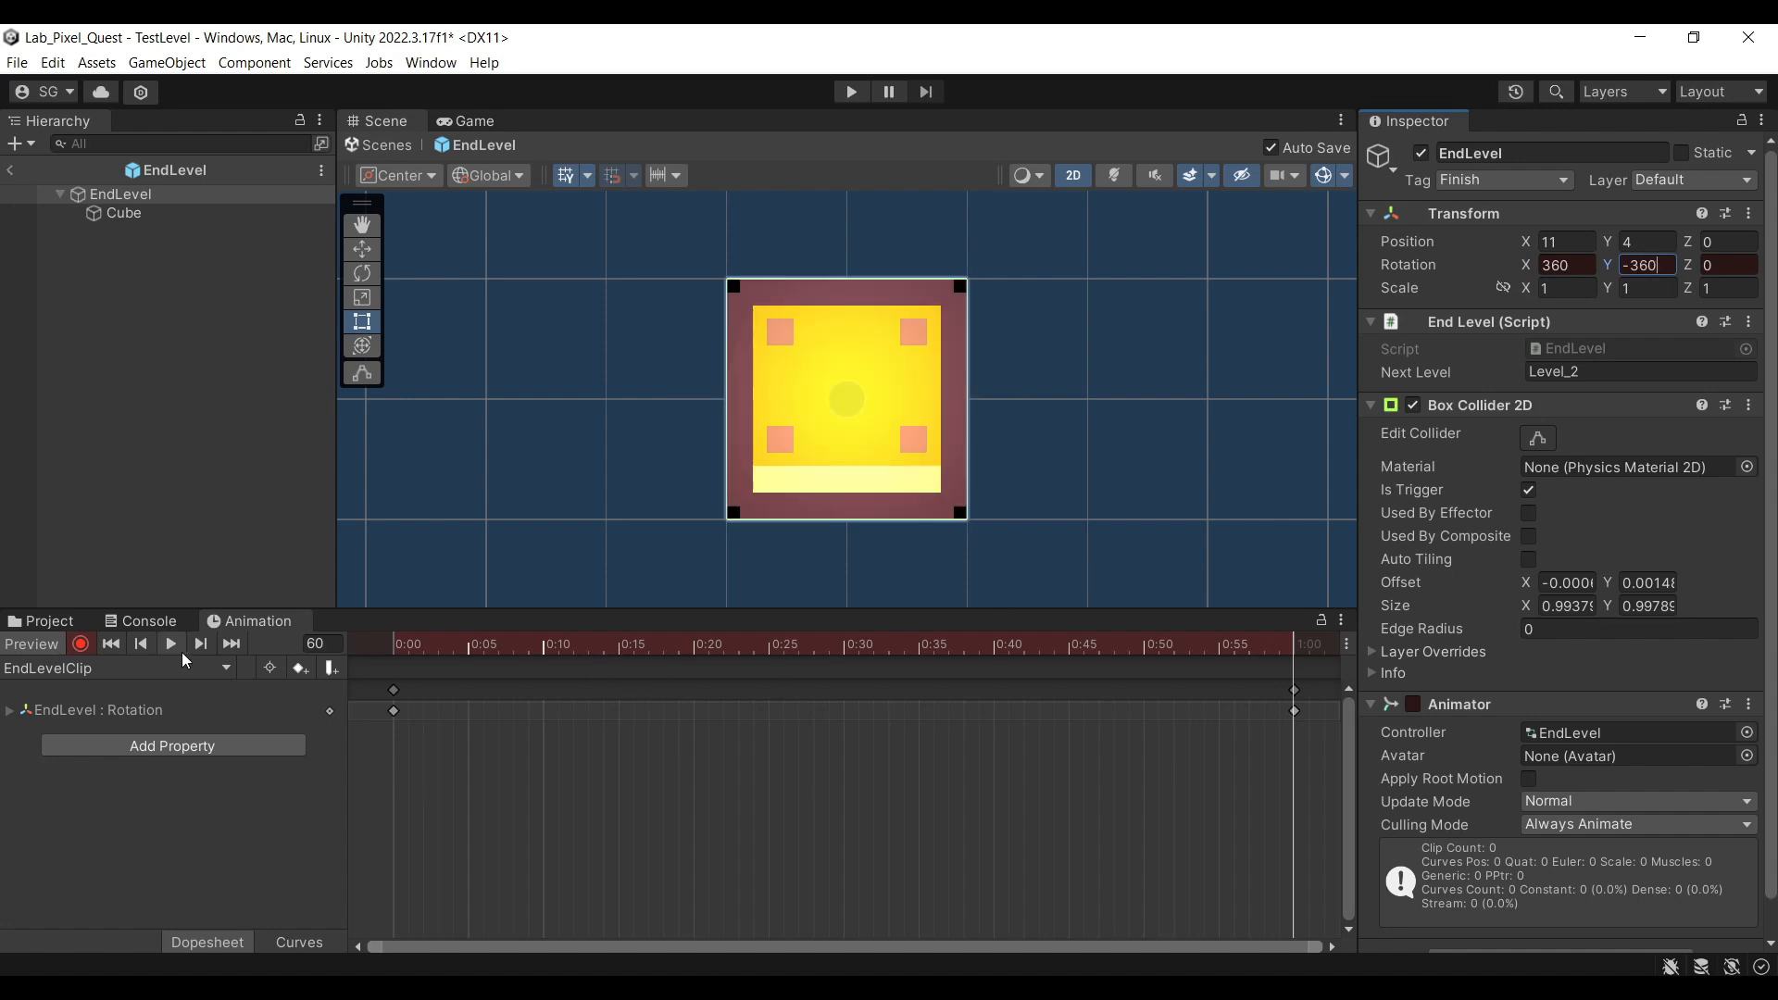
click(171, 649)
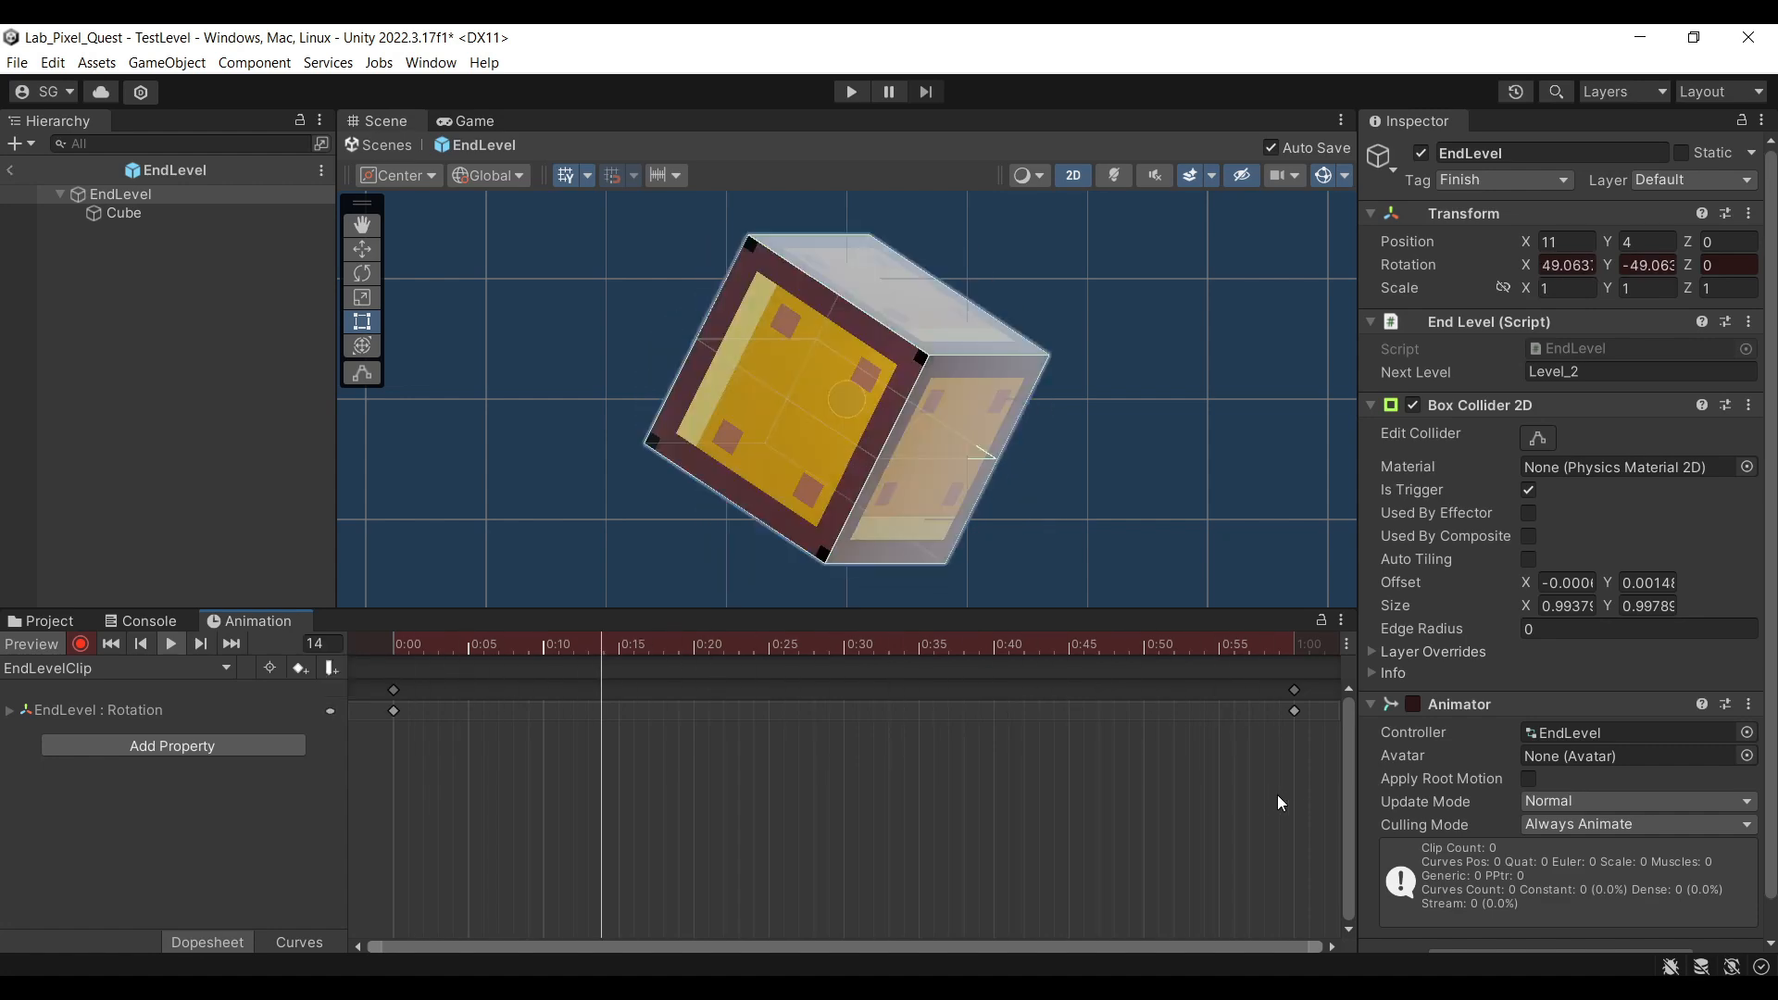
Stretch all EndLevelClip rotation keyframes so the last one falls at 4:00 on the timeline
scroll(787, 778, down, 8)
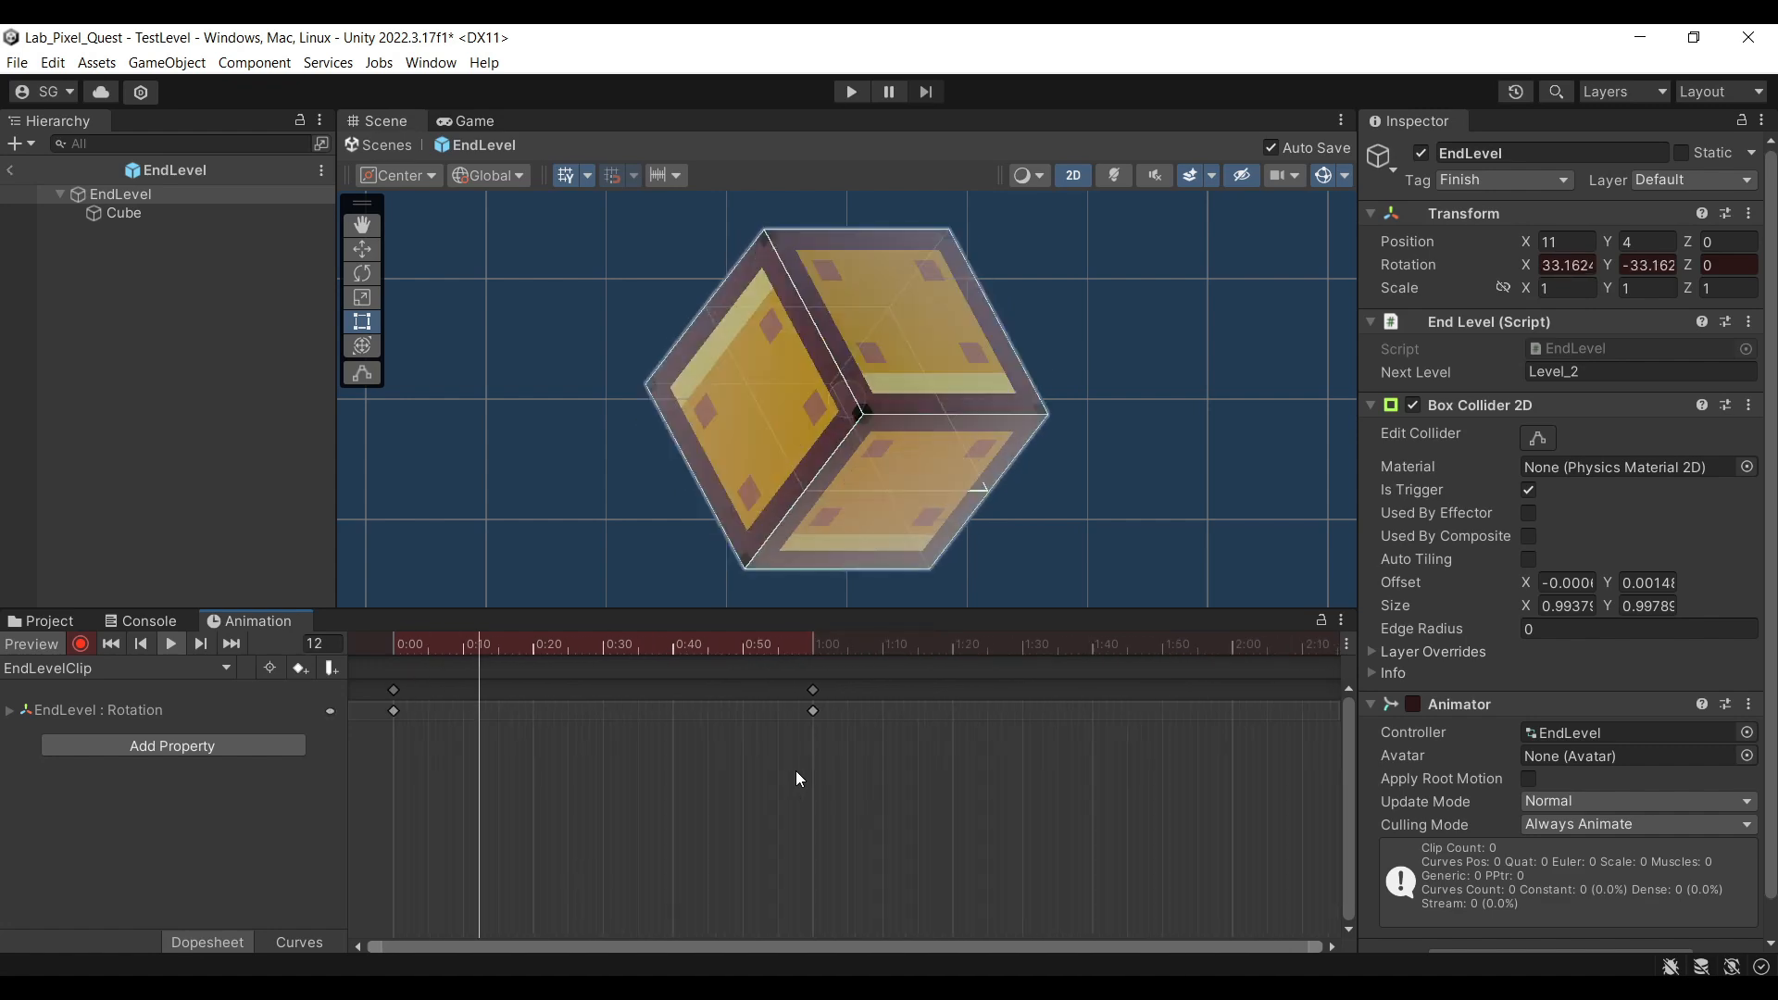
scroll(778, 777, down, 3)
drag(724, 782, 276, 534)
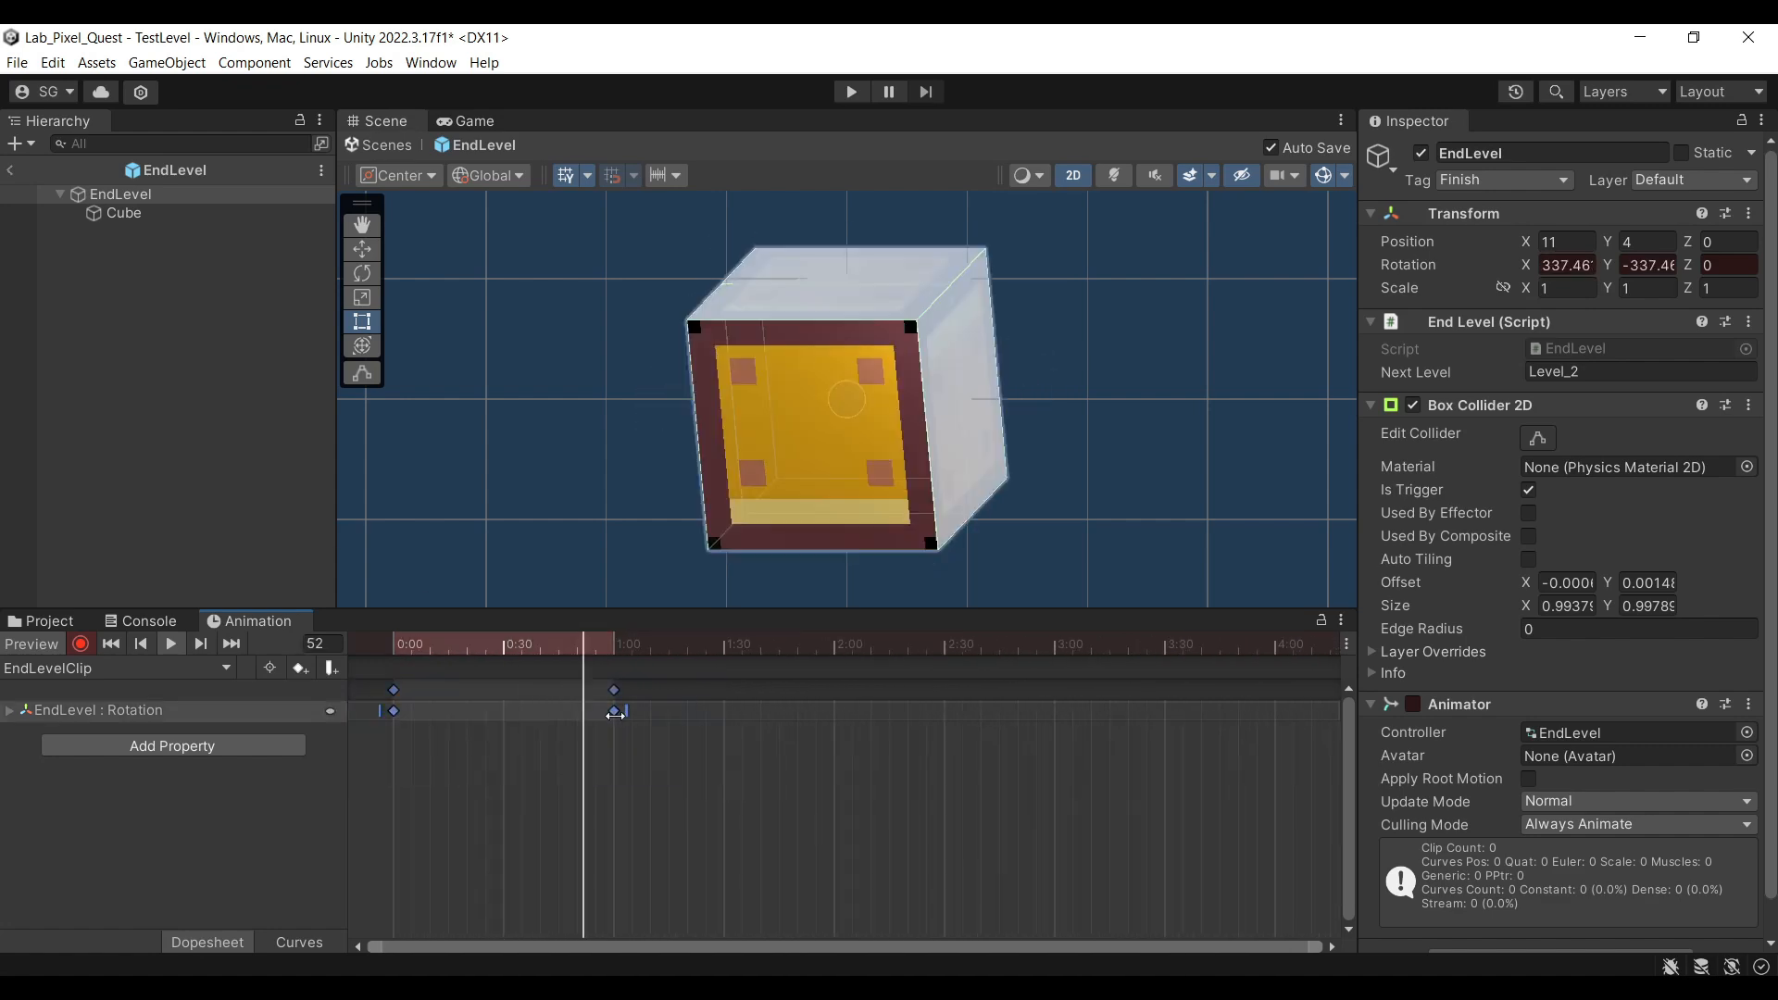
drag(629, 721, 1290, 735)
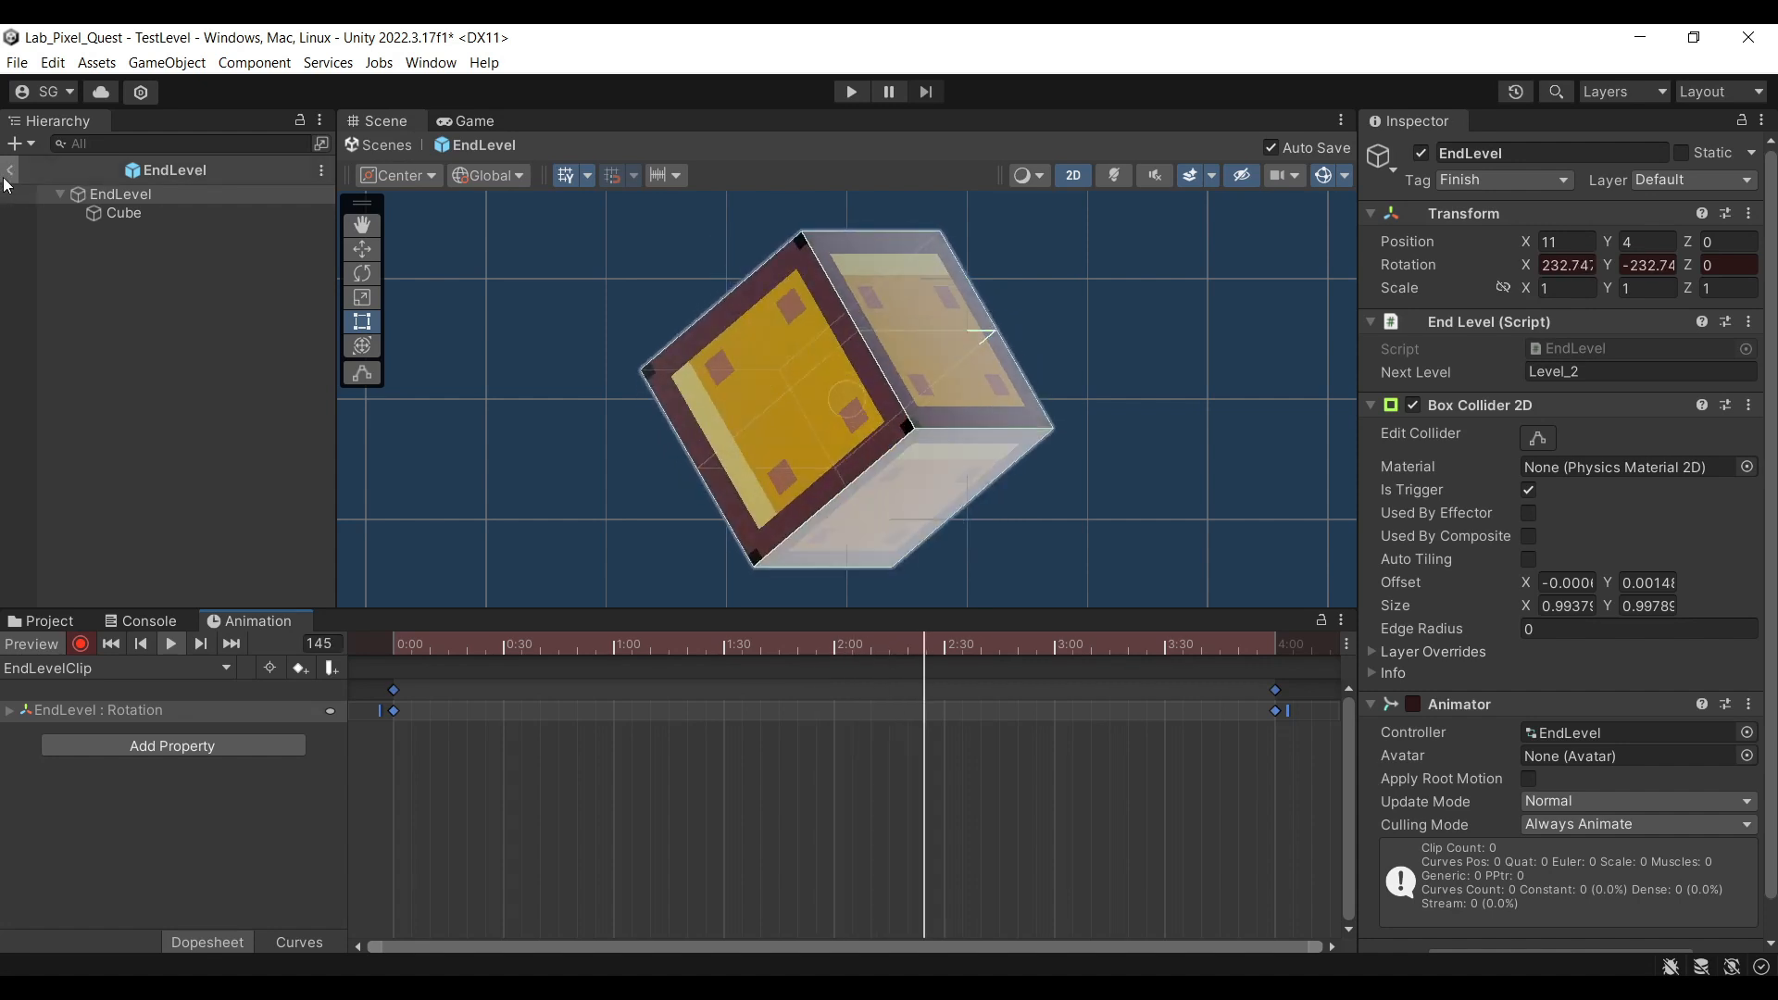
Exit the EndLevel prefab, play-test the level to check the rotating cube, and stop the game
click(9, 170)
click(851, 92)
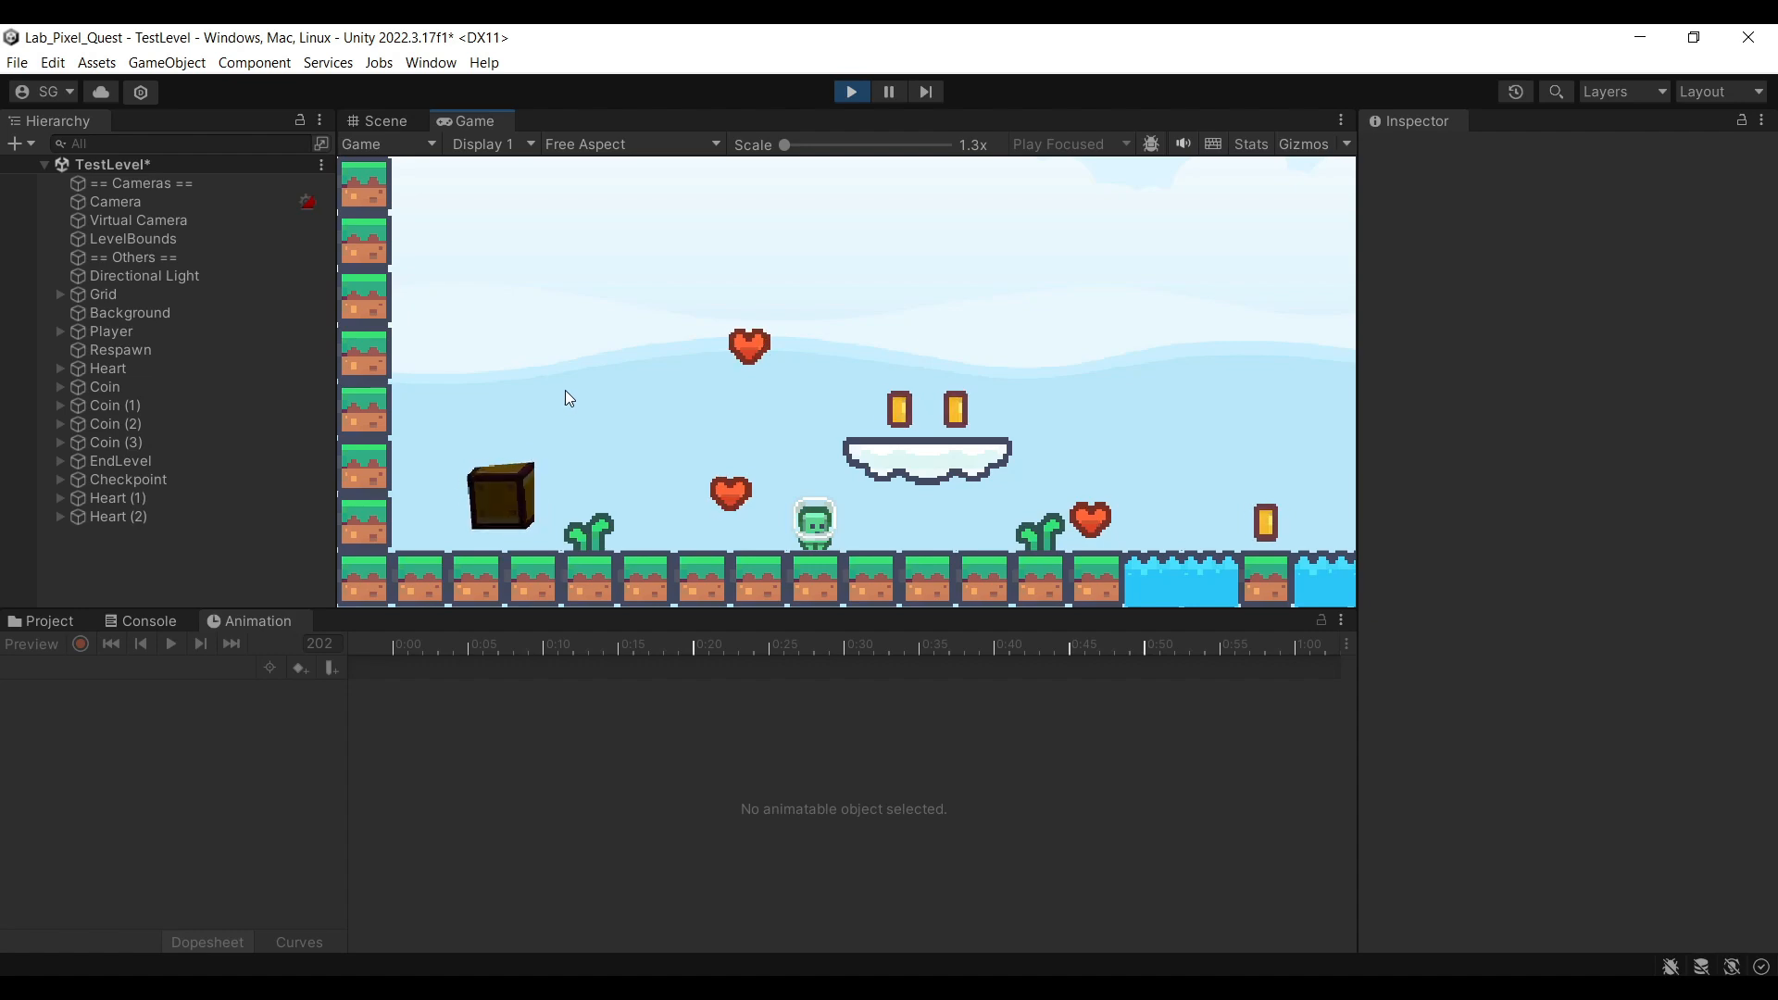
click(849, 92)
In a 3D scene view, move the EndLevel cube forward off the background to Z -1 and play-test the level
click(1074, 148)
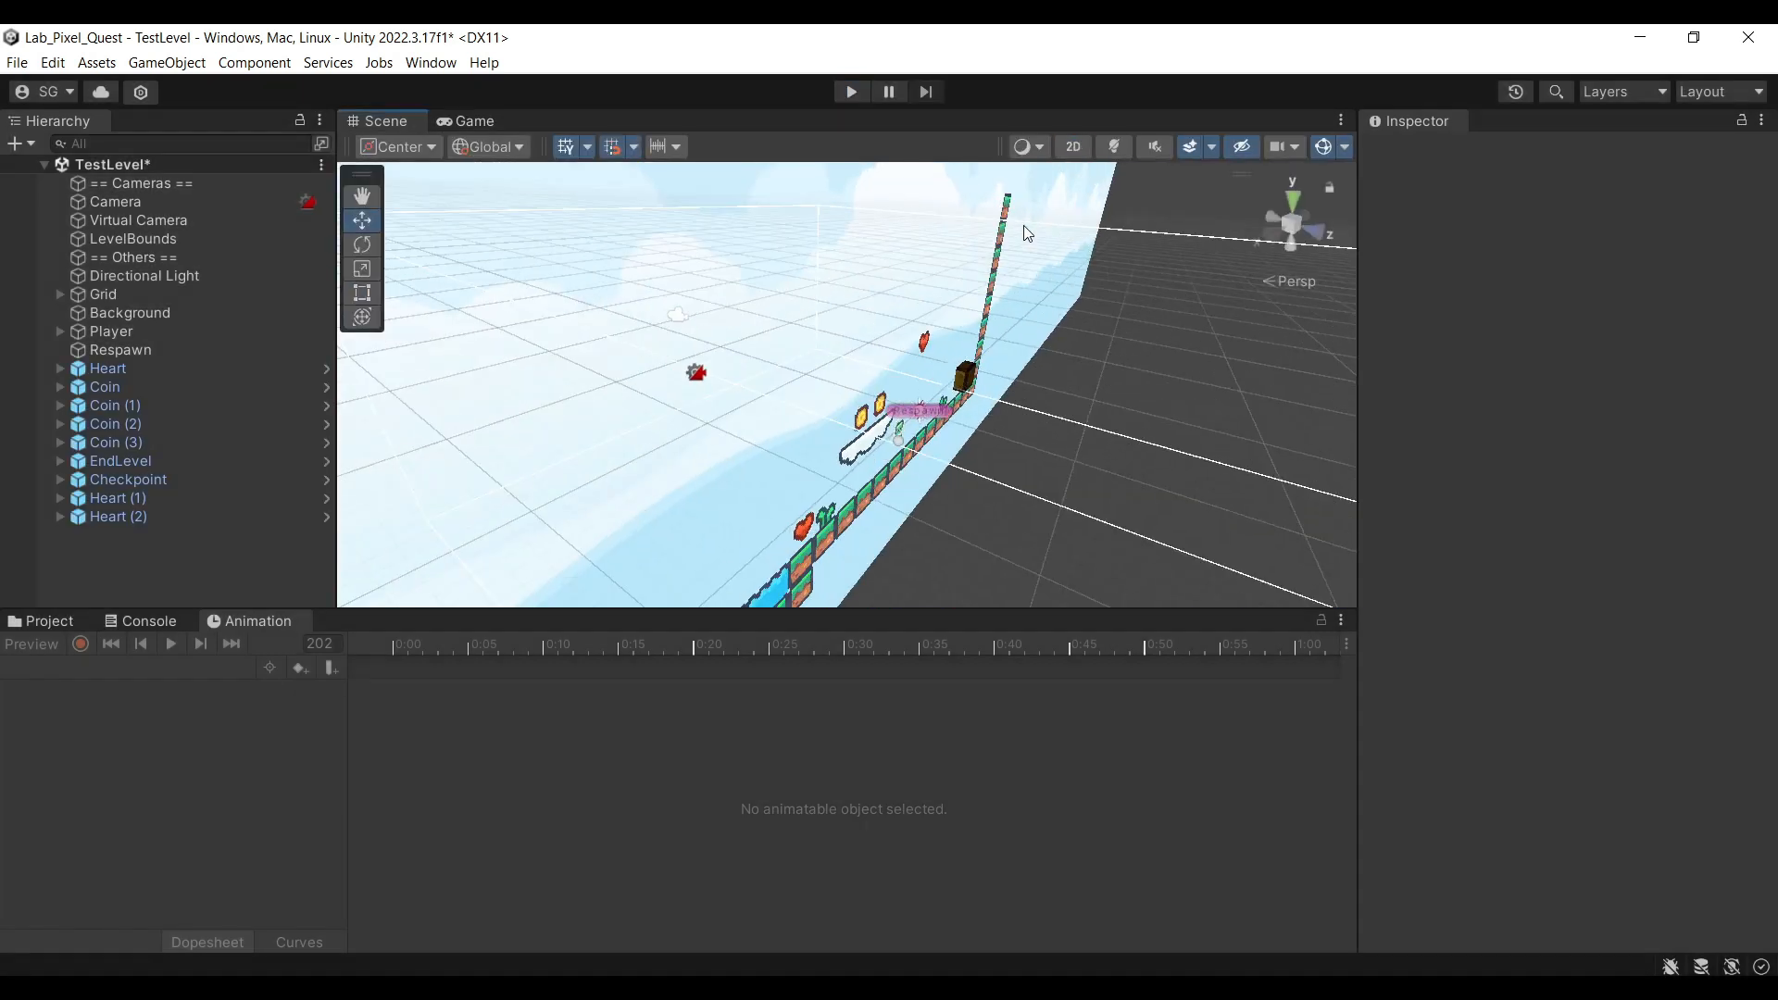
alt+drag(1026, 361, 1184, 367)
right_drag(1184, 366, 1074, 418)
click(847, 435)
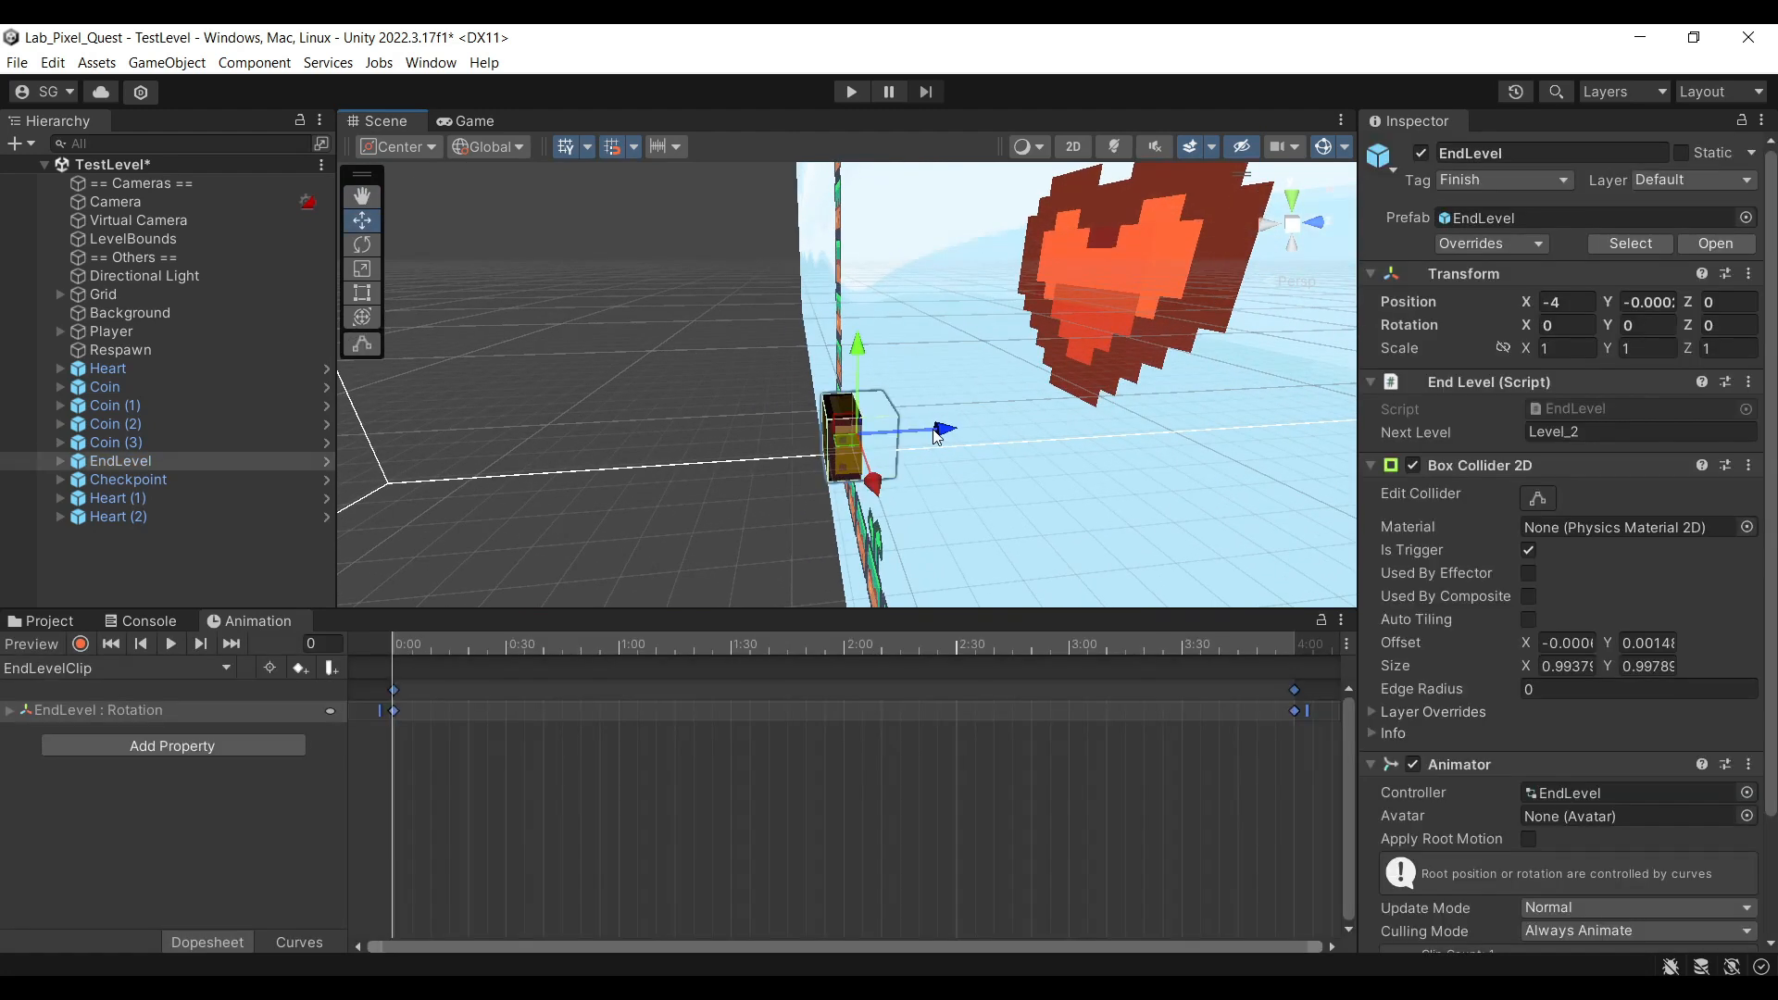
drag(938, 435, 879, 439)
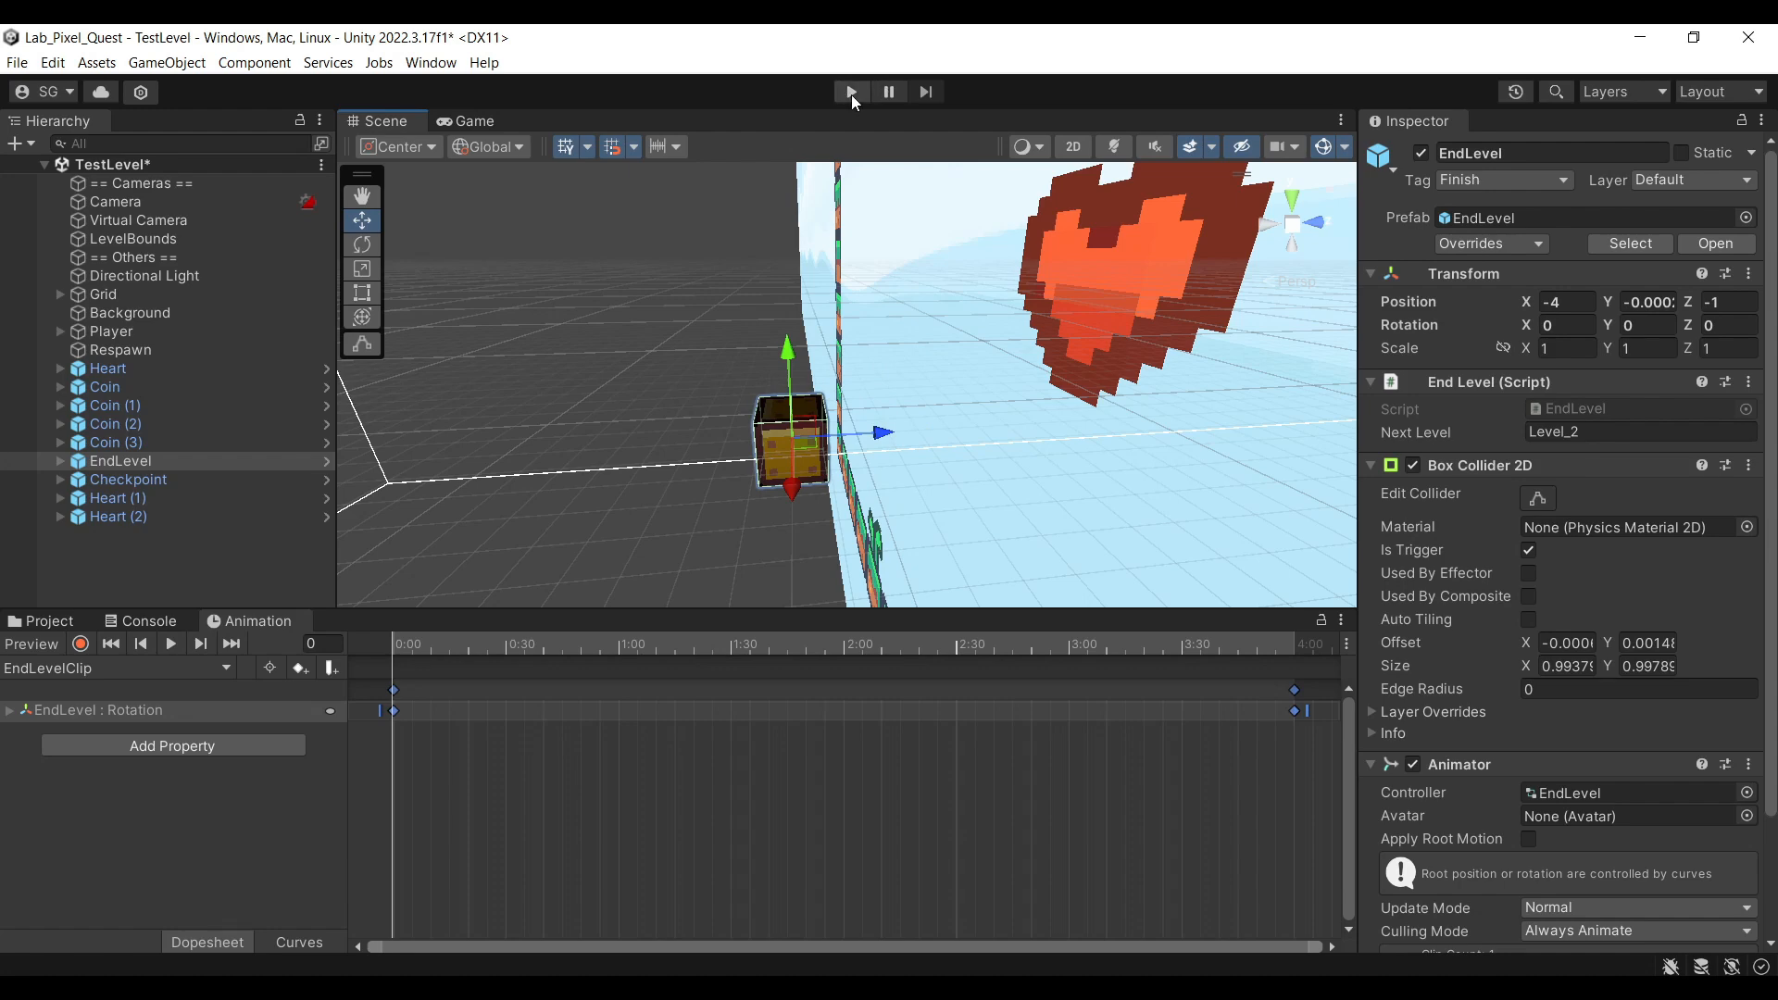
click(851, 92)
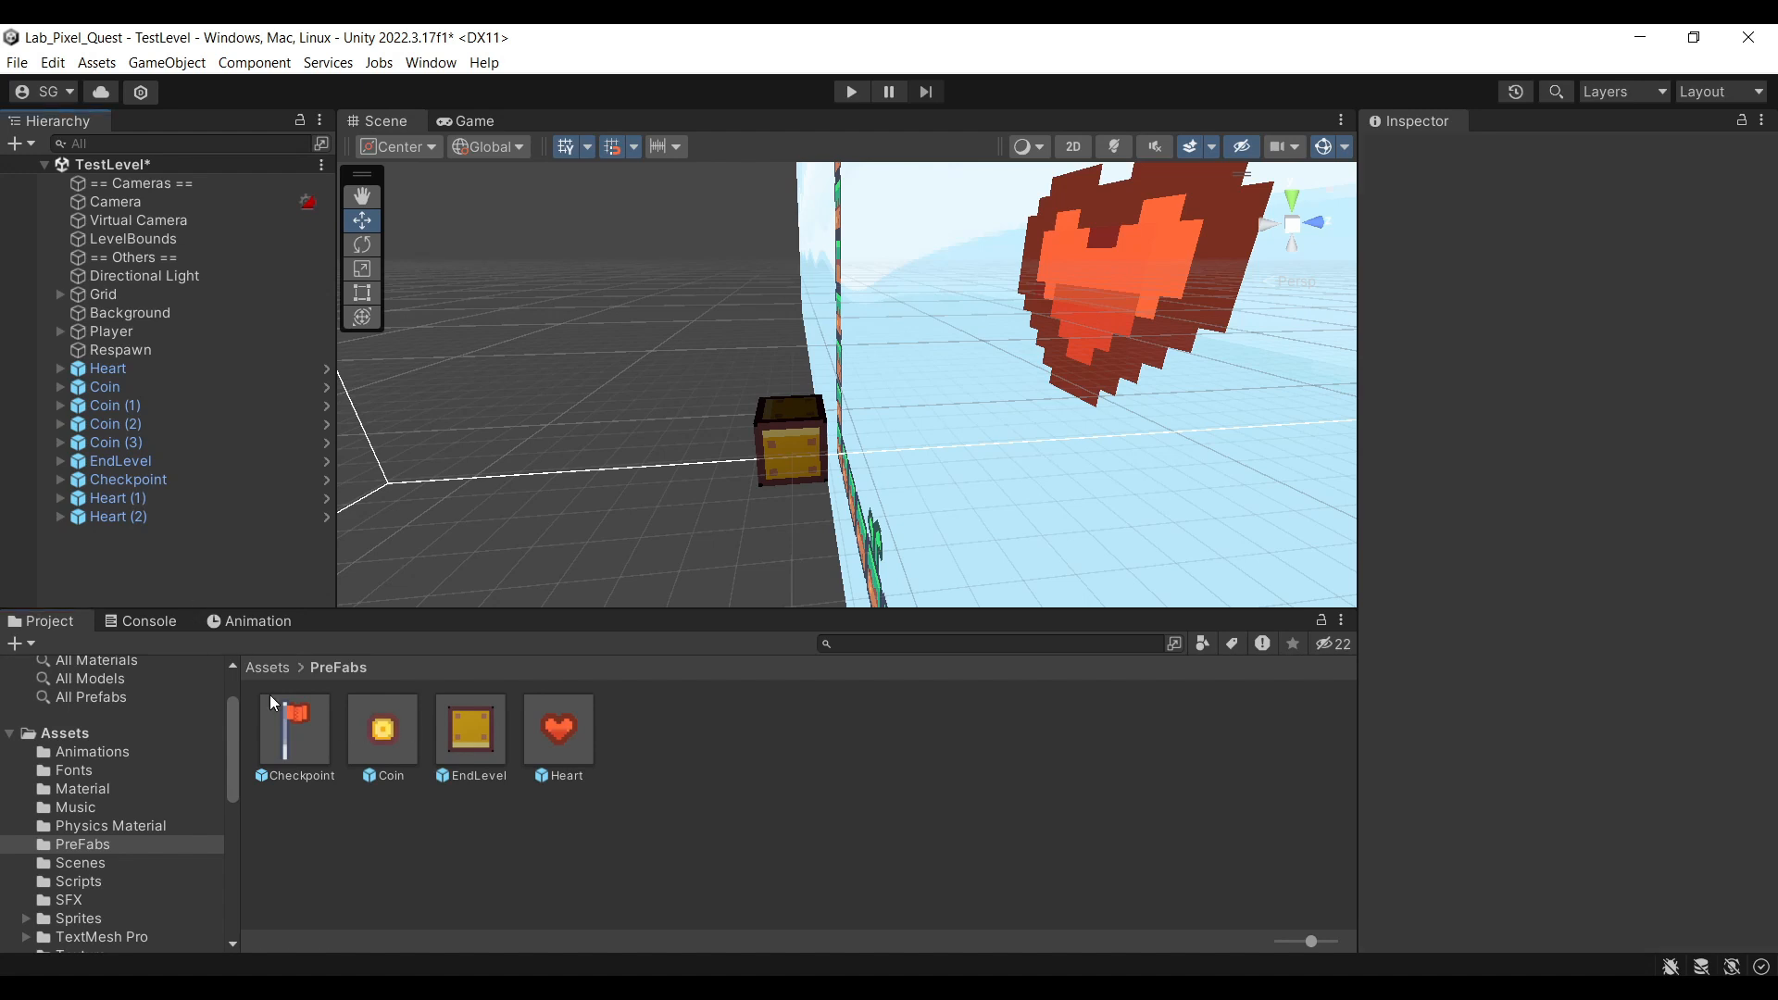
Open the Checkpoint prefab and create an Animator Controller named Checkpoint in the Animations folder
double_click(289, 722)
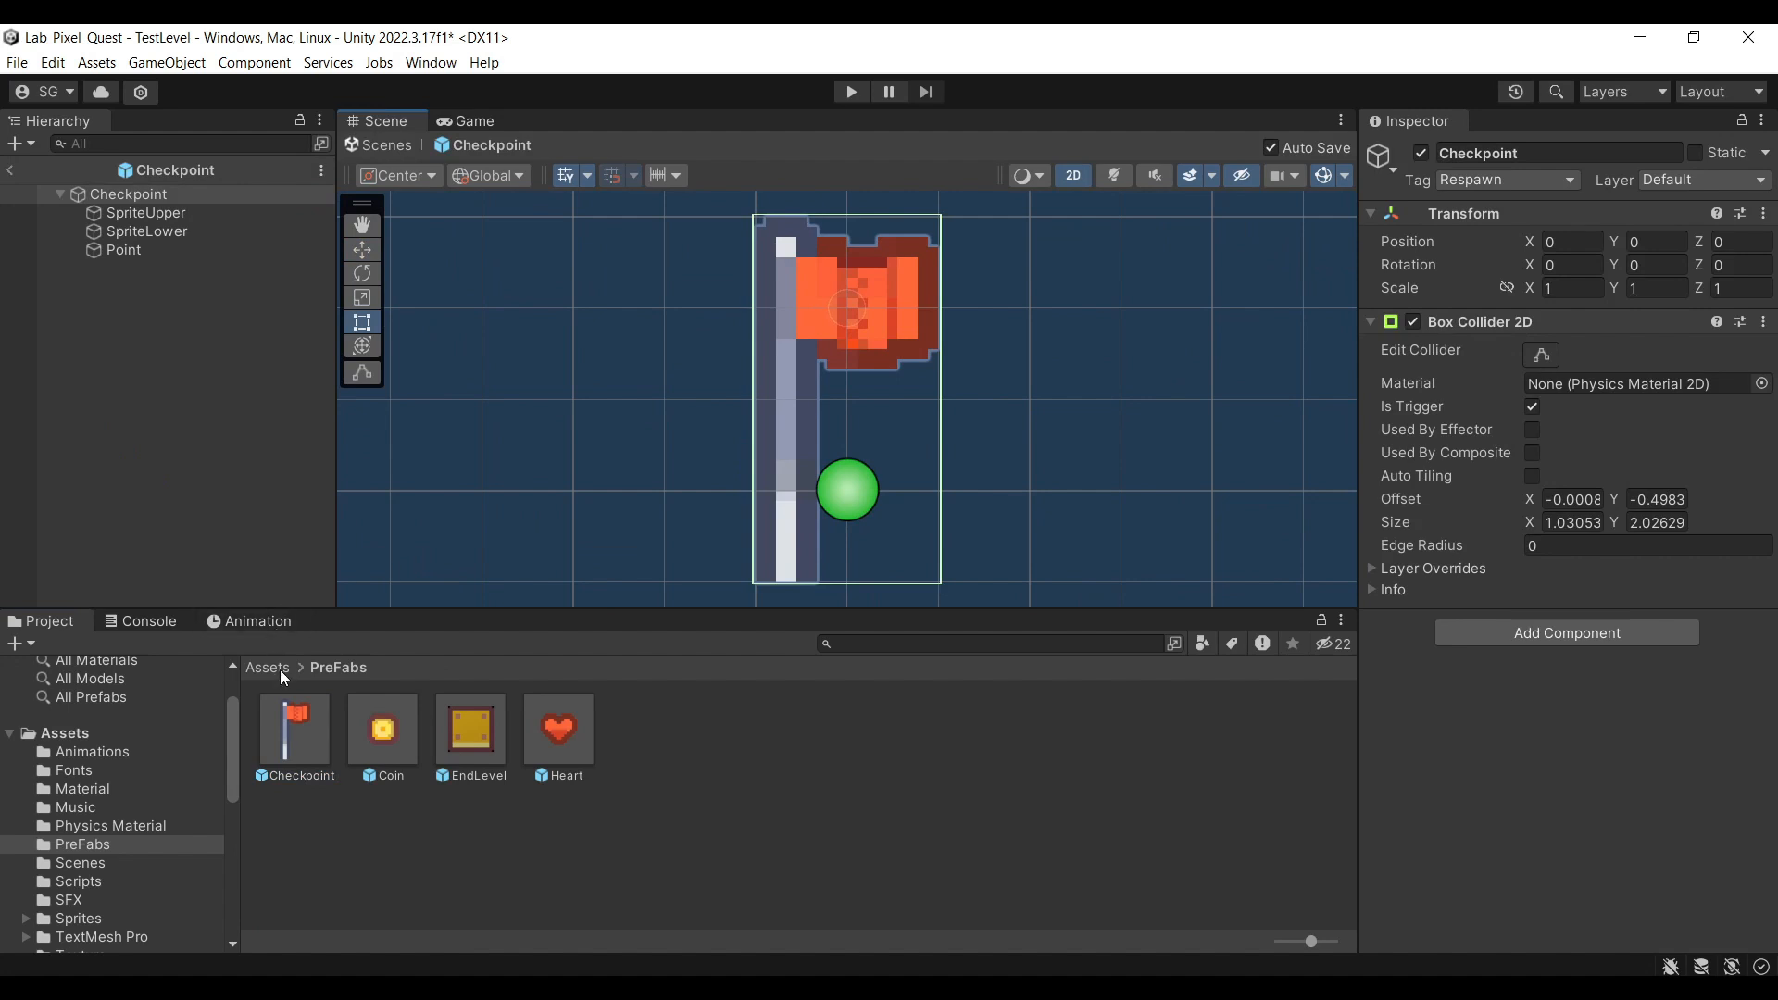
click(278, 669)
double_click(316, 730)
right_click(986, 774)
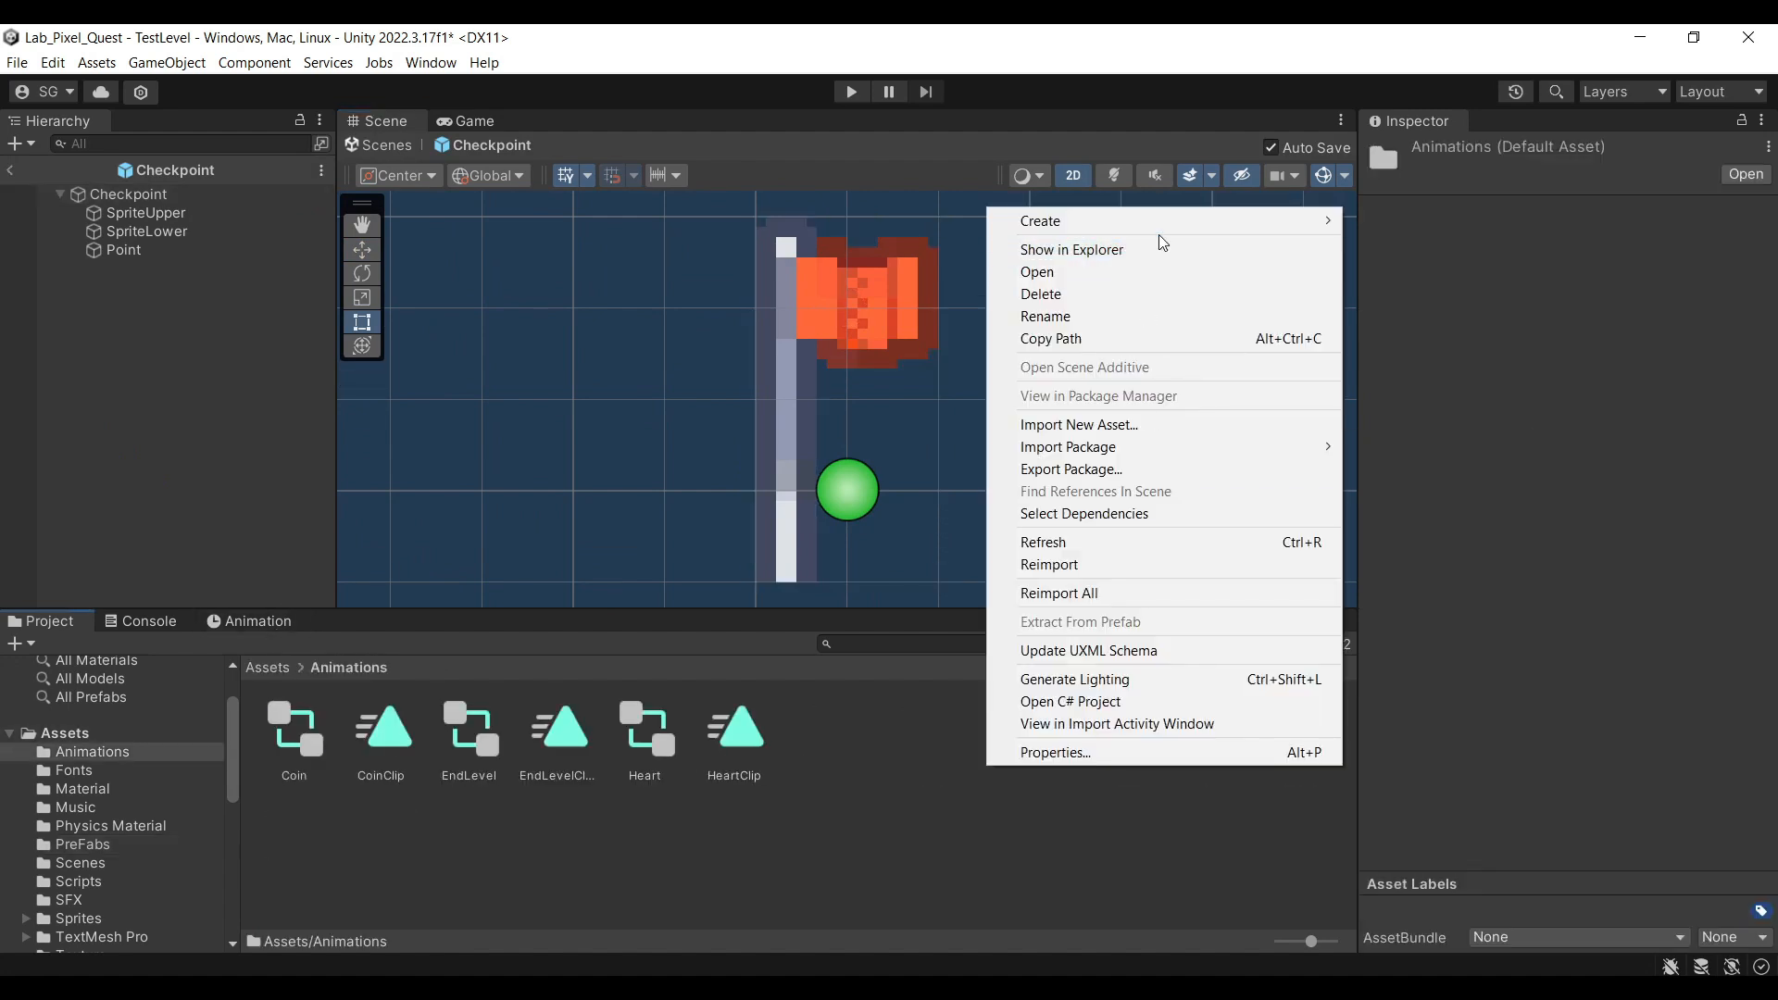
mouse_move(1185, 224)
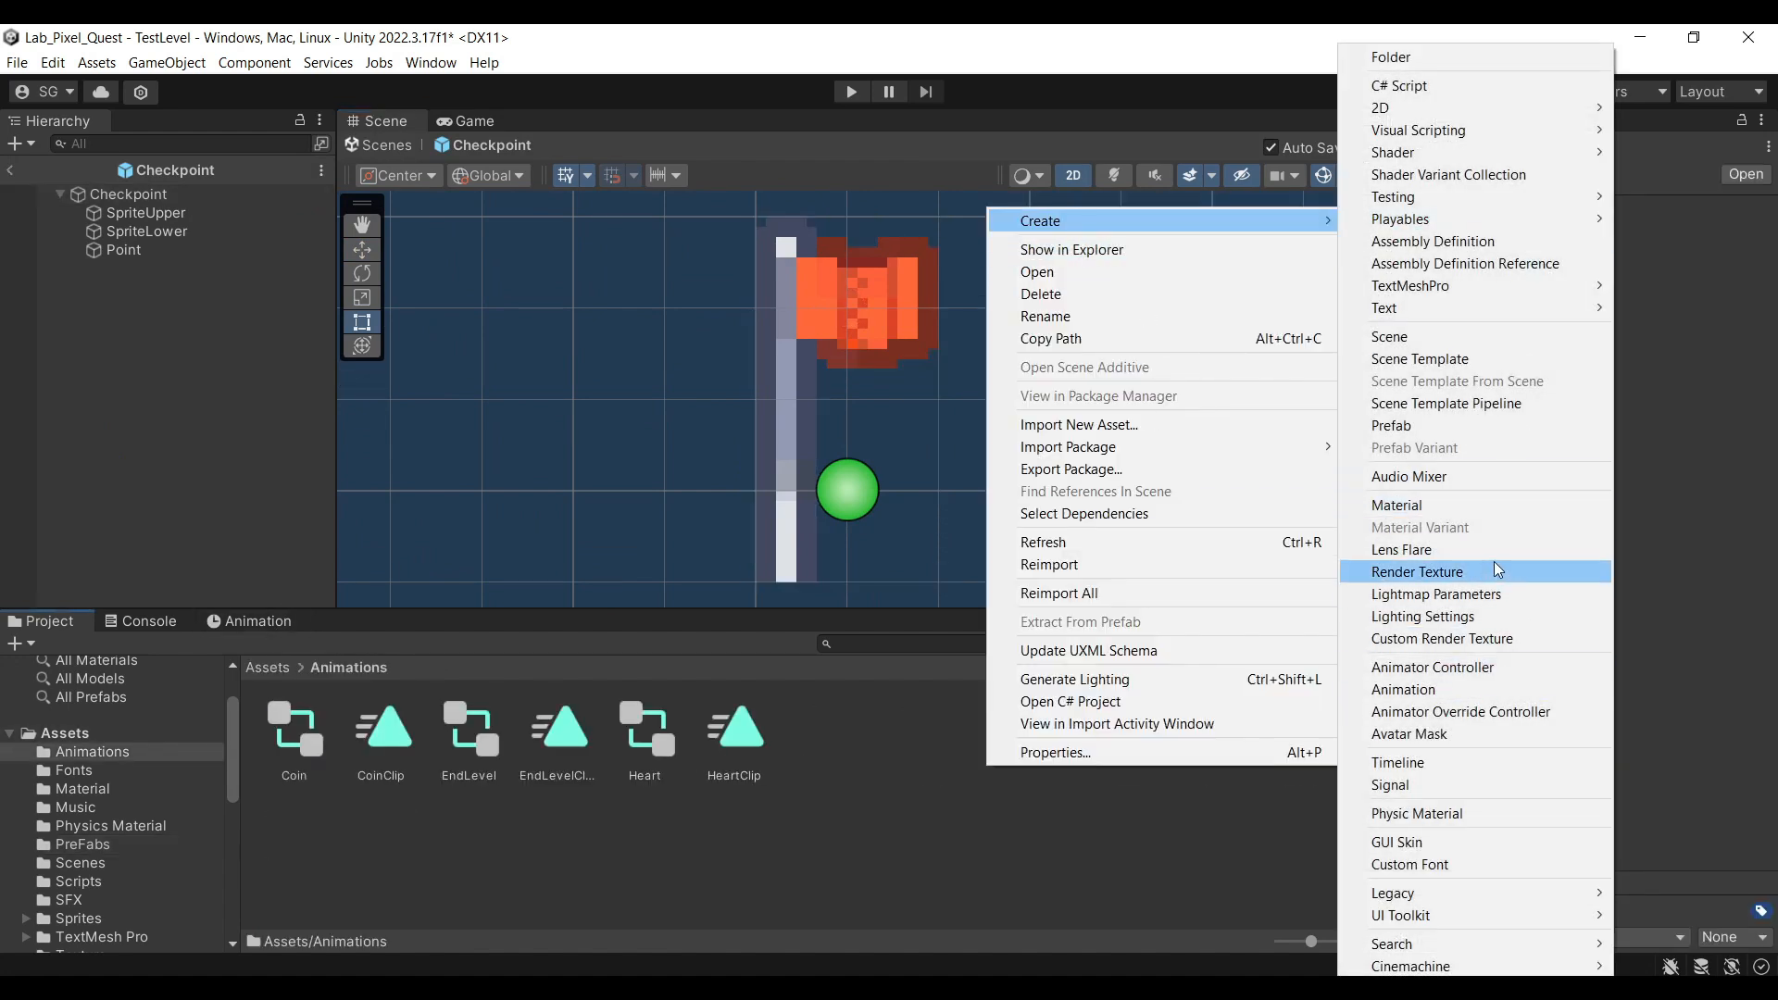
click(1481, 665)
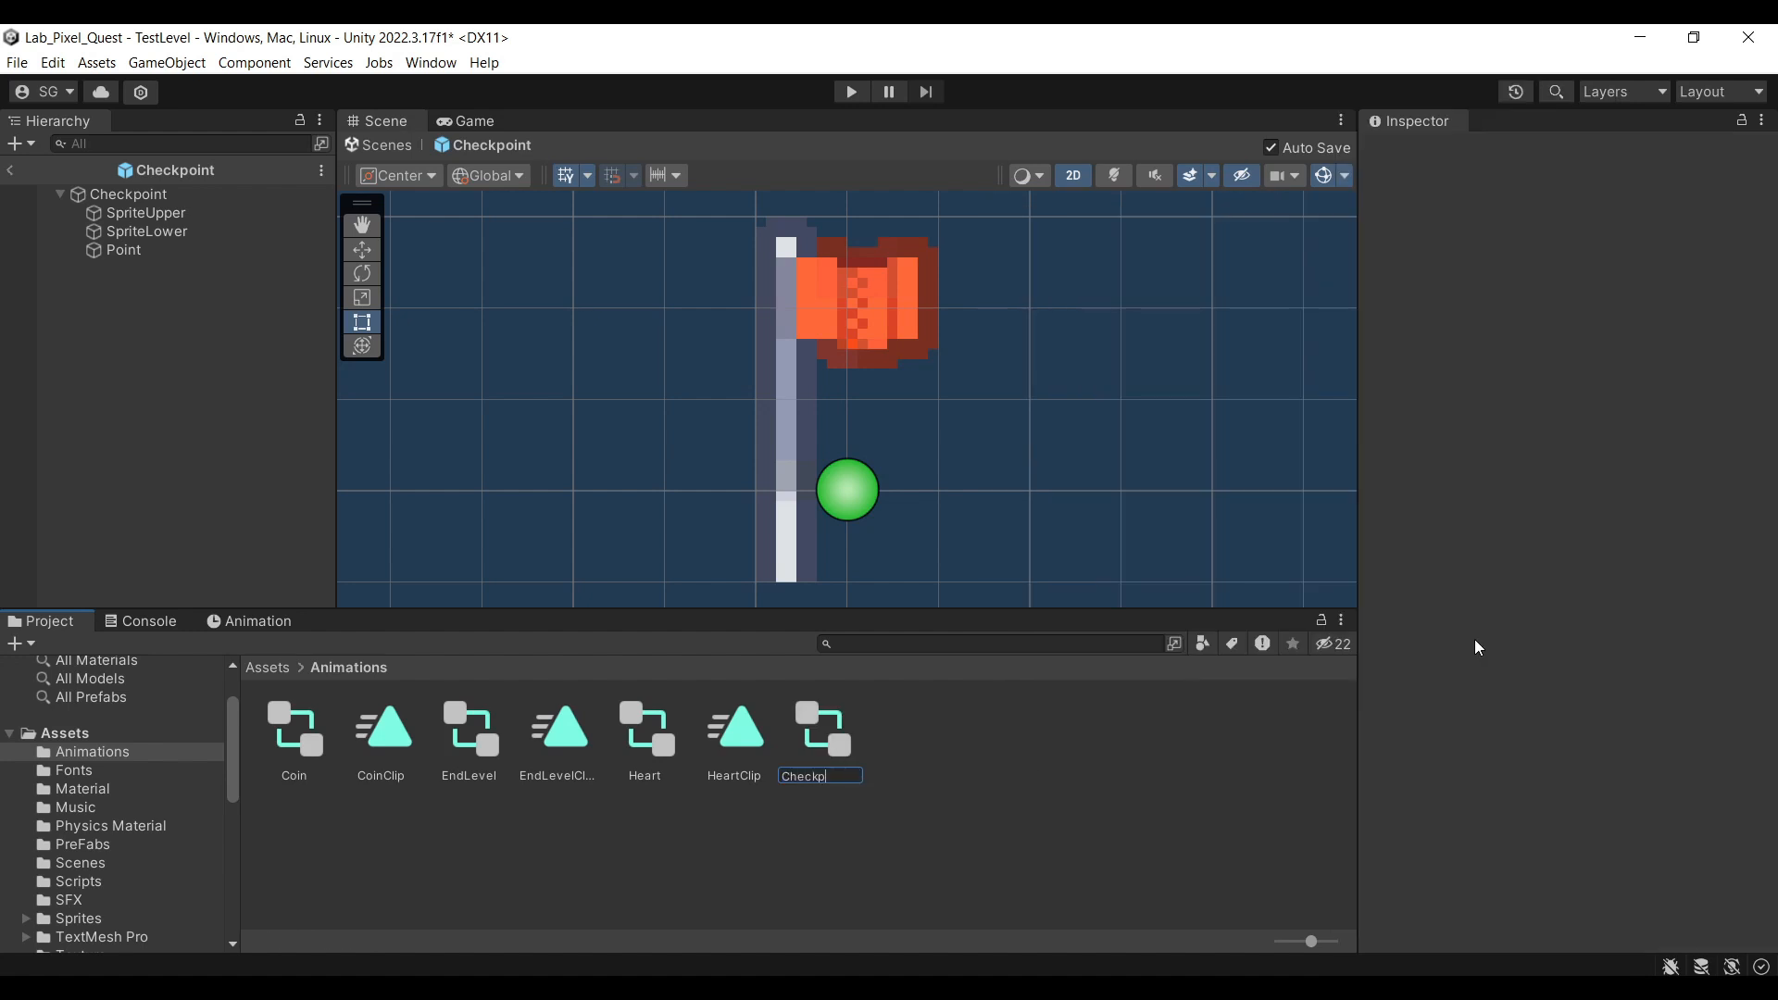
key(Return)
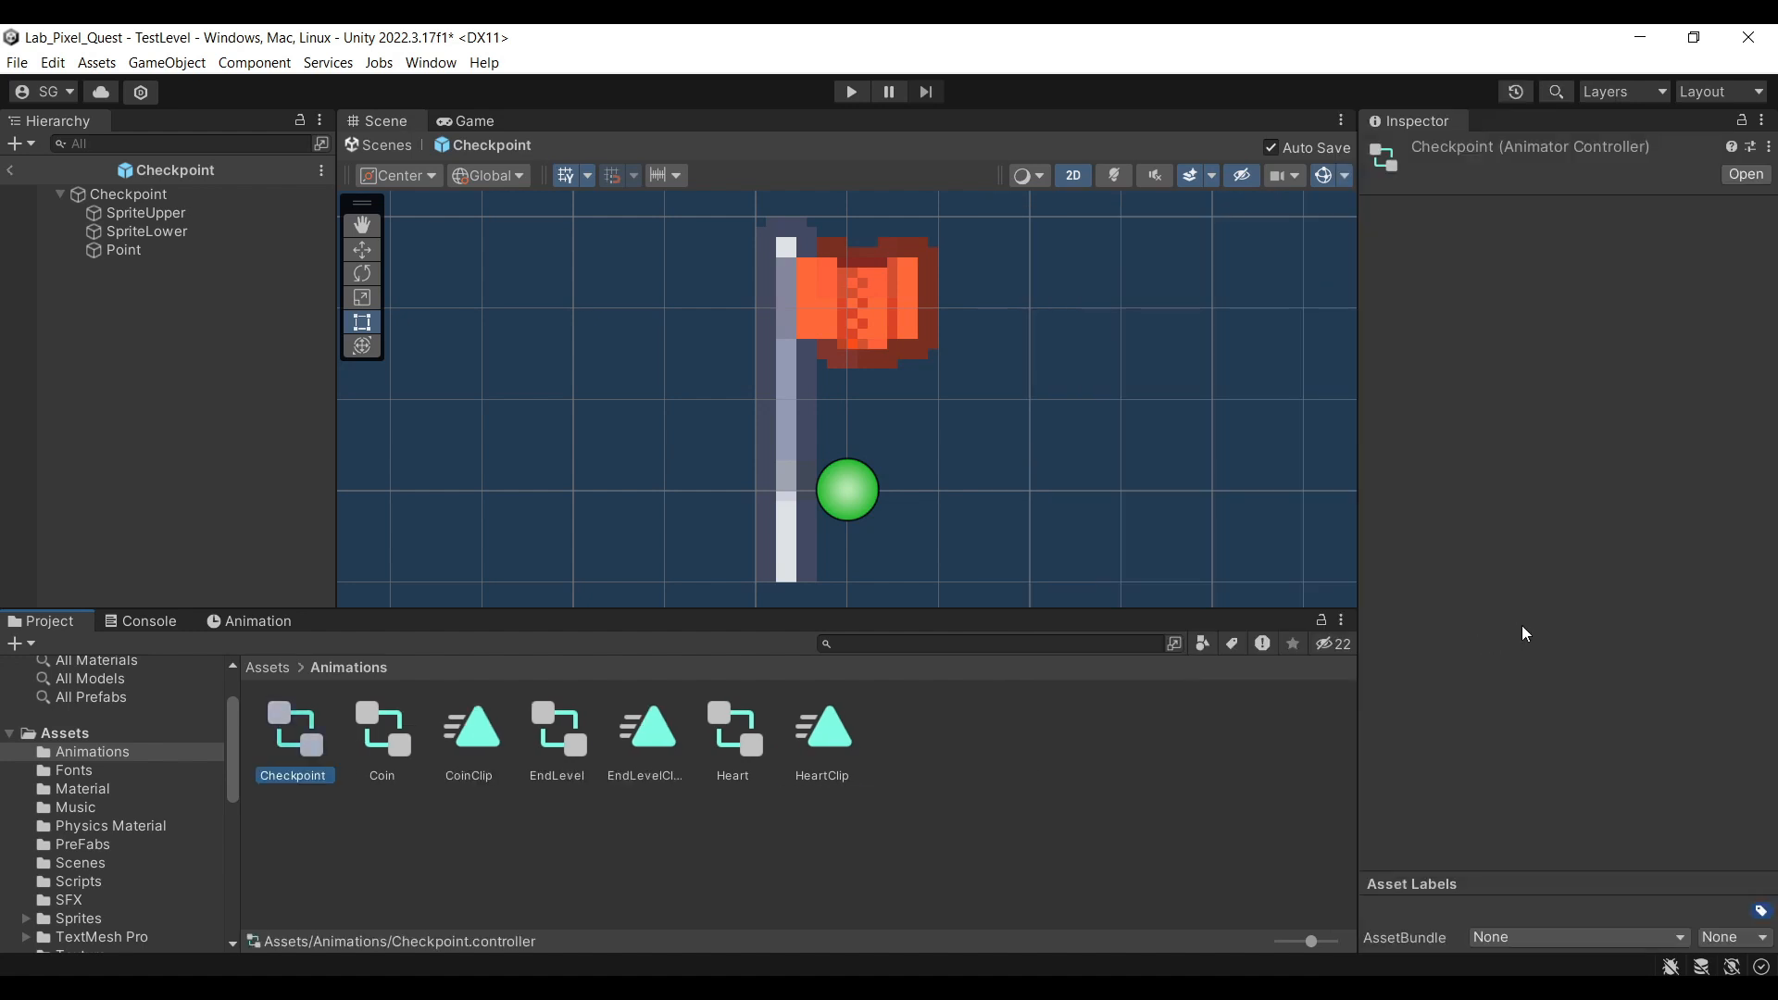
Add an Animator component to the root Checkpoint object and assign the Checkpoint controller to it
click(121, 193)
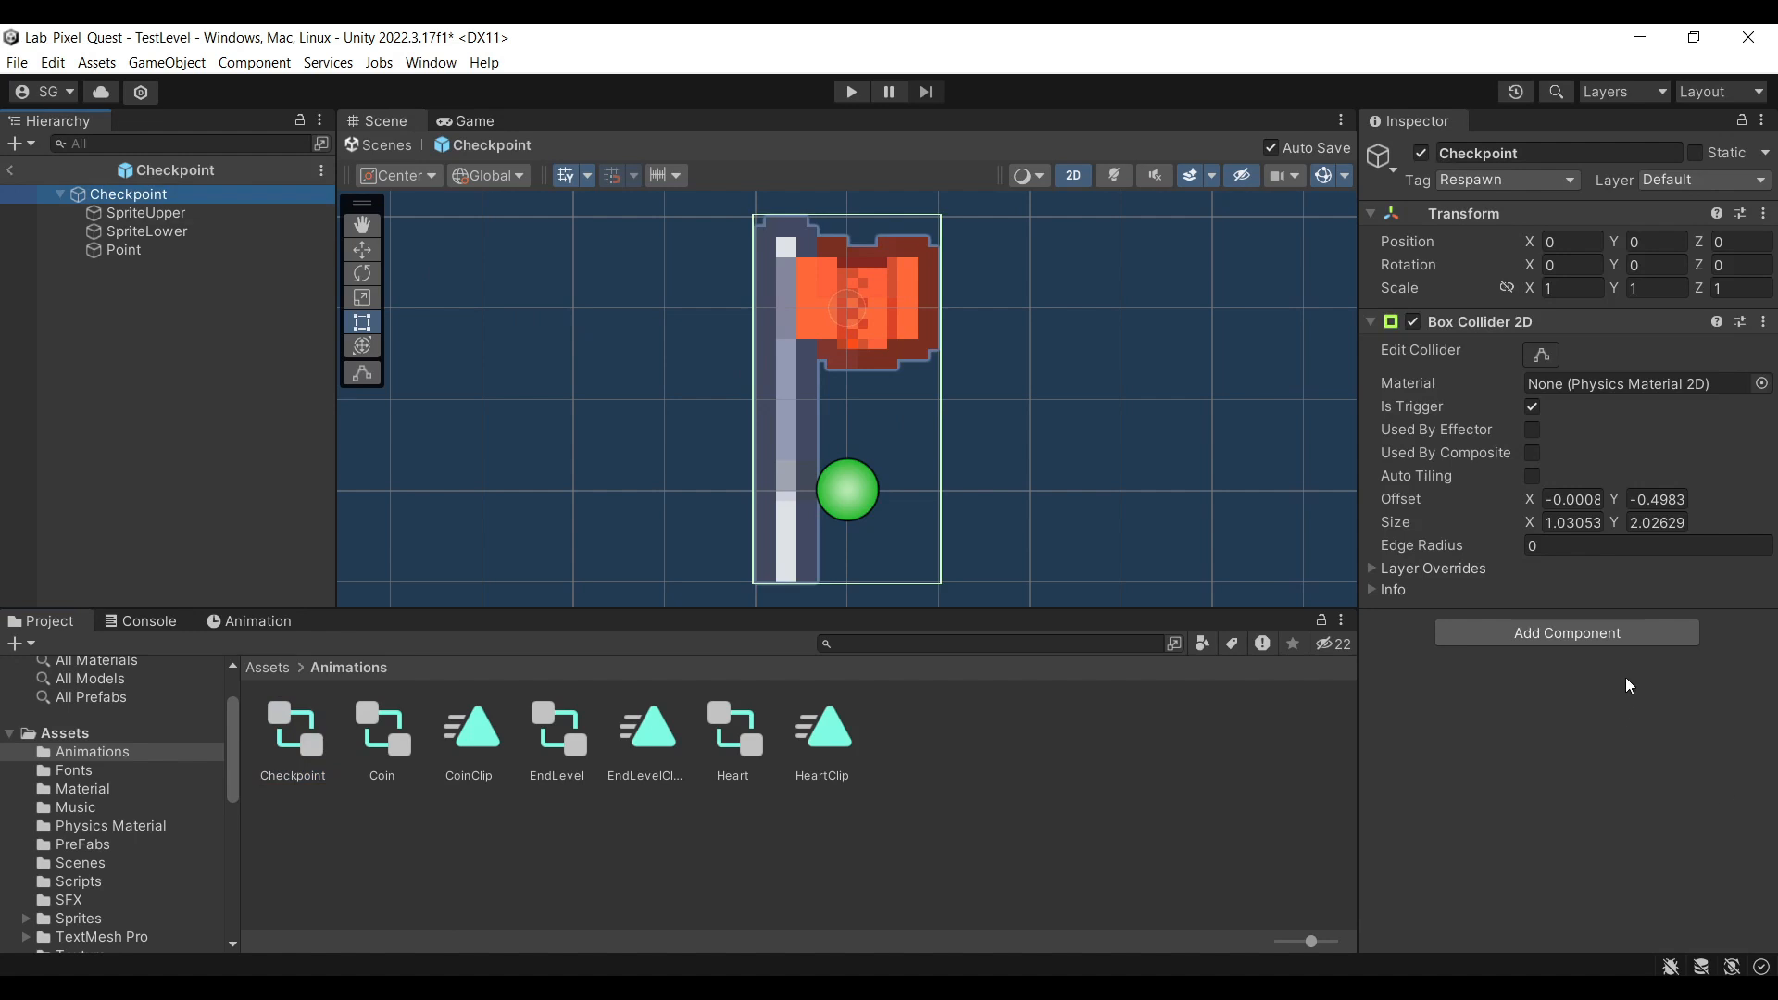
click(1634, 634)
key(Down)
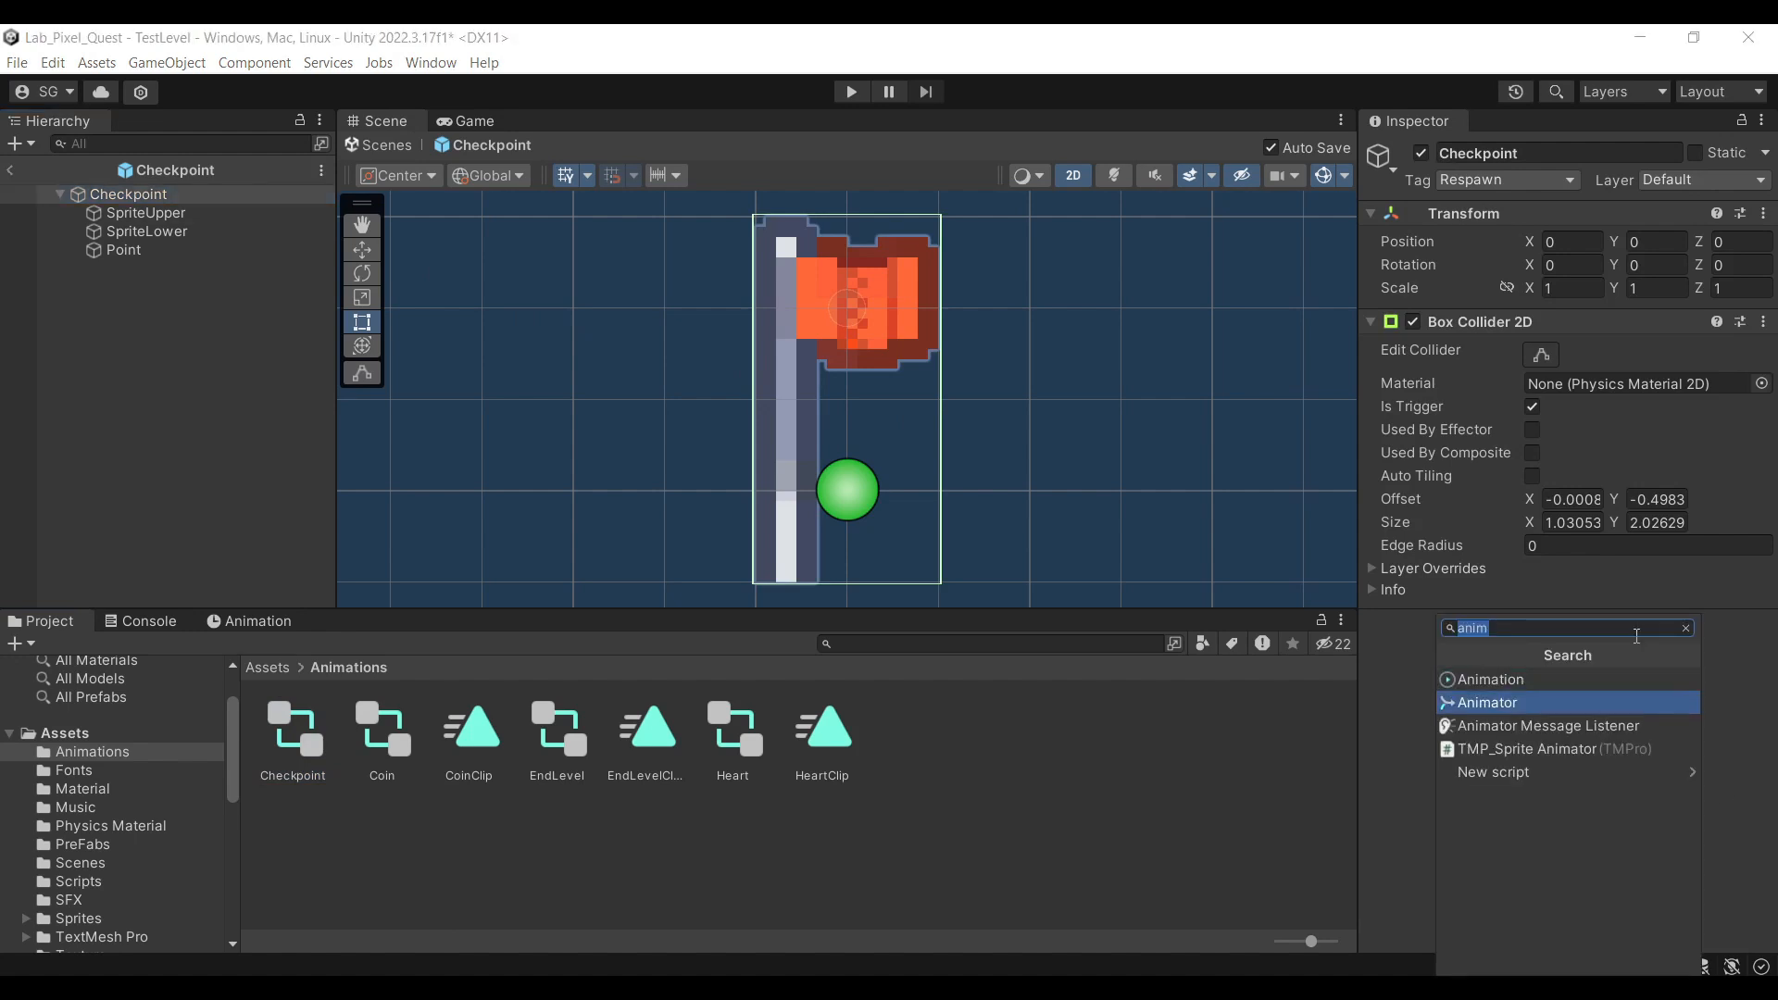
key(Return)
drag(293, 732, 1555, 652)
Create an animation clip named CheckpointClip for the Checkpoint object in the Animations folder
click(260, 621)
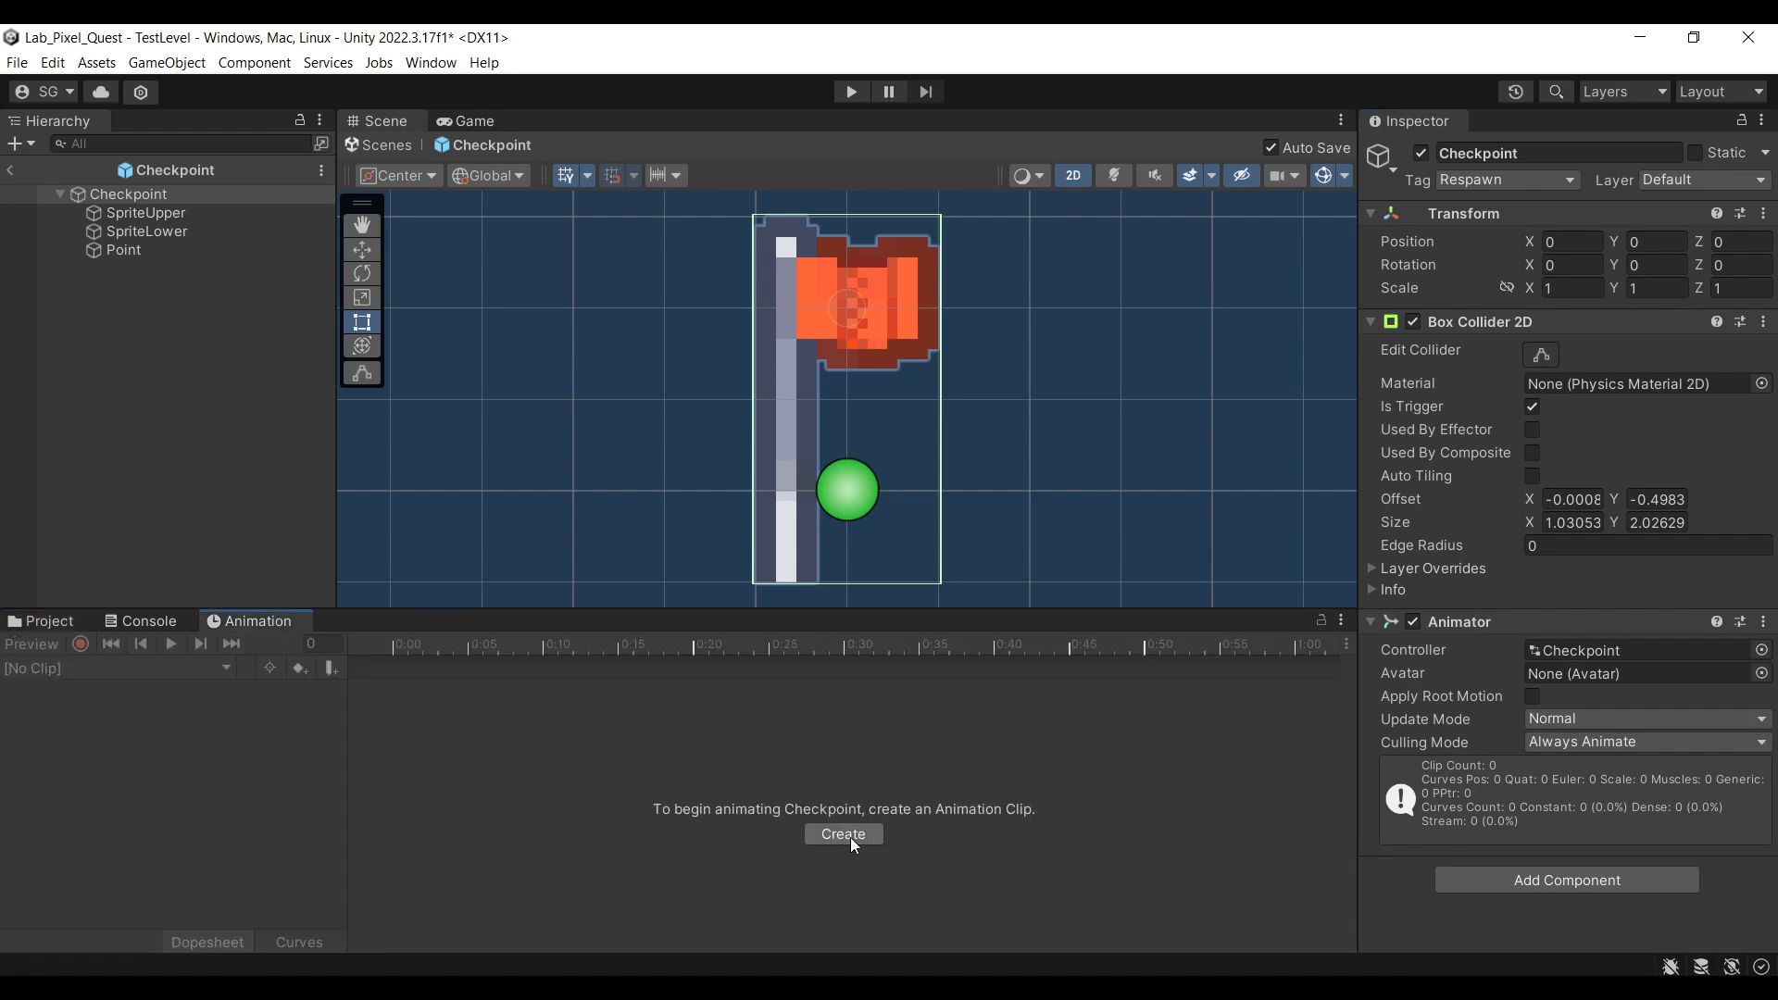
click(857, 837)
text(Chec)
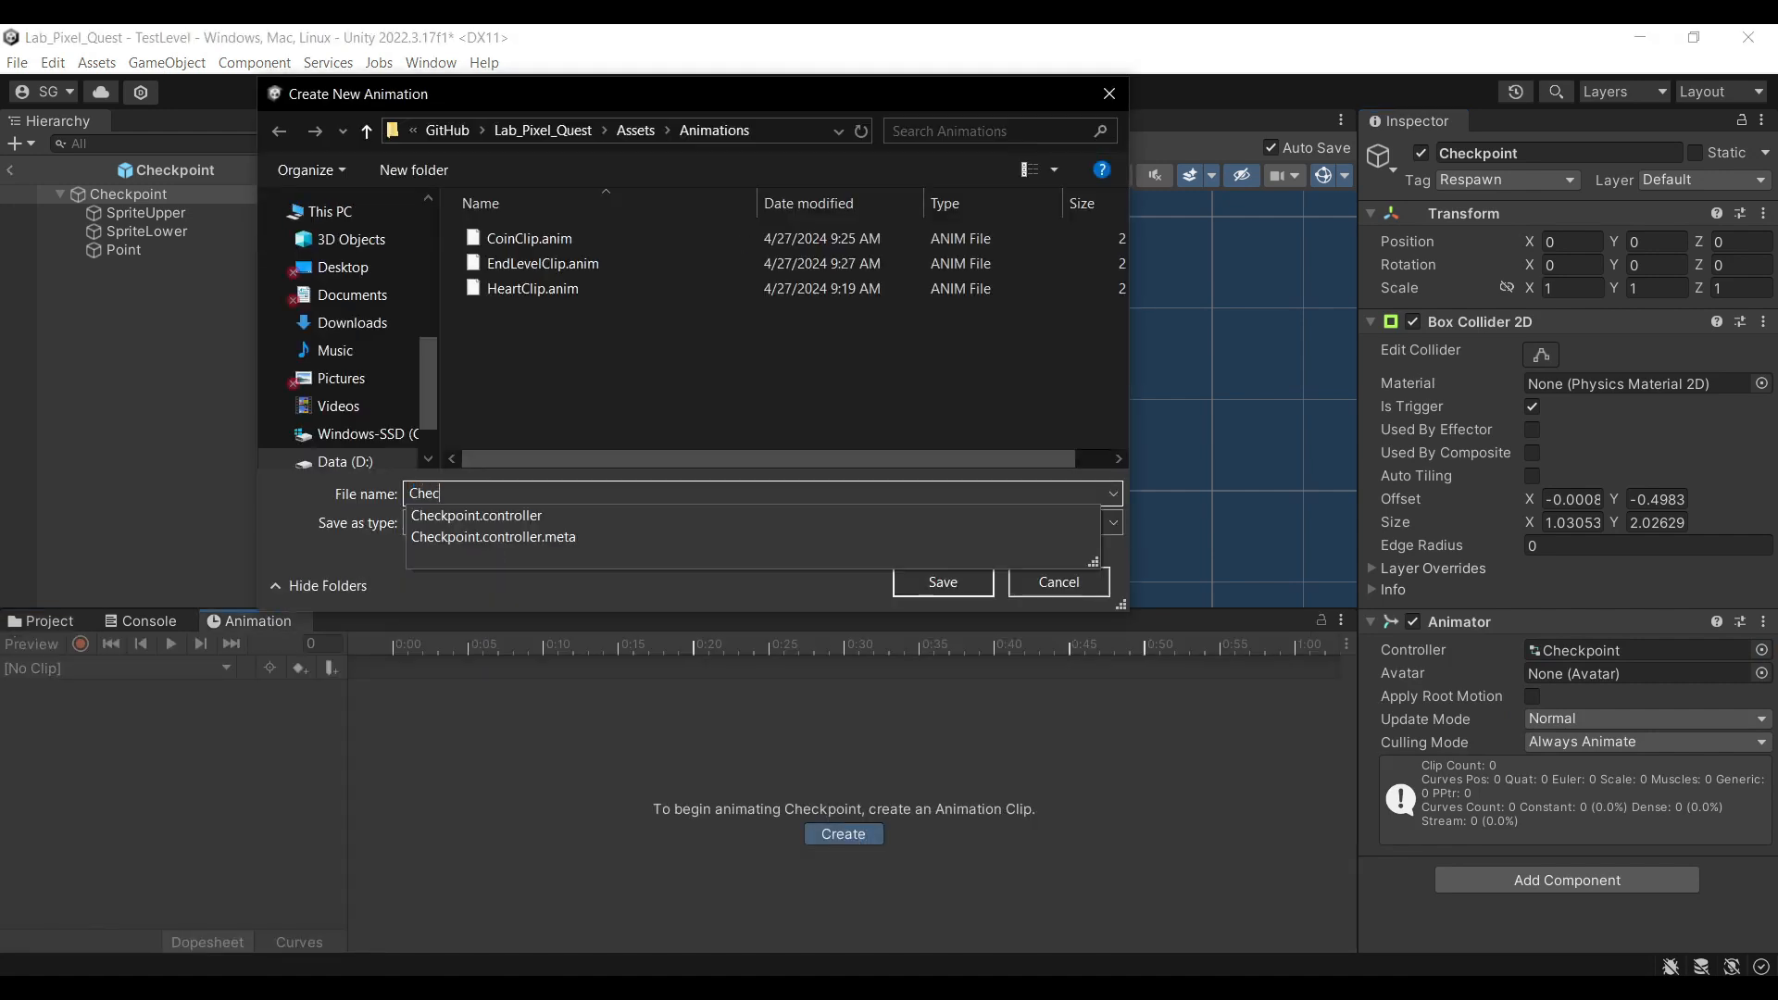
text(kpointCl)
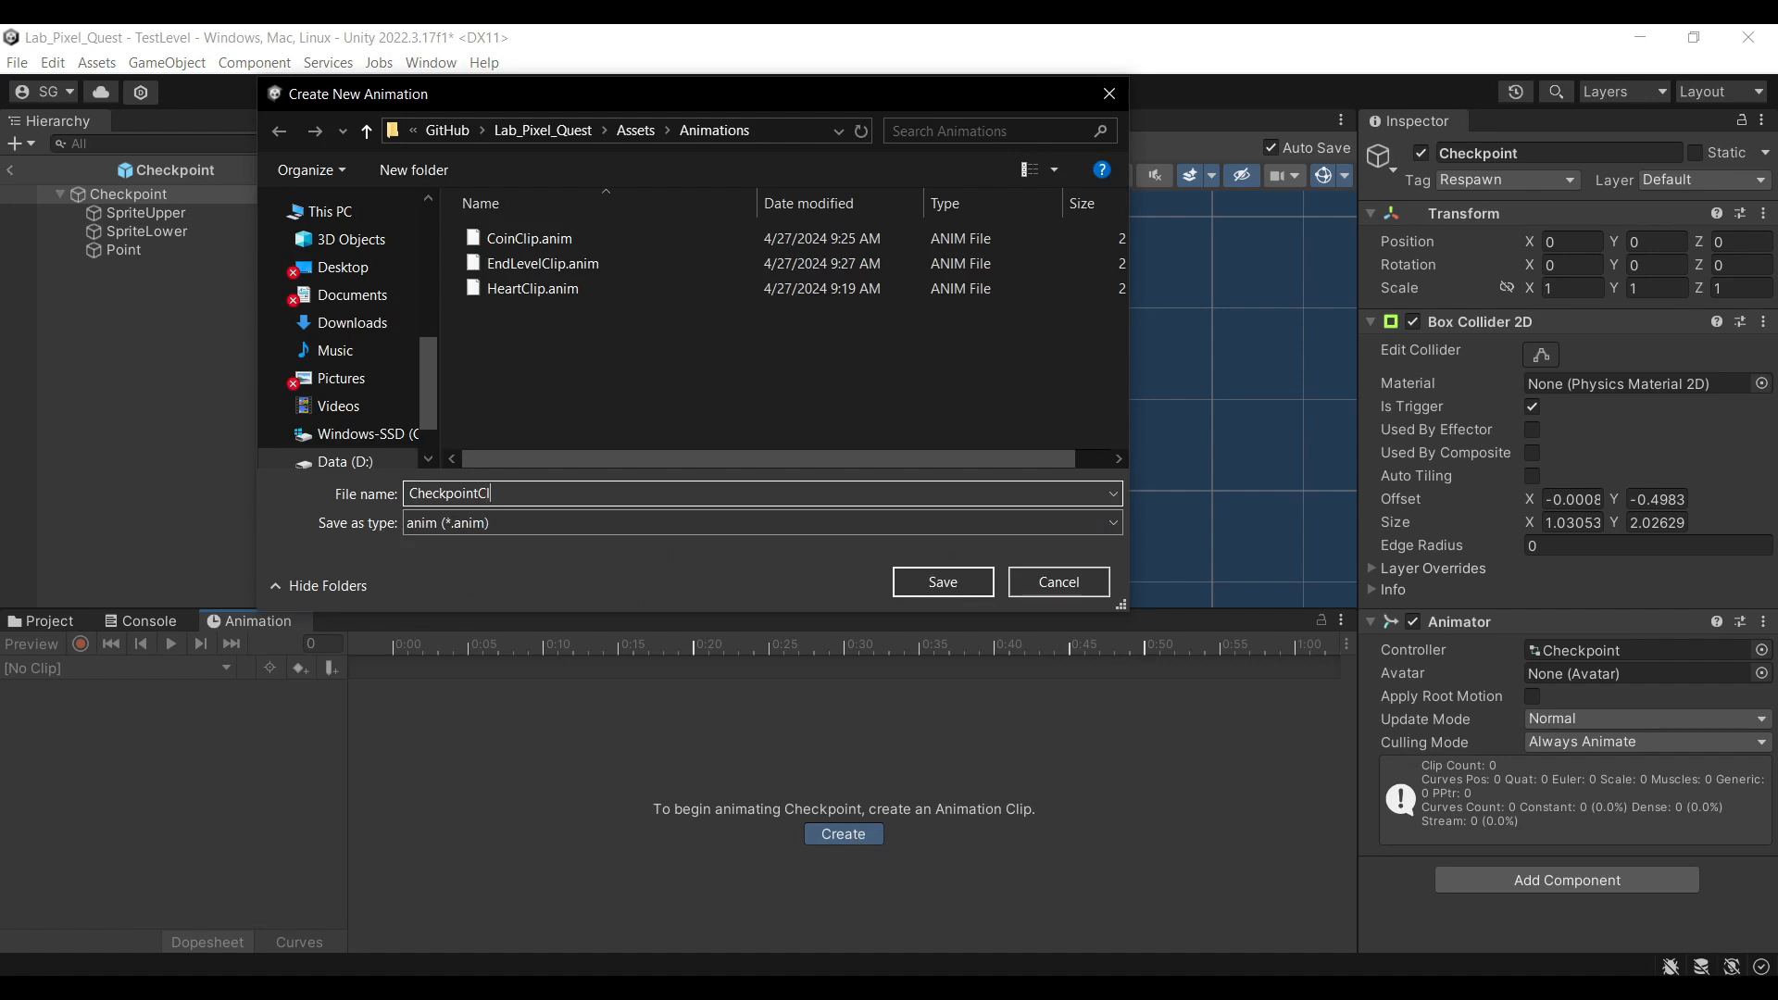
text(ip)
key(Return)
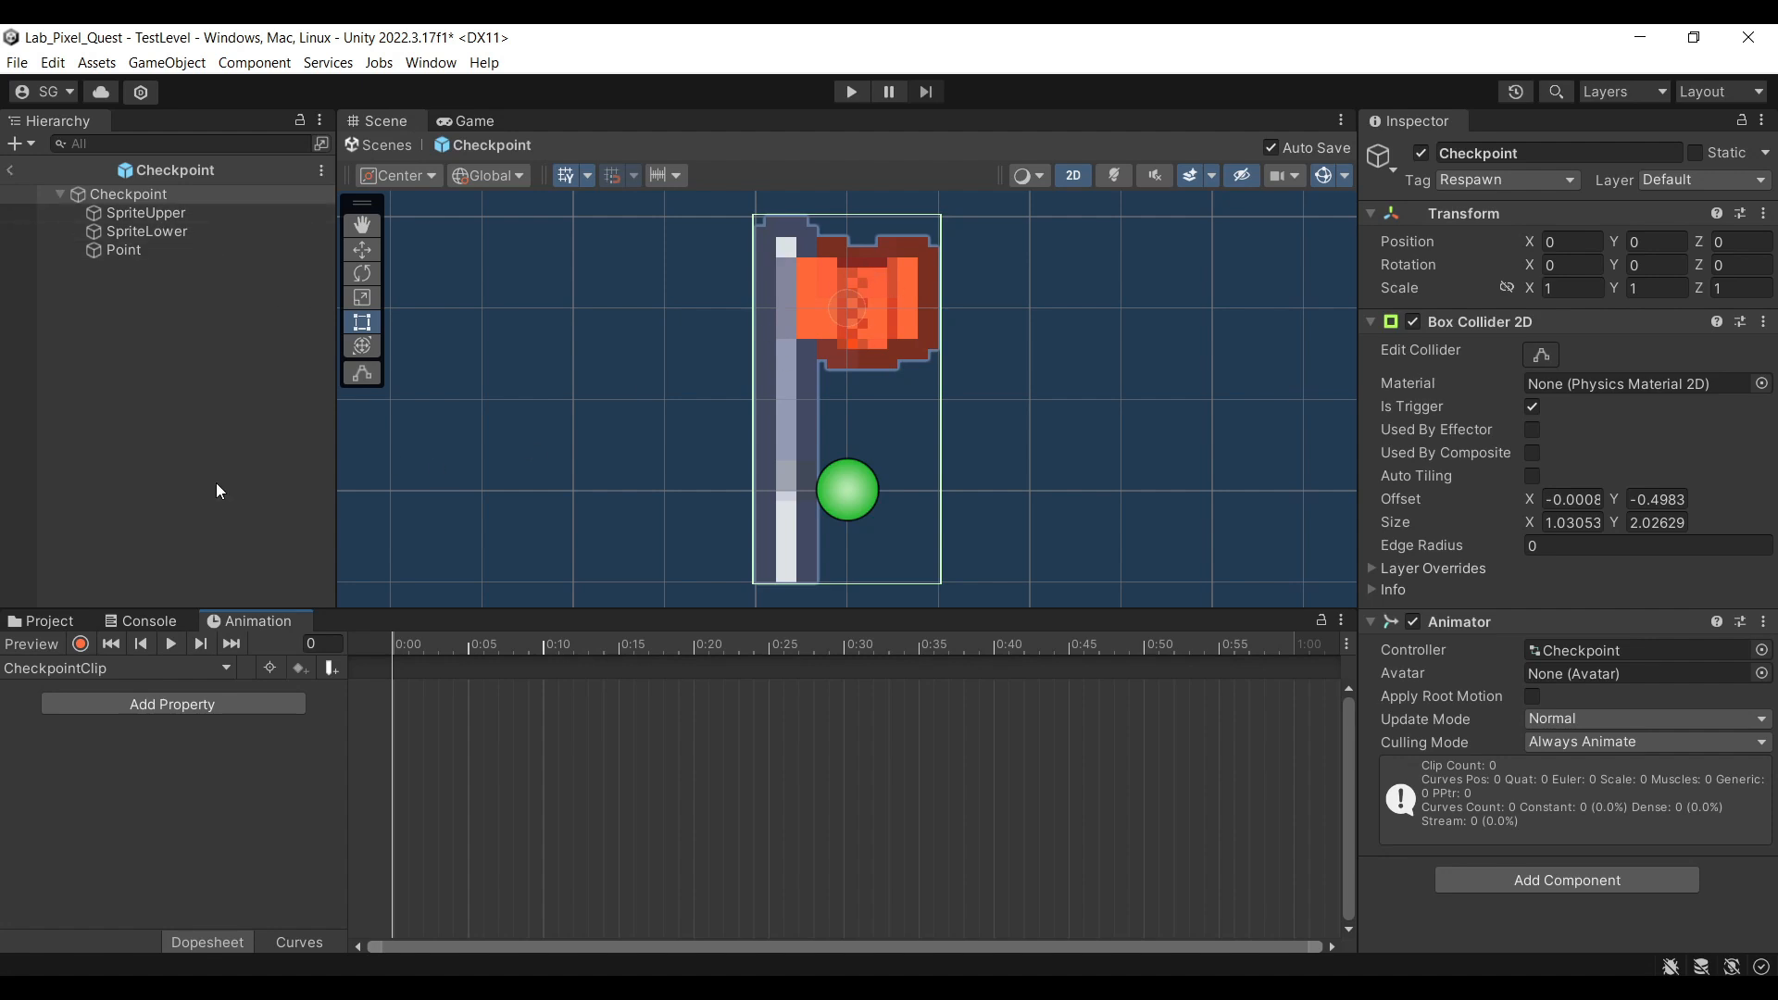
Start recording CheckpointClip and key SpriteUpper's sprite as Spritesheet_112 at frame 30
click(78, 644)
click(192, 215)
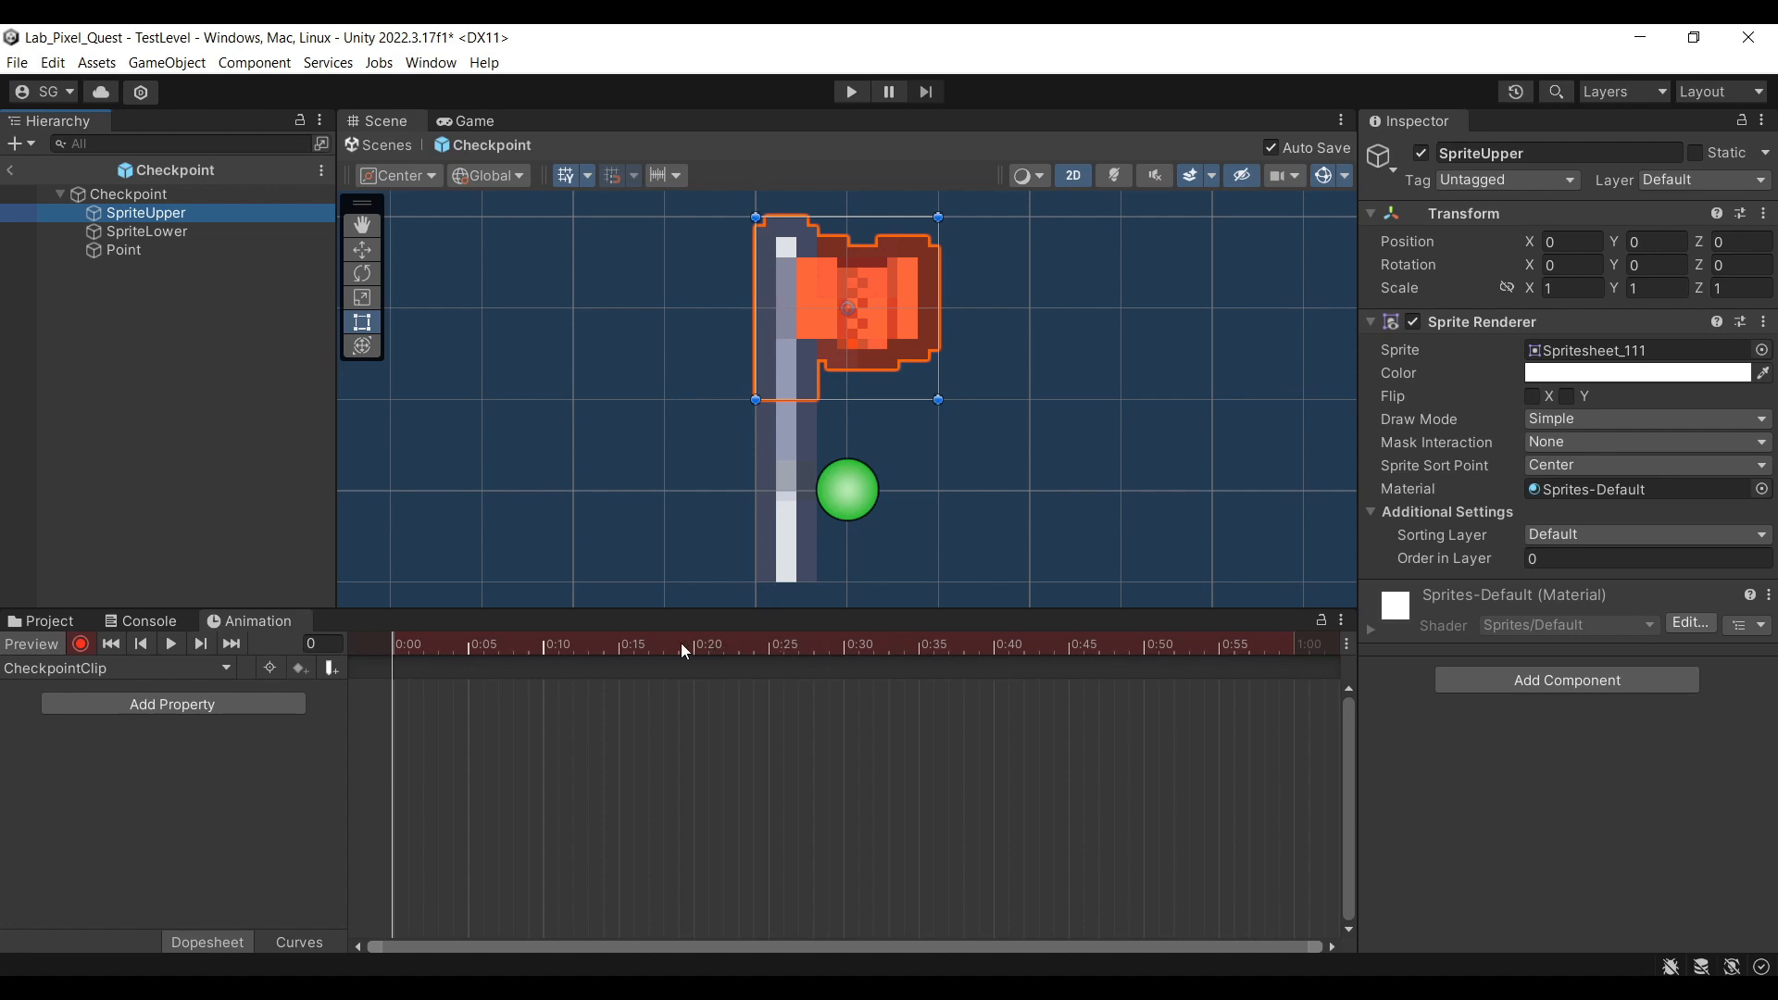
click(848, 643)
click(1761, 351)
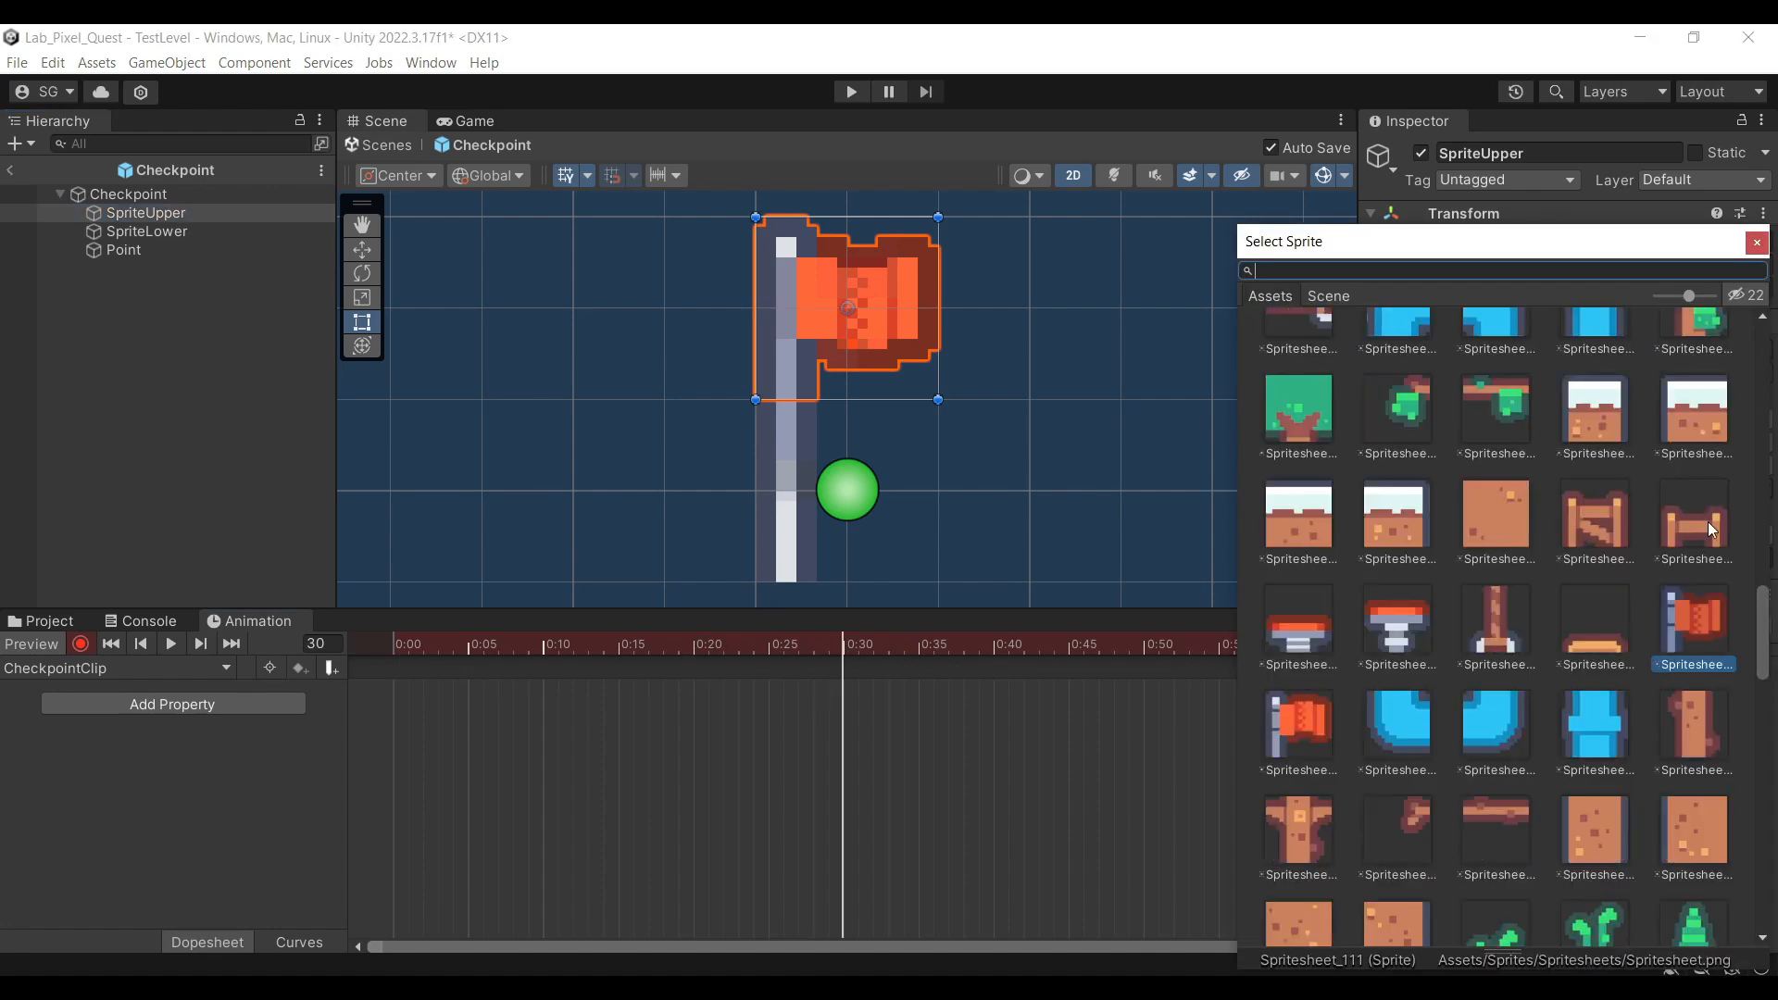
double_click(1282, 711)
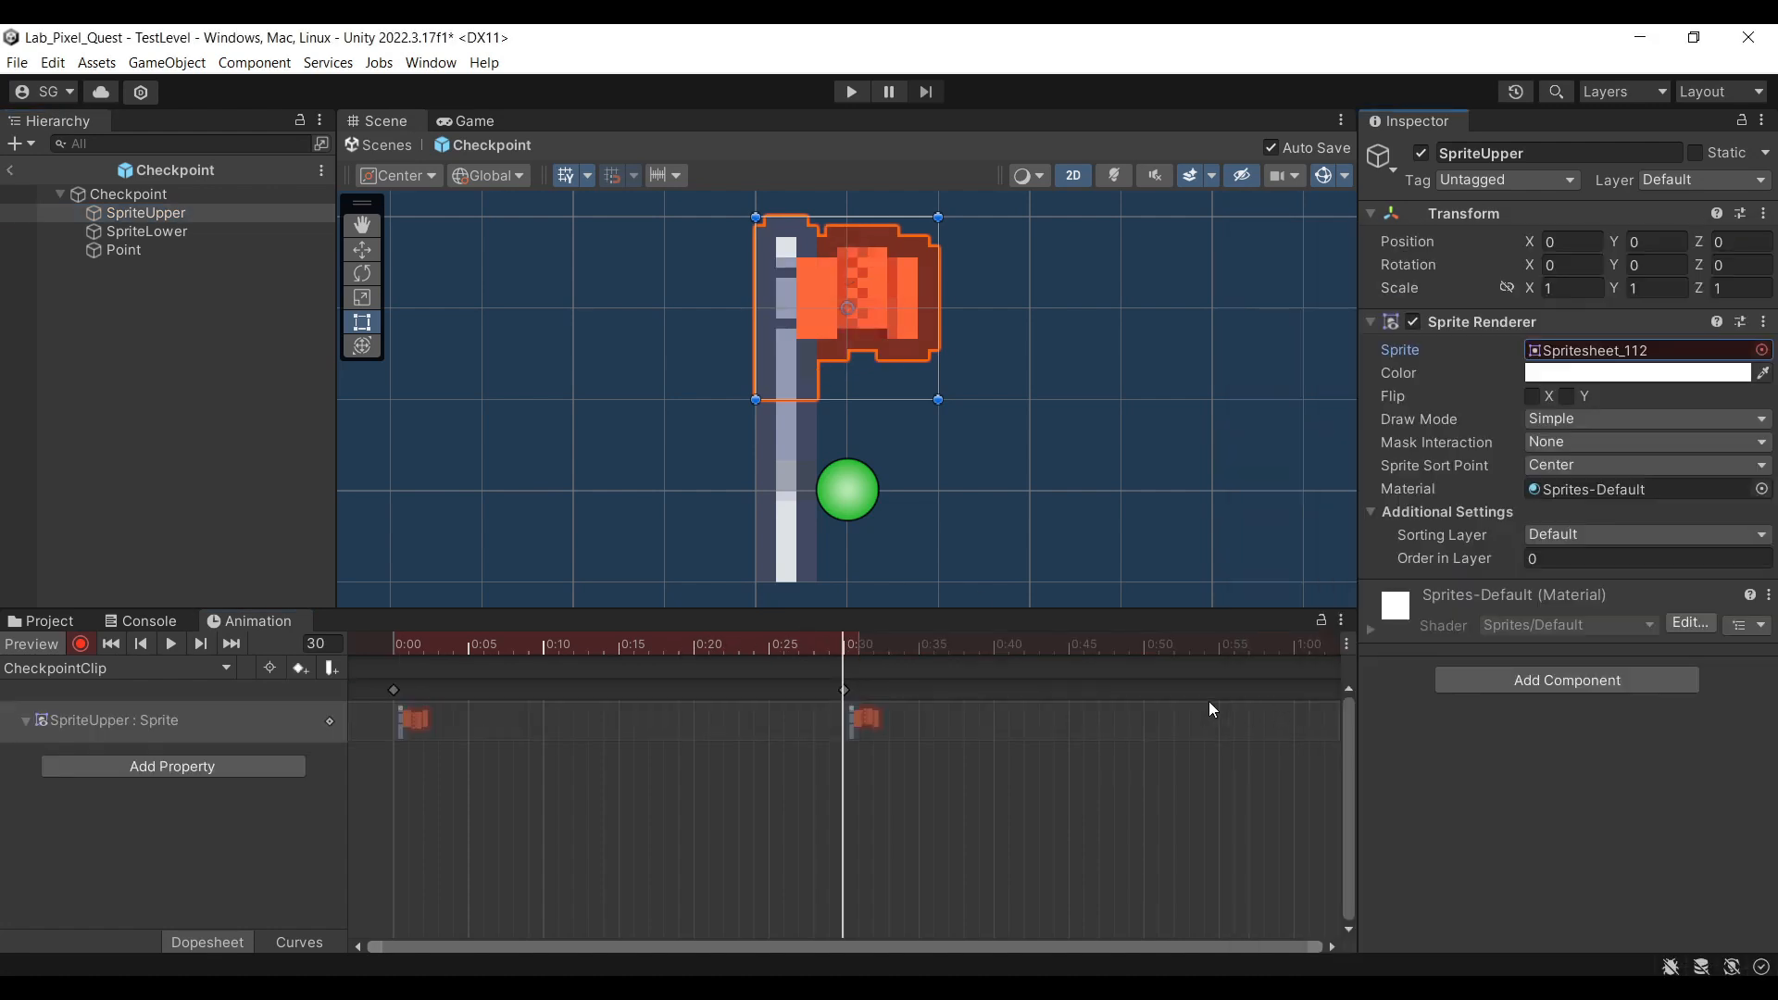
Key SpriteUpper's sprite as Spritesheet_111 at frame 60 and play back CheckpointClip
click(1293, 641)
click(1762, 350)
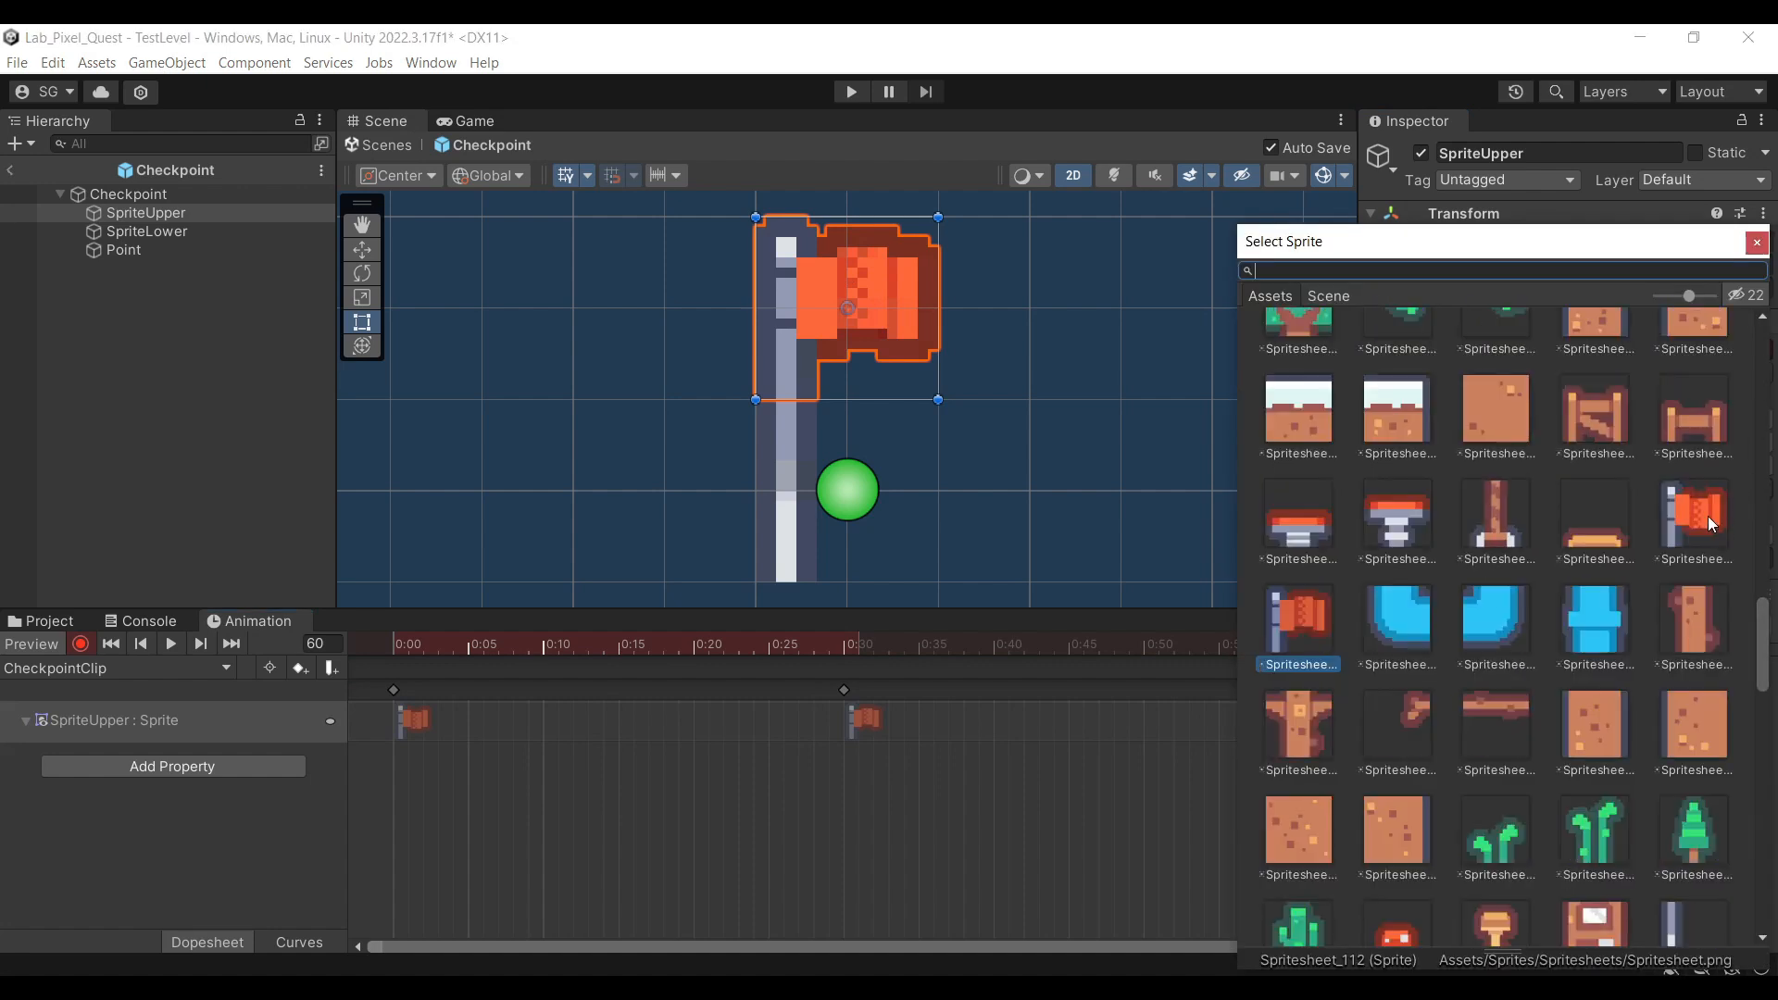
double_click(1707, 514)
click(172, 643)
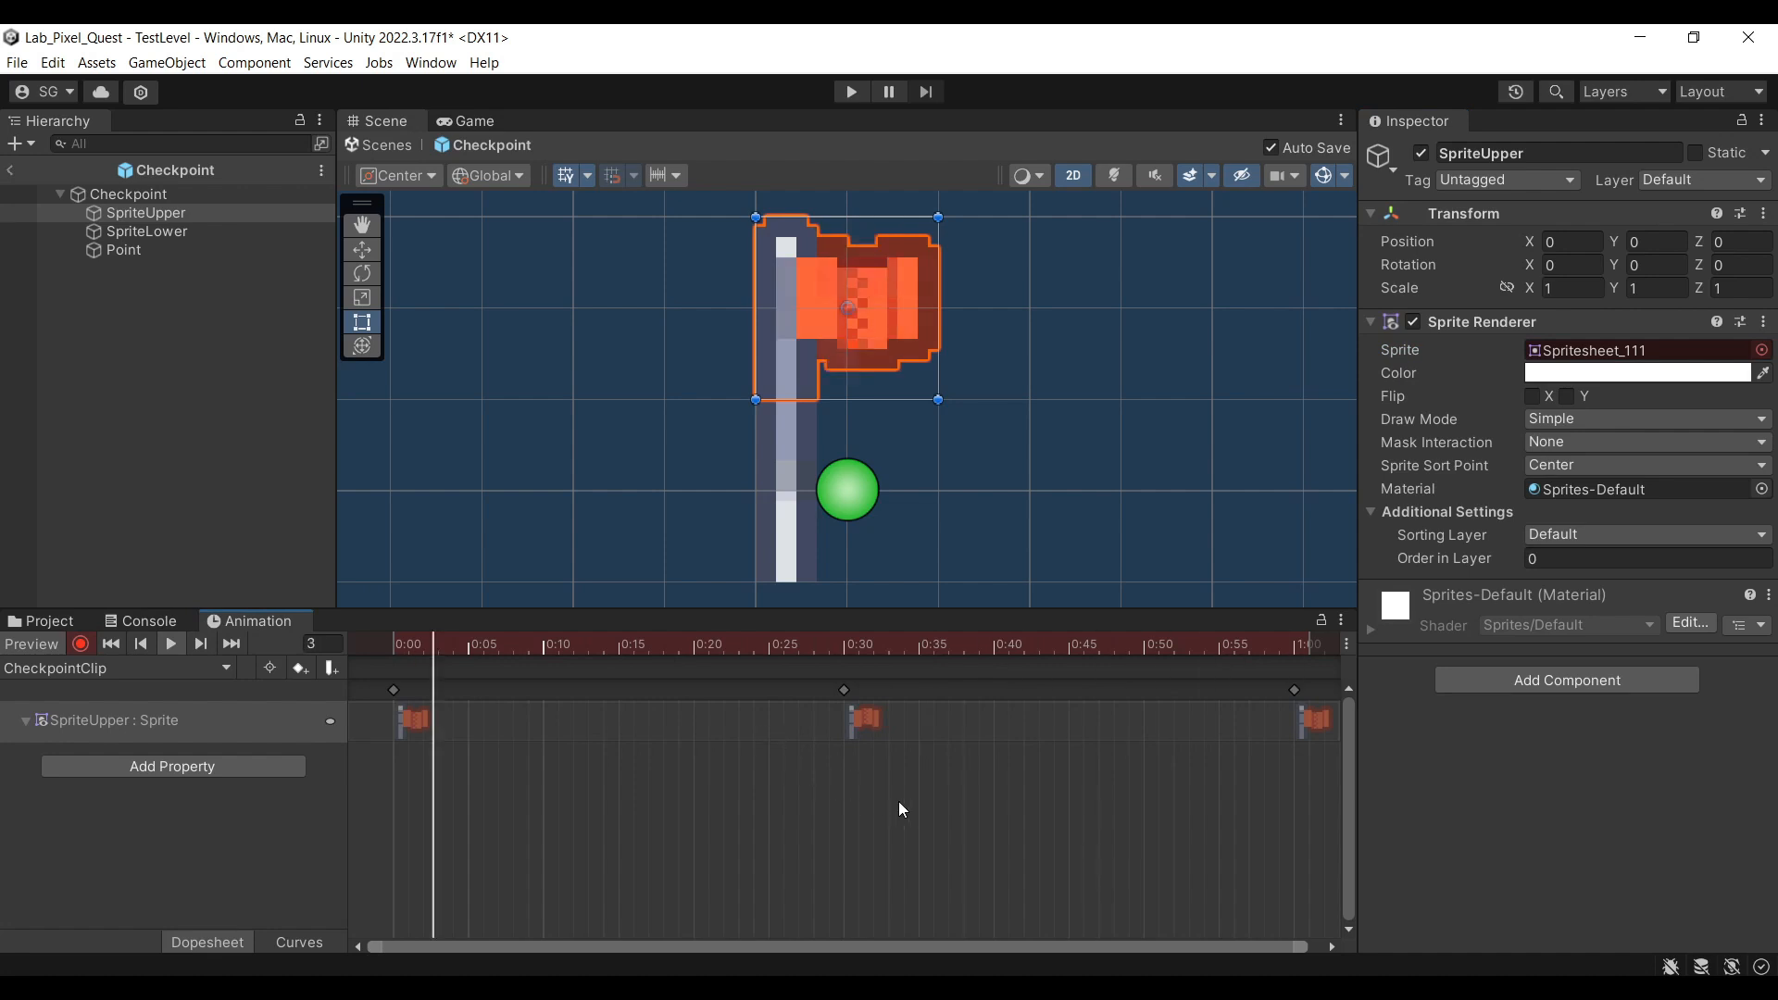
Compress the CheckpointClip sprite keyframes so the last one falls at 0:50 on the timeline
drag(1303, 878, 384, 704)
drag(1306, 719, 1076, 715)
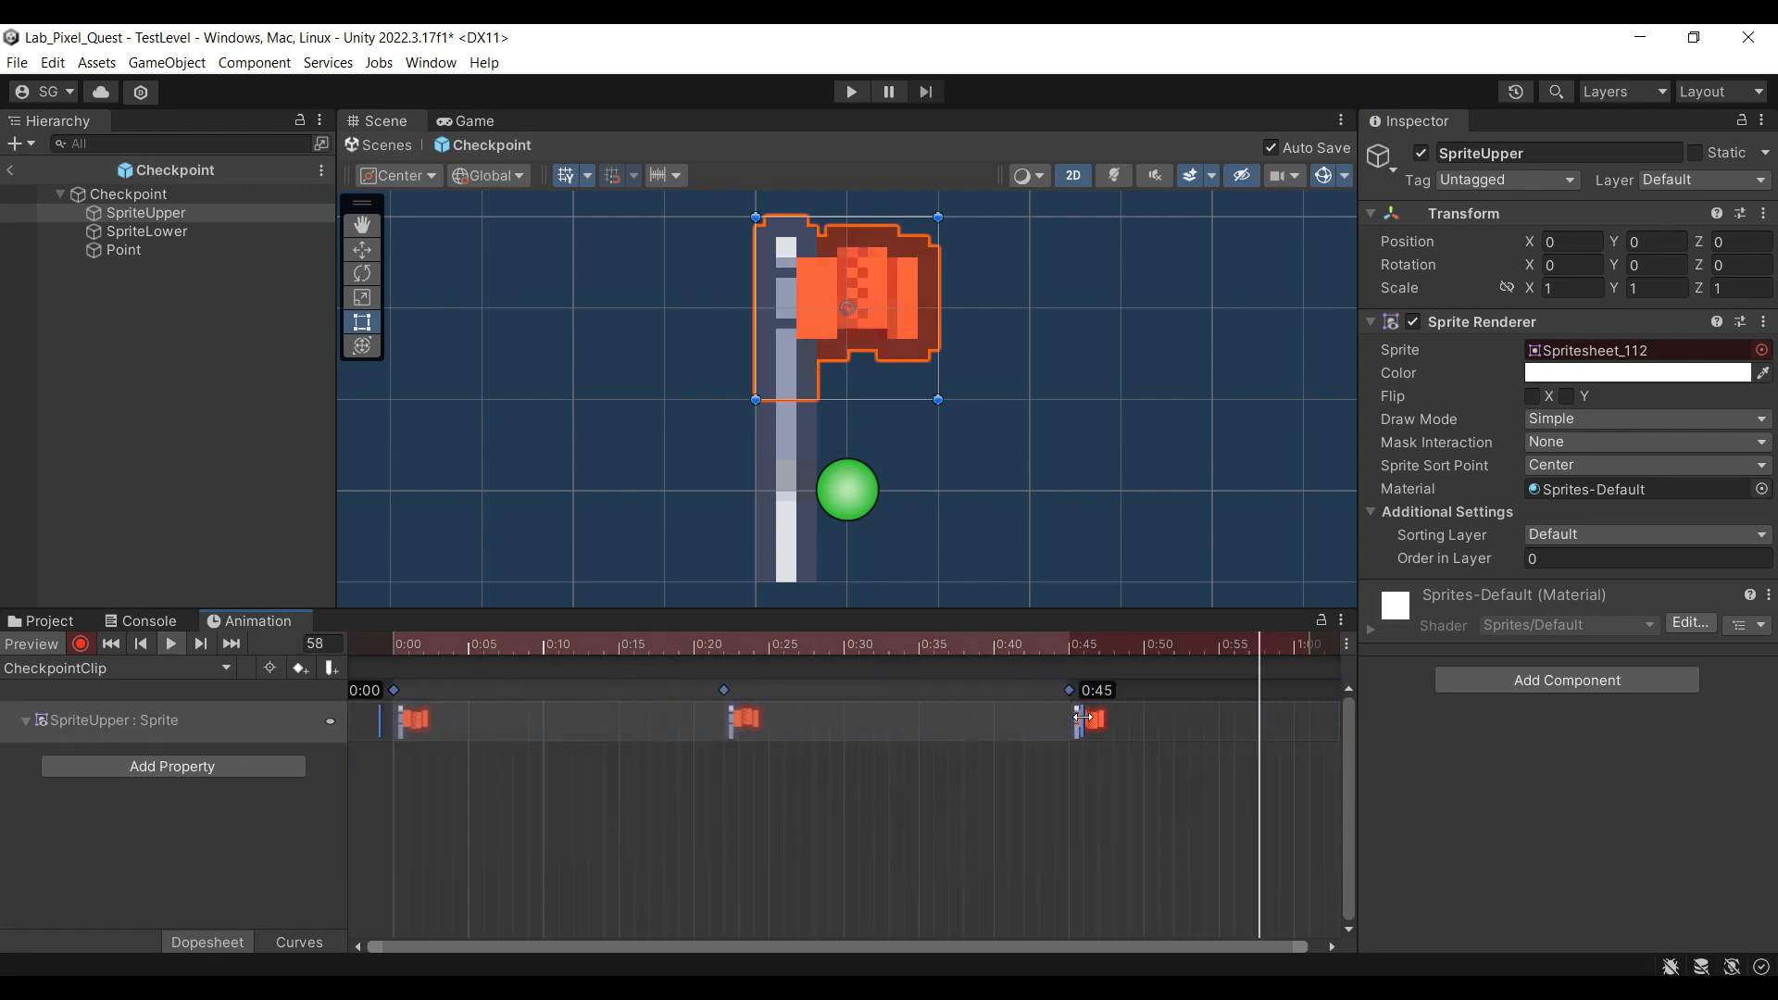
click(969, 841)
key(ctrl+z)
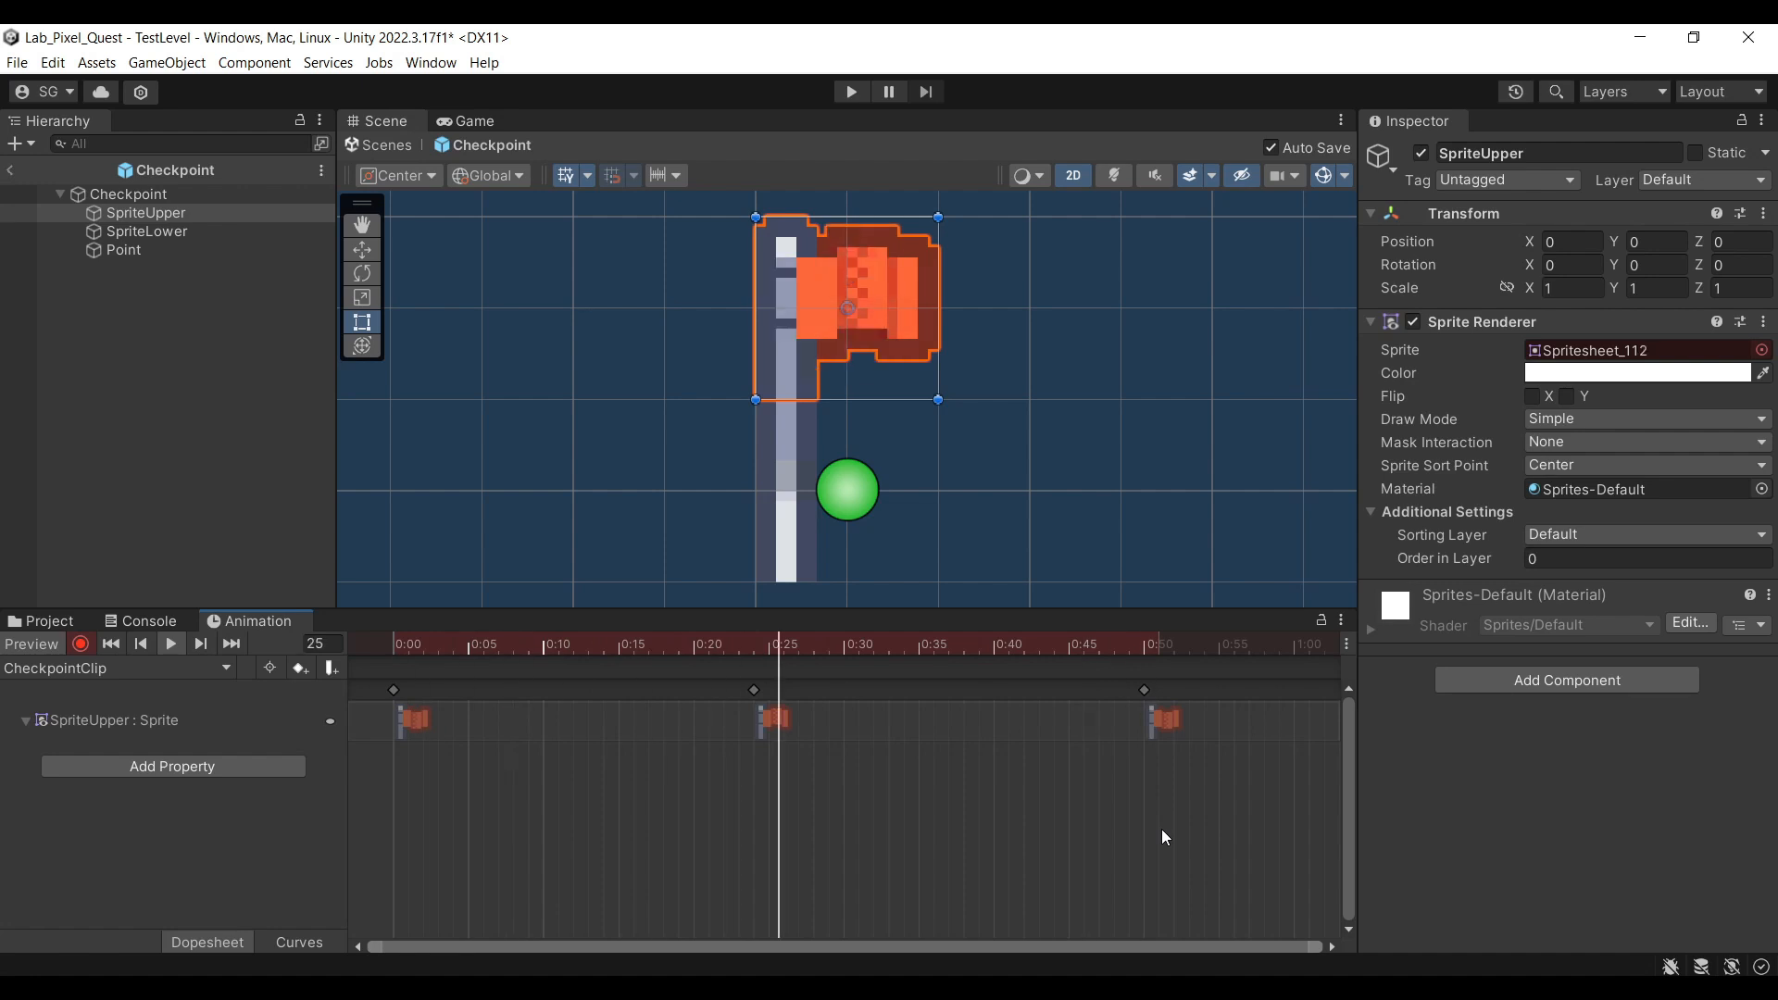
Play-test the level, running and jumping to the checkpoint flag and back to check the animations, and stop the game
click(851, 92)
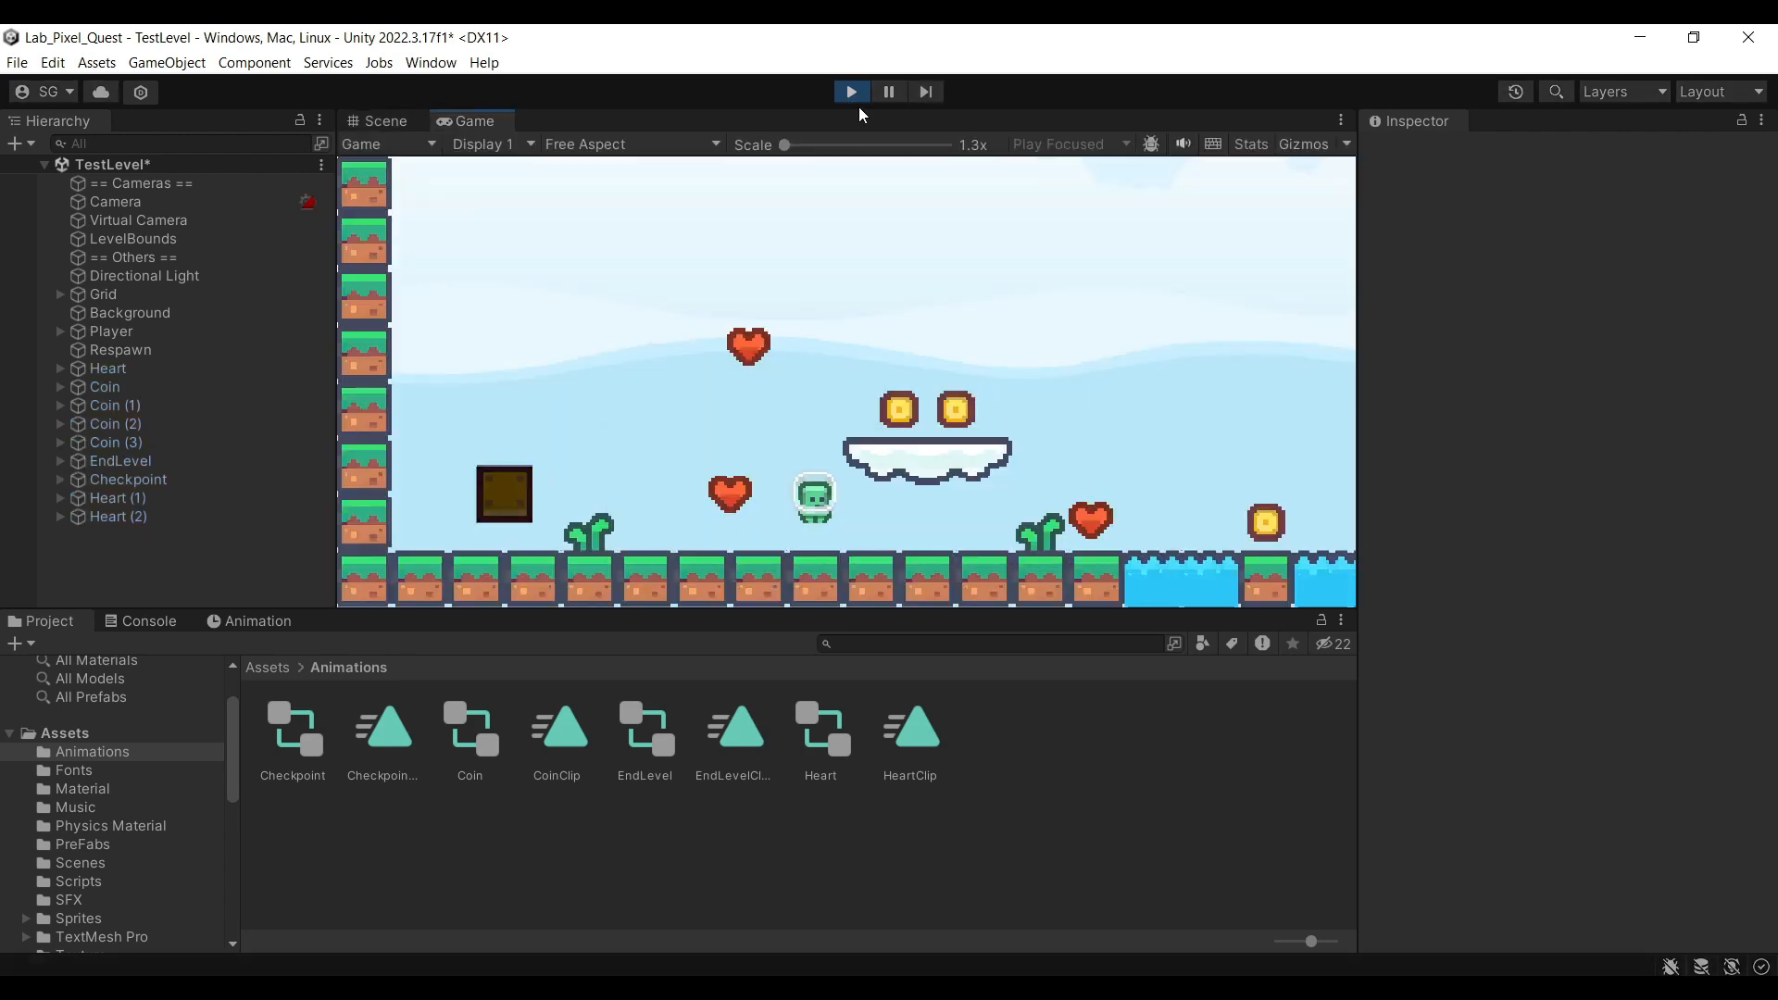
key(d)
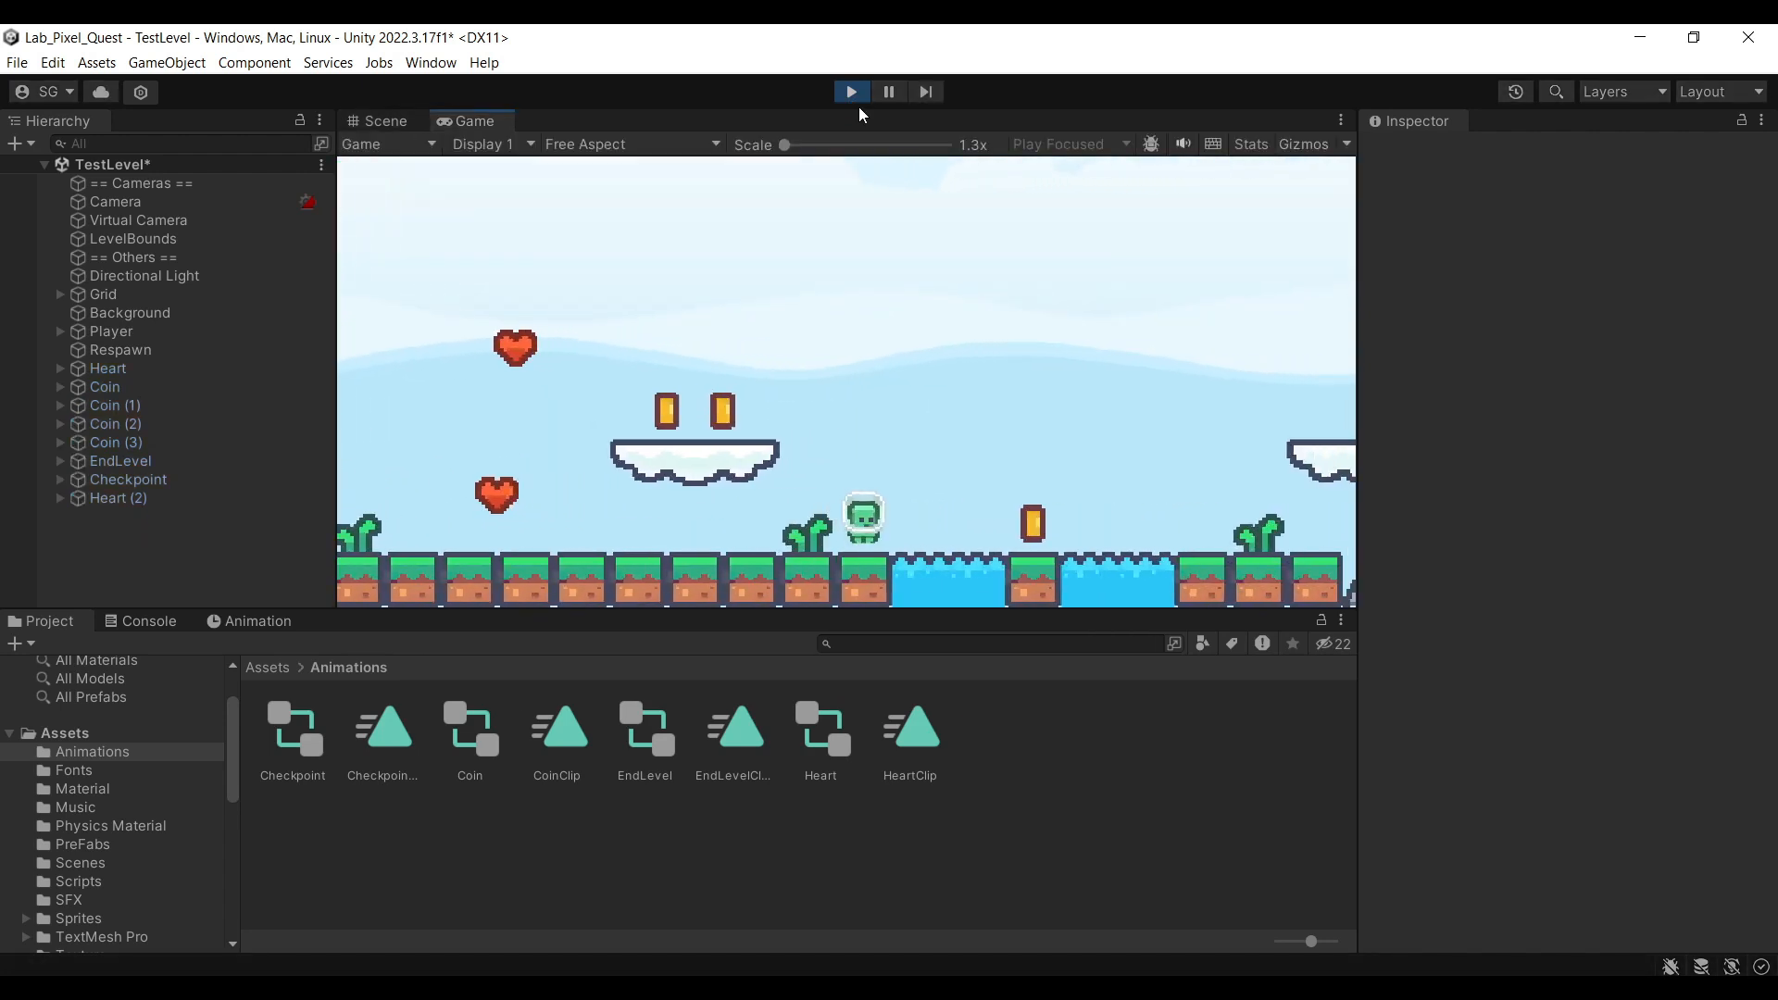
key(space)
key(space)
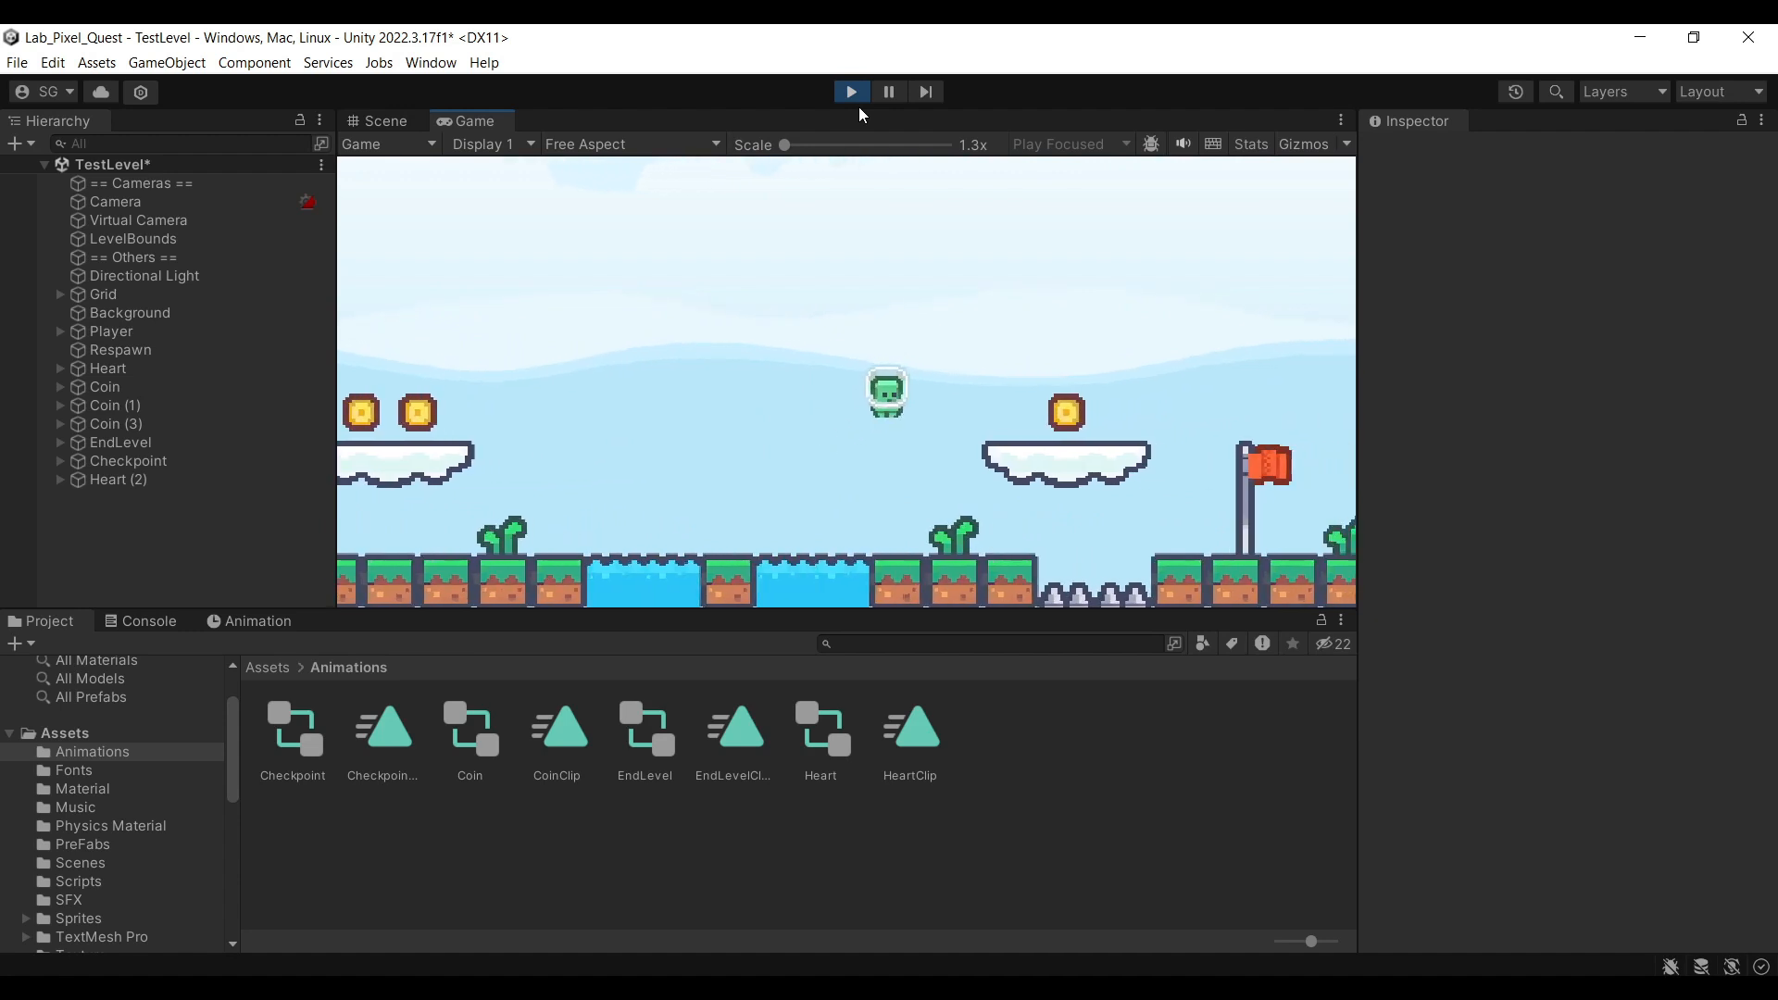
key(space)
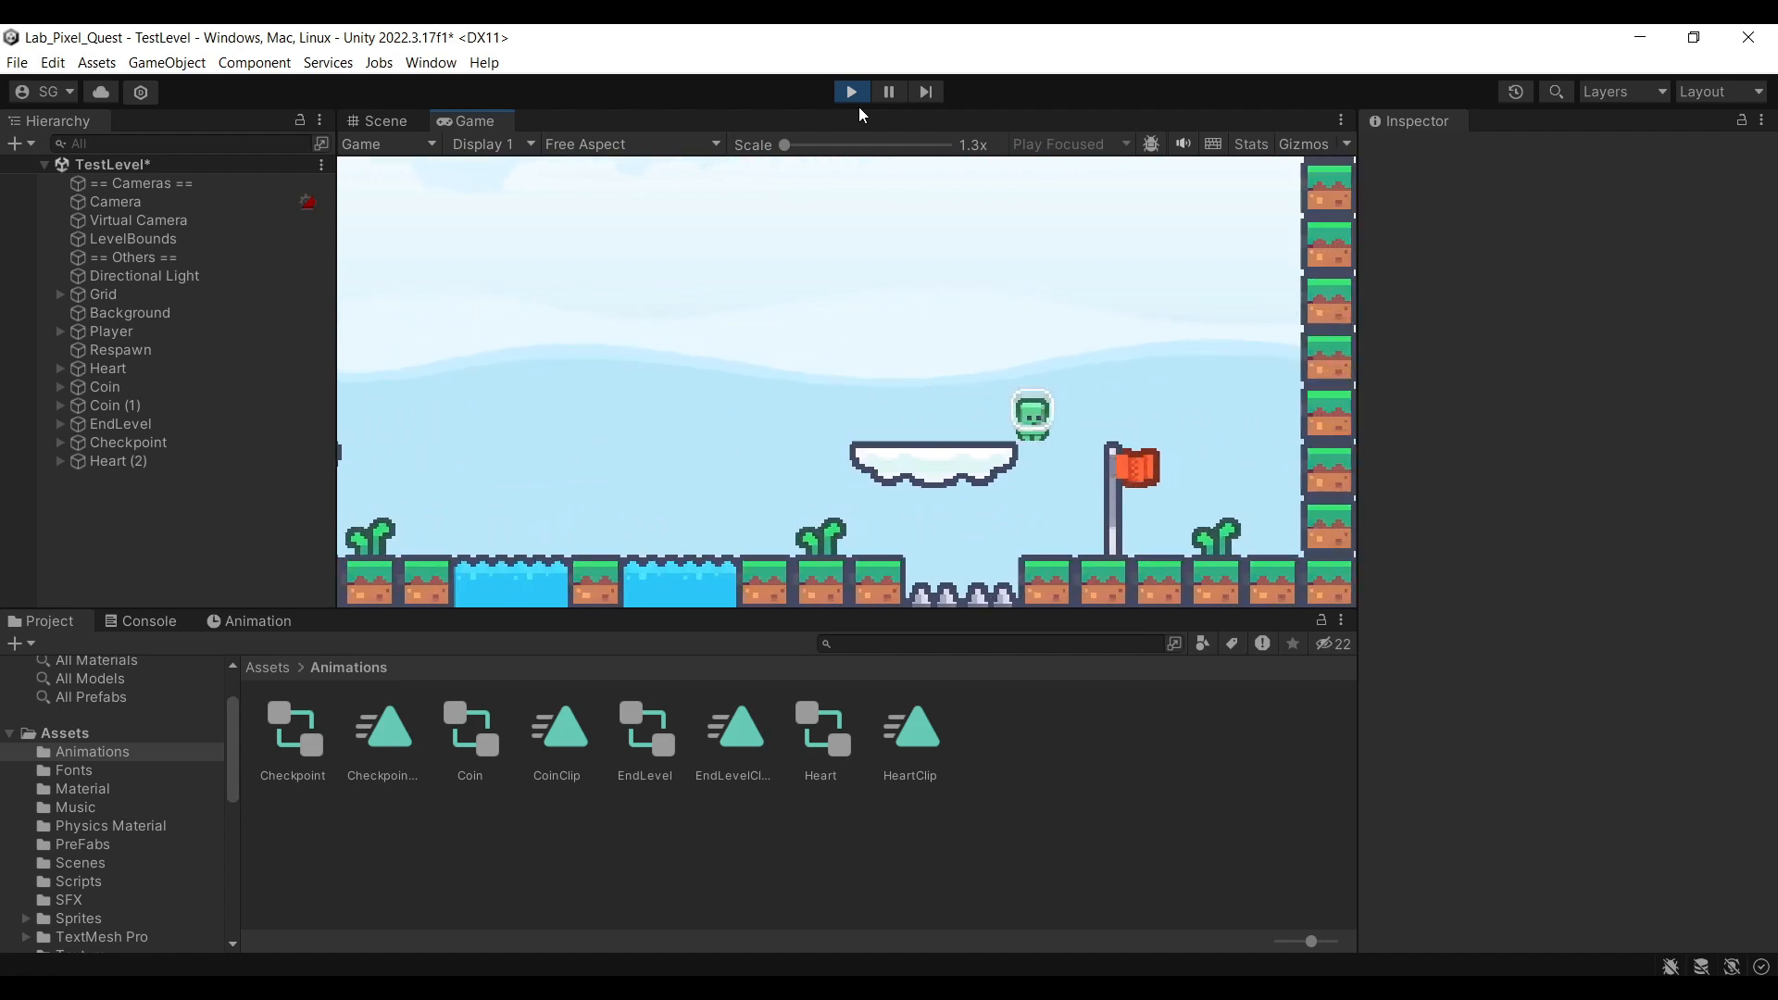
key(a)
key(space)
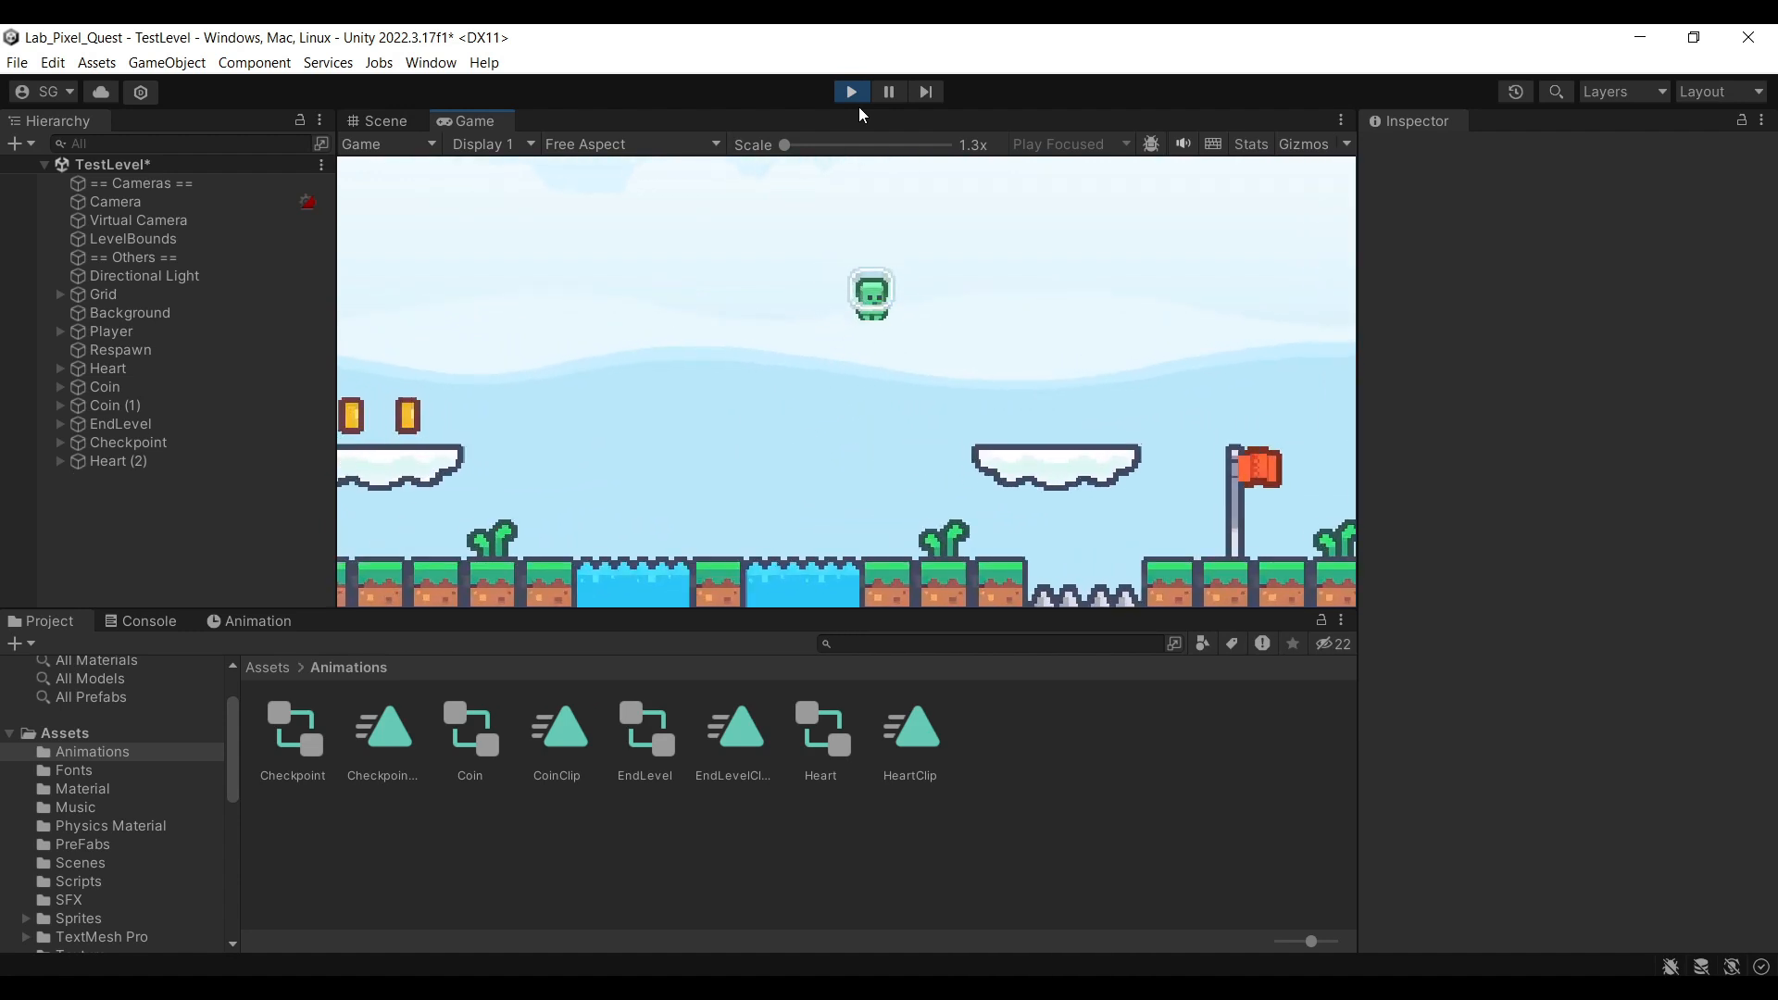
key(a)
key(space)
key(space)
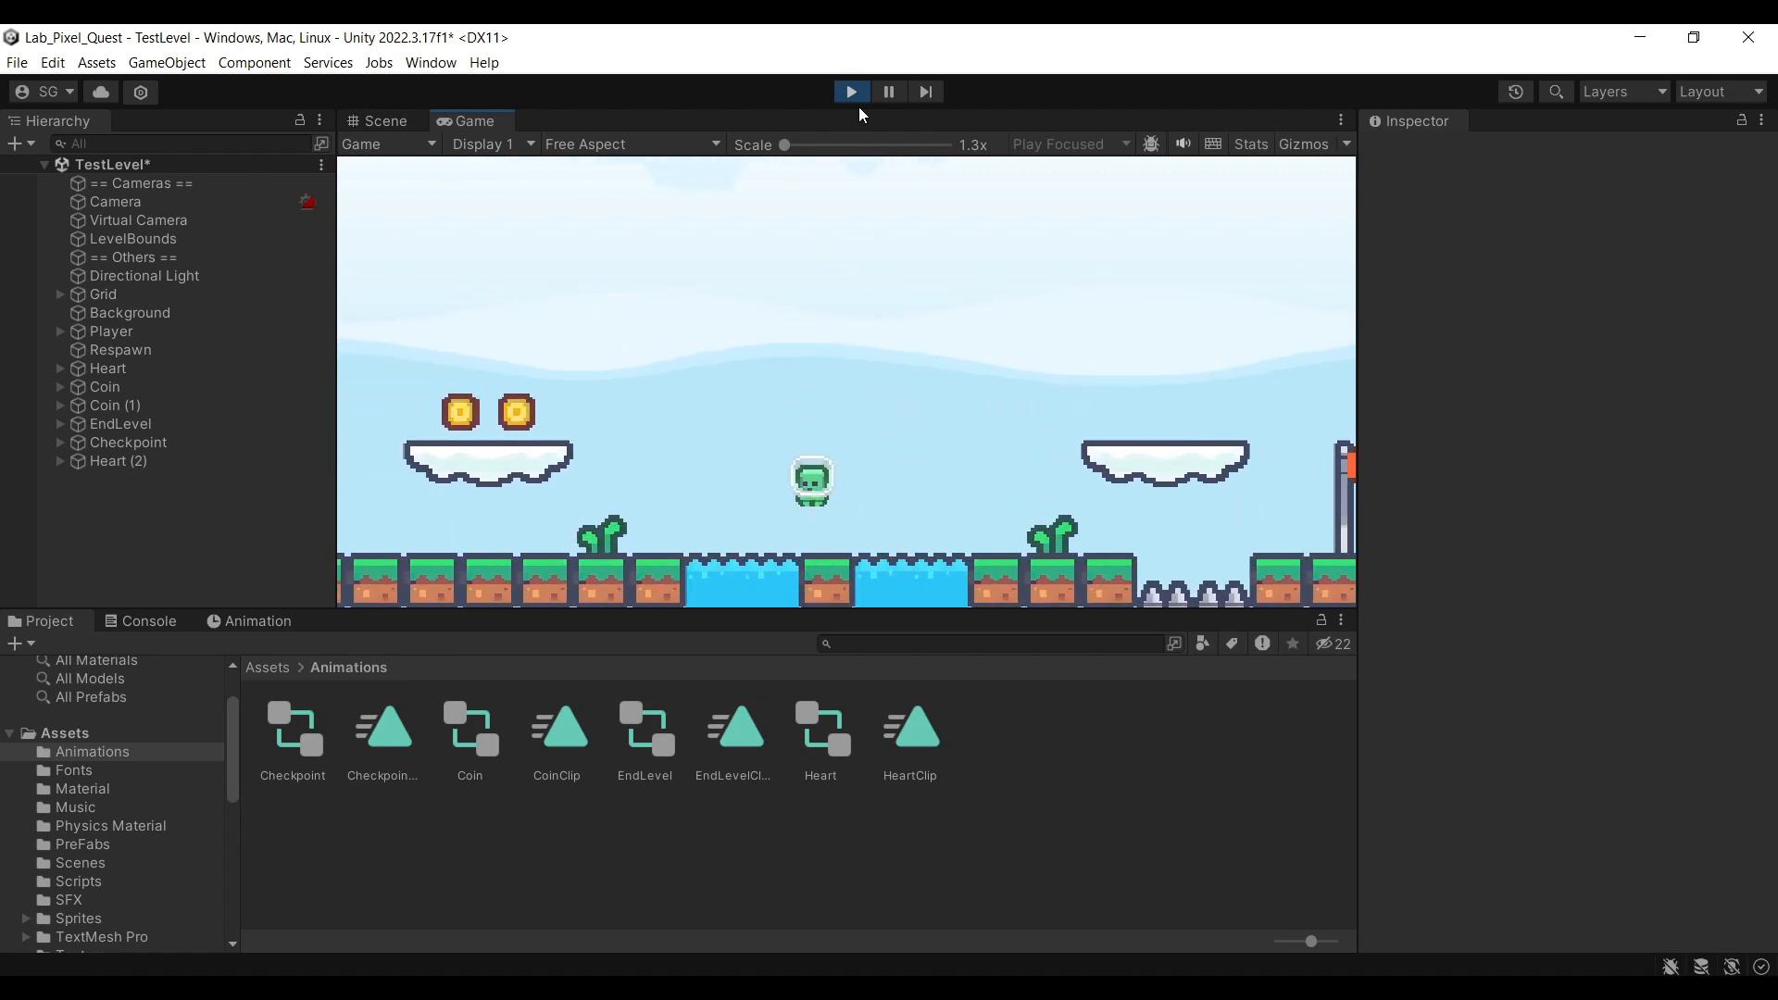
key(a)
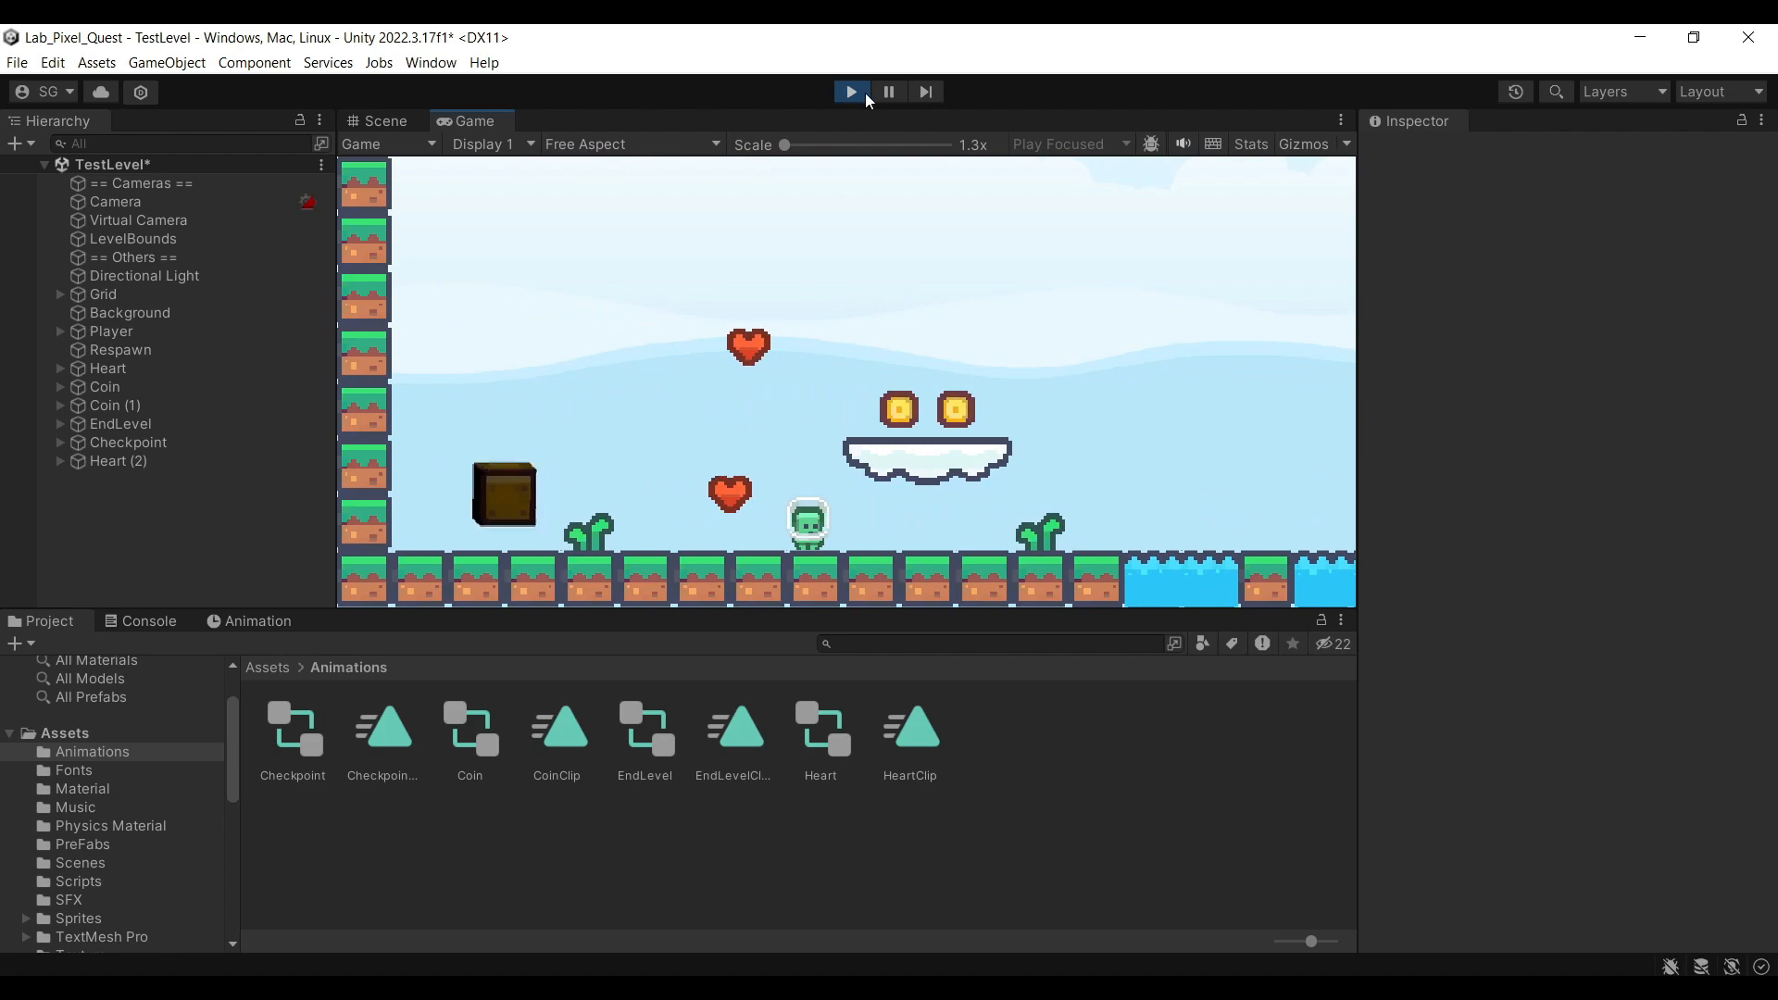
click(865, 92)
Create an Animator Controller named Player in the Animations folder
right_click(1000, 765)
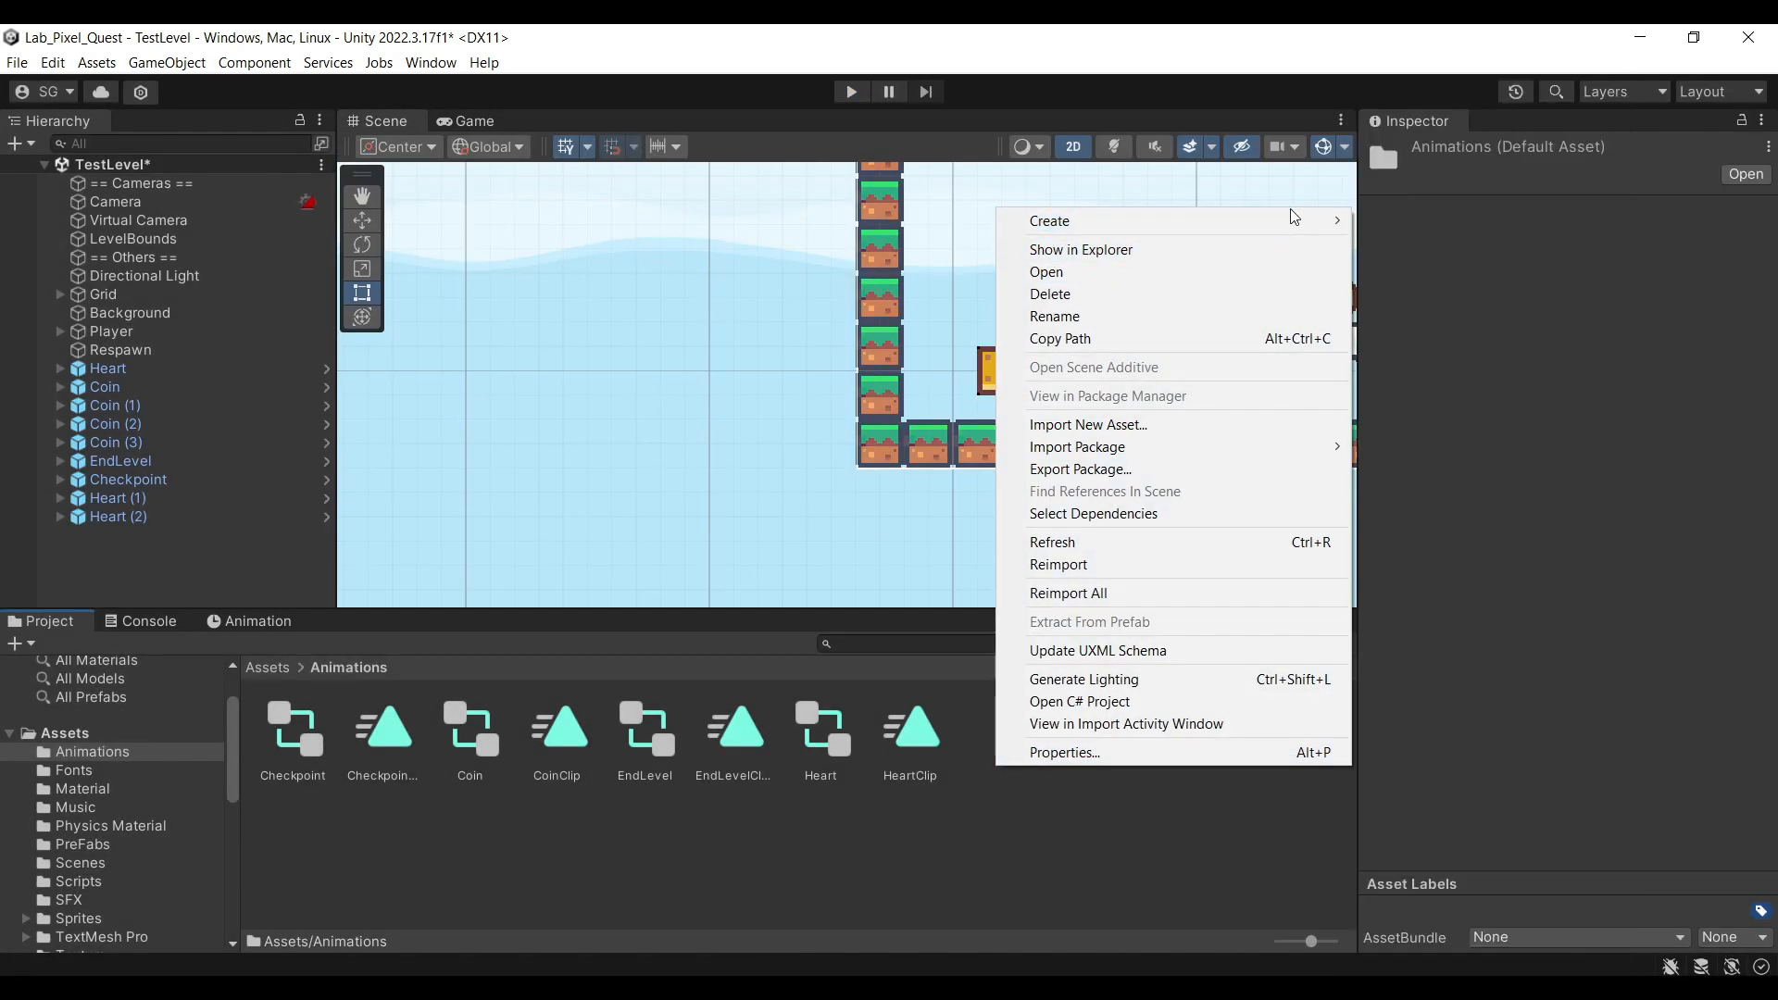
mouse_move(1294, 217)
click(1447, 667)
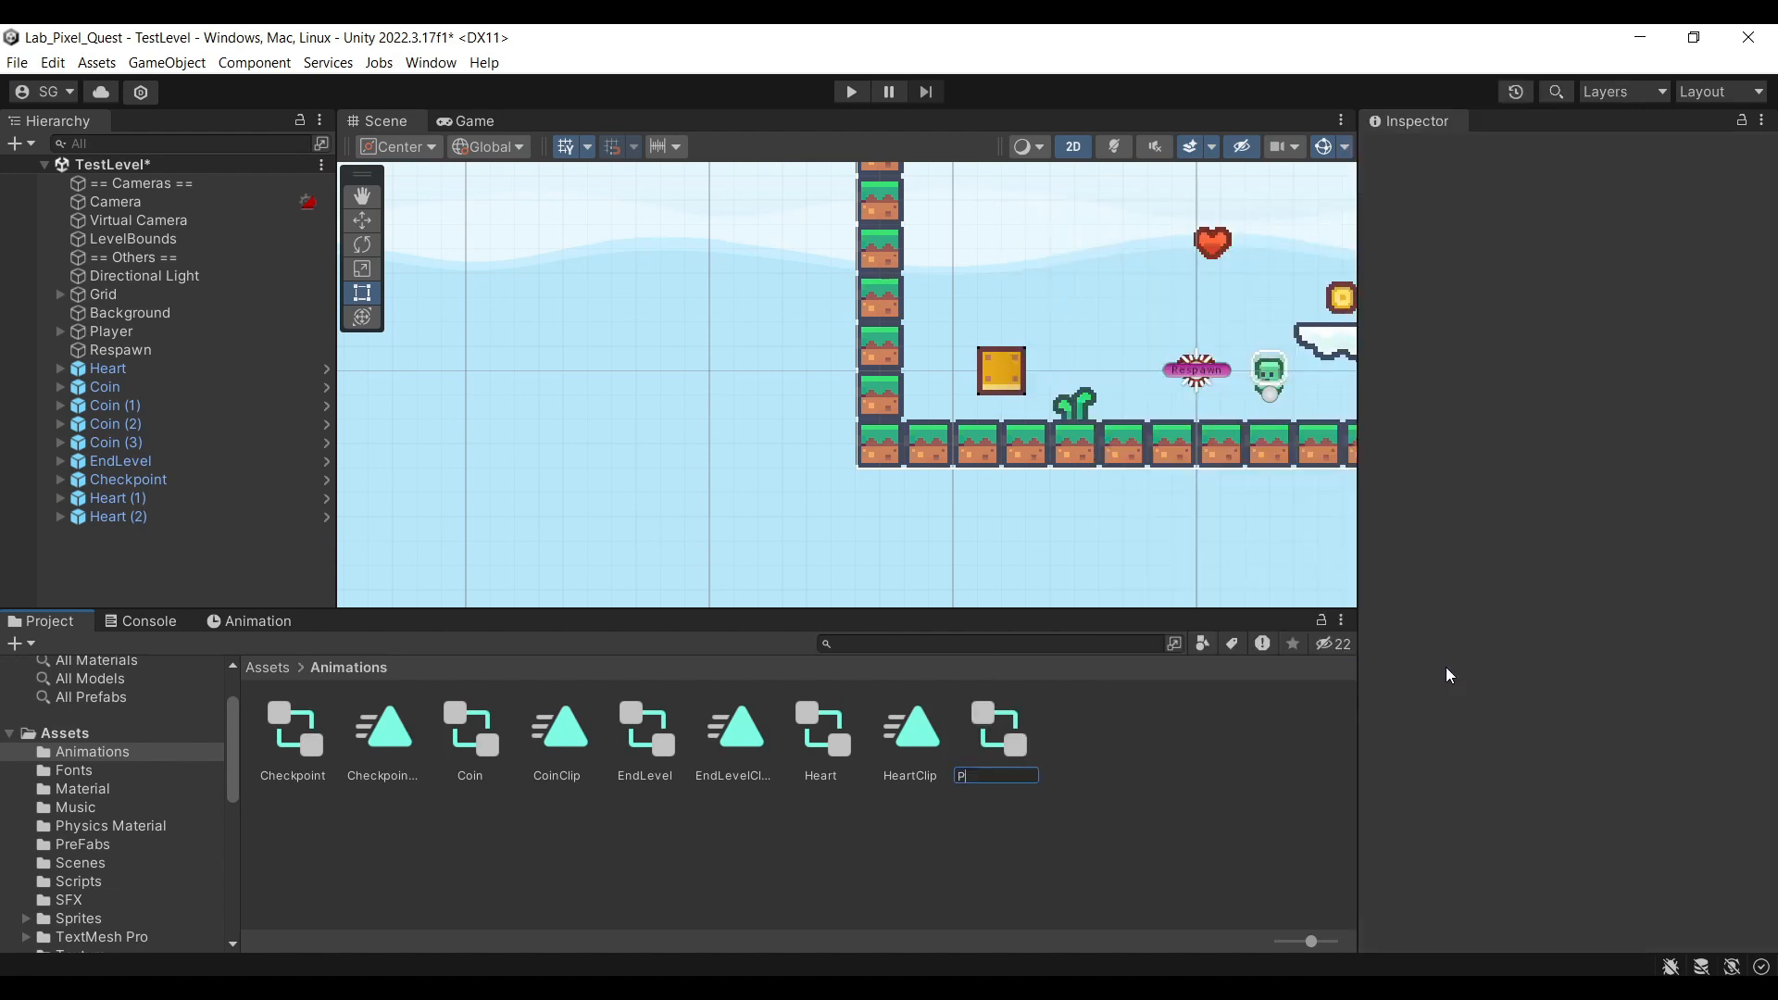
text(Player)
key(Return)
Add an Animator component to the Player object and assign the Player controller to it
click(111, 331)
scroll(1586, 748, down, 5)
scroll(1586, 748, down, 4)
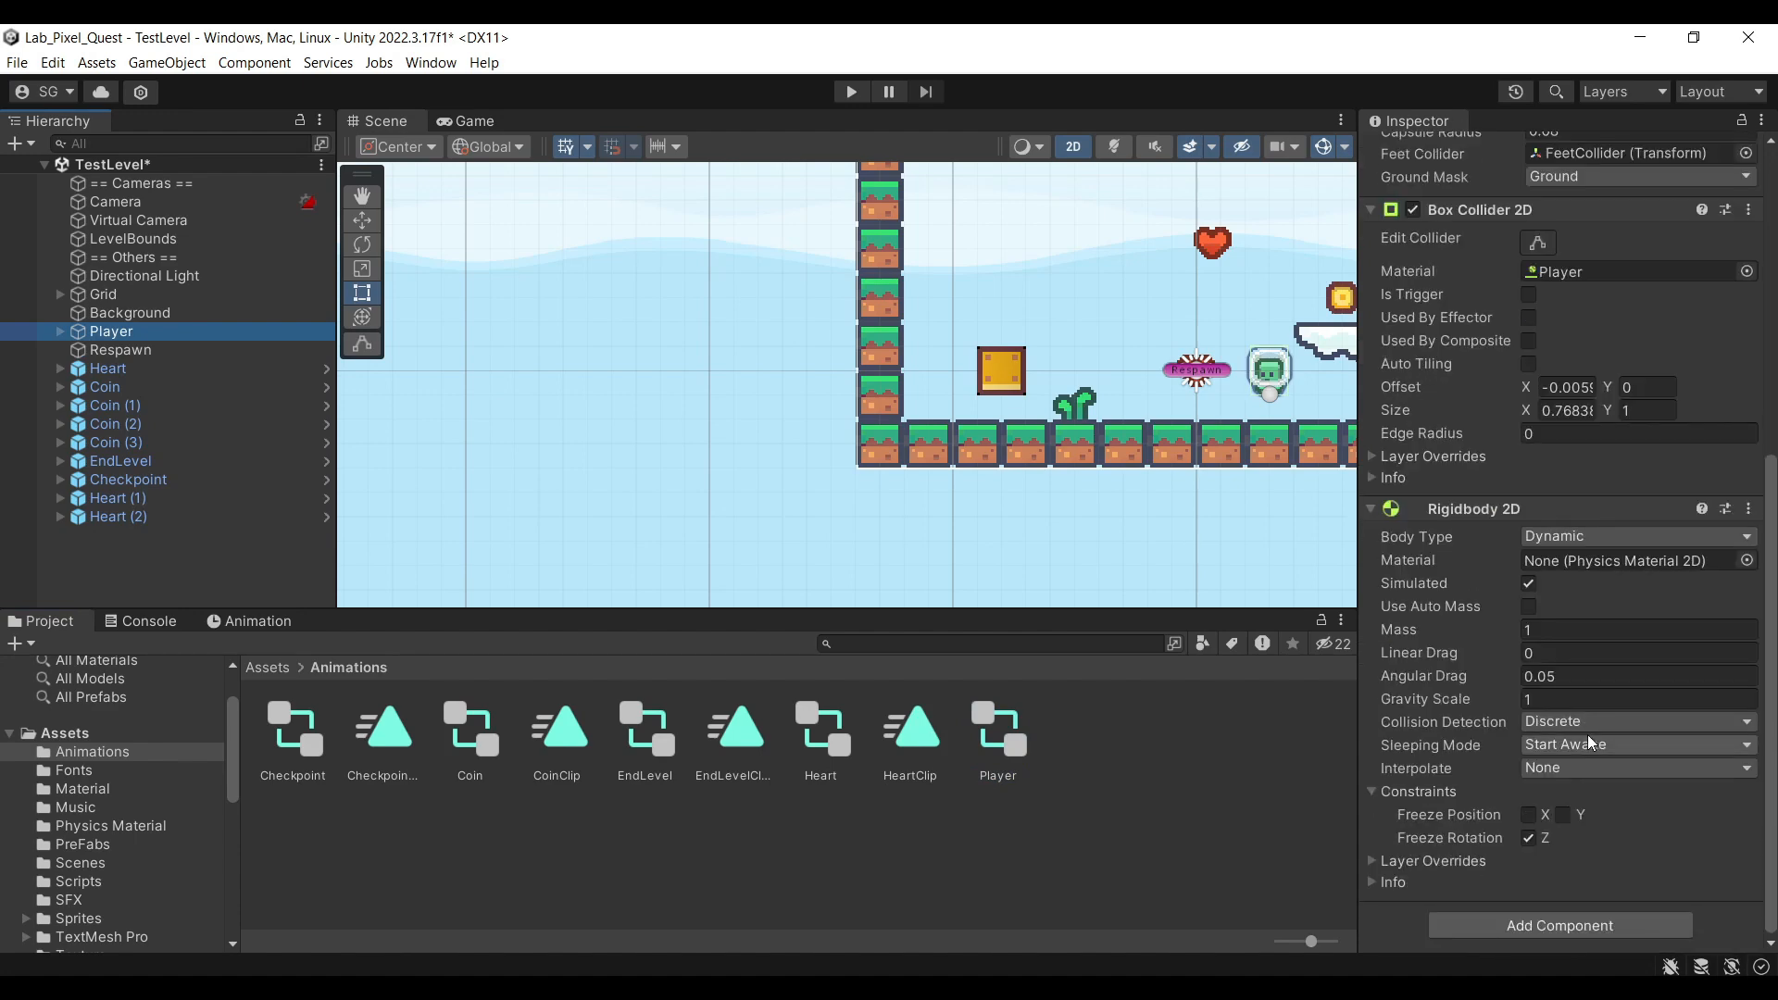
click(1565, 921)
text(an)
key(Down)
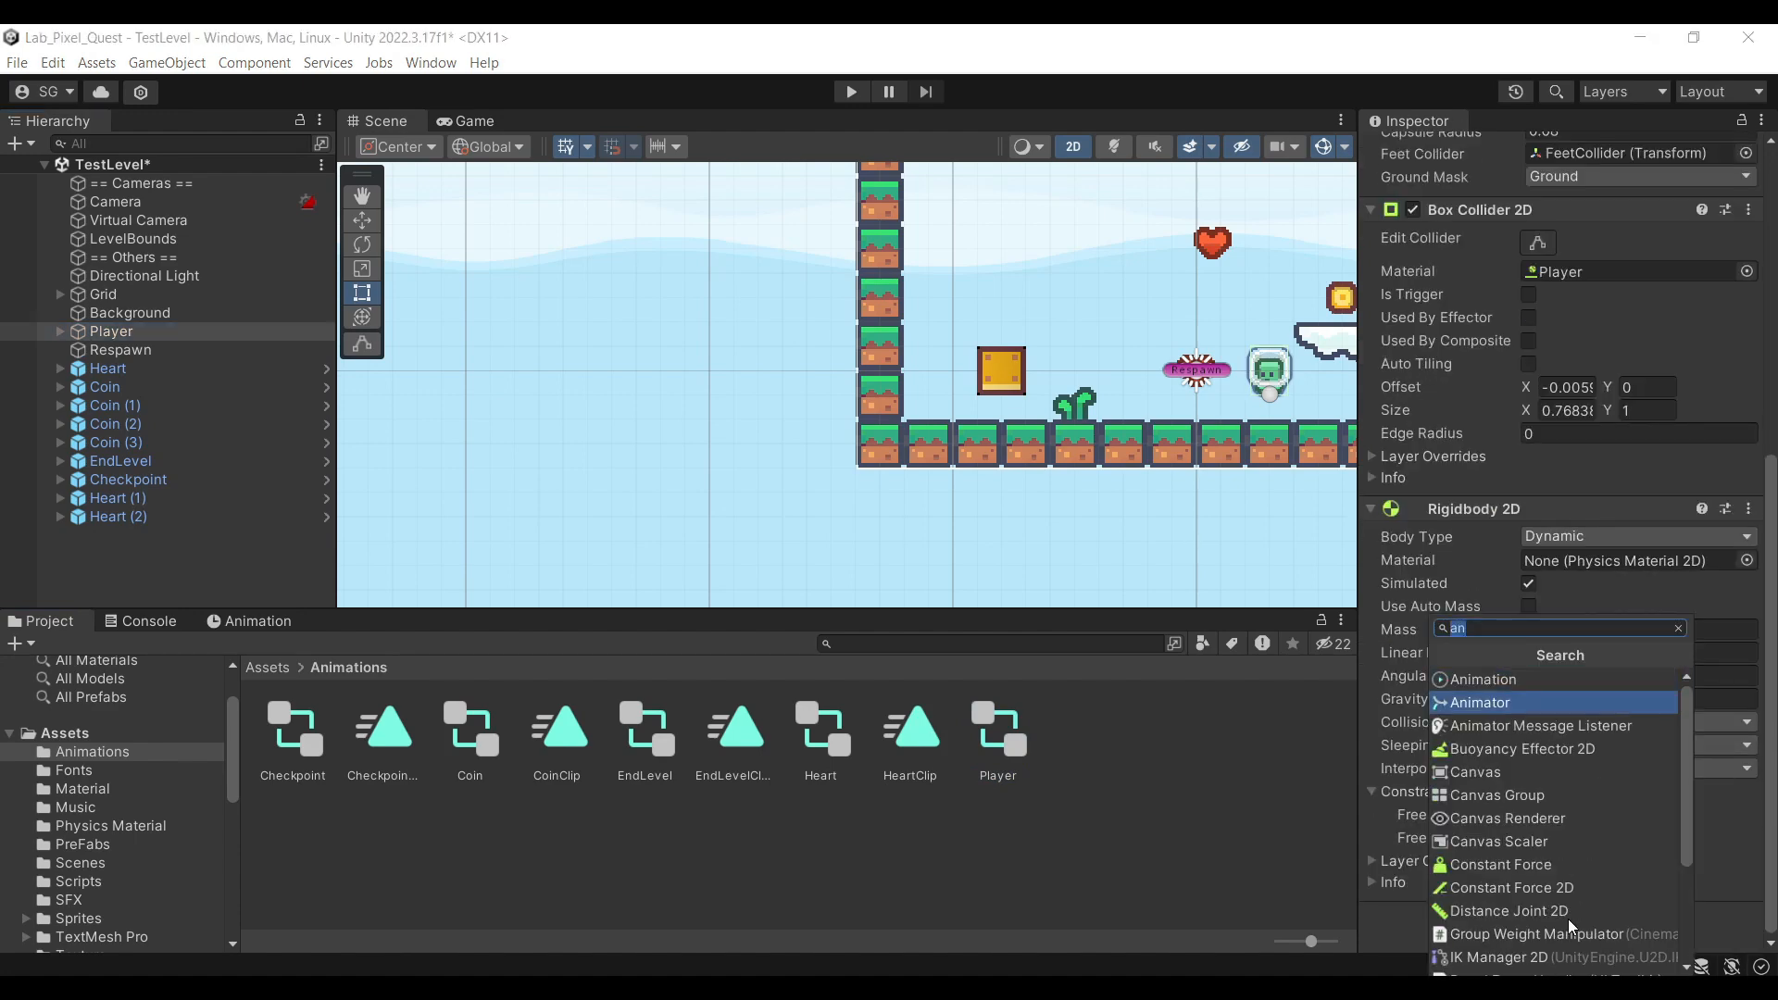
key(Return)
scroll(1602, 918, down, 3)
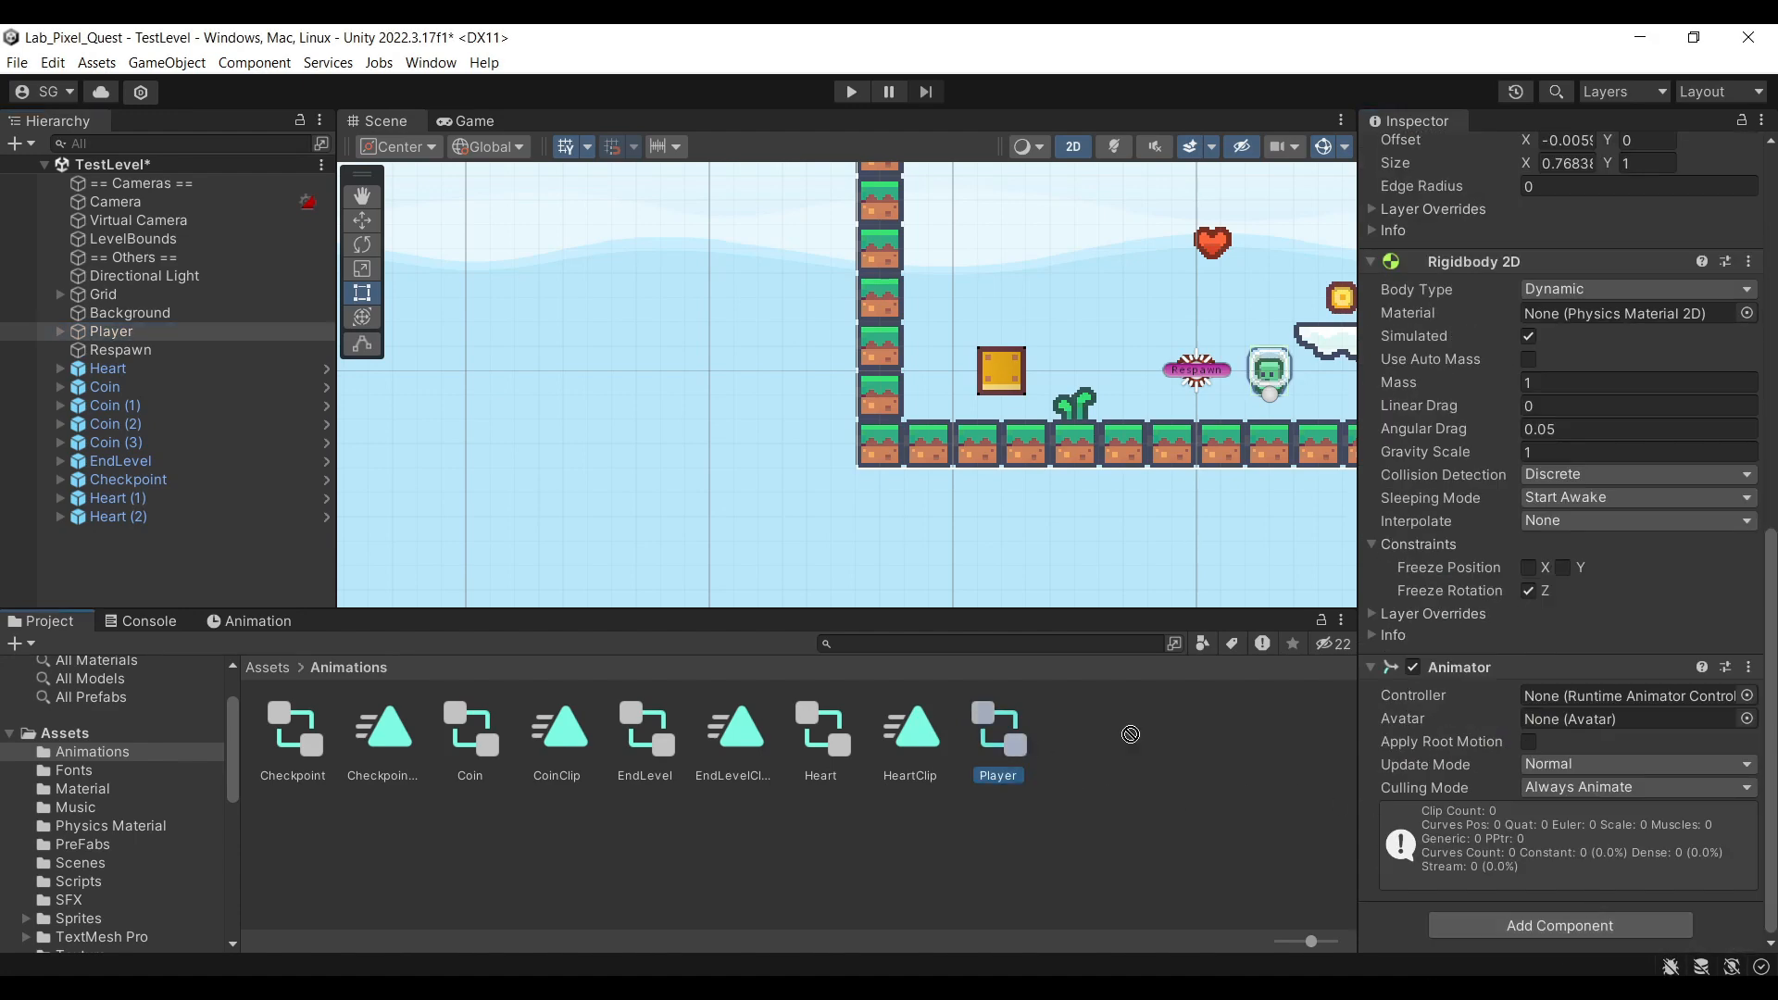
drag(1131, 734, 1654, 710)
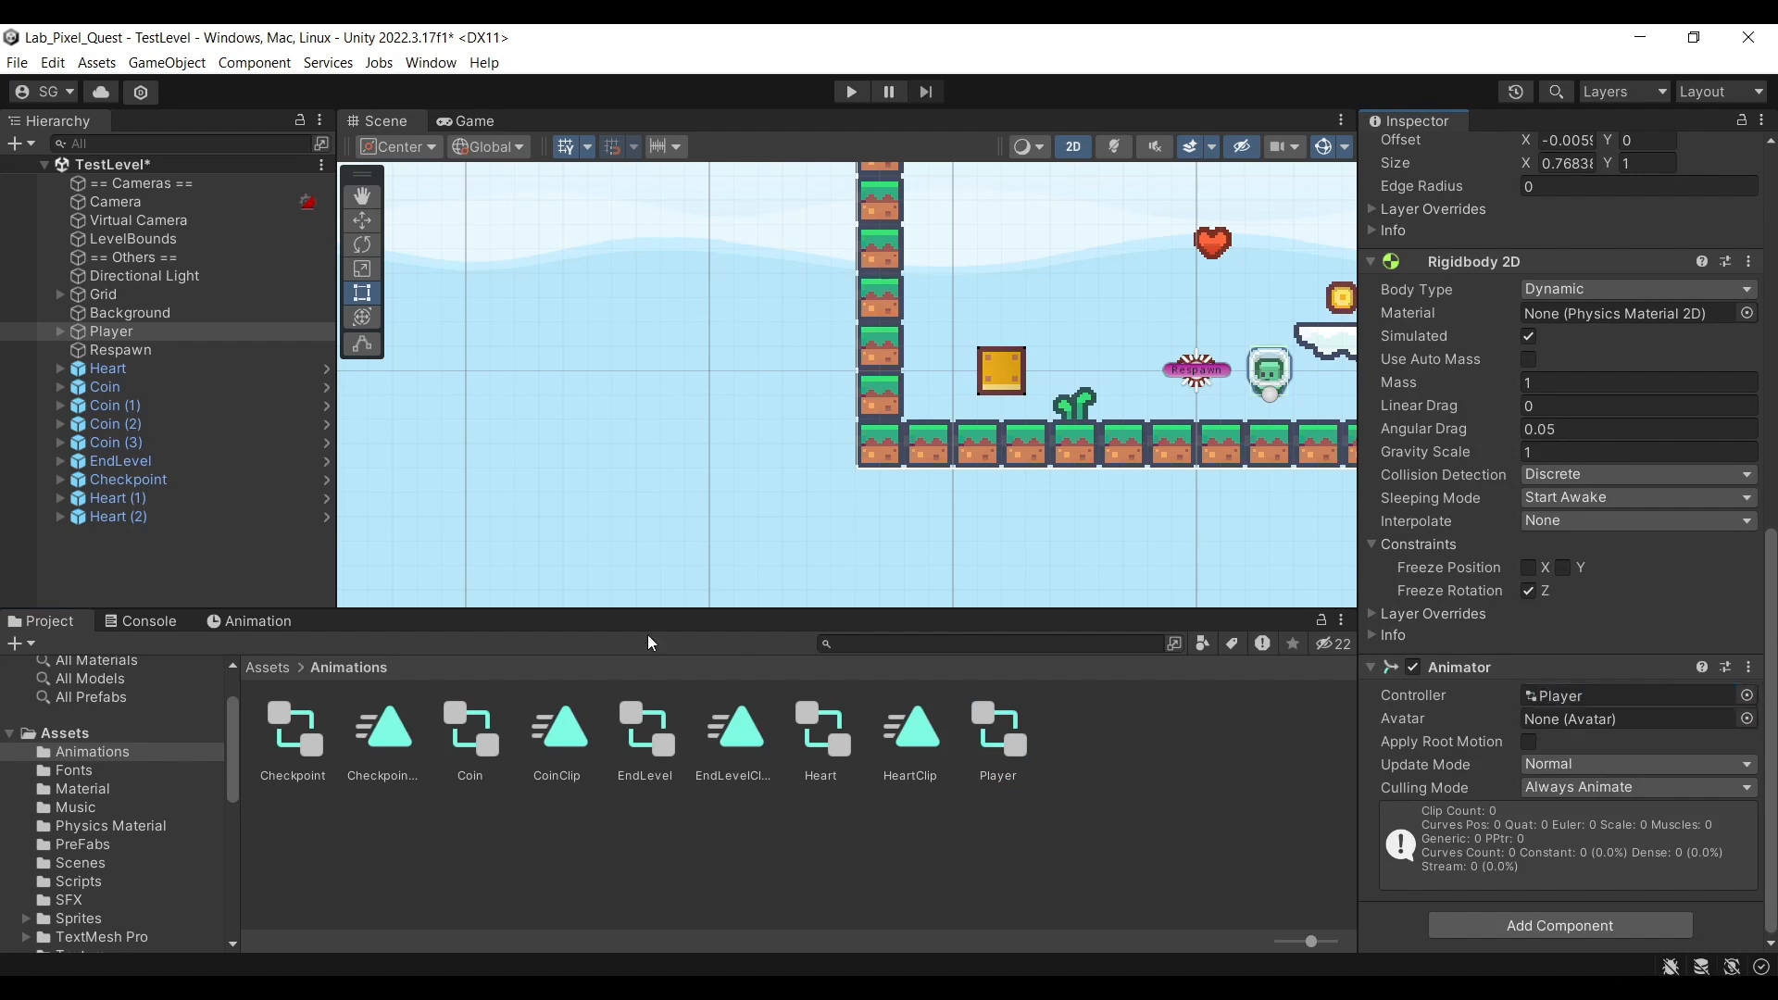
Create an animation clip named PlayerIdleClip for the Player object in the Animations folder
click(250, 626)
middle_drag(1000, 432, 559, 524)
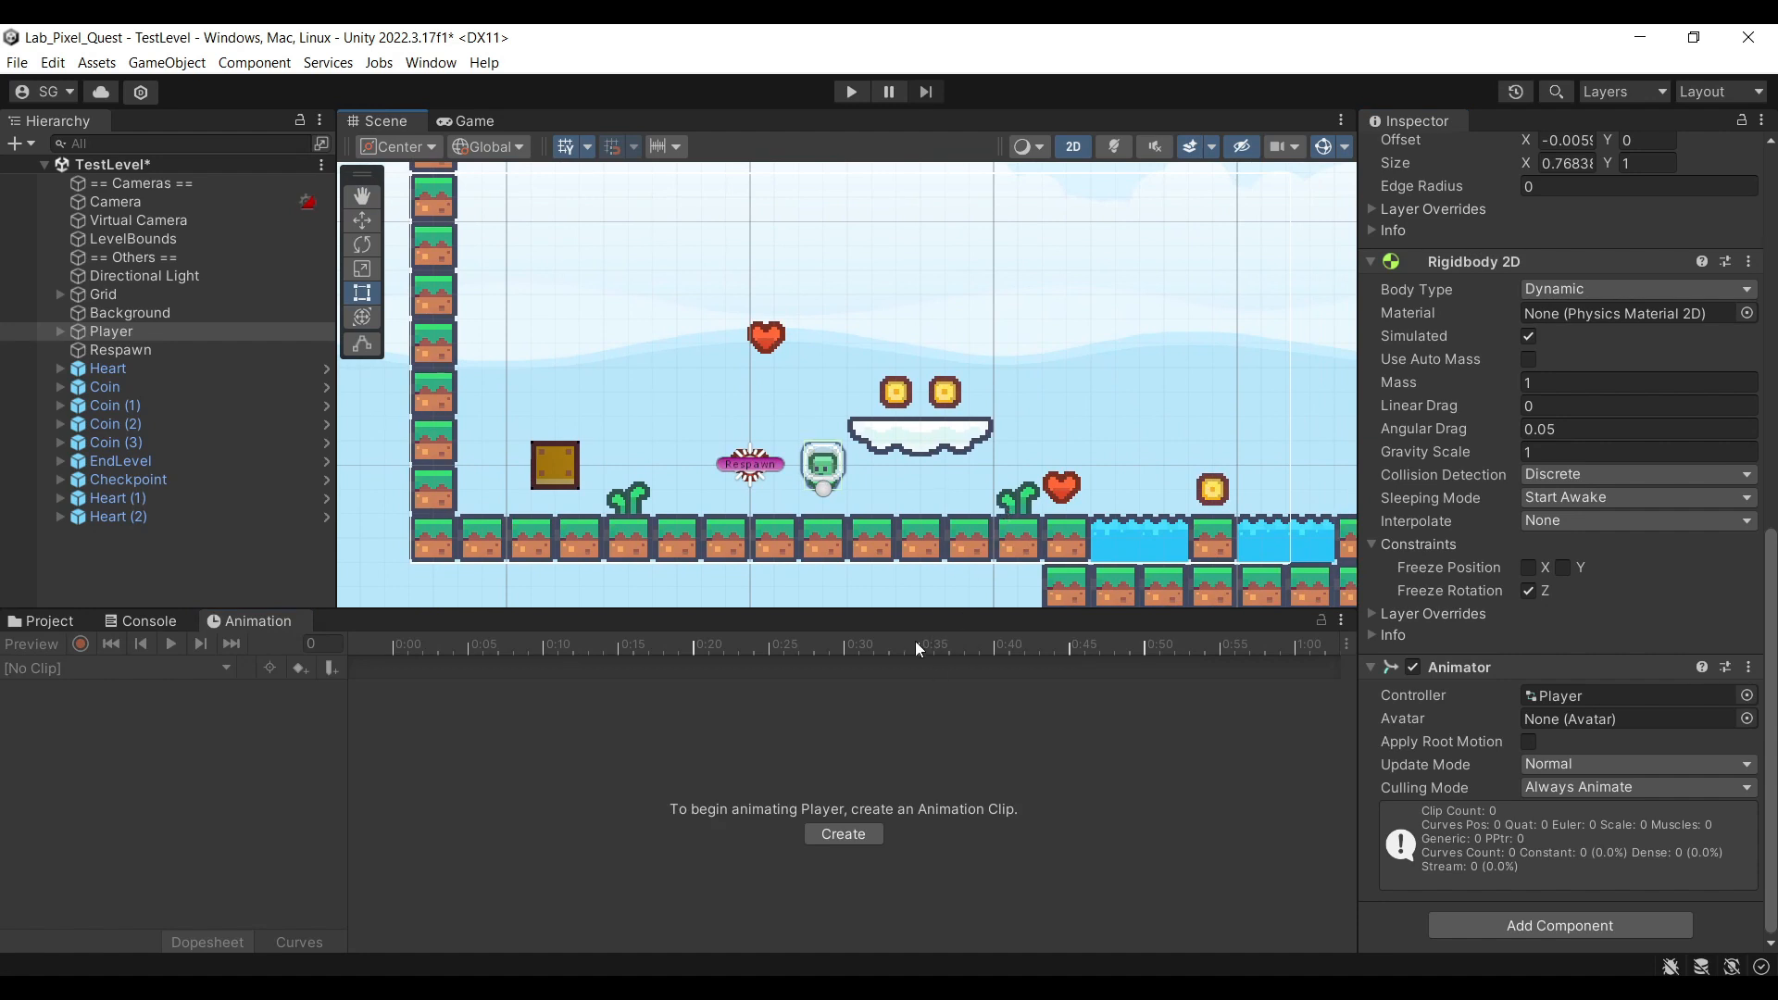
click(843, 833)
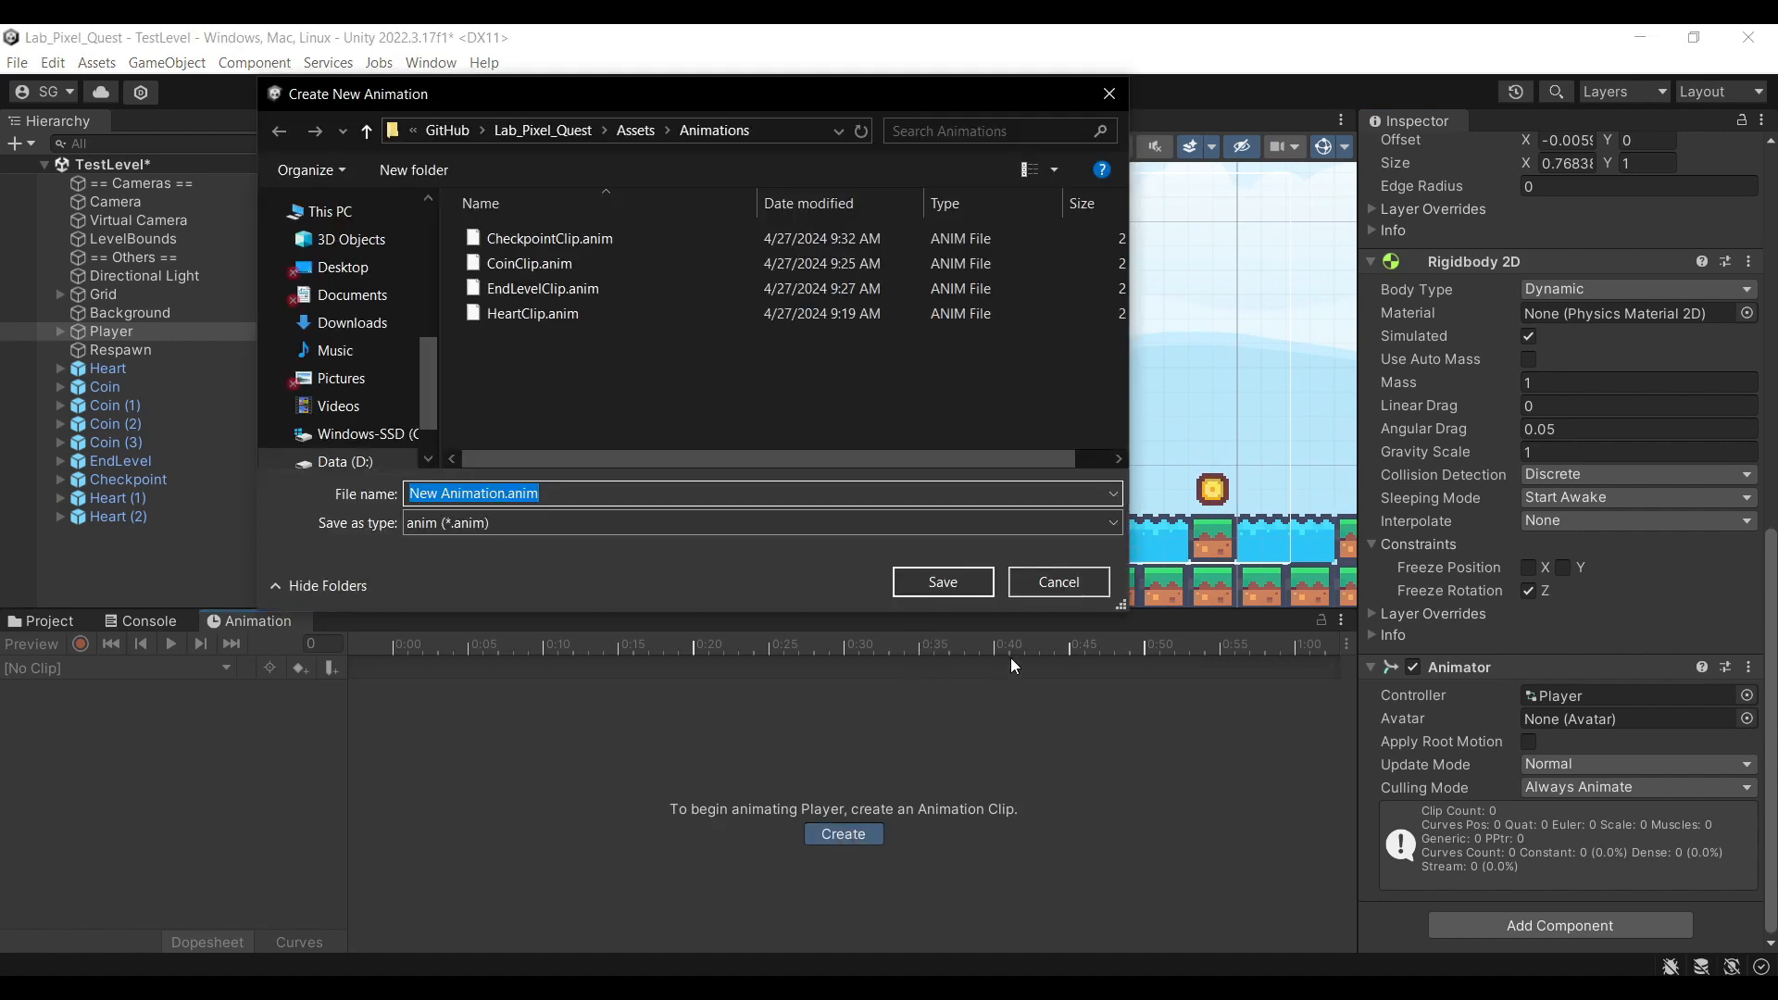
text(PlayerId)
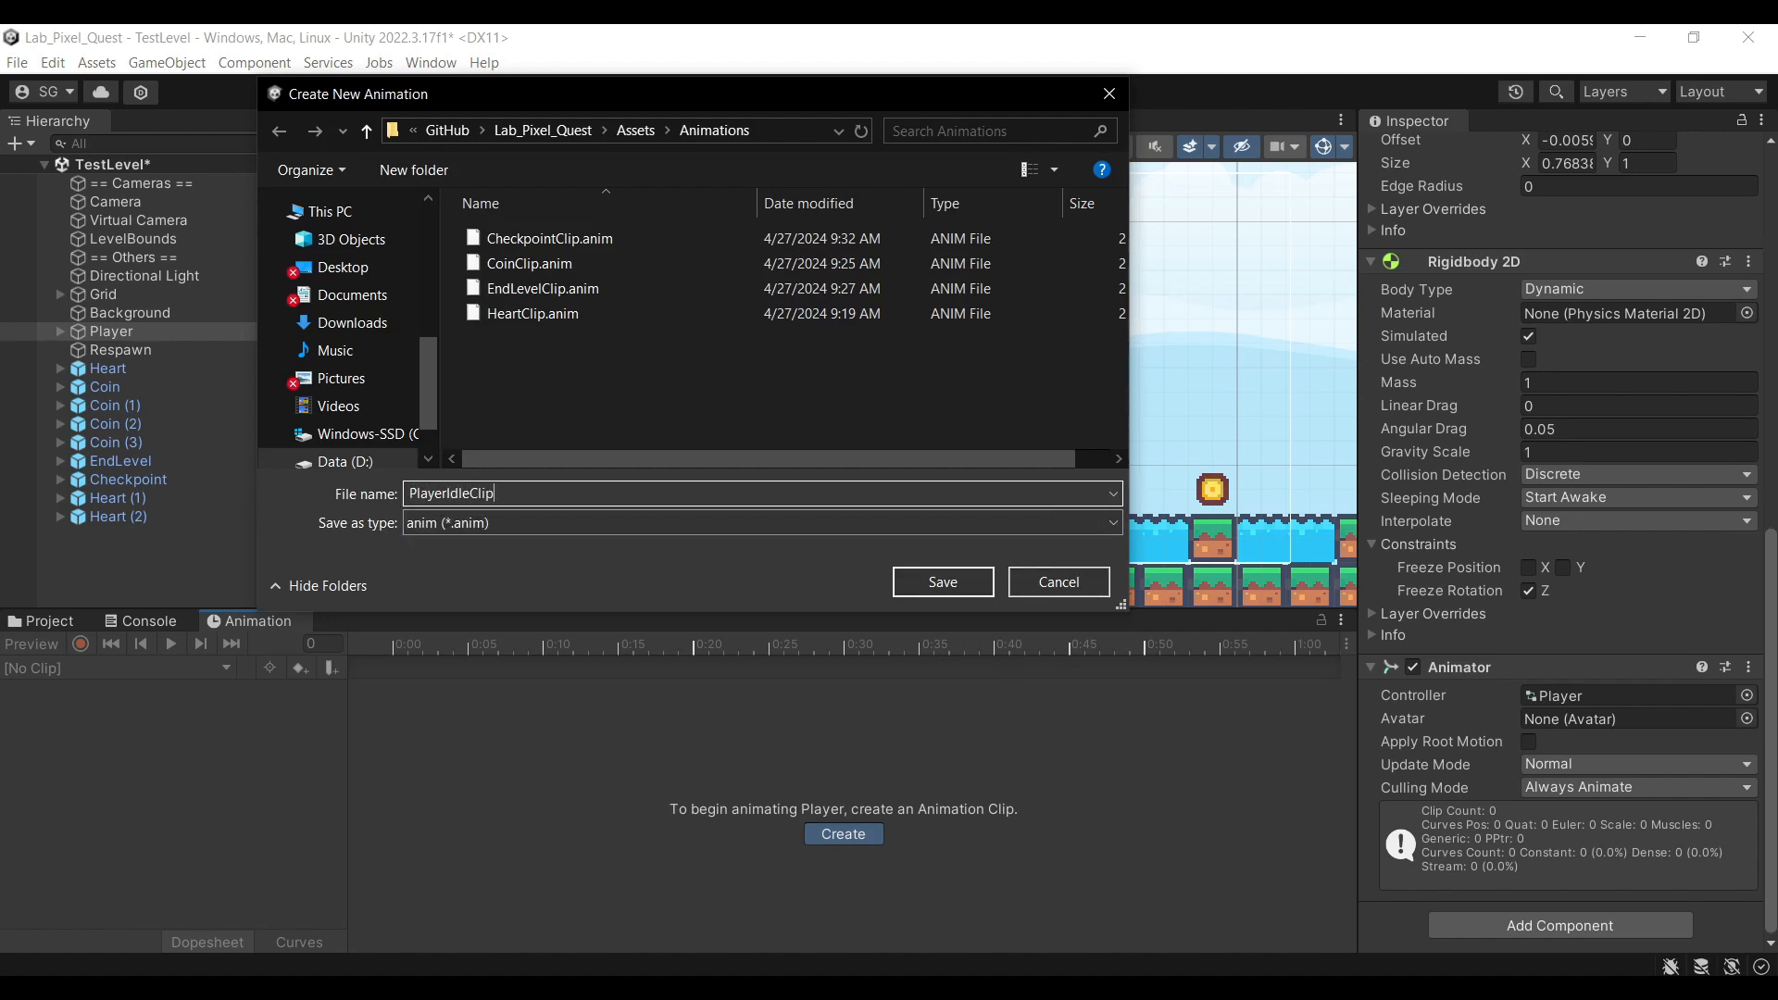
text(leClip)
key(Return)
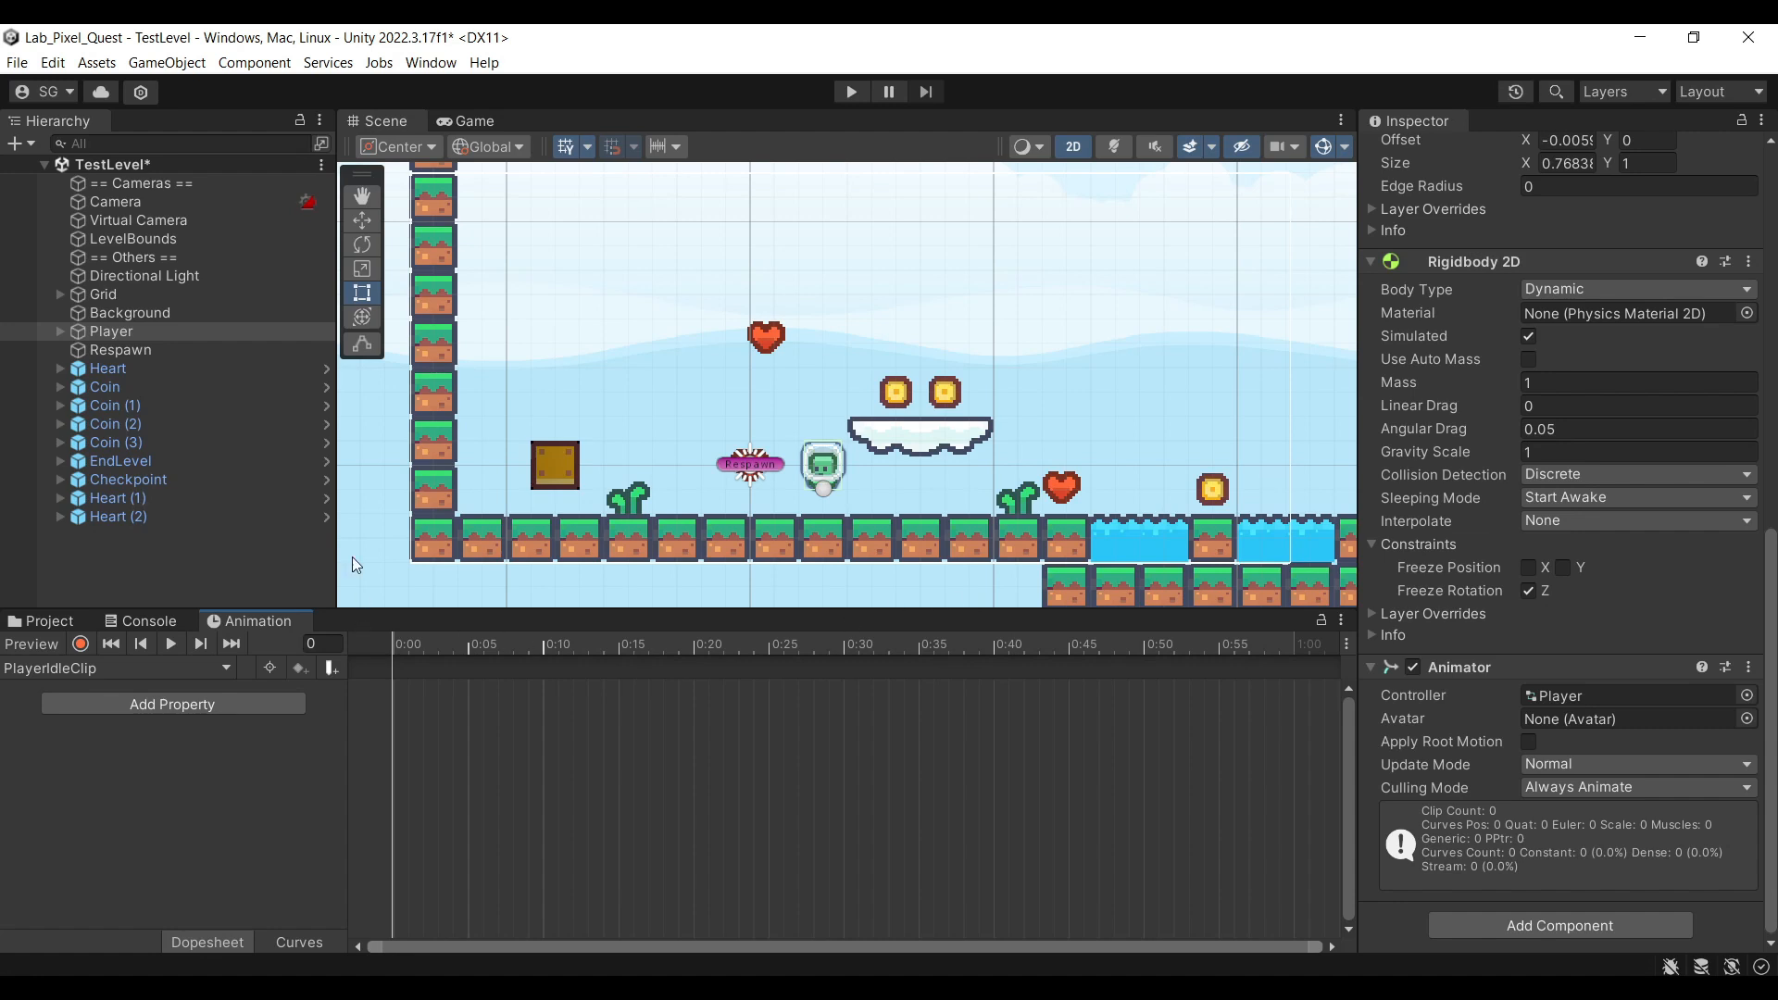
Record a 1.05 scale on the Player's Sprite child at 0:30 in PlayerIdleClip
click(80, 644)
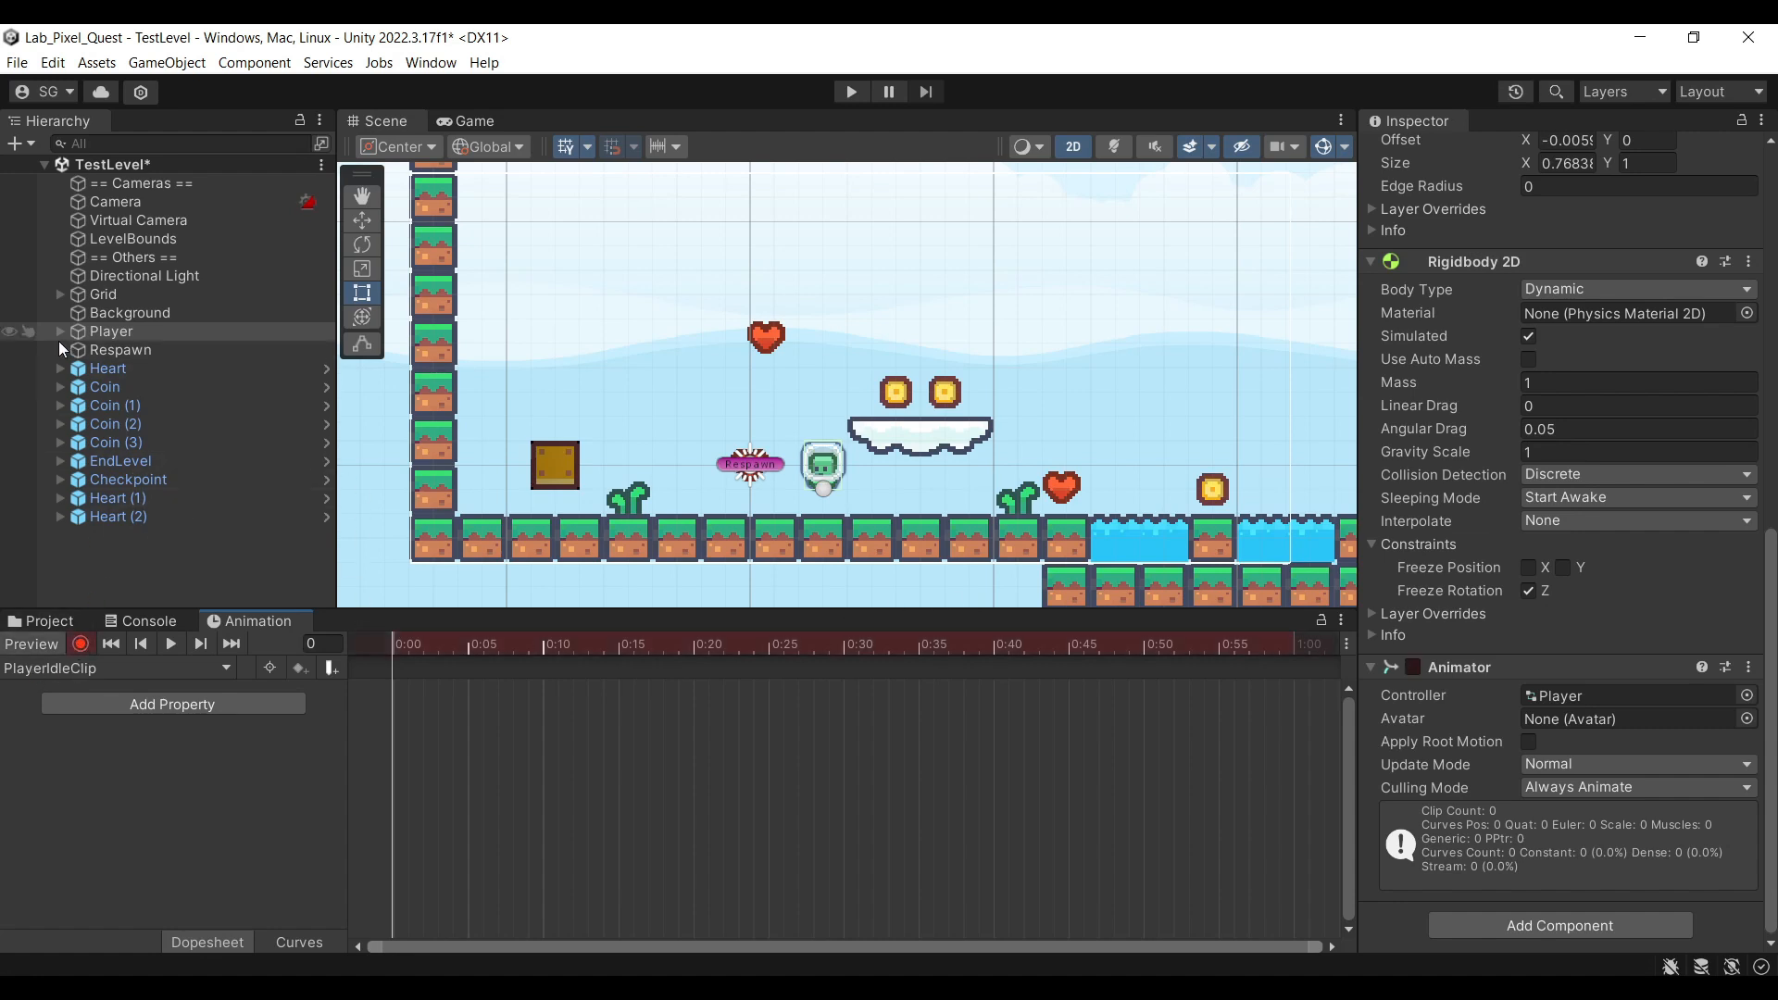
click(61, 332)
click(125, 350)
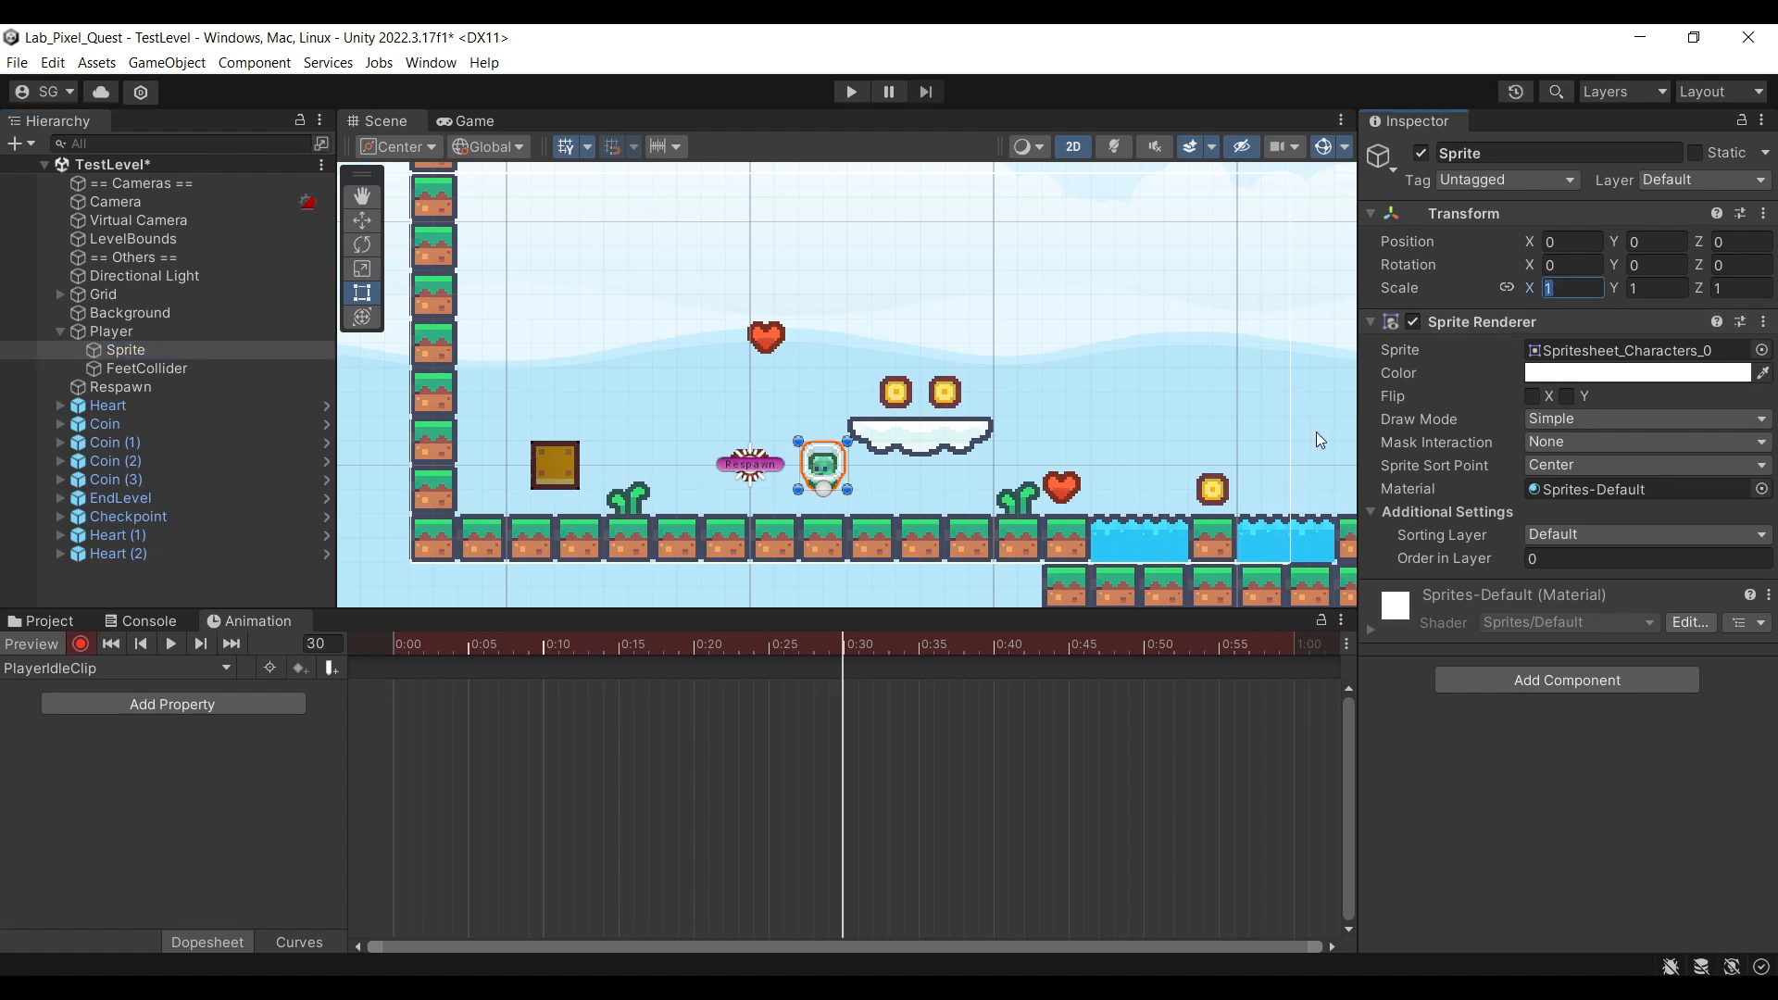
text(1.)
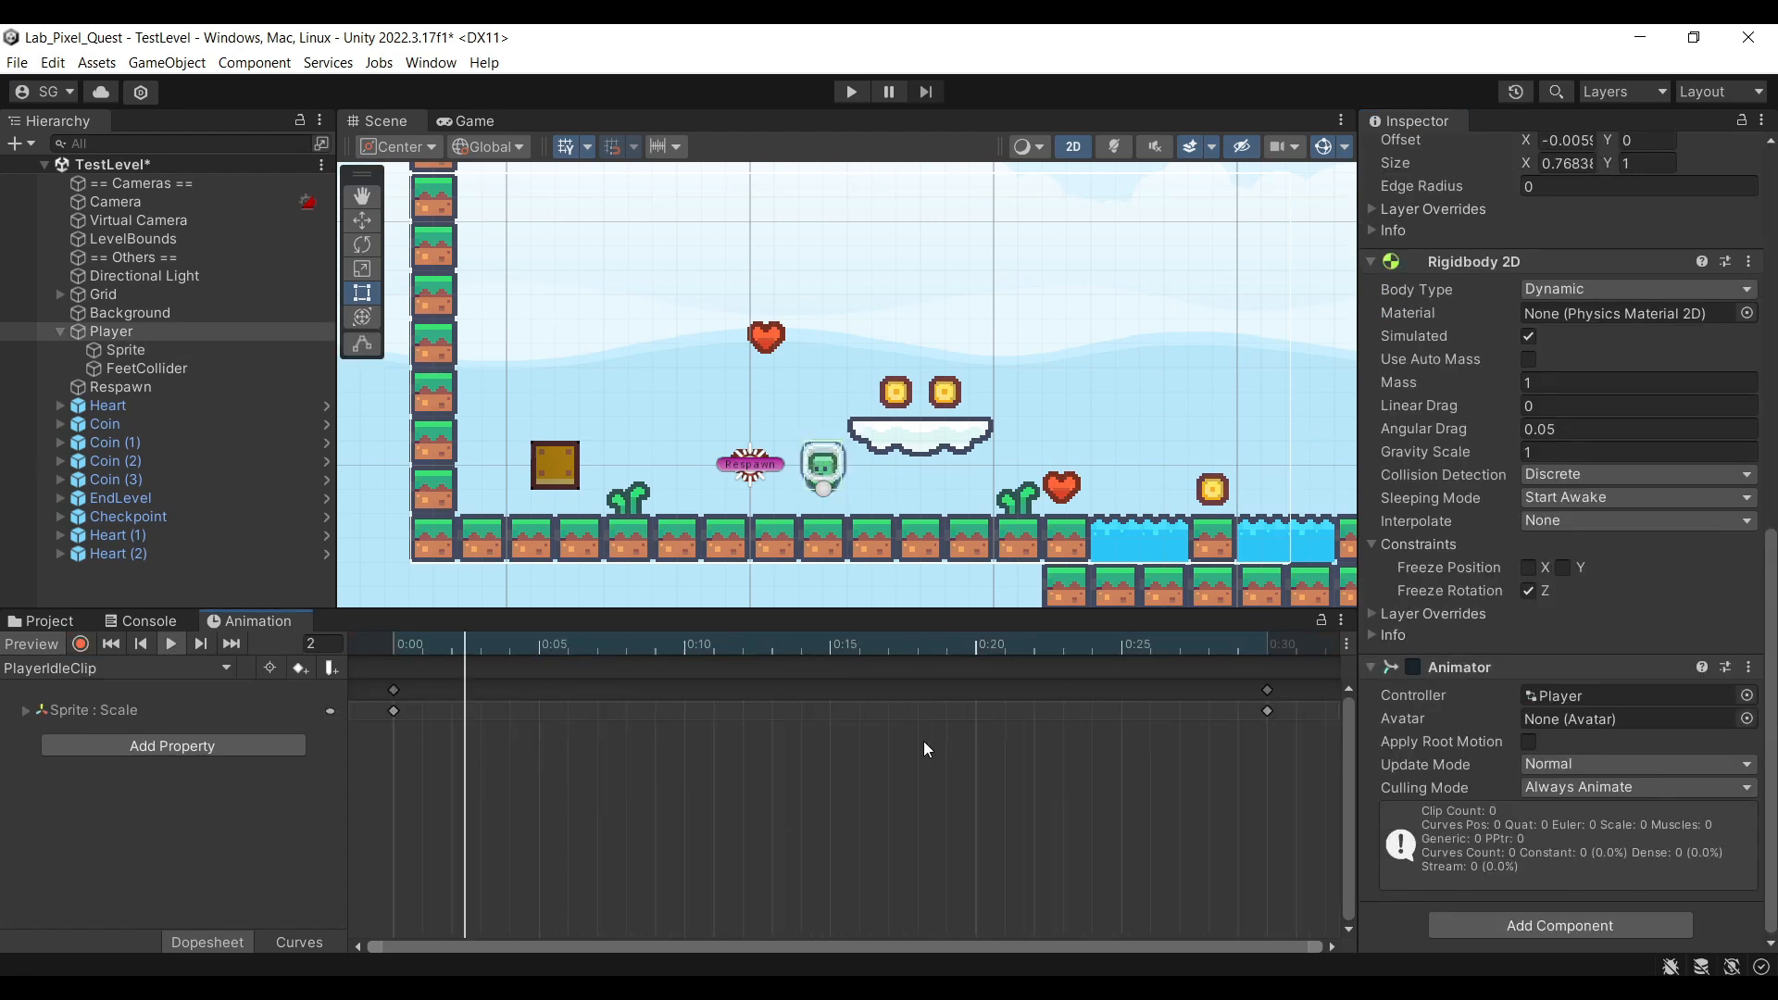
Stretch the idle clip's scale keyframes so the last one falls at 2:00
scroll(924, 741, down, 2)
scroll(924, 742, down, 3)
drag(932, 841, 381, 677)
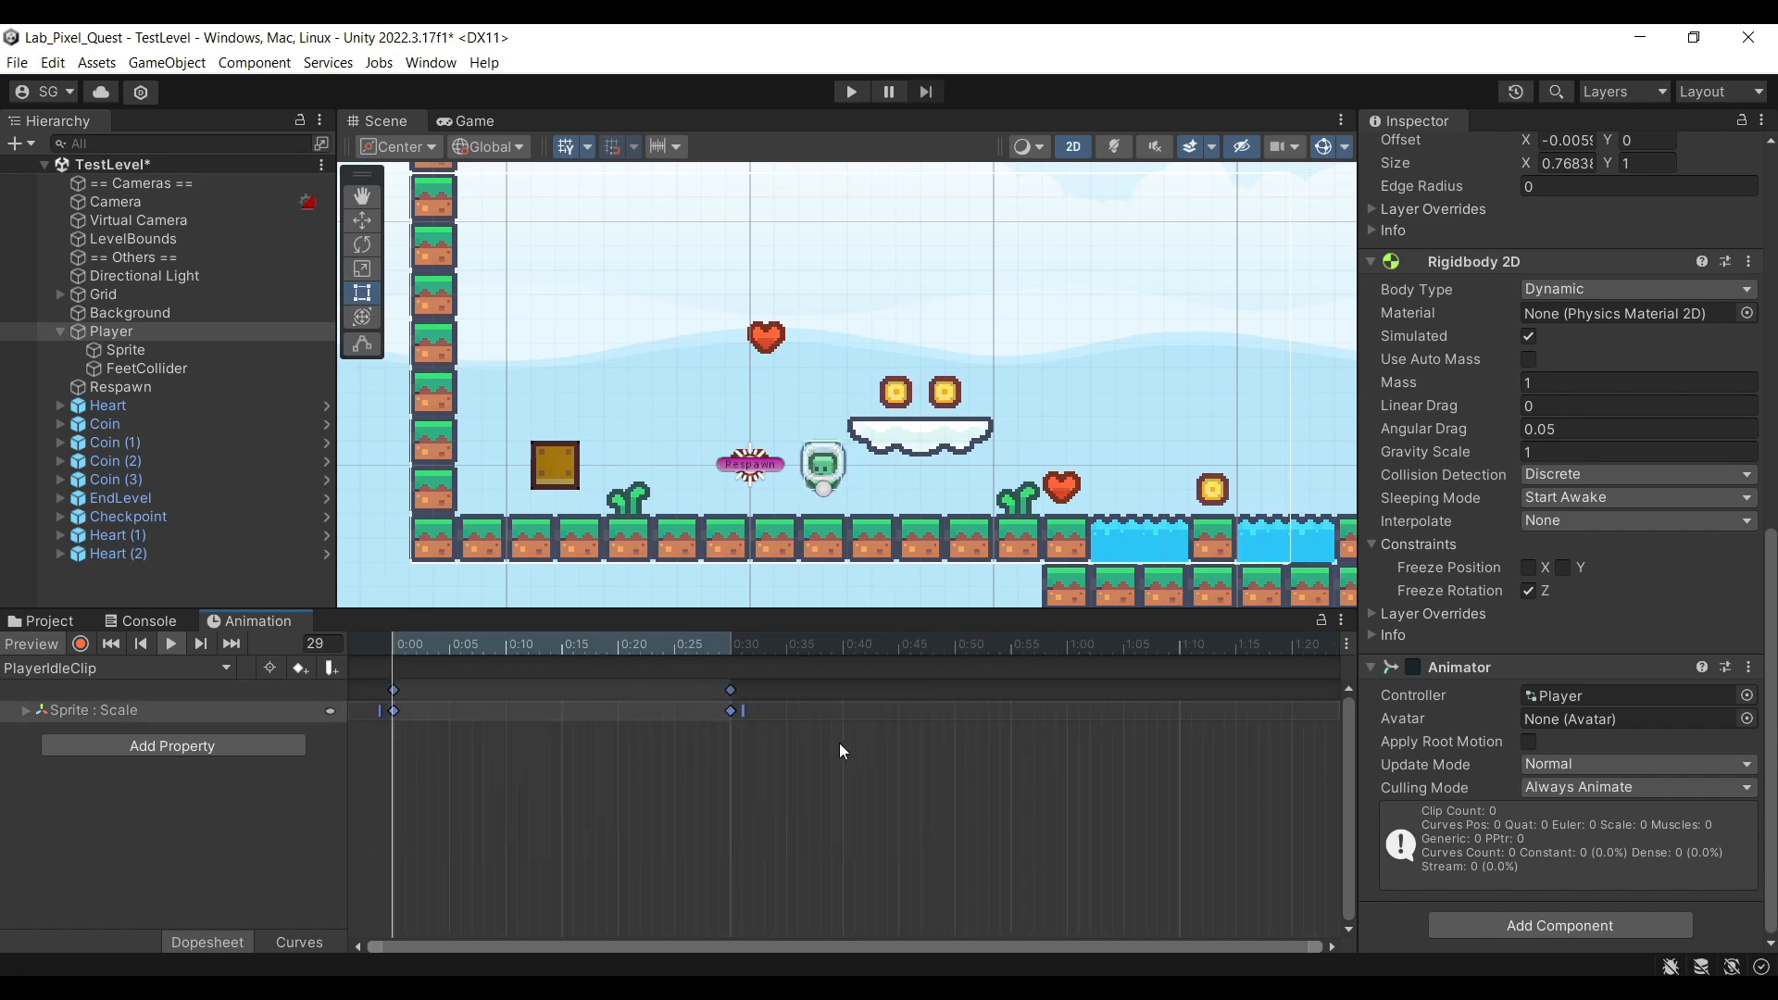
drag(745, 713, 1083, 723)
scroll(1019, 788, down, 4)
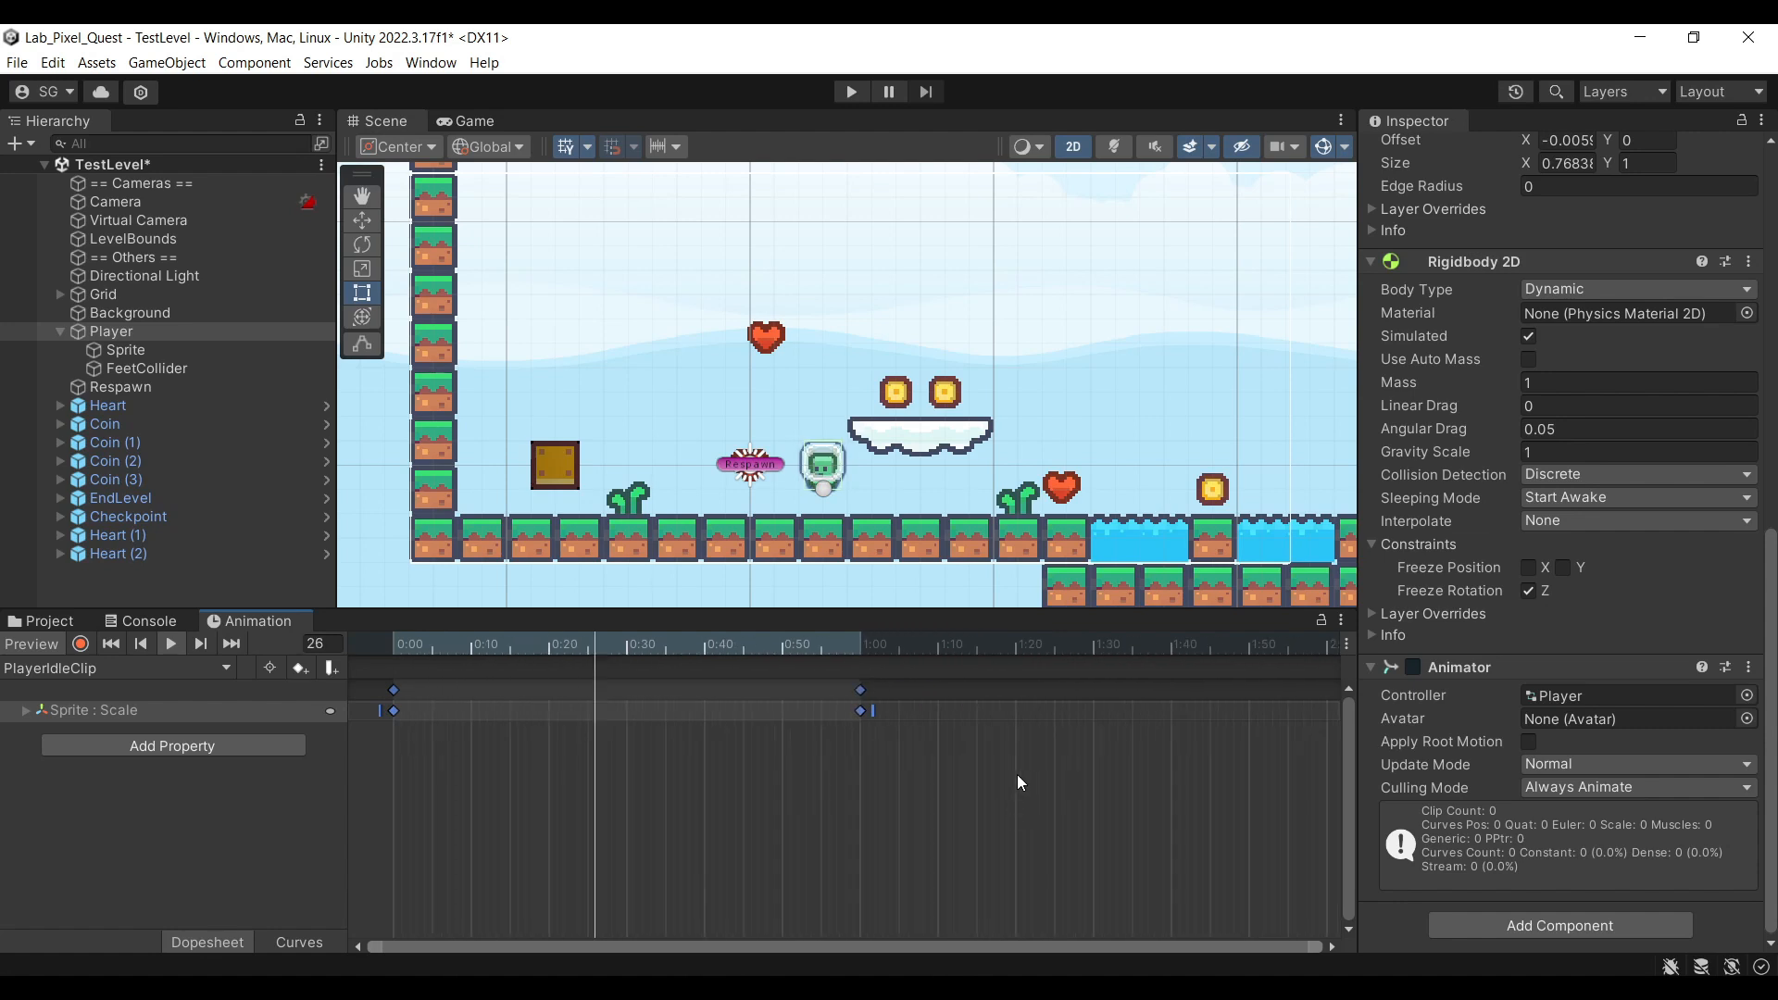
drag(719, 710, 1035, 740)
click(1015, 808)
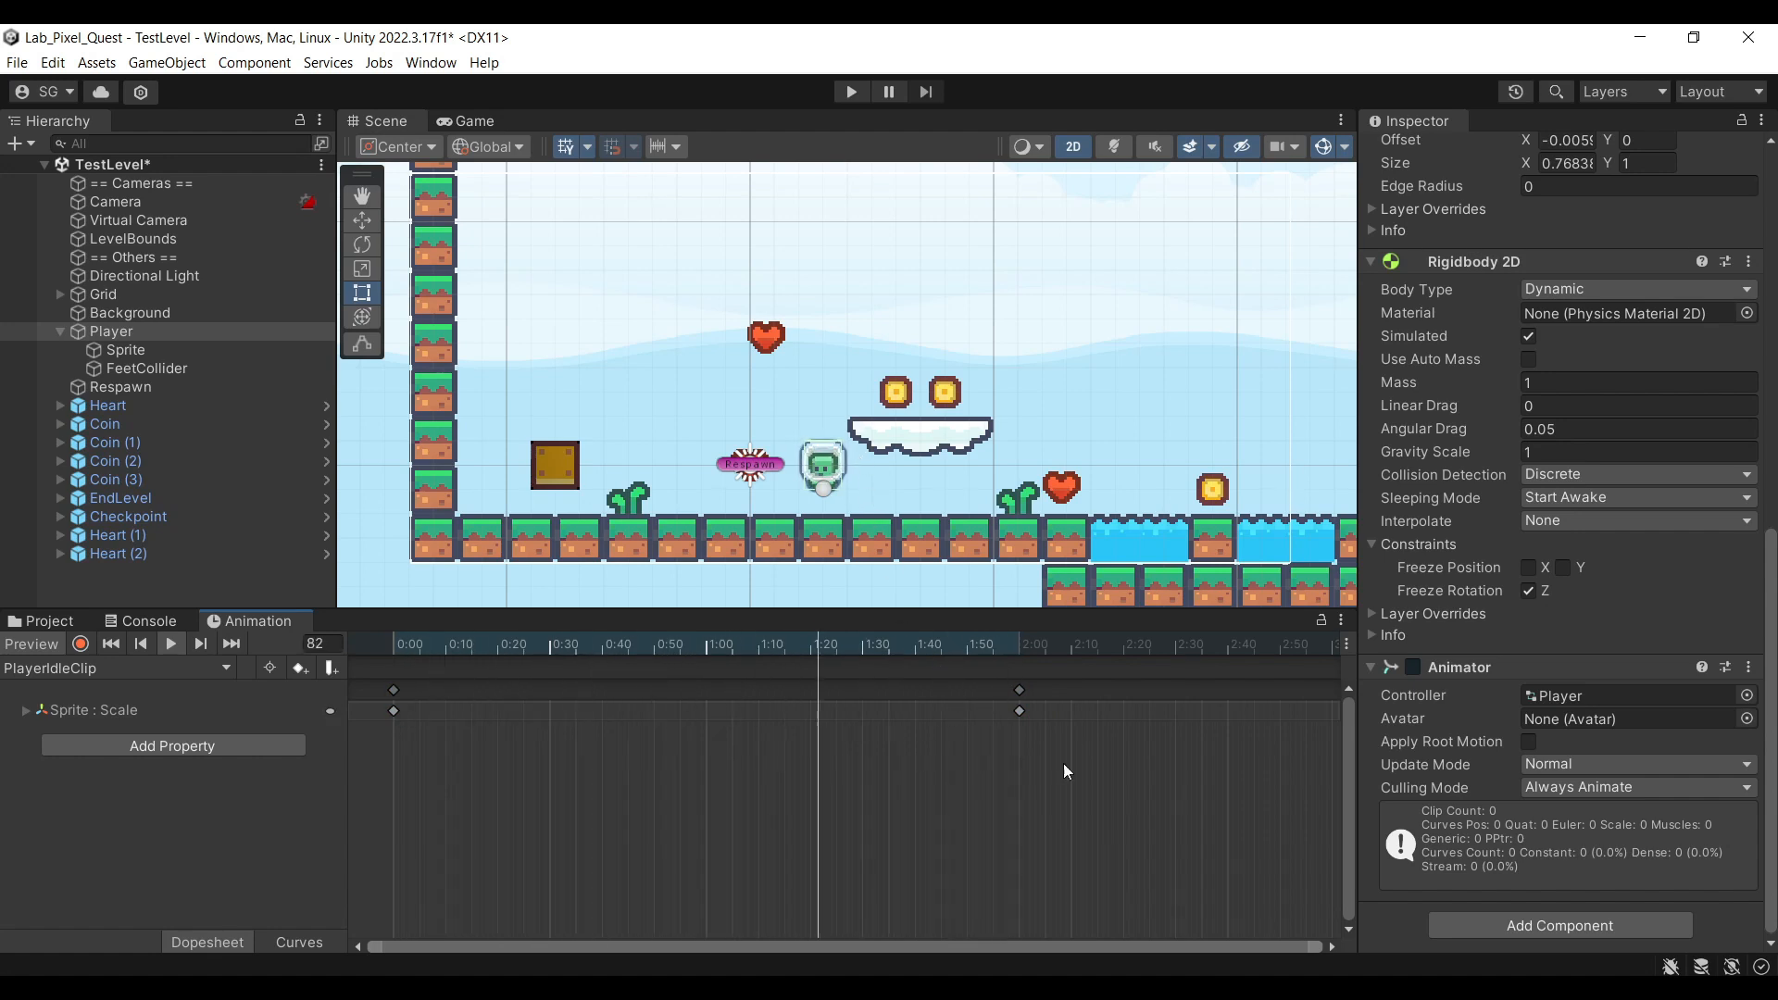
Record a Sprite scale of 1 at 4:00 in PlayerIdleClip and preview the animation
scroll(1075, 761, down, 2)
scroll(1089, 751, down, 3)
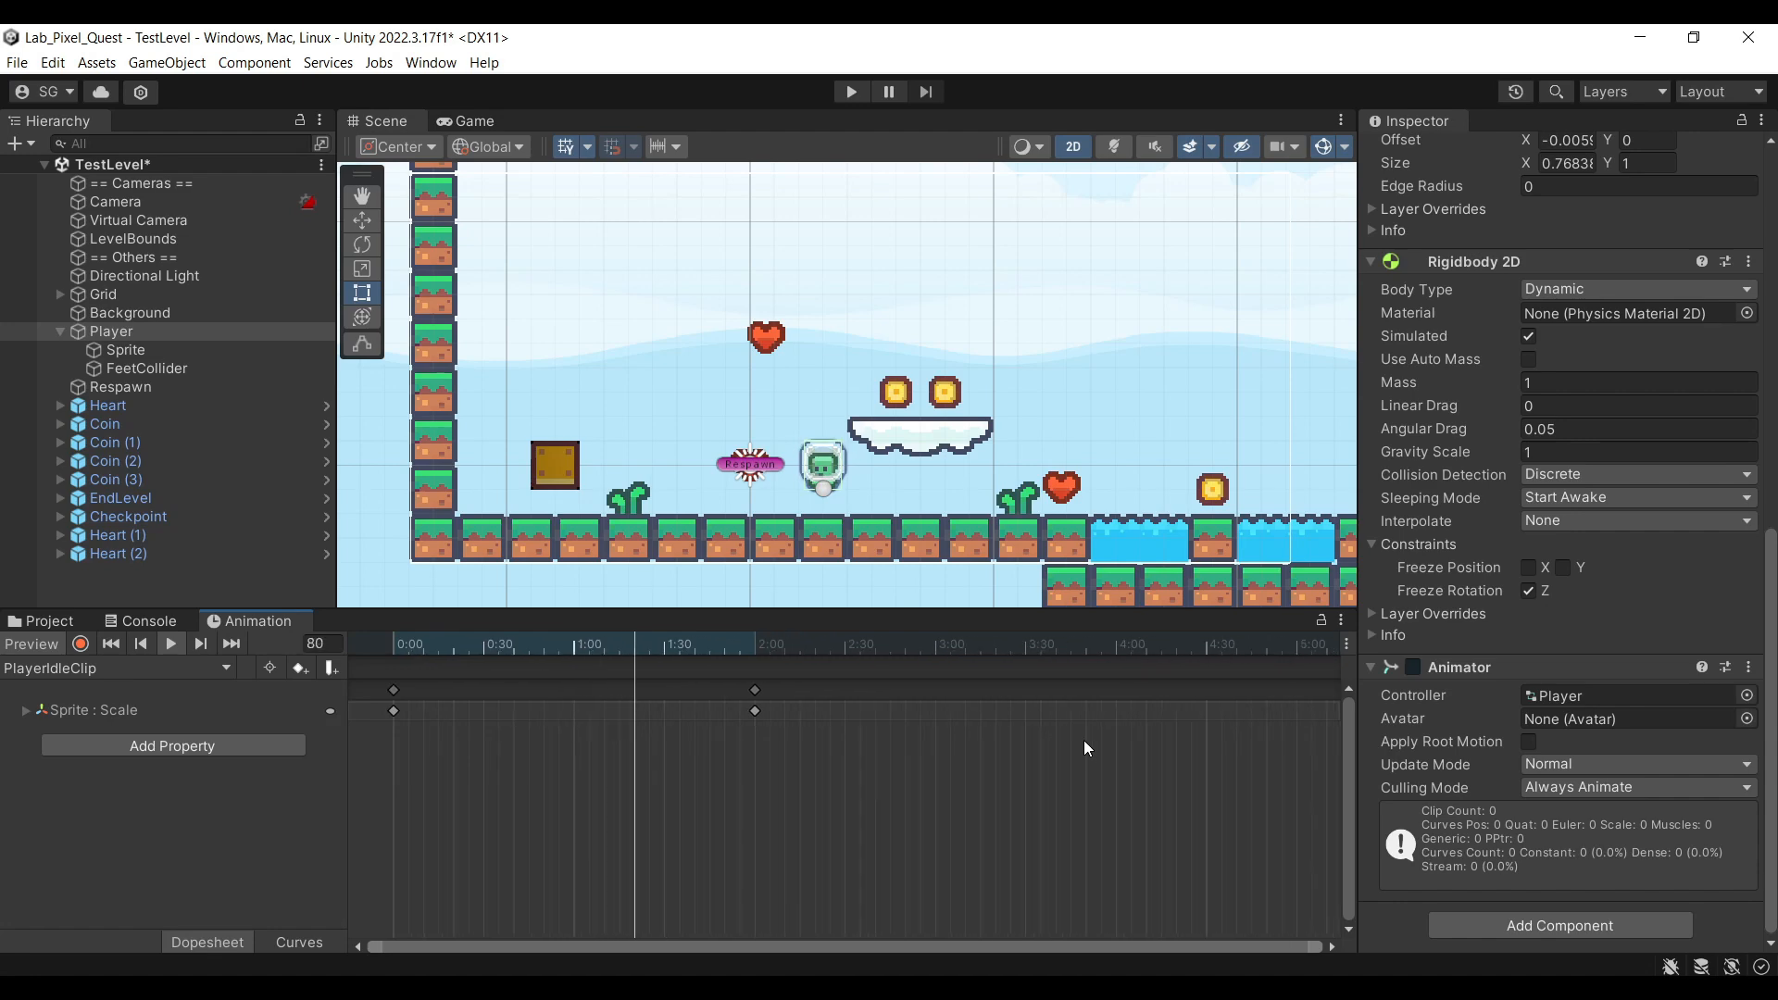
click(1015, 643)
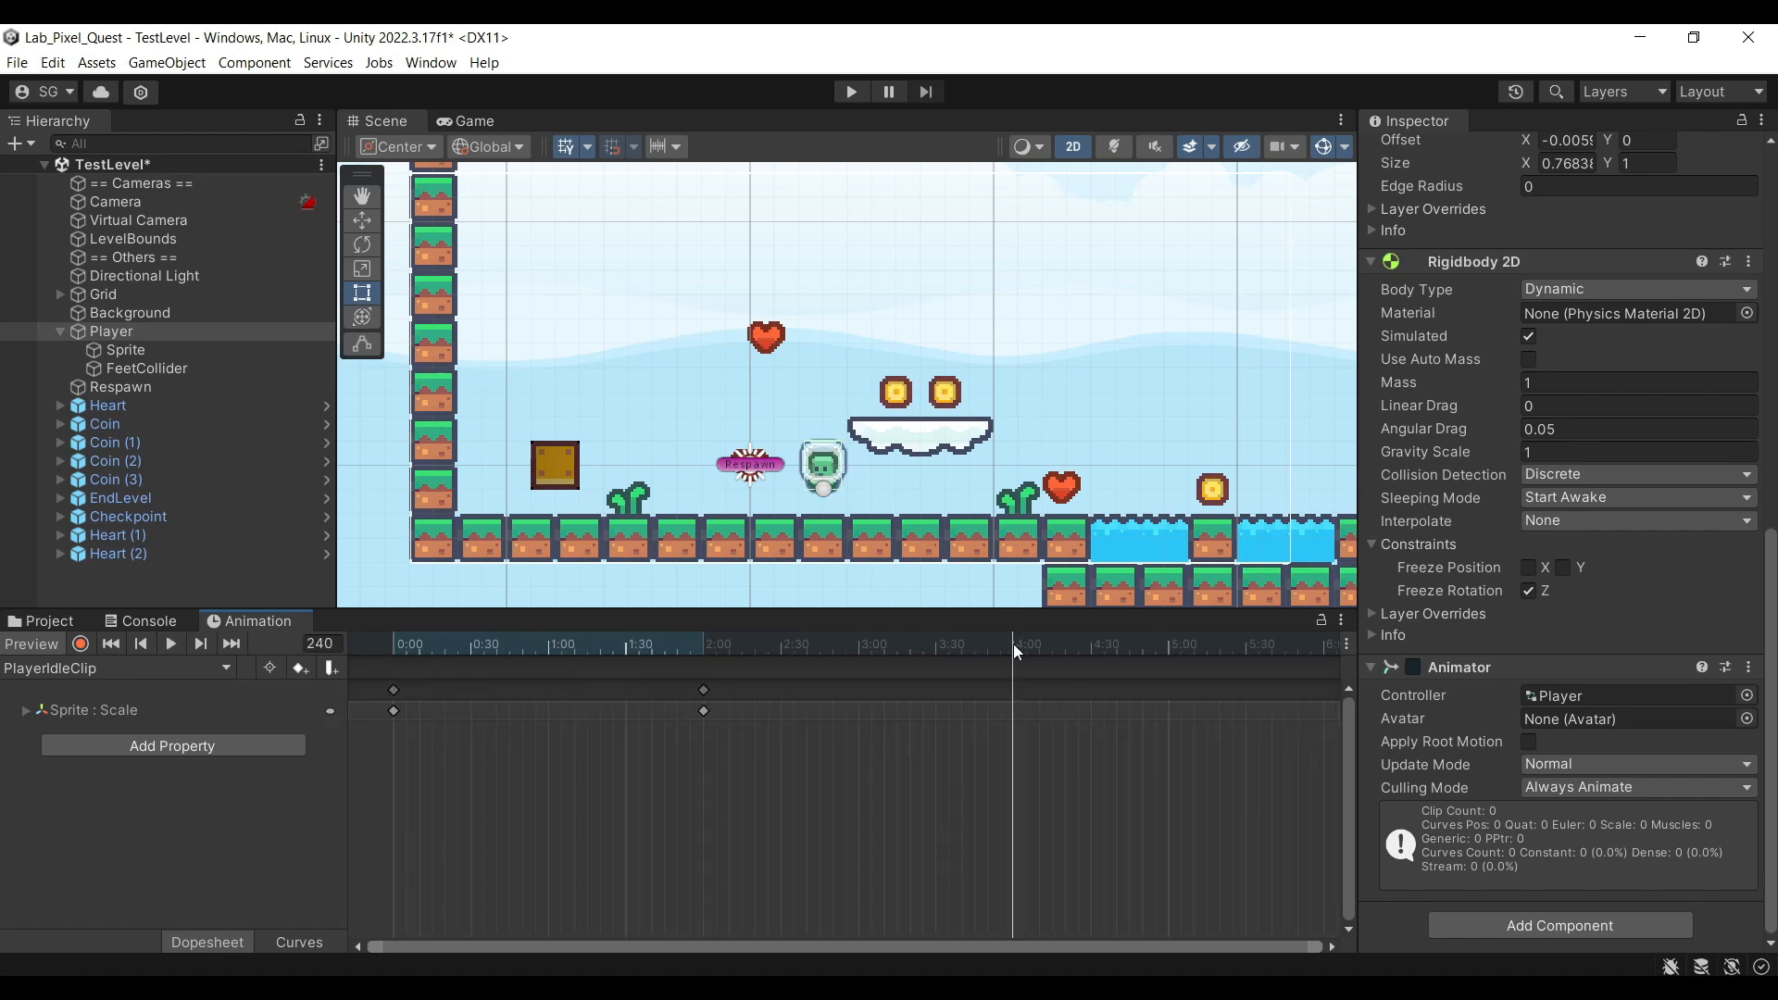
scroll(1594, 442, up, 10)
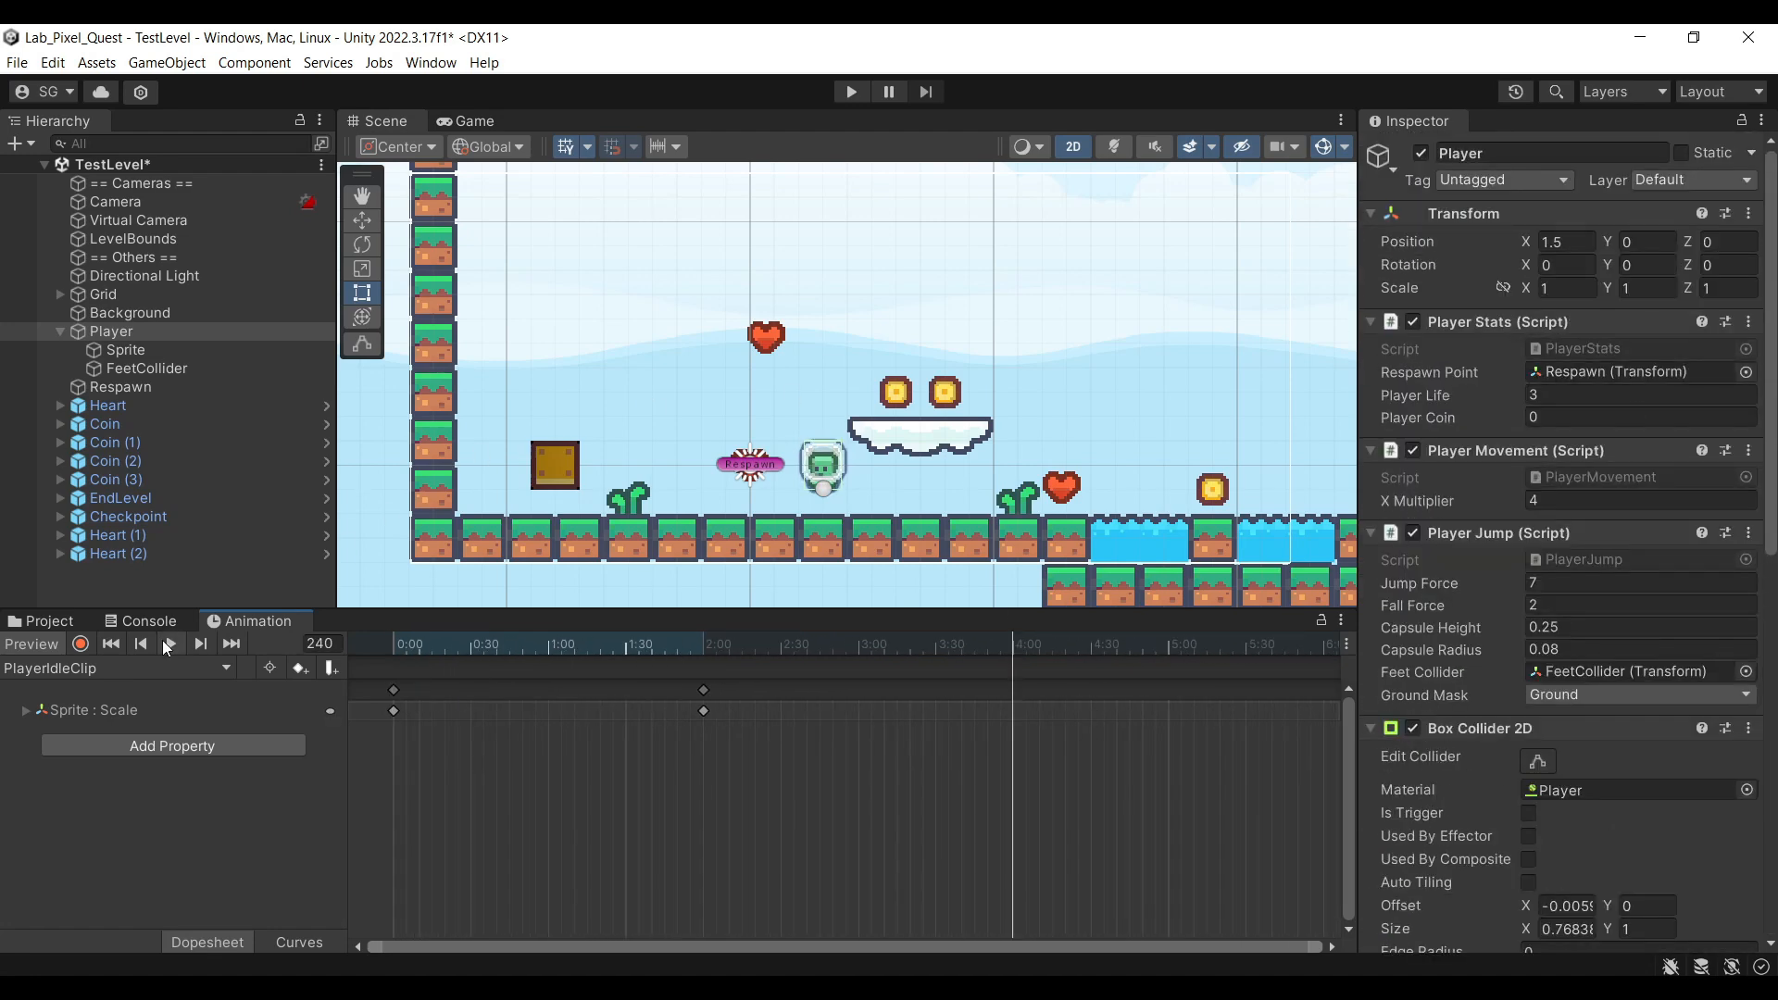
click(80, 646)
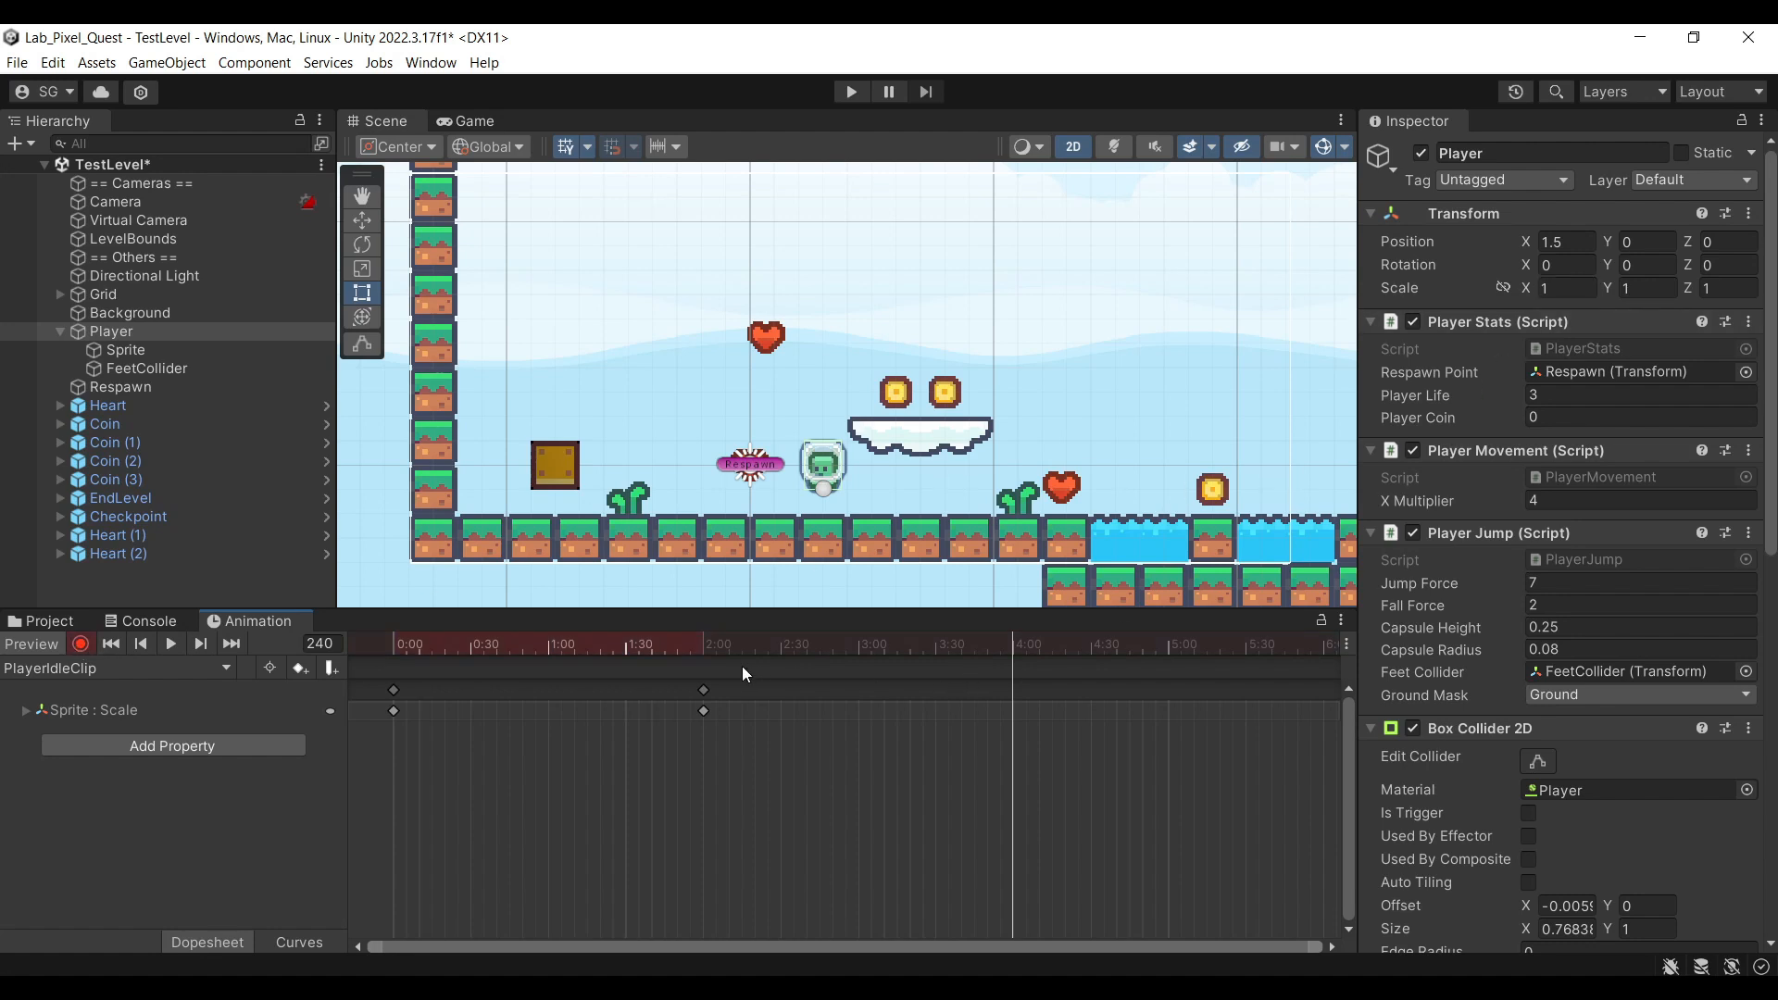
drag(699, 646, 941, 655)
click(175, 350)
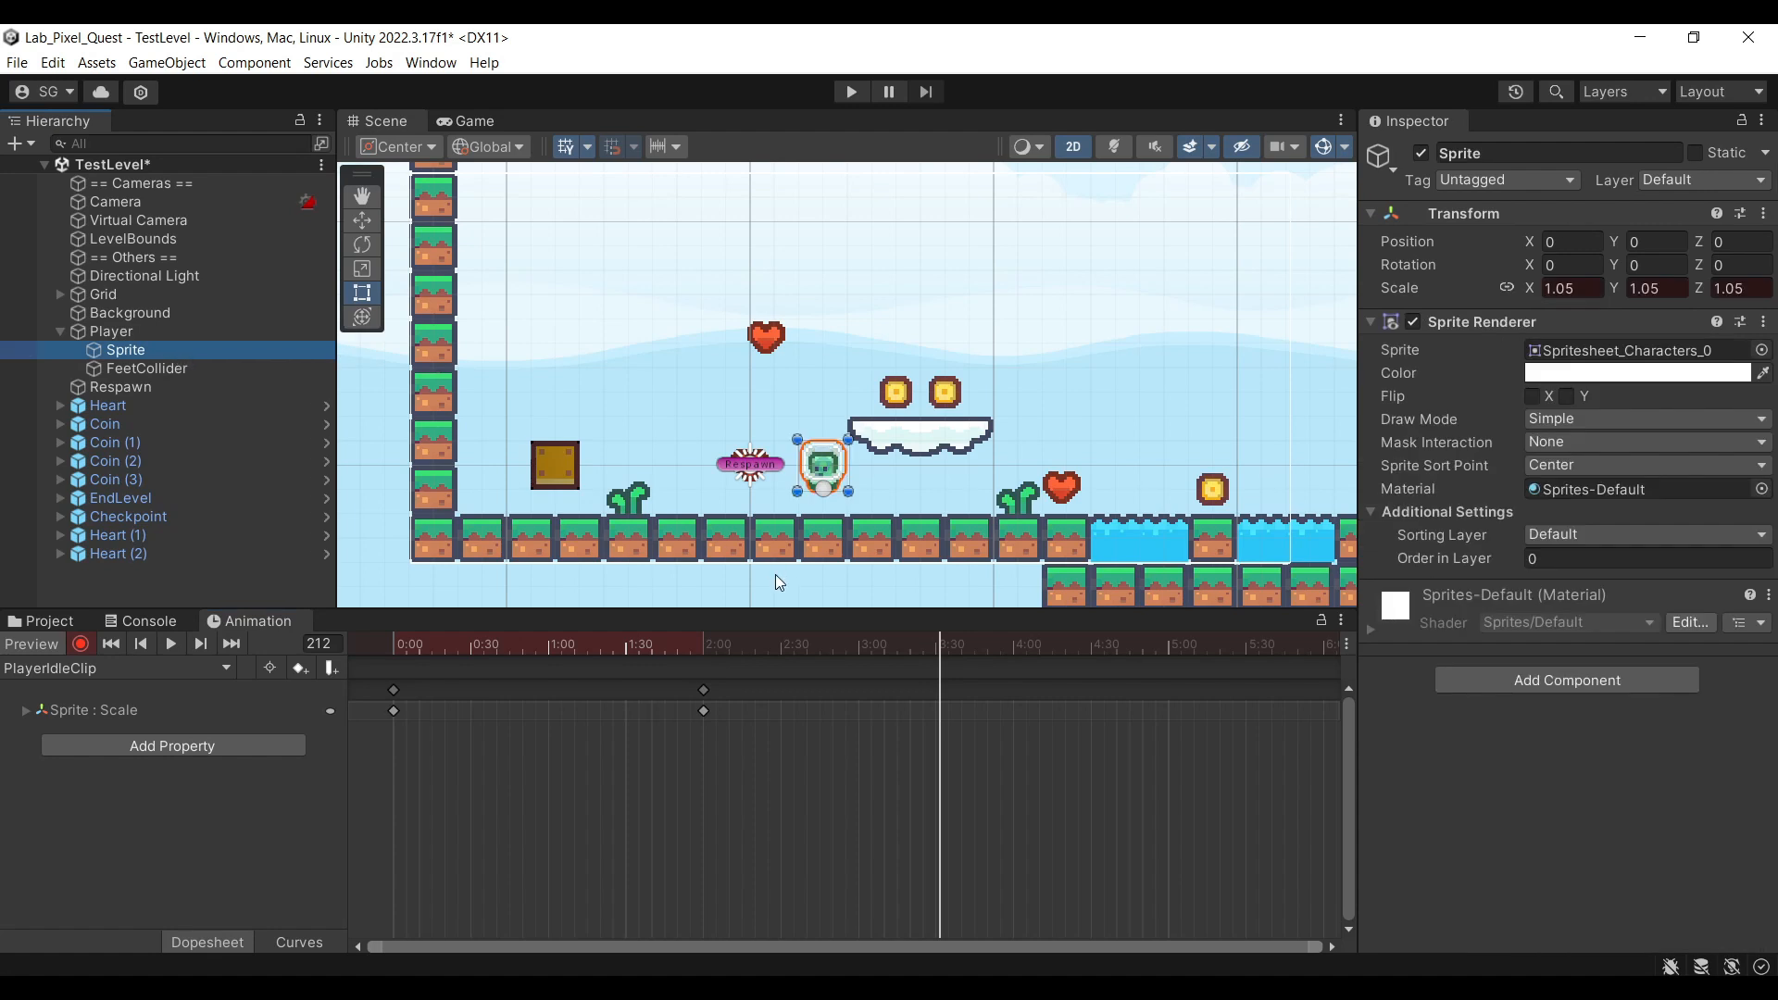
drag(1019, 650, 1011, 648)
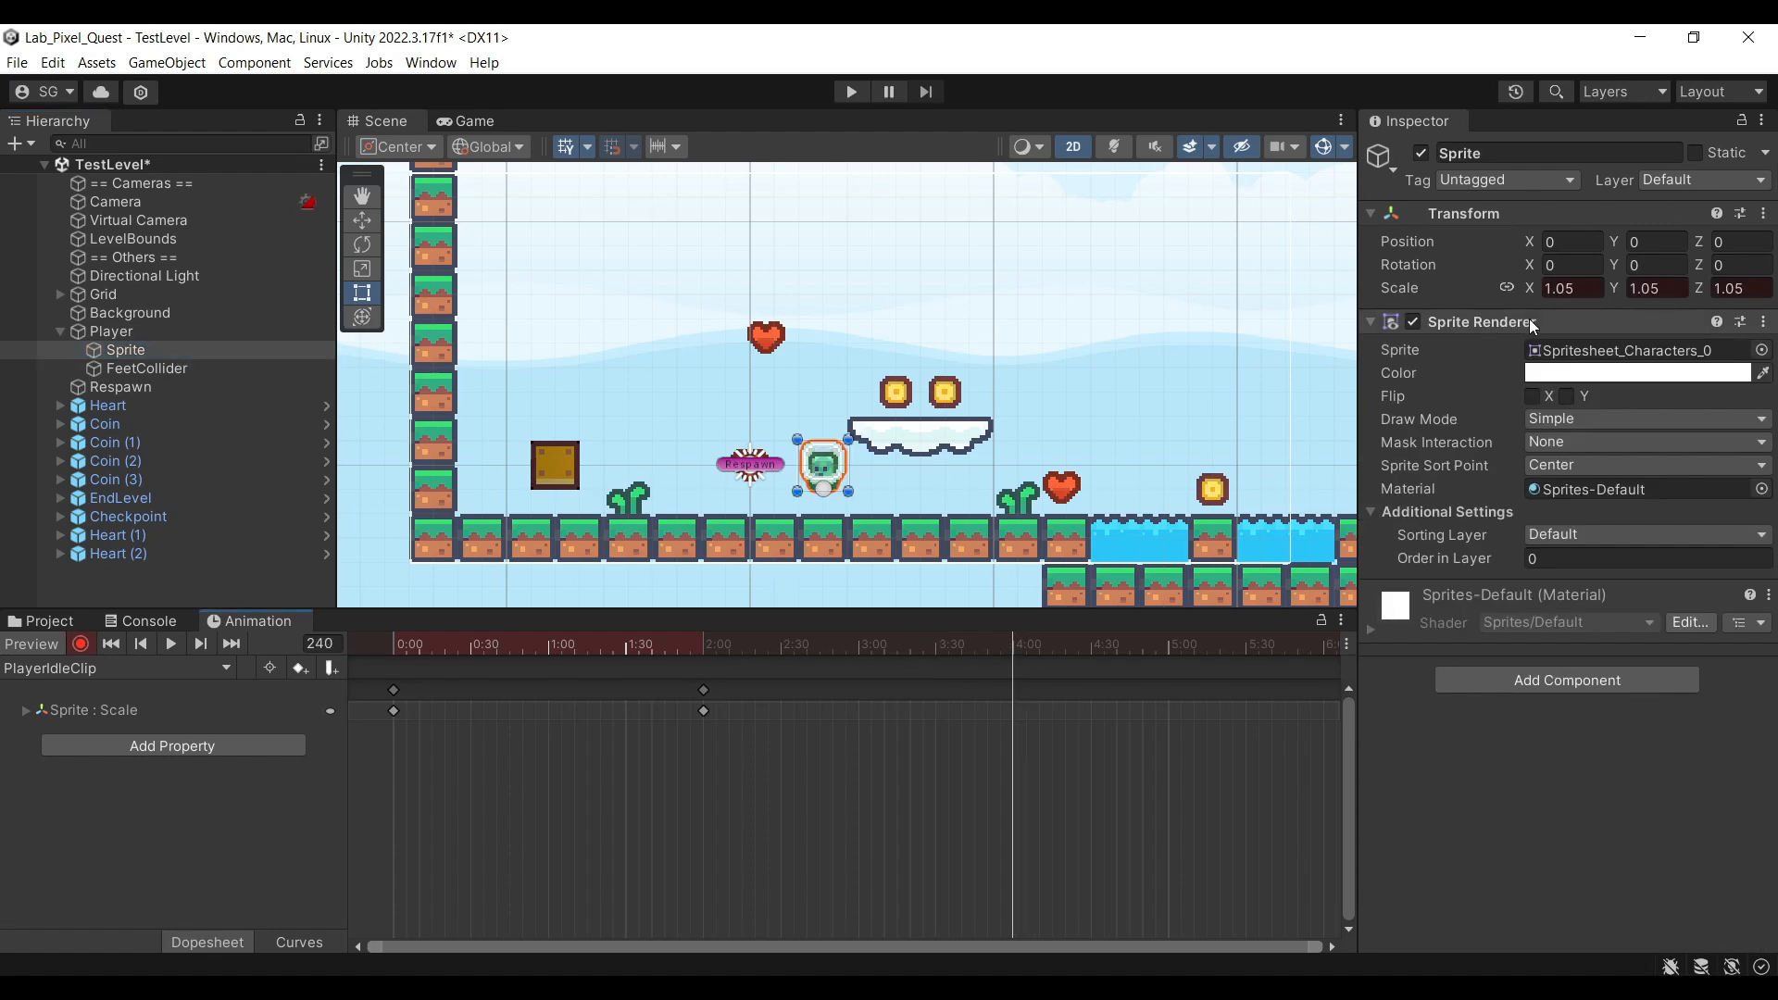
click(1565, 289)
text(1)
click(968, 789)
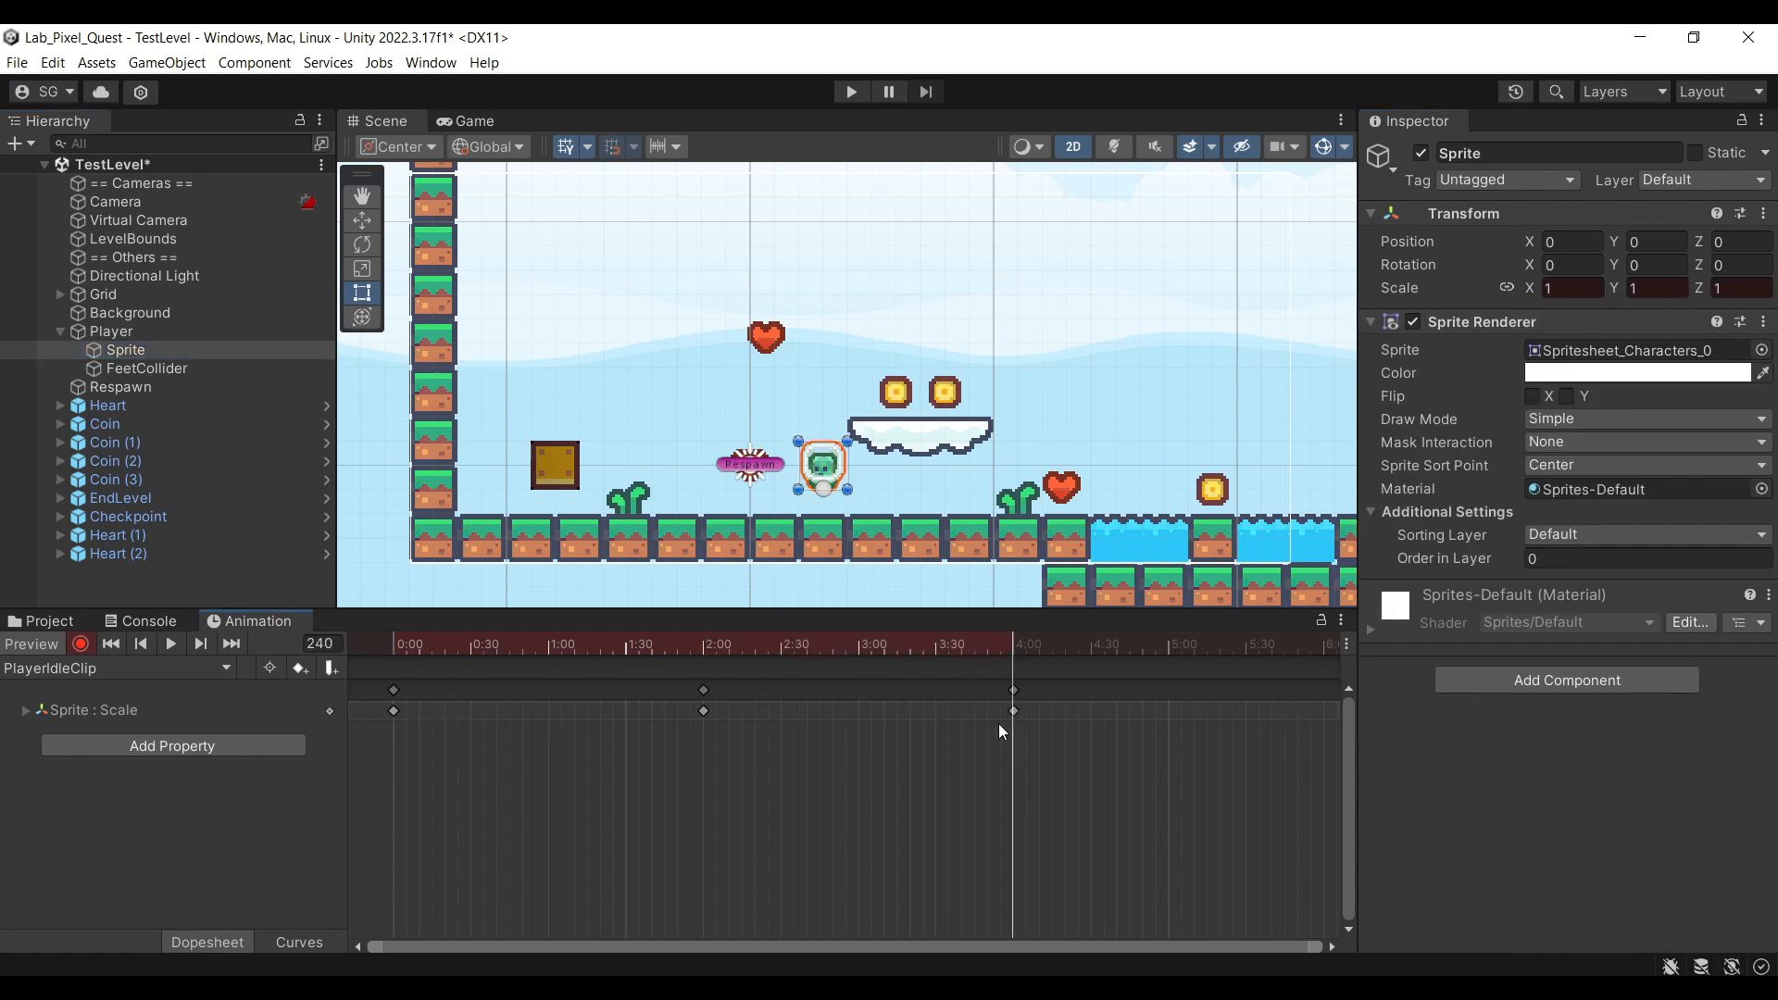
key(space)
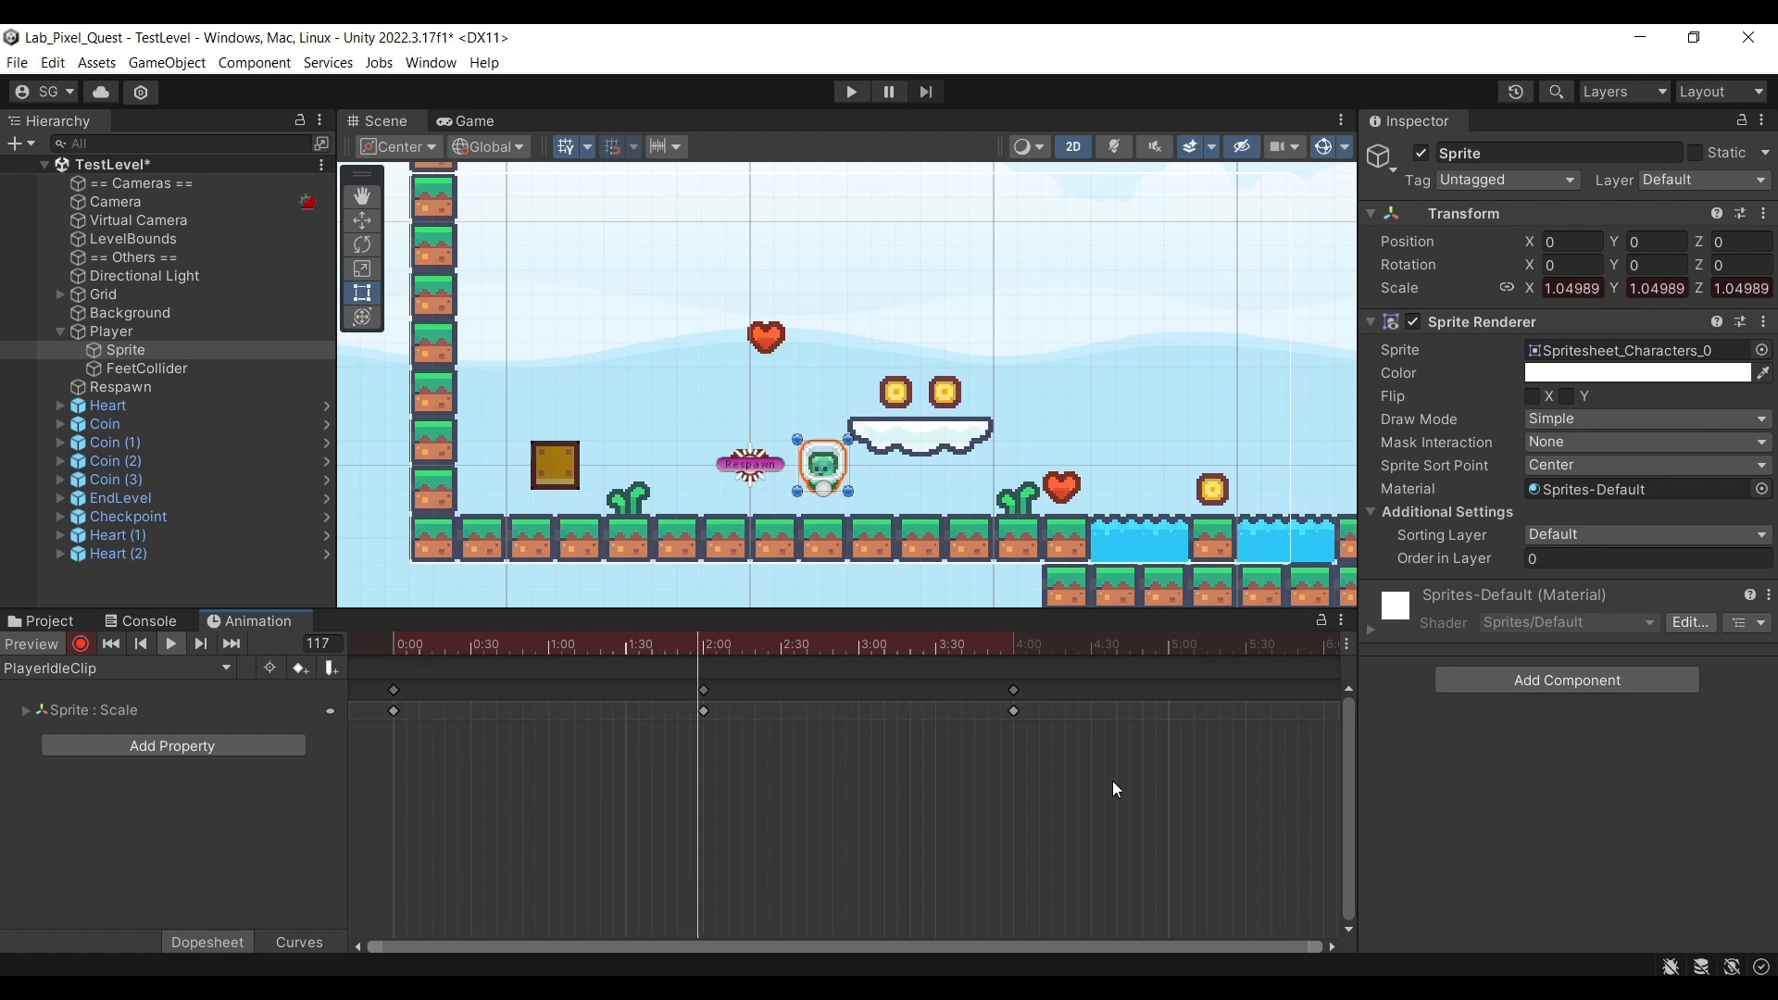
Create a second Player animation clip named PlayerWalkClip in the Animations folder
click(219, 668)
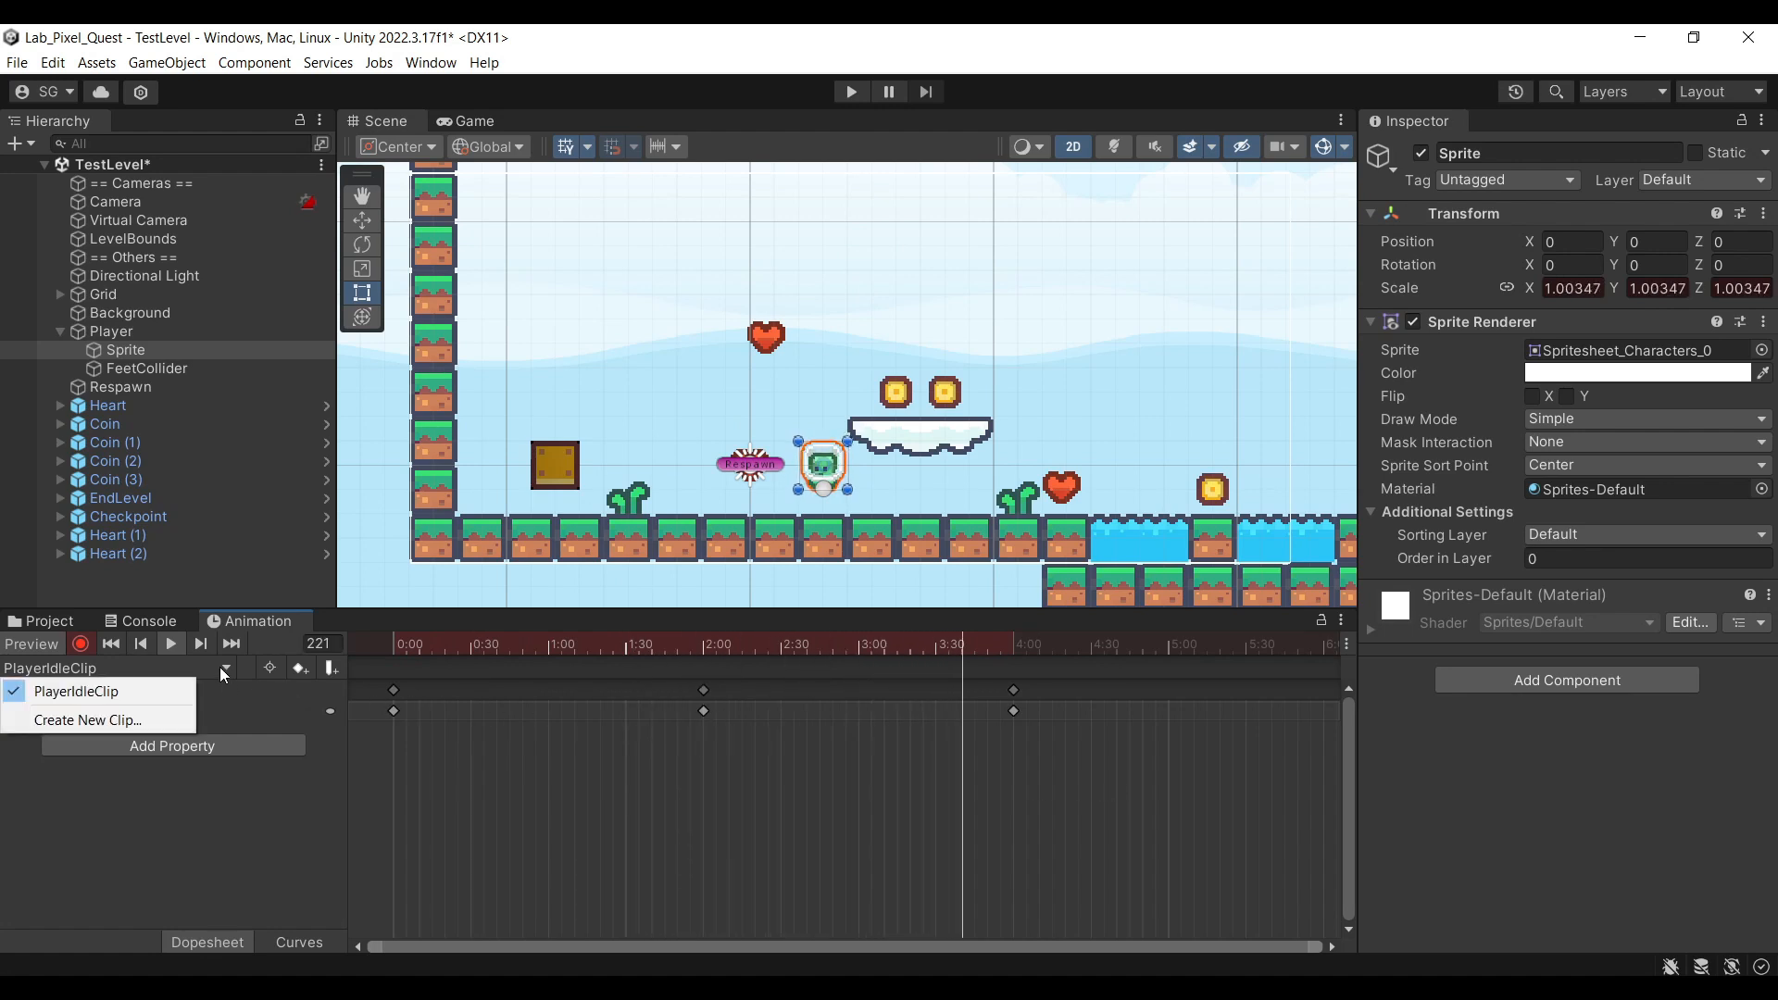
click(111, 719)
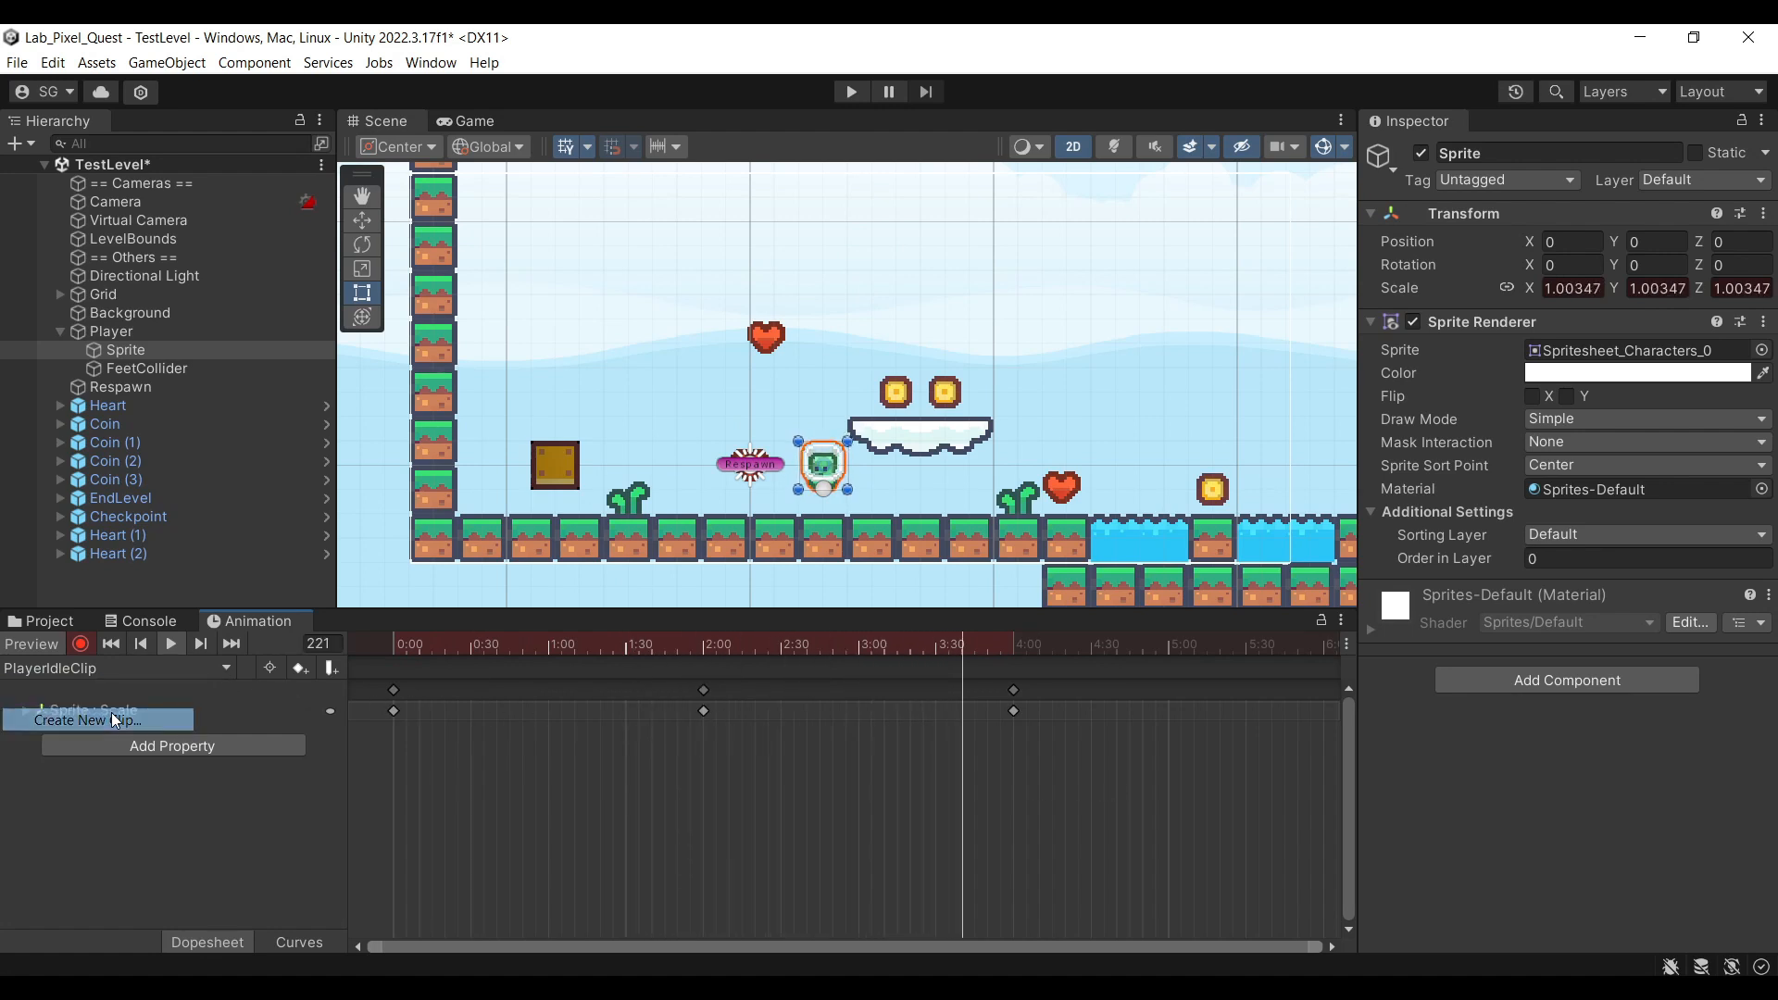
text(PlayerWalkClip)
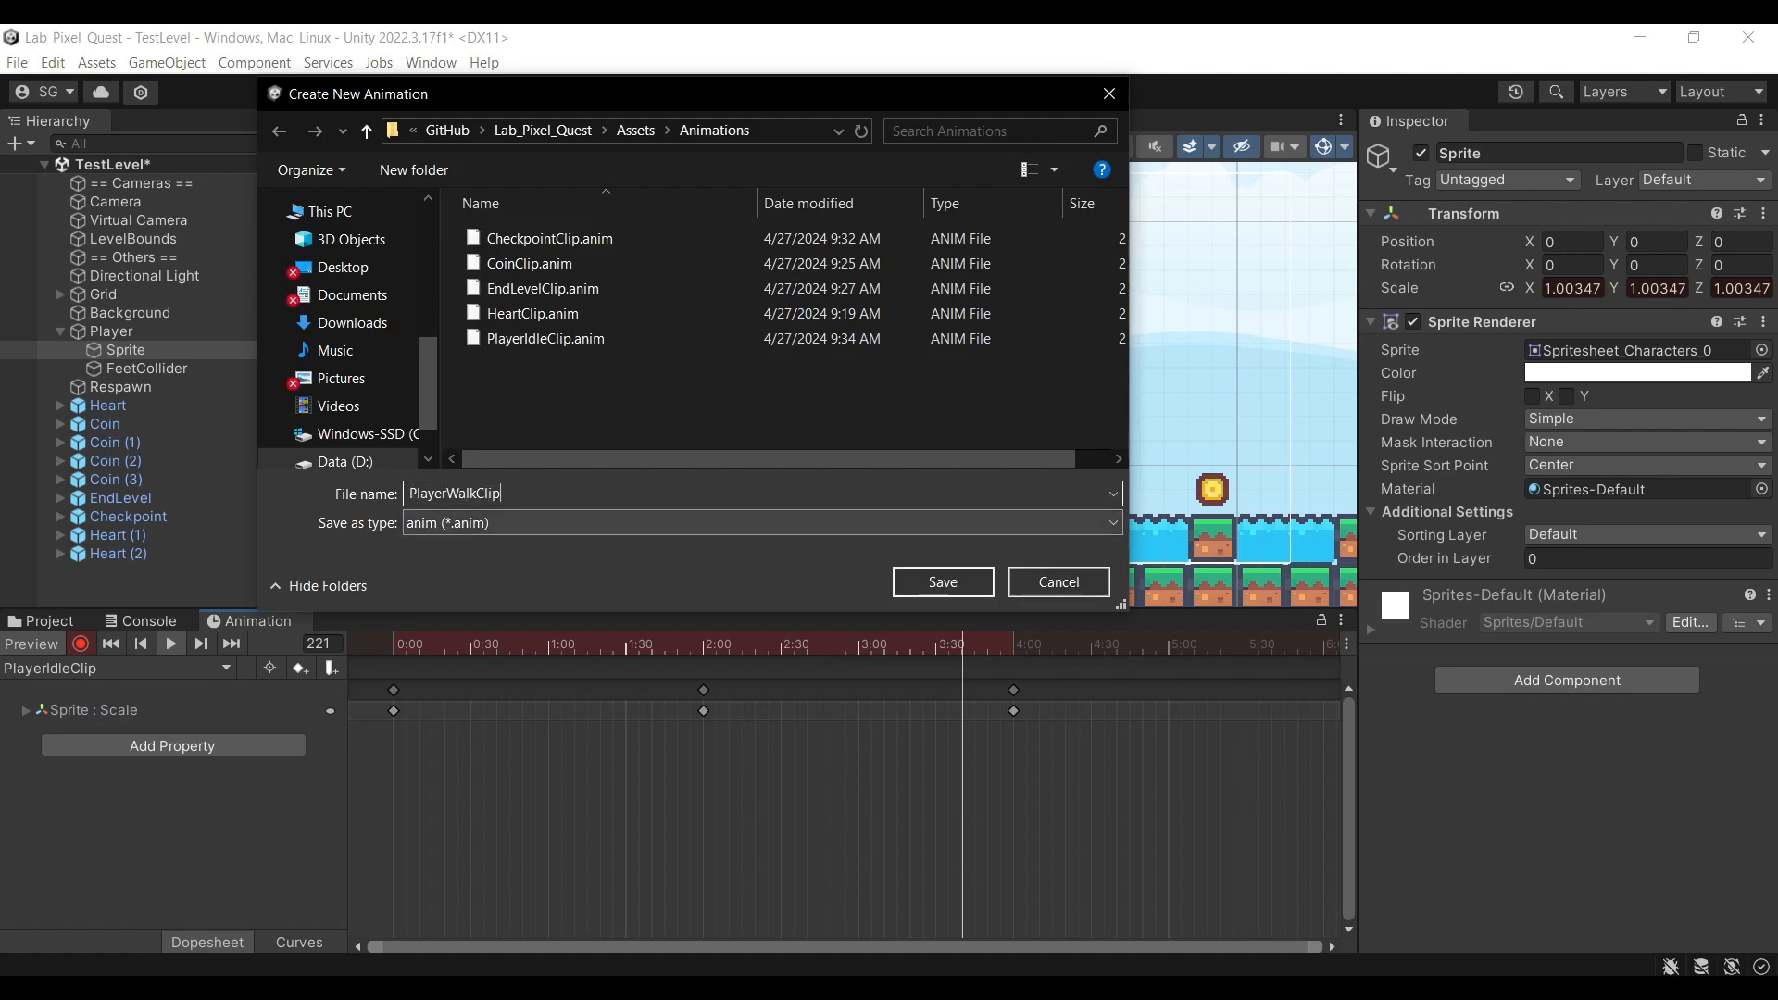
key(Return)
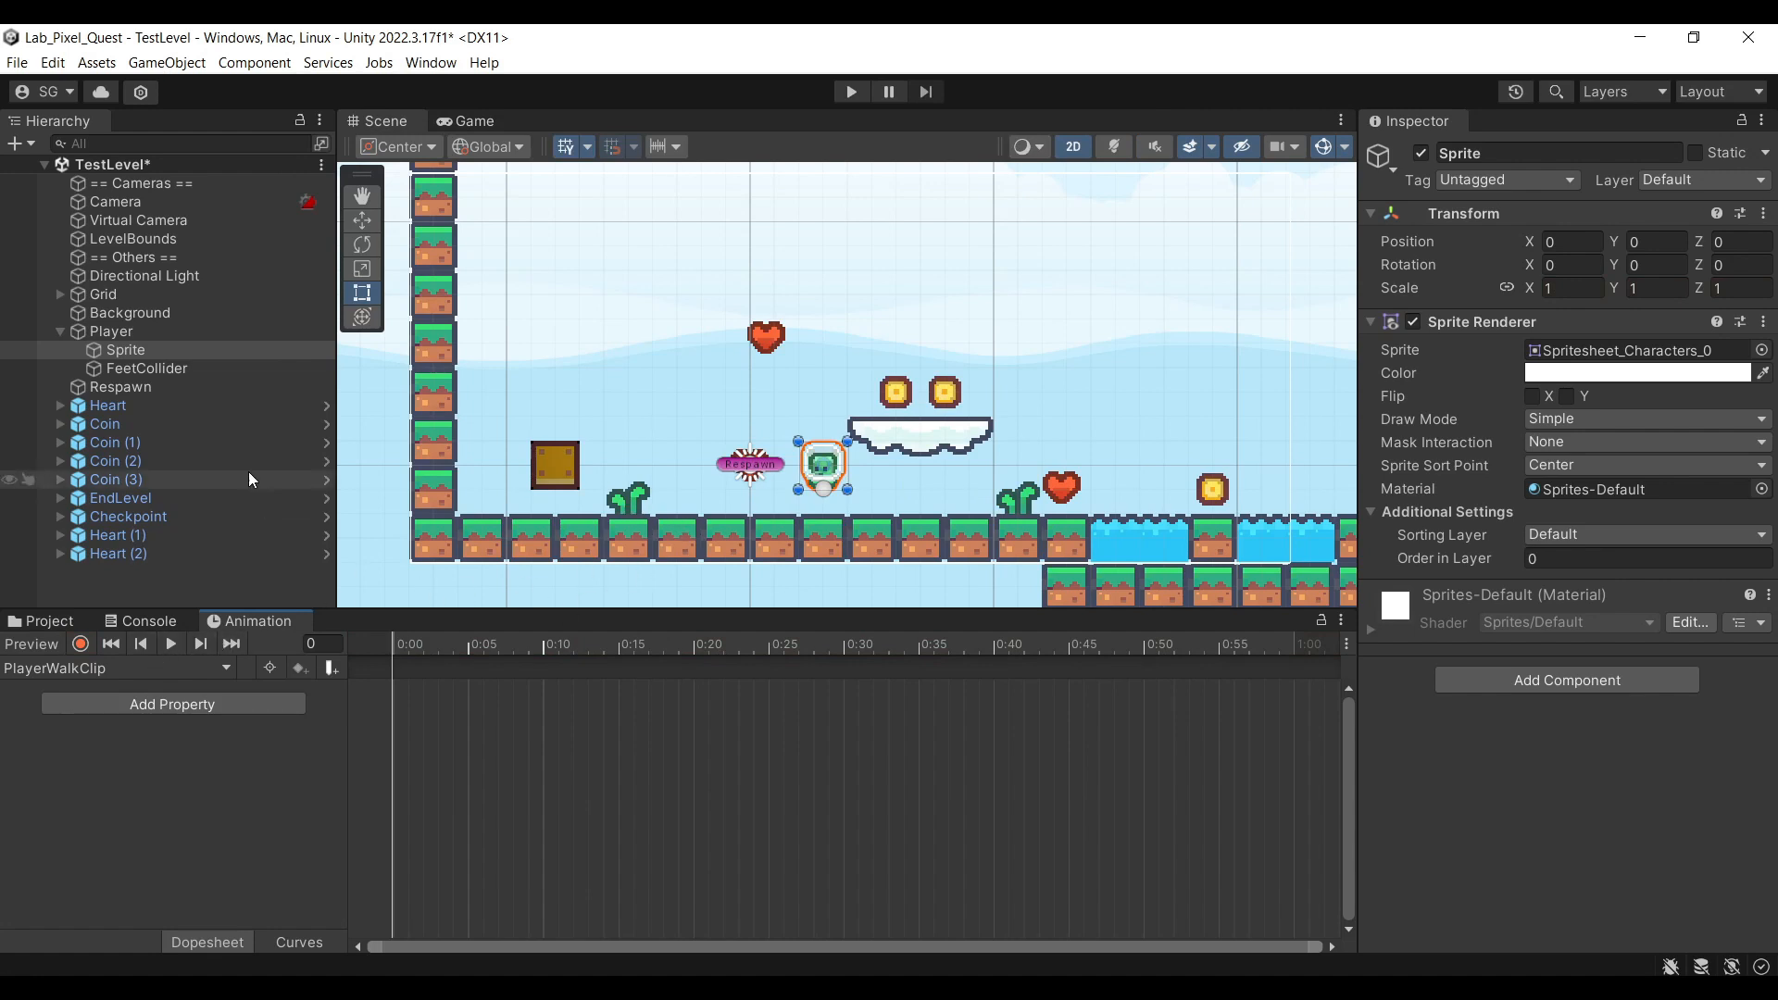
Record a swap of the Sprite child's image to Spritesheet_Characters_1 at 0:30 in PlayerWalkClip
click(80, 644)
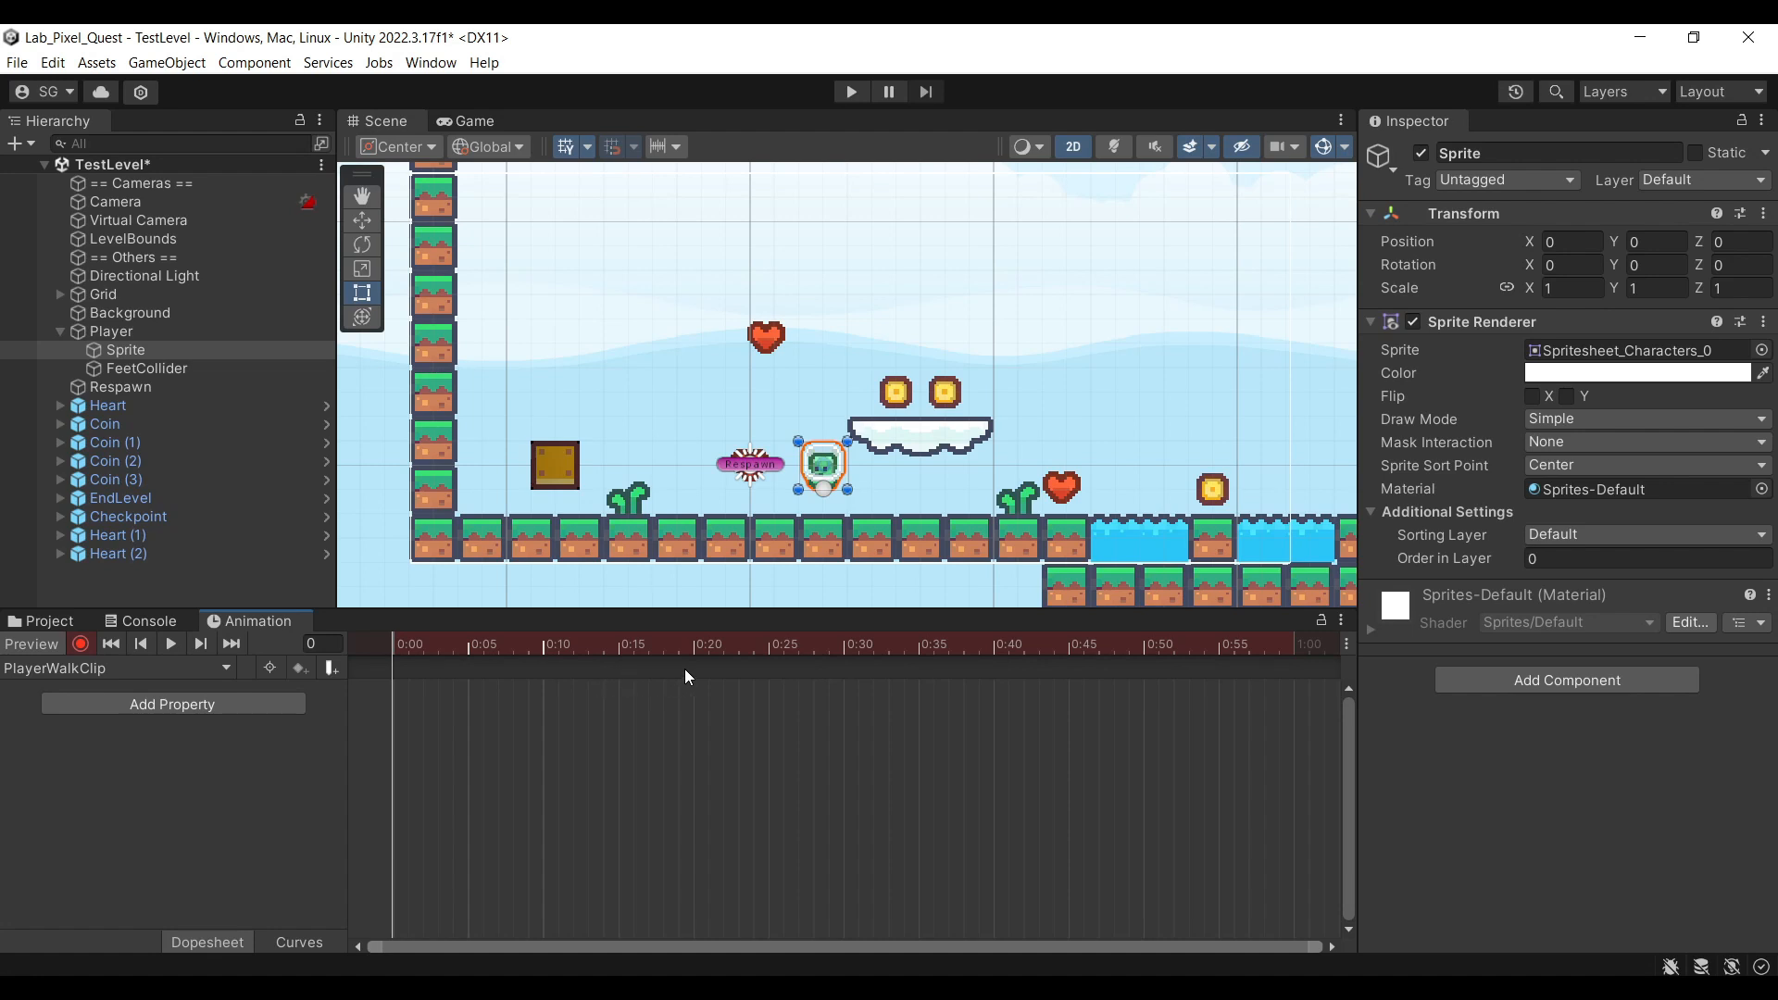
click(843, 652)
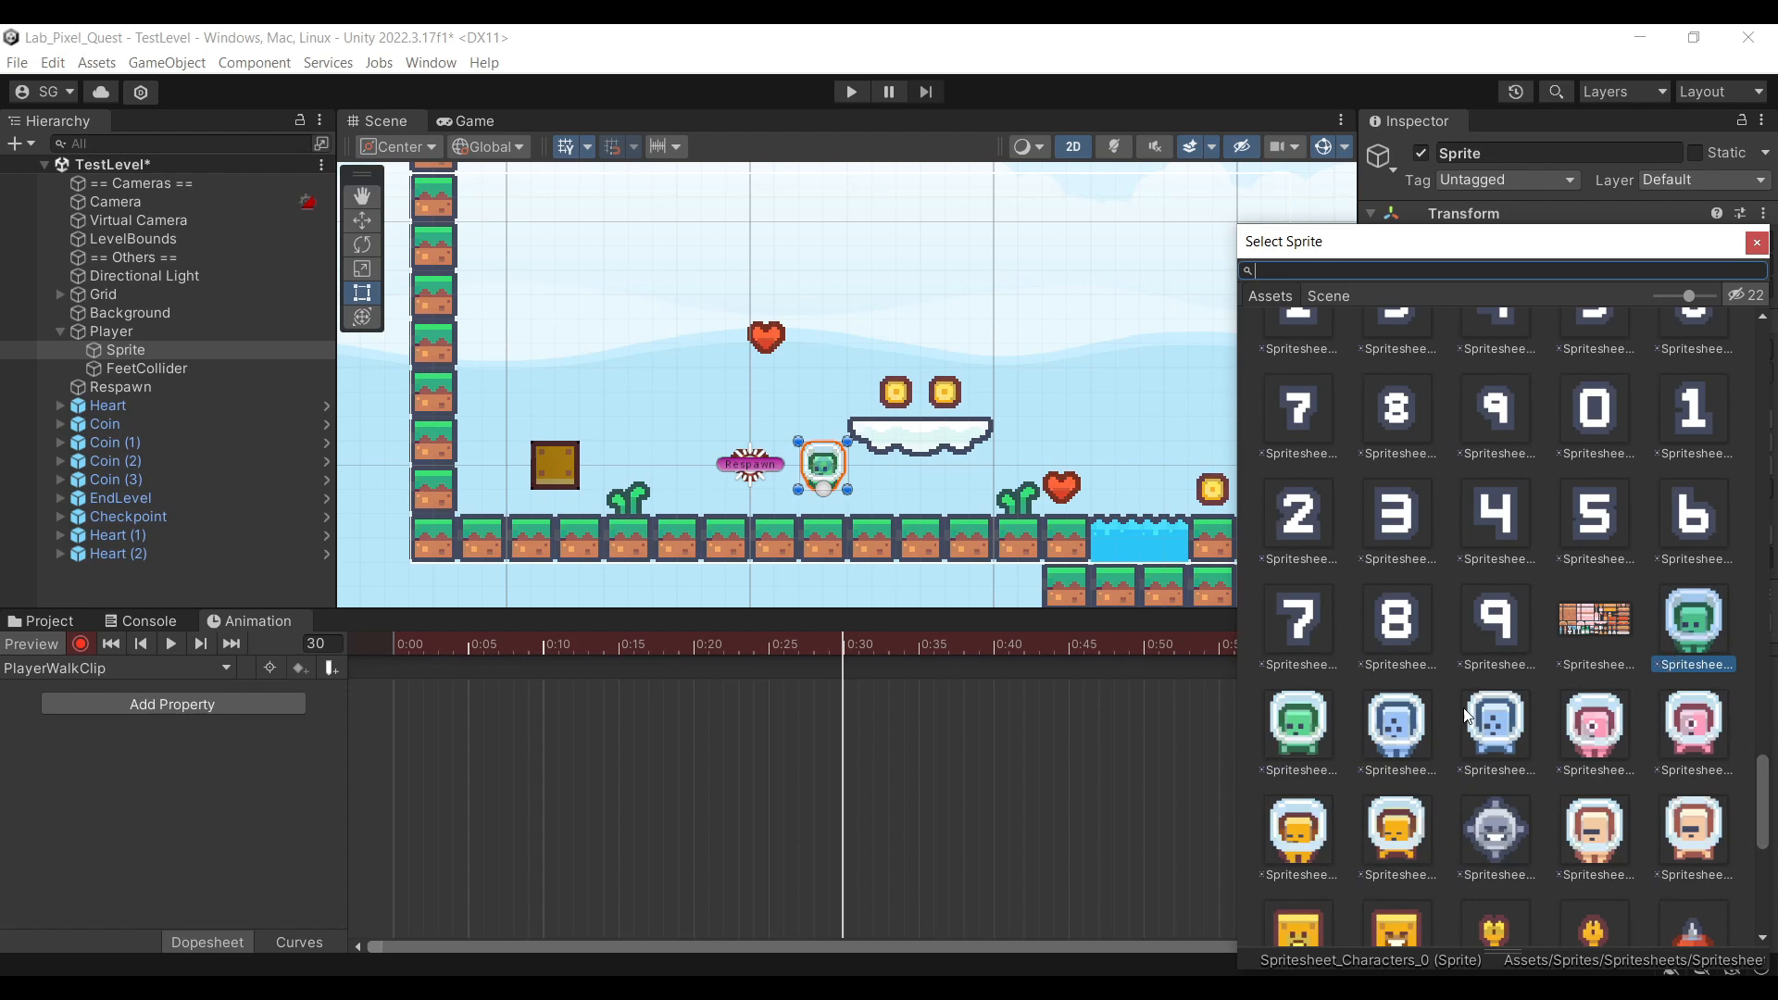
double_click(1306, 731)
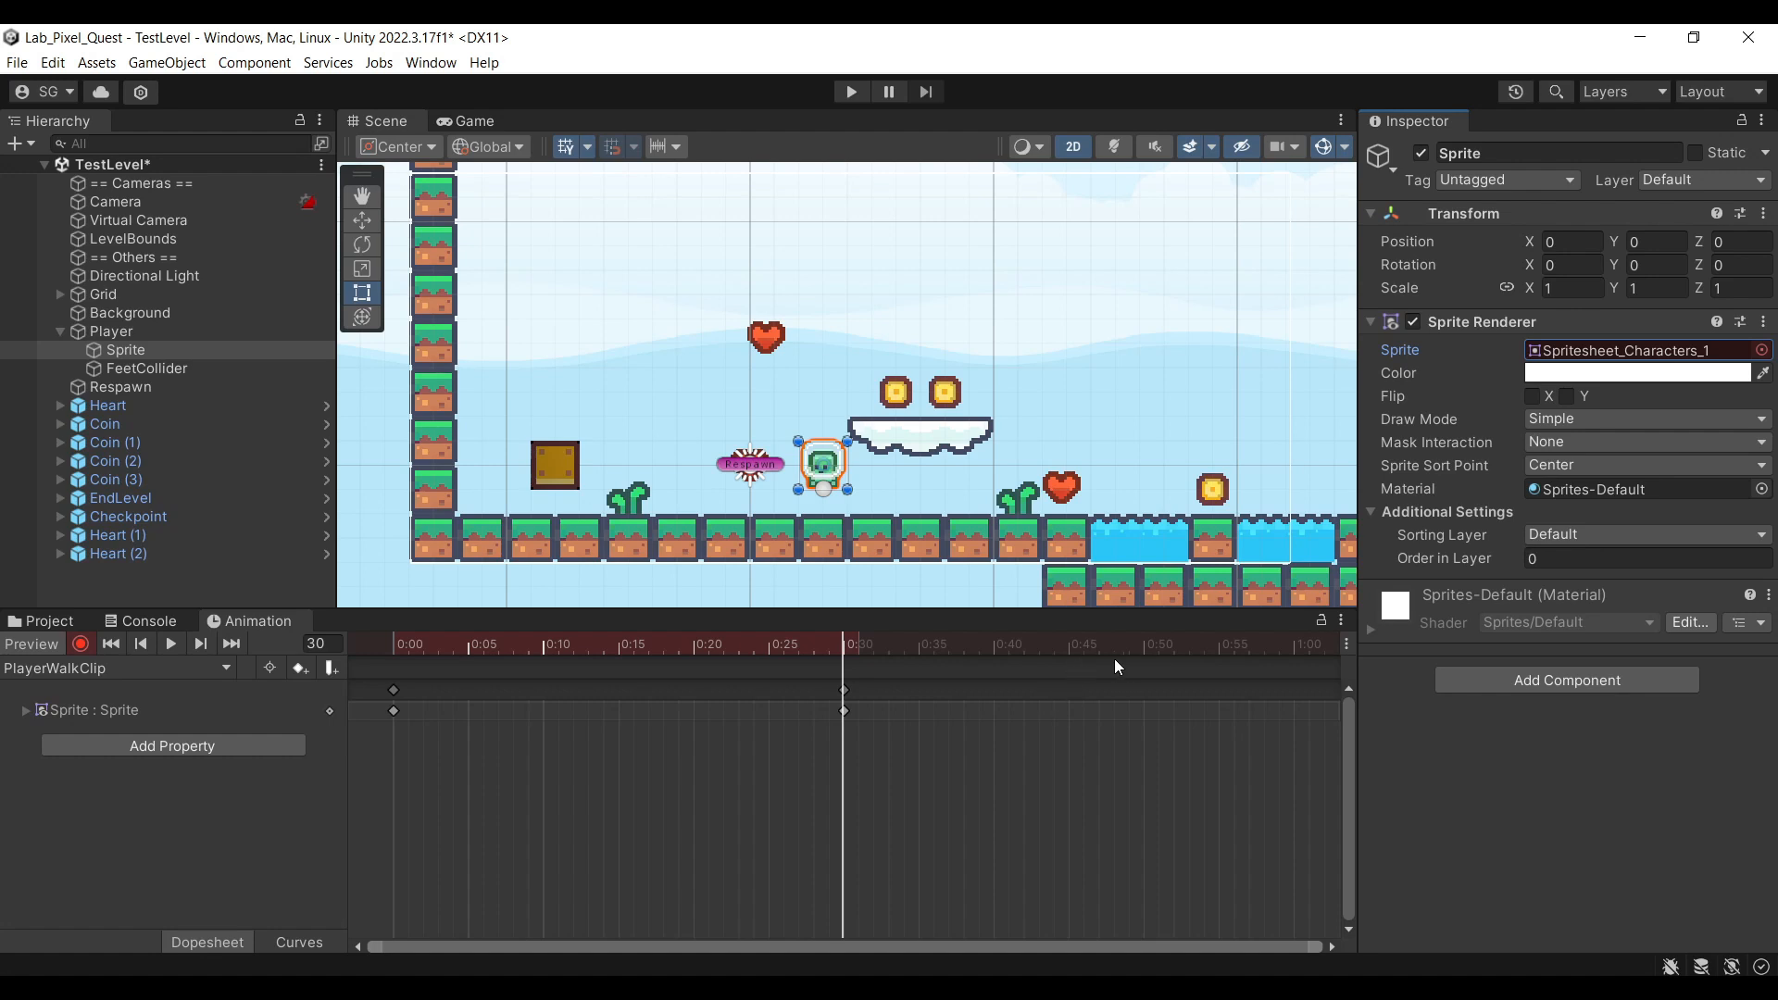
Record the Sprite child's image as Spritesheet_Characters_0 at 1:00 in PlayerWalkClip
drag(1304, 643, 1292, 643)
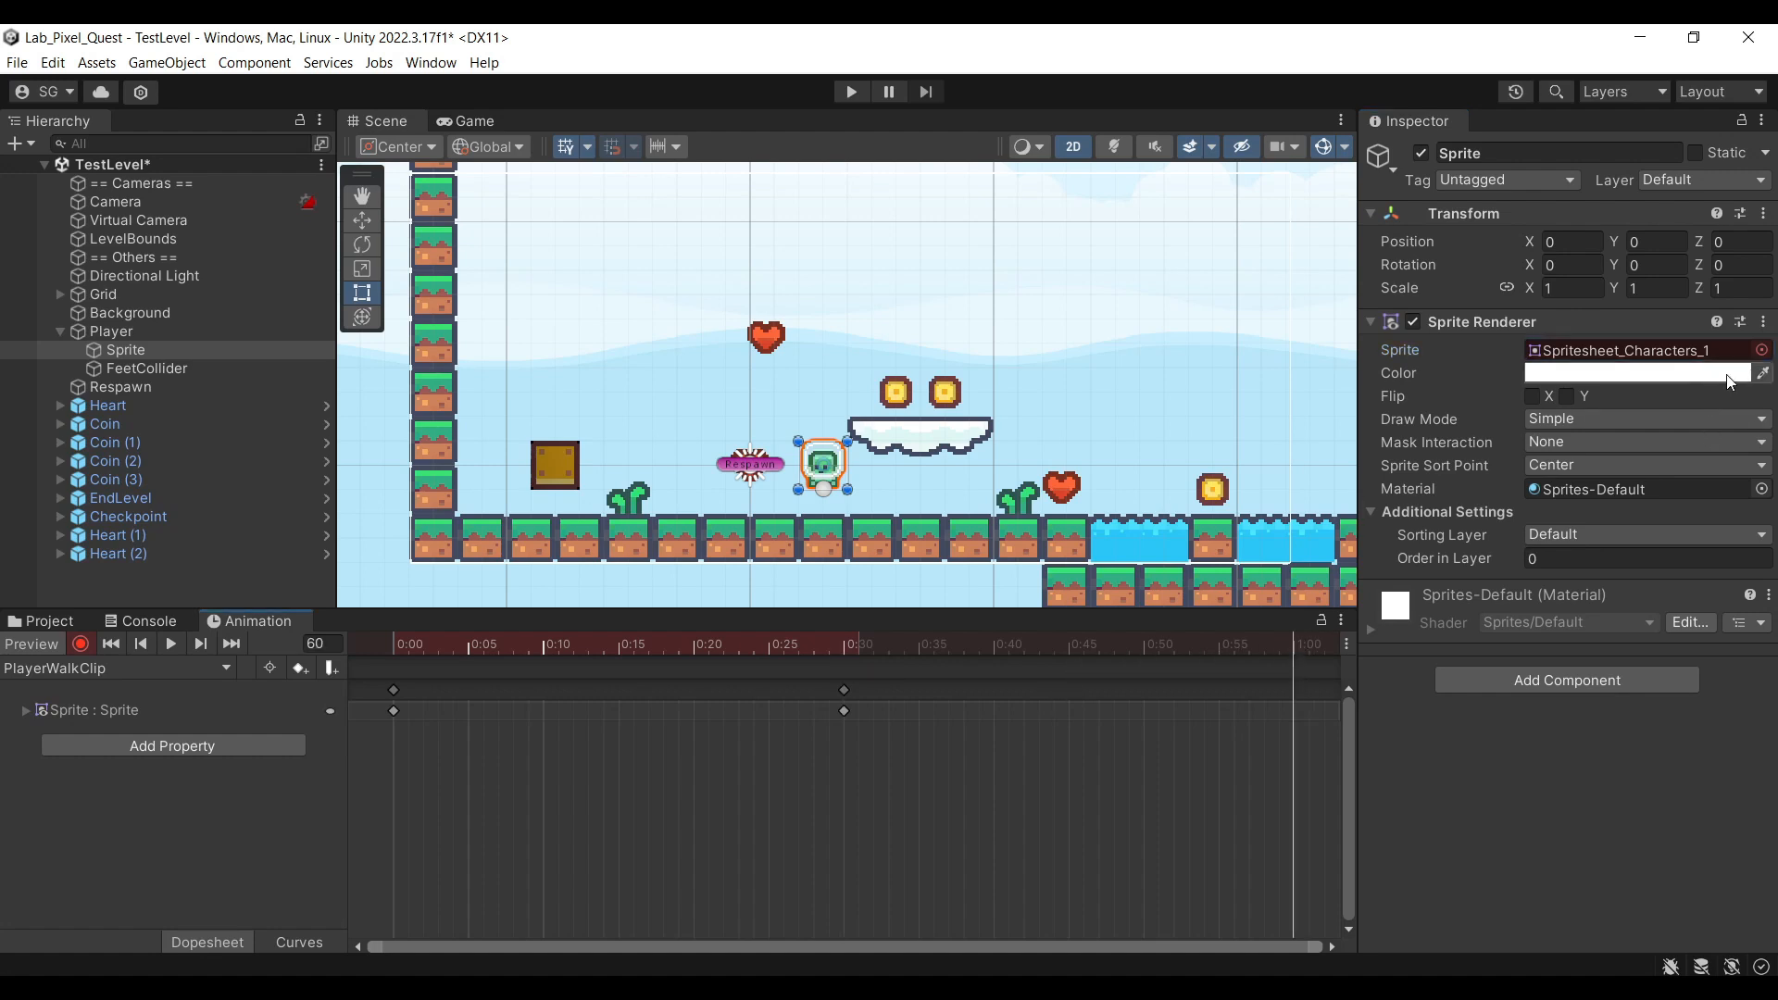
click(1761, 350)
click(1694, 513)
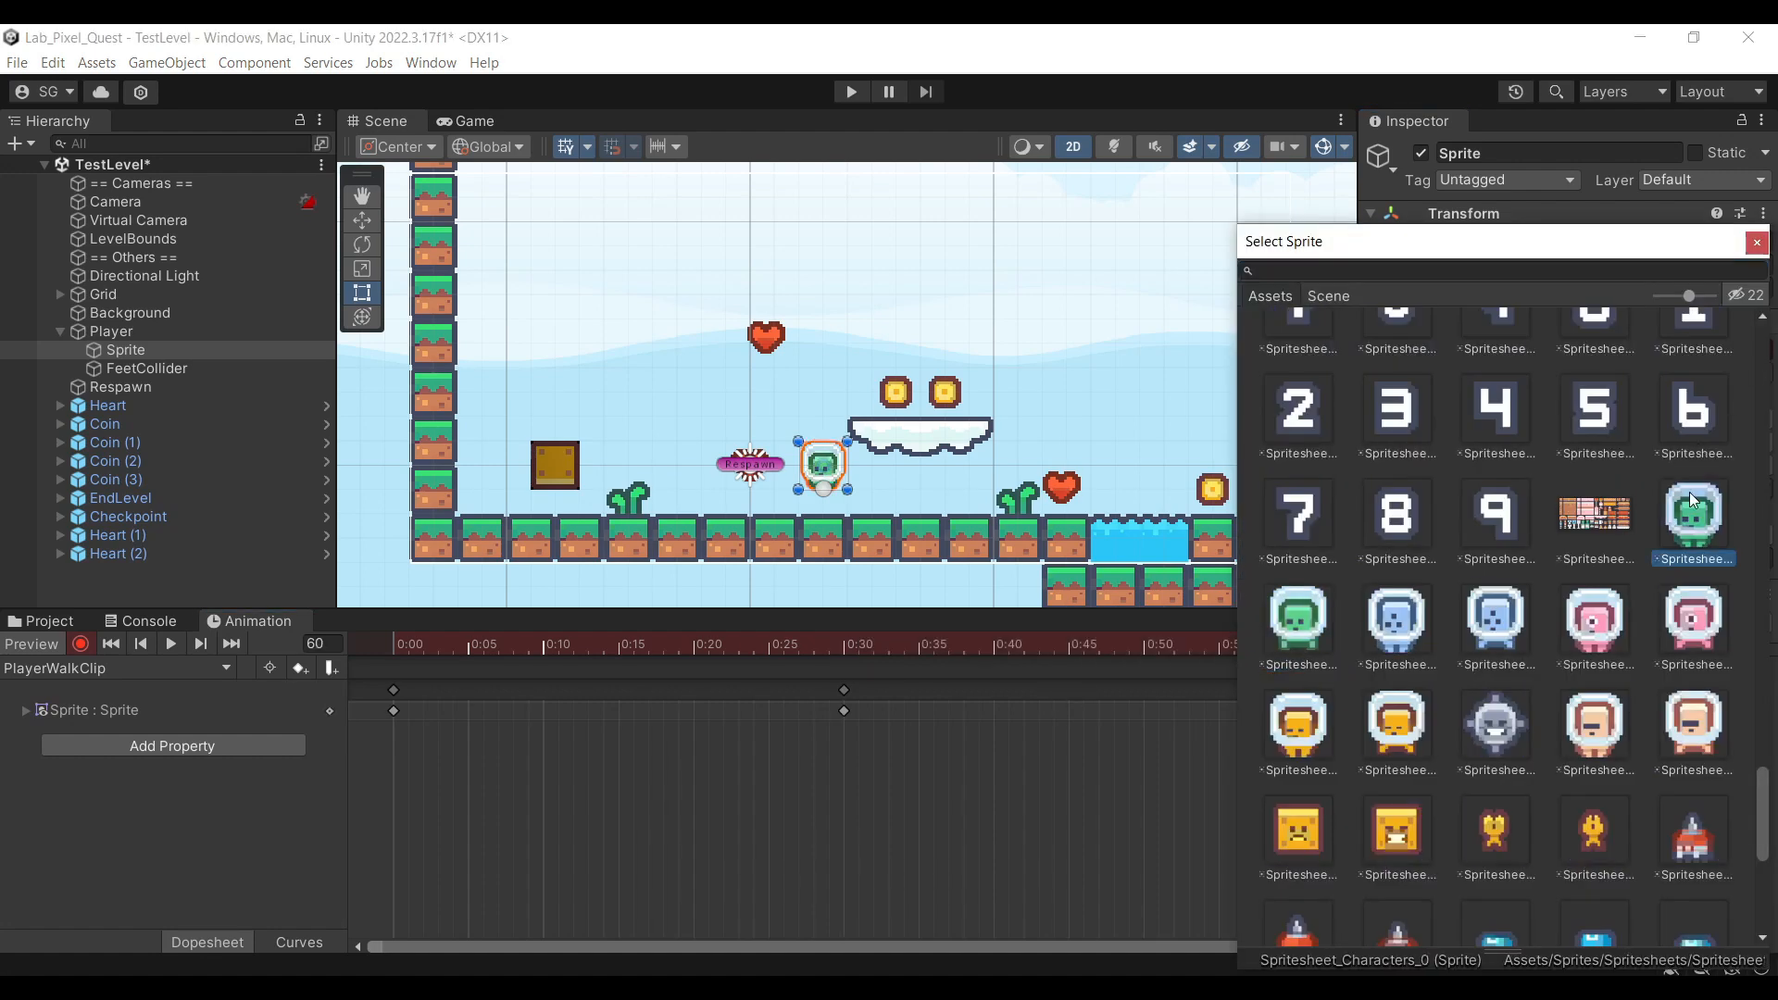
double_click(1700, 512)
Preview the walk animation and compress all its sprite keyframes so the clip ends at 0:30
click(170, 644)
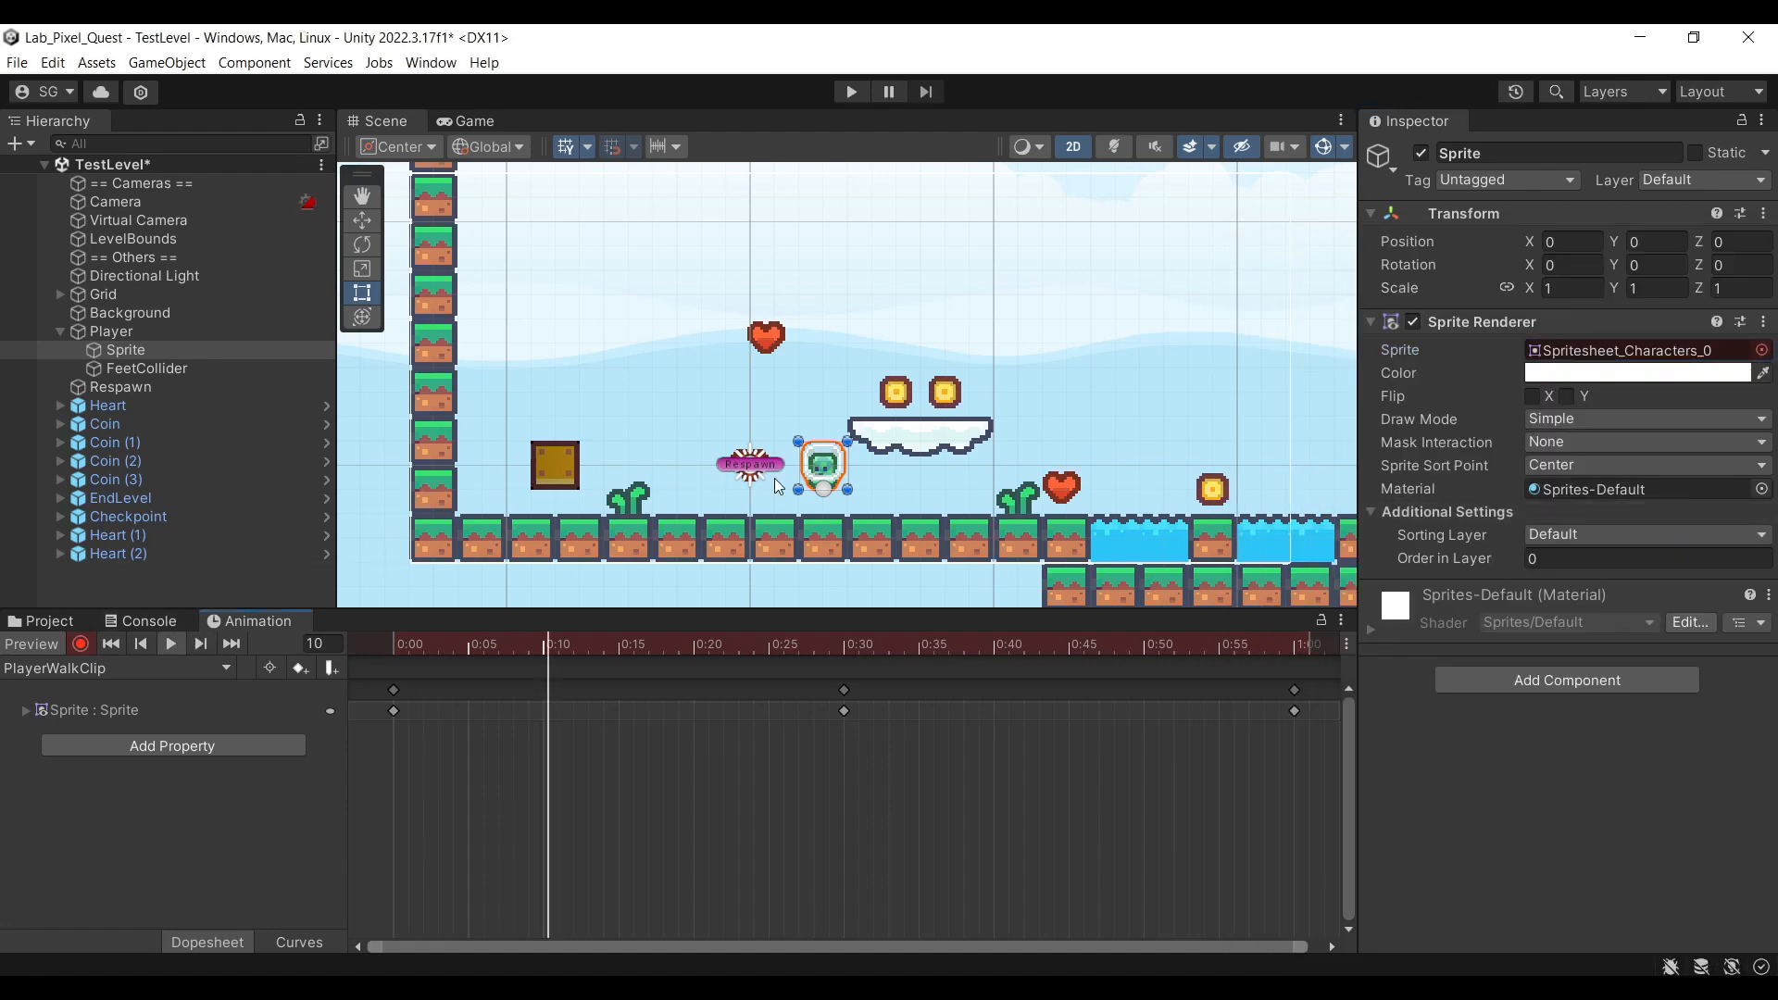
scroll(820, 474, up, 3)
scroll(831, 509, up, 2)
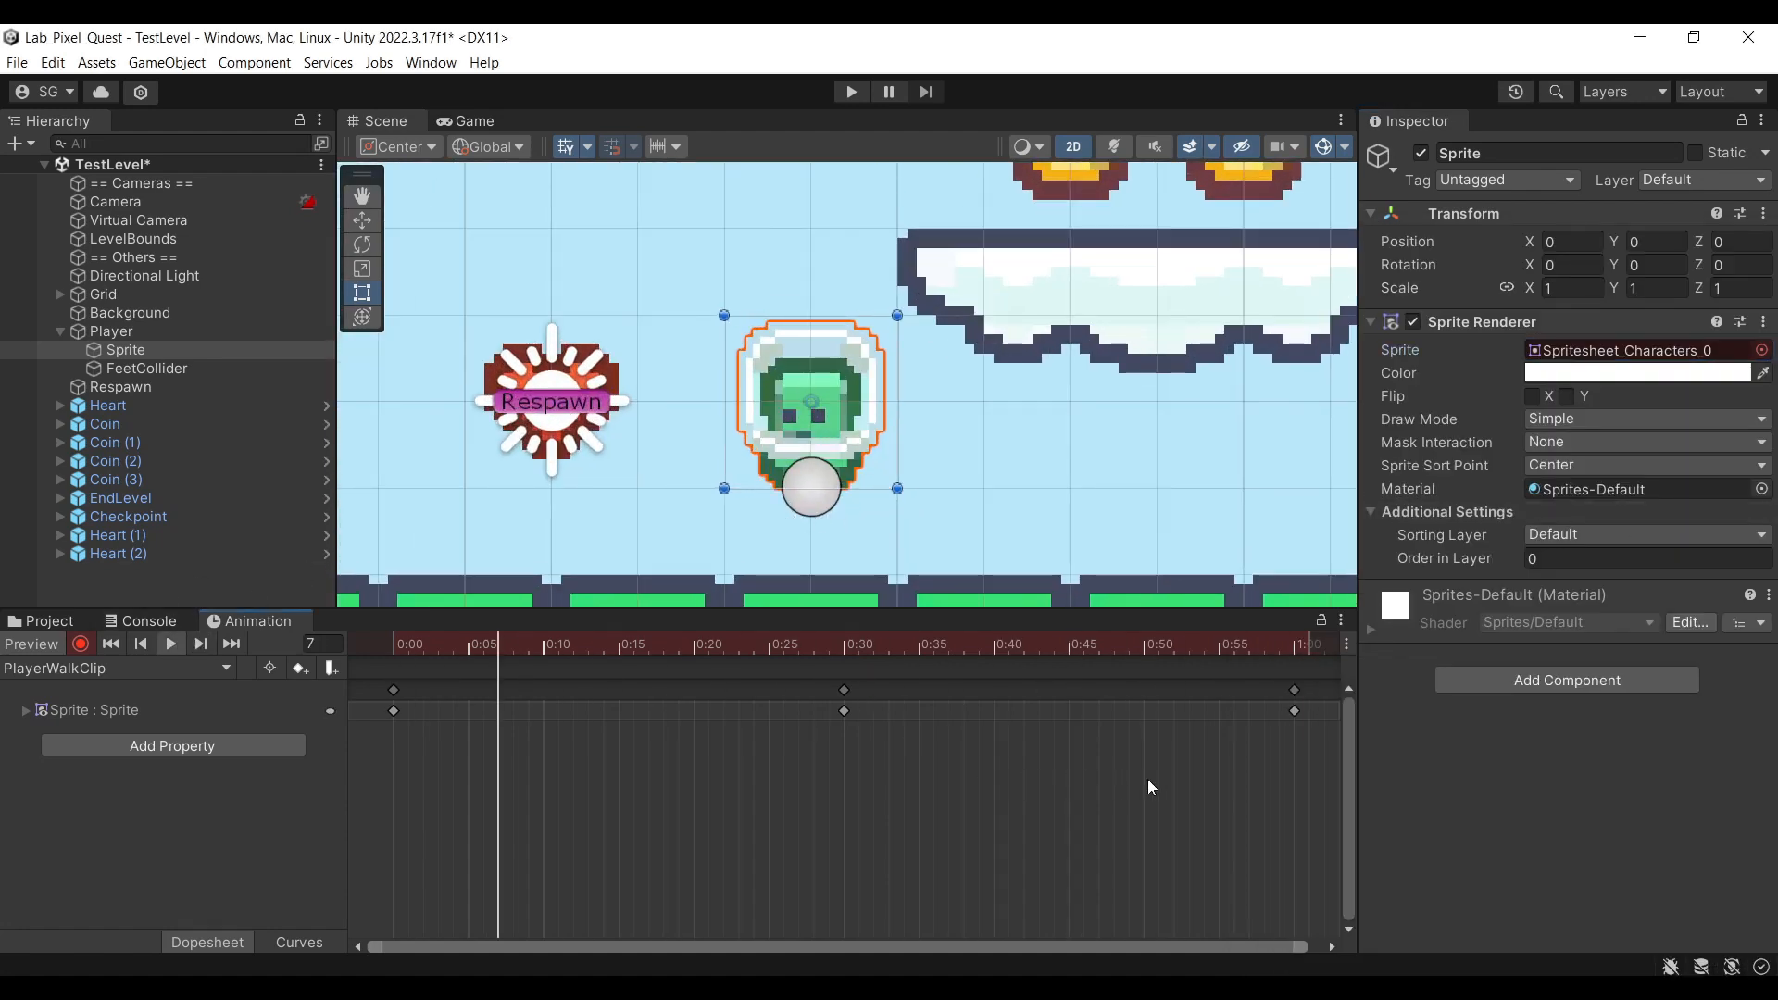
drag(1303, 789, 370, 662)
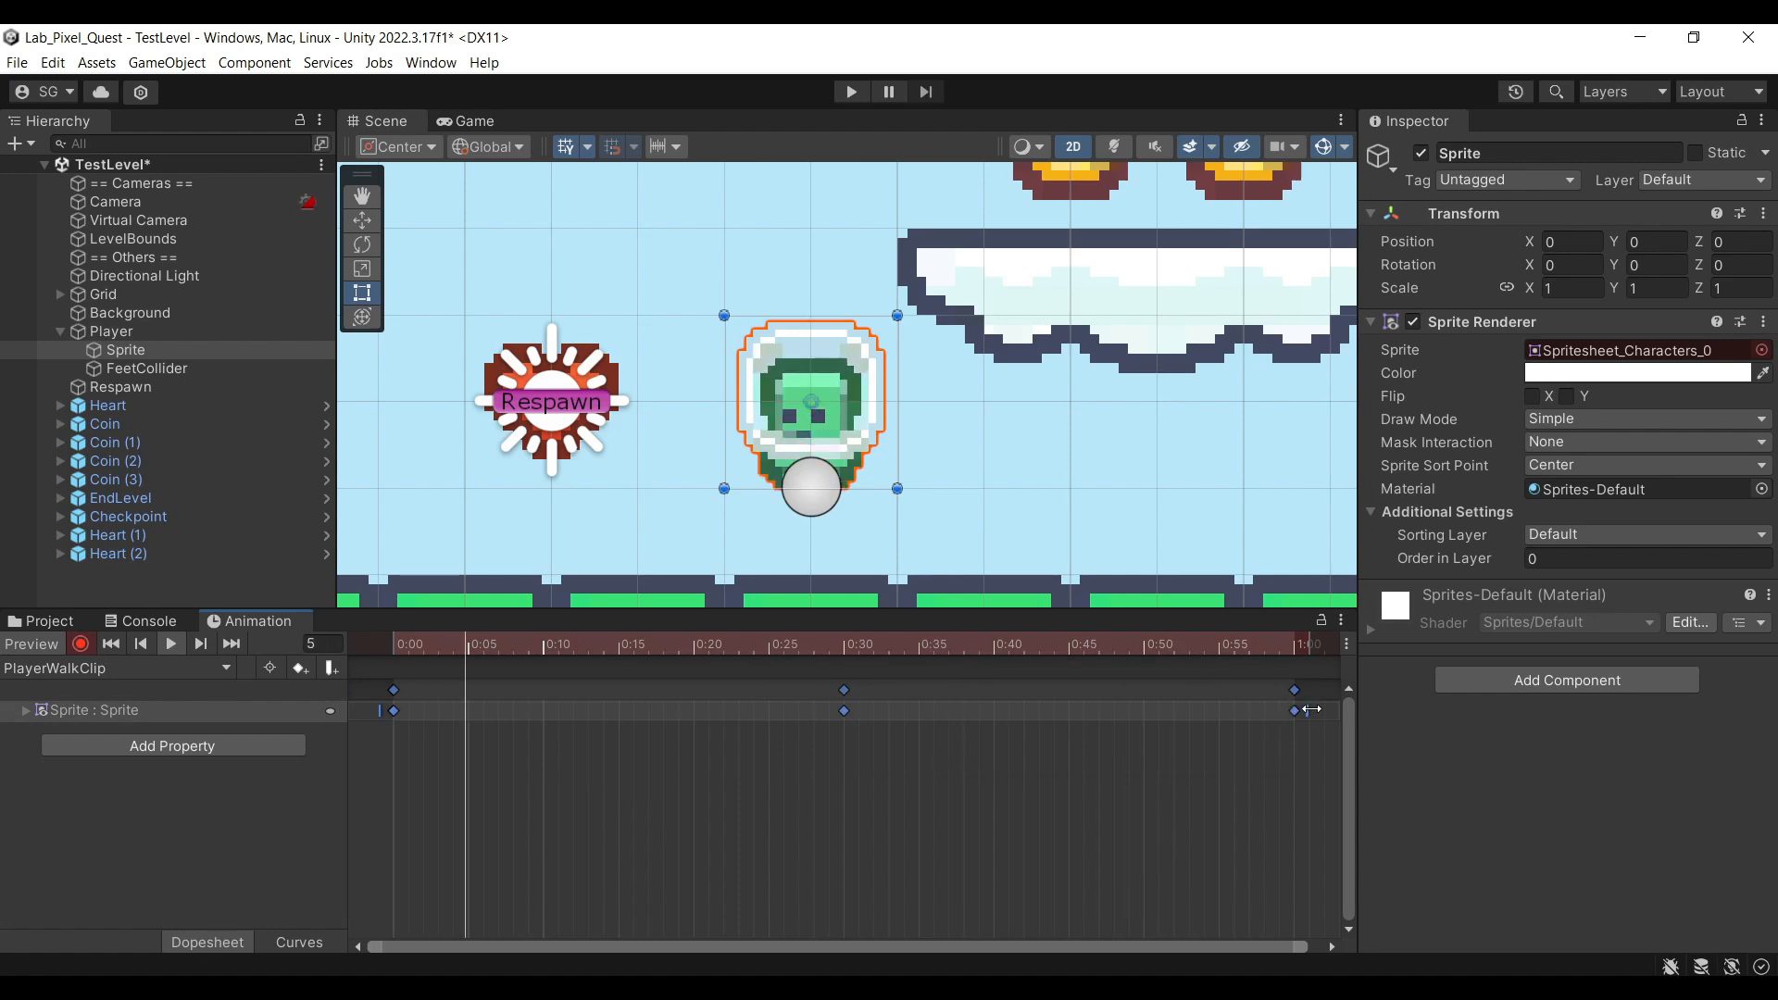
drag(1305, 711, 815, 701)
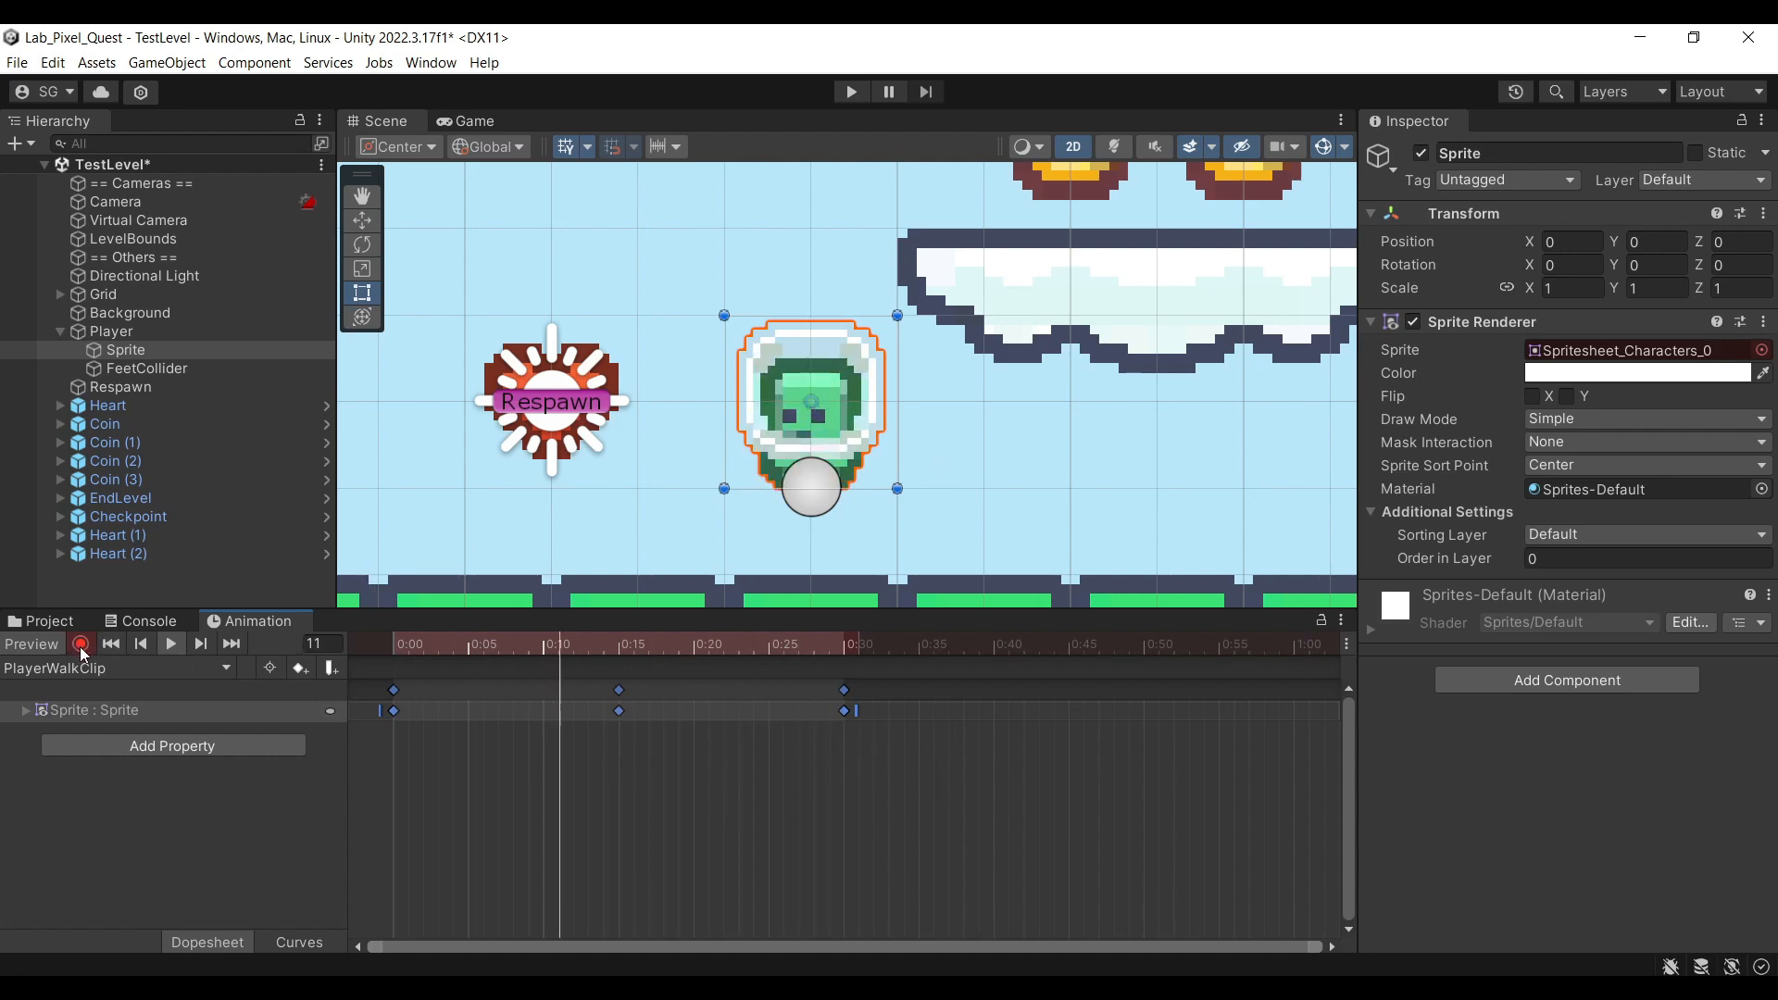
Play-test the level, moving the player back and forth to check its animation, and stop the game
click(858, 97)
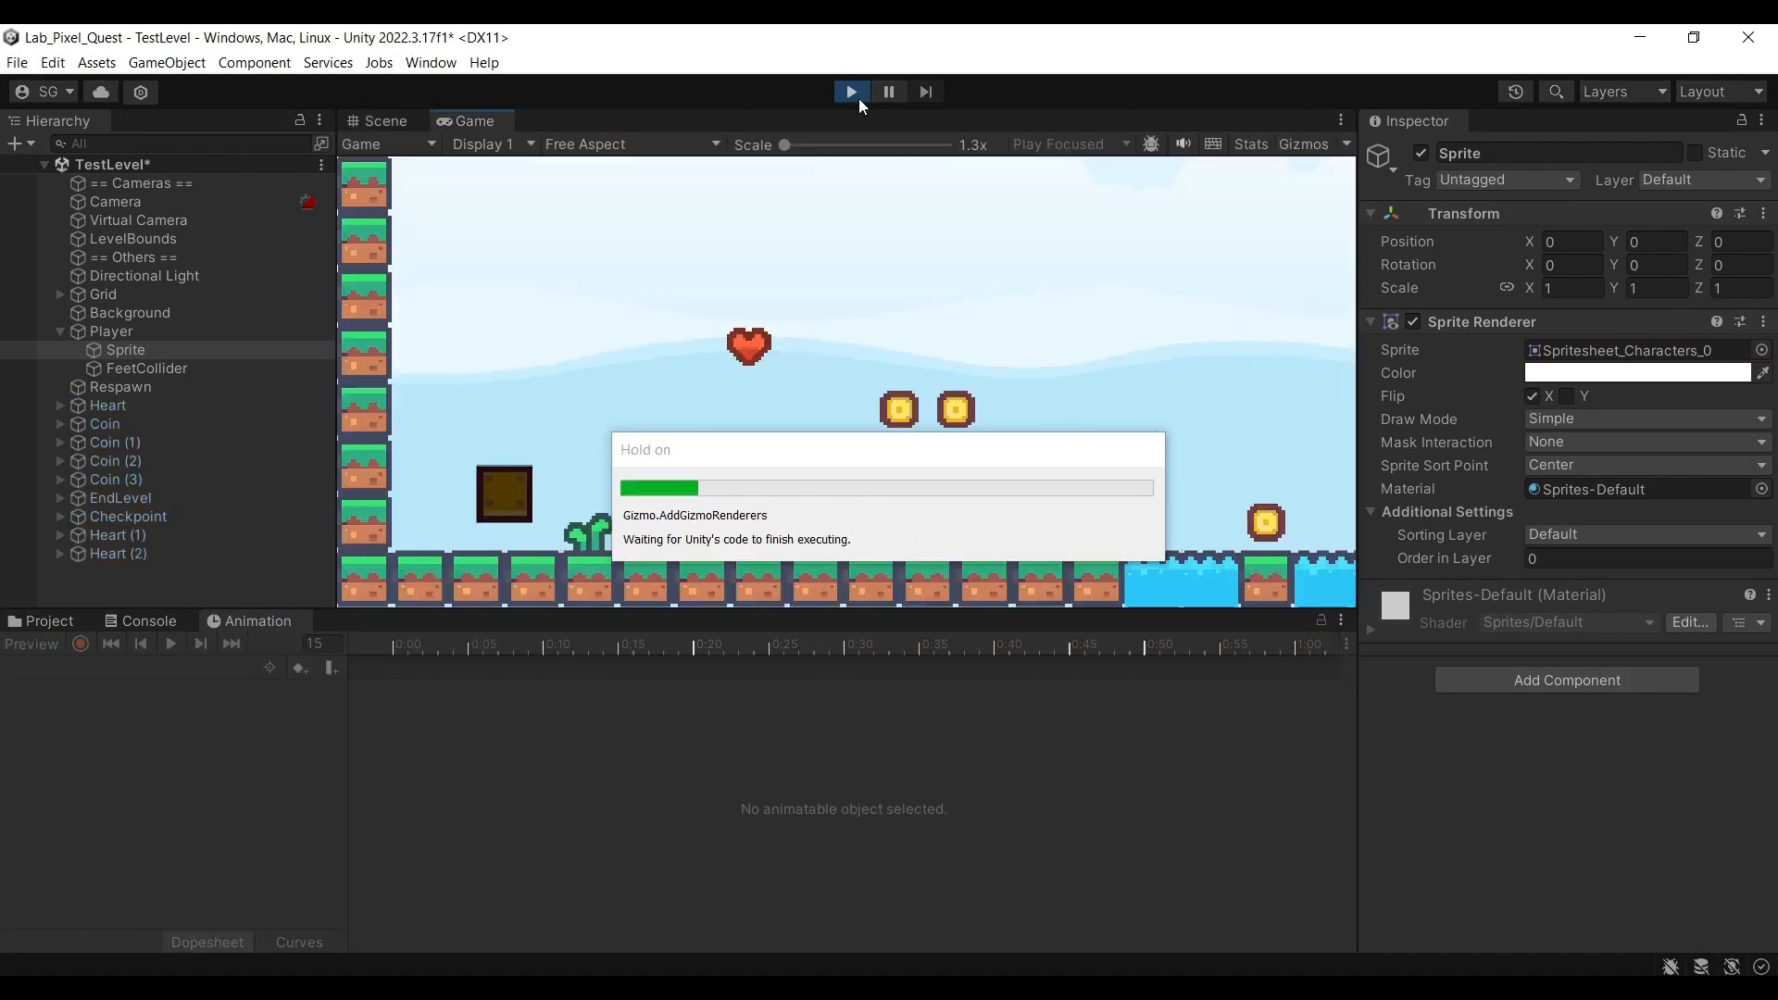
key(d)
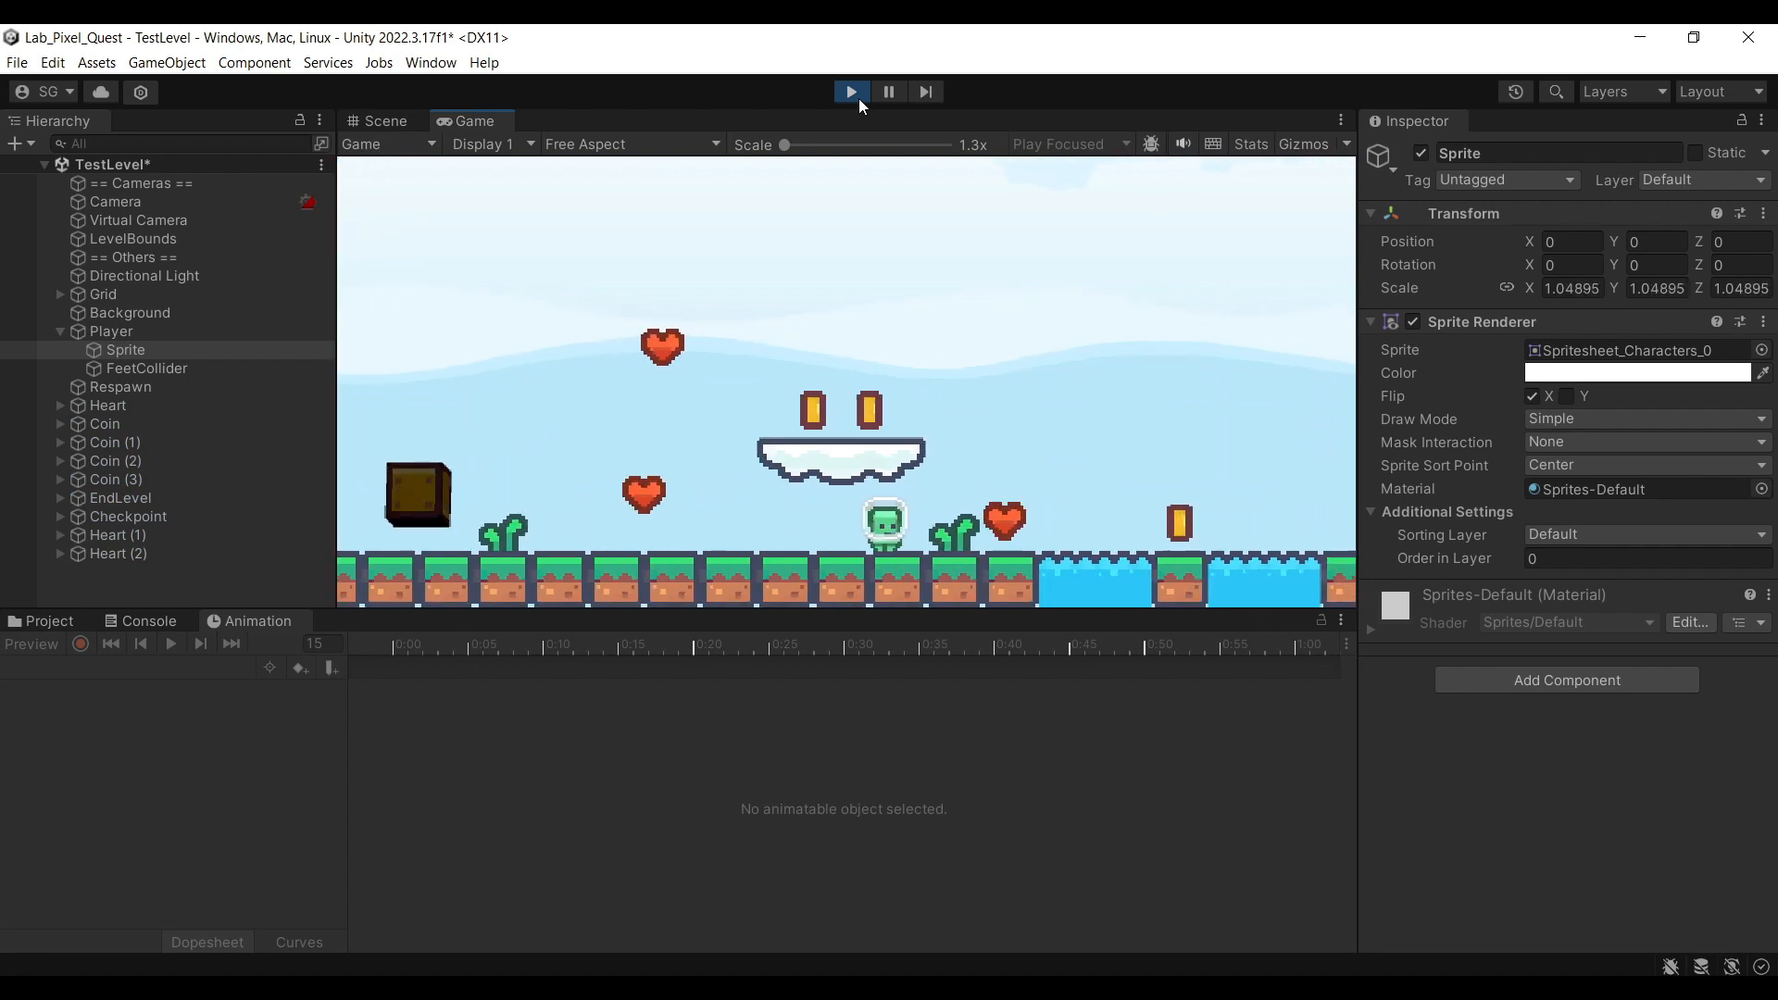
key(a)
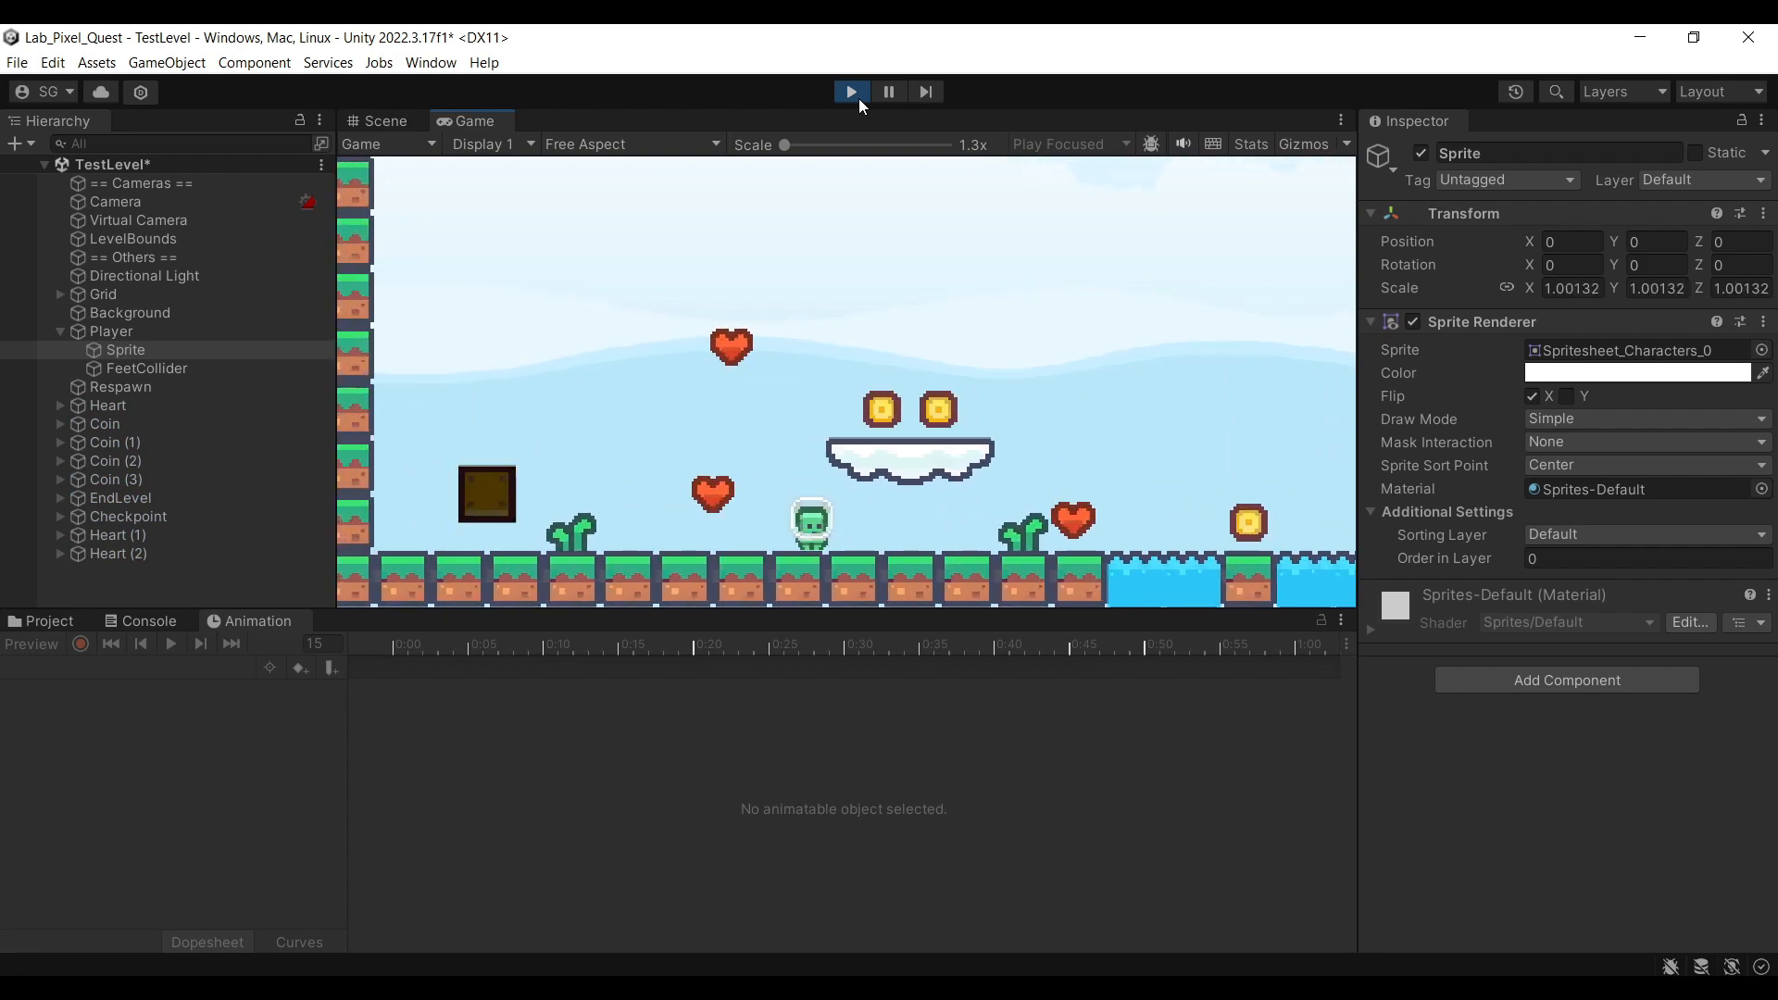
key(d)
key(a)
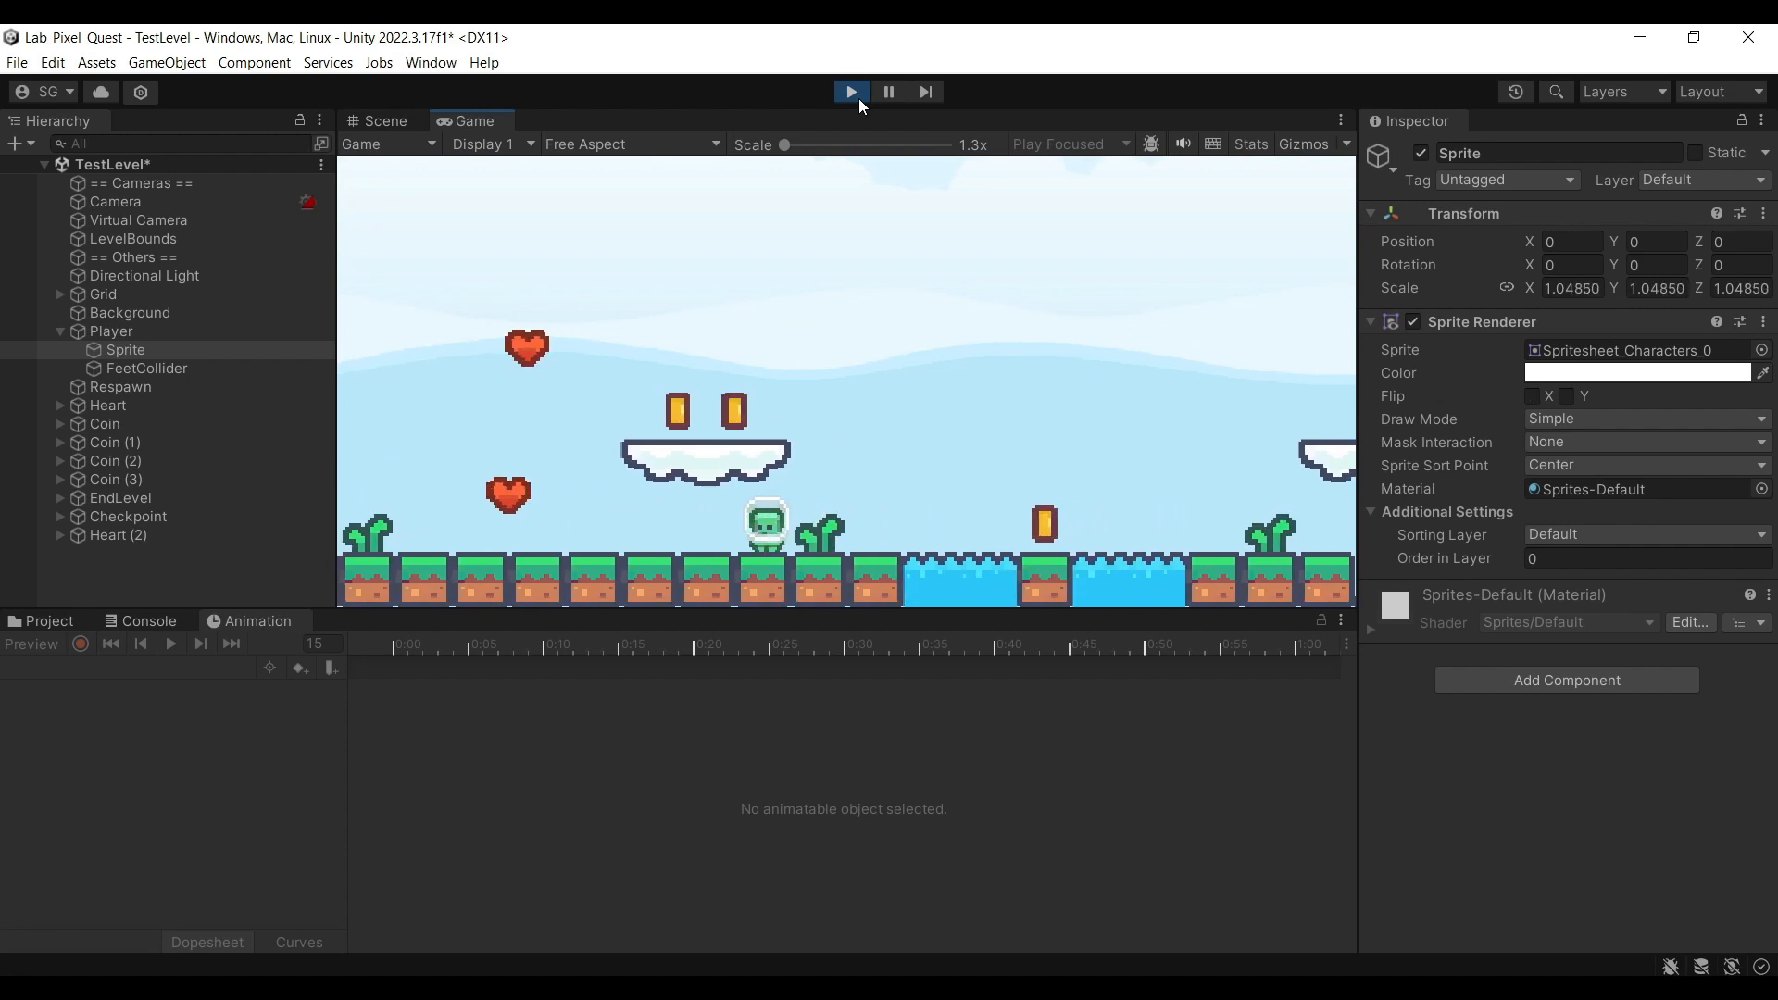
key(d)
key(a)
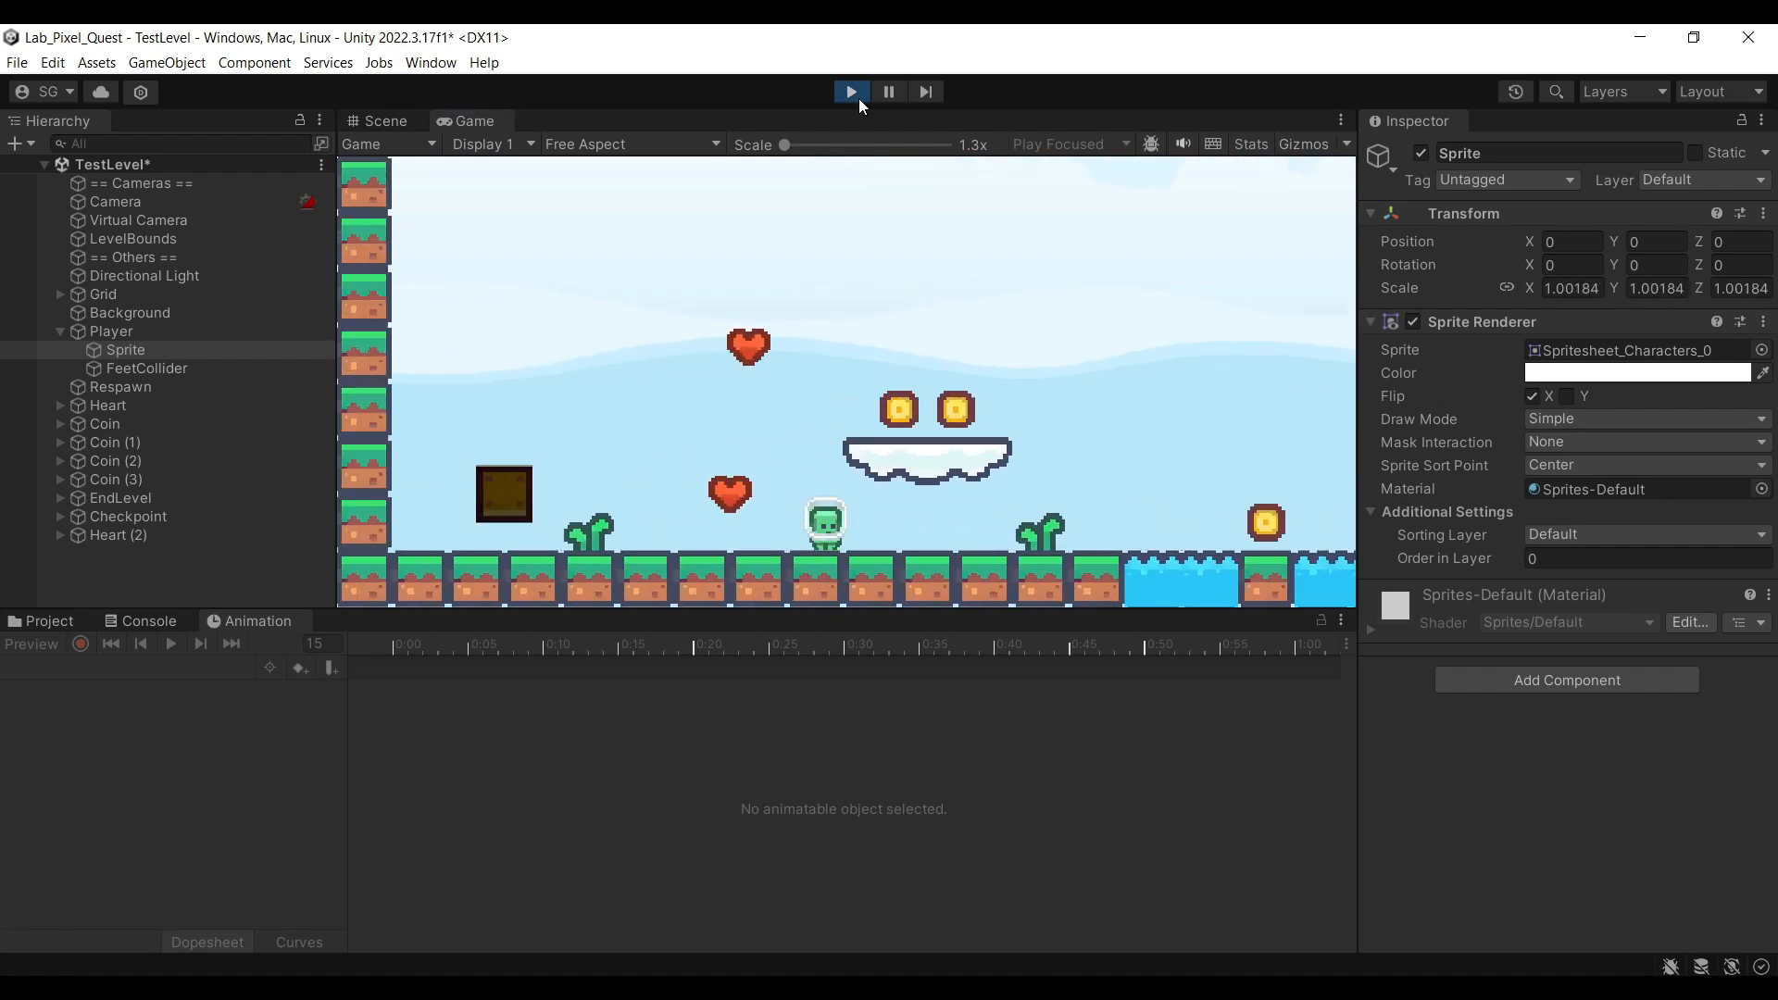
click(852, 92)
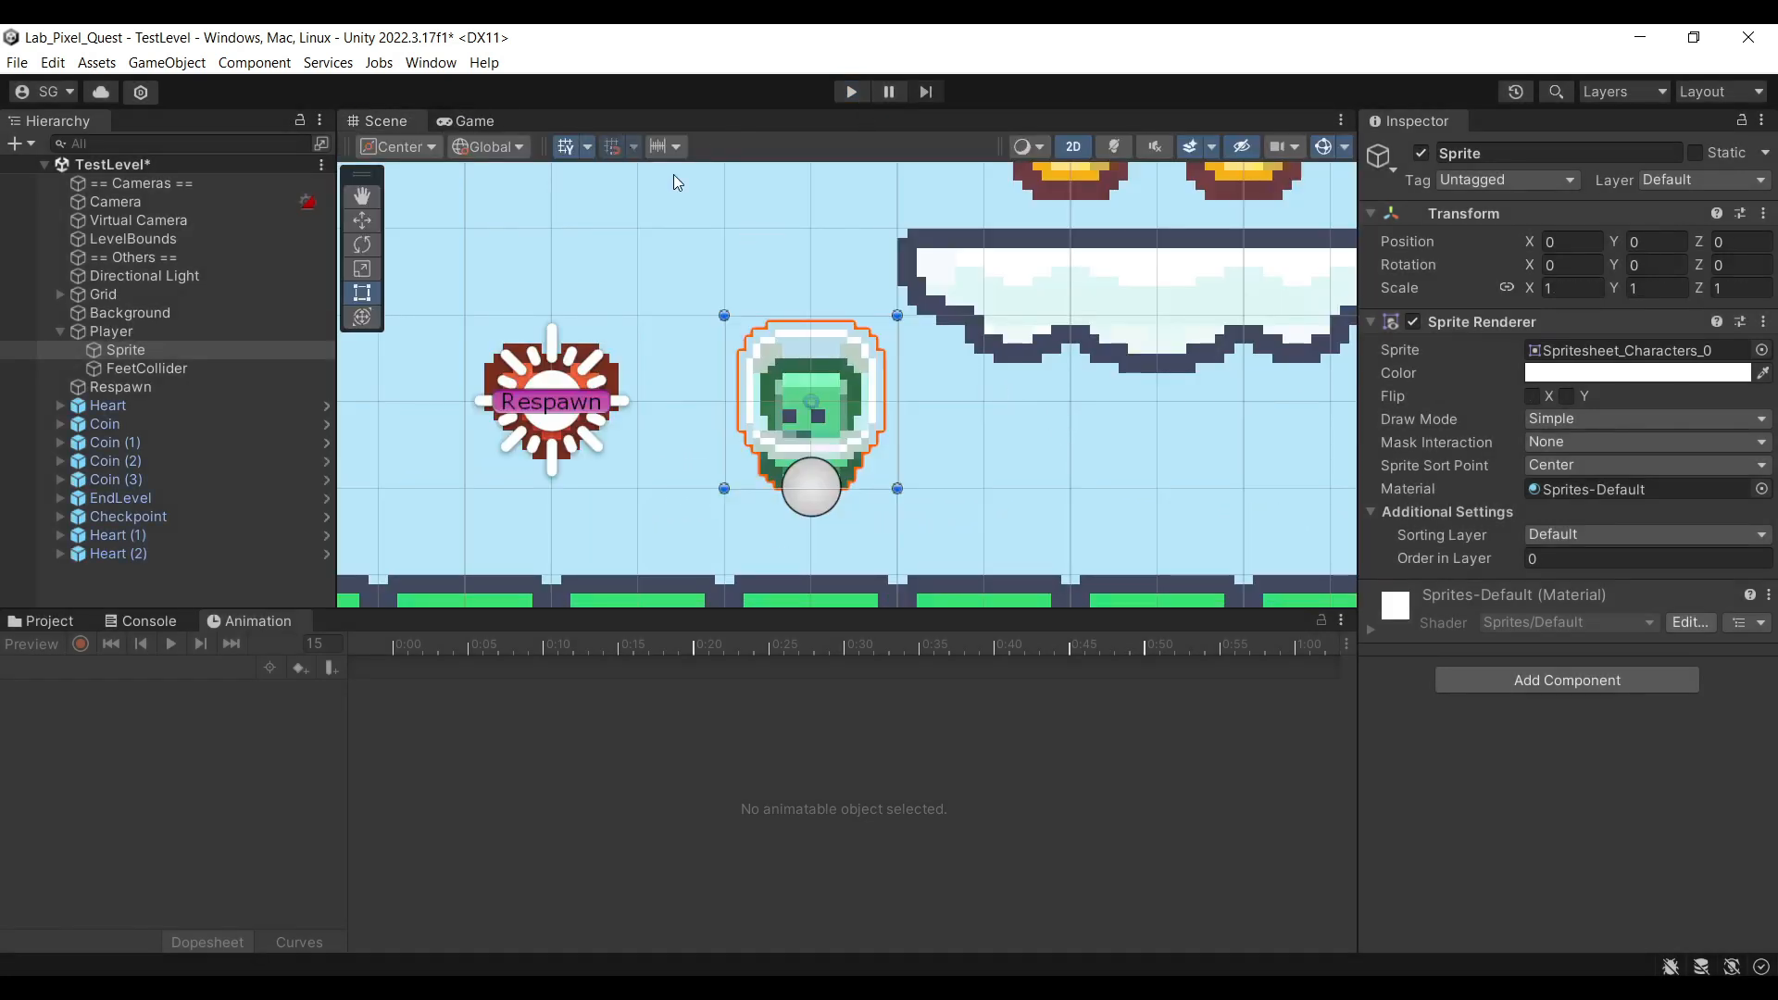
Open the Animator window
click(447, 67)
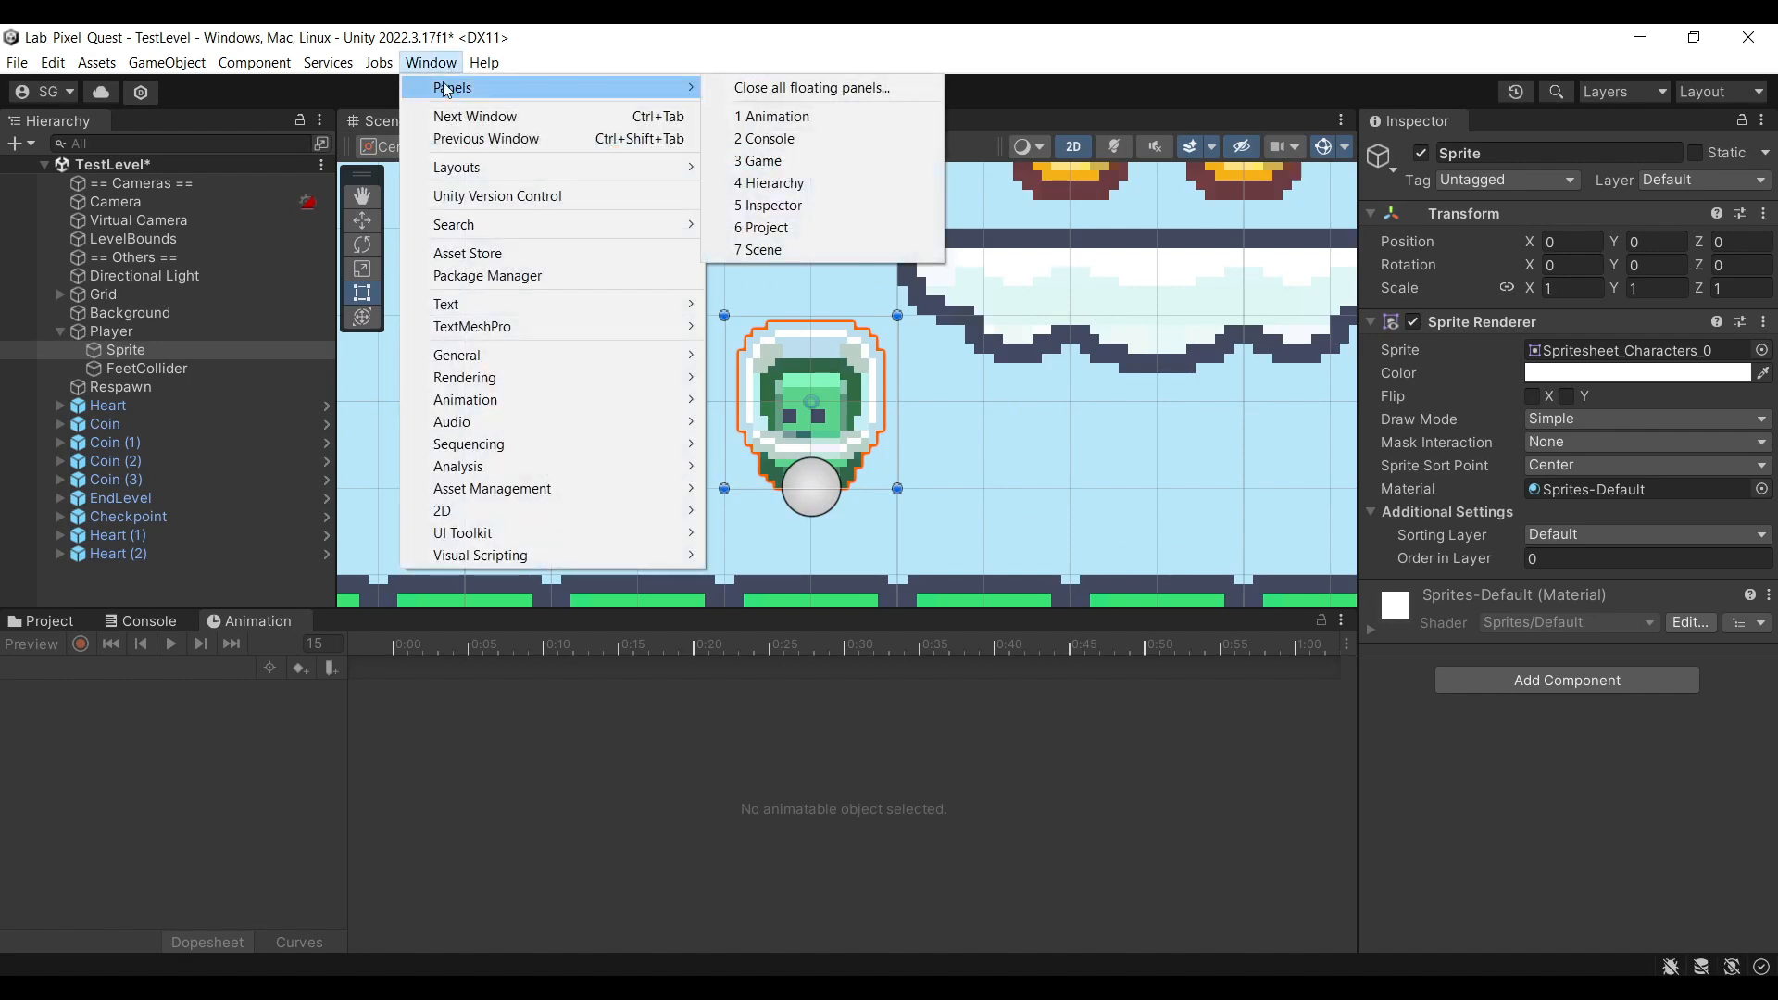
mouse_move(505, 403)
click(797, 421)
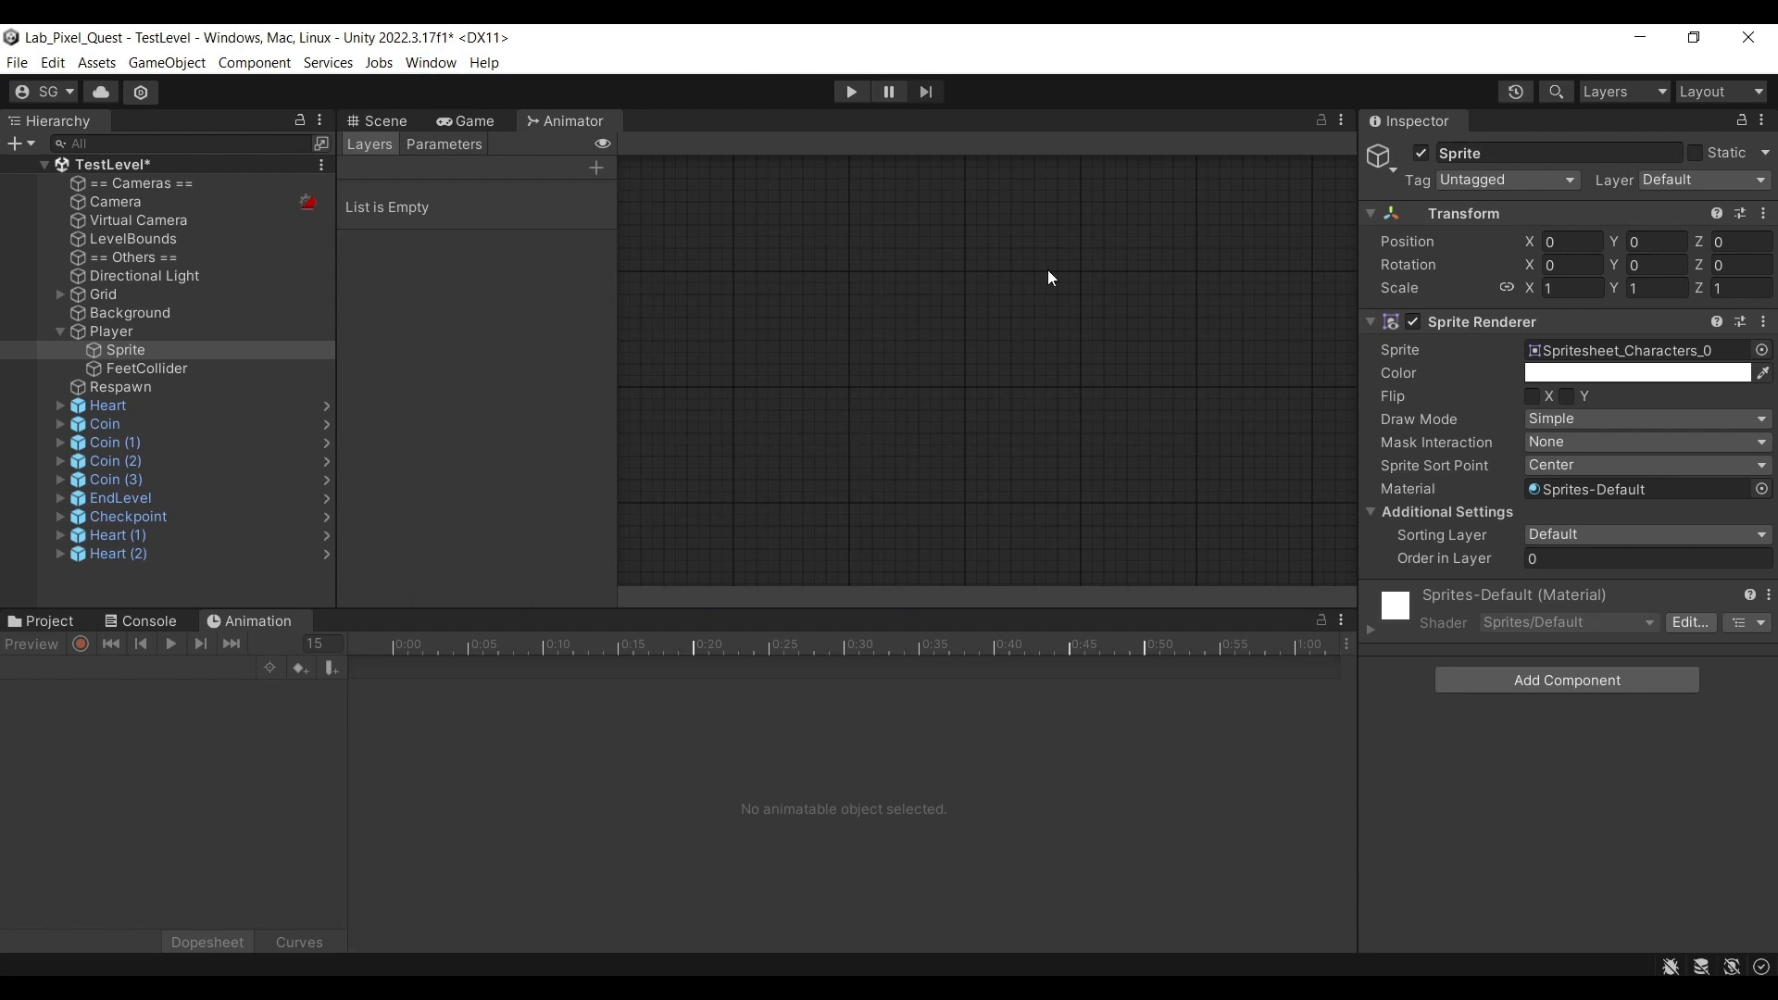
Arrange the Player's Animator graph with PlayerIdleClip above PlayerWalkClip beside Entry, and move the Exit node closer to them
click(171, 332)
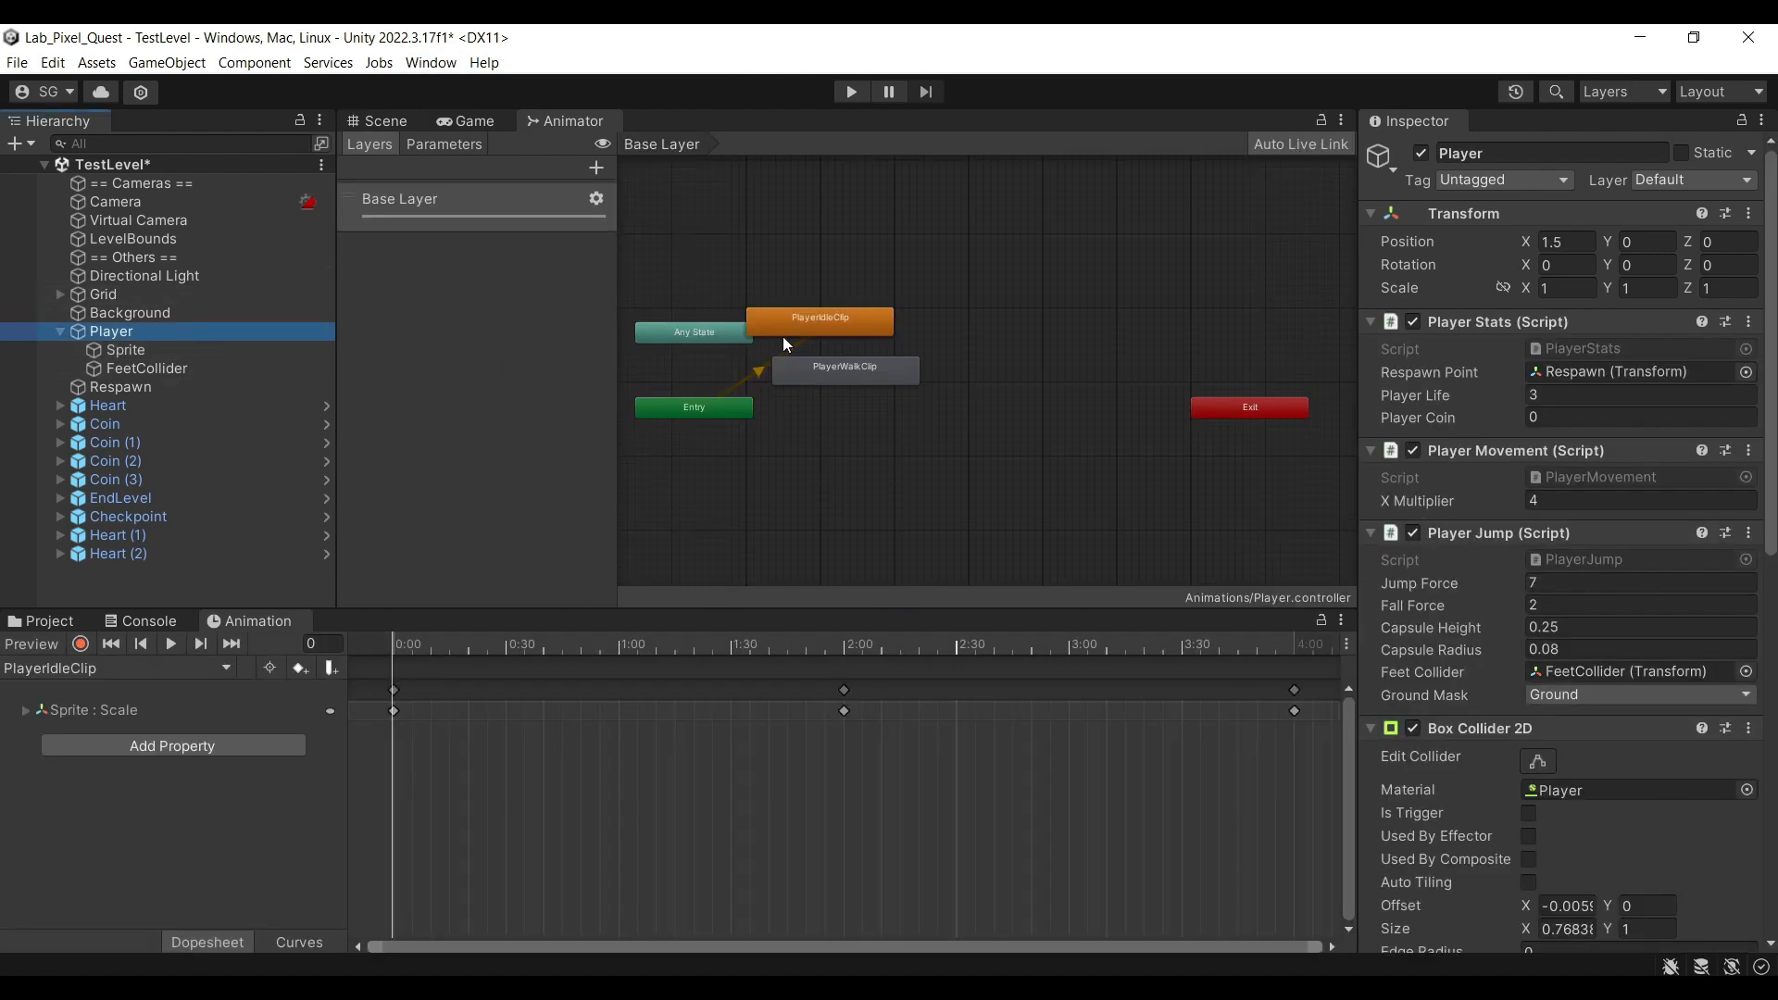
scroll(1646, 503, down, 10)
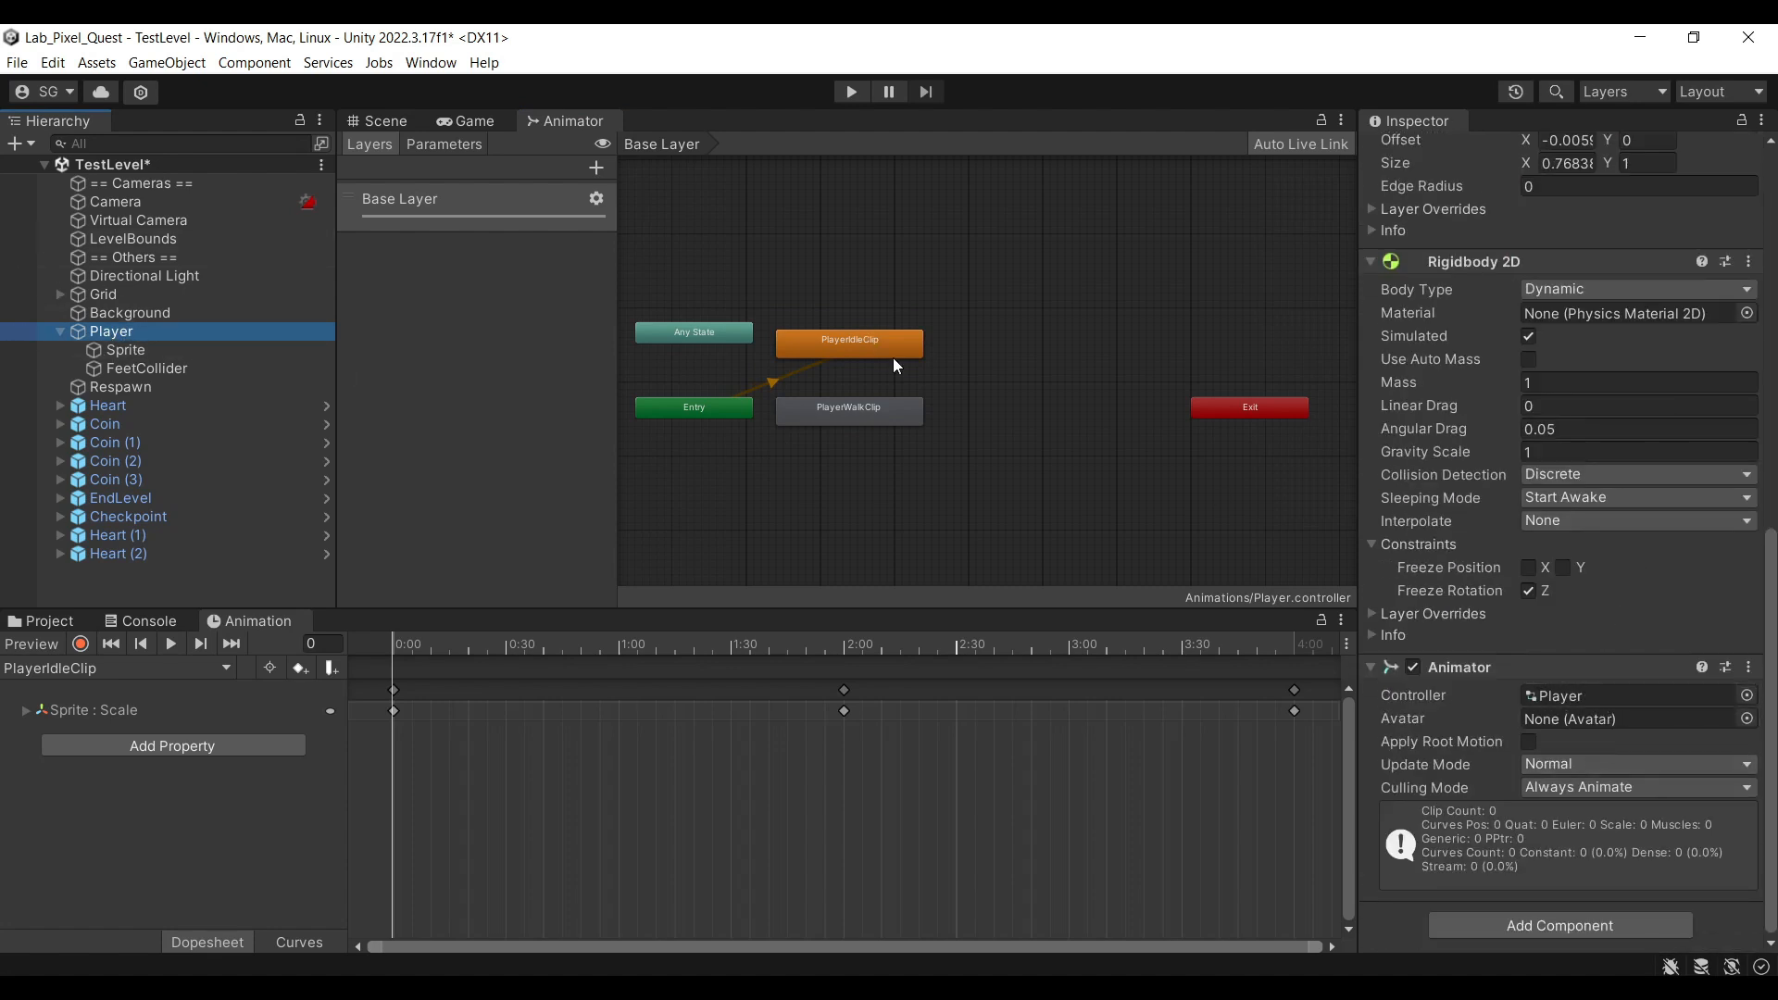
click(857, 348)
click(852, 417)
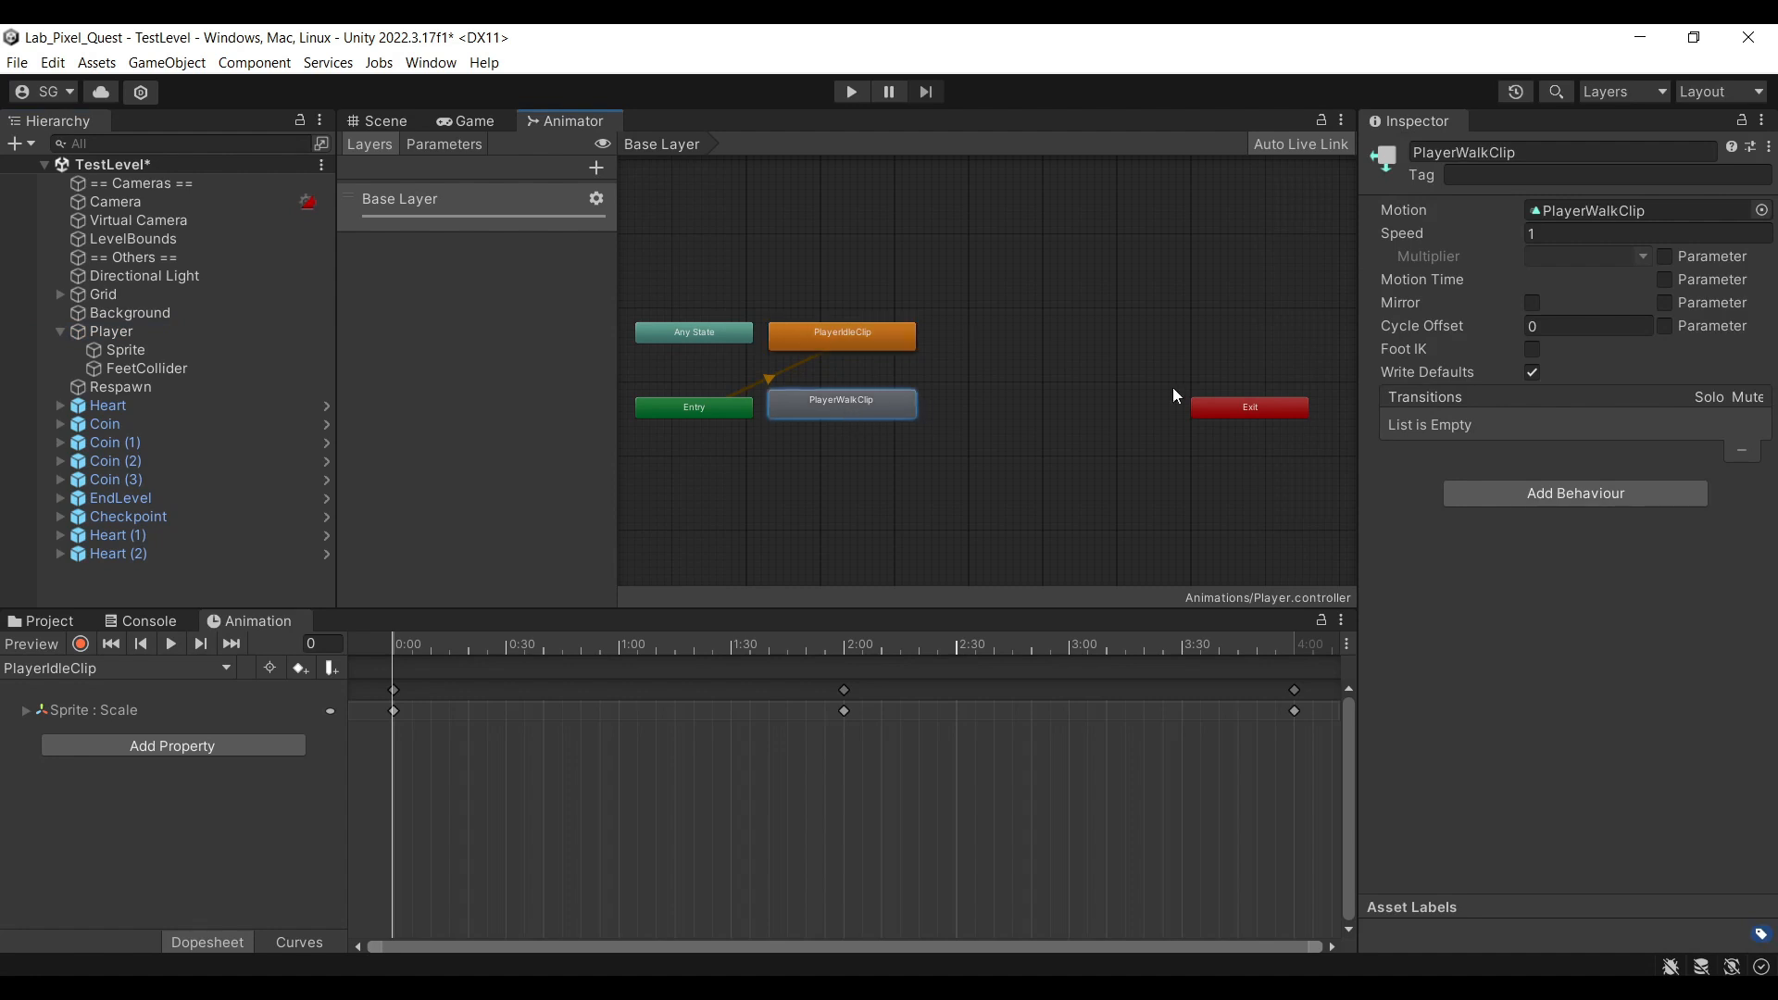
drag(1208, 407, 1004, 369)
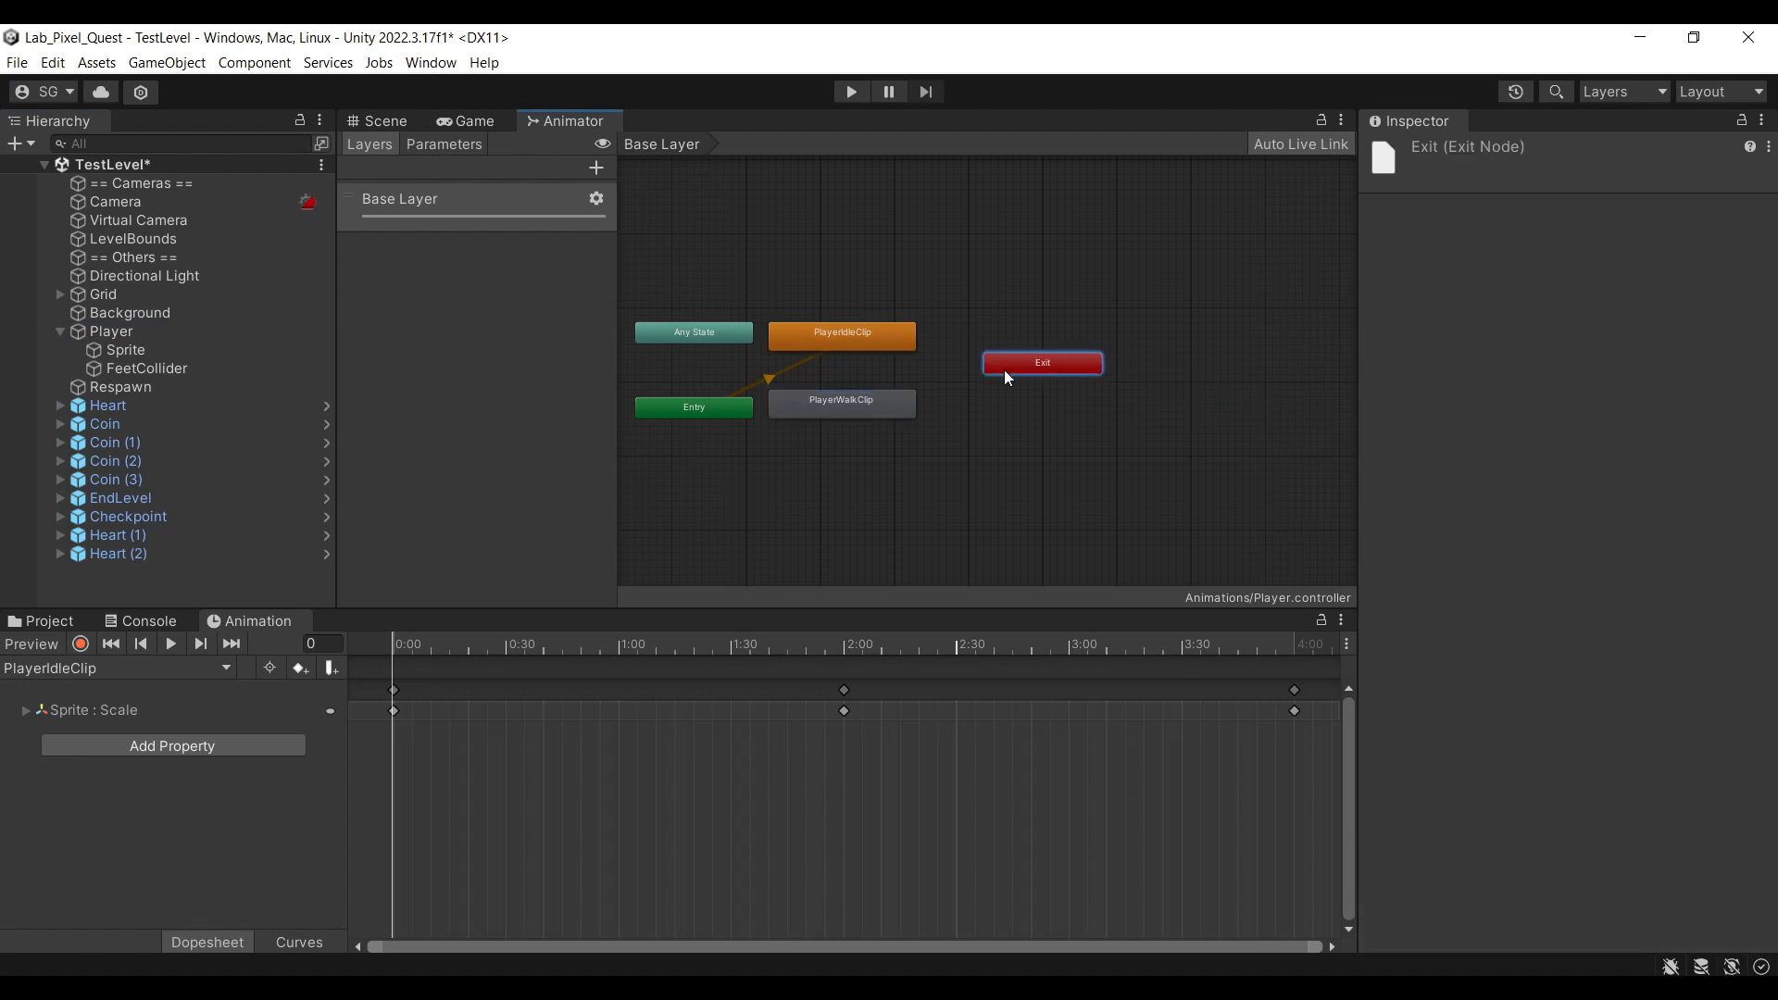
Examine the Entry node and its default transition to PlayerIdleClip in the Player's Animator graph
scroll(731, 394, up, 5)
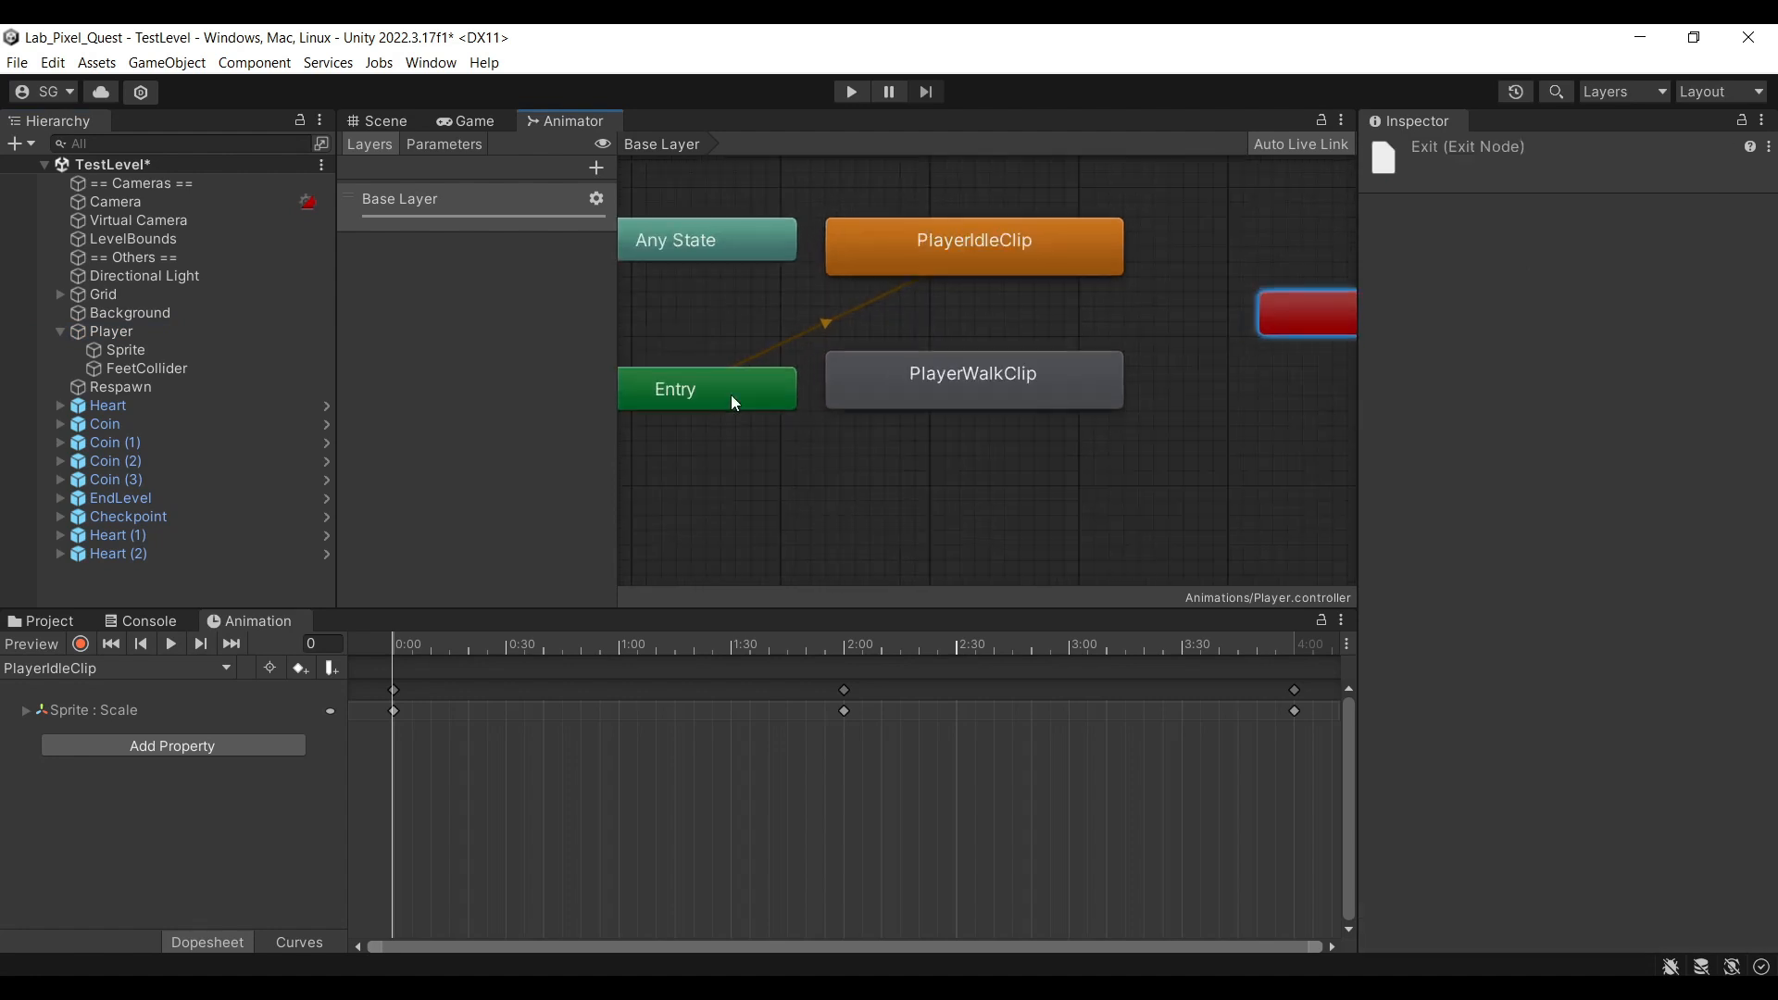
scroll(815, 379, down, 3)
middle_drag(905, 357, 925, 431)
scroll(947, 380, down, 1)
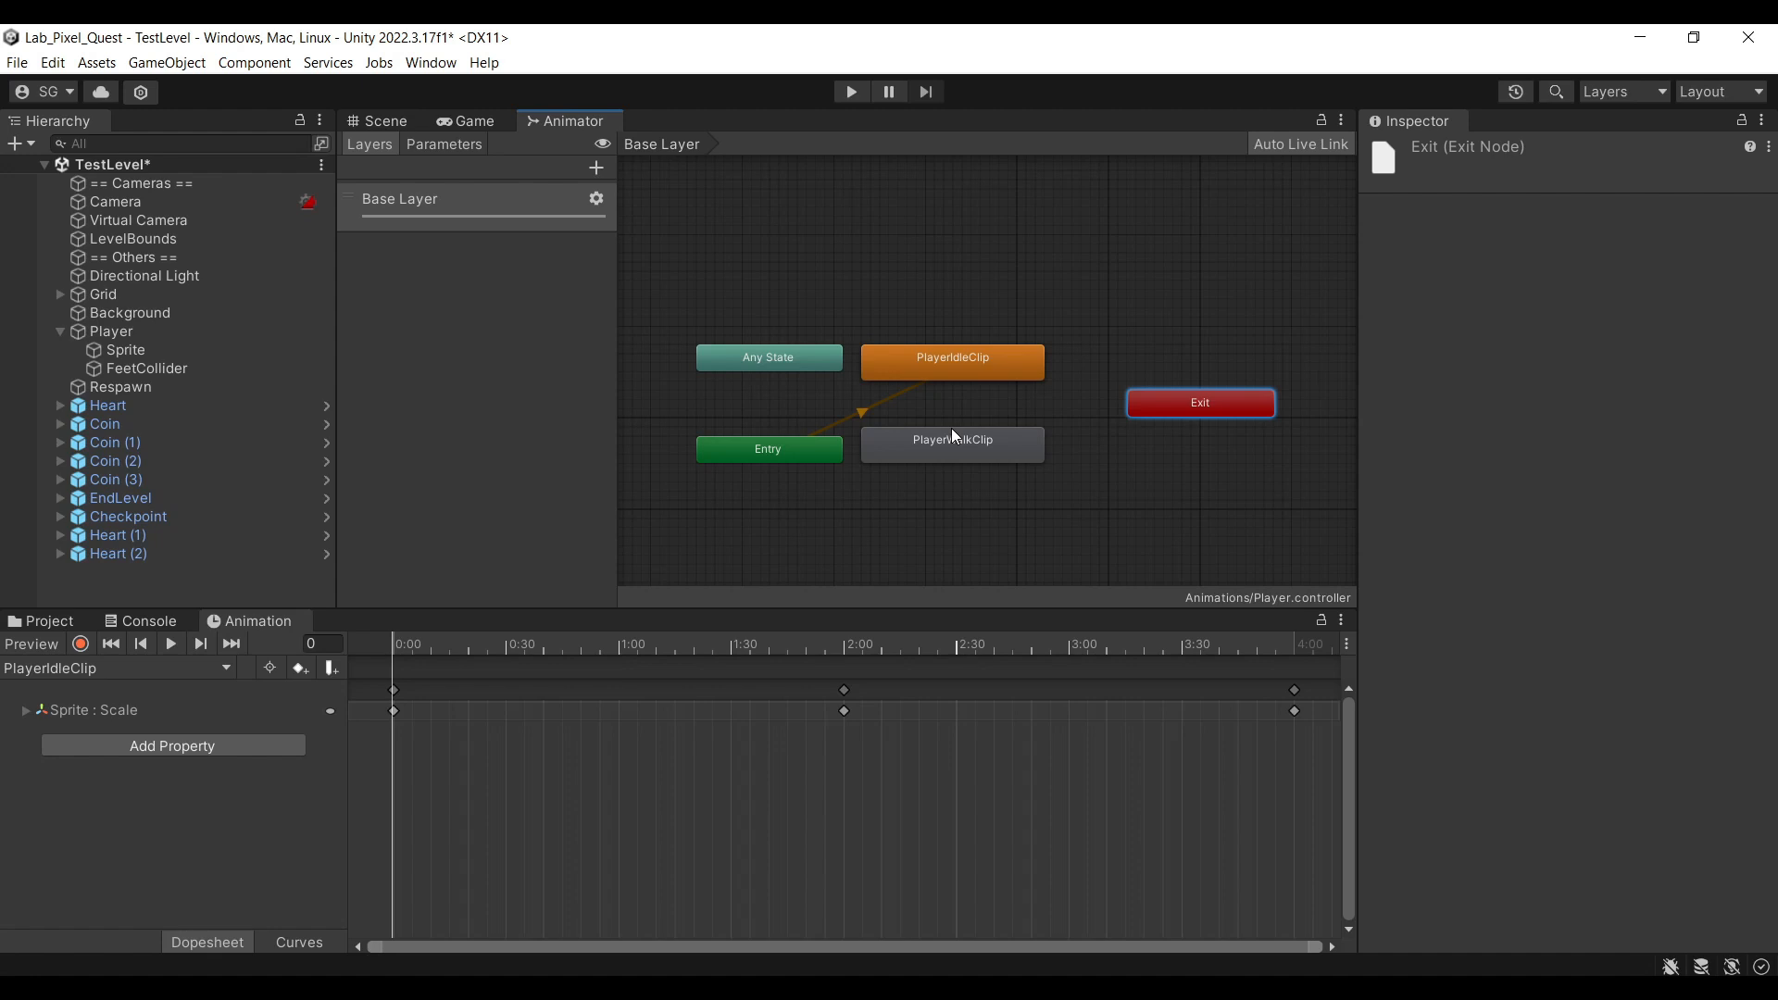
click(766, 452)
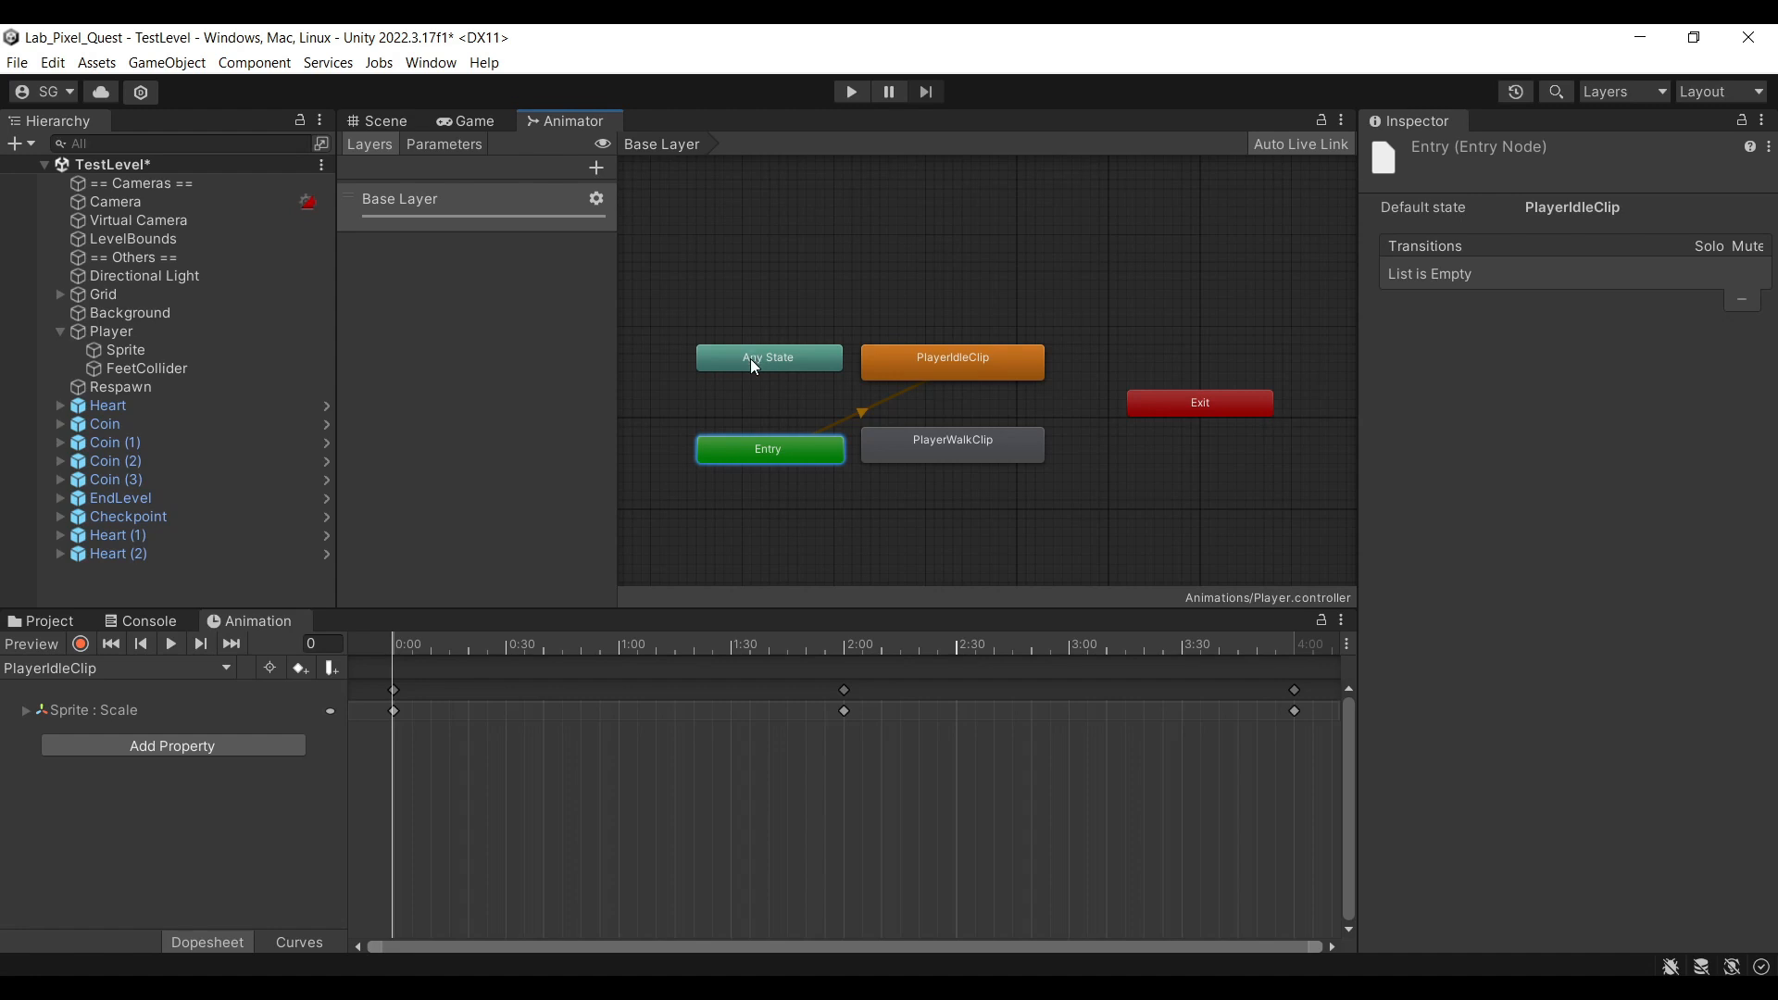
click(839, 424)
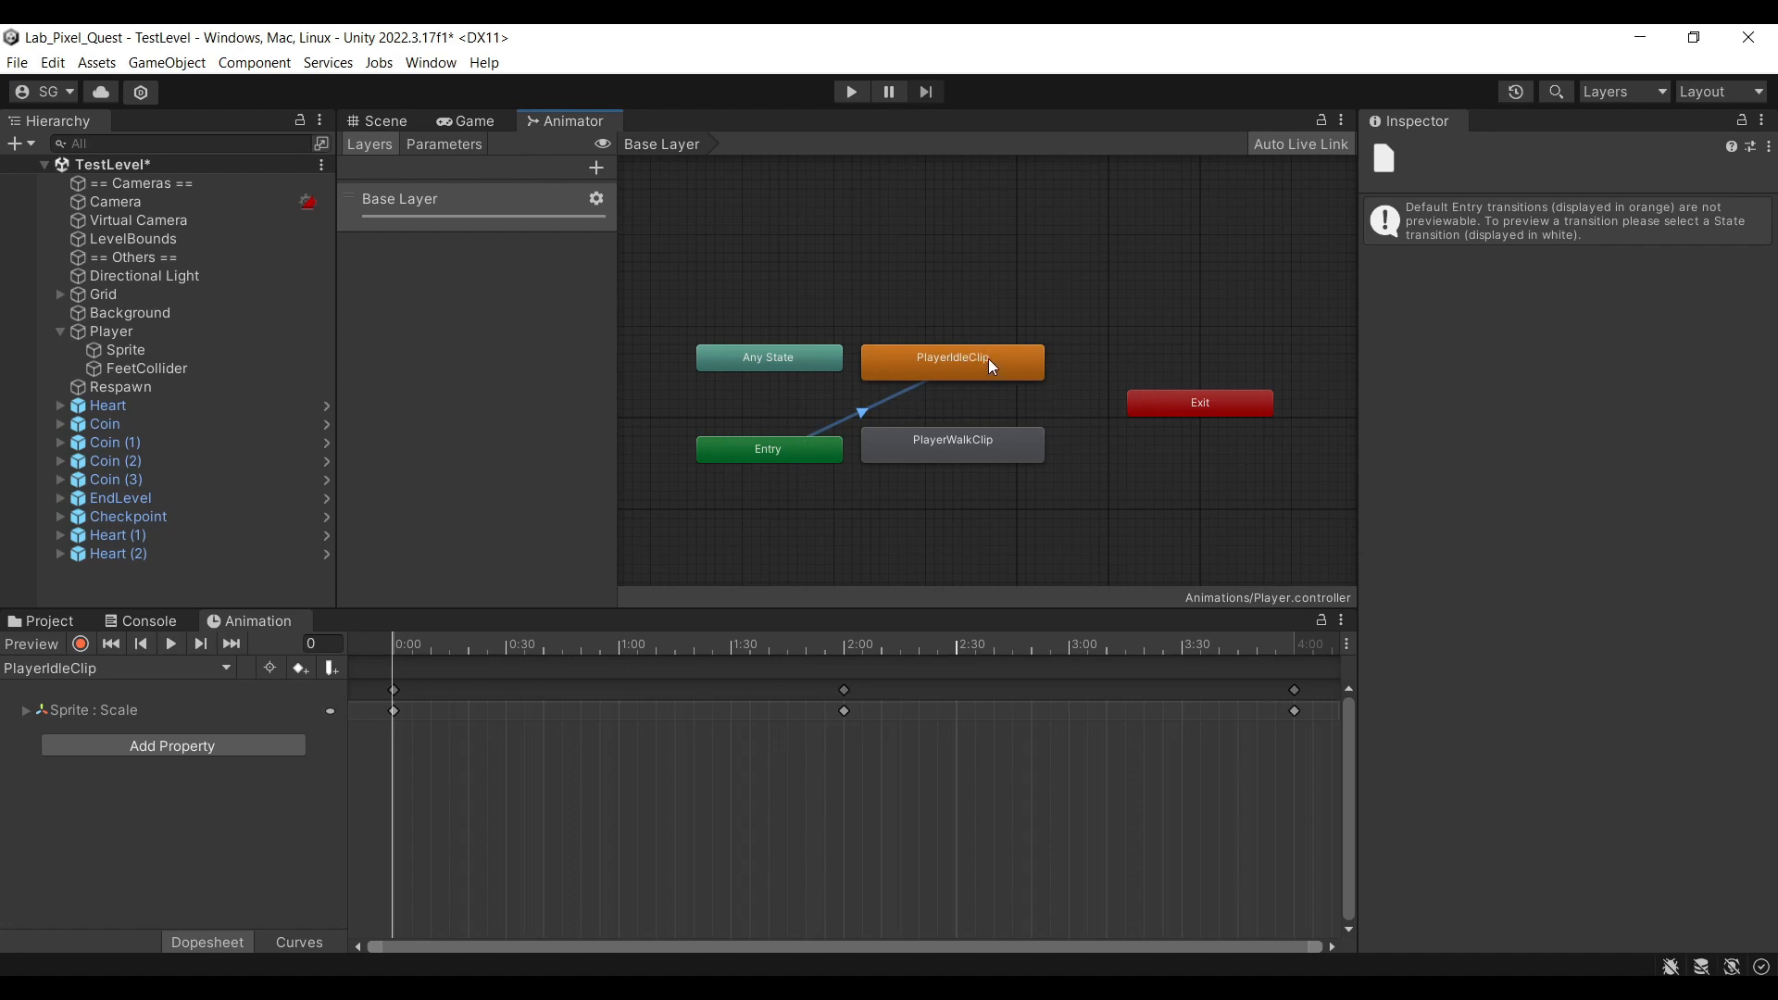
Look through the Animator graphs of Heart, Coin (1) and EndLevel, and move the EndLevelClip state beside Entry
click(196, 409)
click(176, 443)
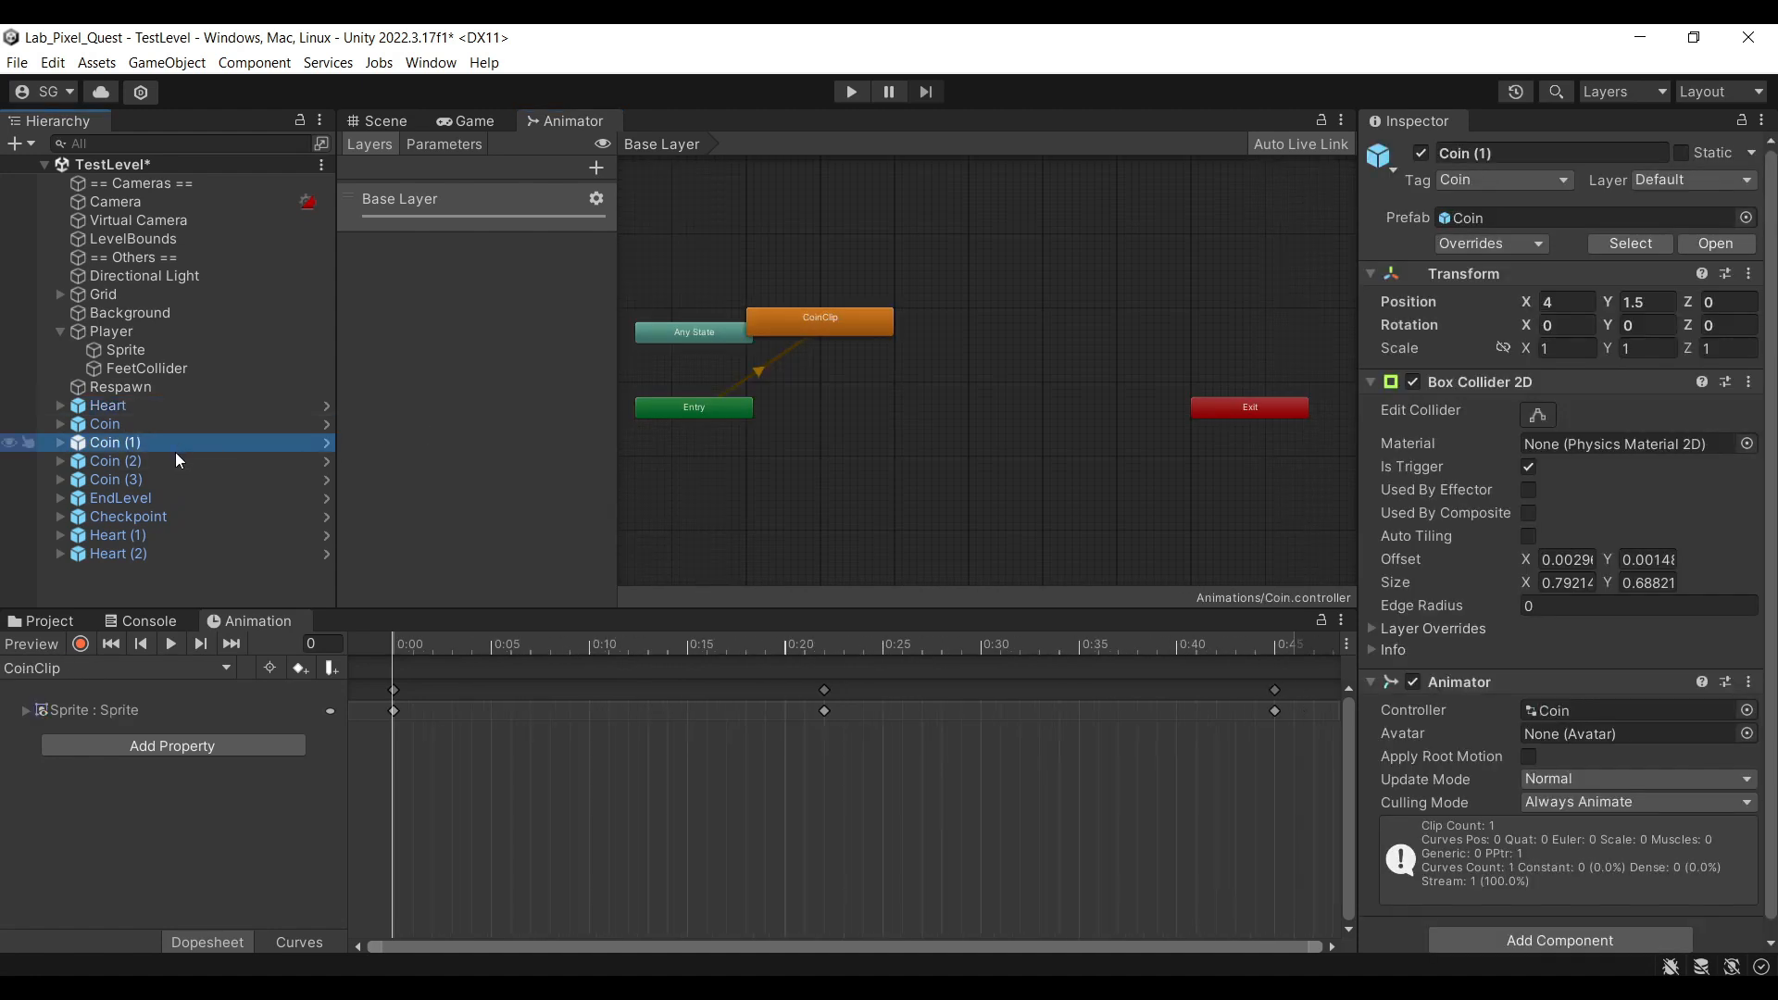
click(159, 498)
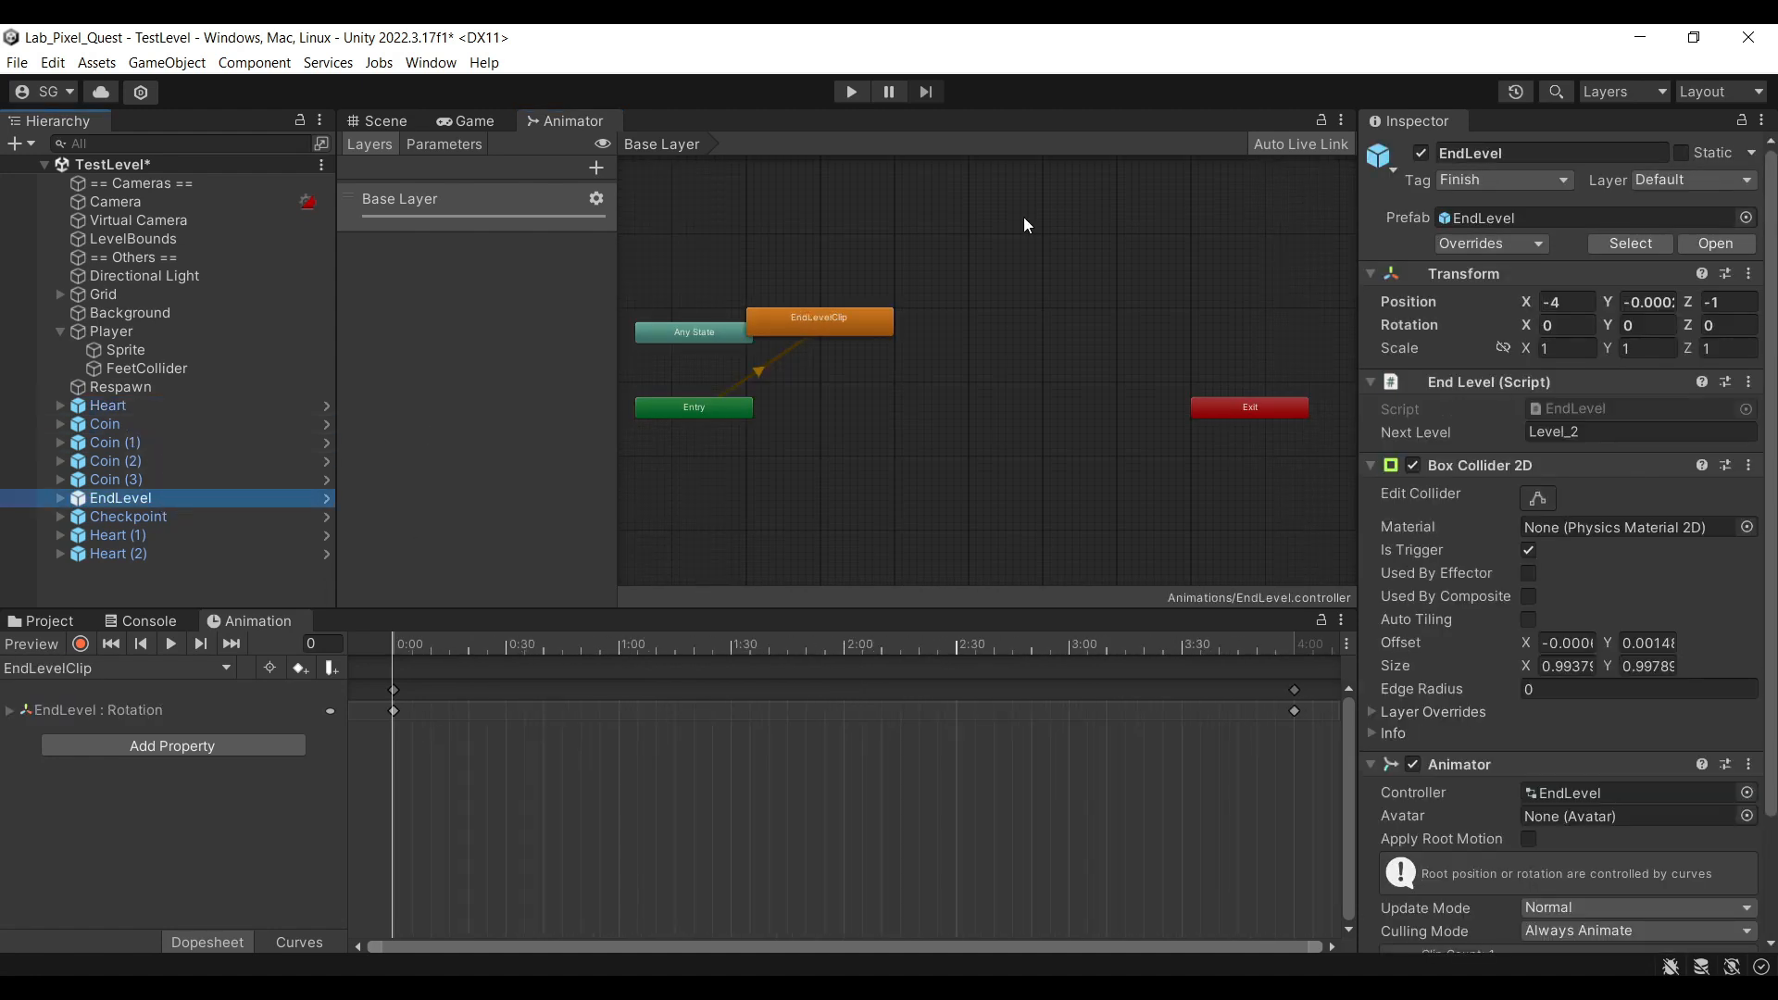
drag(846, 321, 891, 415)
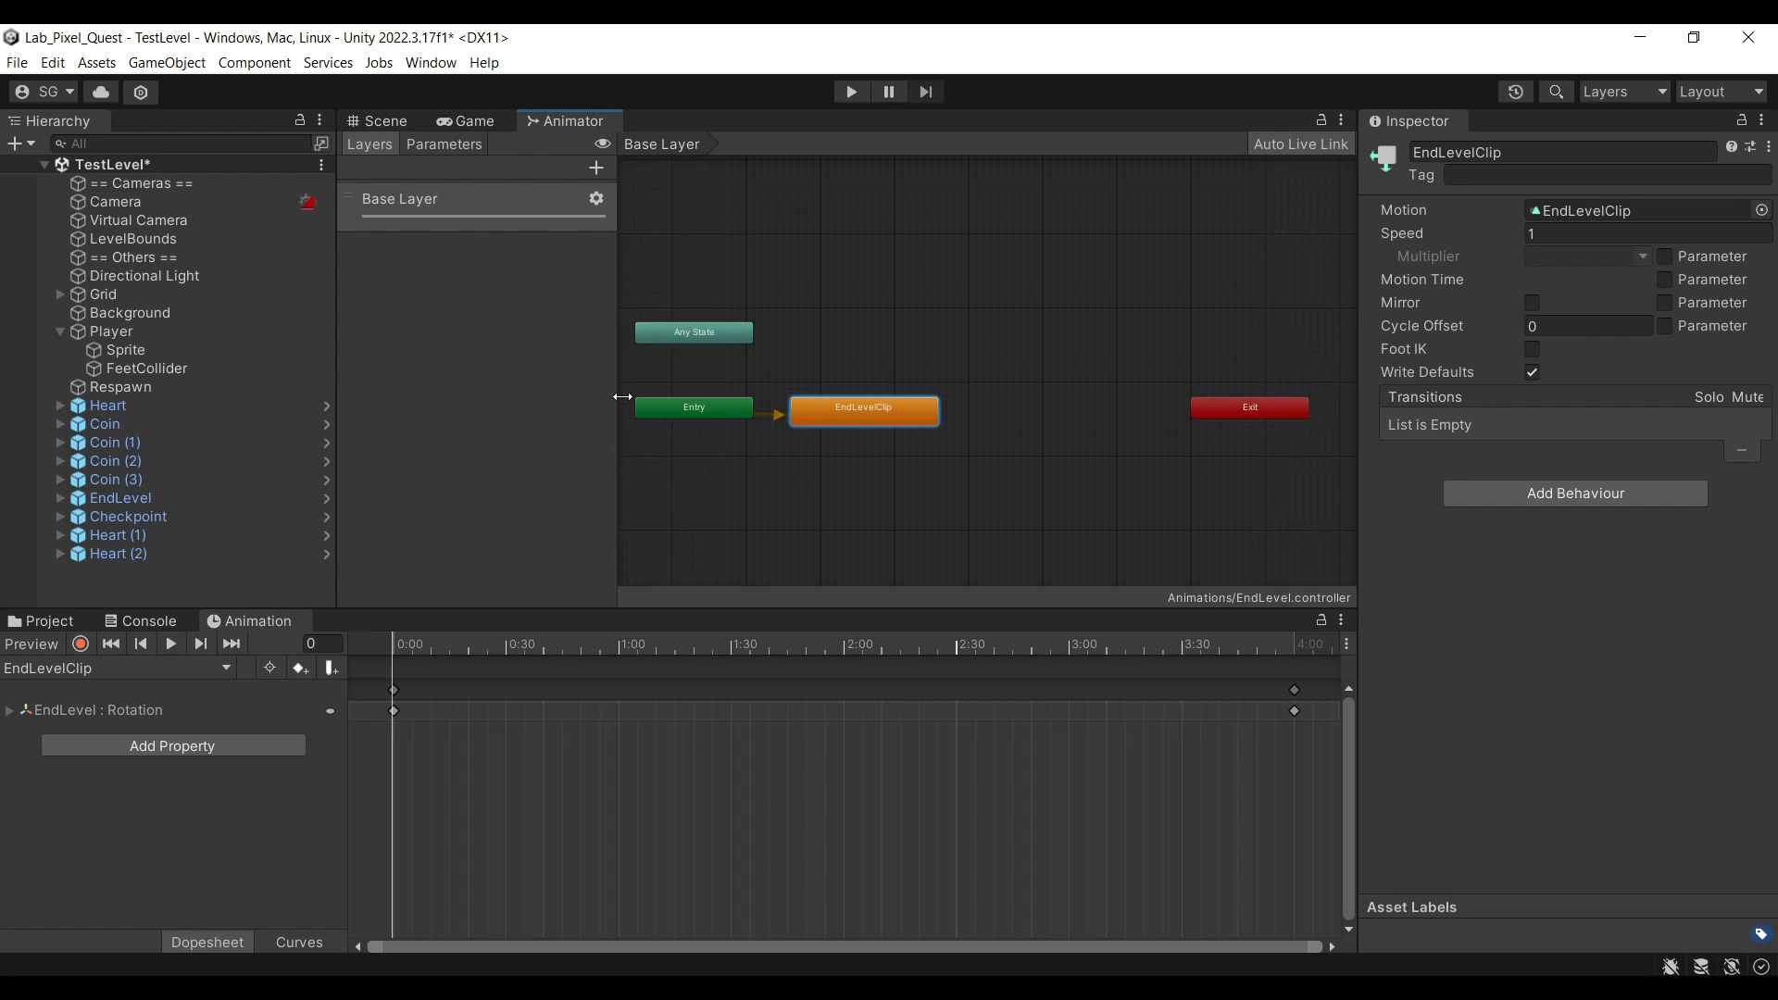
In the Player's Animator graph, make a transition from PlayerIdleClip to PlayerWalkClip and another one back to PlayerIdleClip
click(109, 332)
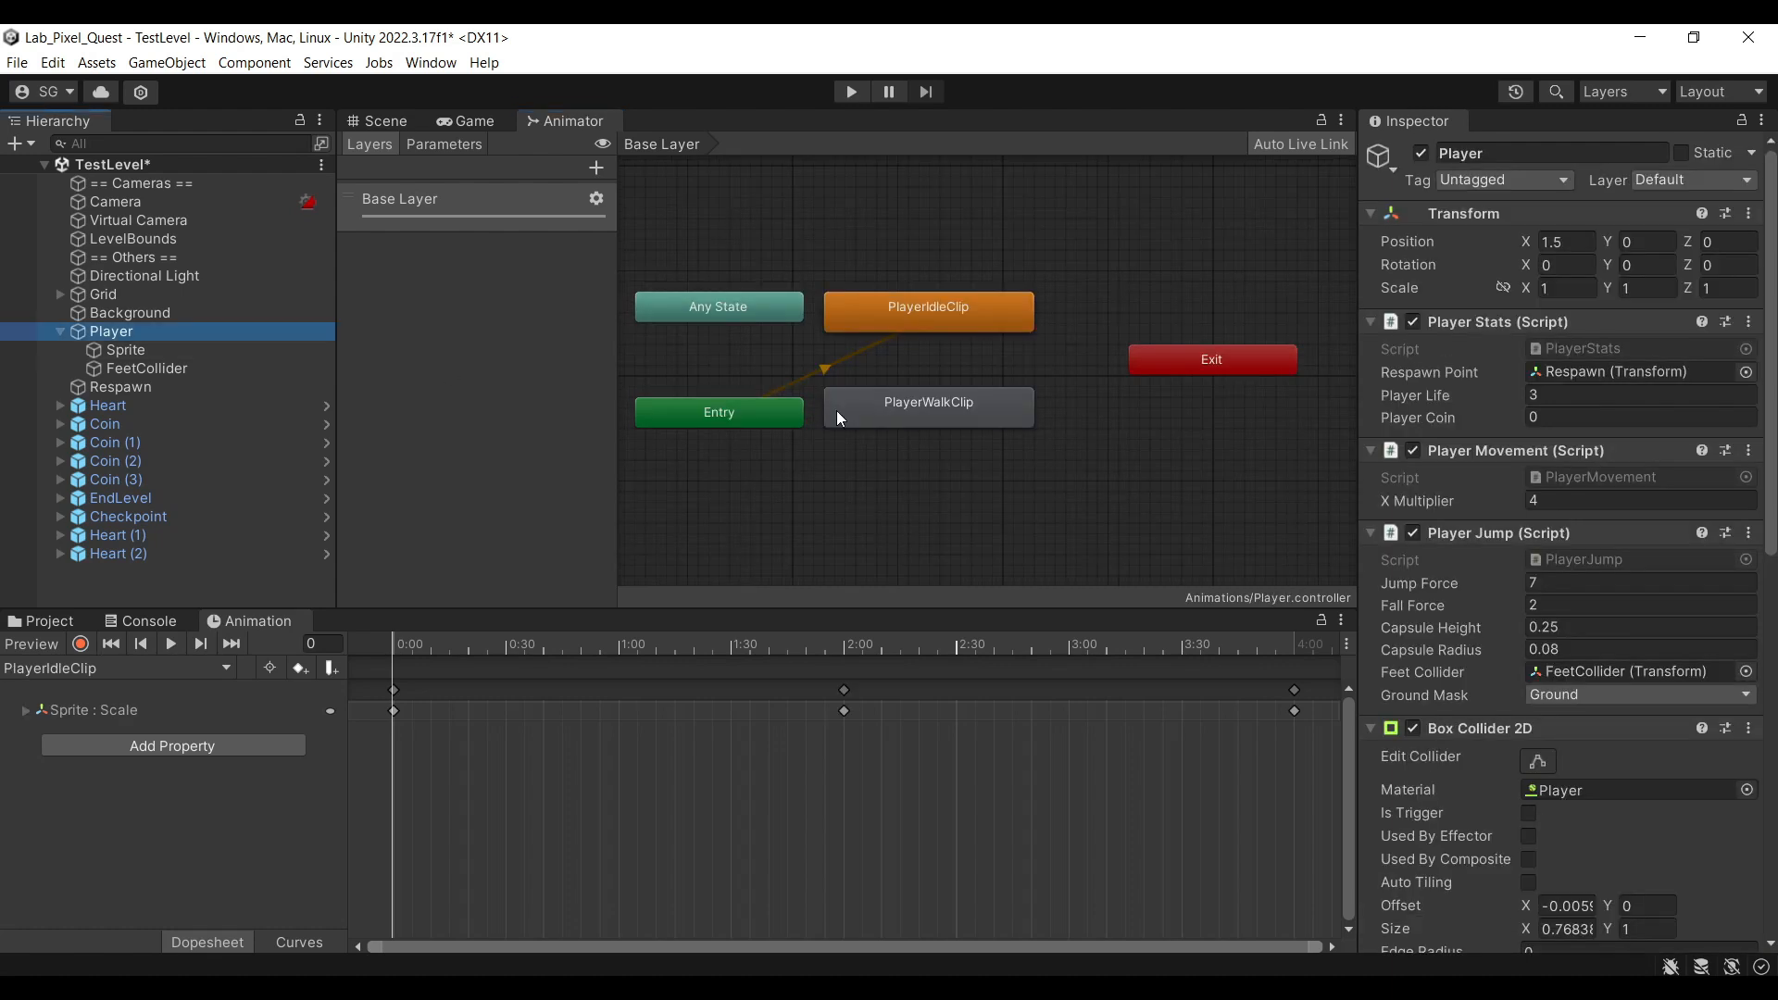
click(974, 331)
right_click(973, 320)
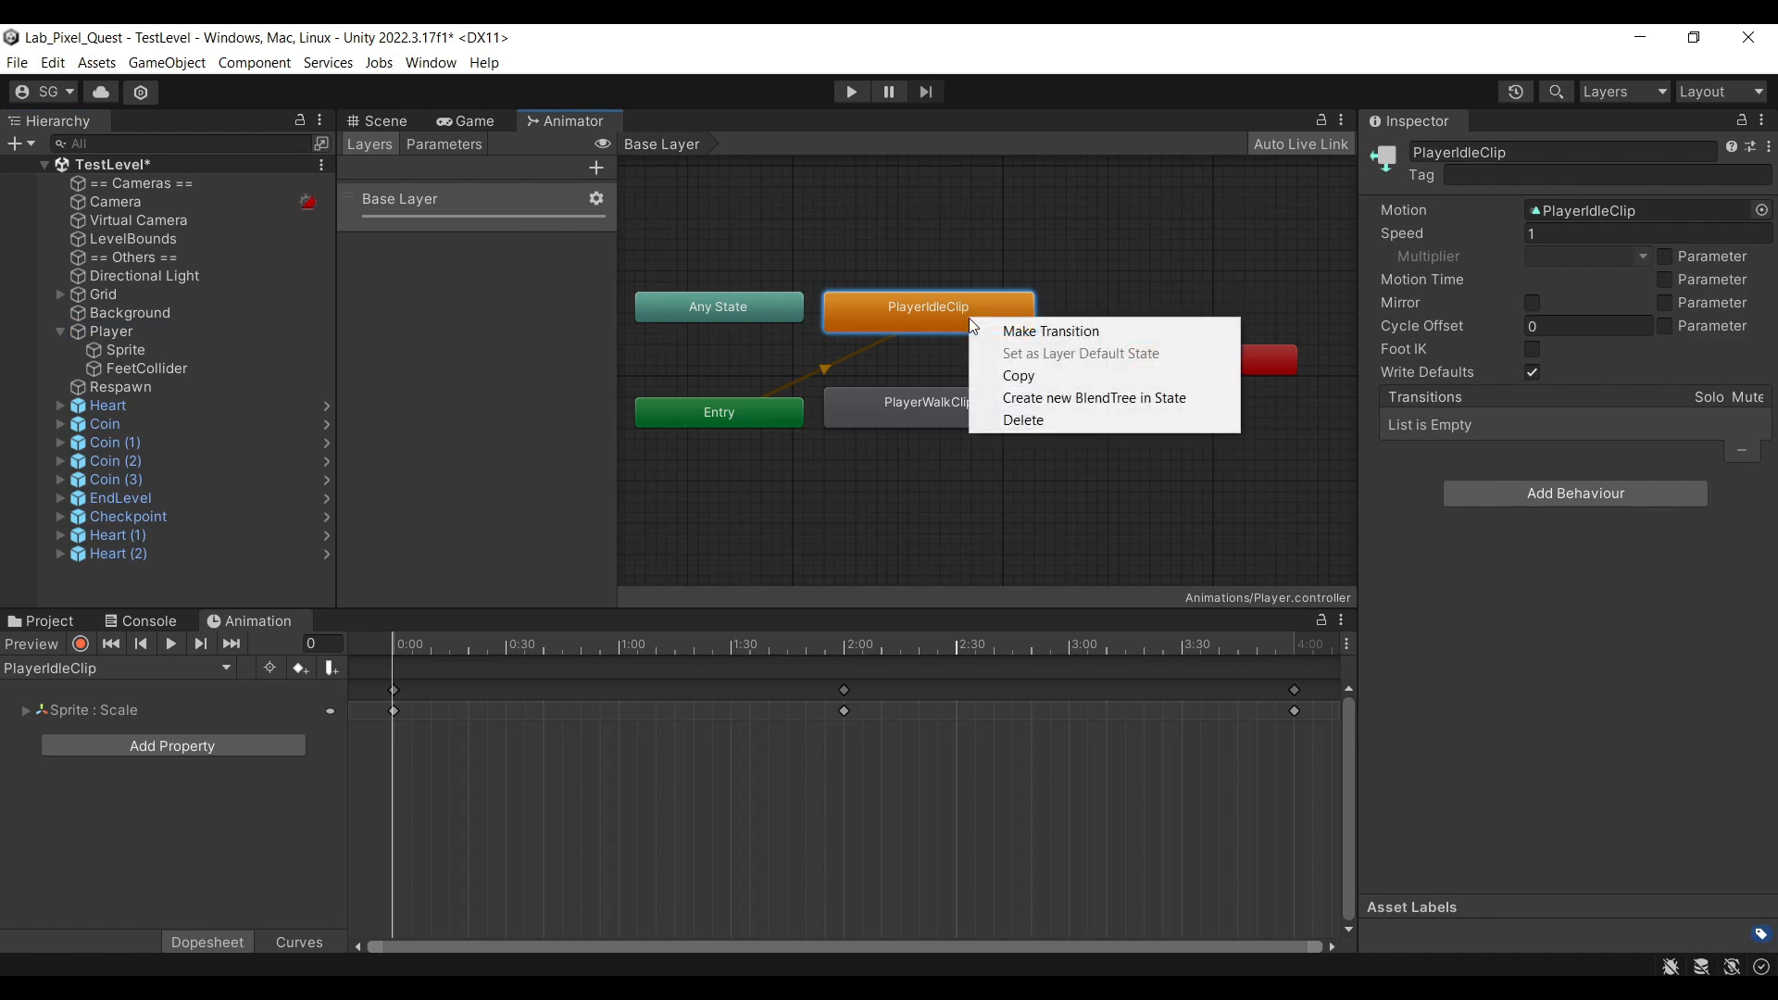
click(1033, 332)
click(957, 419)
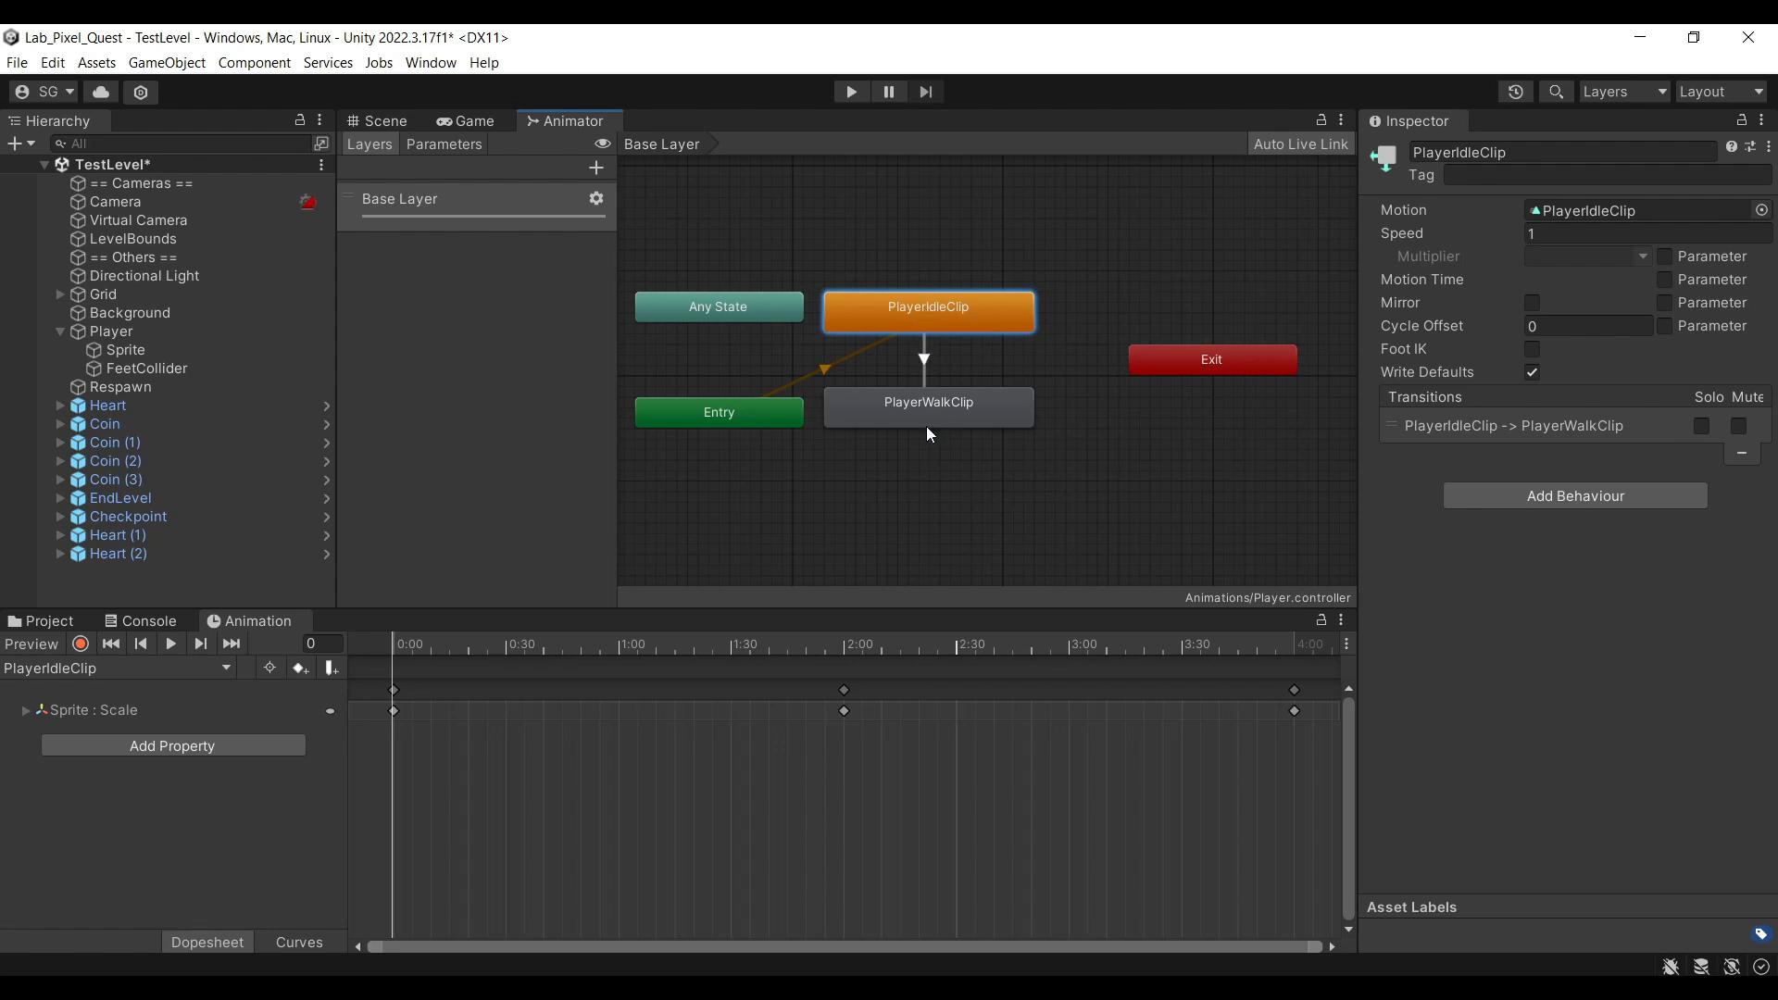
right_click(978, 417)
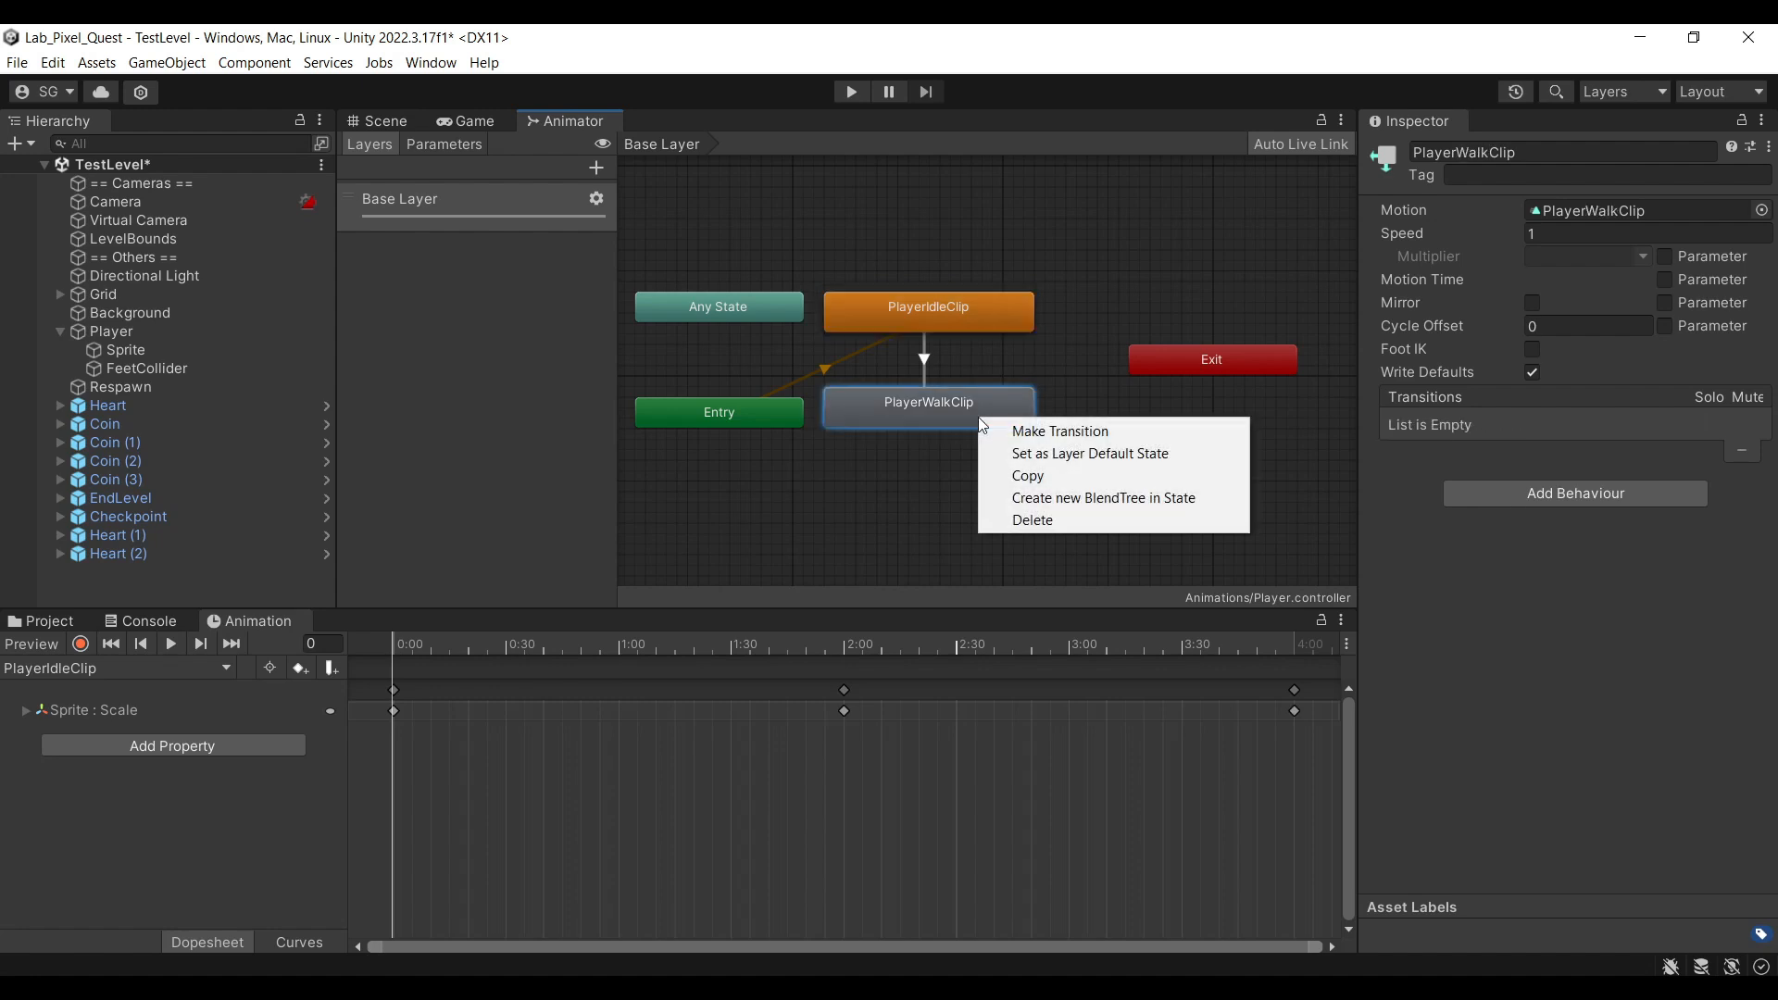
click(1005, 432)
click(976, 307)
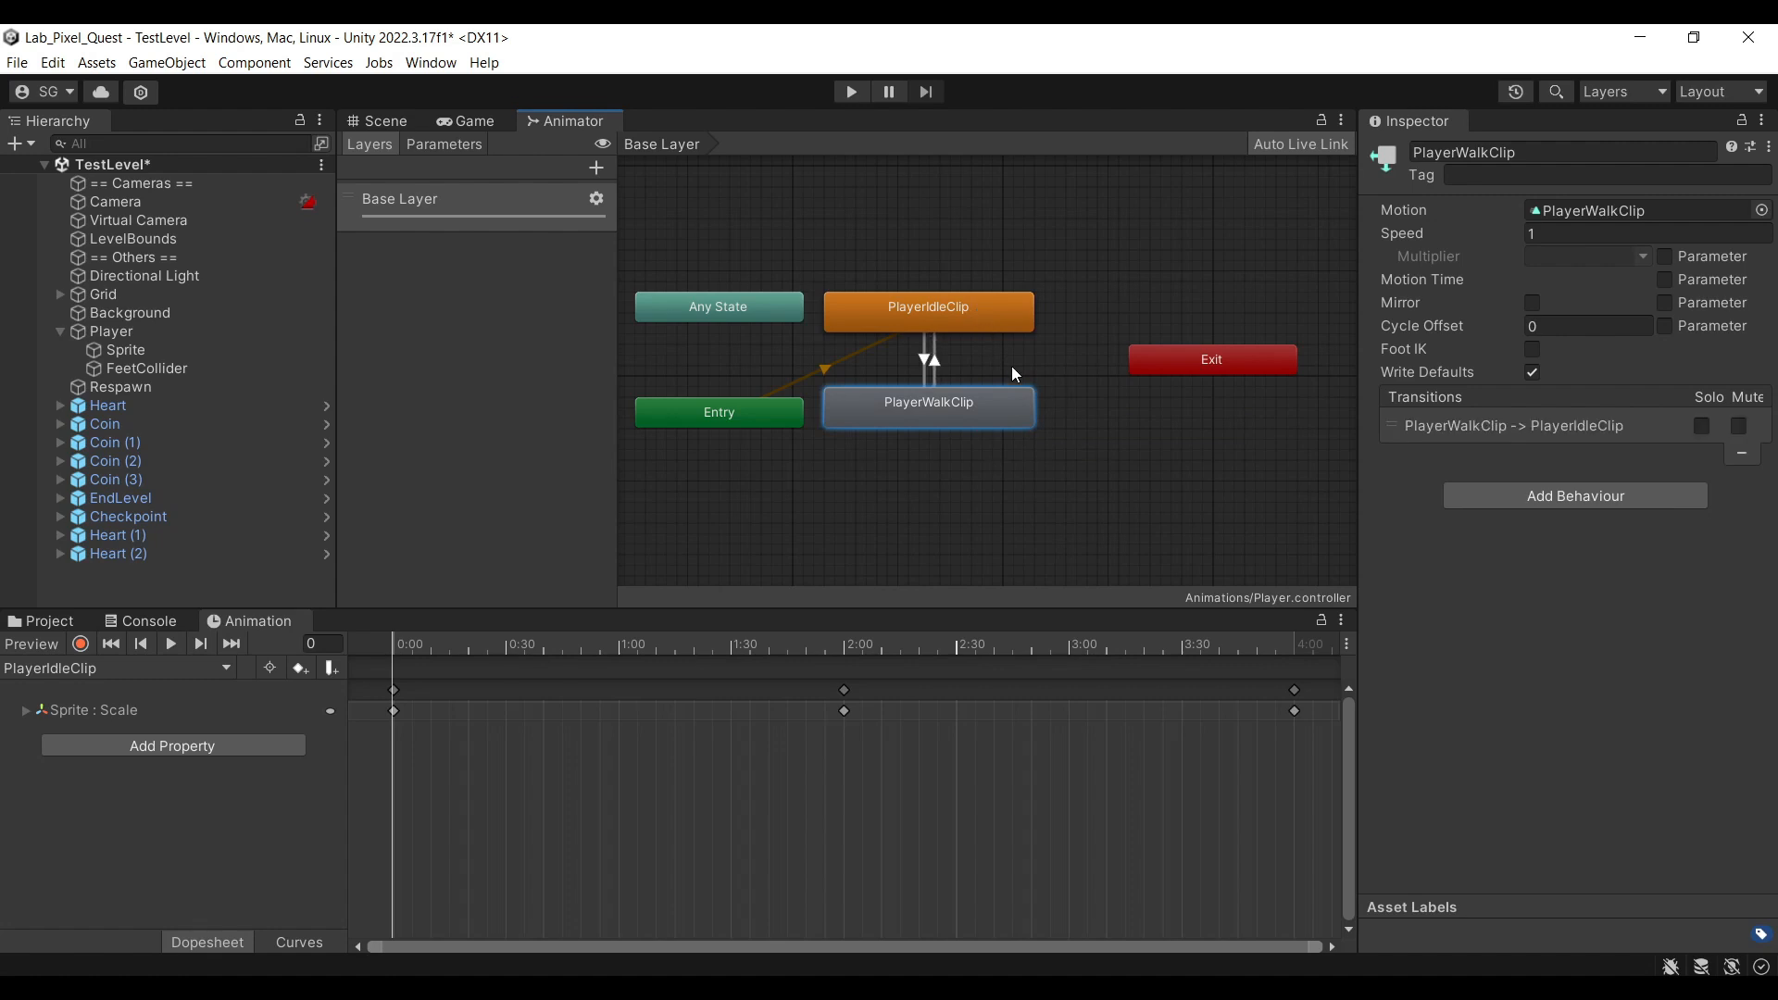
Add a Bool parameter named isWalking to the Player's Animator Controller
click(443, 148)
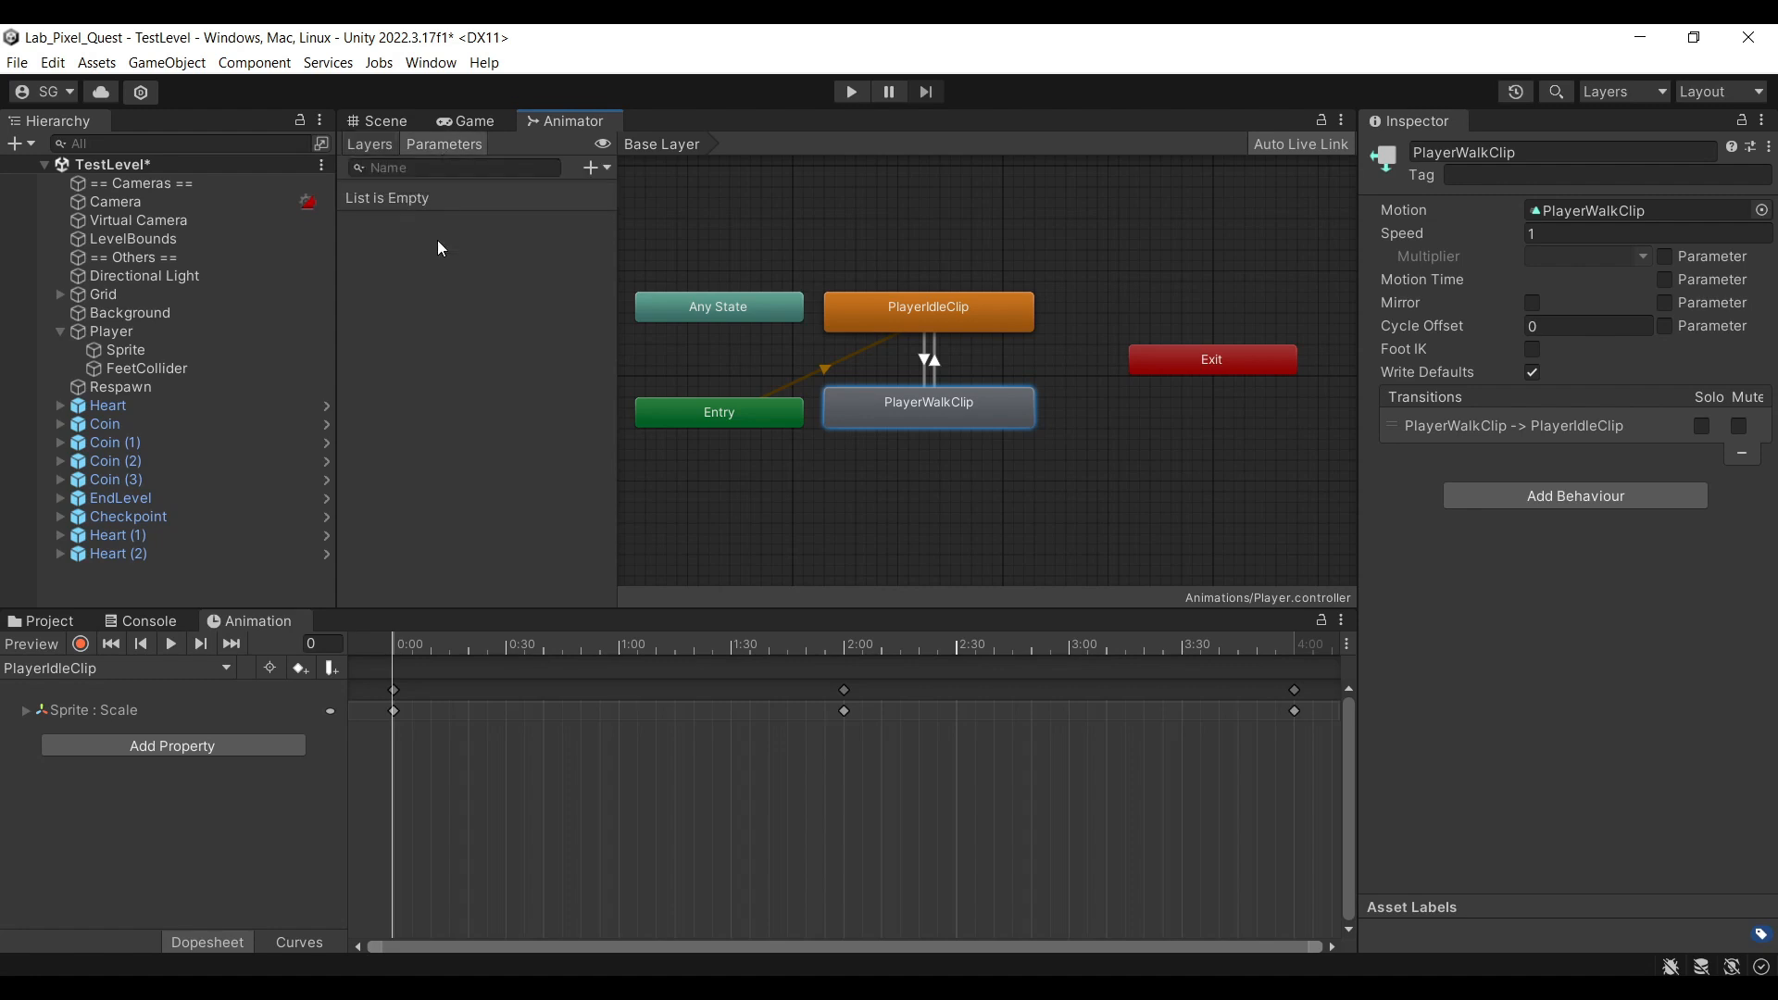
click(592, 168)
click(637, 238)
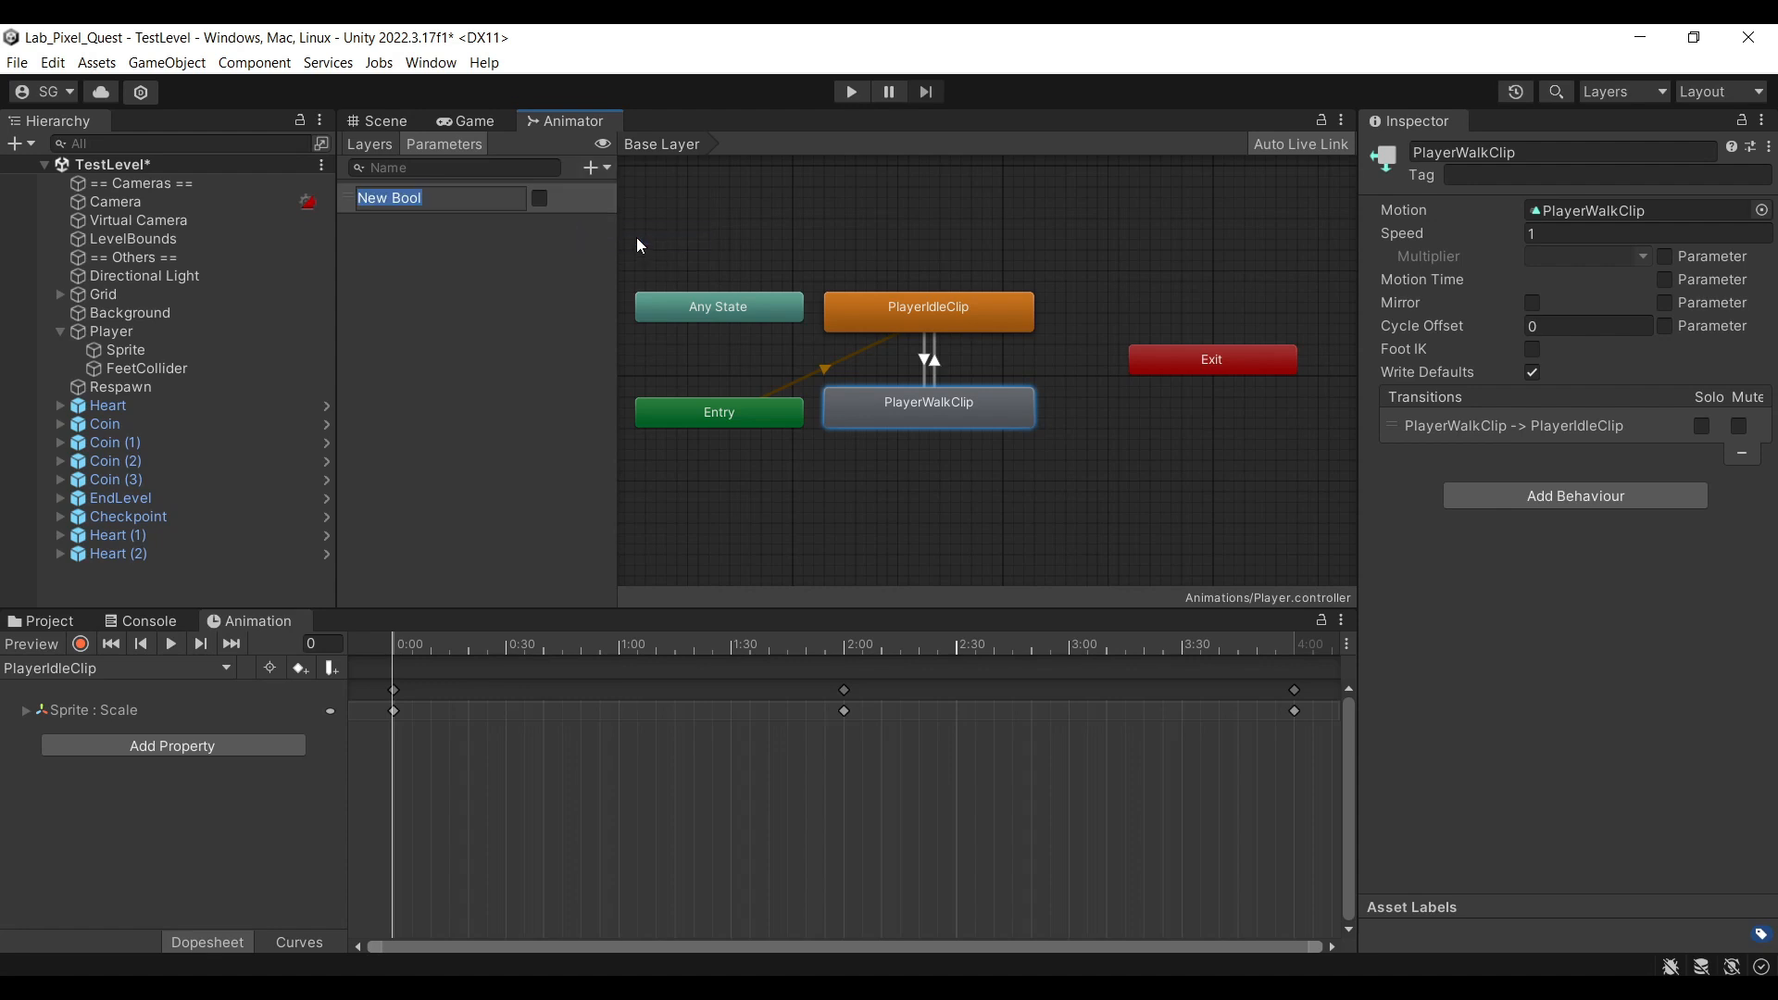
text(isWalking)
key(Return)
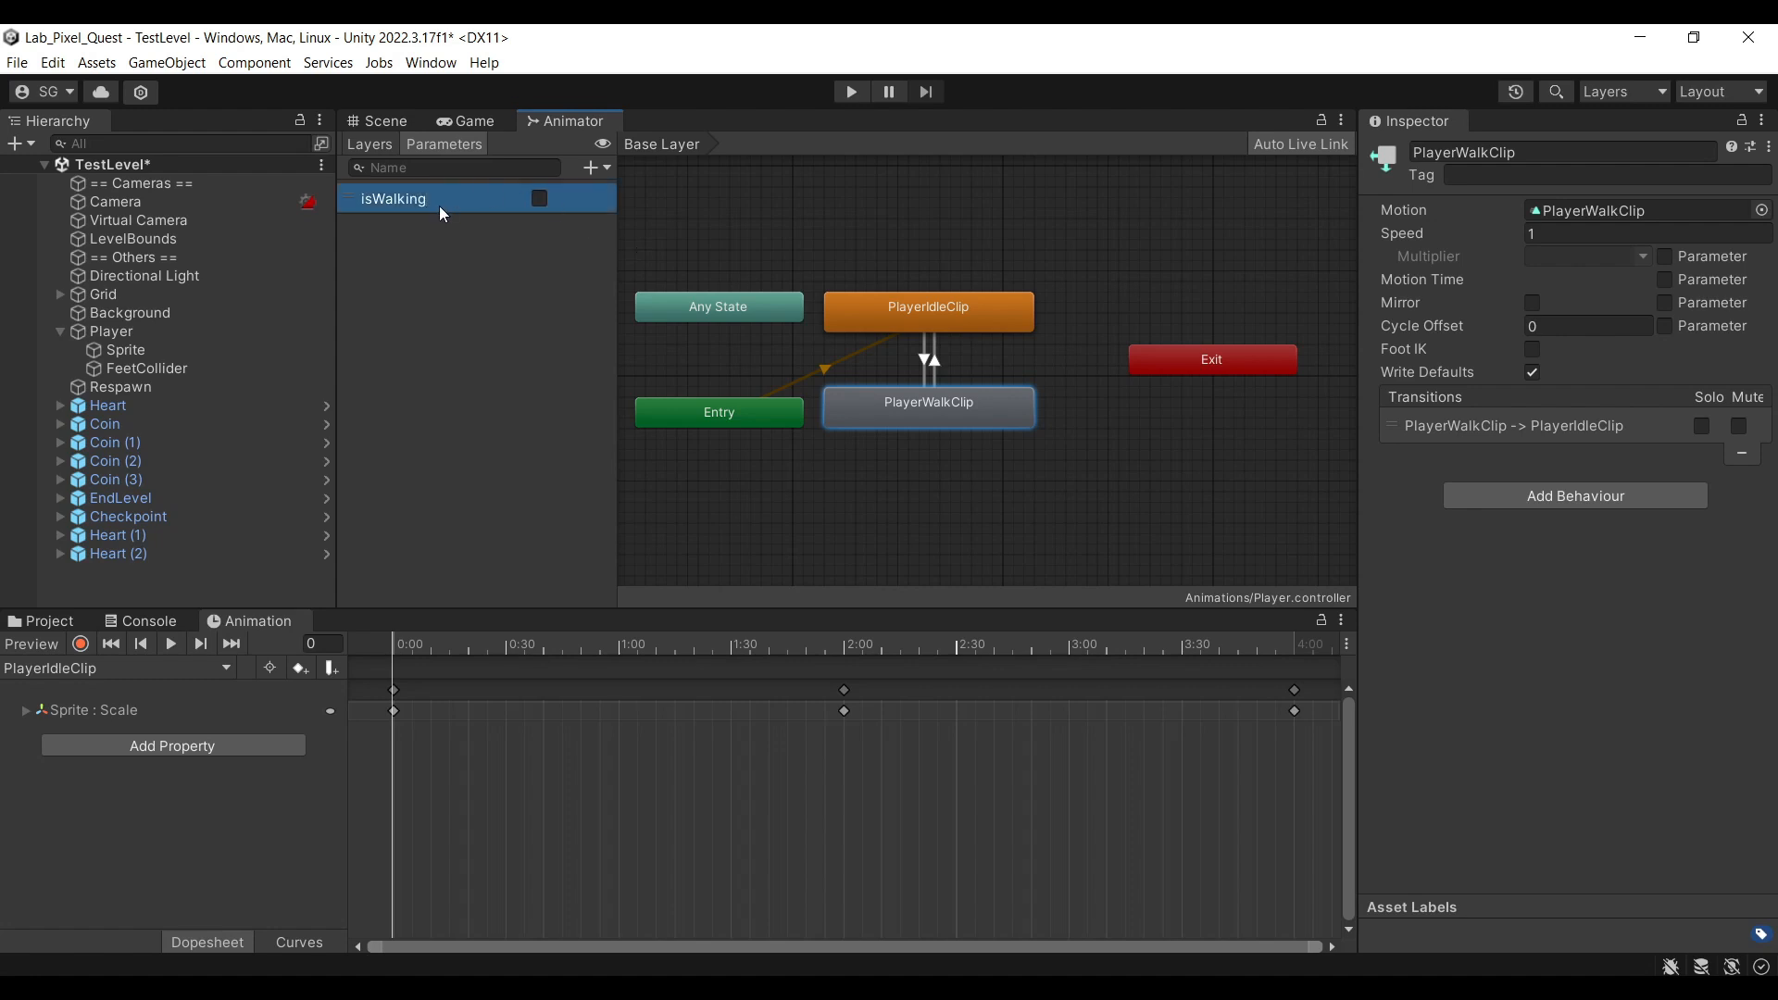
Disable Has Exit Time on the PlayerIdleClip to PlayerWalkClip transition and set its Transition Duration to 0
click(926, 352)
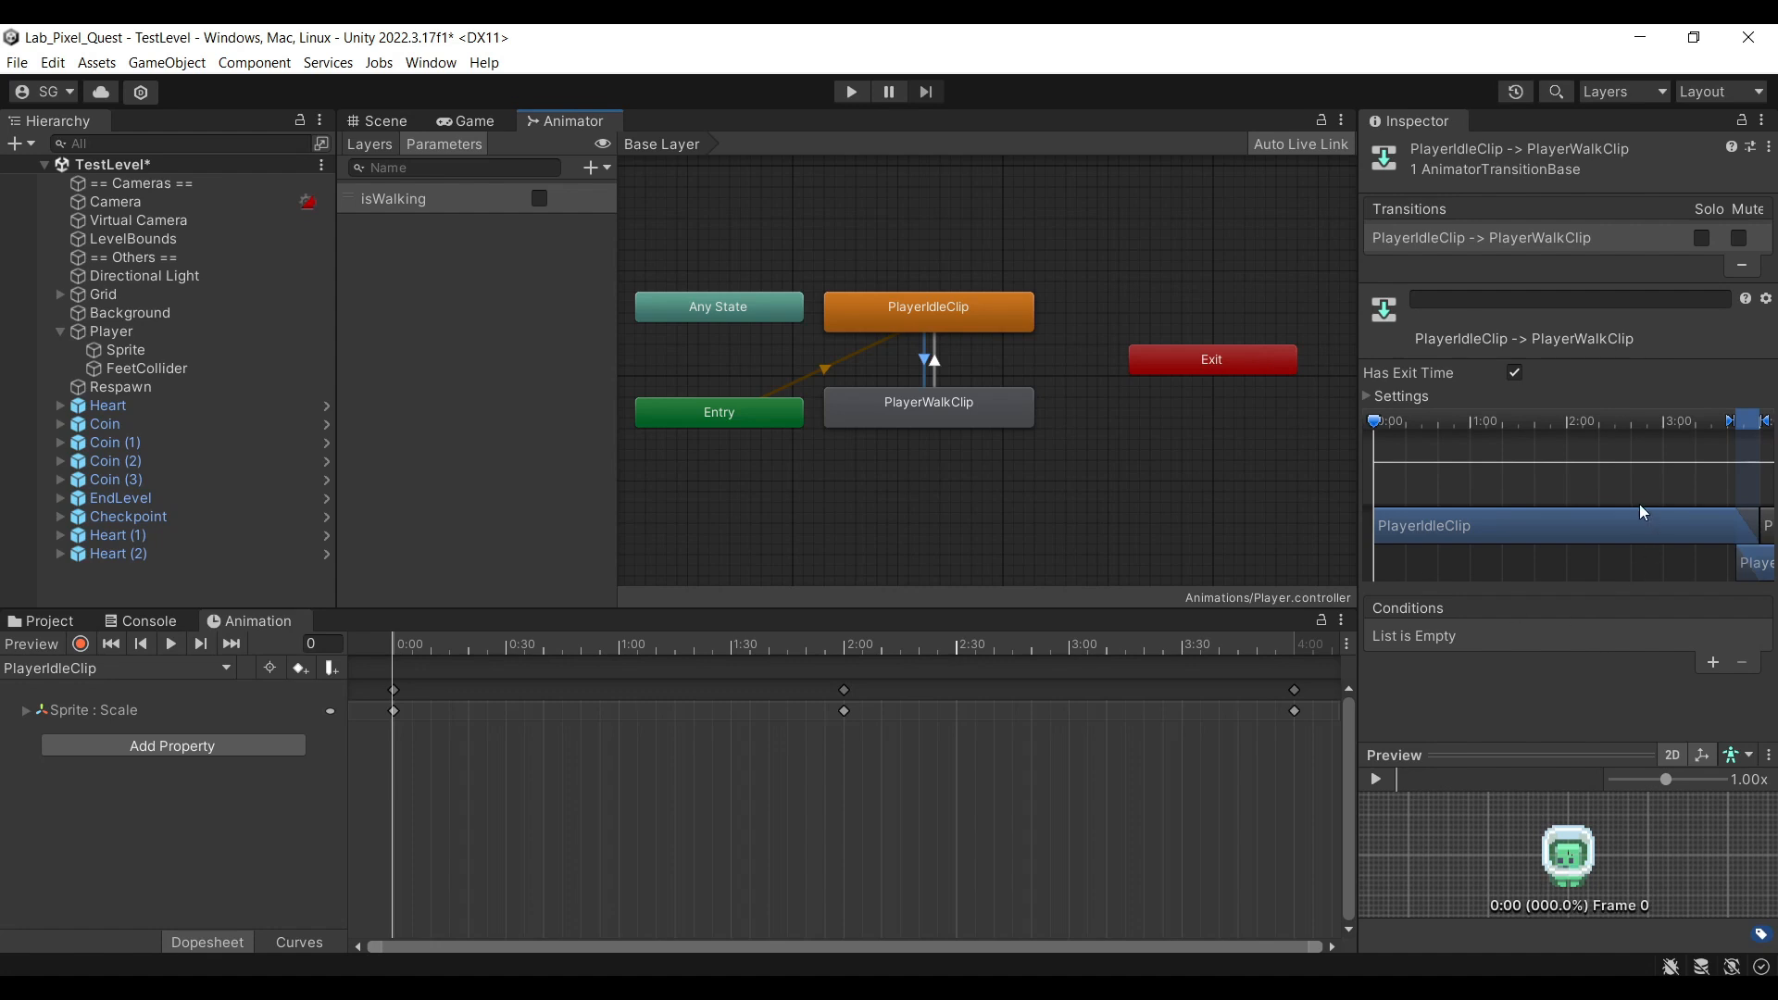
click(1396, 398)
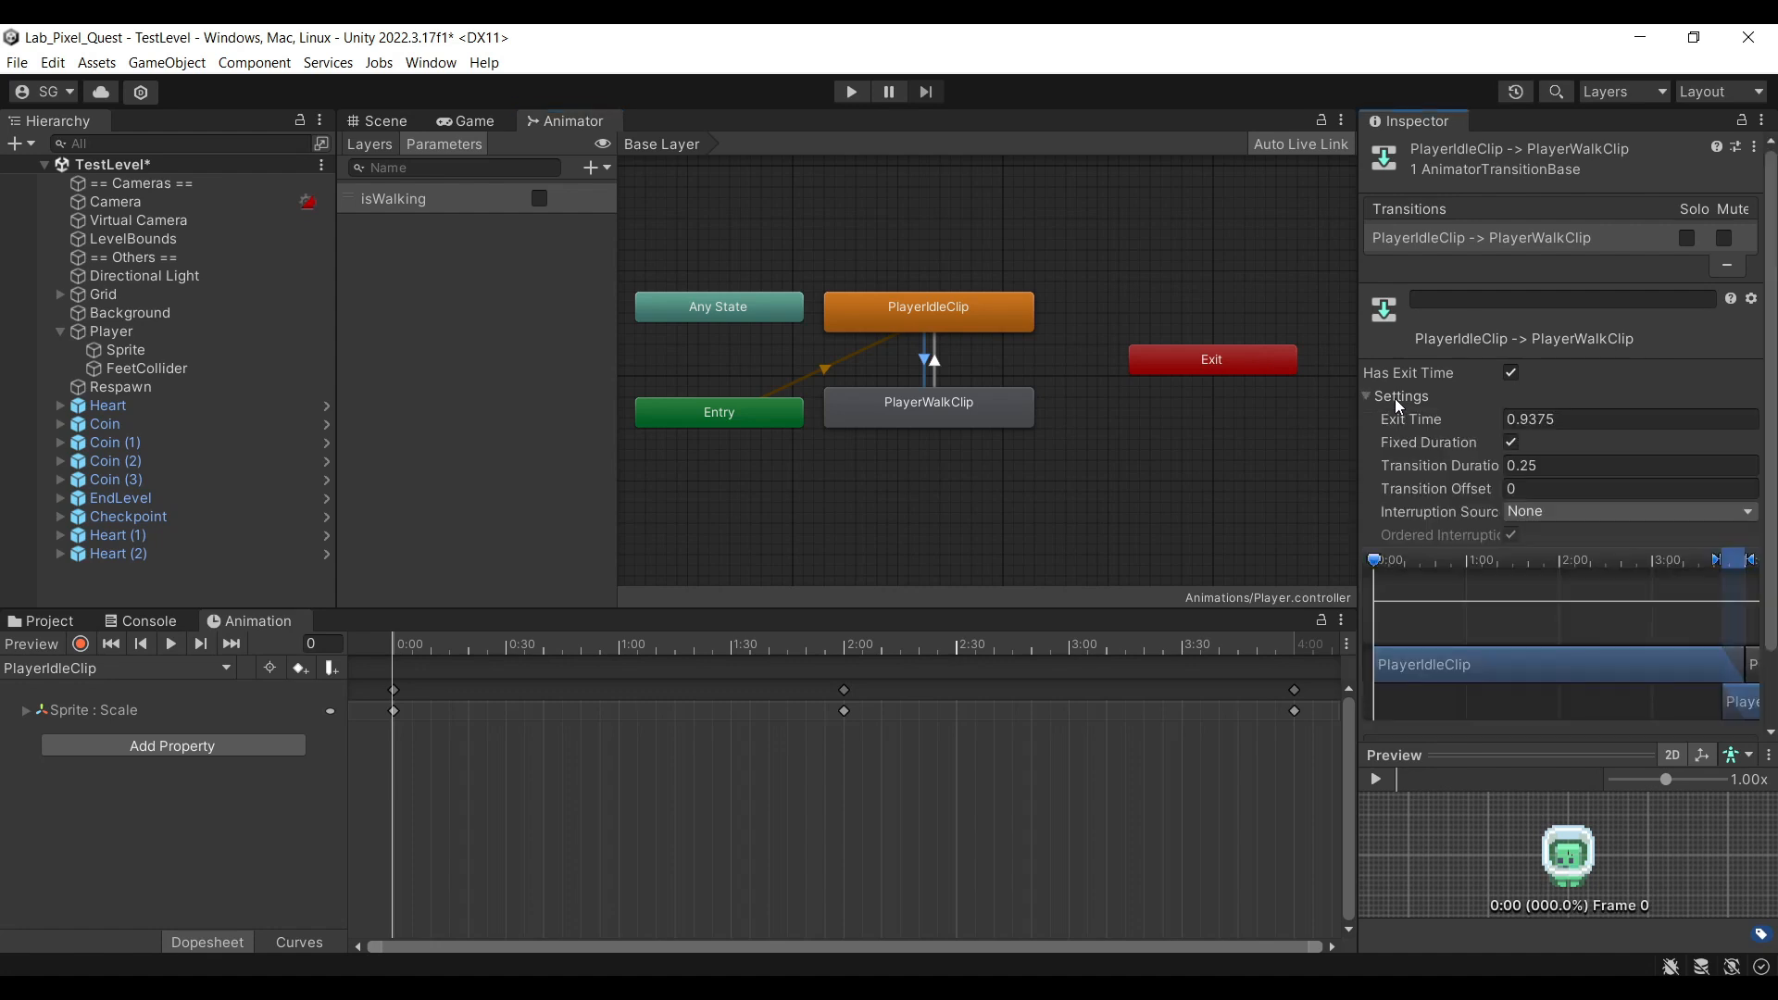
scroll(1597, 467, down, 3)
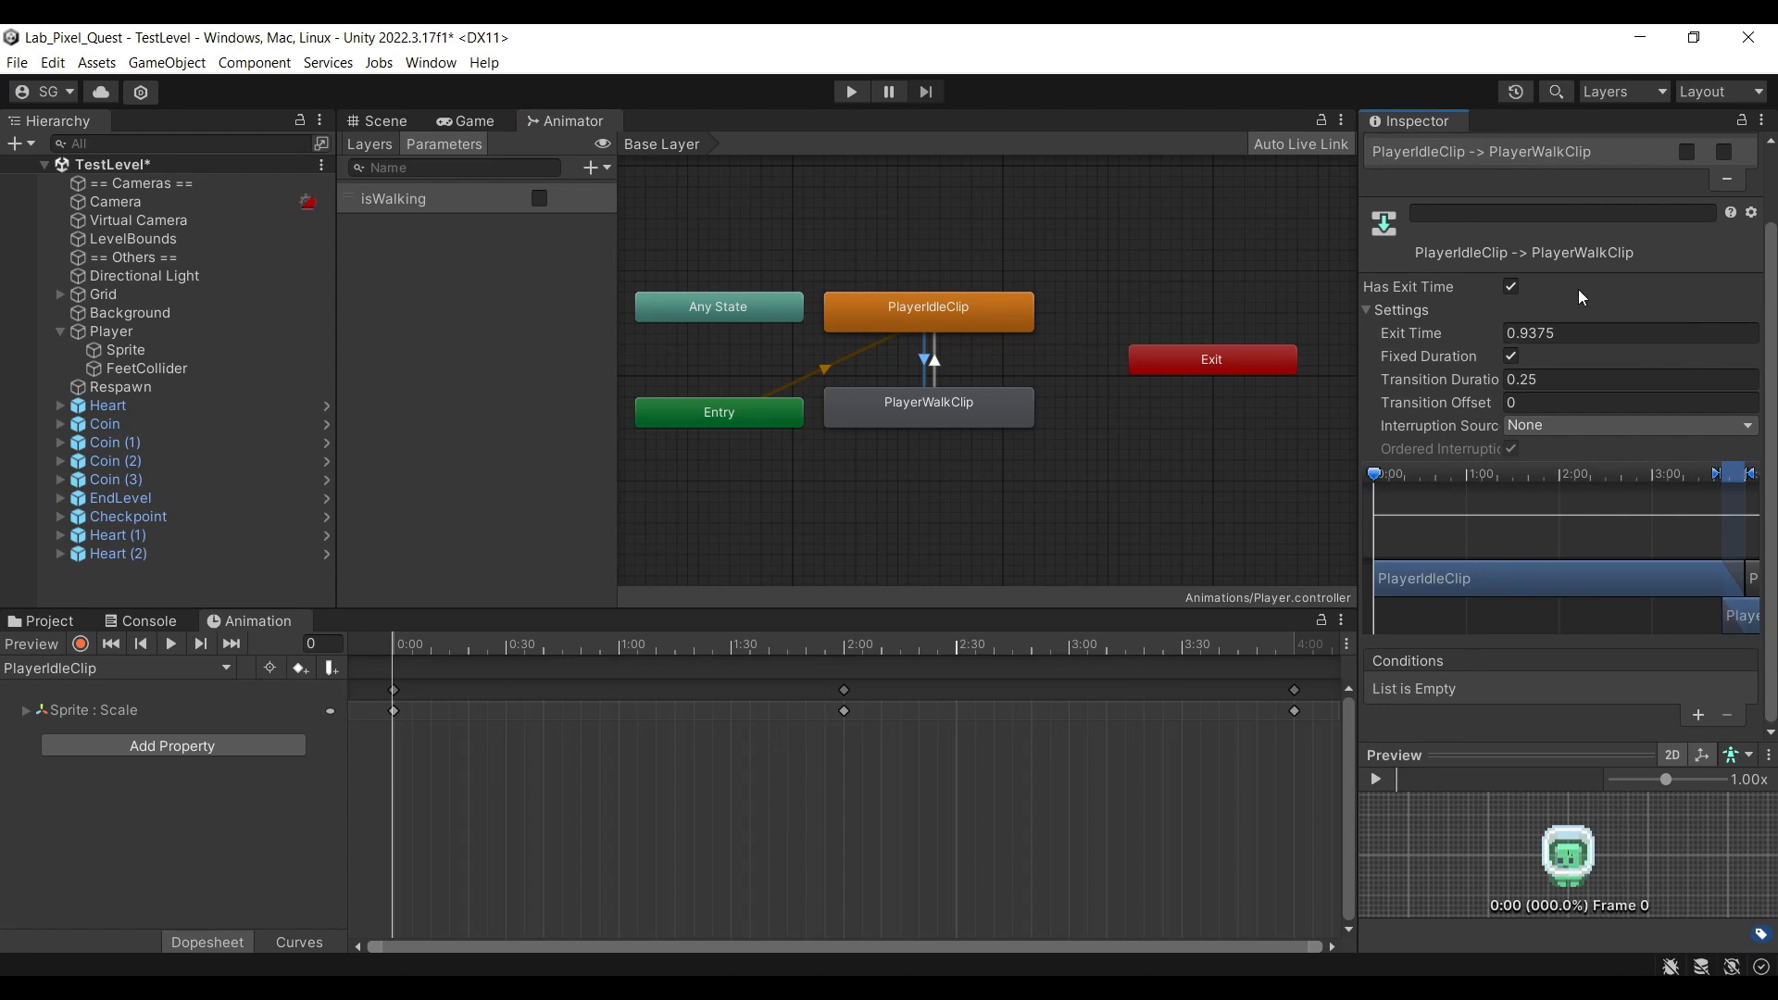
click(1510, 287)
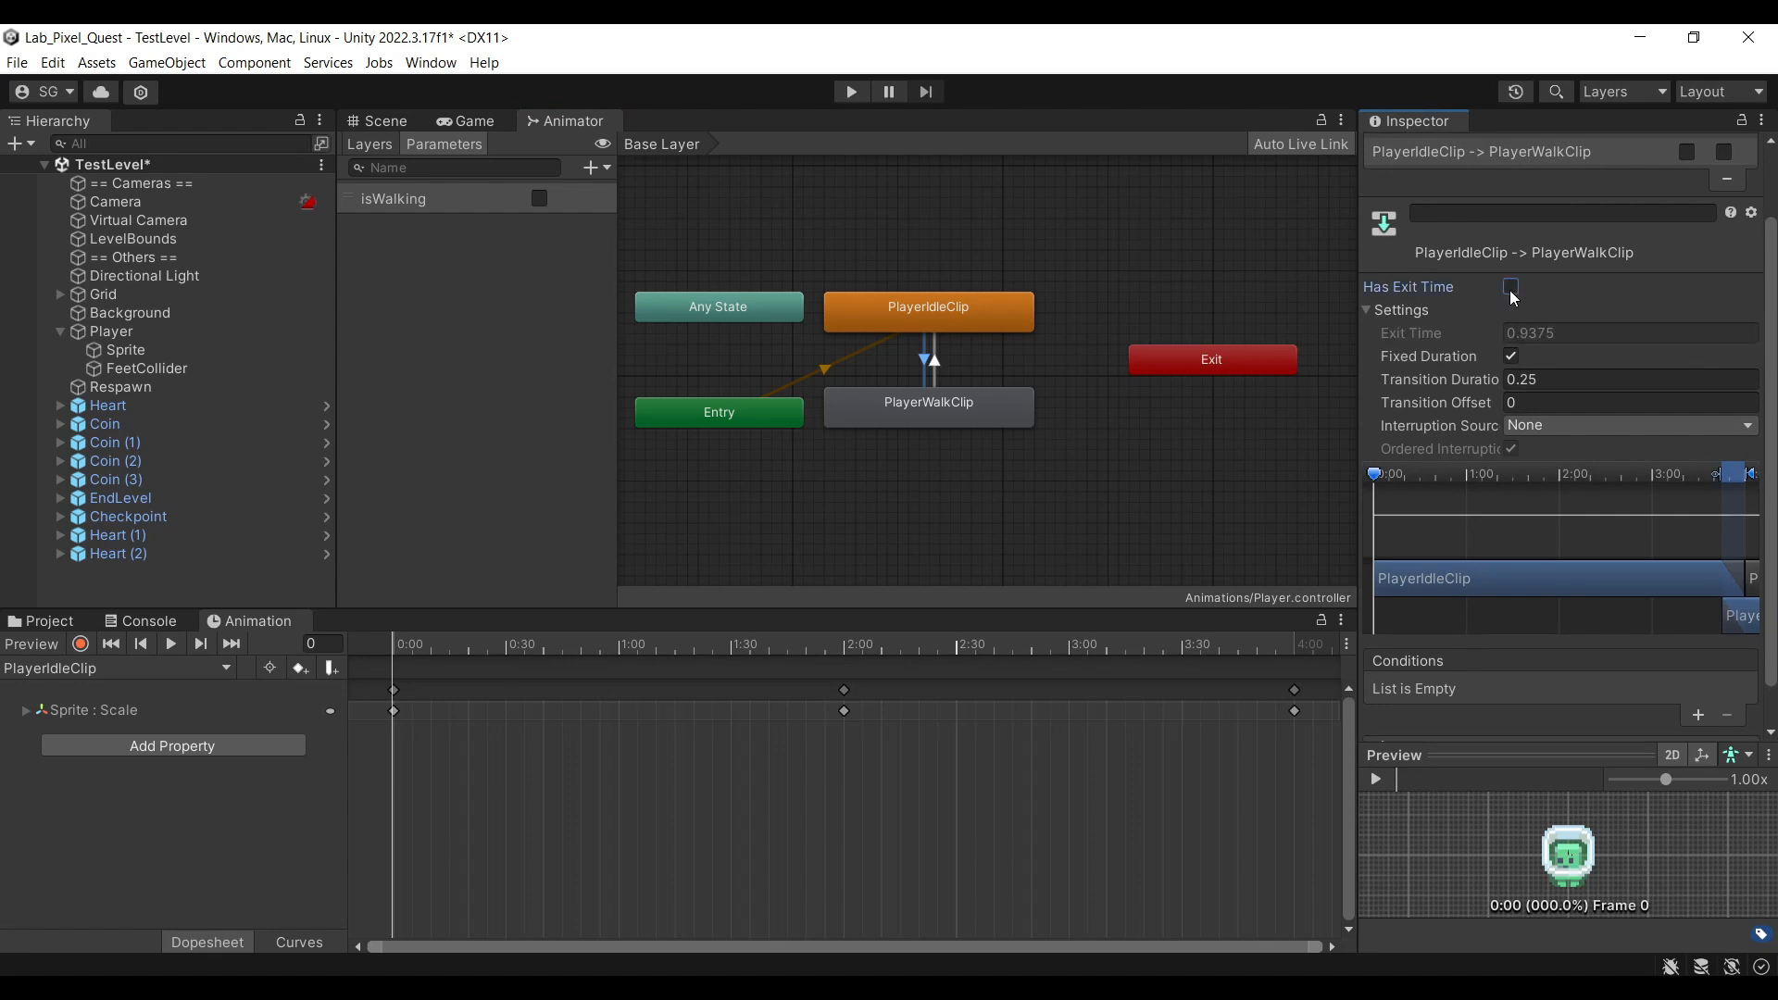
click(1507, 333)
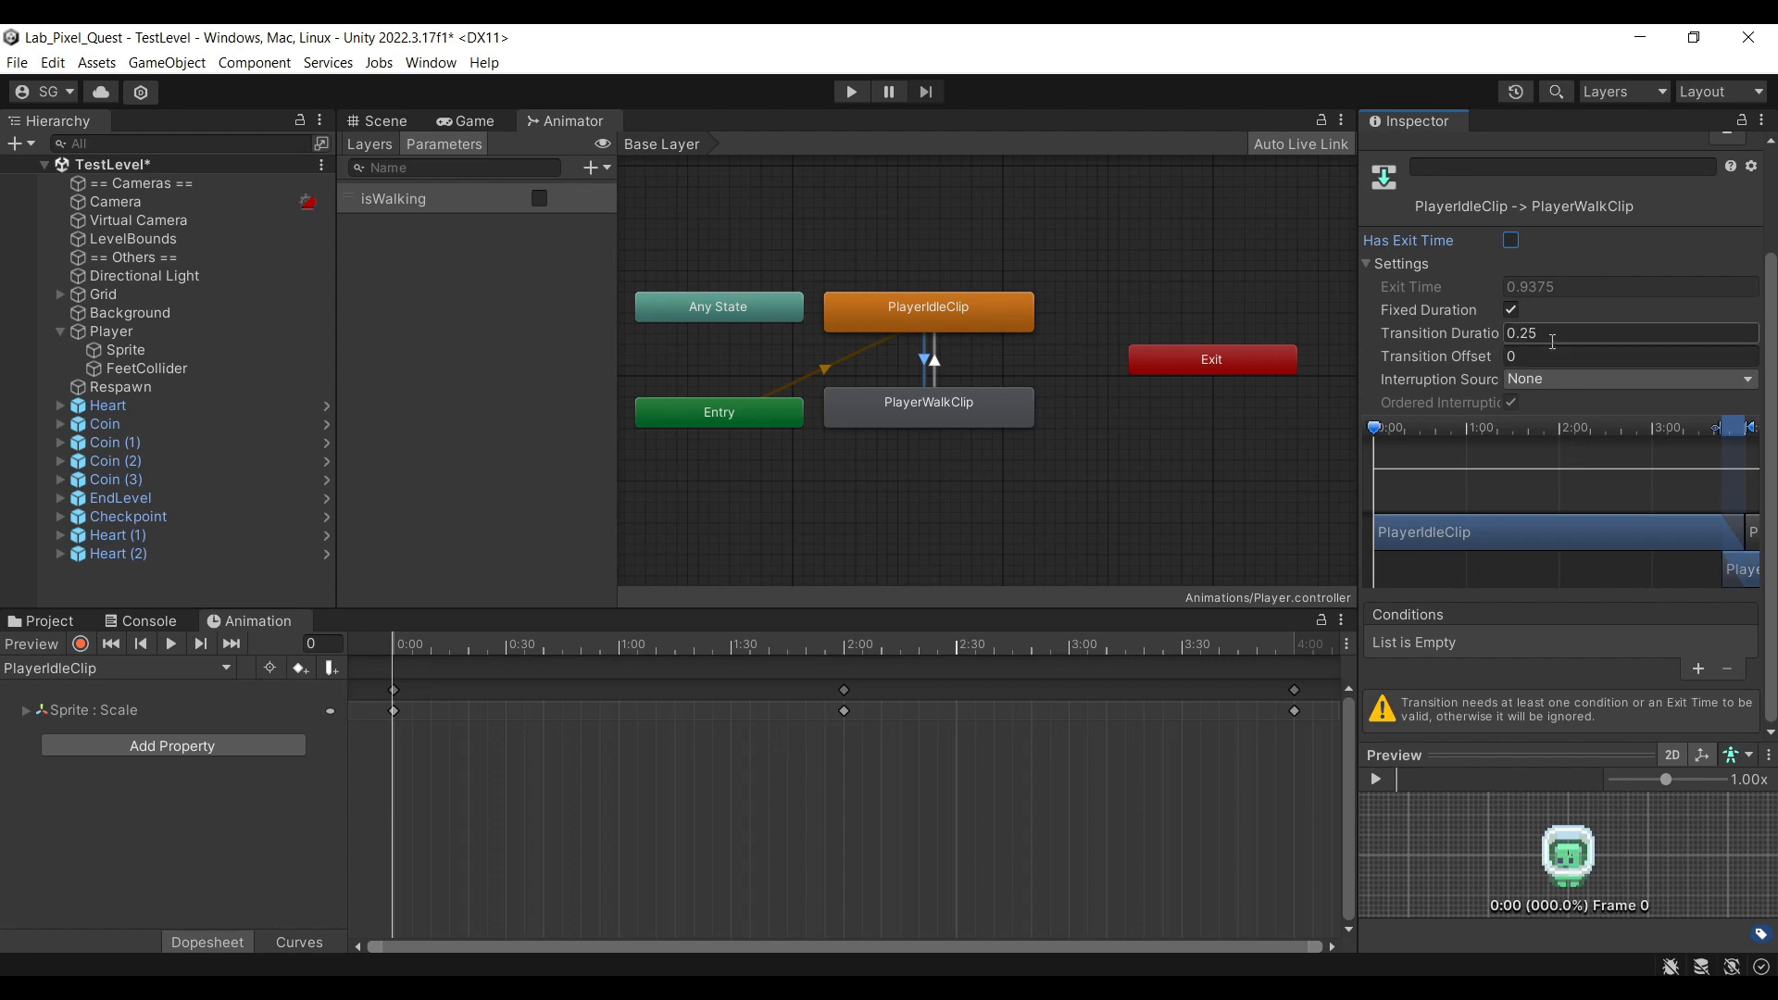
text(0)
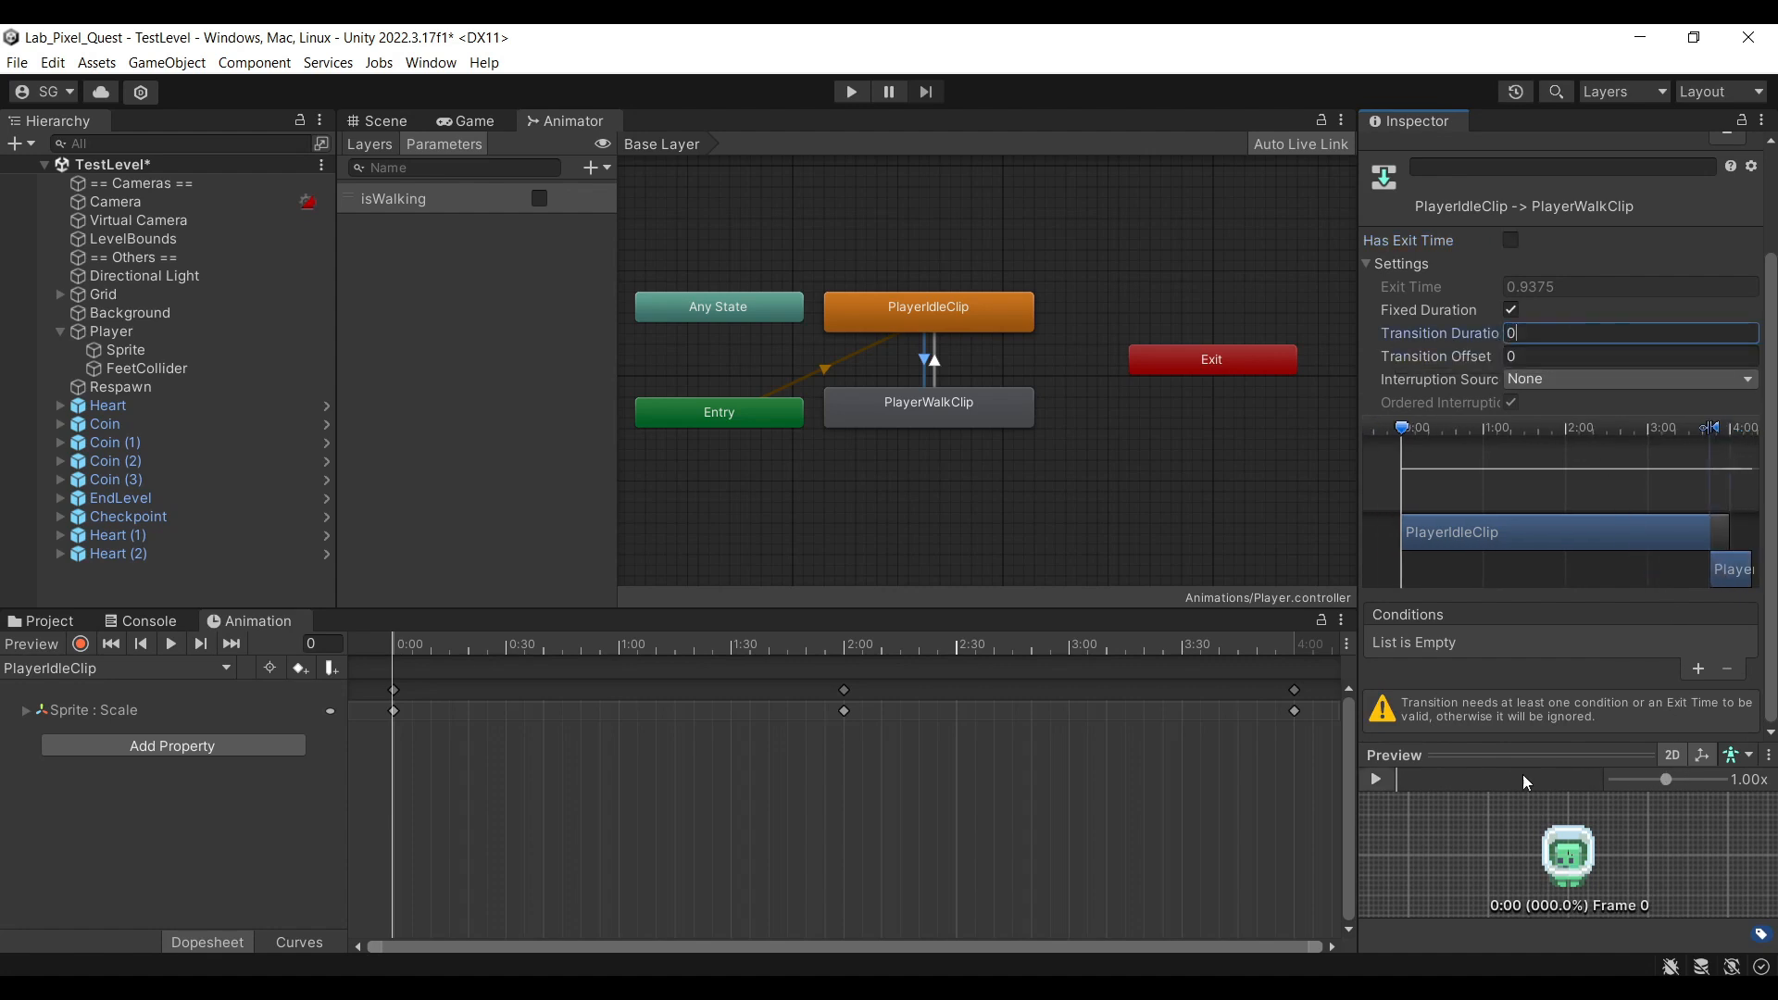
Preview the PlayerIdleClip to PlayerWalkClip transition and add the condition isWalking true to it
click(1391, 778)
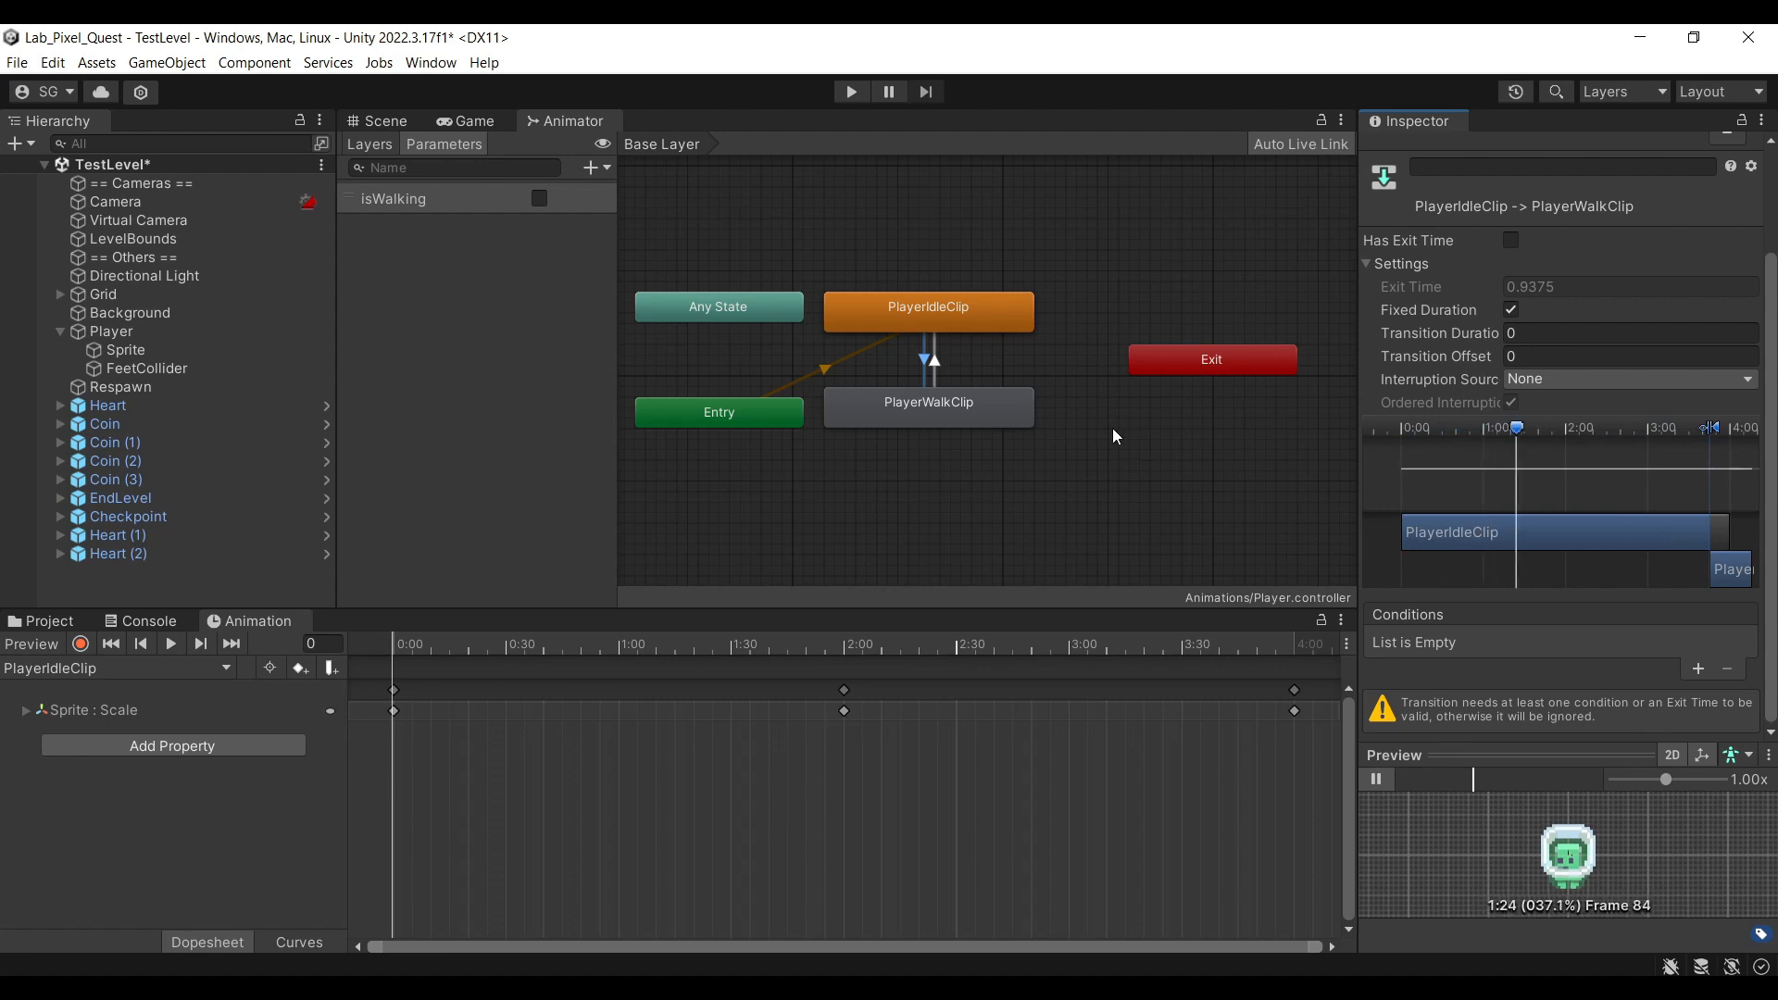
click(924, 362)
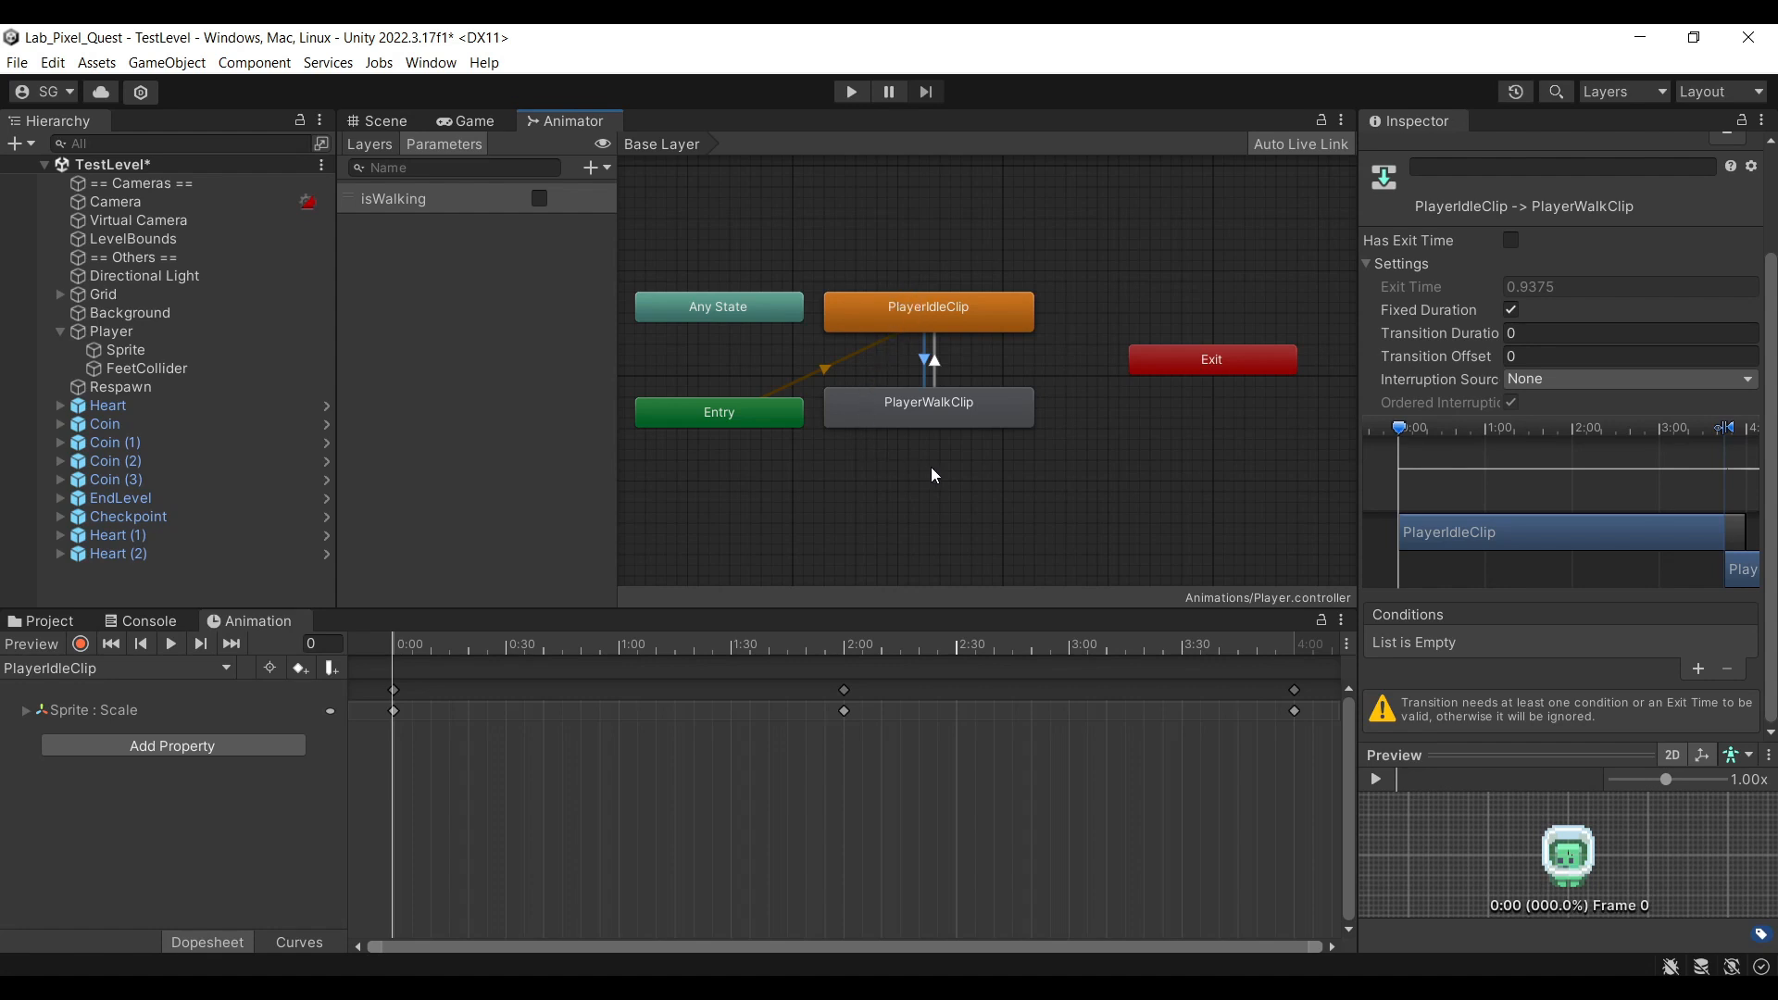
click(1697, 668)
scroll(1578, 682, up, 2)
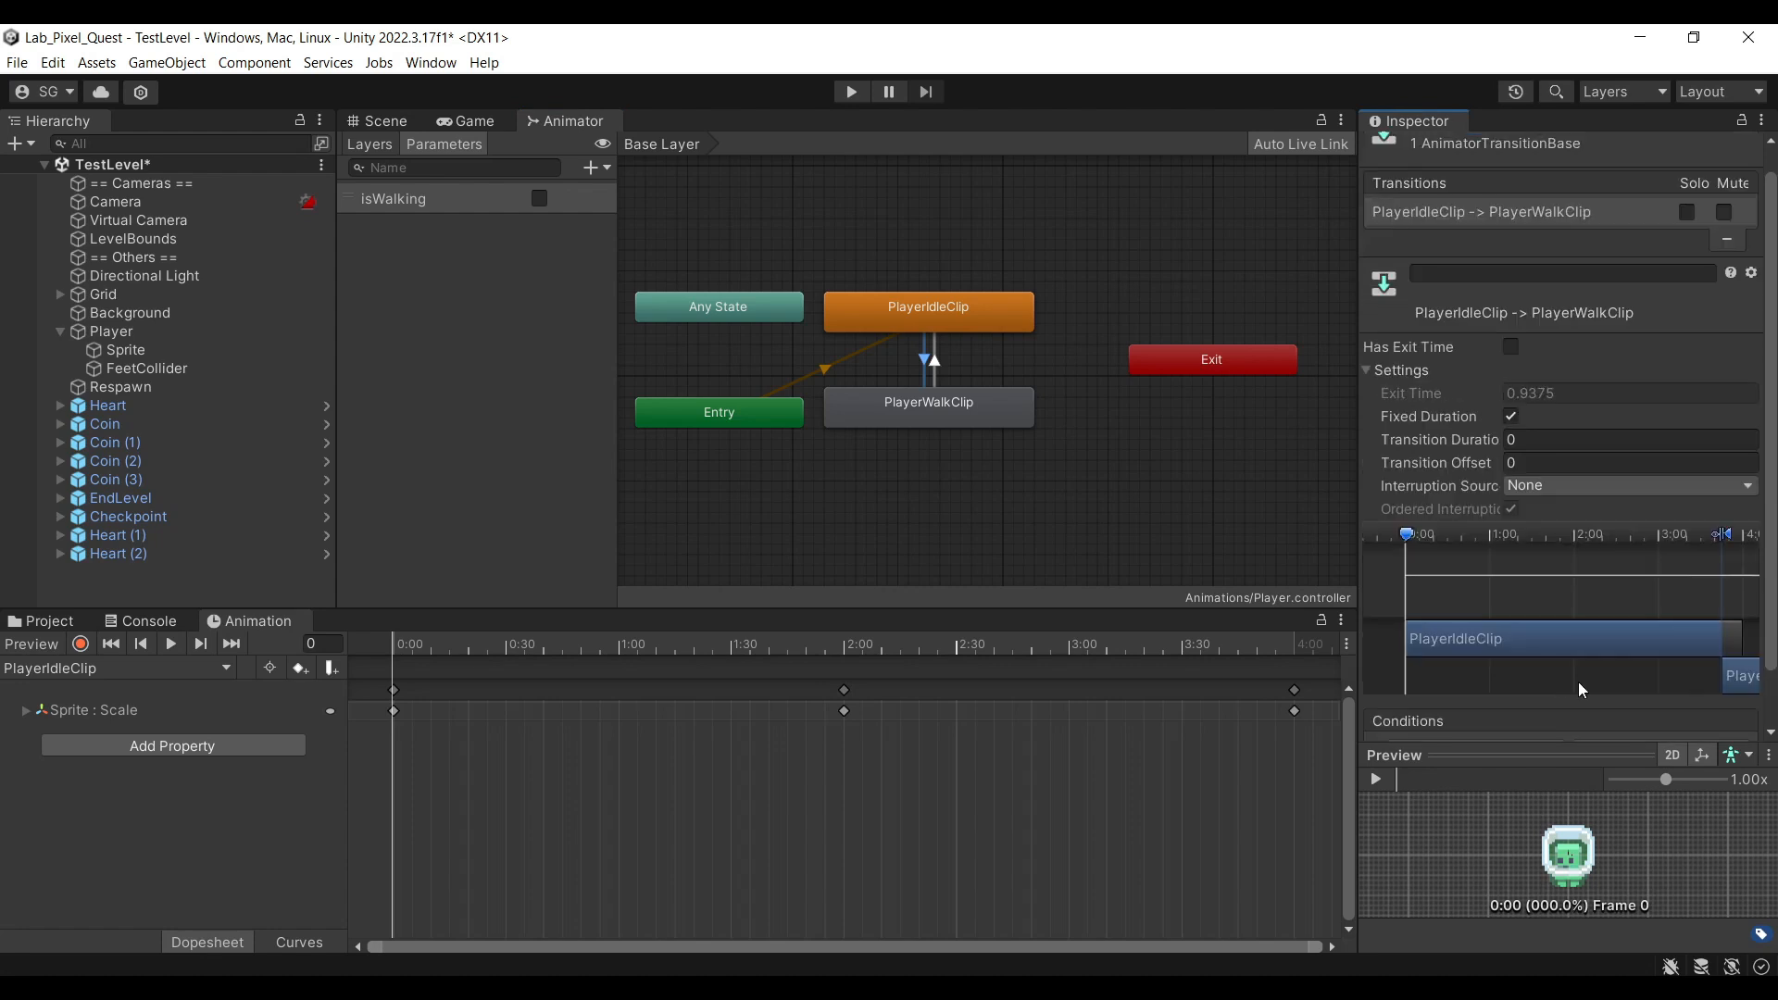
scroll(1709, 681, down, 2)
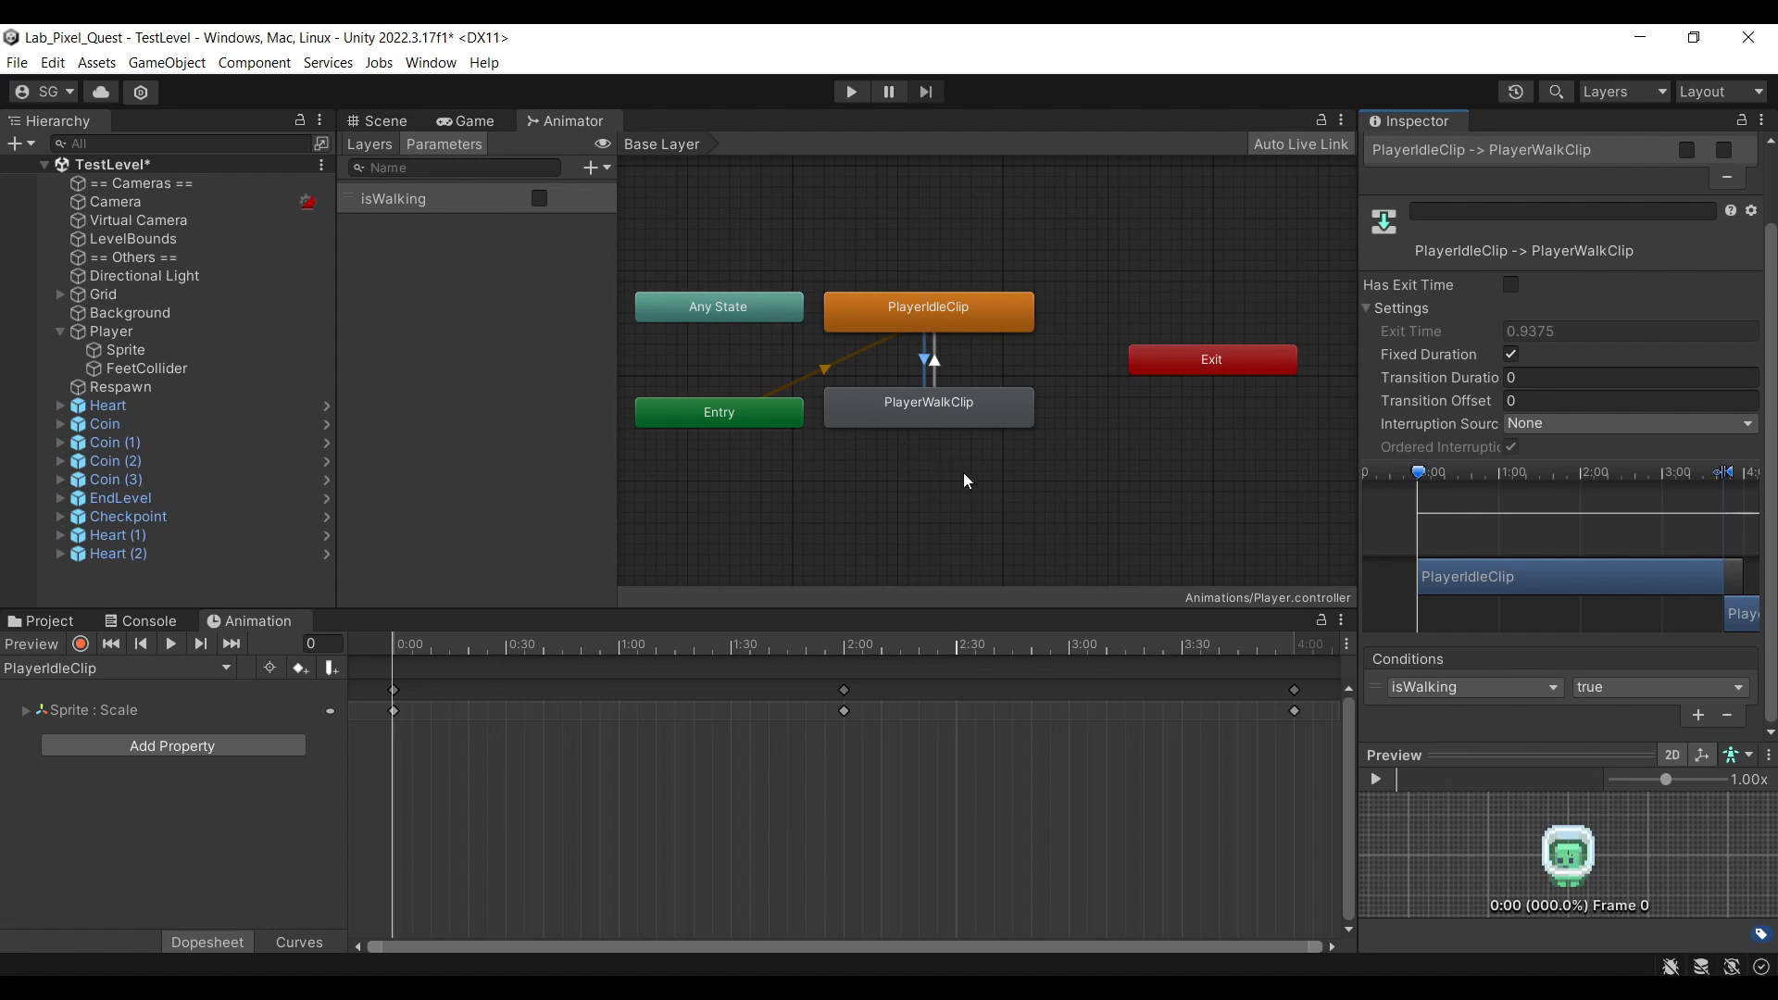
Disable Has Exit Time on the PlayerWalkClip to PlayerIdleClip transition and set its Transition Duration to 0
click(935, 364)
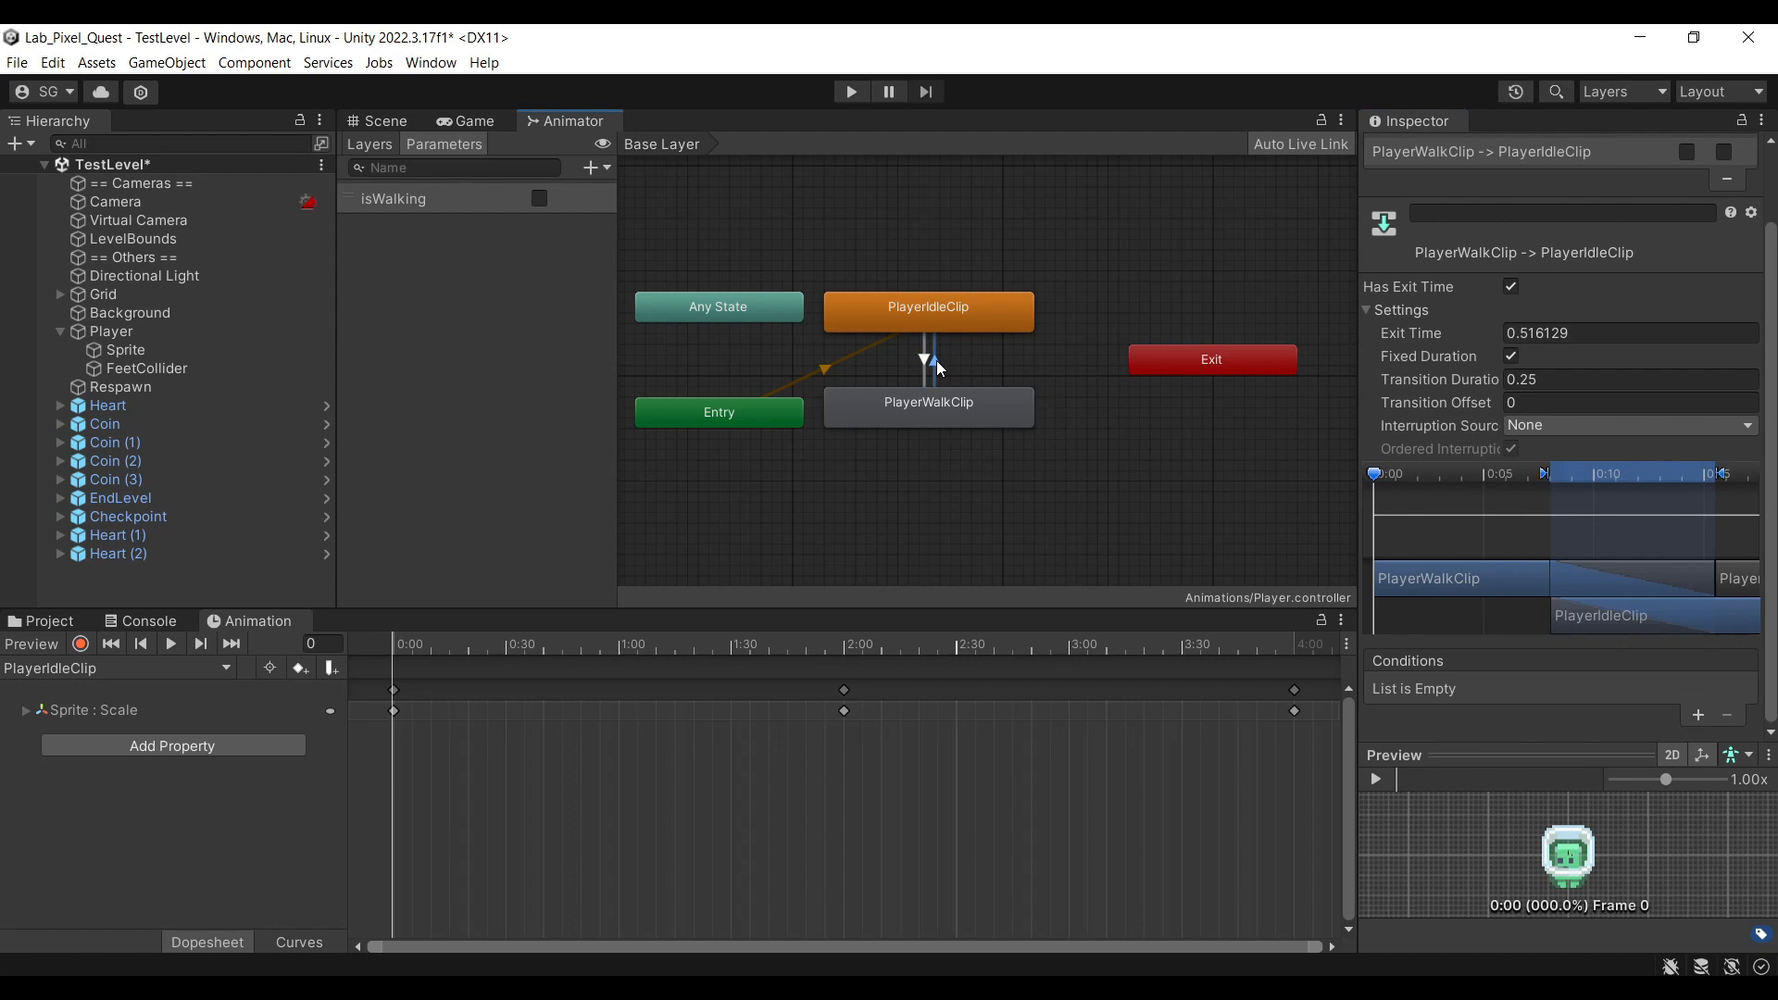
click(1512, 287)
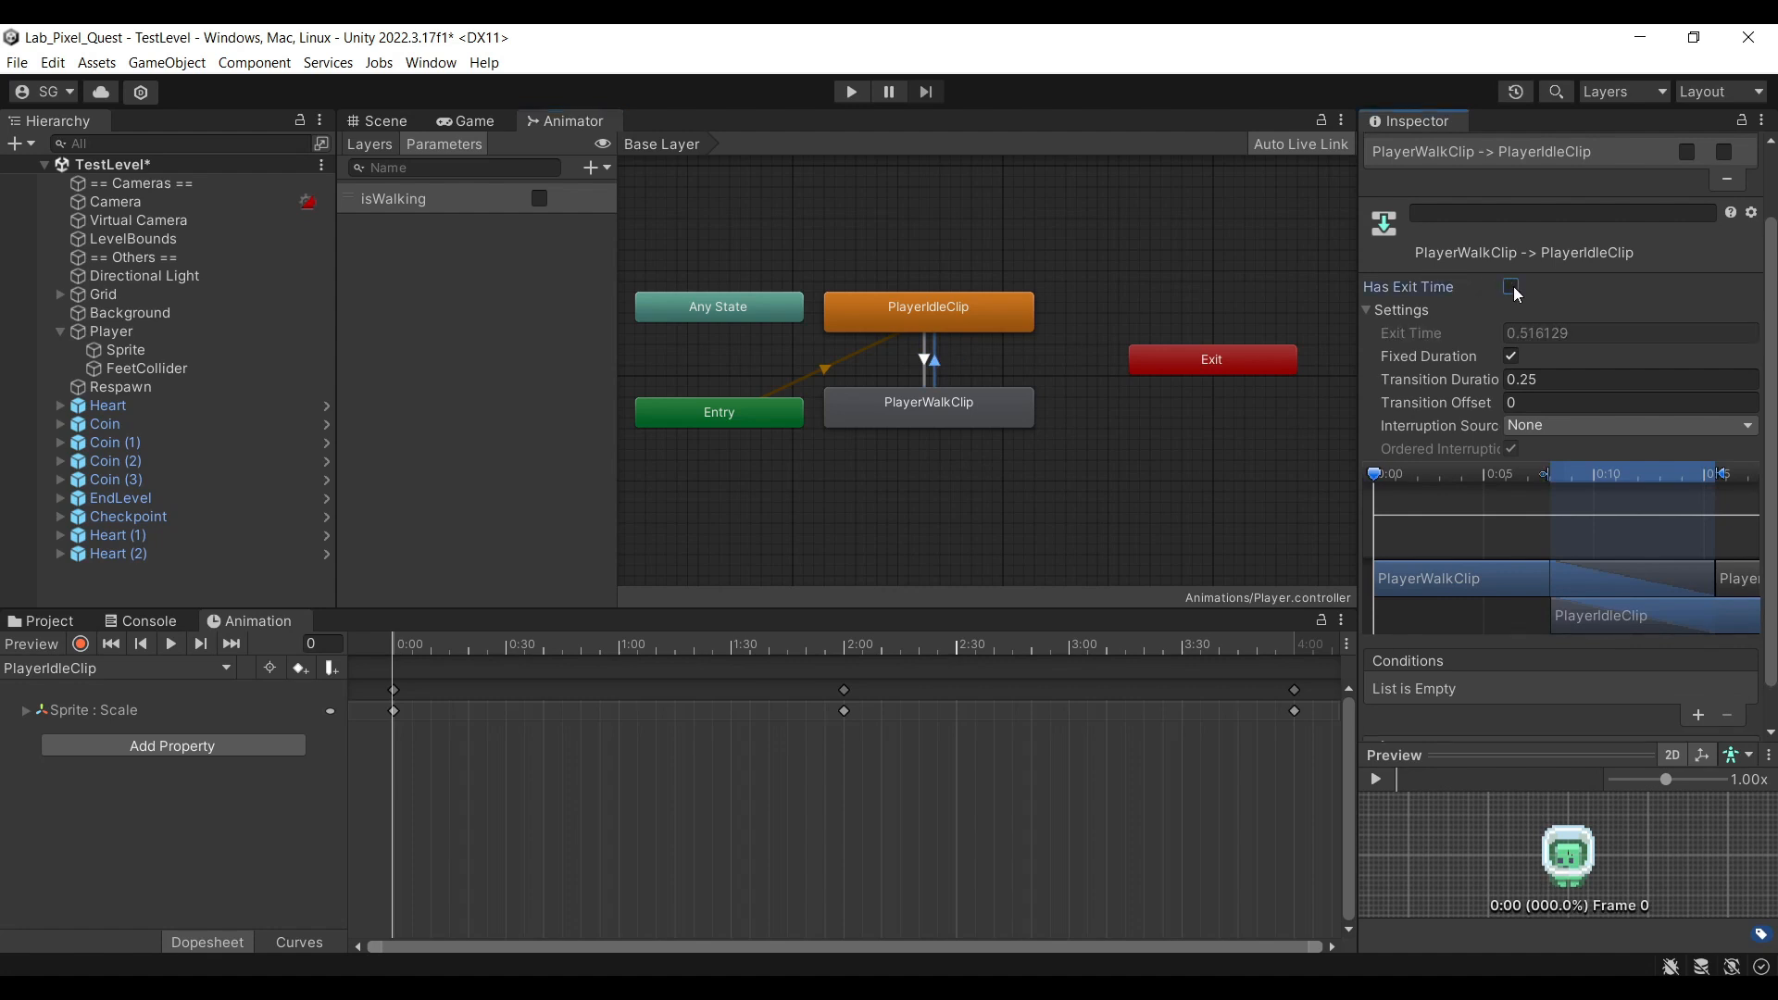
click(1533, 376)
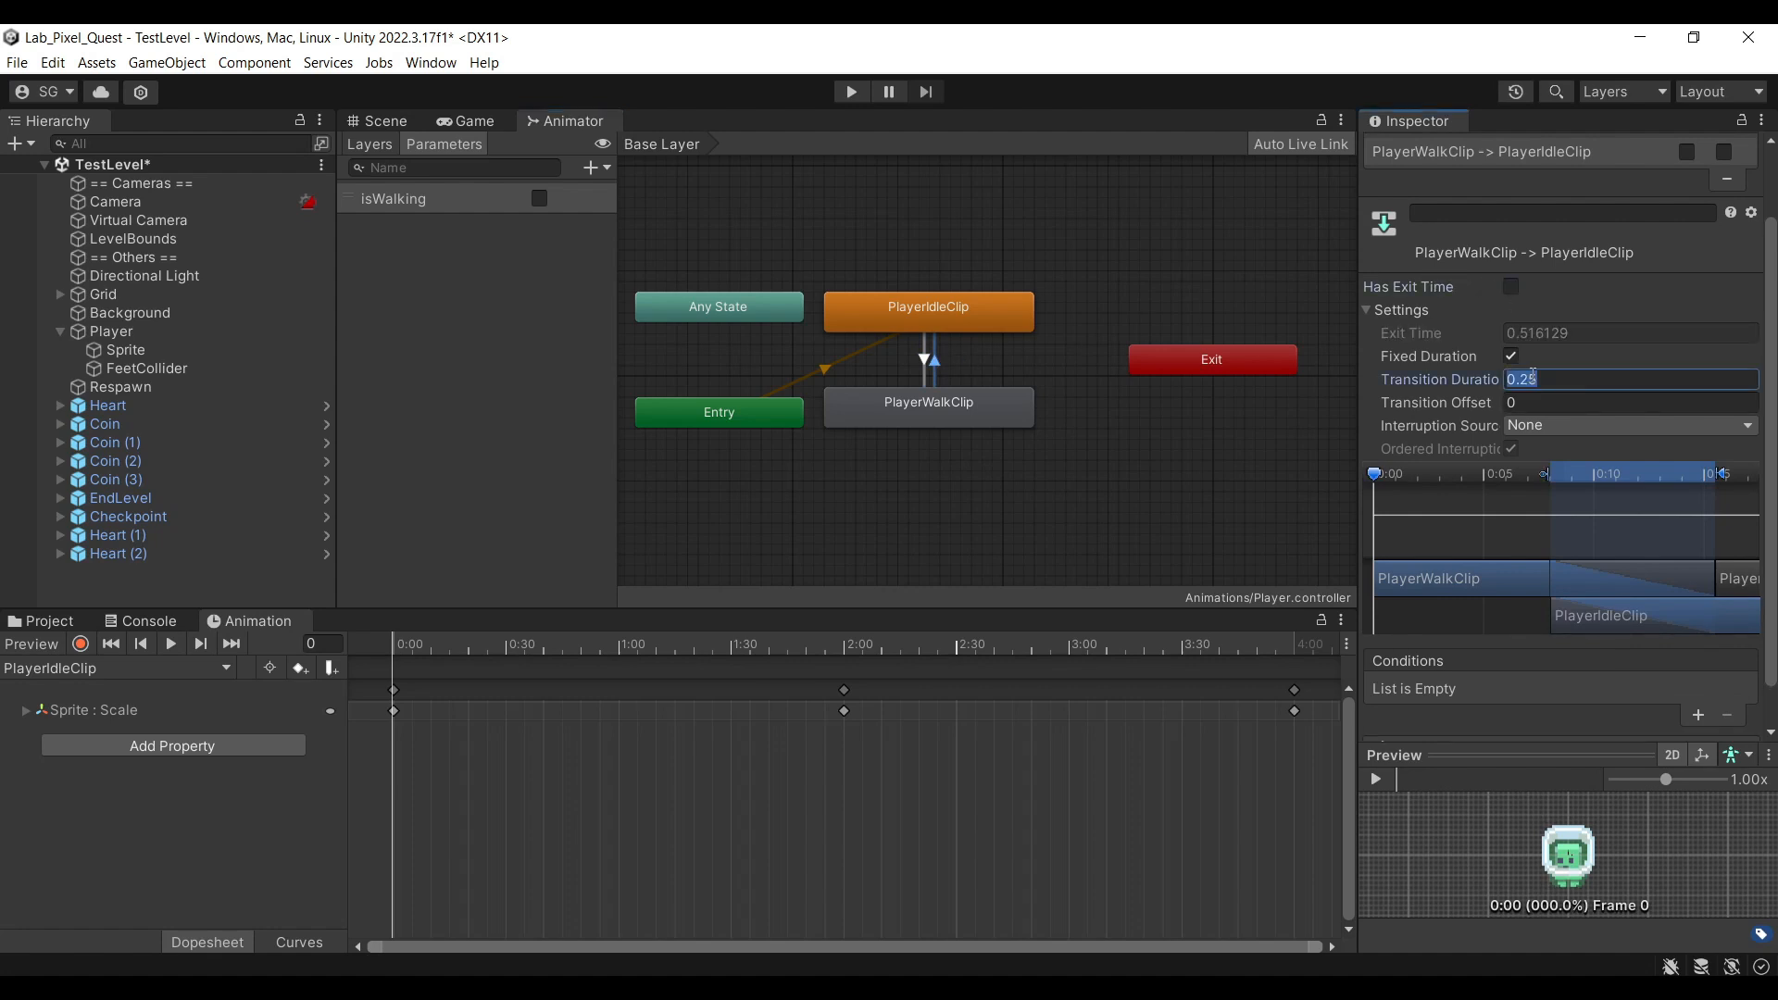
text(0)
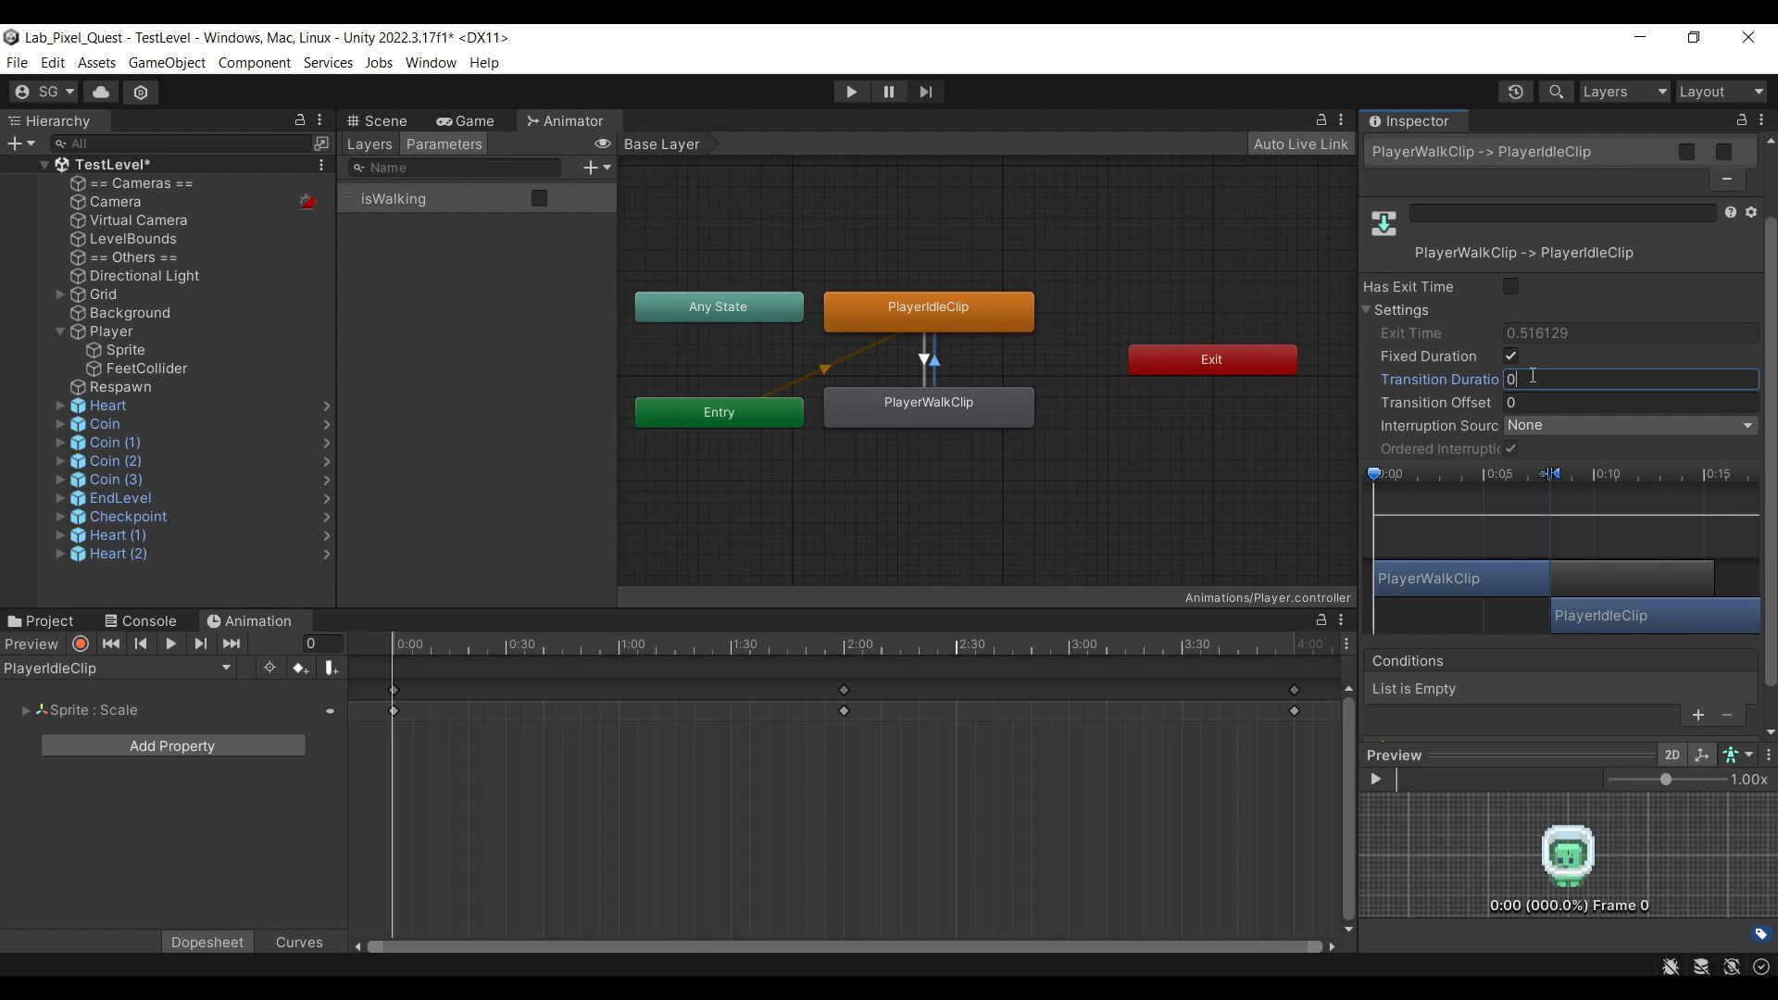
Add the condition isWalking false to the PlayerWalkClip to PlayerIdleClip transition
click(1710, 713)
click(1662, 689)
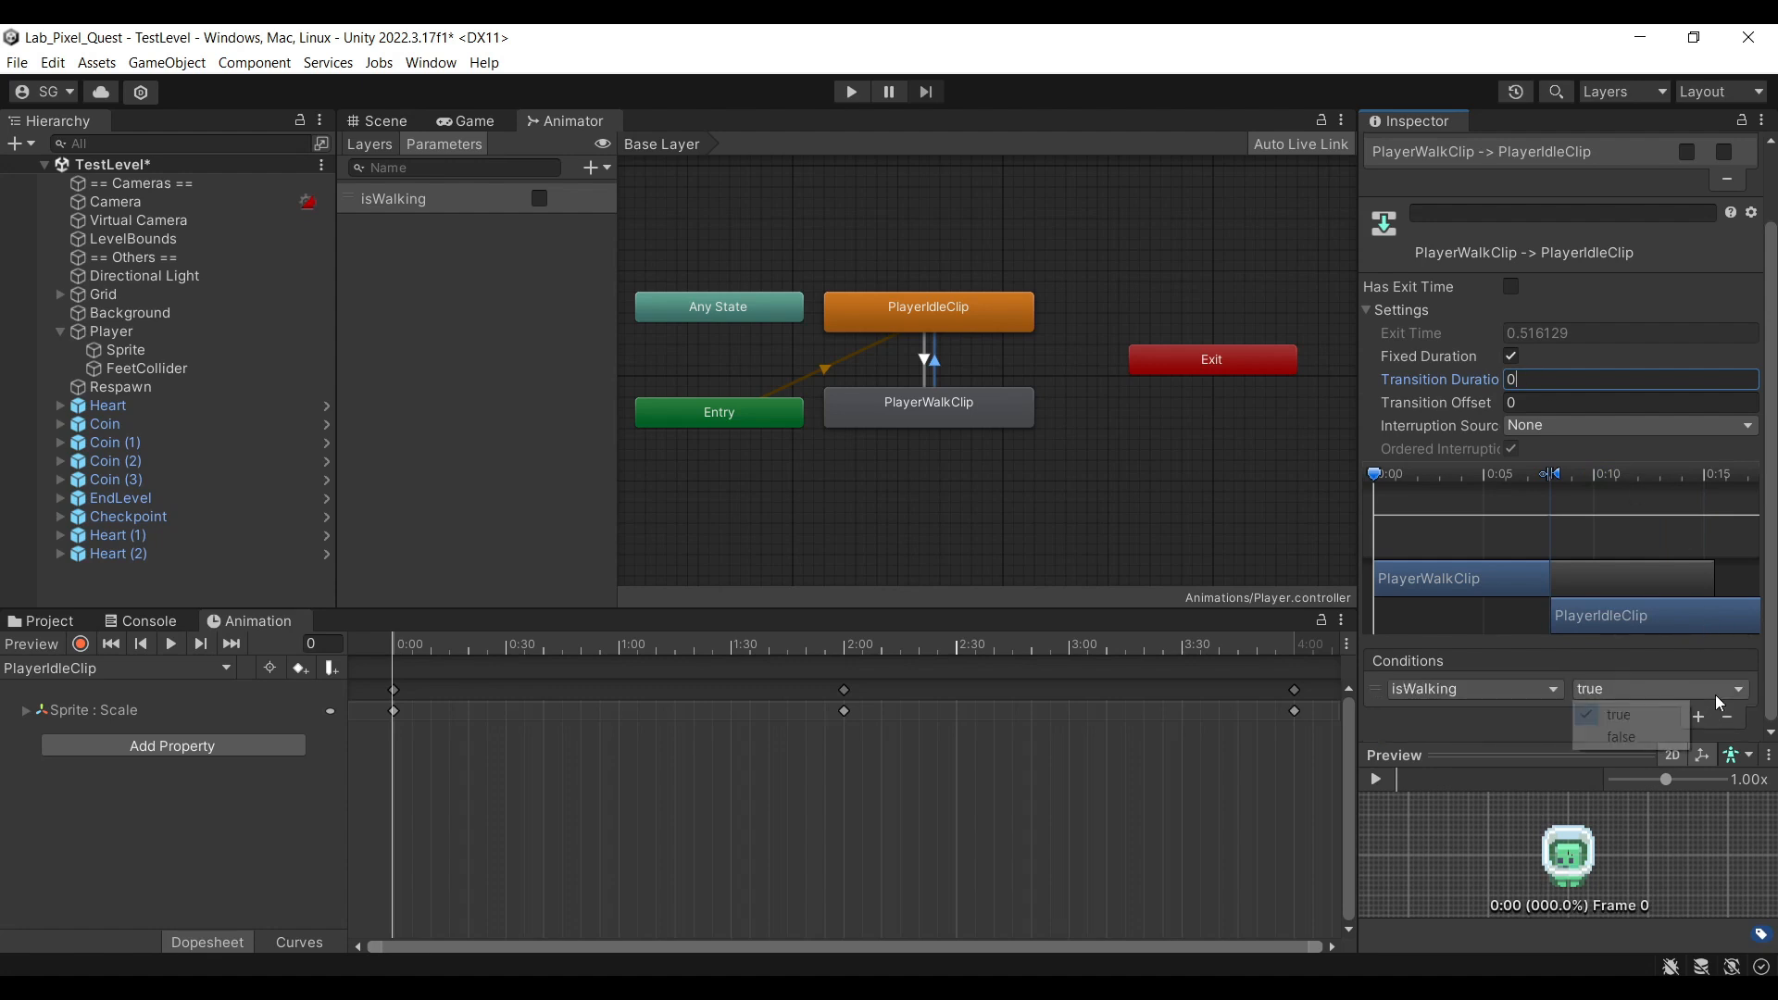
click(1671, 739)
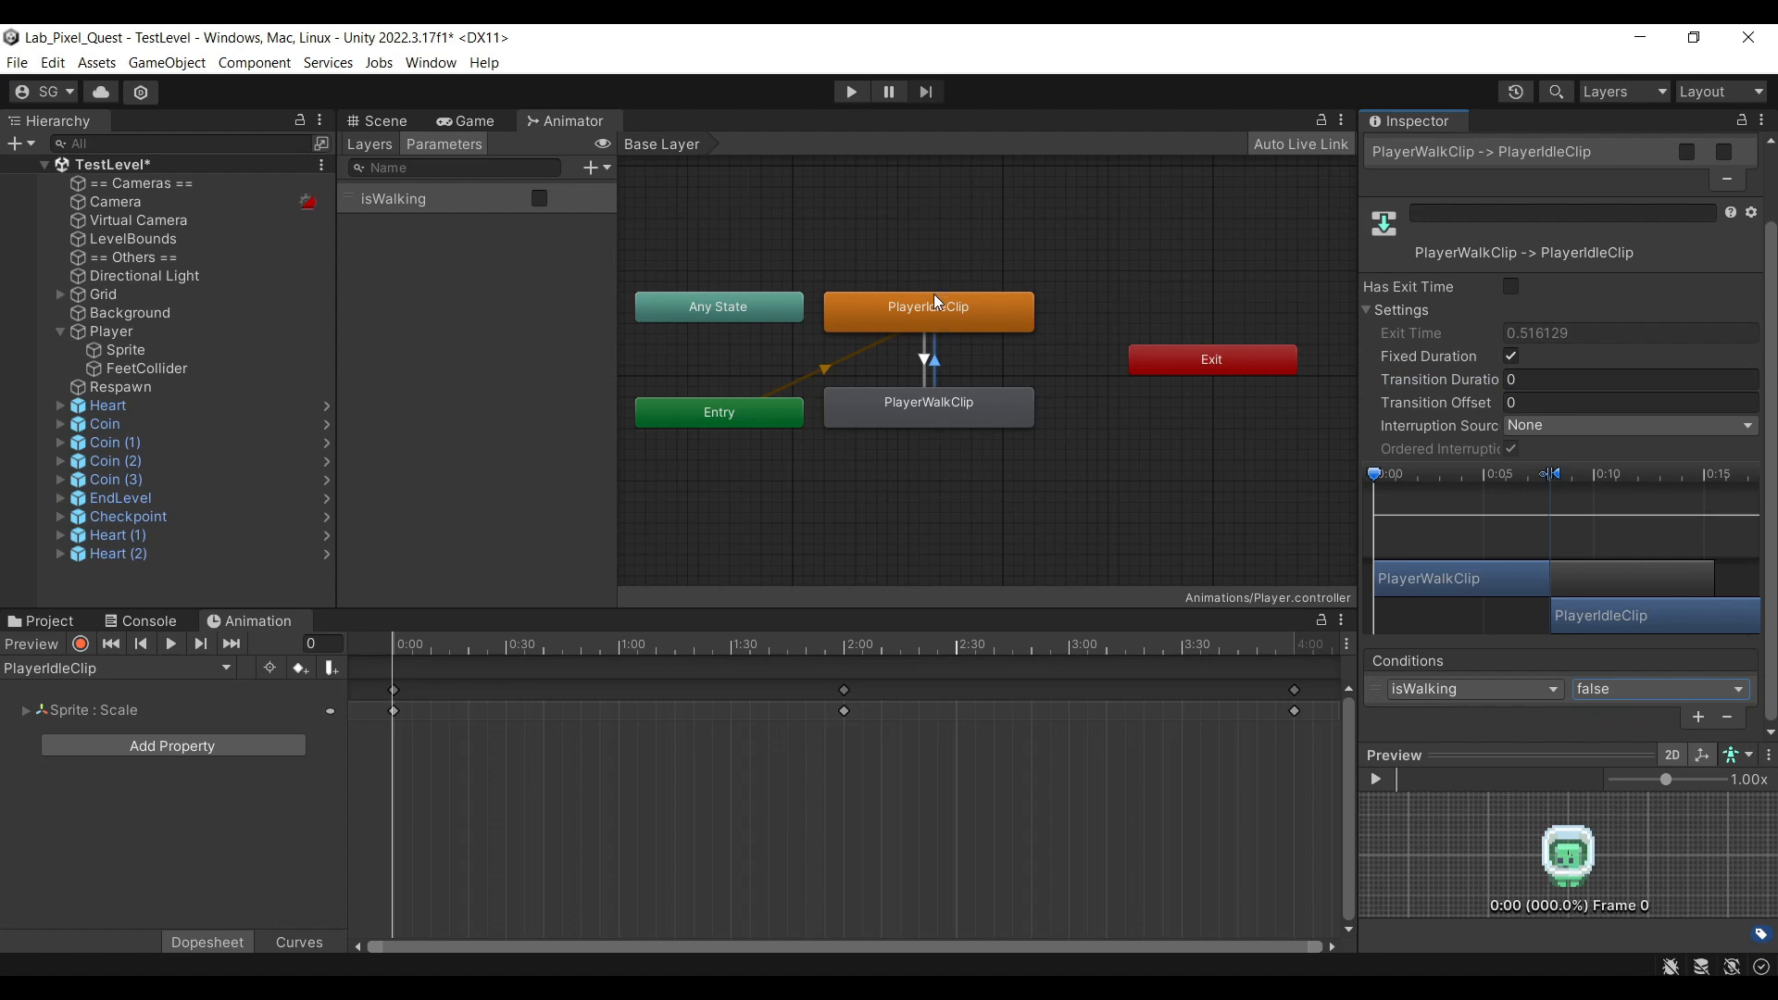
Create a C# script named PlayerAnimationController in the Assets Scripts folder and open it in Visual Studio
click(377, 121)
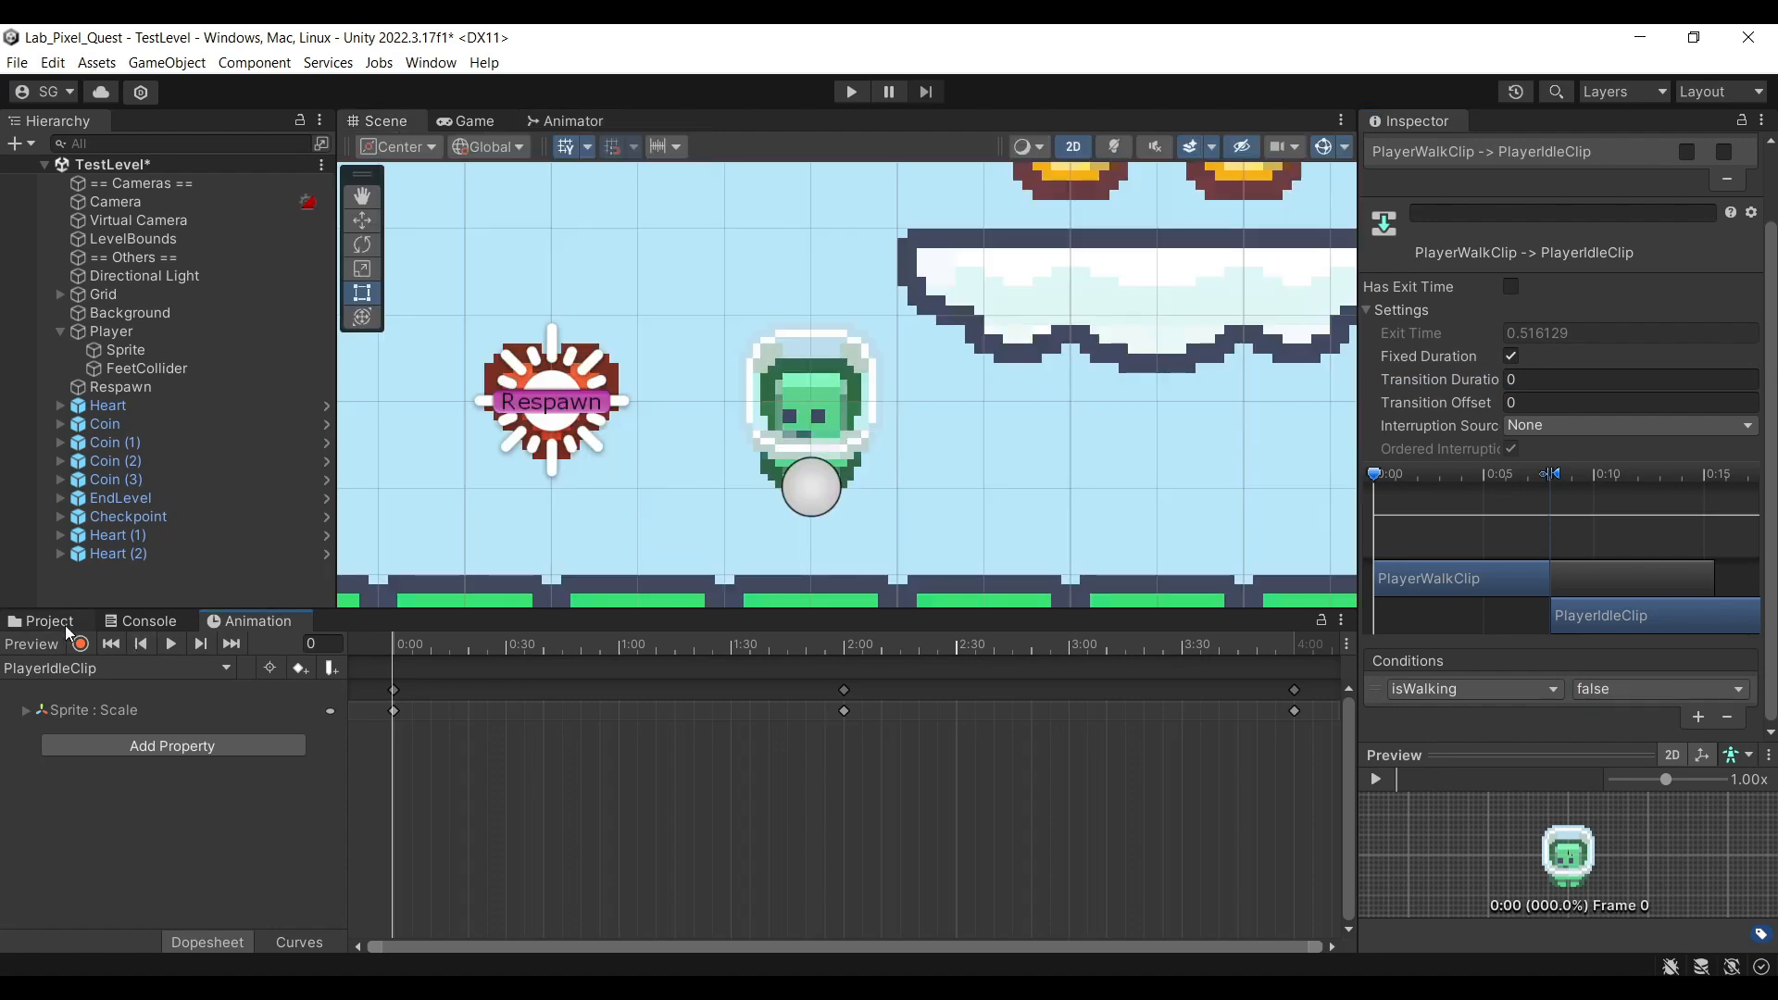
click(41, 620)
click(268, 667)
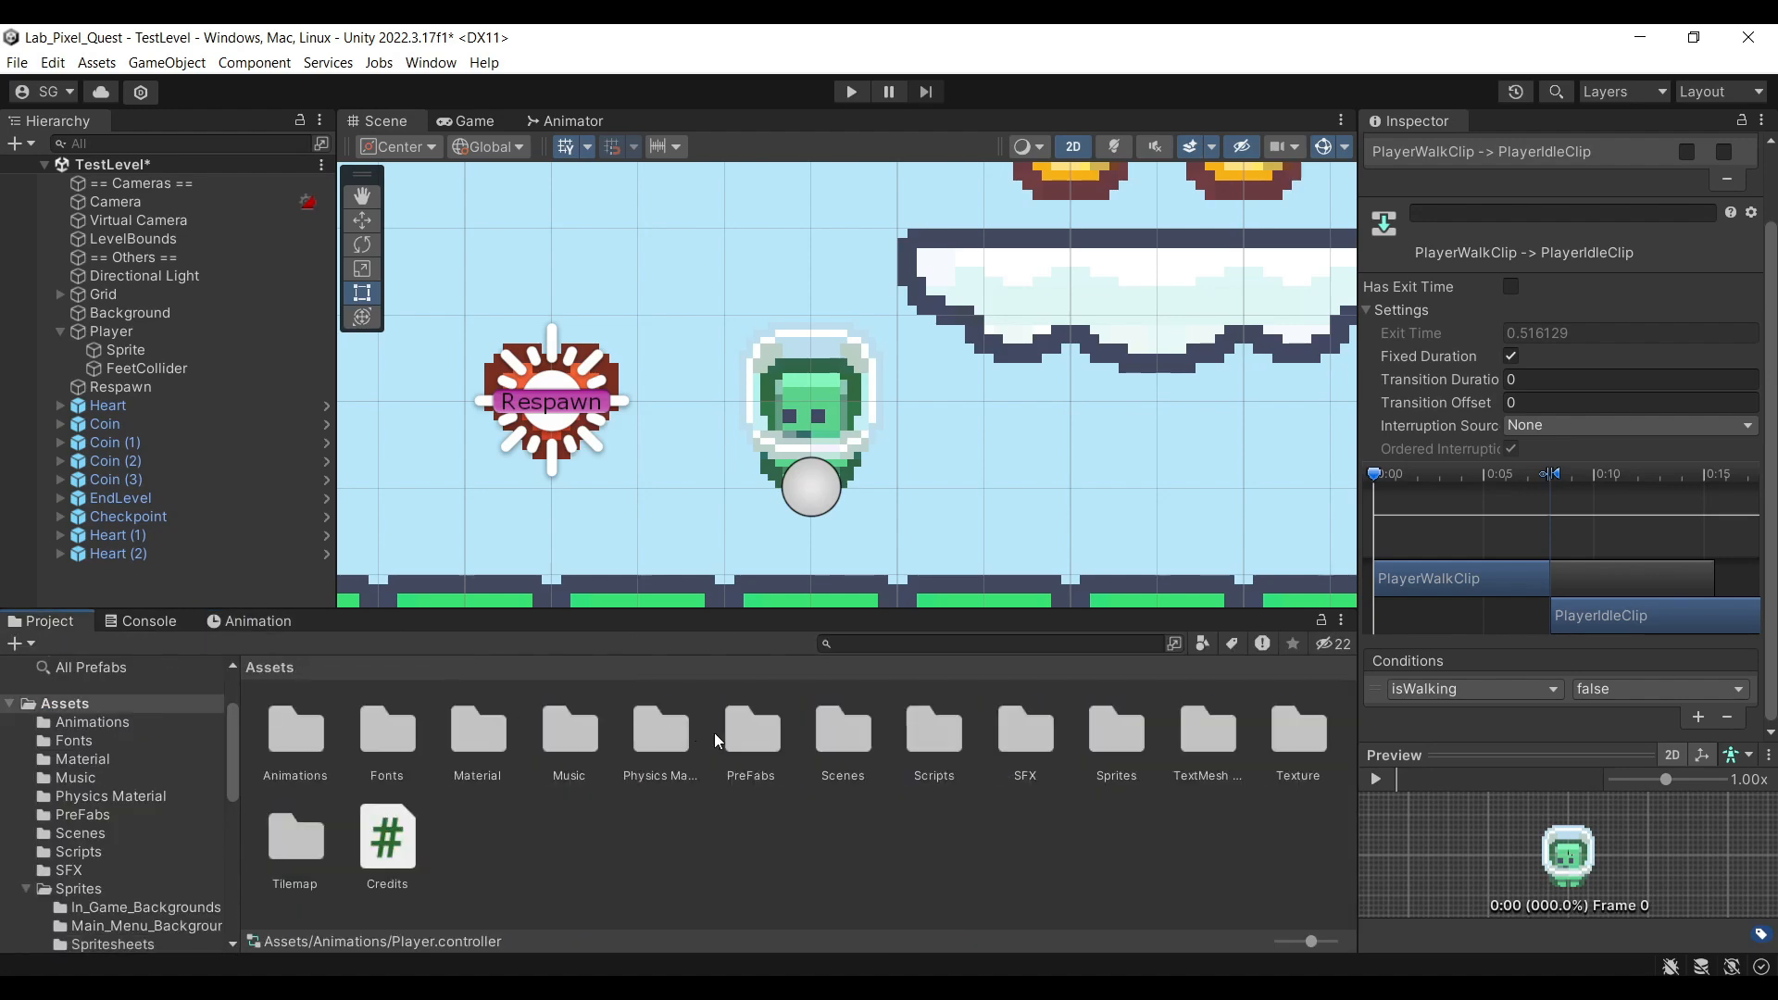
double_click(933, 759)
right_click(926, 758)
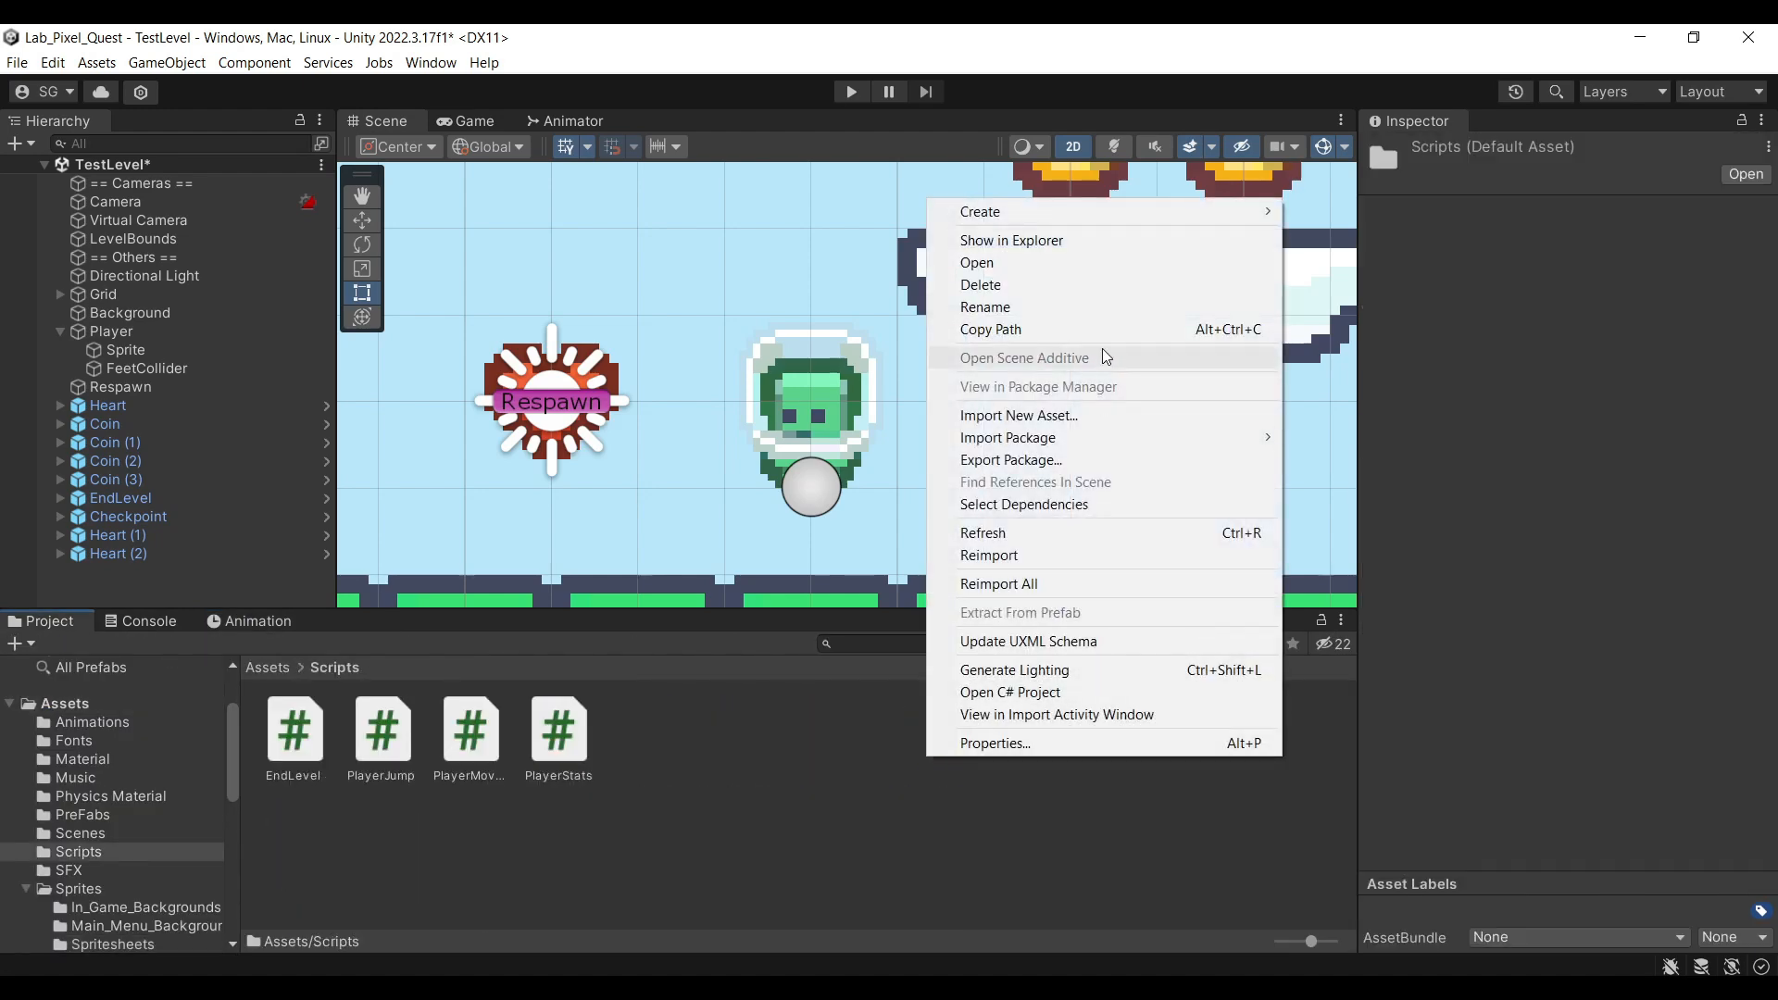
mouse_move(1243, 211)
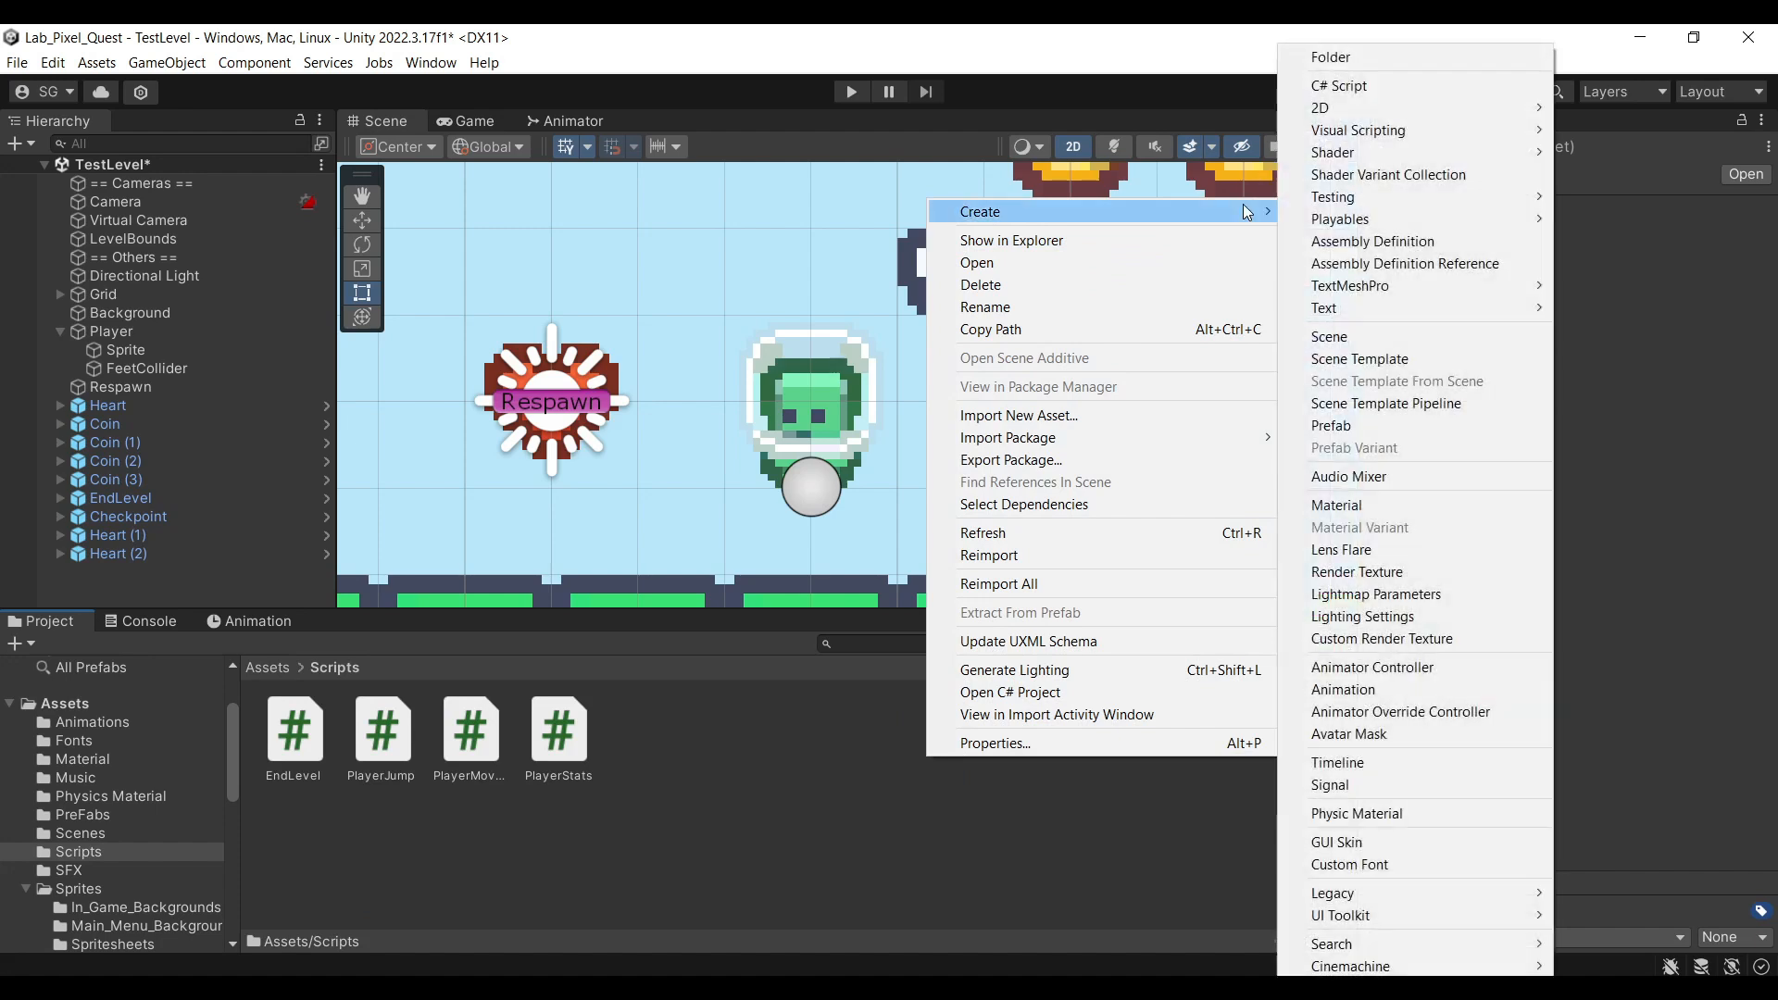
click(1341, 93)
text(PlayerA)
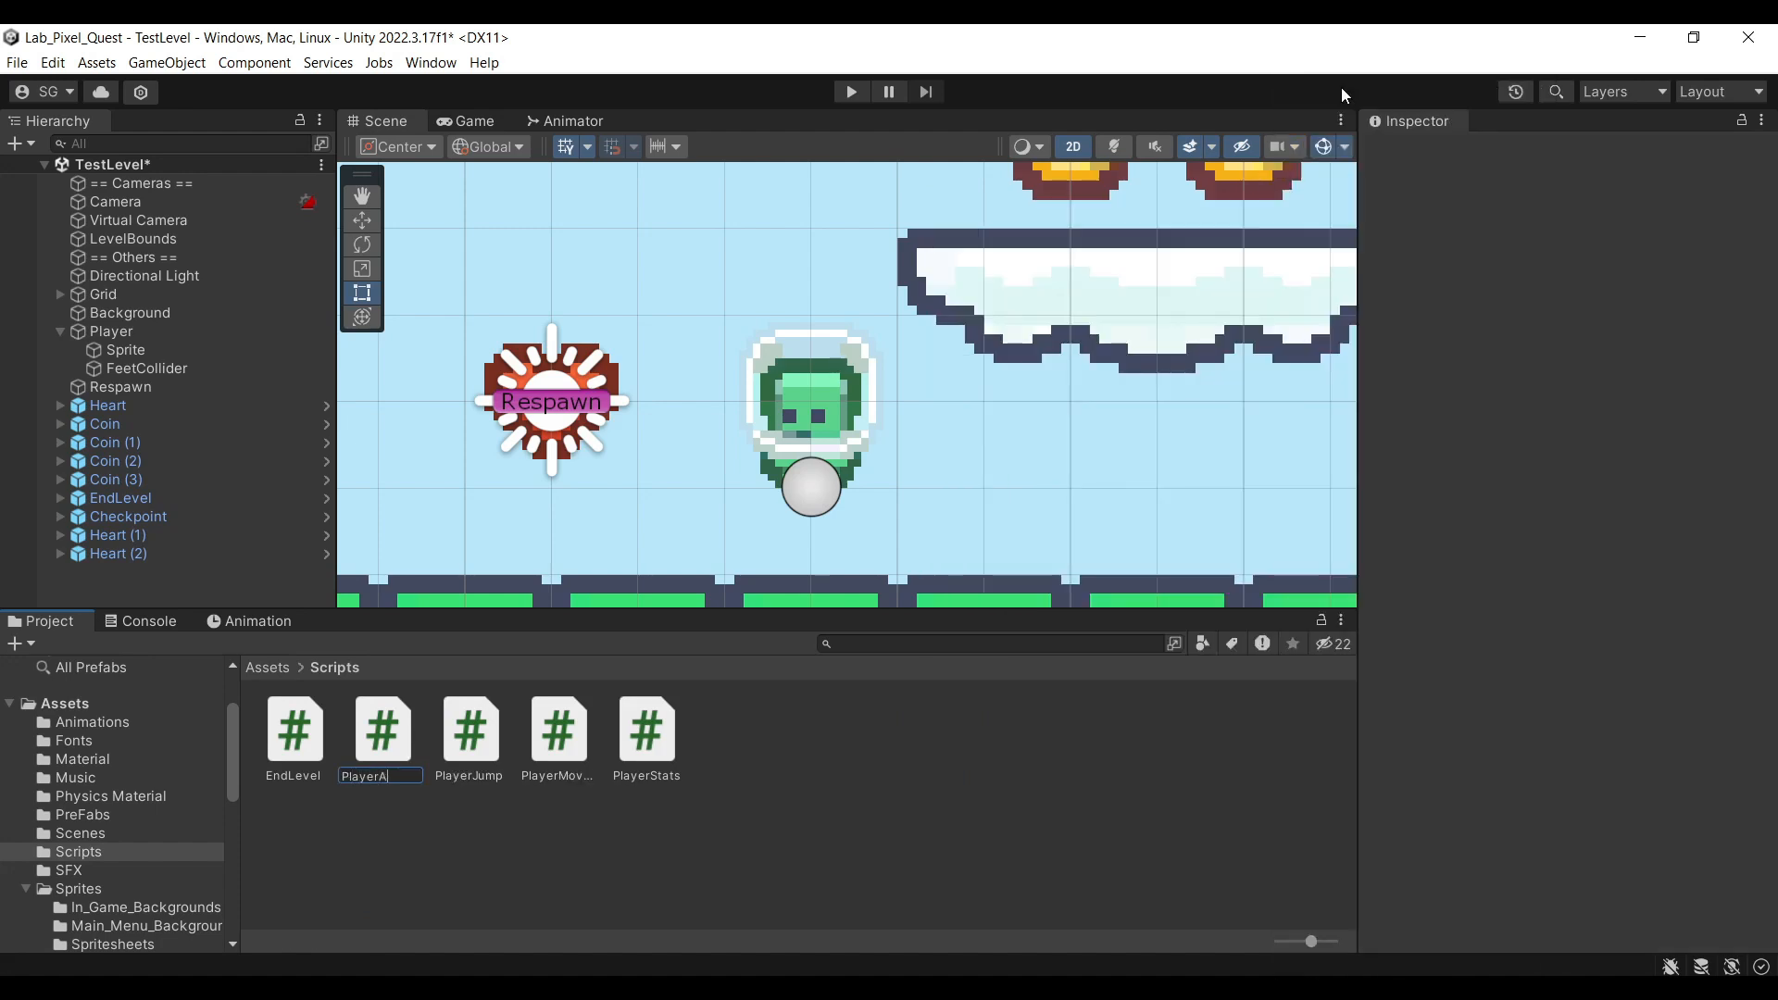
text(nimationController)
key(Return)
double_click(369, 741)
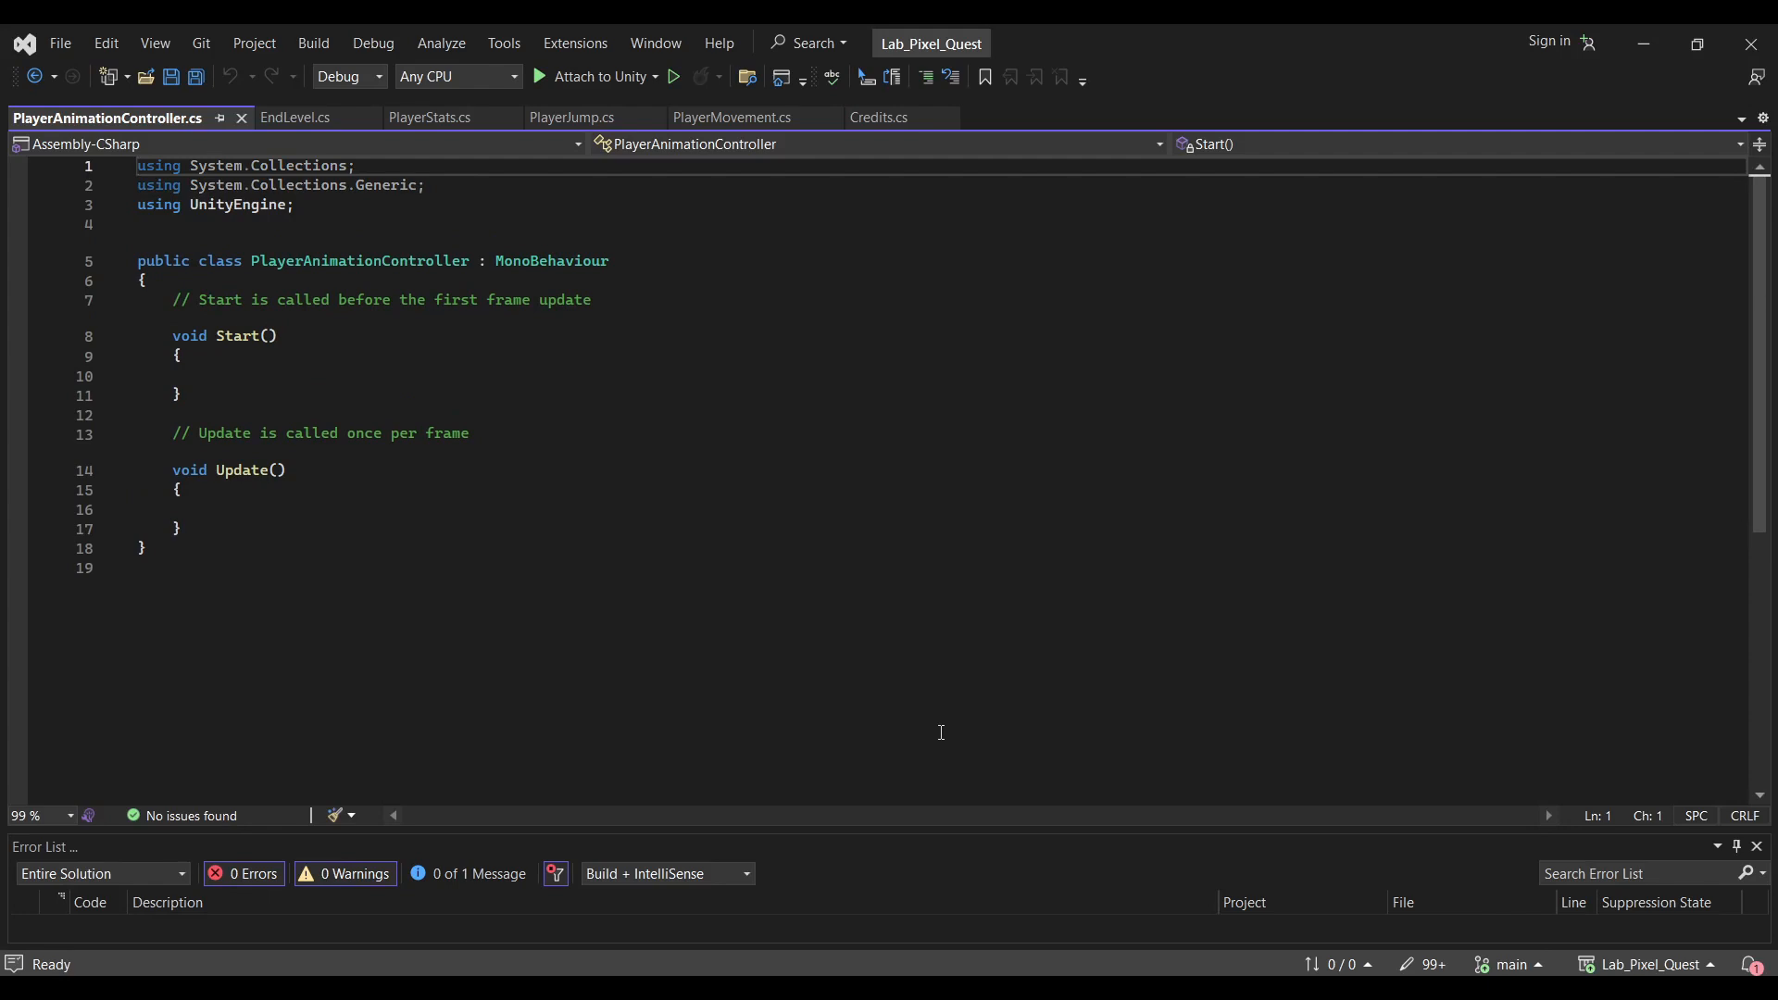
Declare a private Animator field named _animator at the start of the PlayerAnimationController class
click(233, 285)
key(Return)
key(Return)
key(Up)
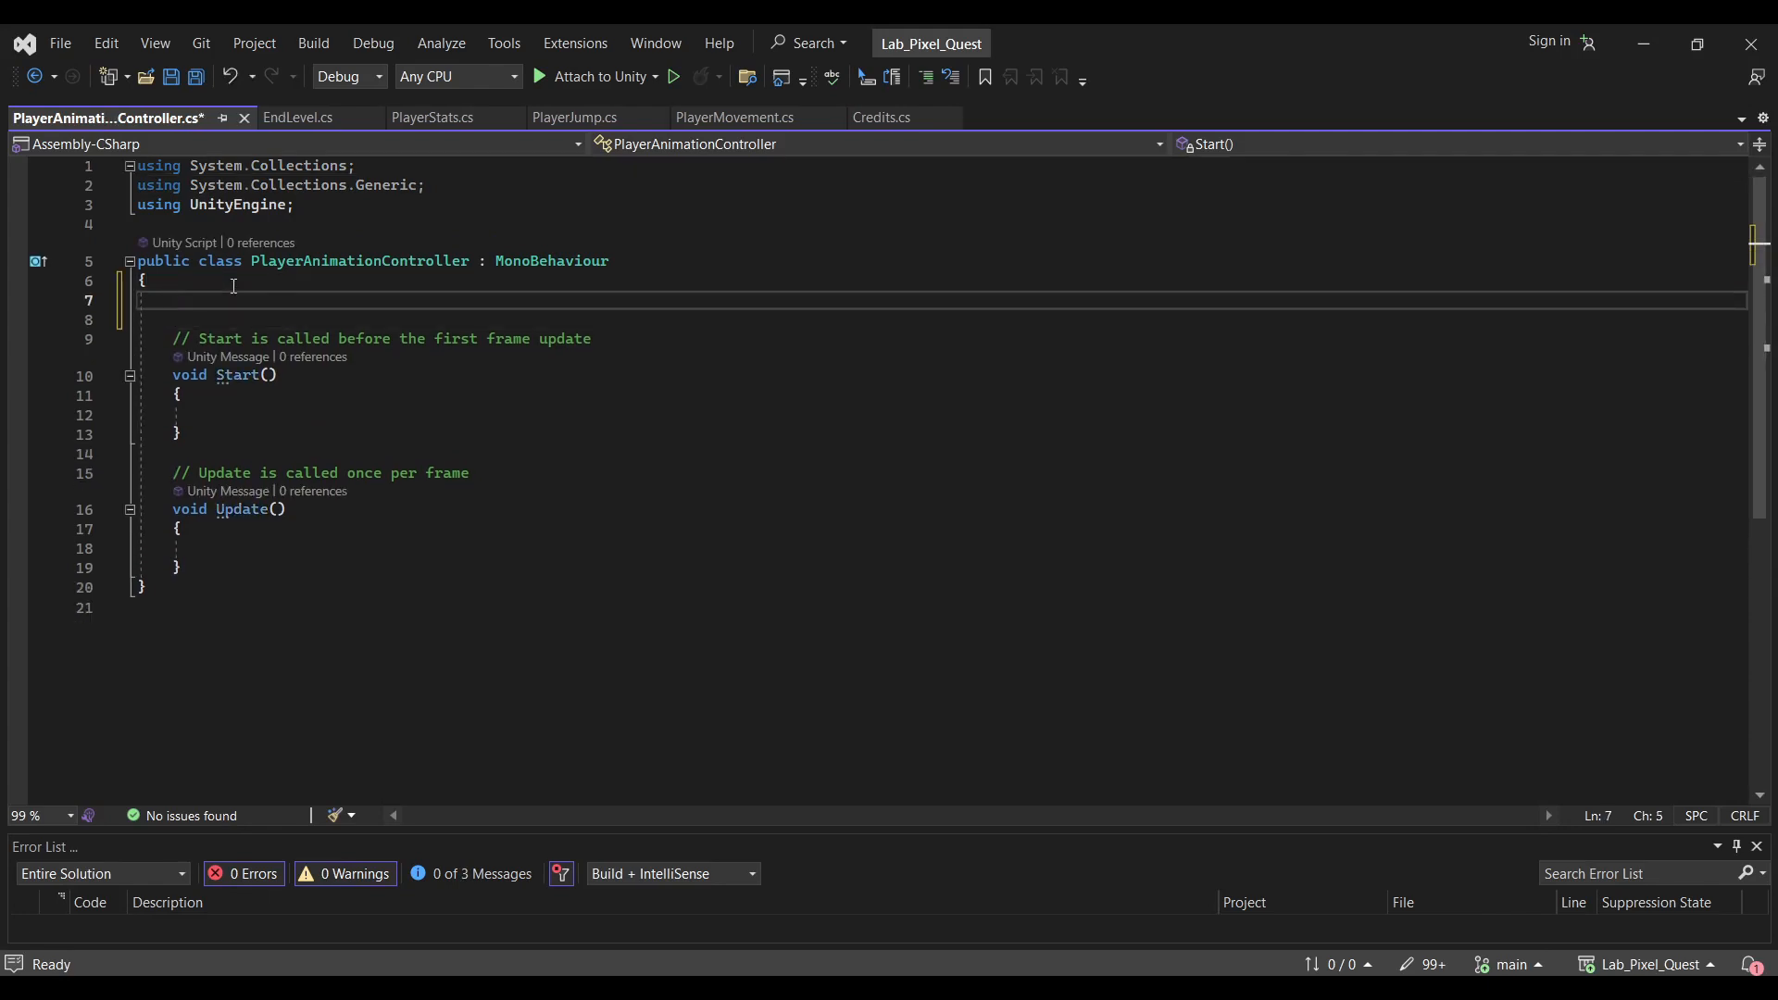
text(Anim)
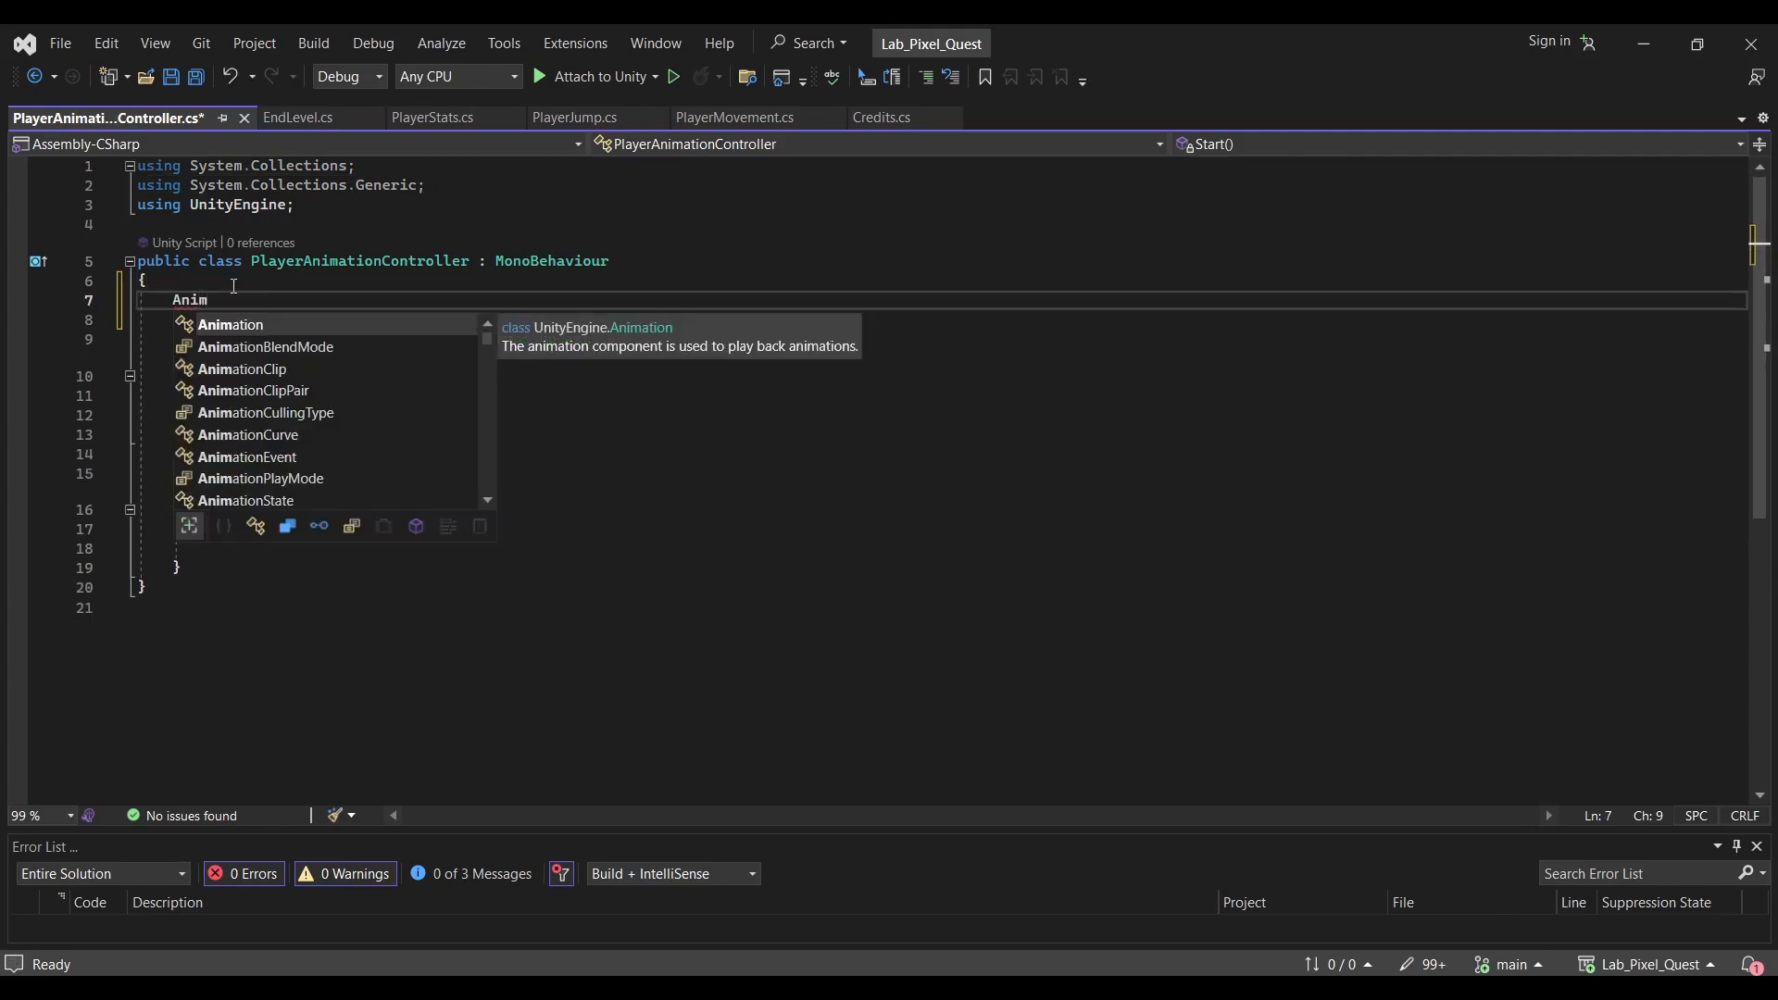
text(ator)
key(Escape)
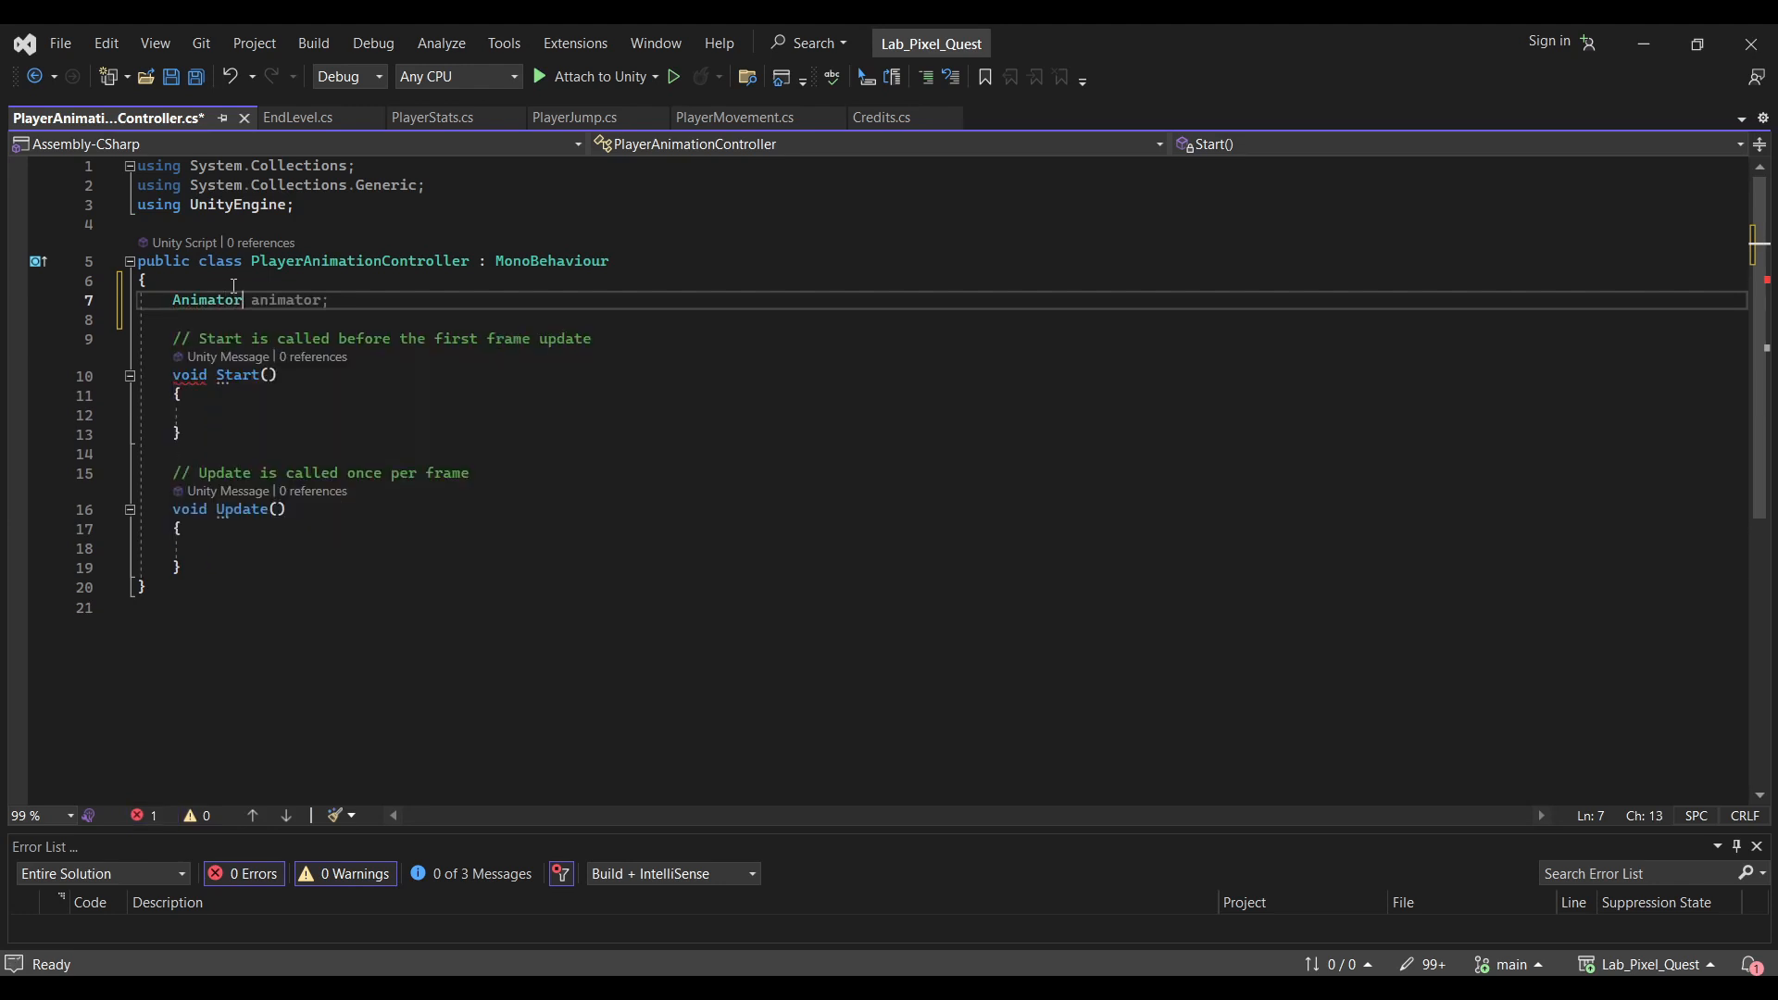
key(Left)
key(Left)
key(Left)
key(Left)
key(Left)
key(Left)
key(Left)
text(private)
key(Right)
key(Right)
key(Right)
key(Right)
key(Right)
key(Right)
key(Right)
key(Right)
text(_an)
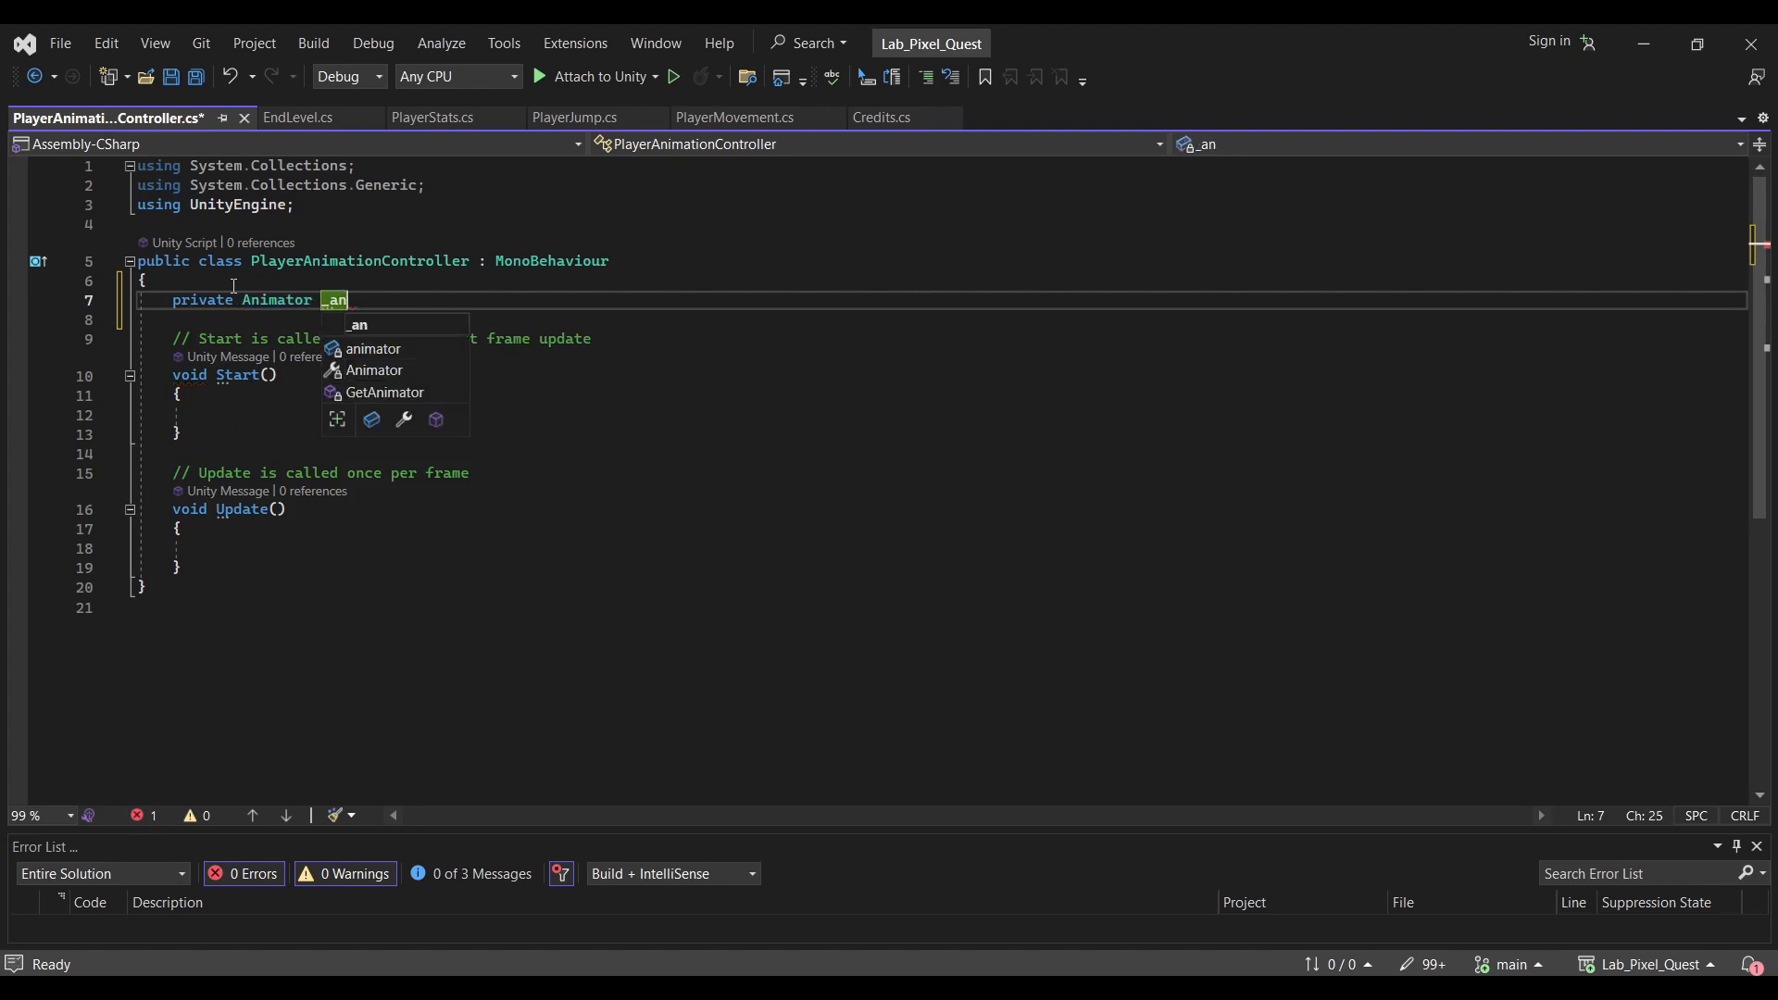
text(imator;)
Declare a private Rigidbody2D field named _rigidbody2D below the _animator field
key(Return)
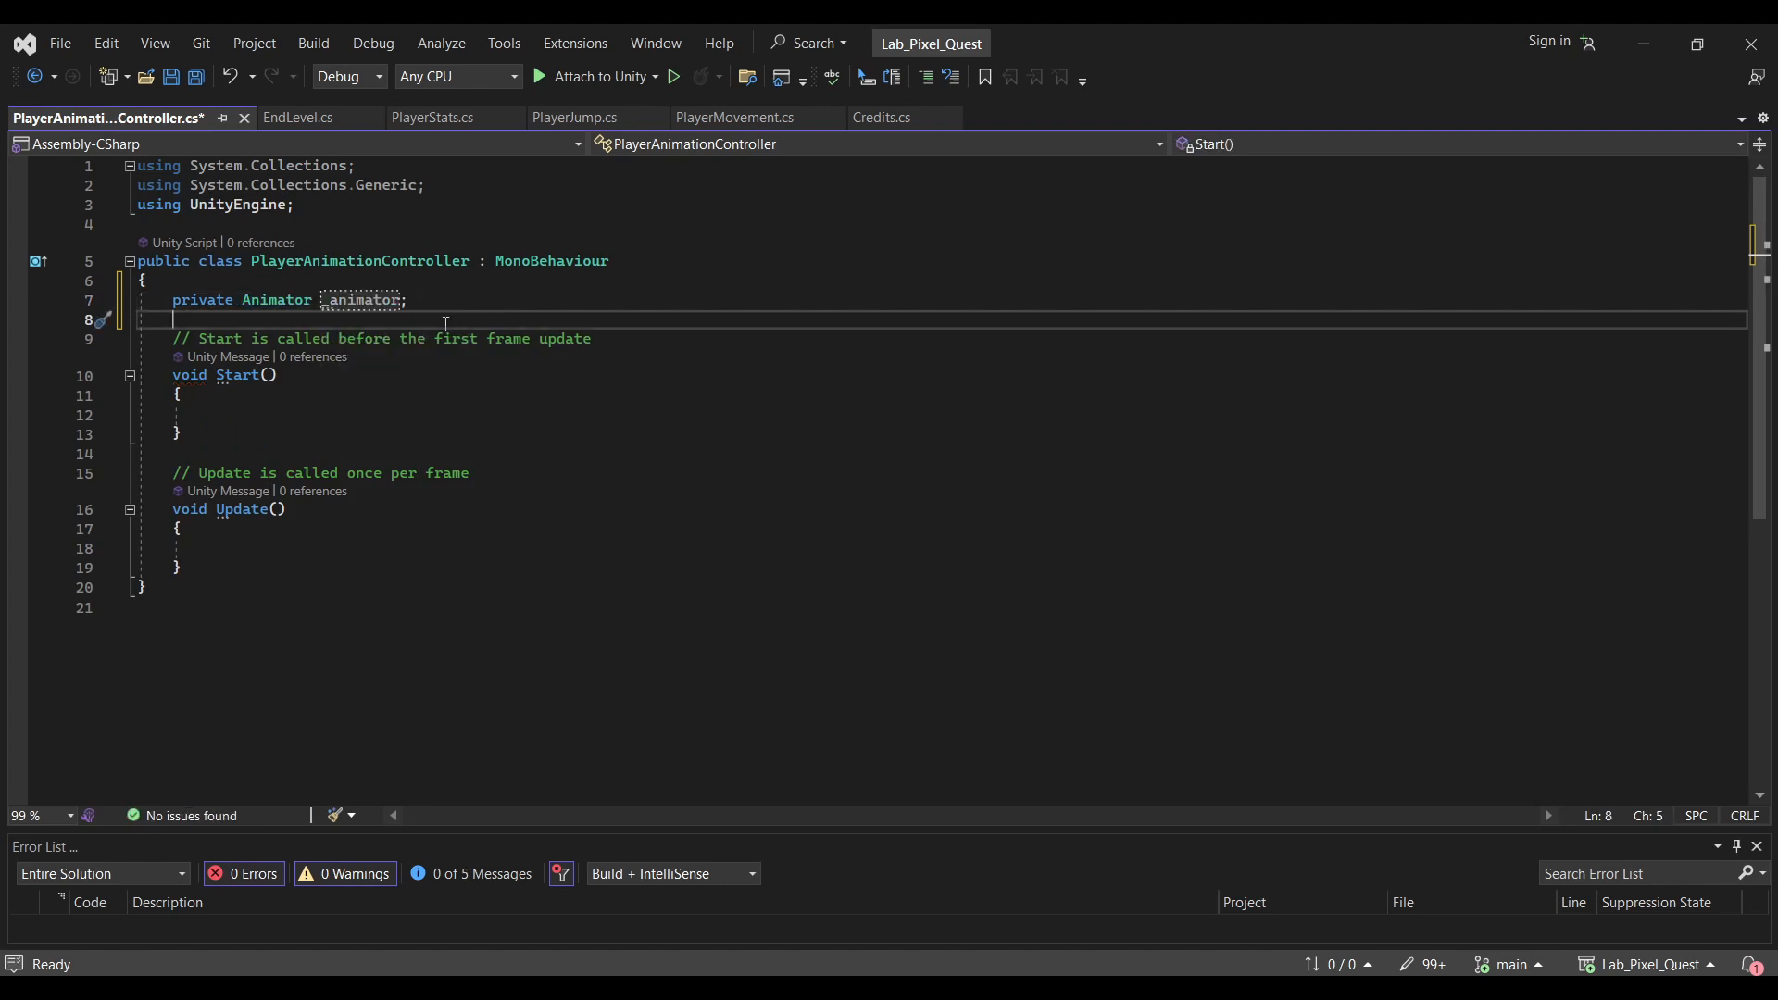
key(Return)
key(Up)
text(private)
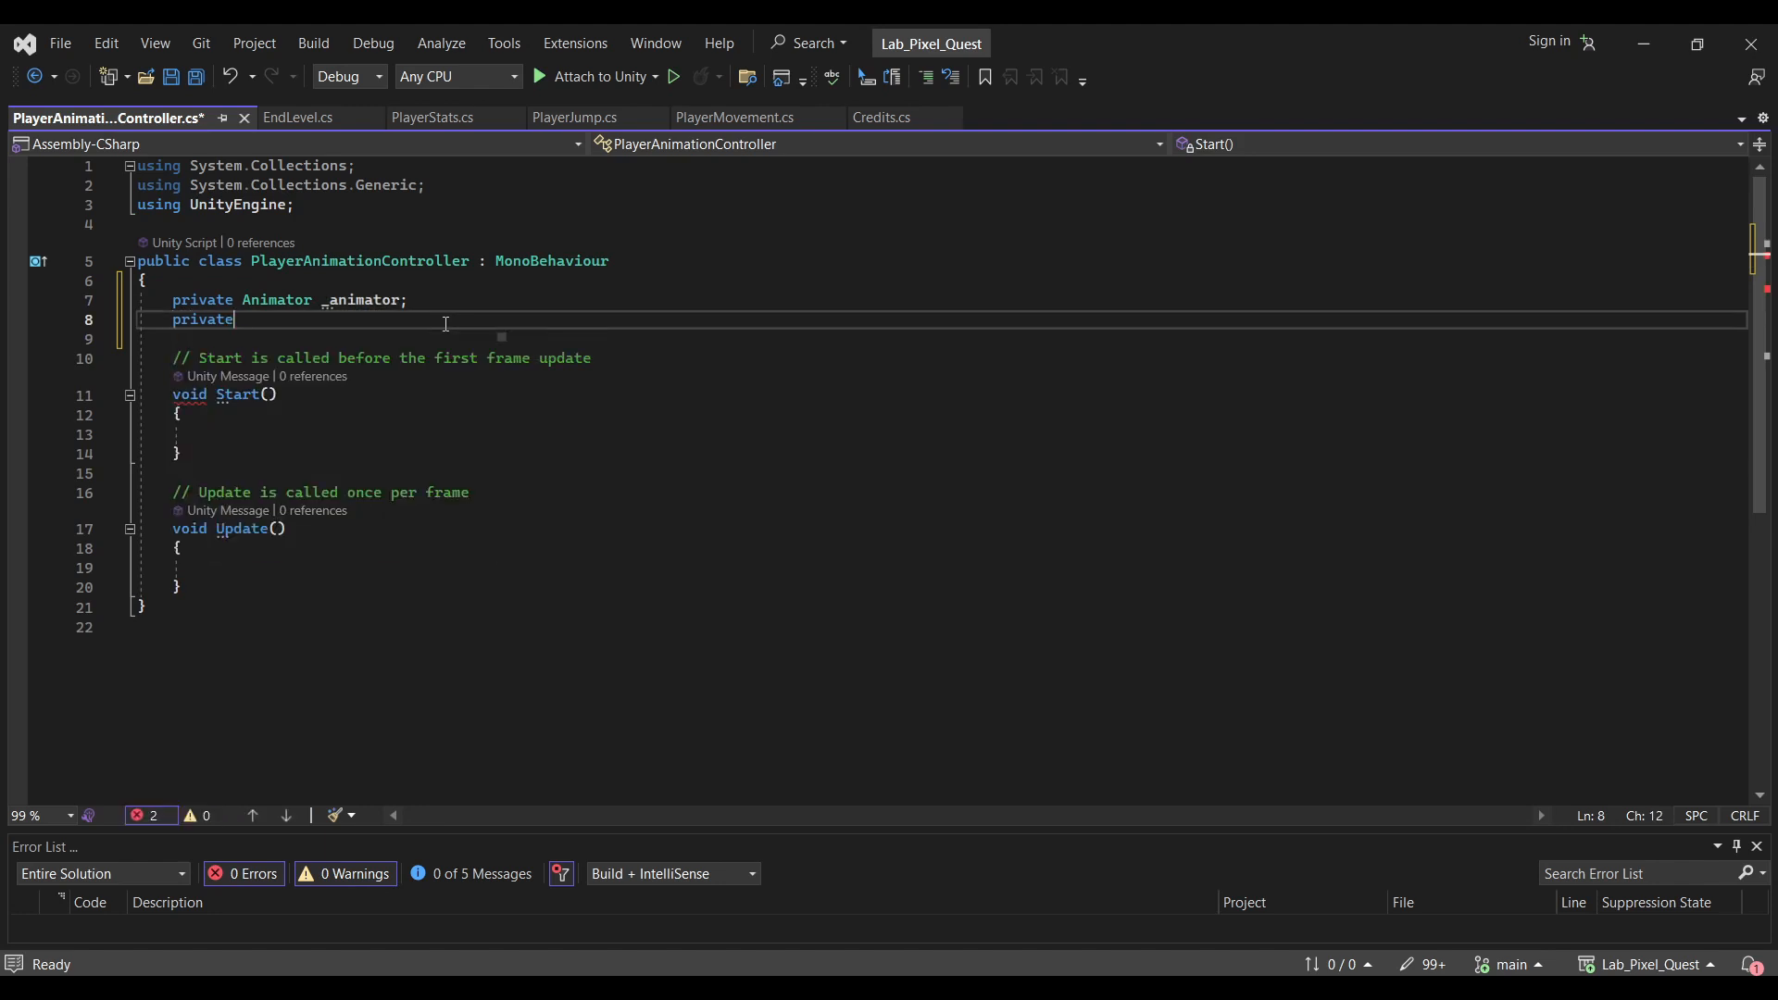
text( Ri)
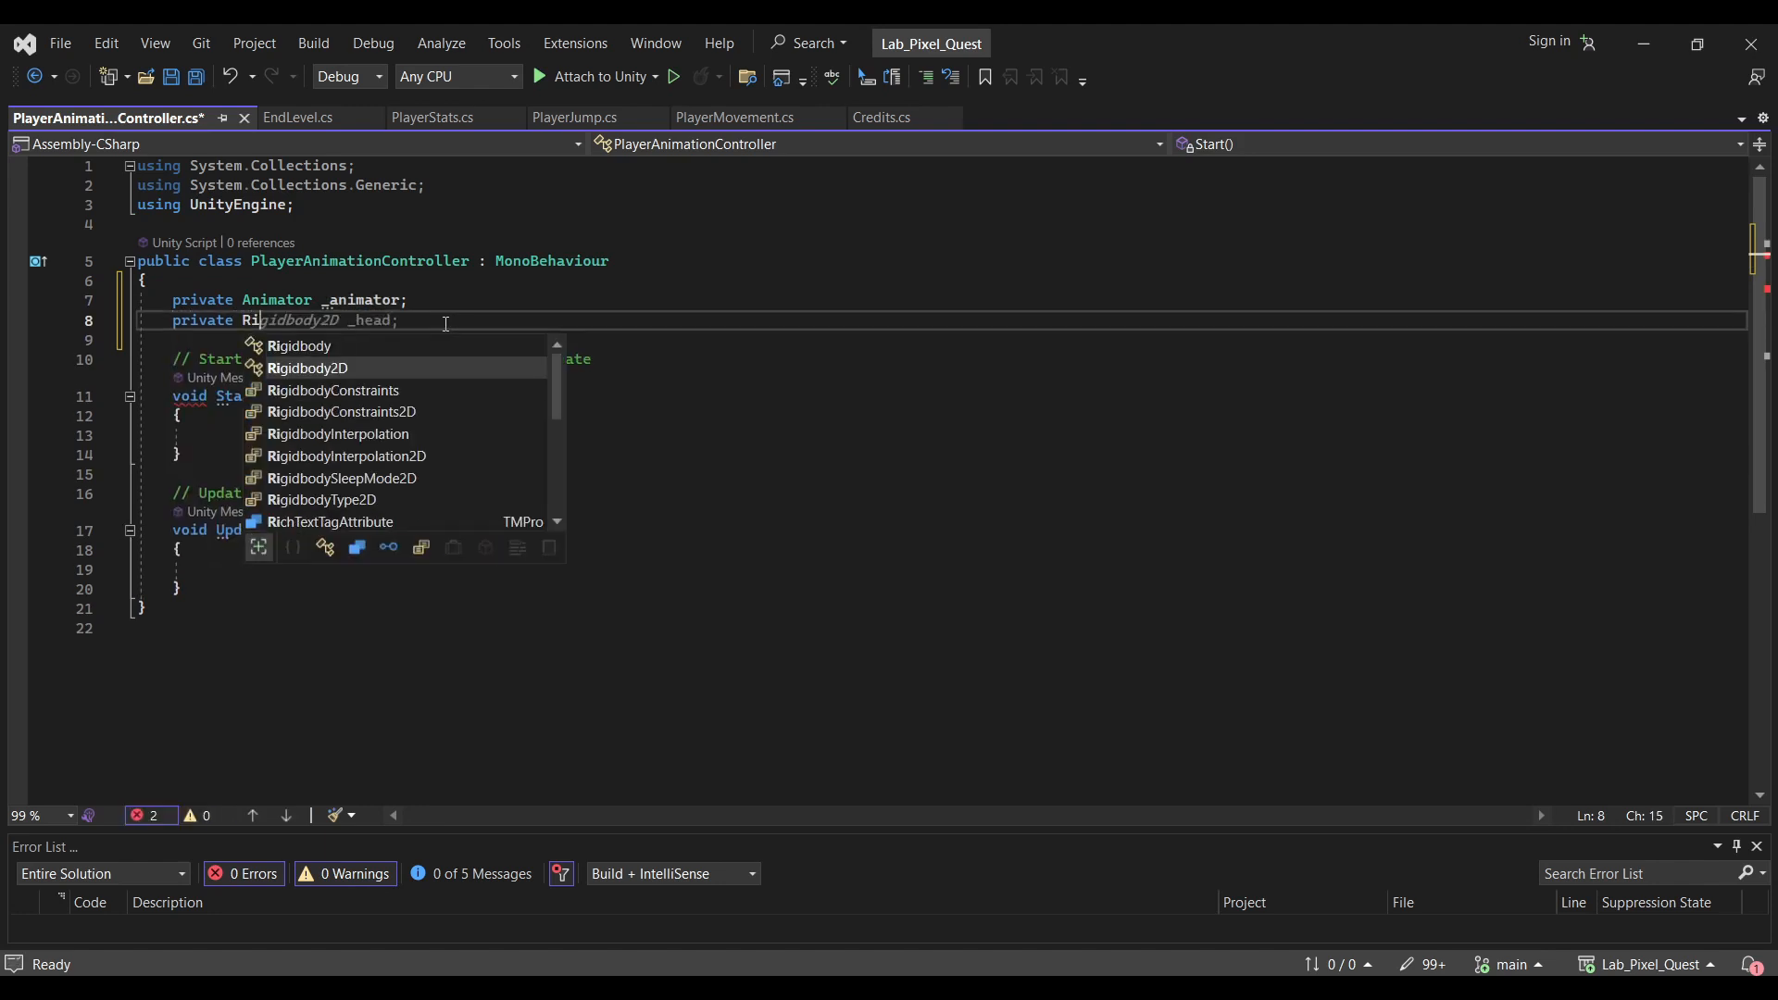
key(Tab)
text(_ri)
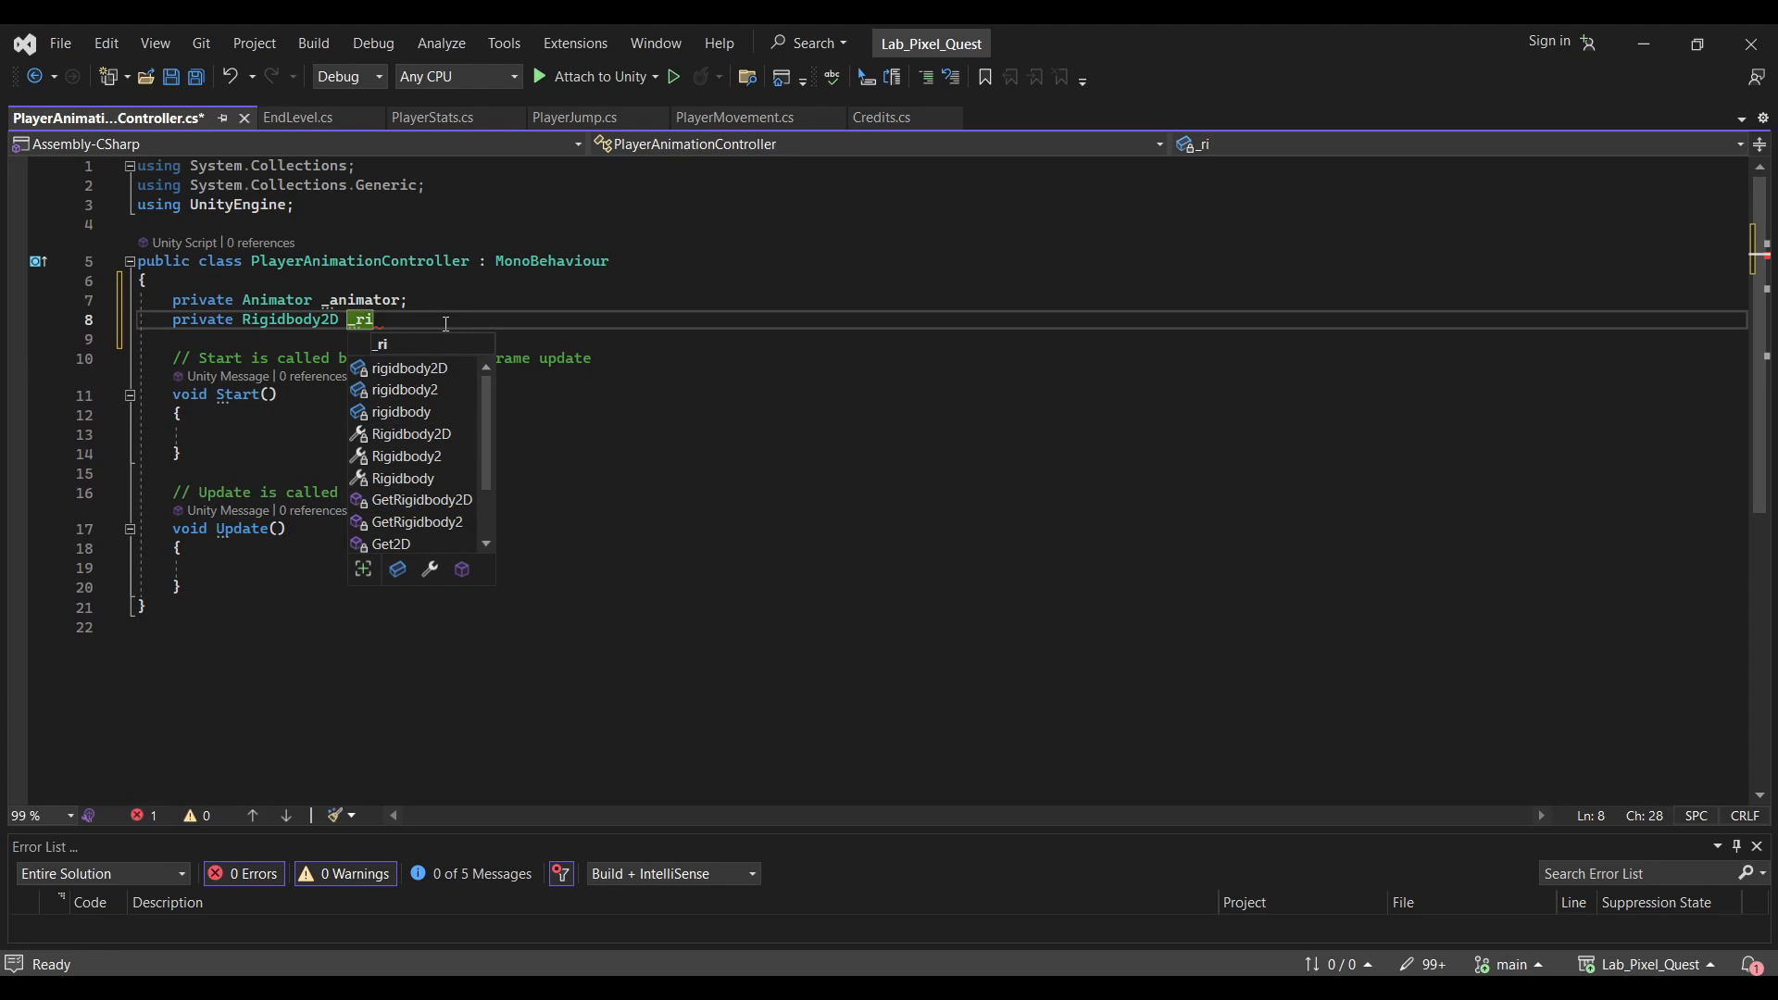
key(Down)
key(Tab)
text(;)
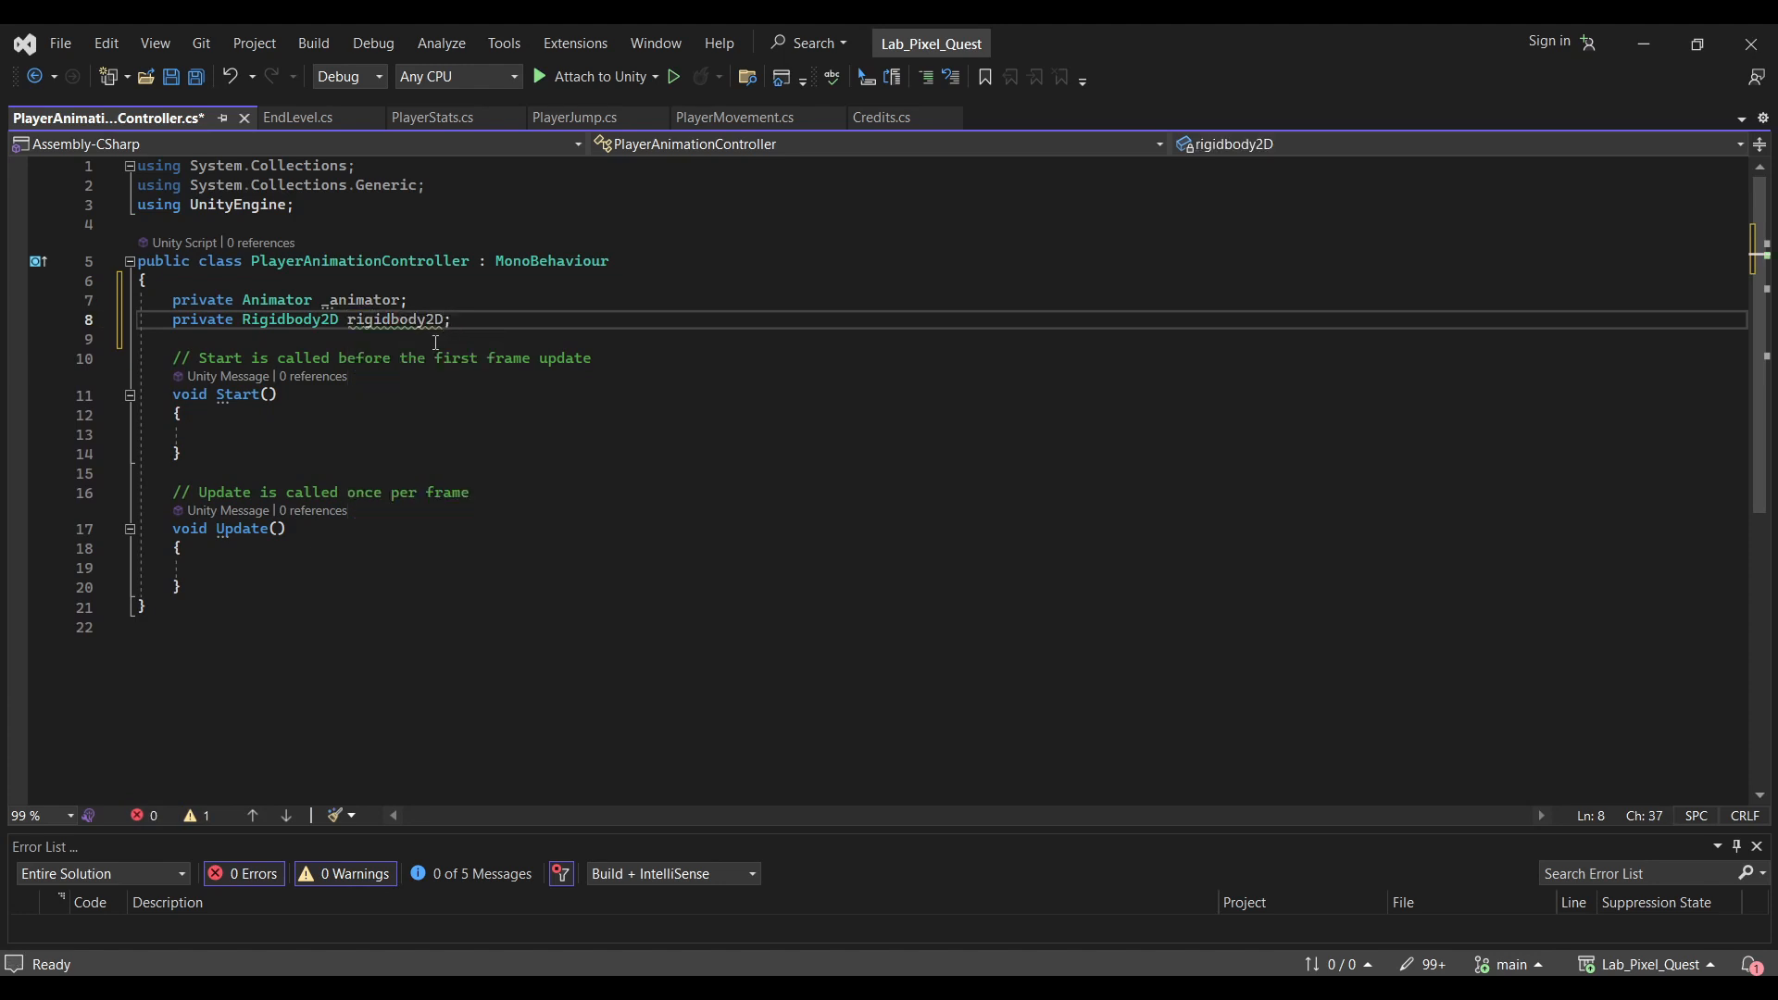
click(350, 319)
text(_)
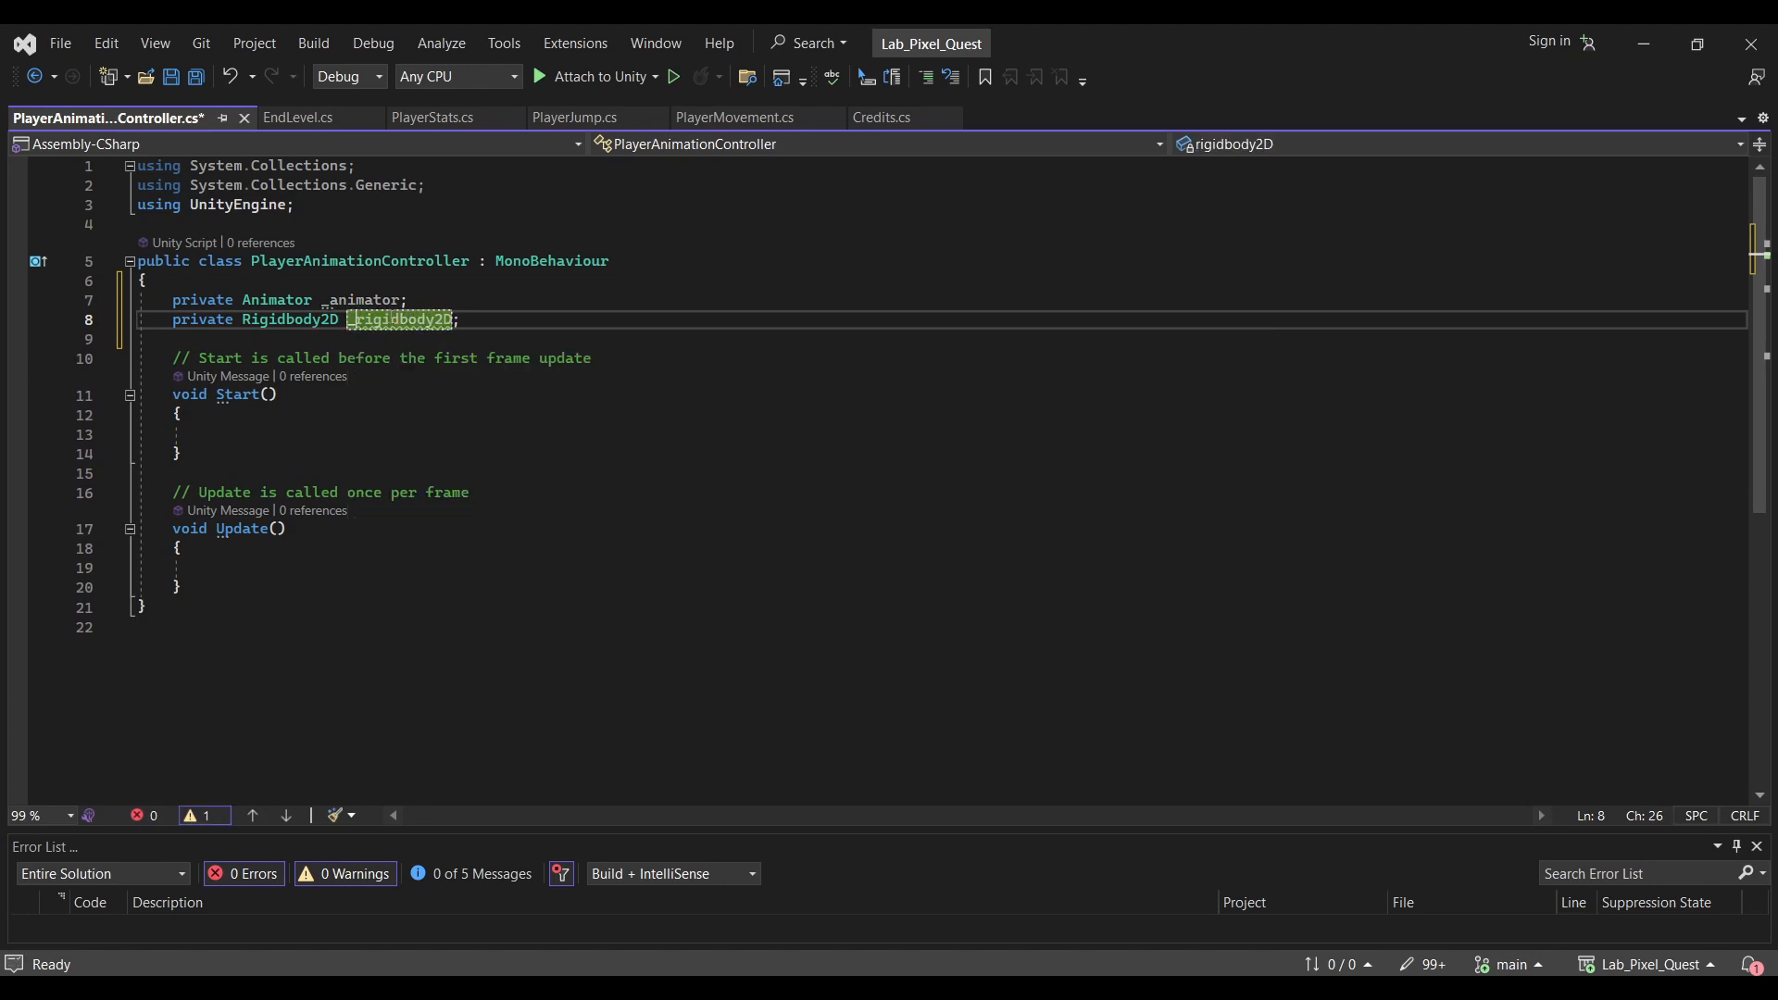
In Start, assign _animator and _rigidbody2D using GetComponent<Animator>() and GetComponent<Rigidbody2D>()
click(361, 431)
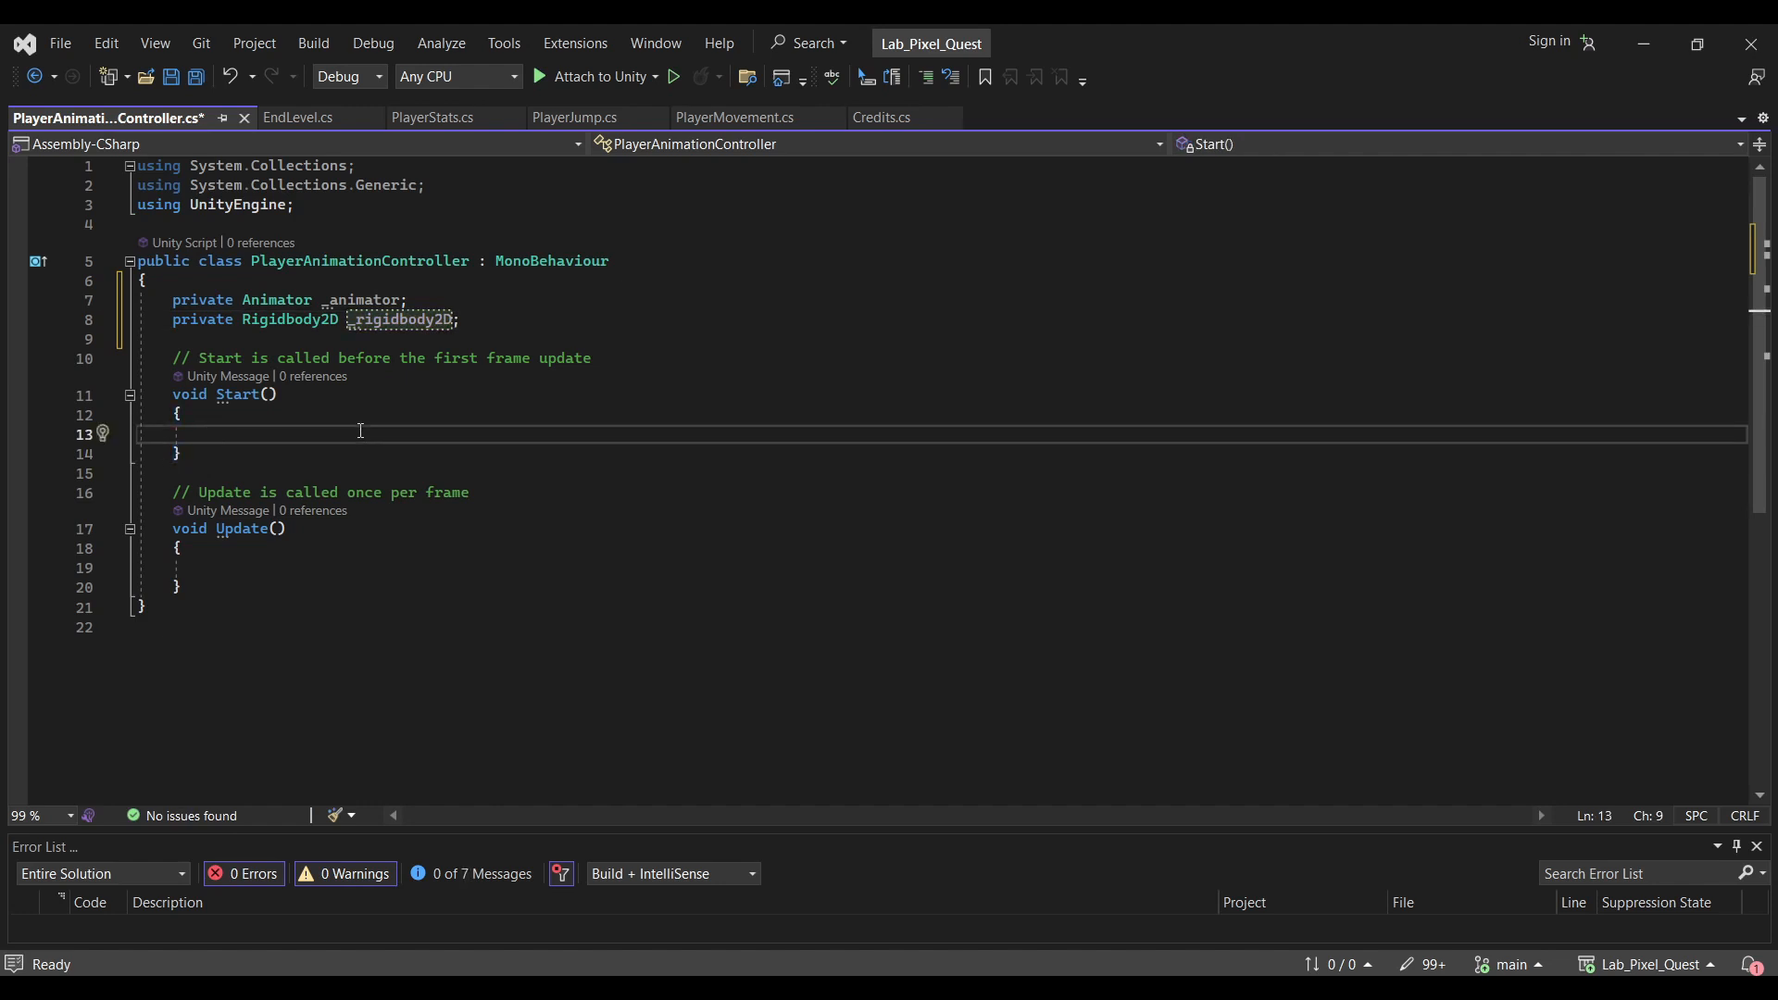
text(_animator =)
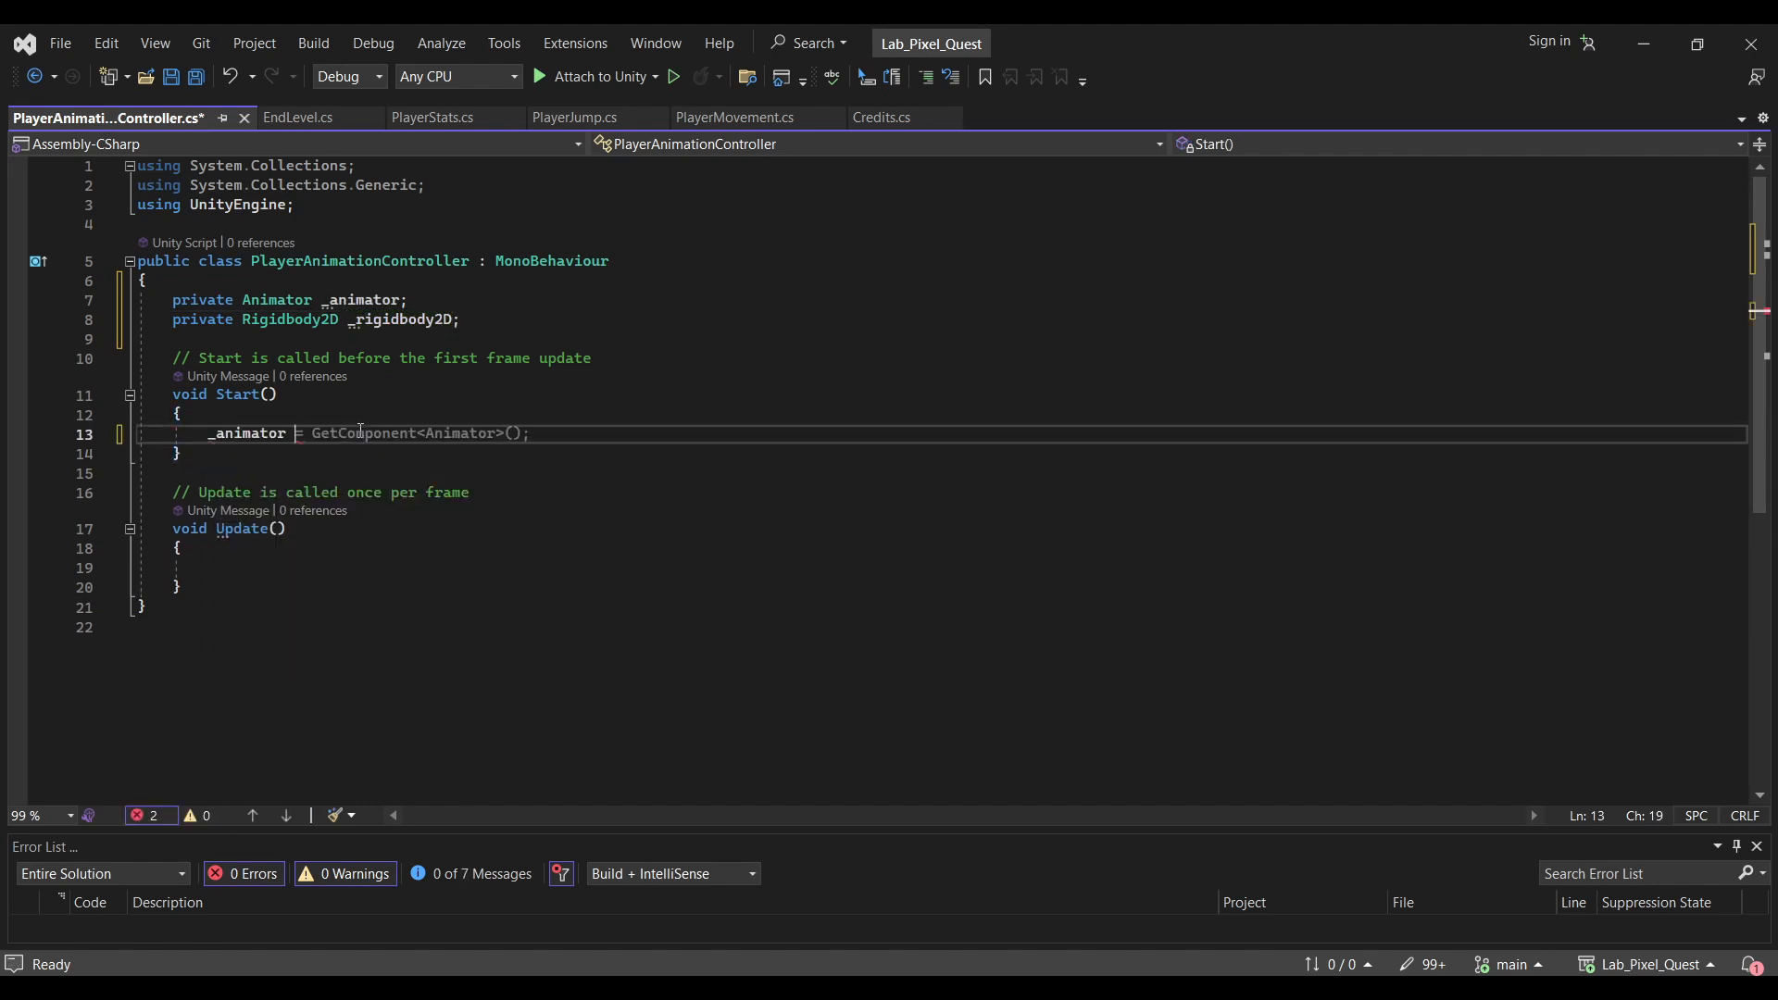
key(Tab)
key(Return)
text(_rigidbody2D)
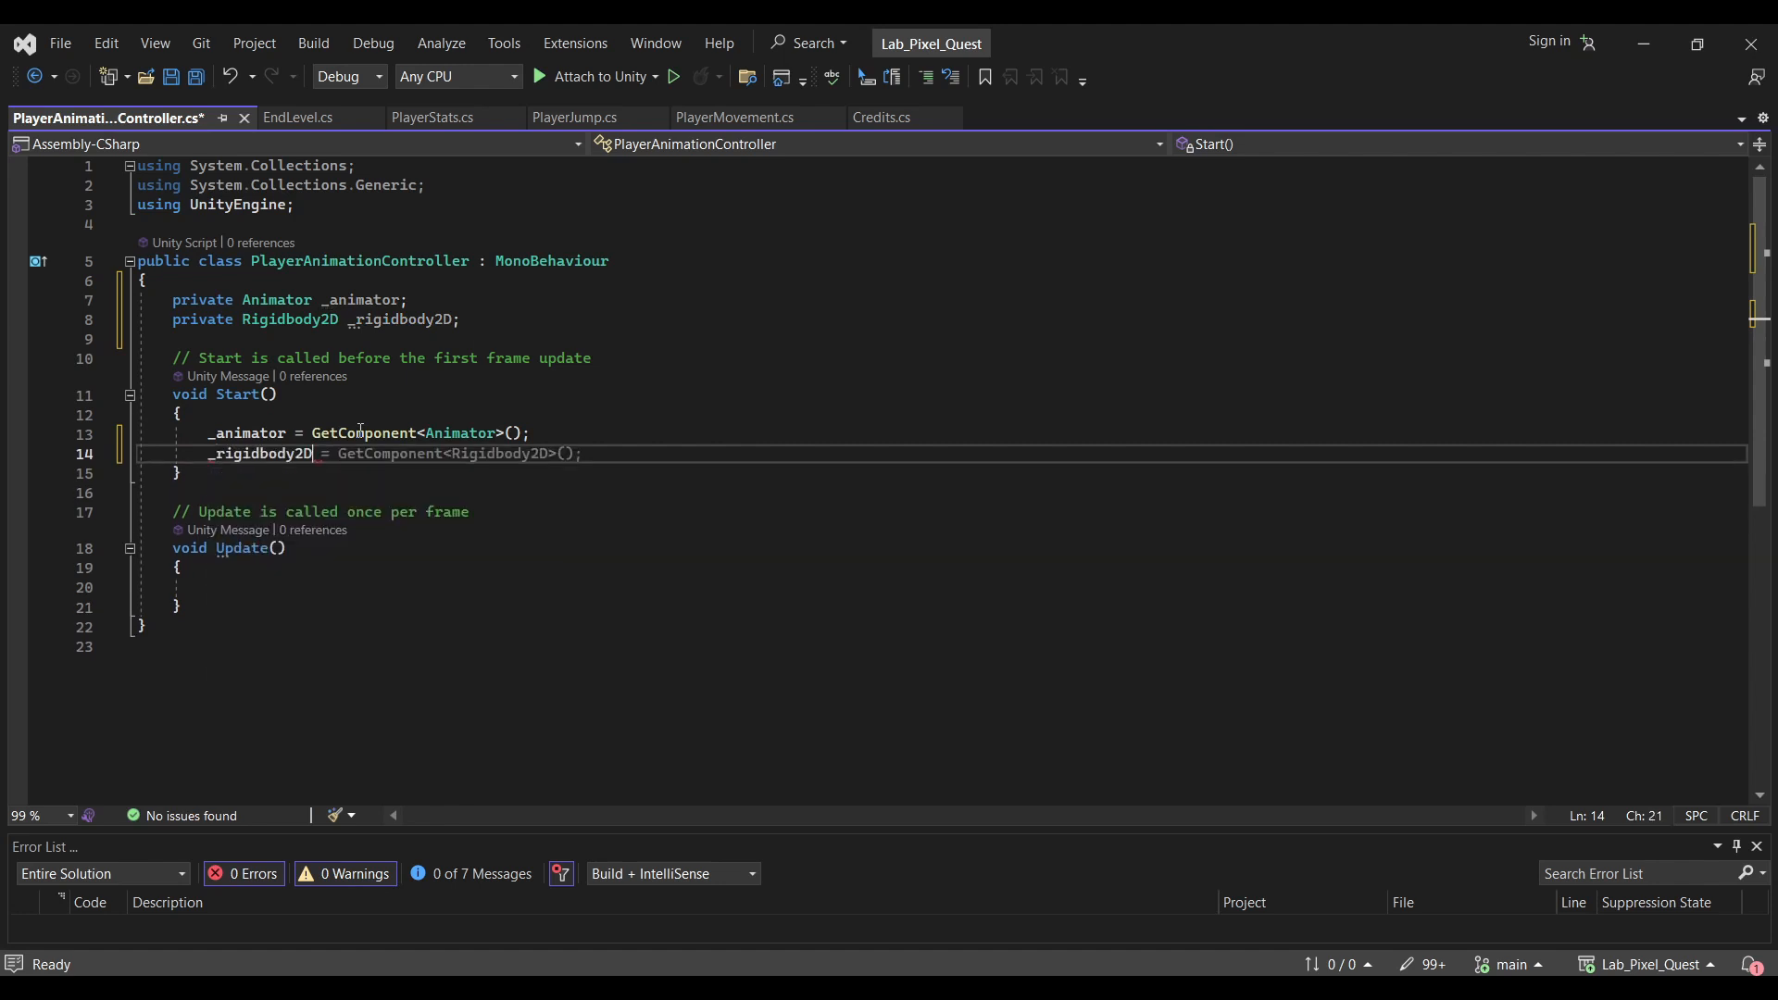
key(Tab)
In Update, add an if block with the condition _rigidbody2D.velocity.x != 0
click(416, 589)
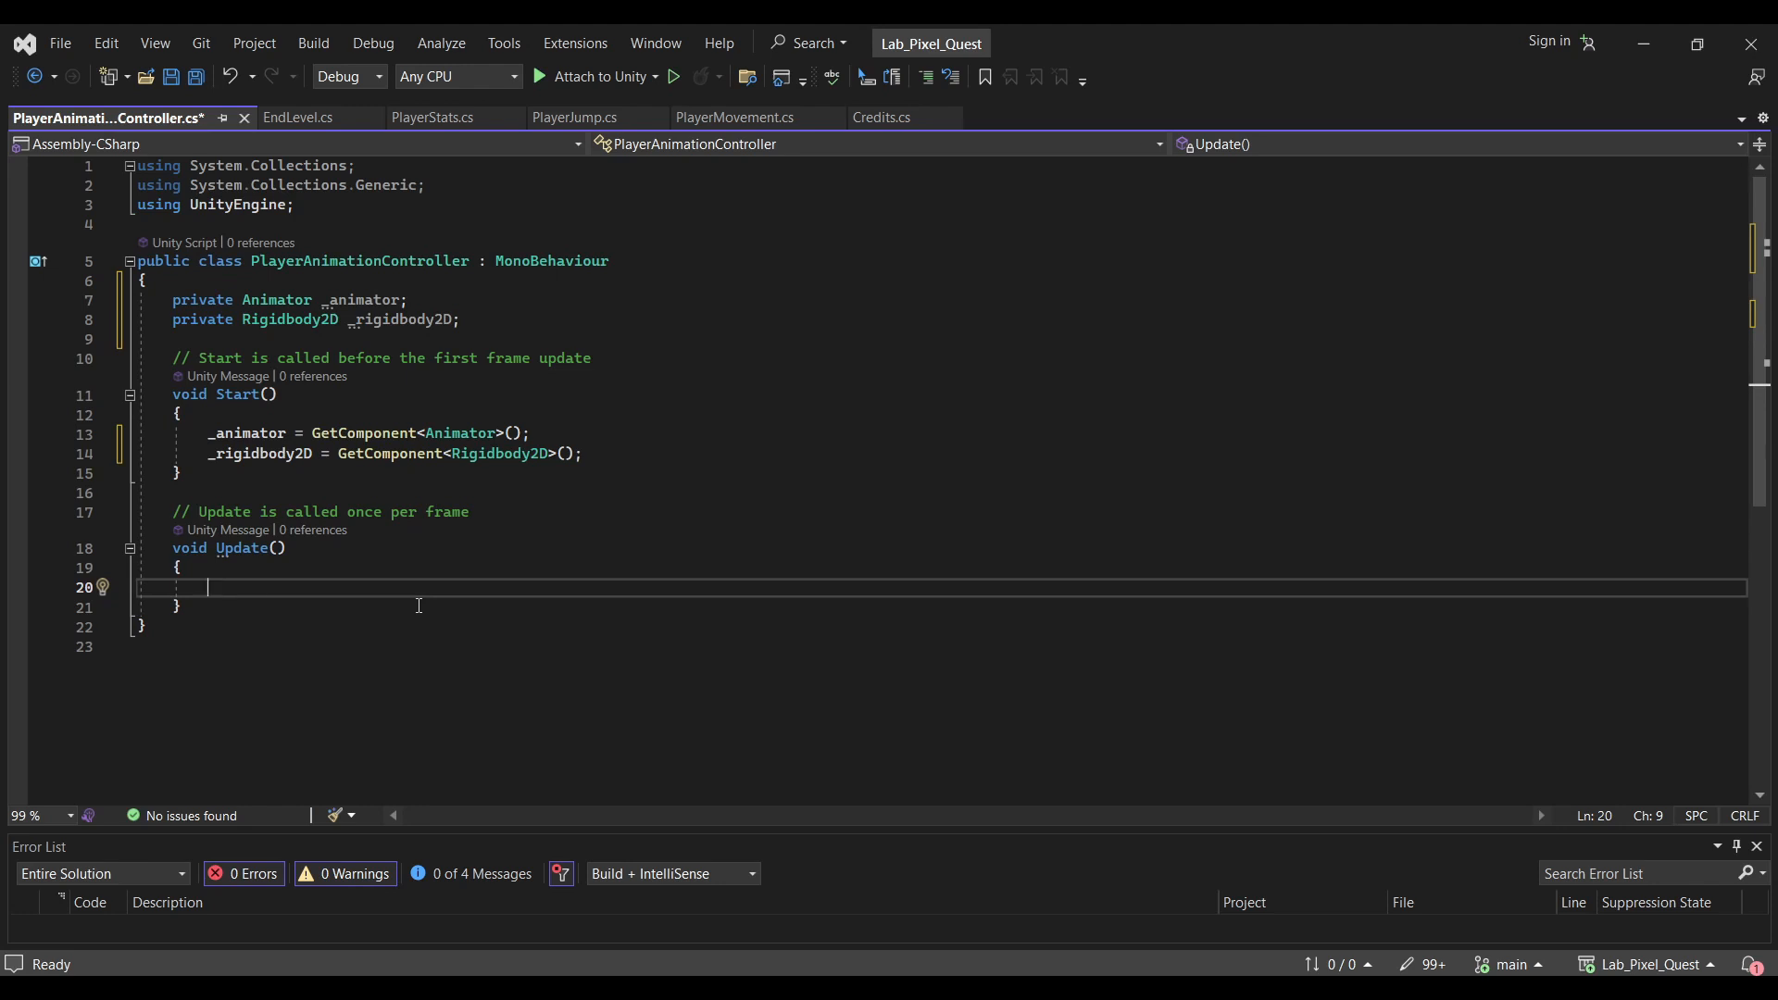
text(if()
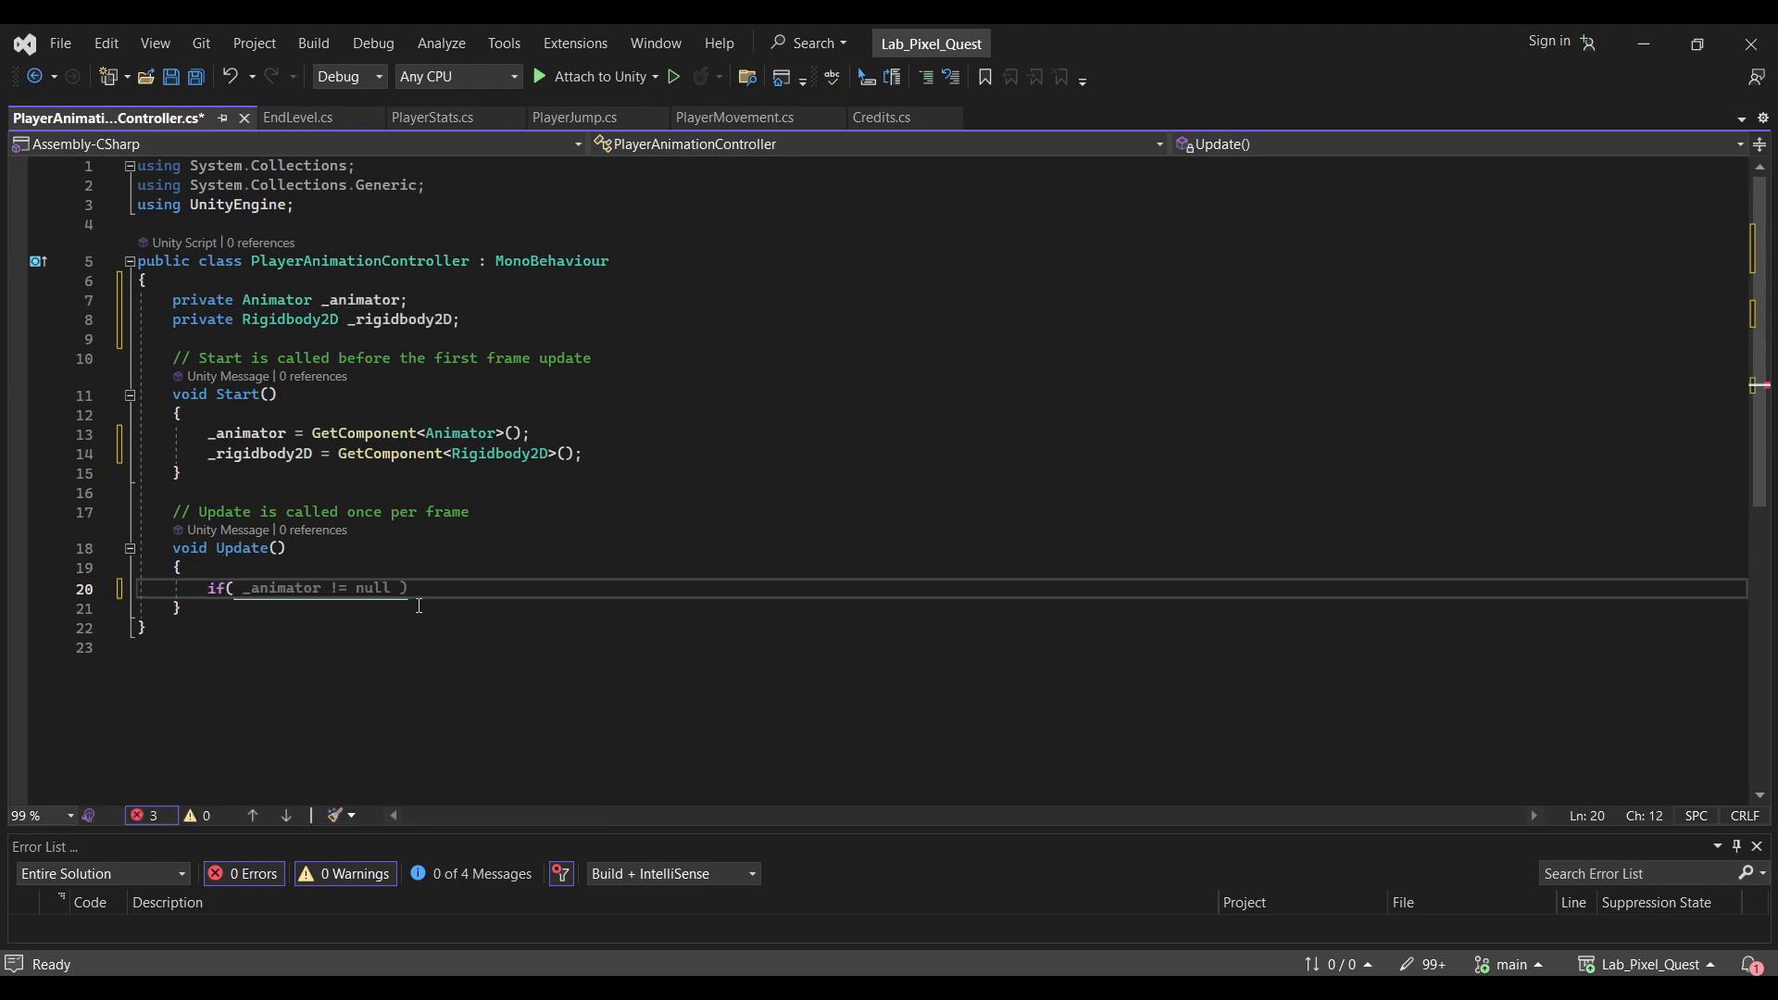
text(_rigidbody2D.)
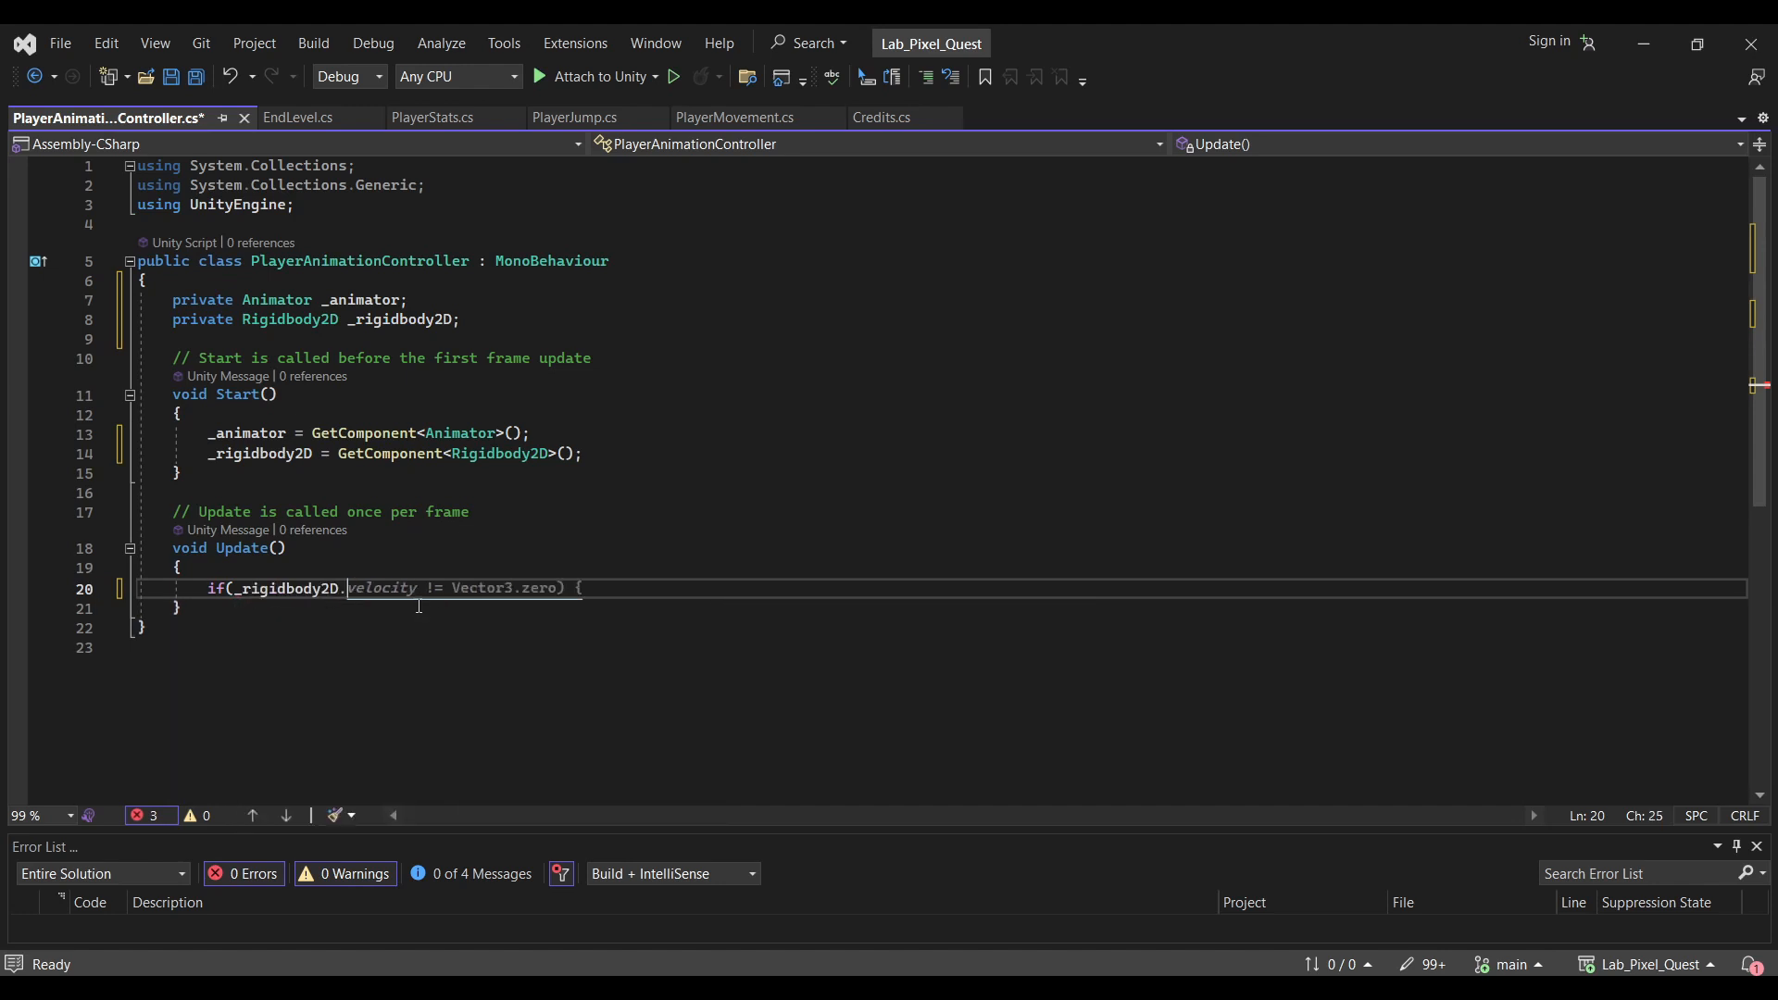
text(velocity.x !=)
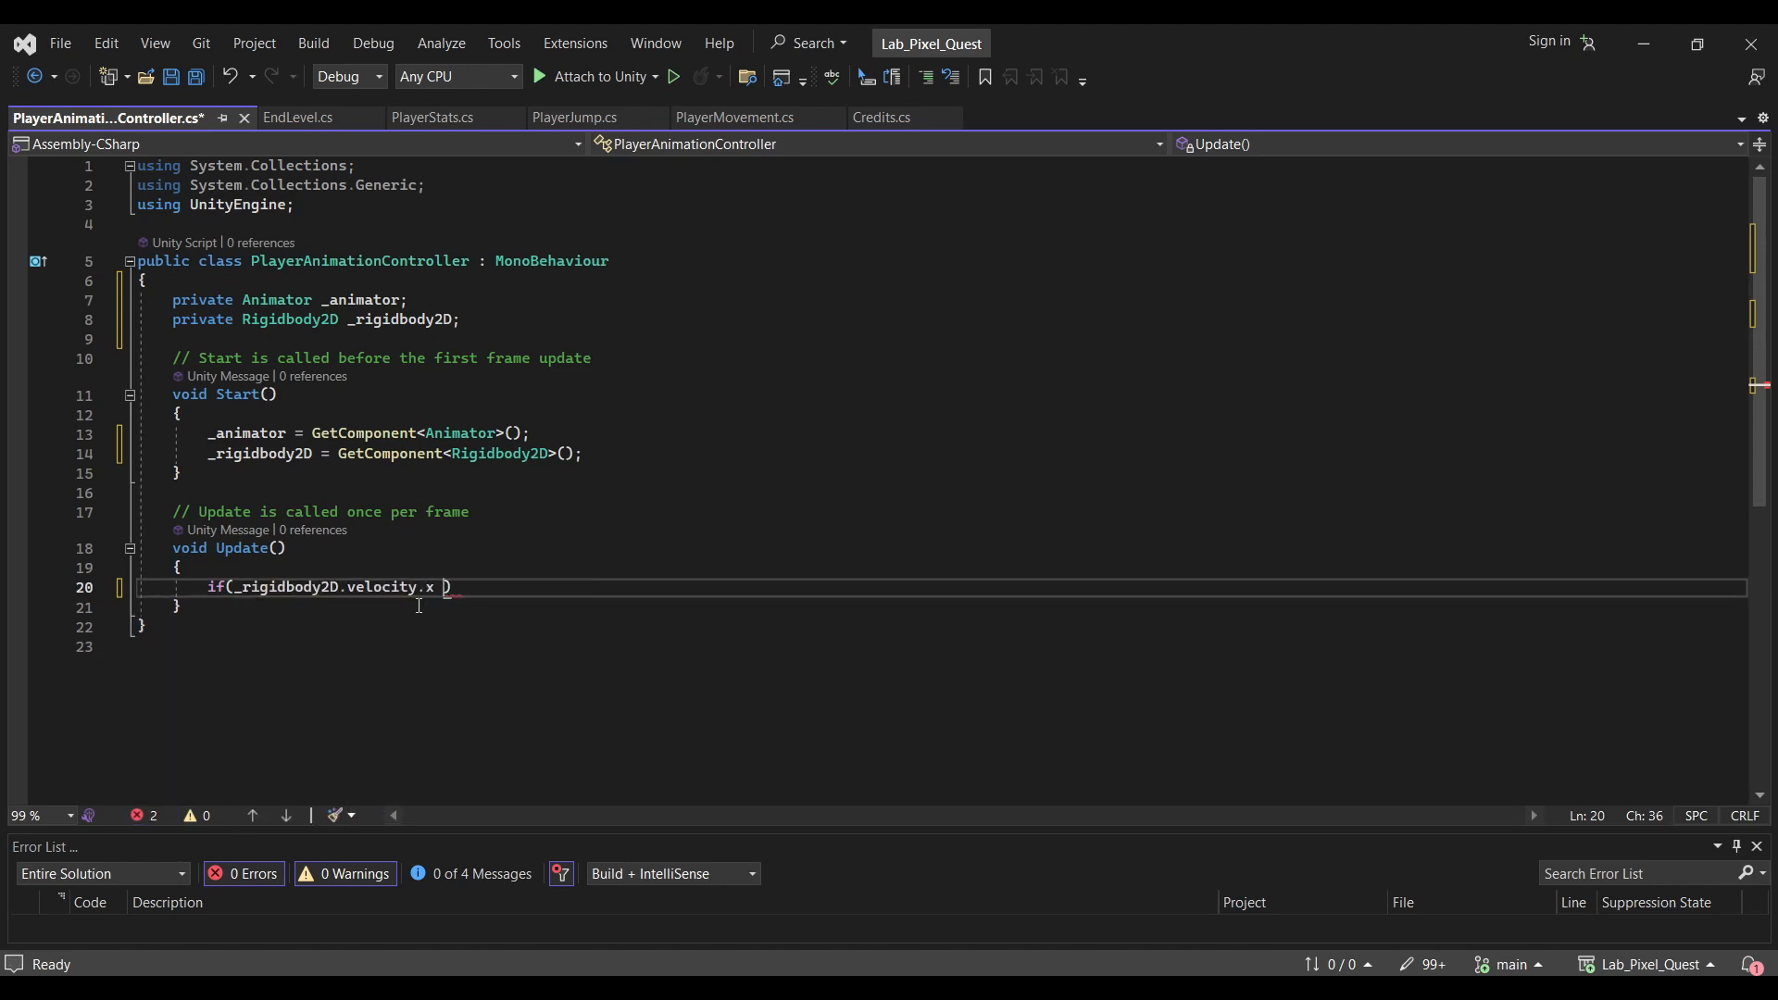
text( 0) {)
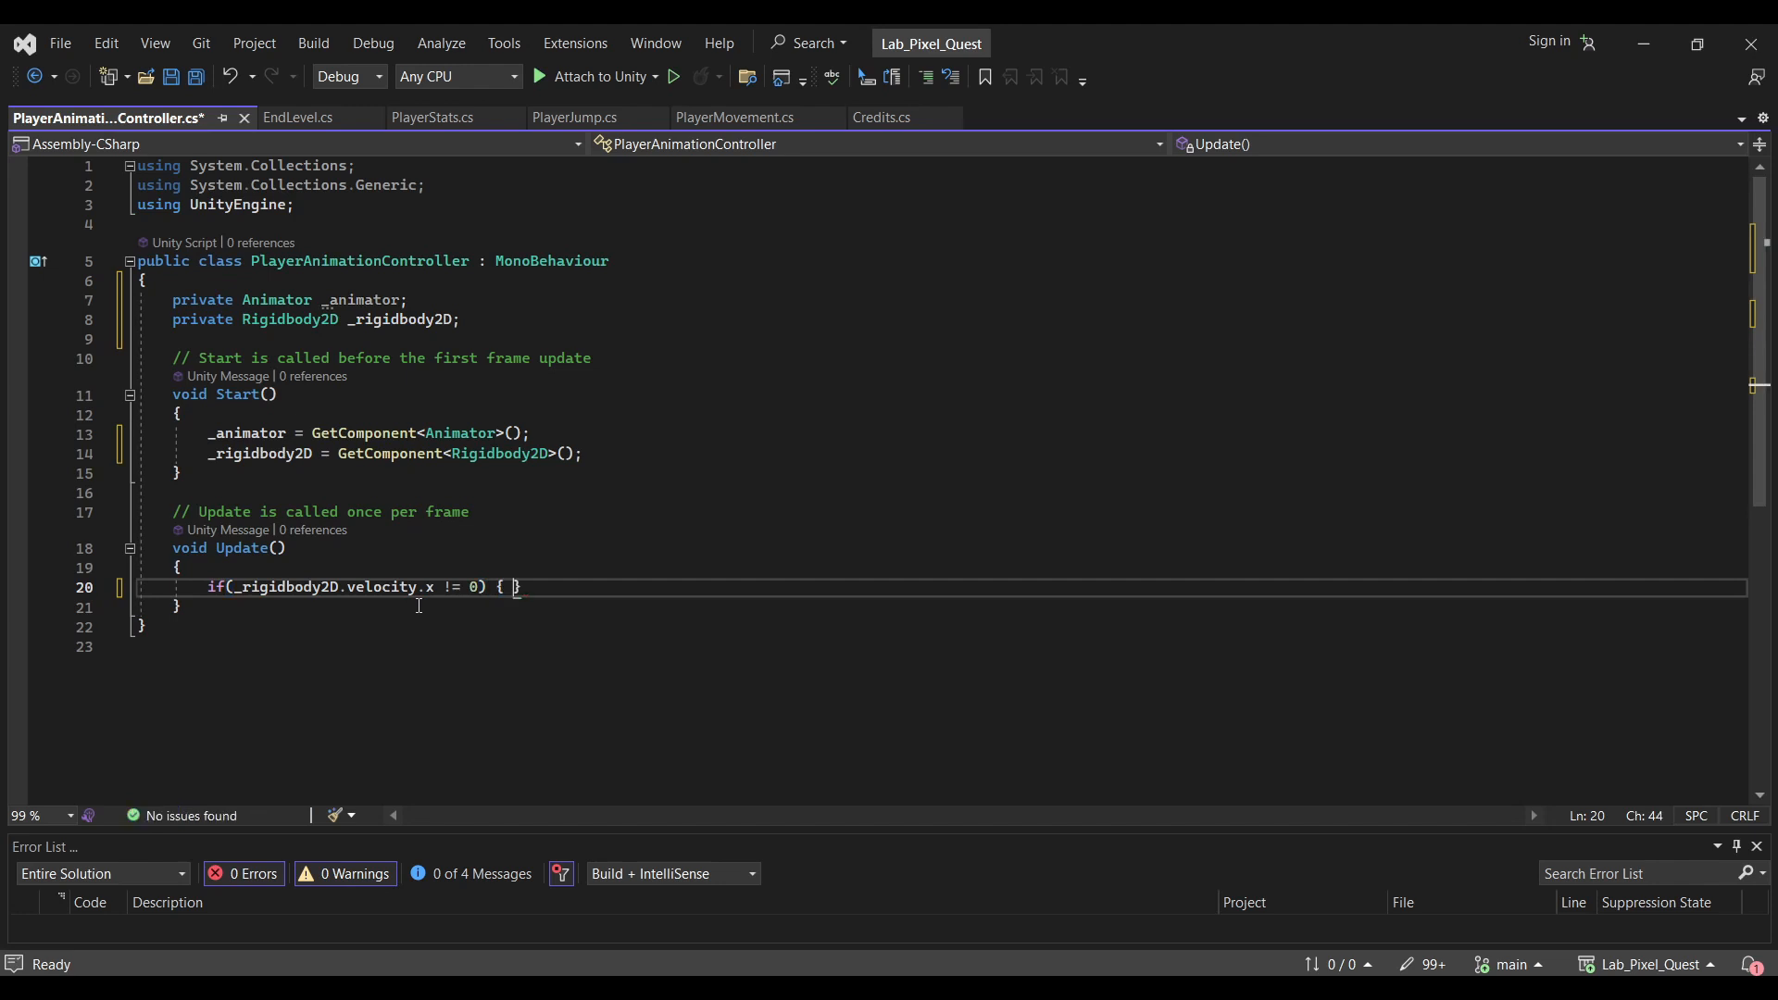
key(Return)
Begin an _animator.SetBool call with an empty string argument inside the velocity if block
text(_an)
key(Tab)
text(.)
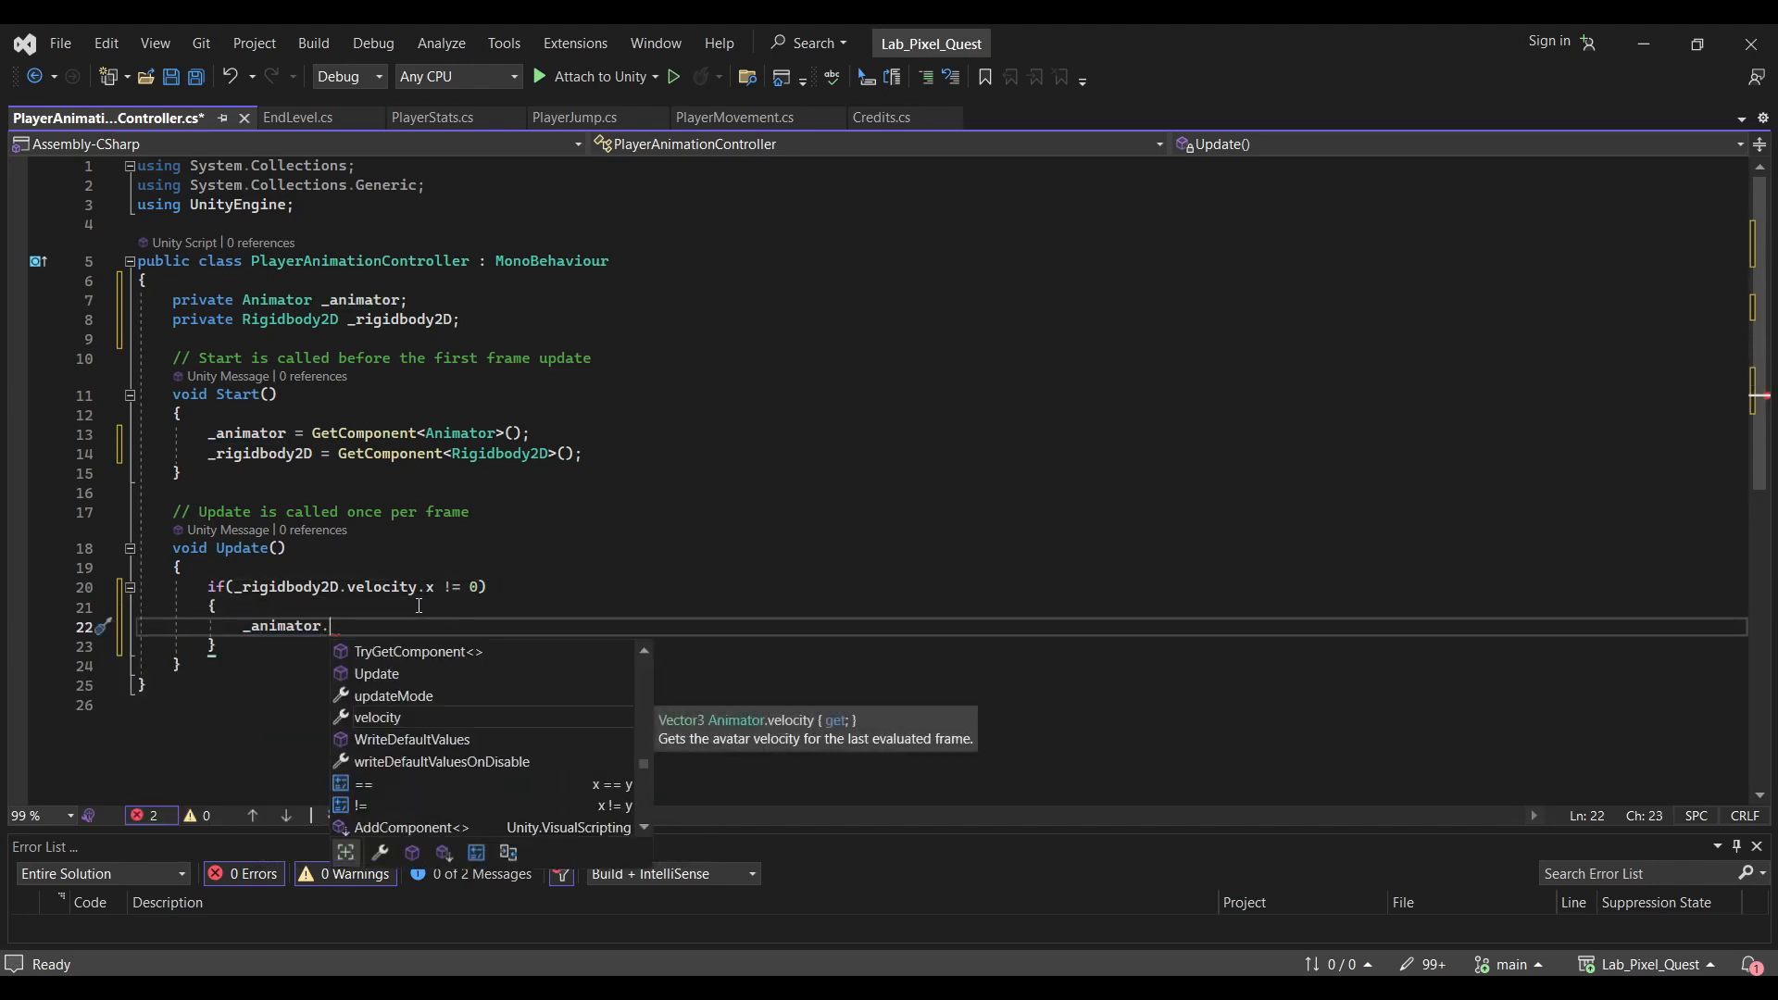
text(Set)
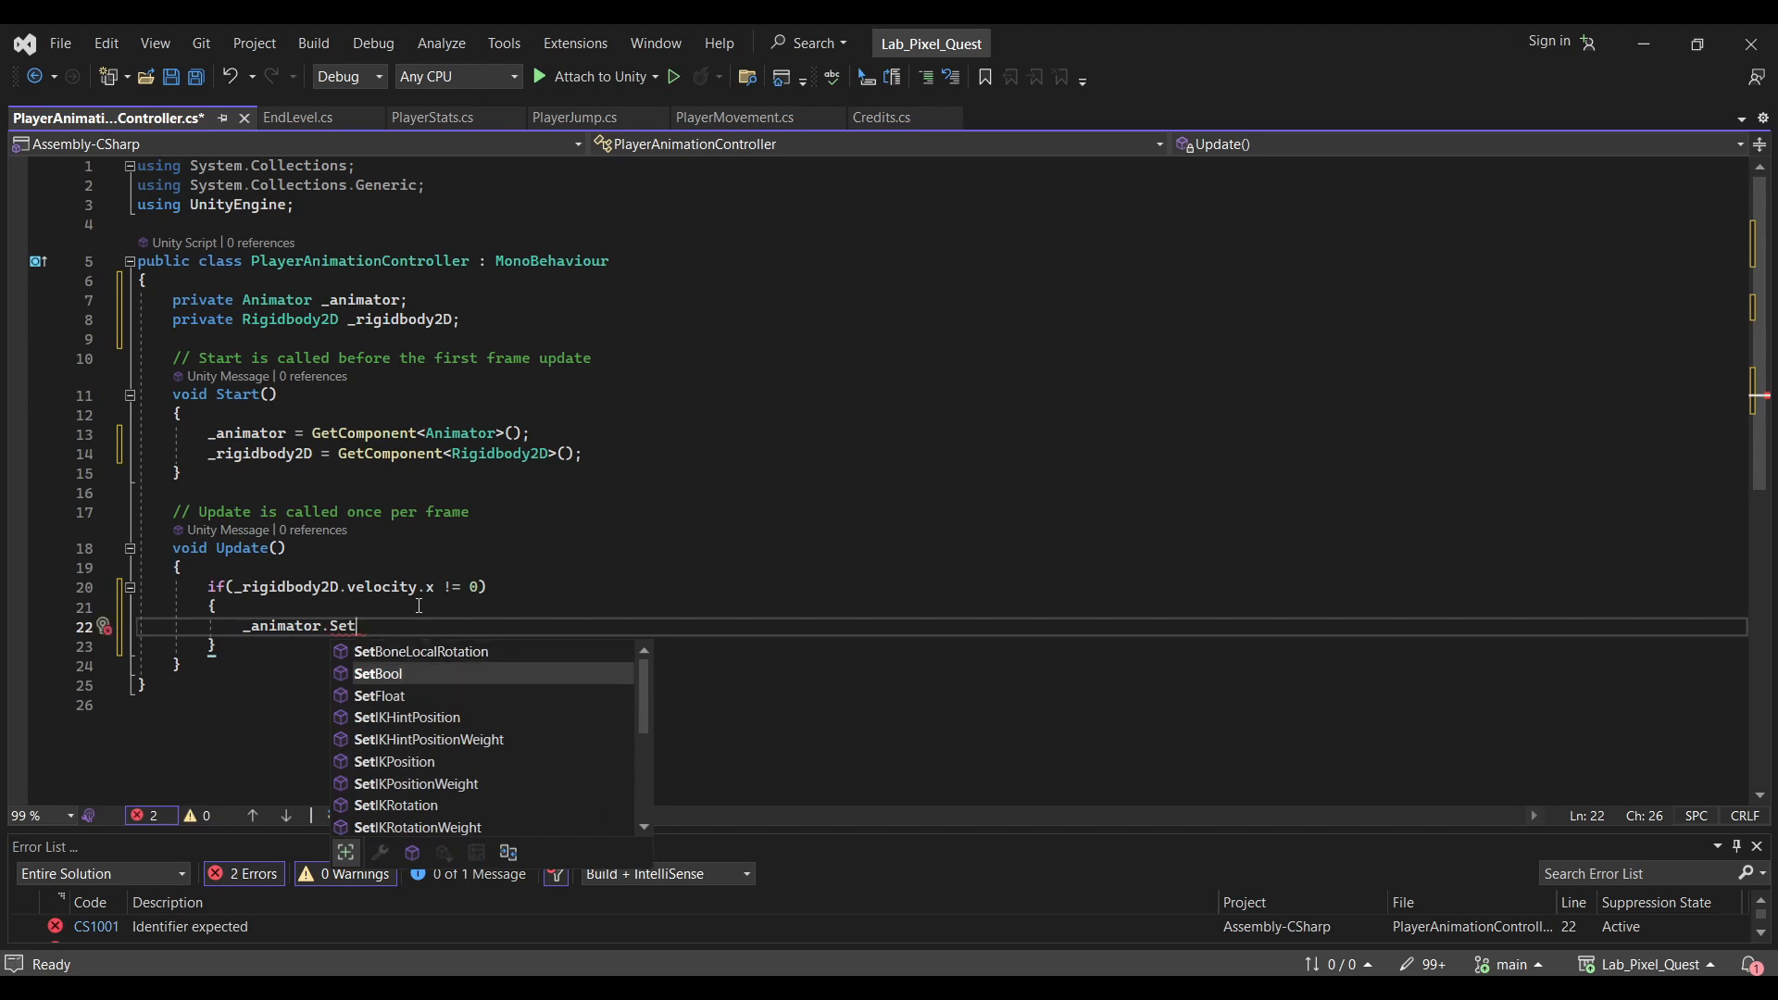
text(Bool(")
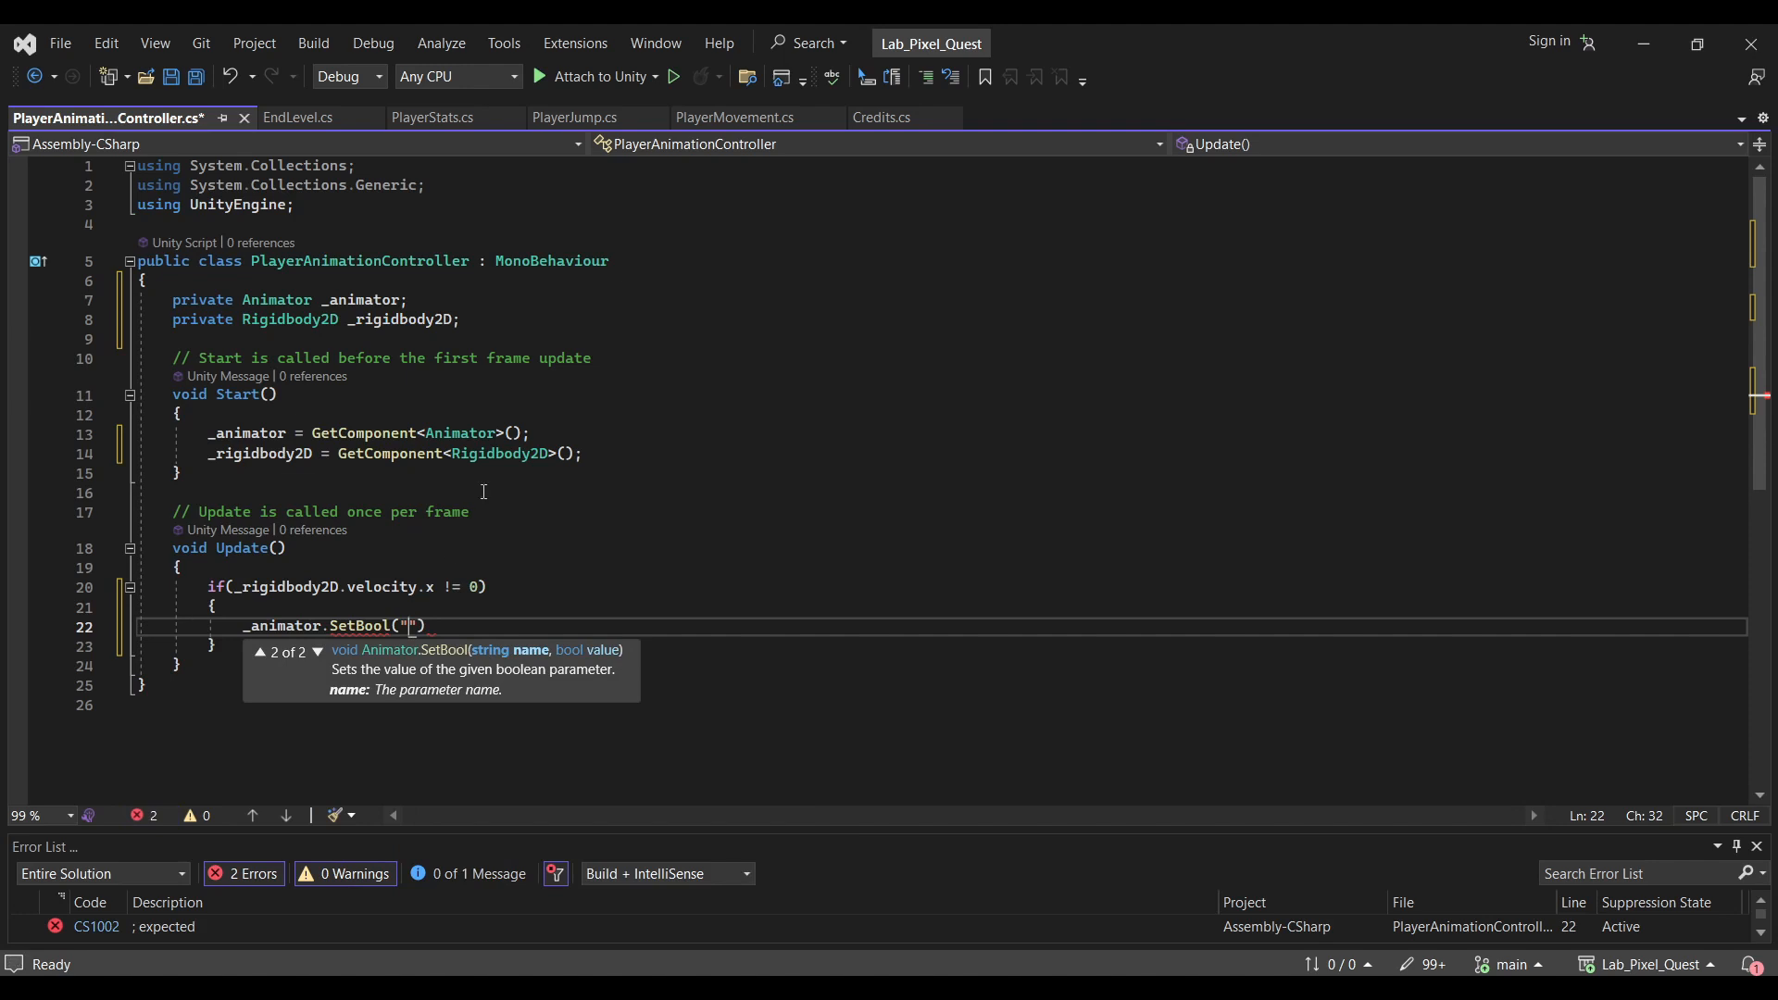
Declare a private const string named _isWalking with the value "isWalking" below the _rigidbody2D field
click(525, 334)
key(Return)
key(Return)
key(Up)
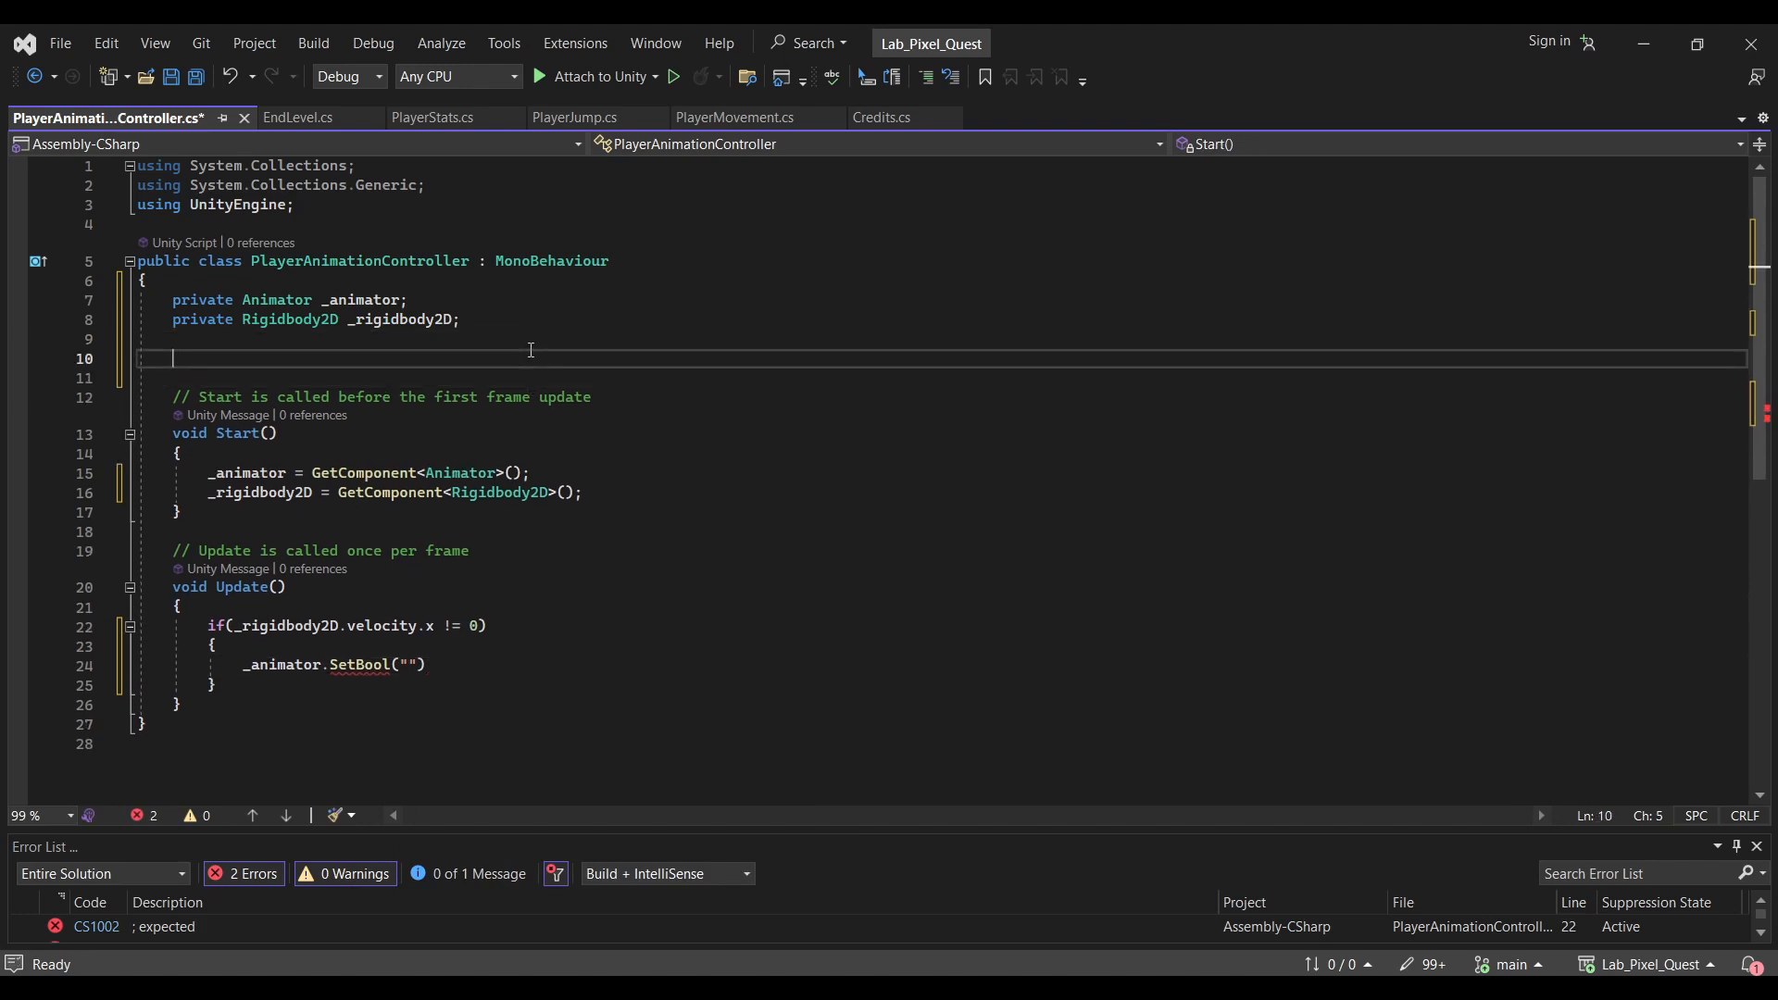
key(Up)
text(private)
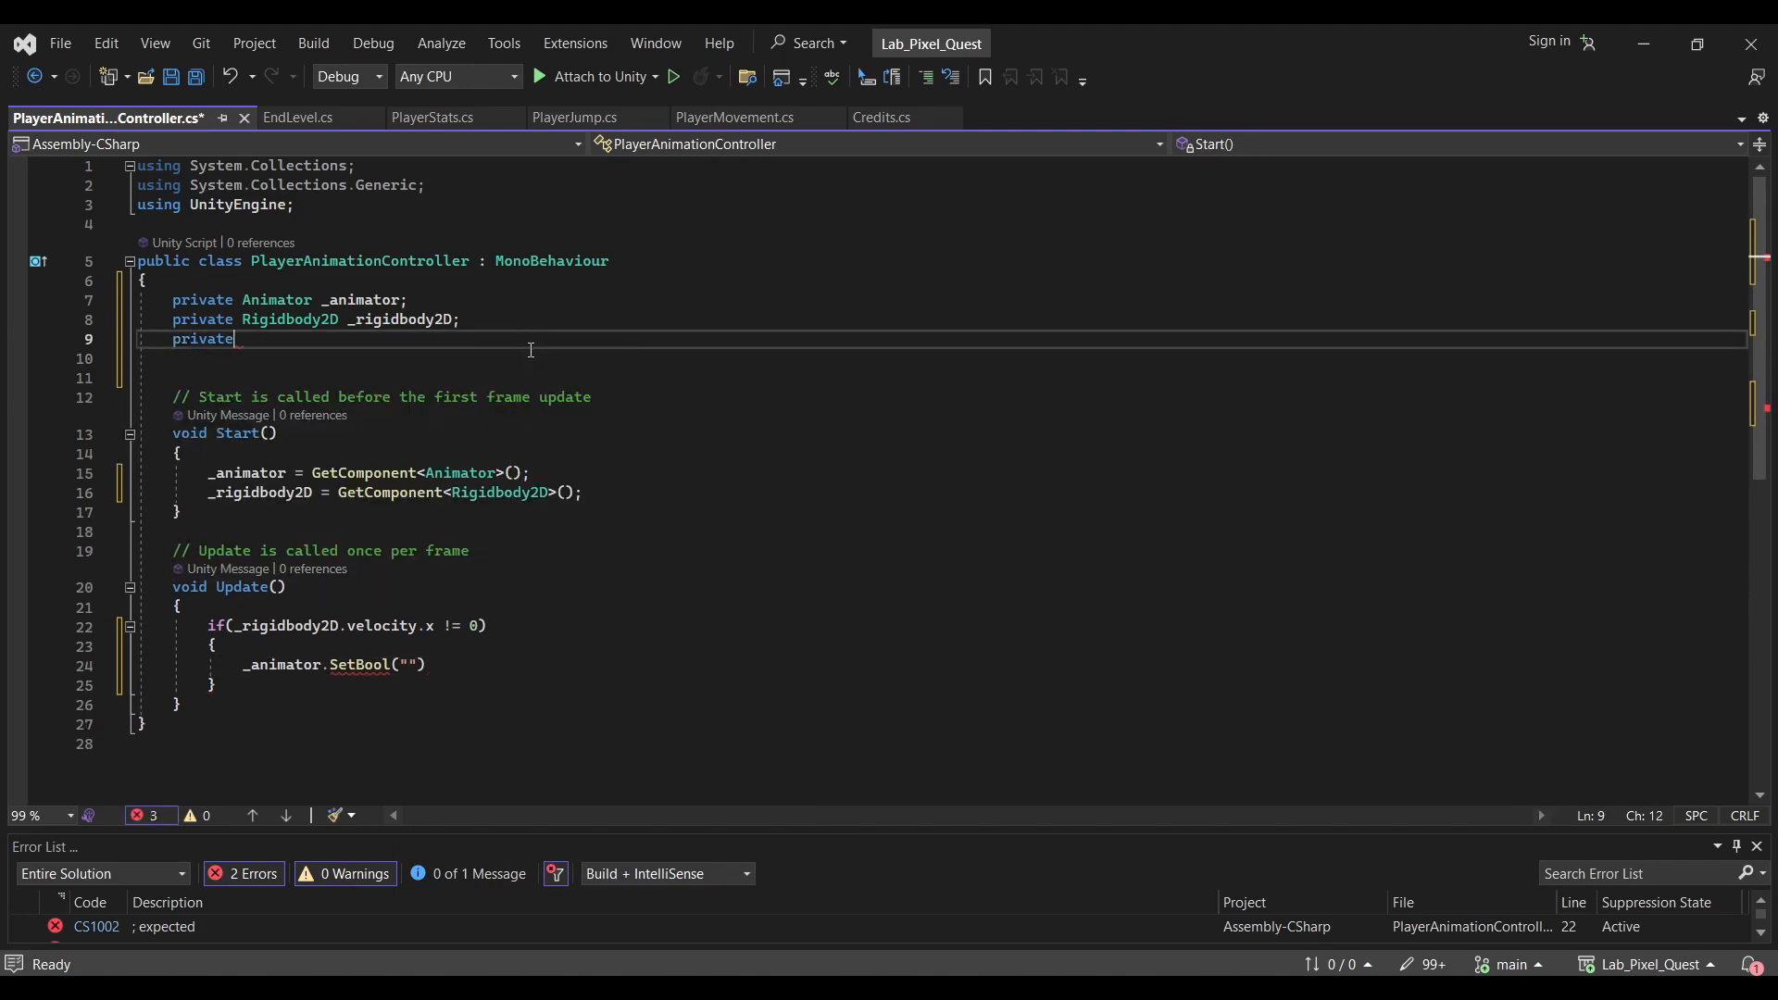
text( const string)
key(ctrl+Left)
text(cont)
key(Left)
key(Left)
text(s)
key(End)
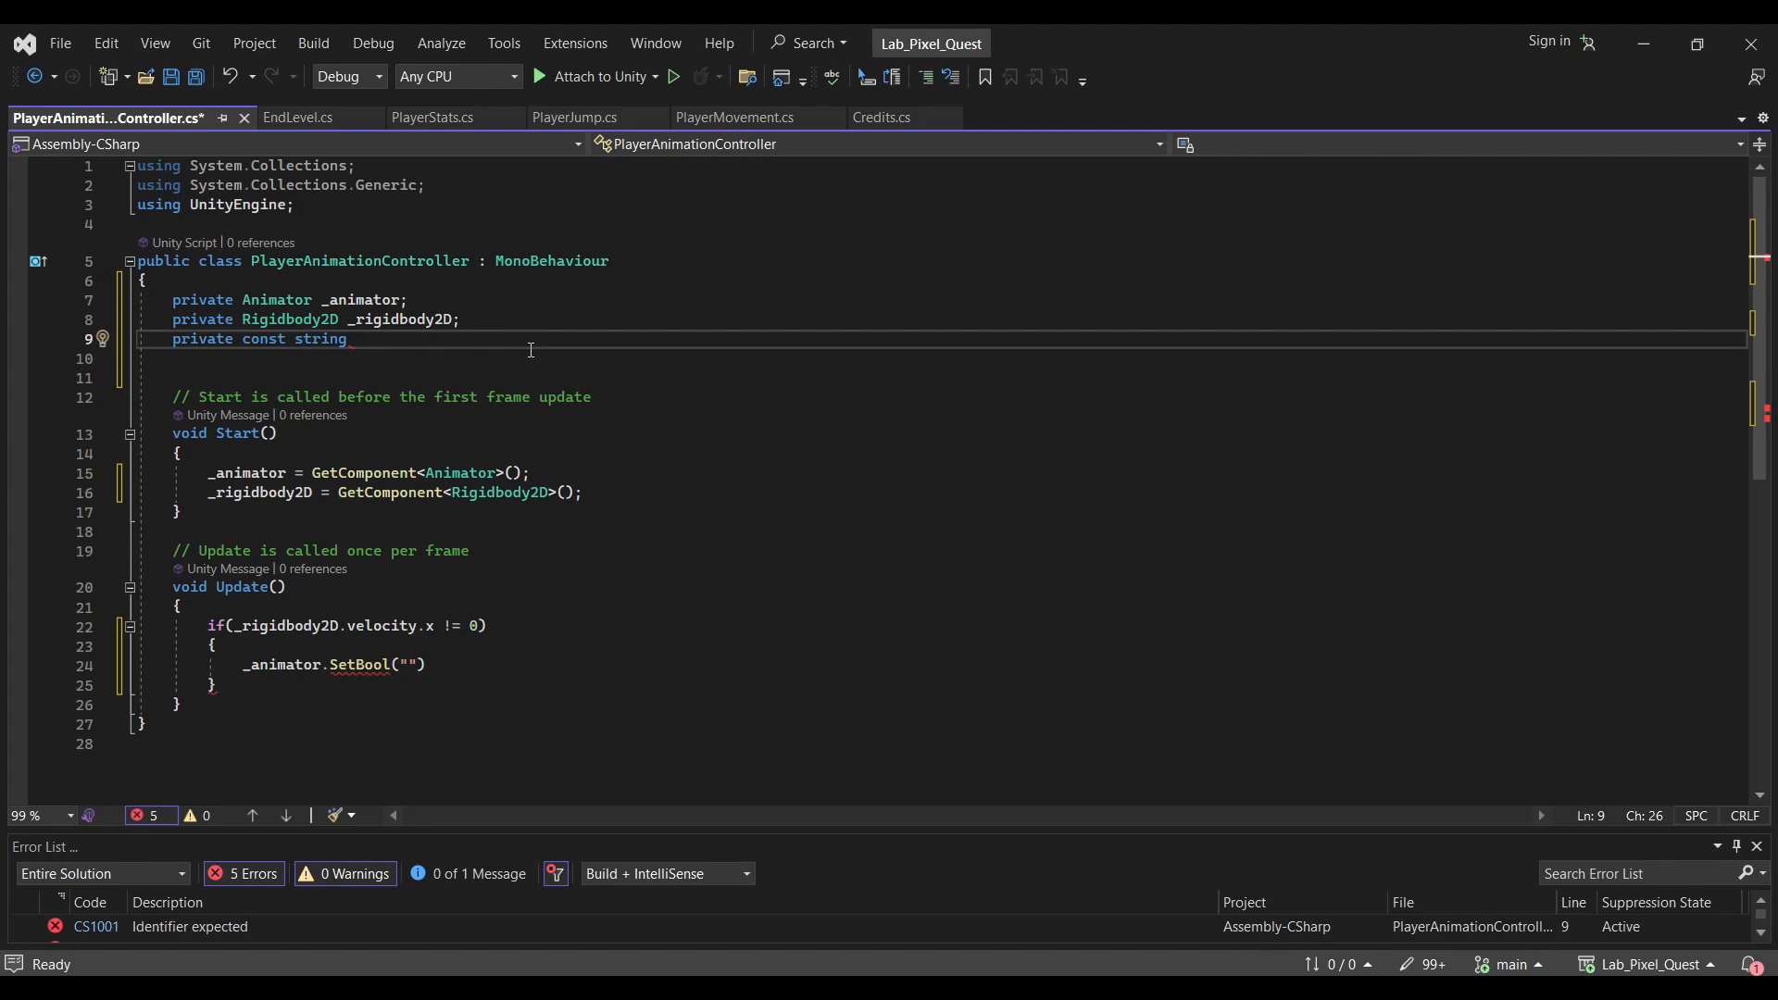
text(string _isWalking = ")
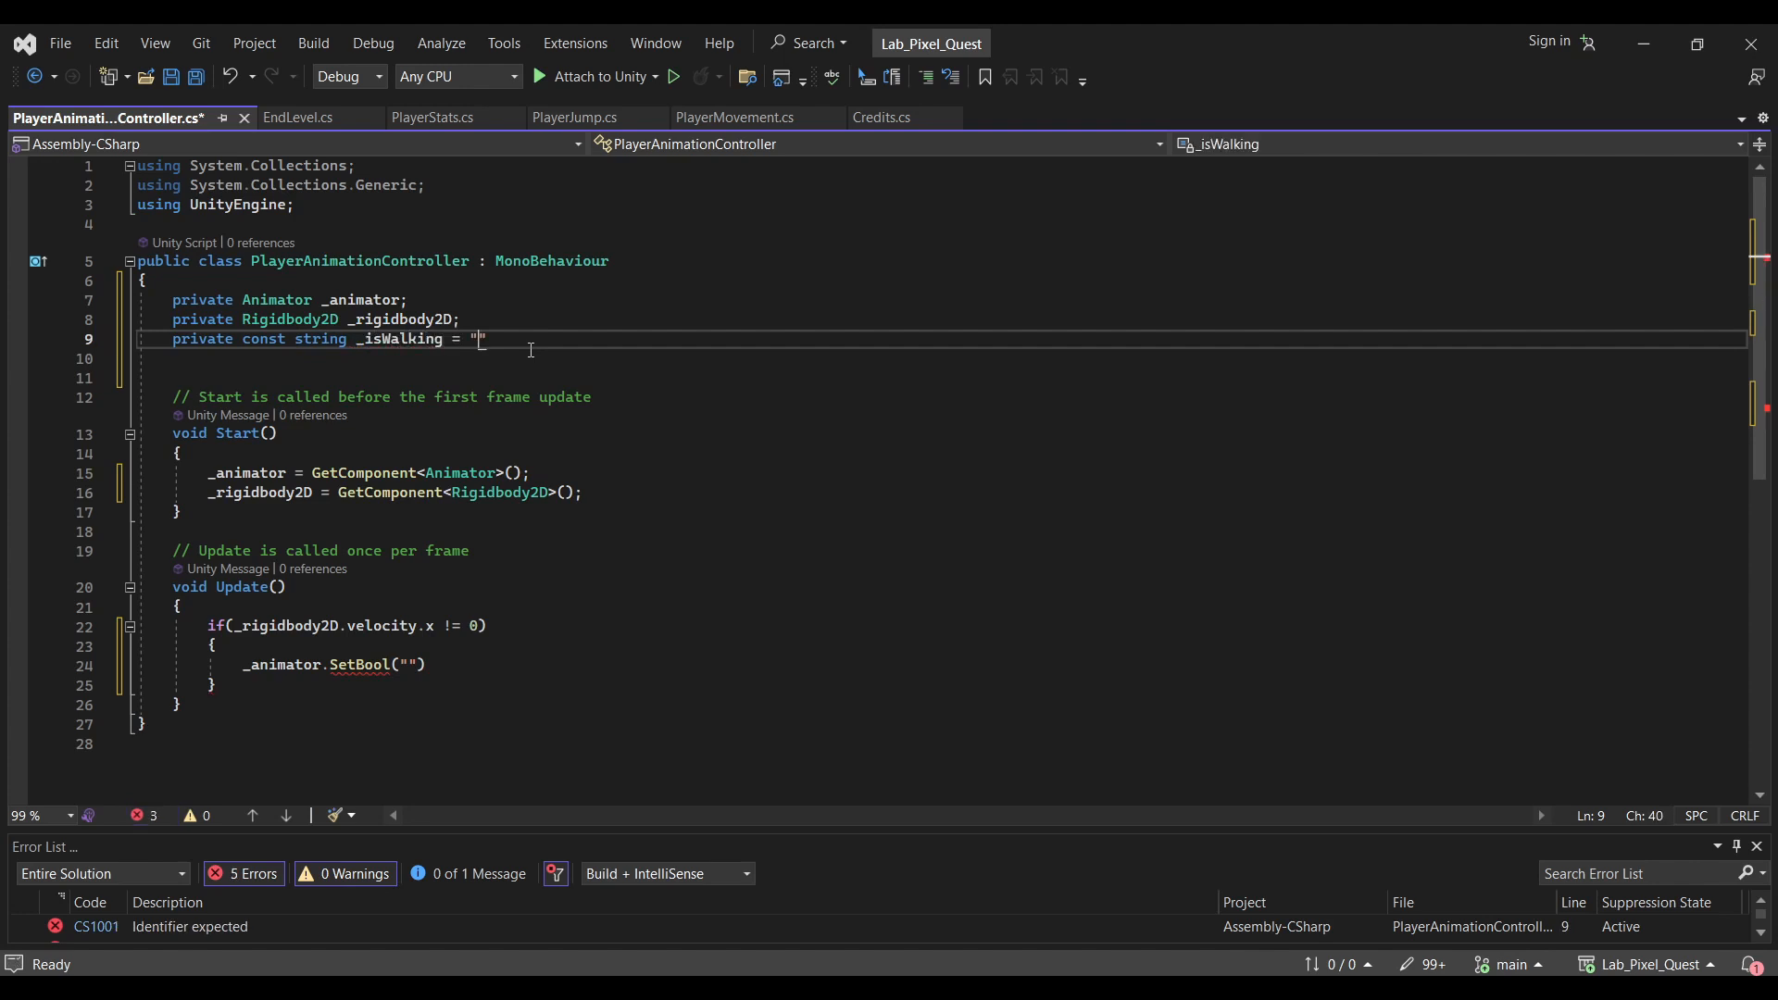
text(isWalking";)
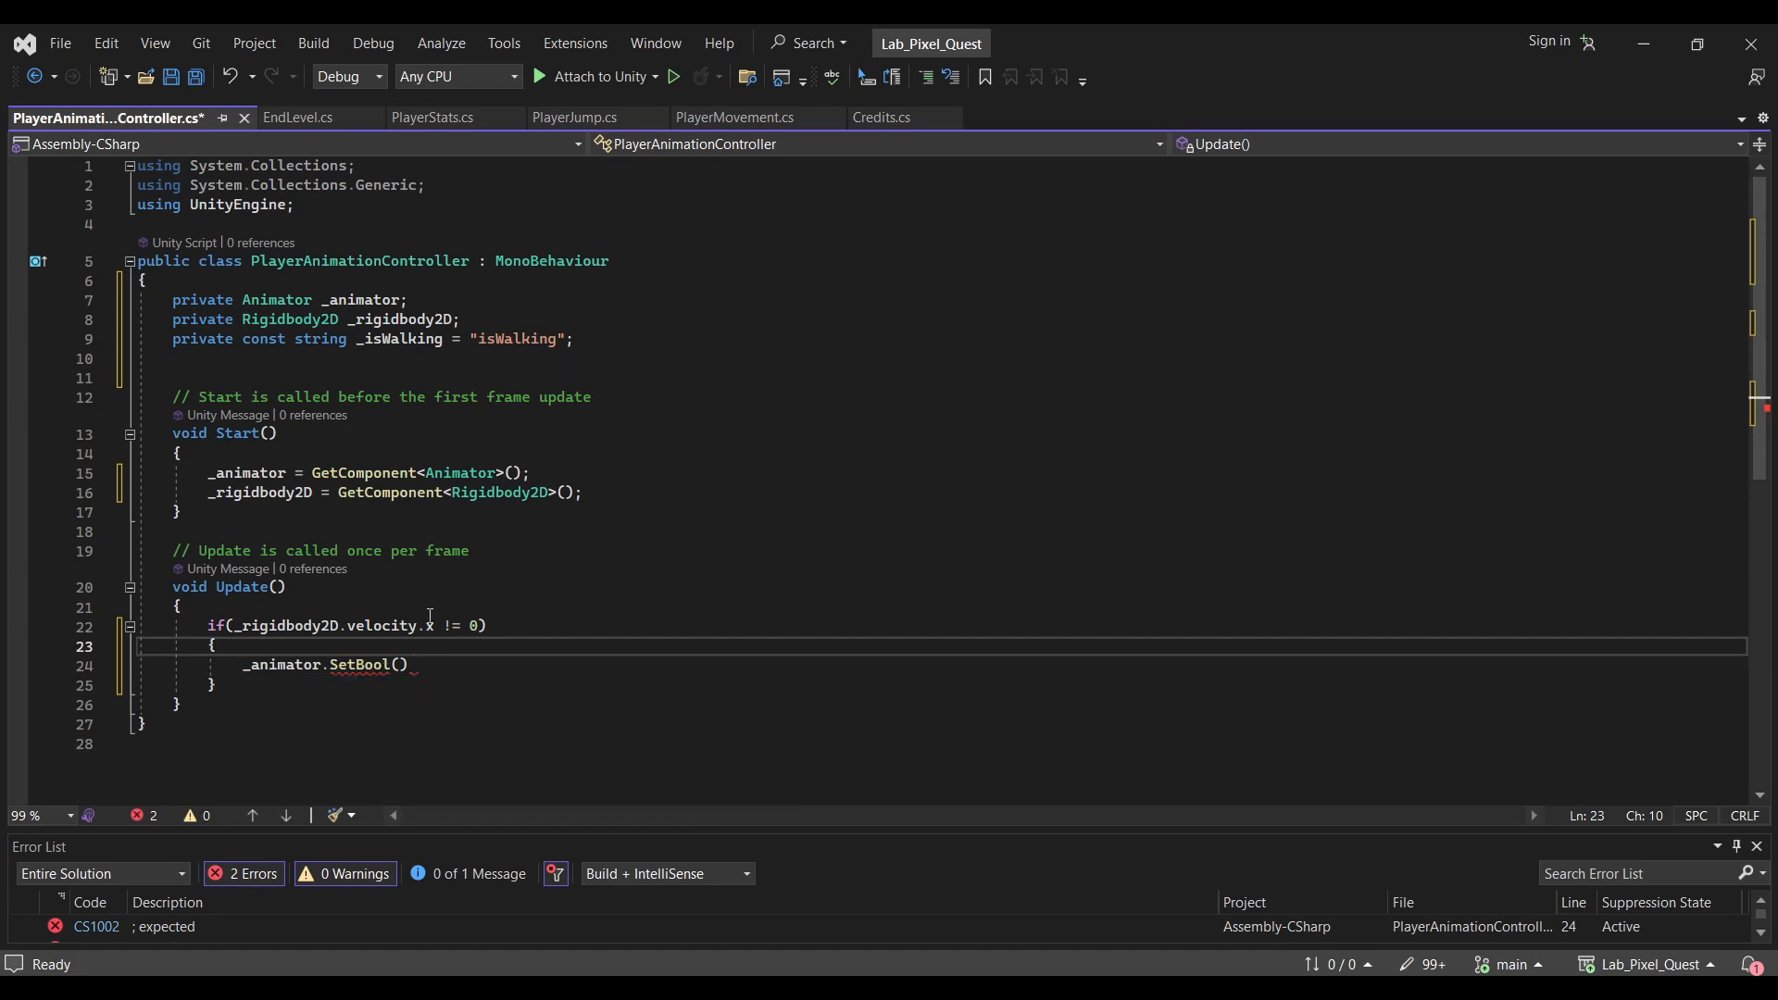
Complete the SetBool call in the if block with the arguments _isWalking and true, ending the statement
click(399, 665)
text(_isWalking, )
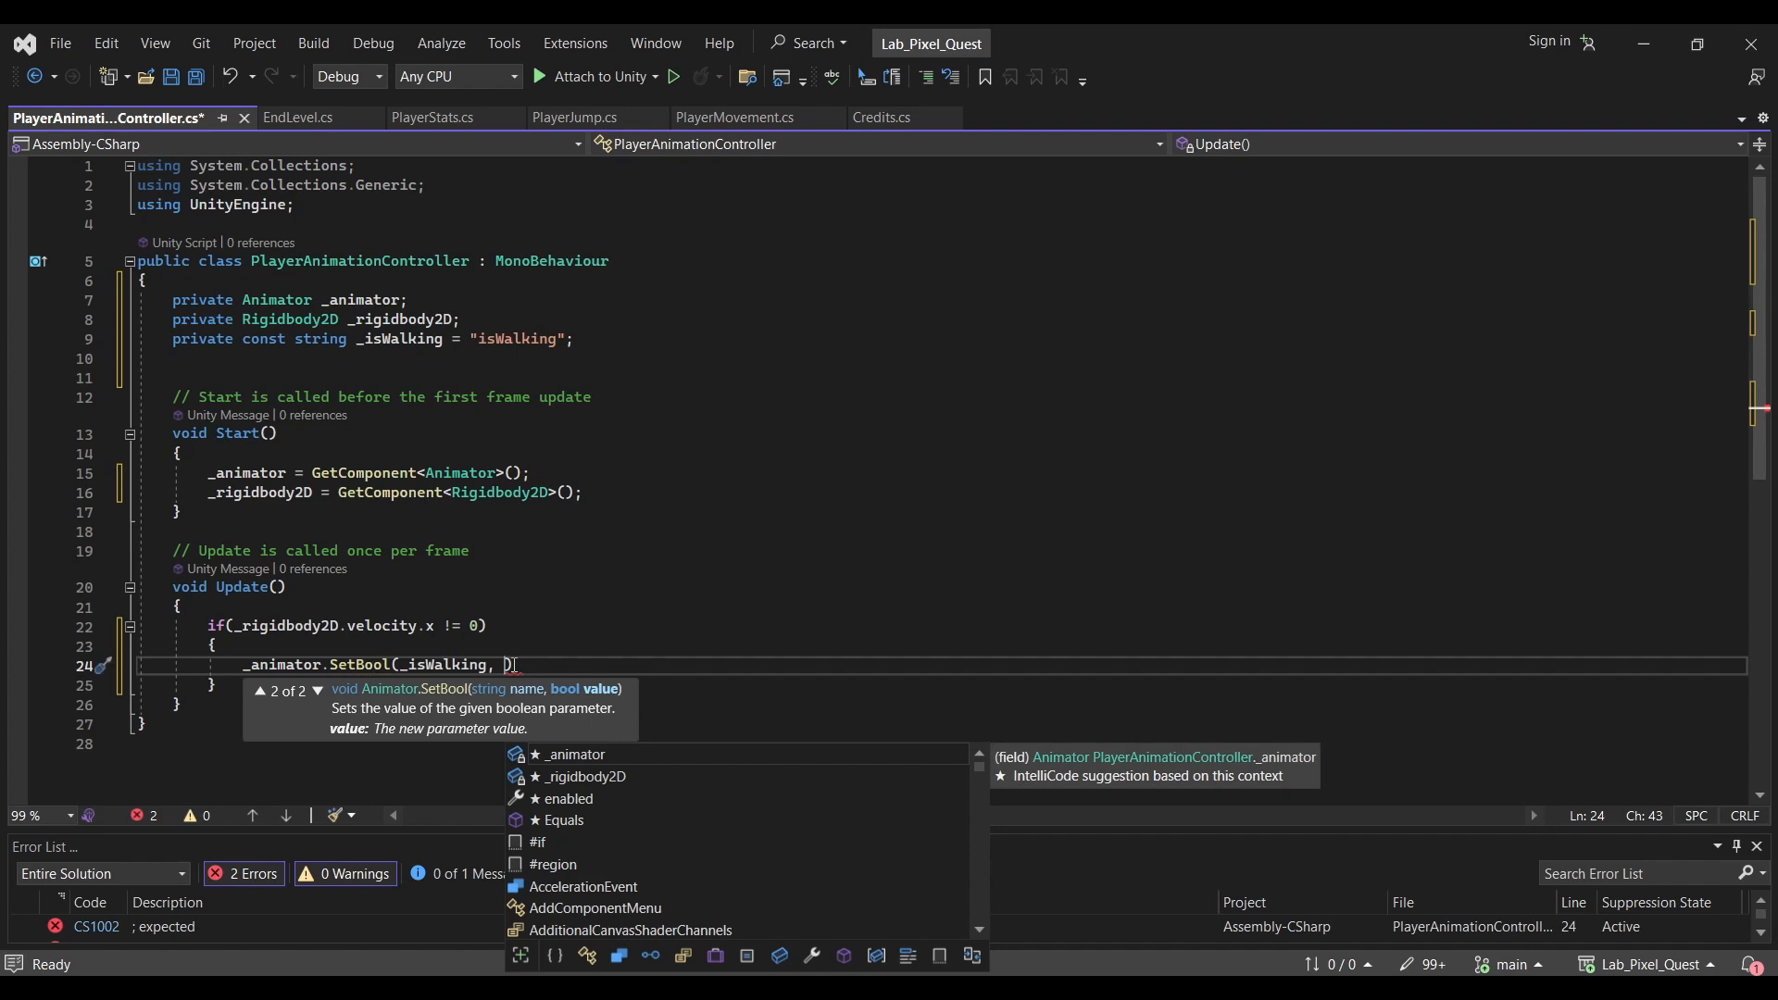
text(true))
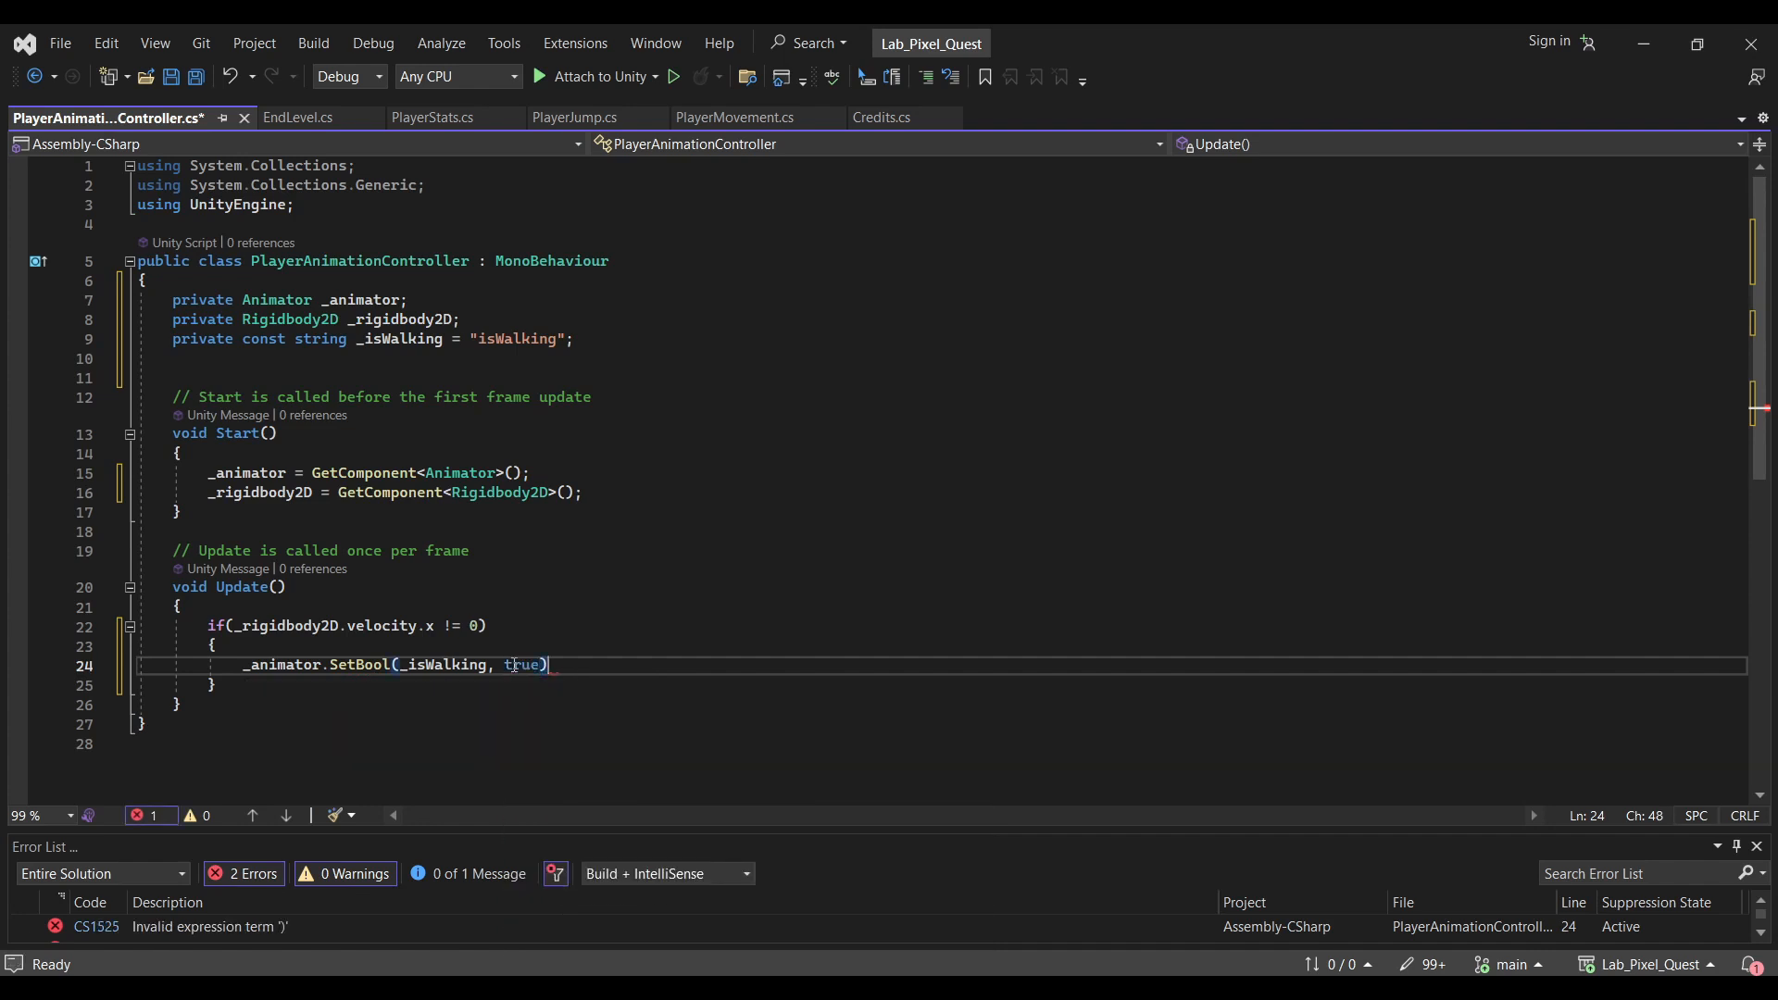
text(;)
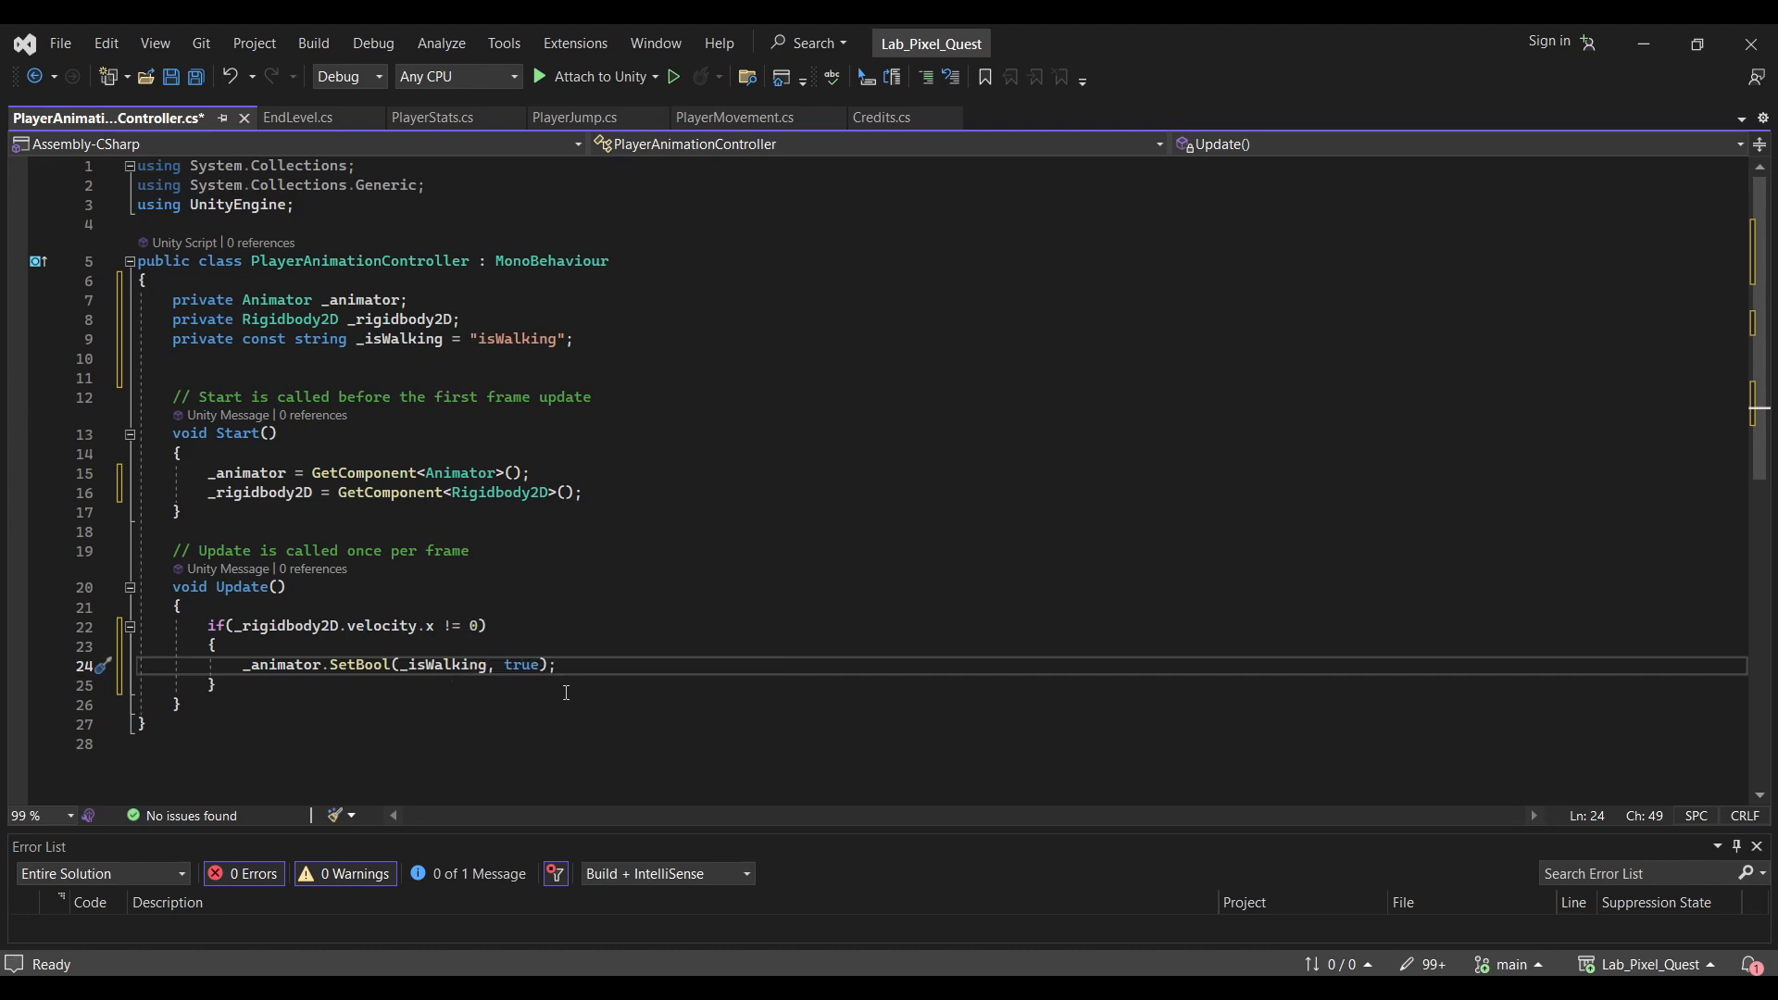
Add an empty else block after the velocity if block in Update
click(602, 705)
key(Return)
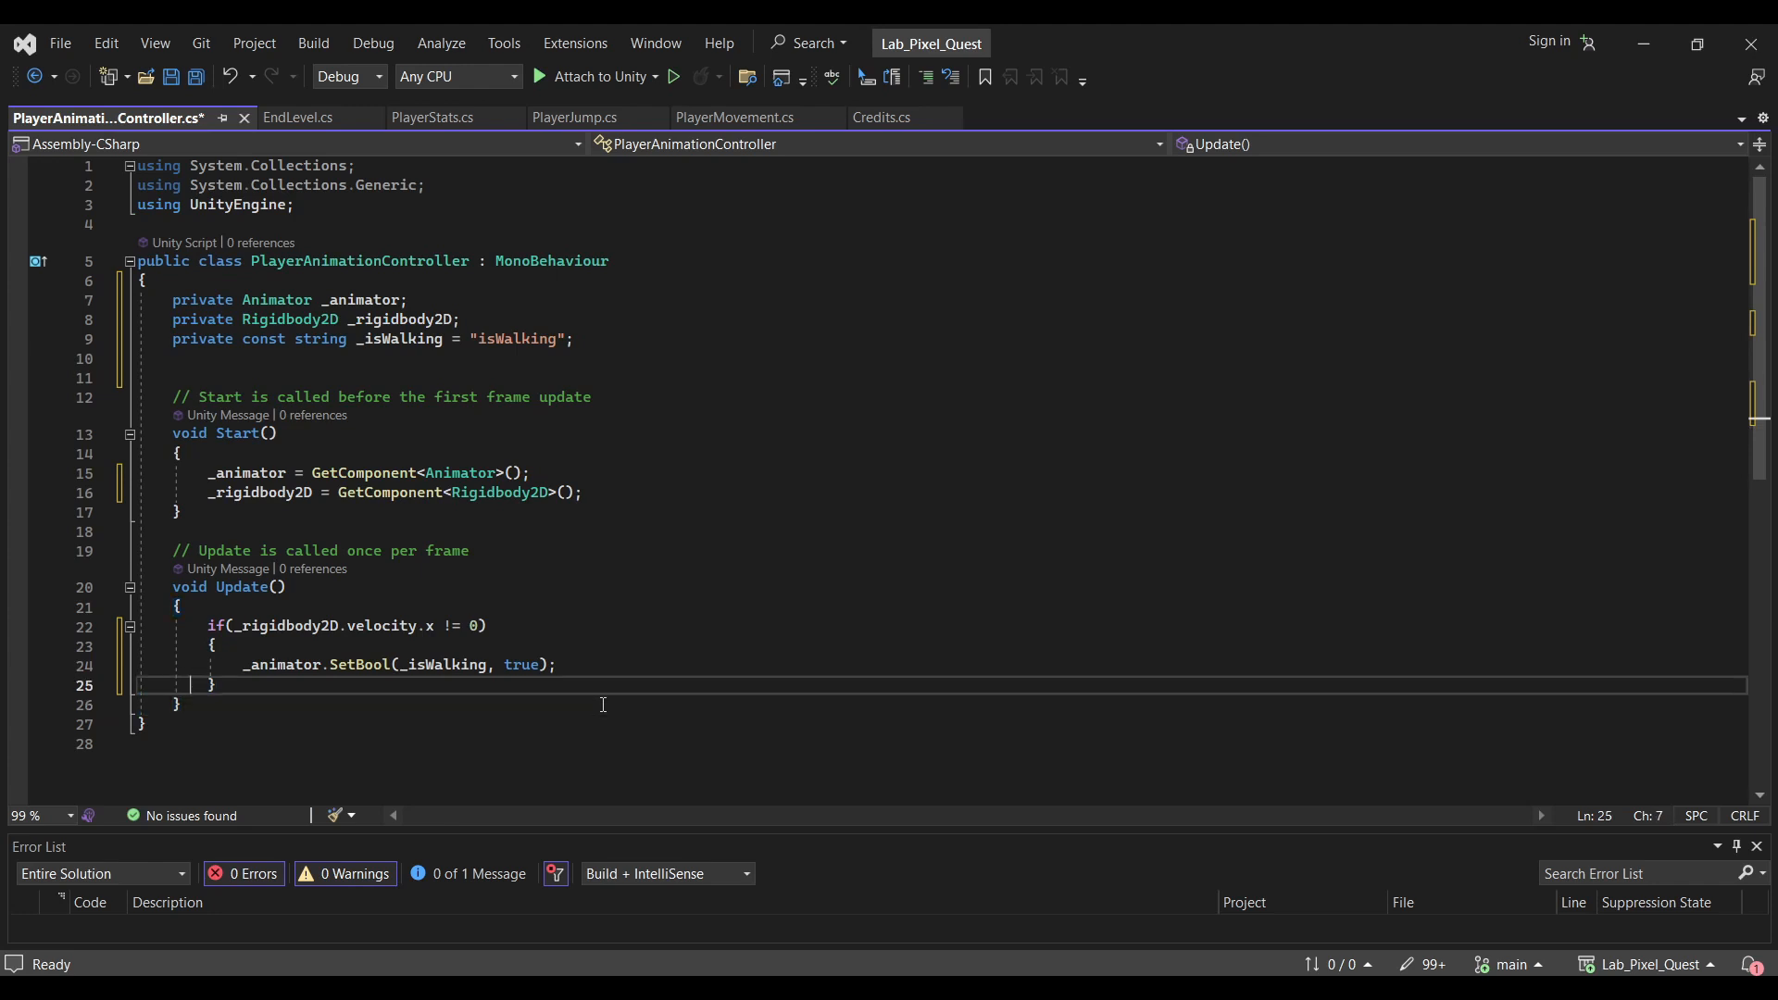
text(else;)
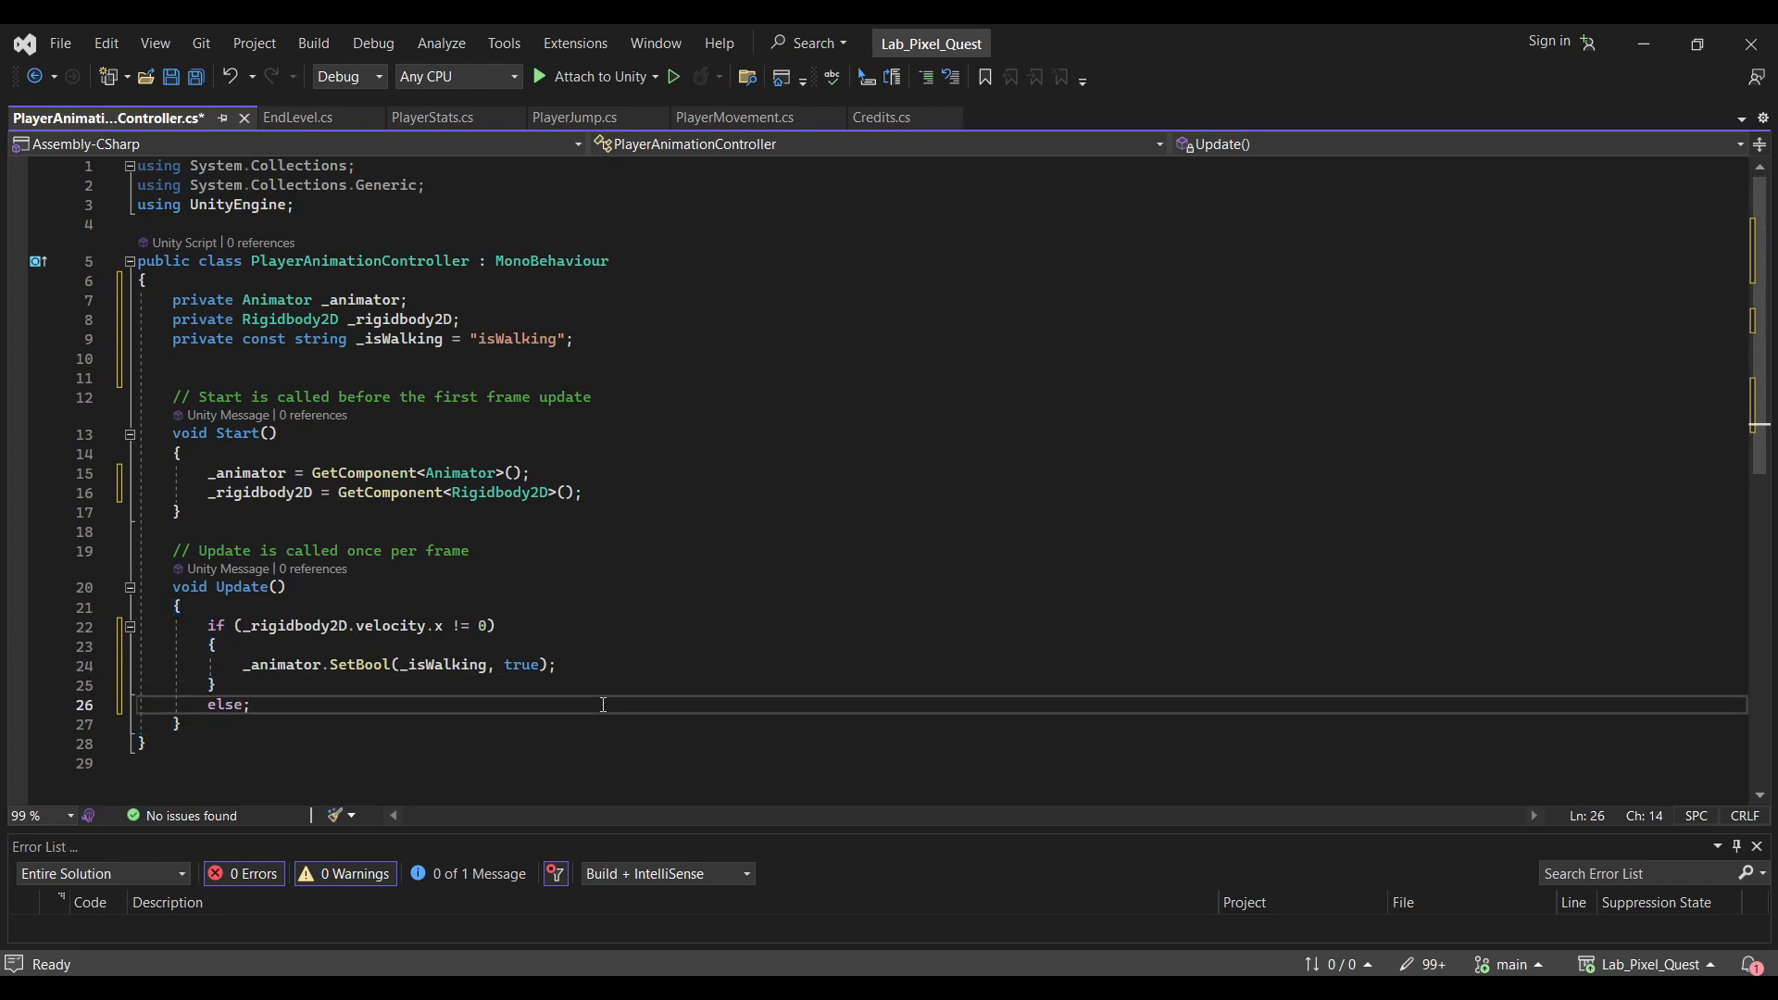
key(BackSpace)
key(Return)
text({)
key(Return)
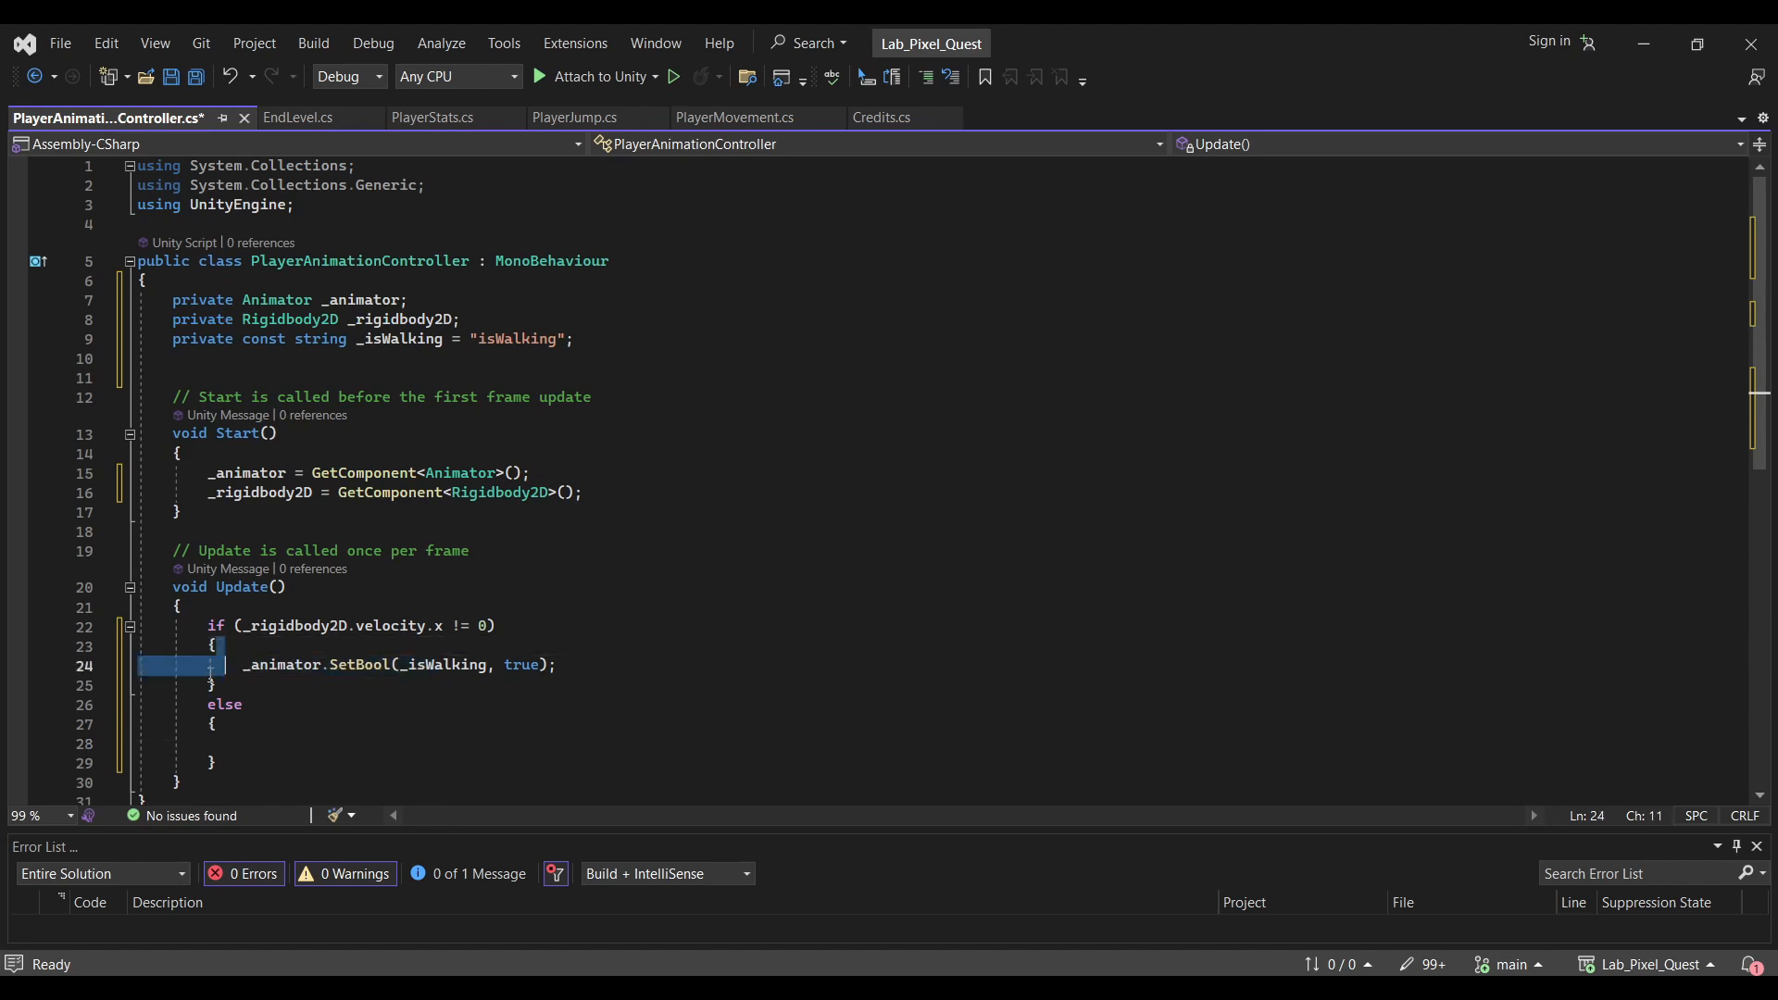
Copy the _animator.SetBool statement from the if block into the else block and change its second argument to false
drag(556, 665, 55, 668)
key(ctrl+c)
click(500, 744)
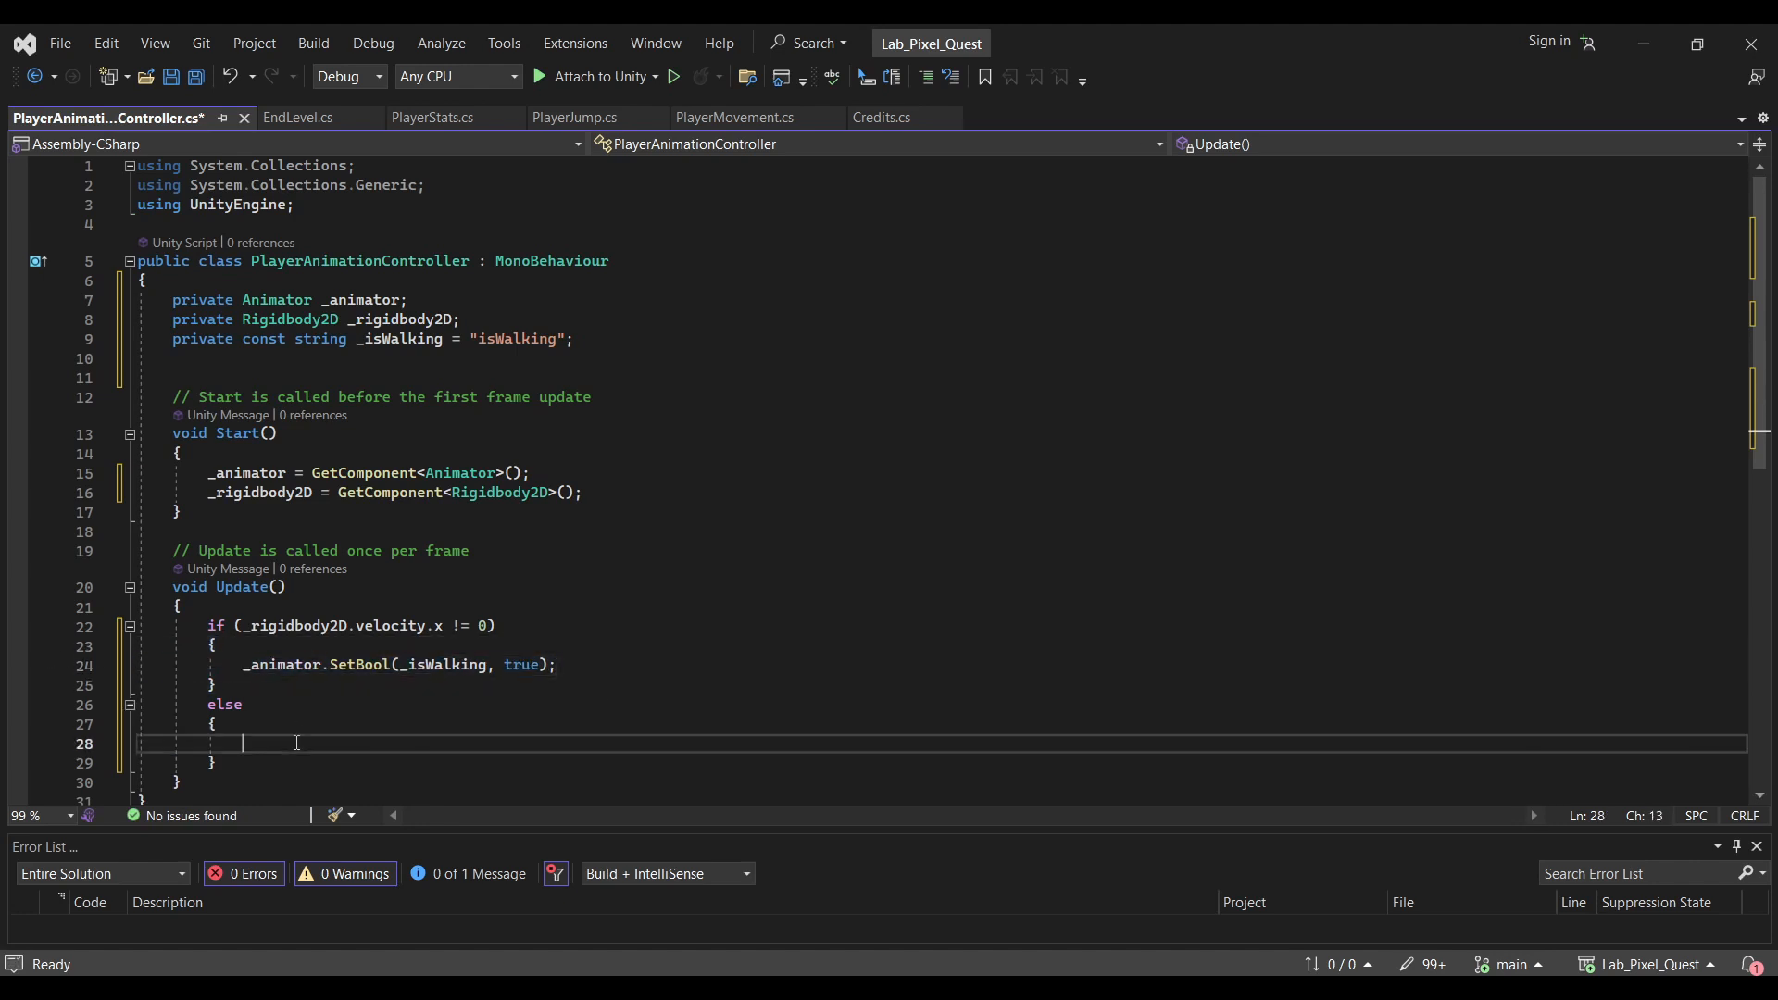
key(ctrl+v)
double_click(521, 743)
text(fals)
key(Tab)
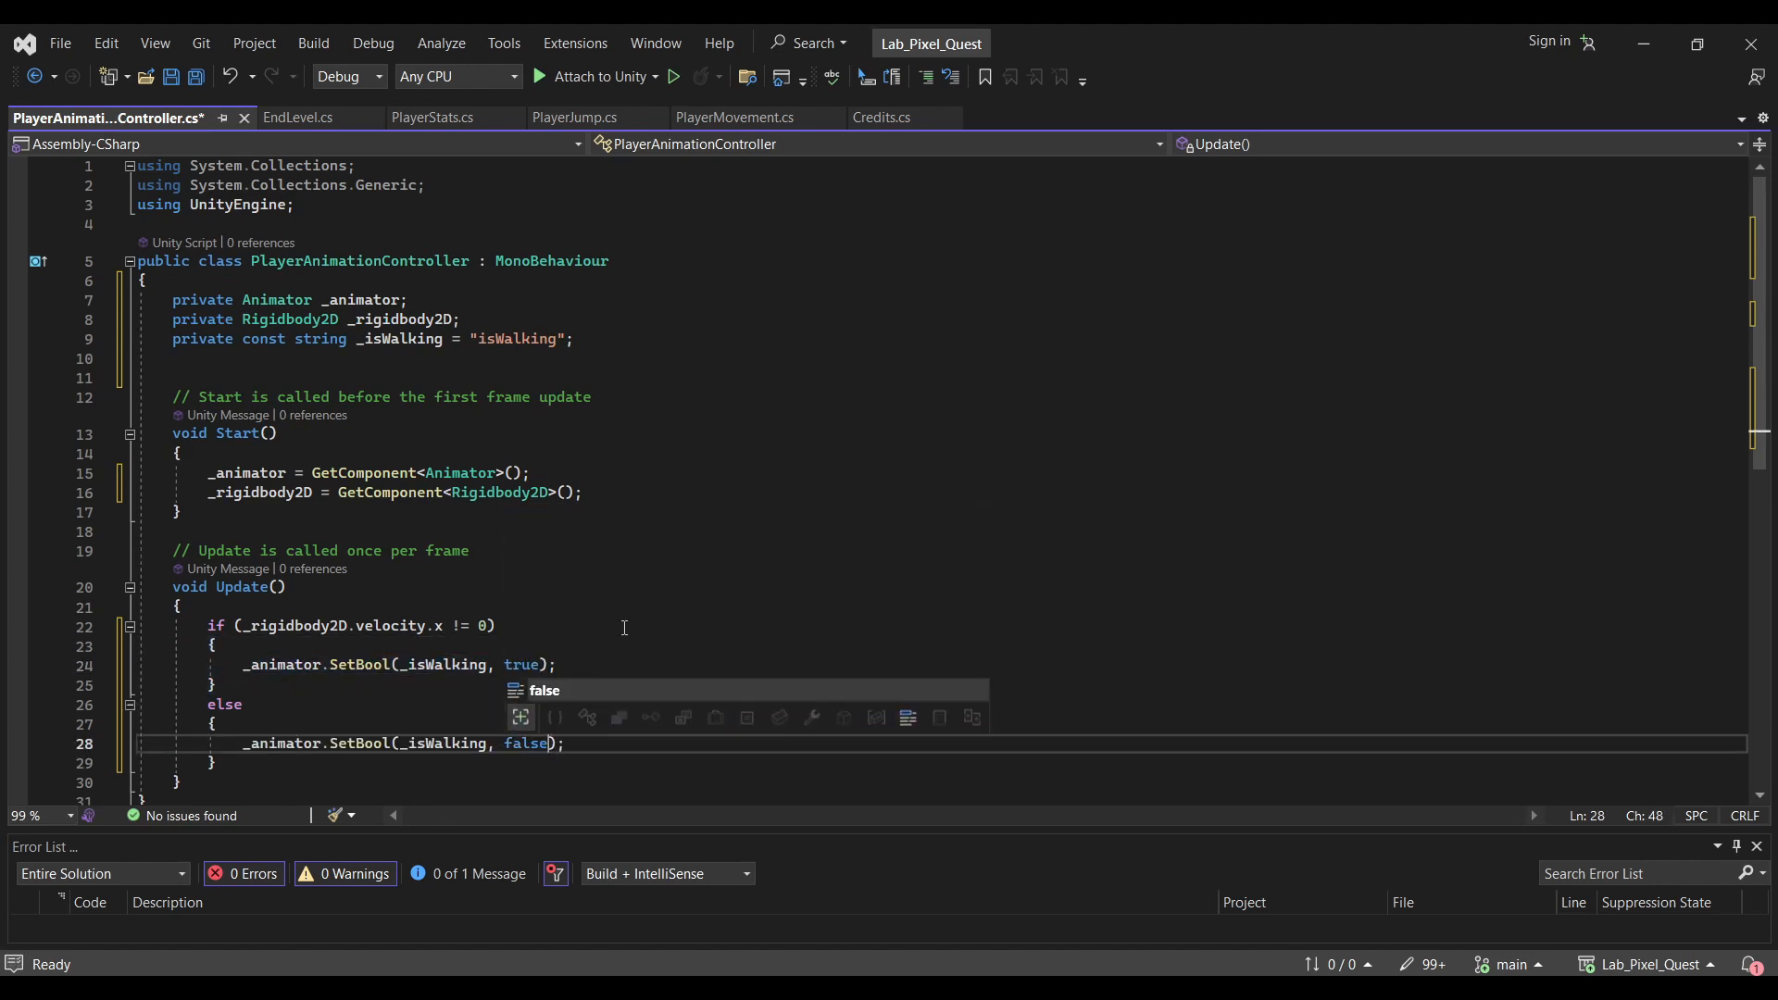
Save the PlayerAnimationController script
key(Up)
key(Up)
key(Up)
key(Up)
key(Up)
key(Up)
key(Up)
key(Up)
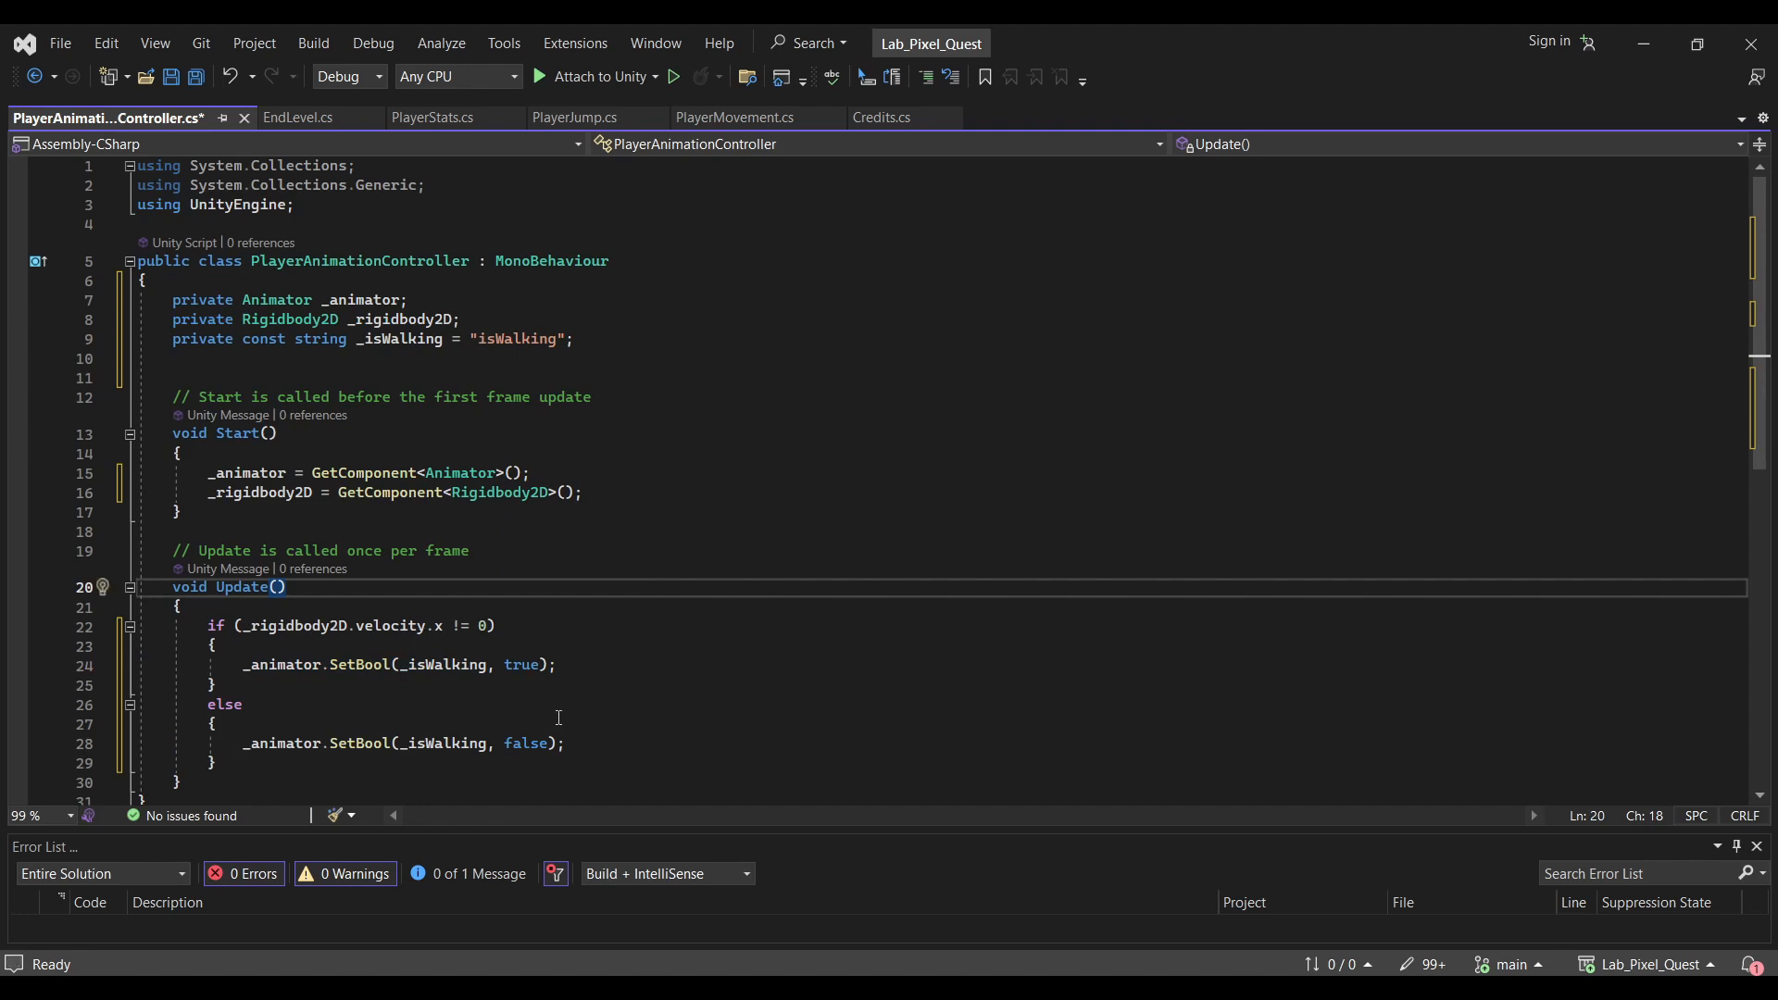
click(174, 78)
Switch to Unity and attach the PlayerAnimationController script to the Player object, above the Player Stats component
key(alt+Tab)
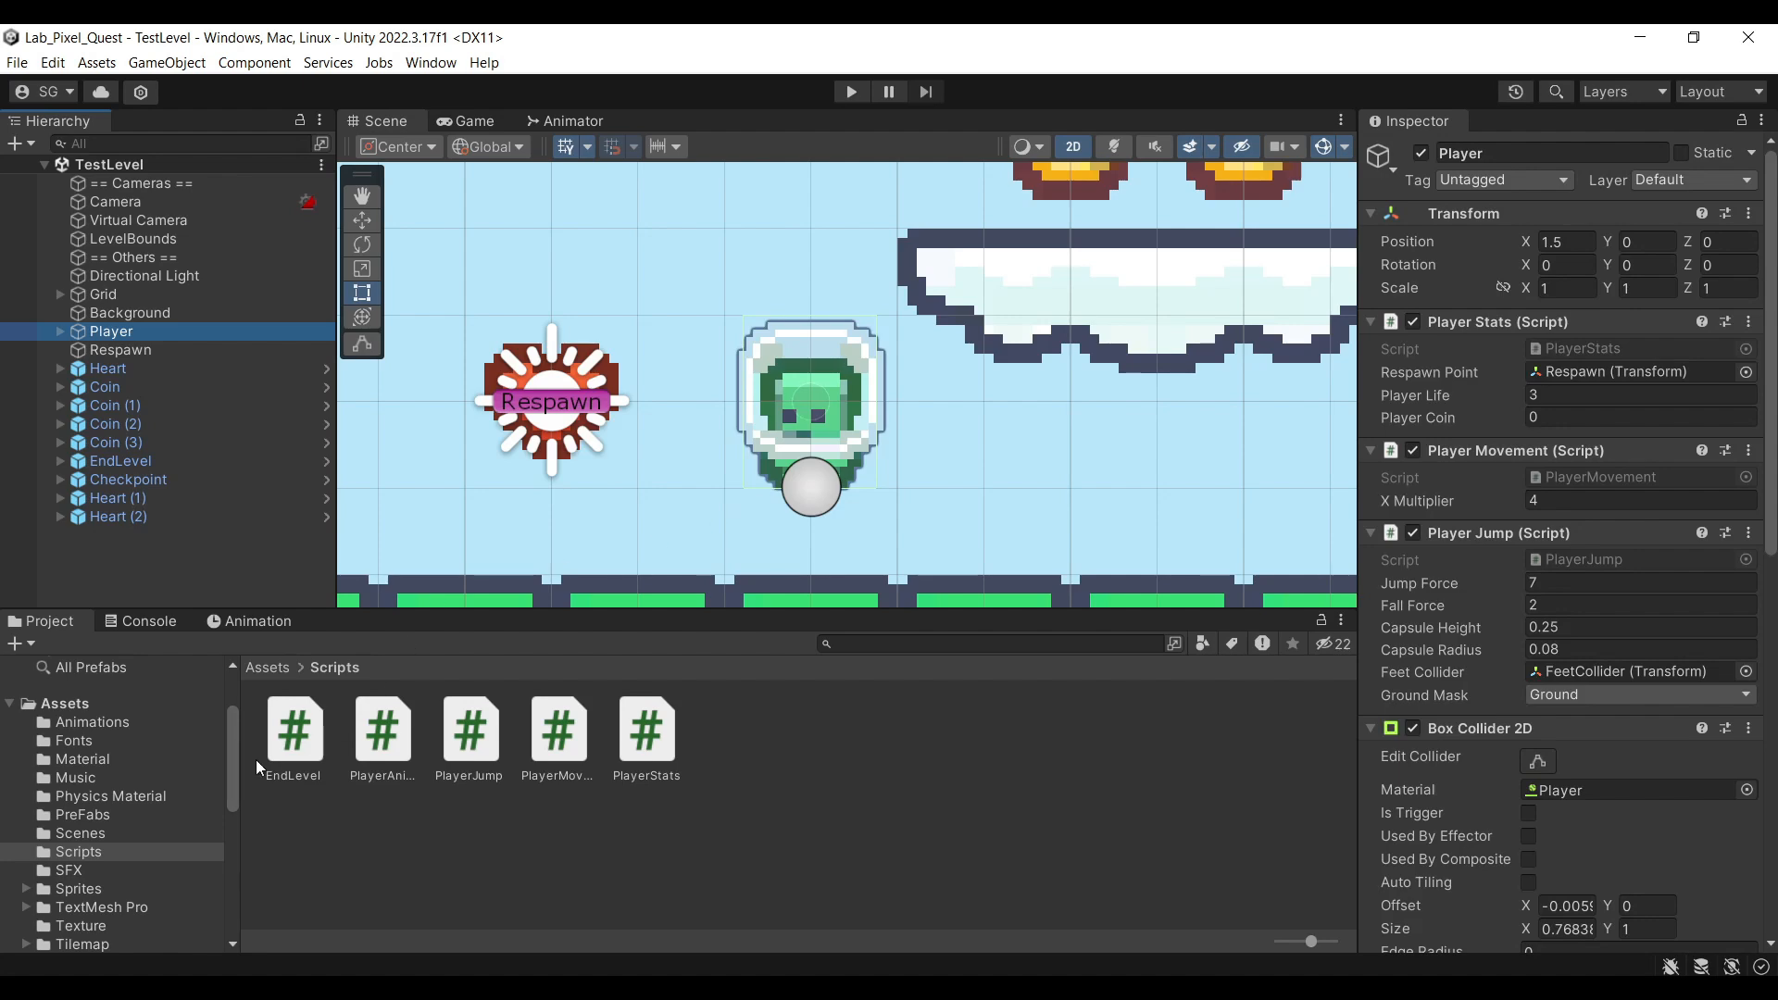
click(384, 750)
drag(382, 744, 1598, 287)
Run the level and move the Player both ways and jump repeatedly to check its idle and walk animations
click(851, 92)
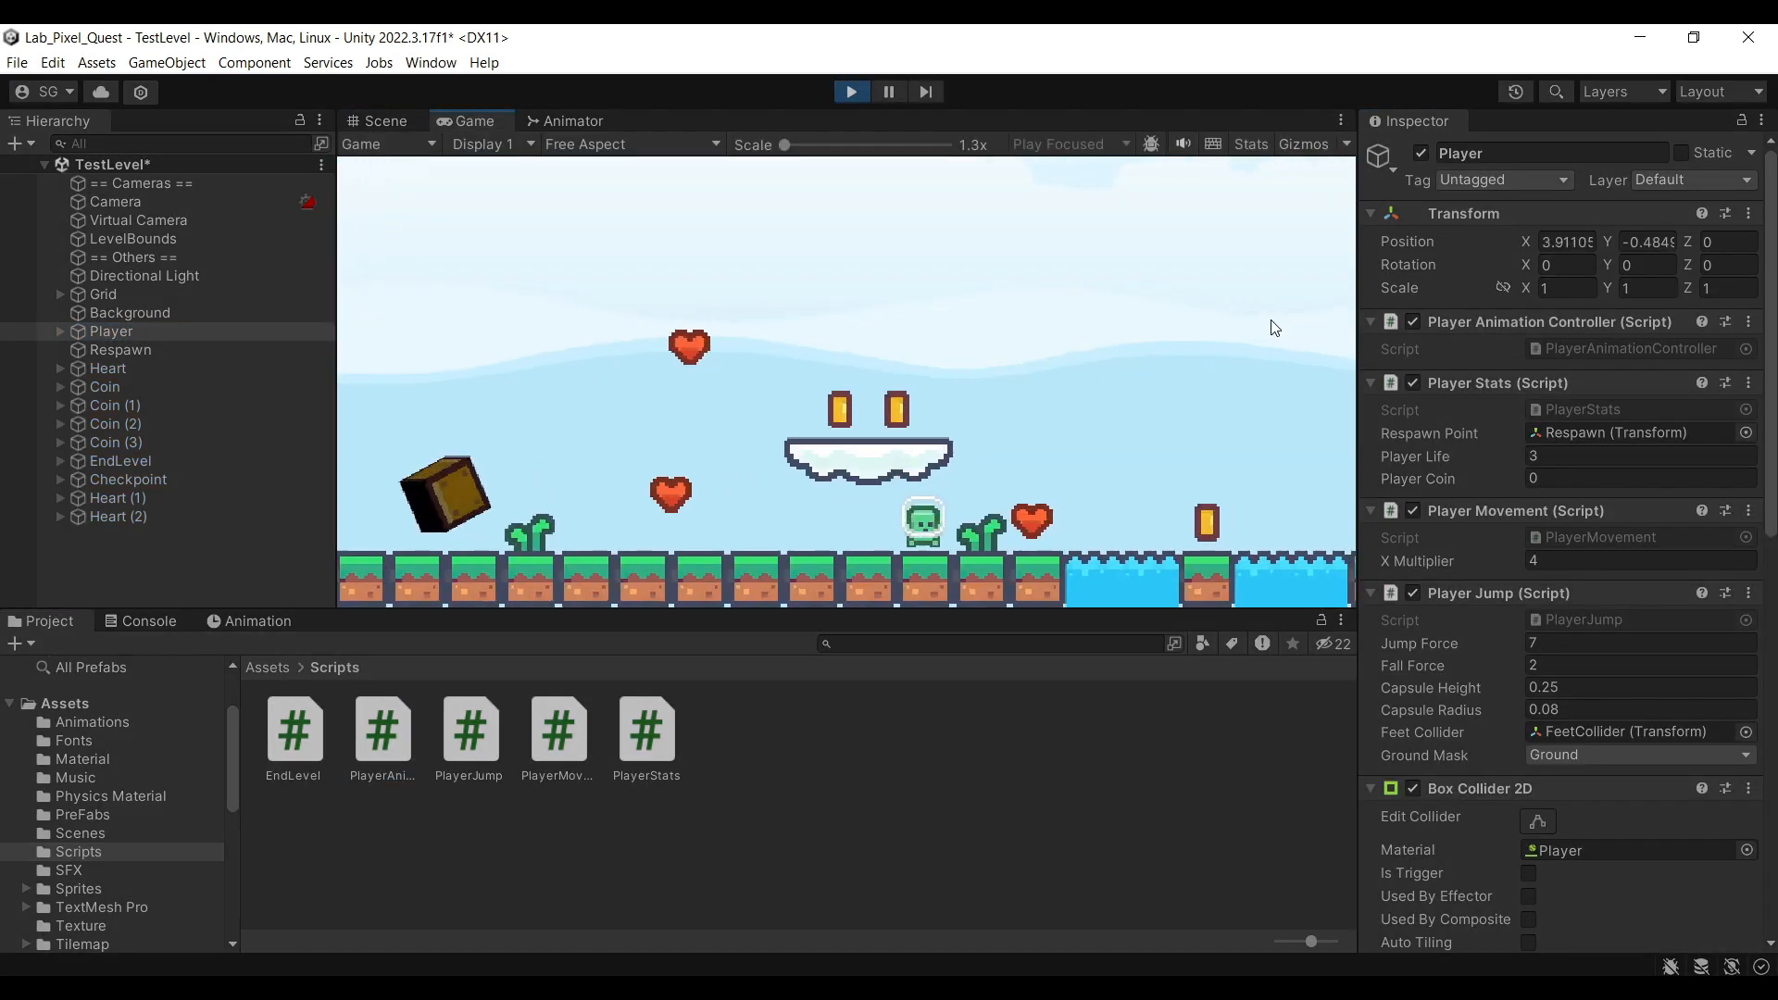
key(d)
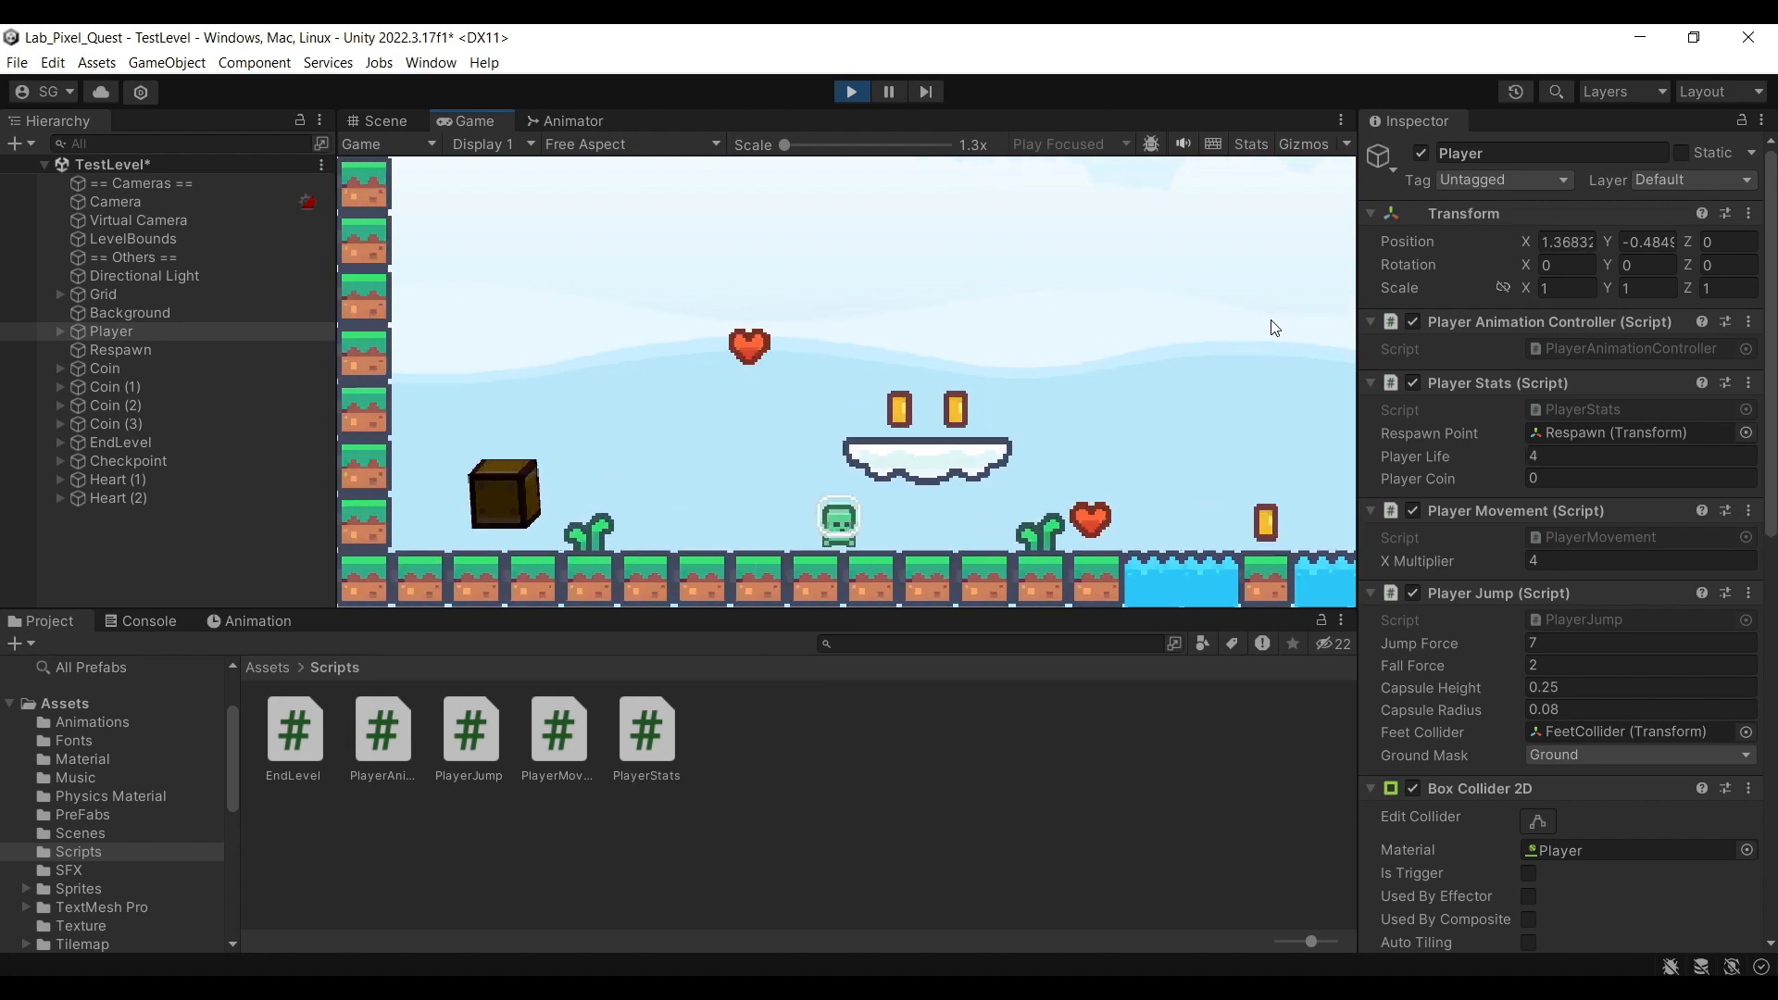
key(a)
key(space)
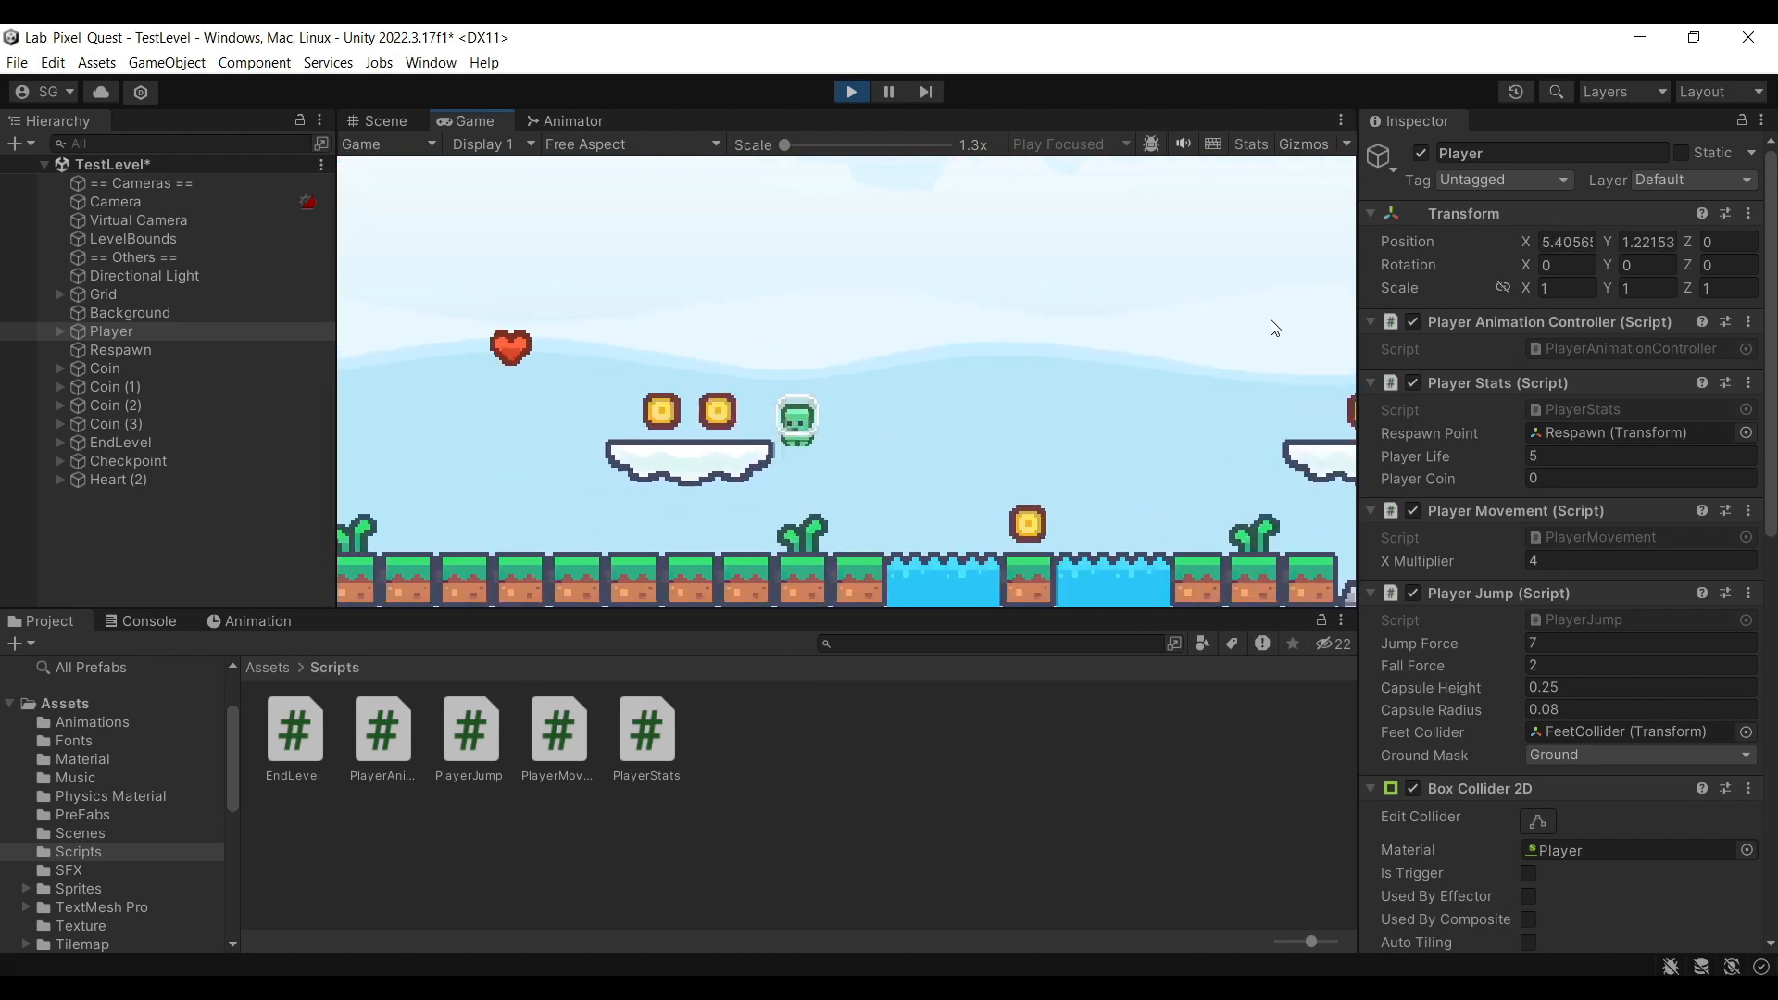
key(space)
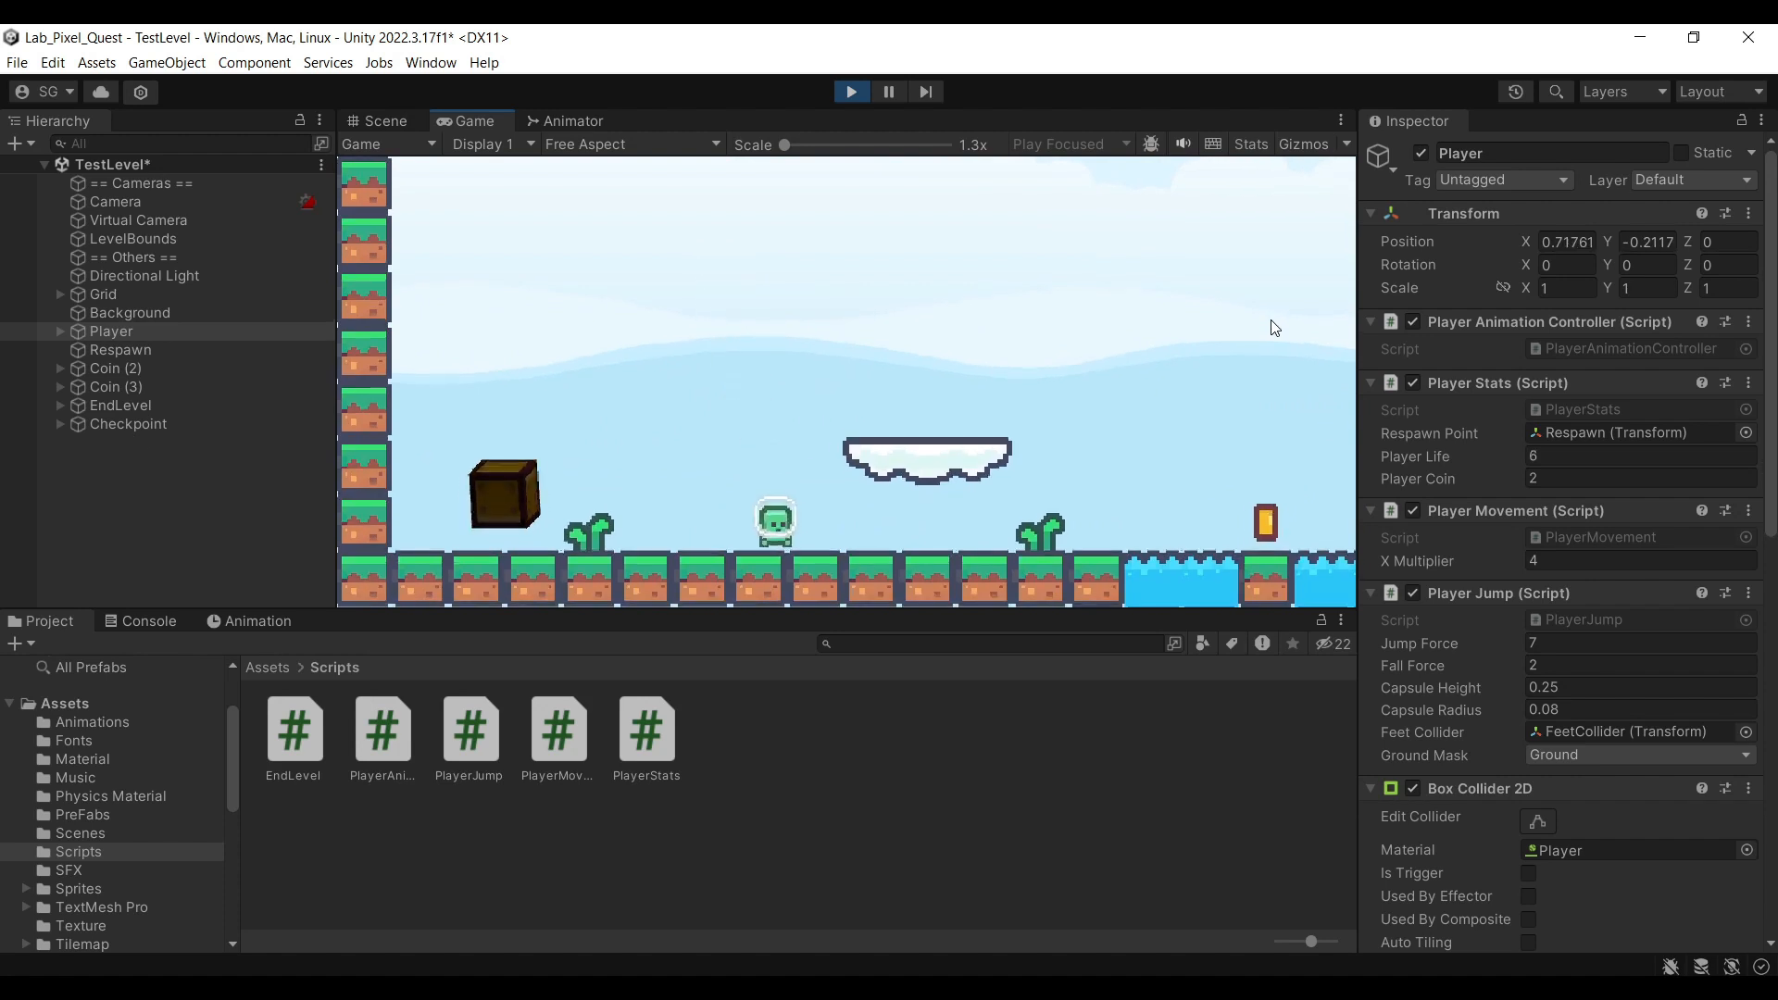
key(space)
key(space)
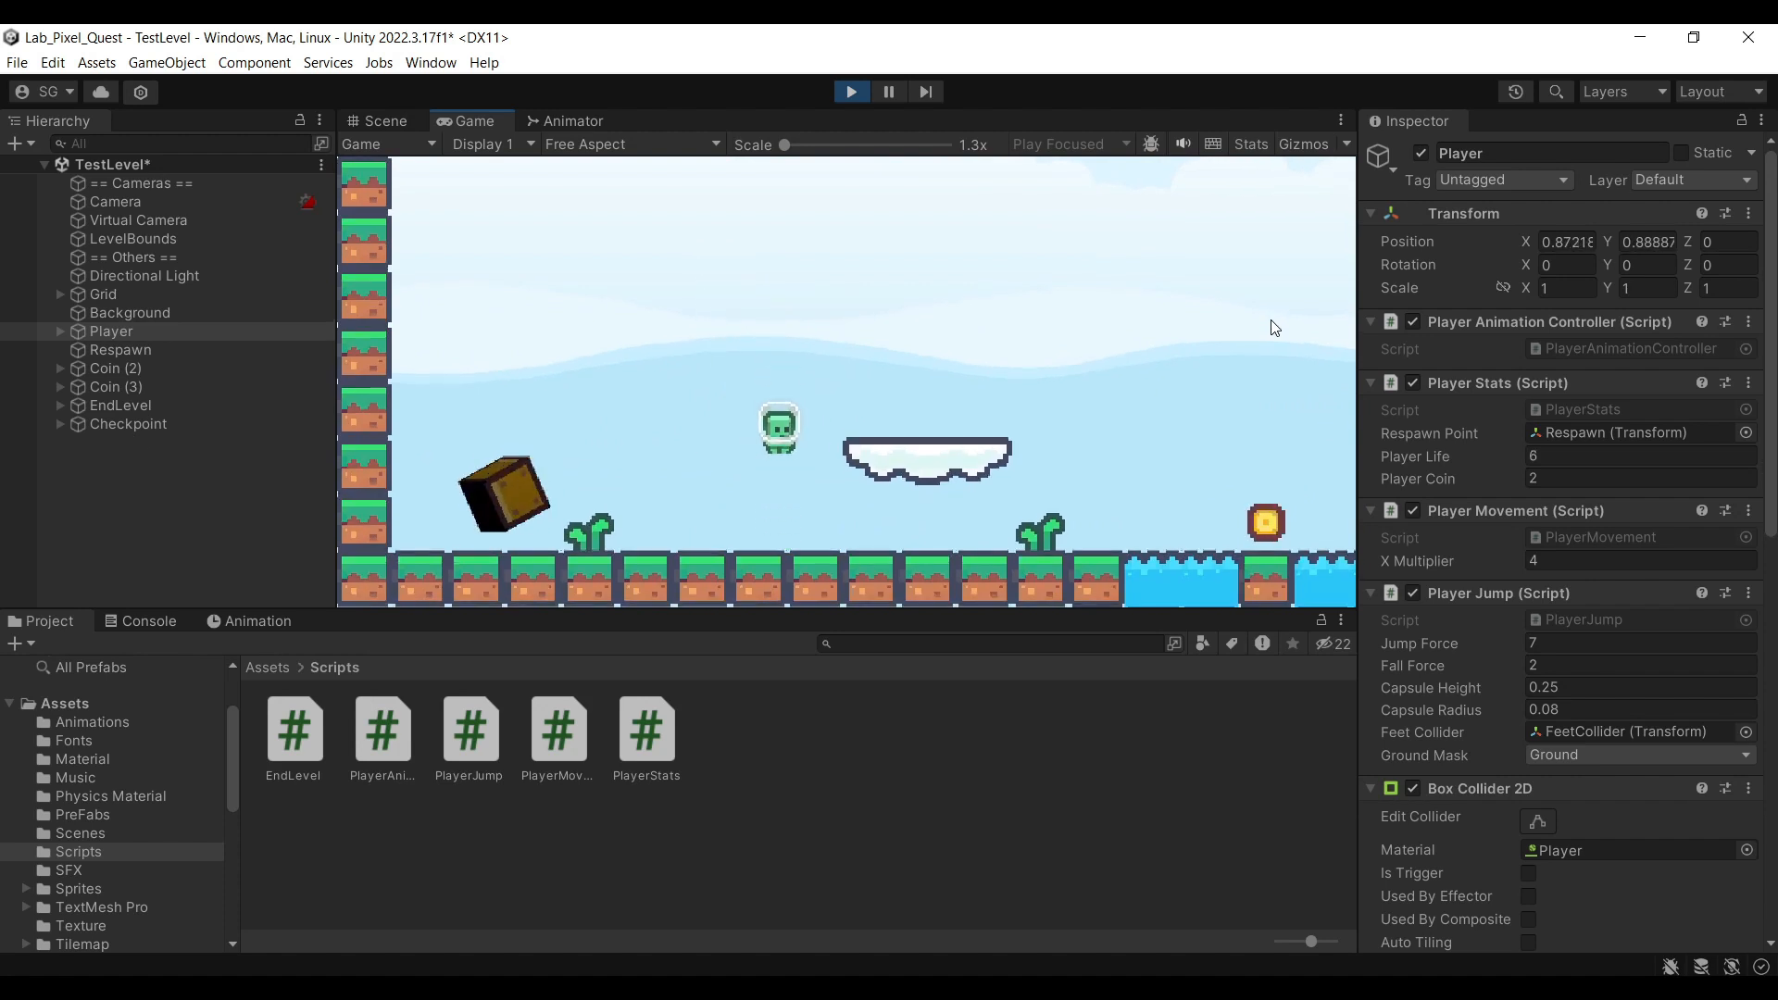
key(d)
key(a)
key(space)
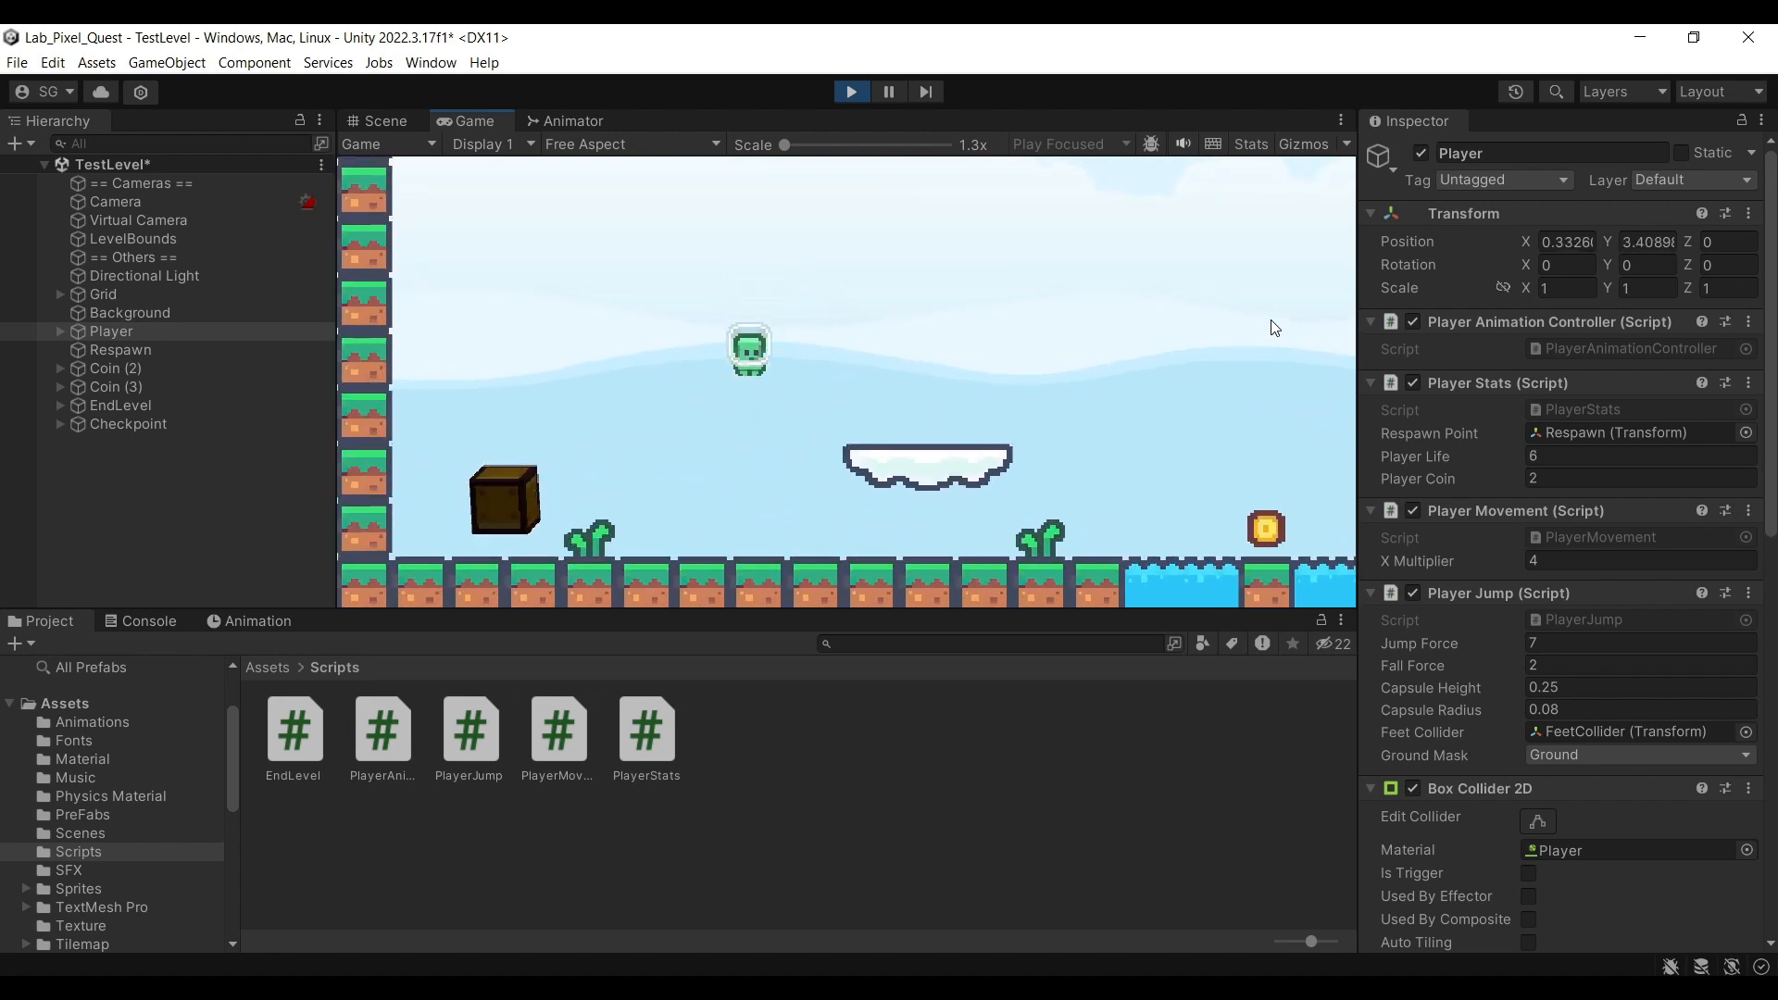
key(d)
key(d)
key(space)
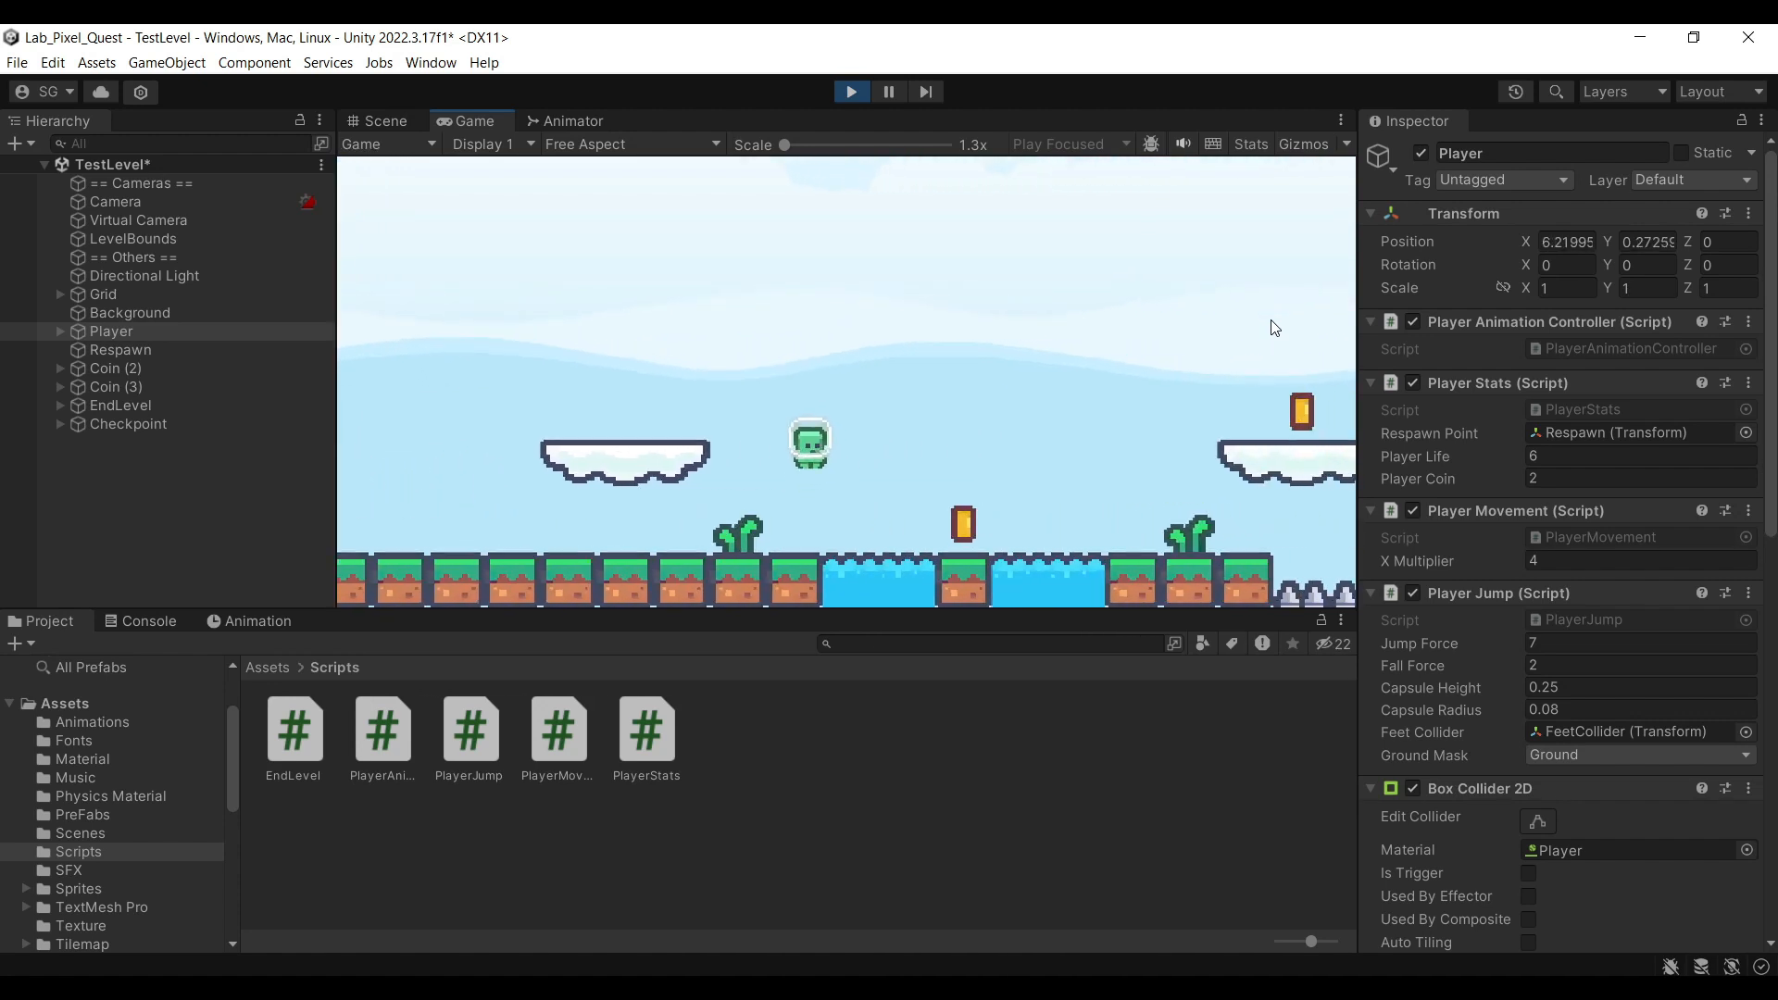
key(a)
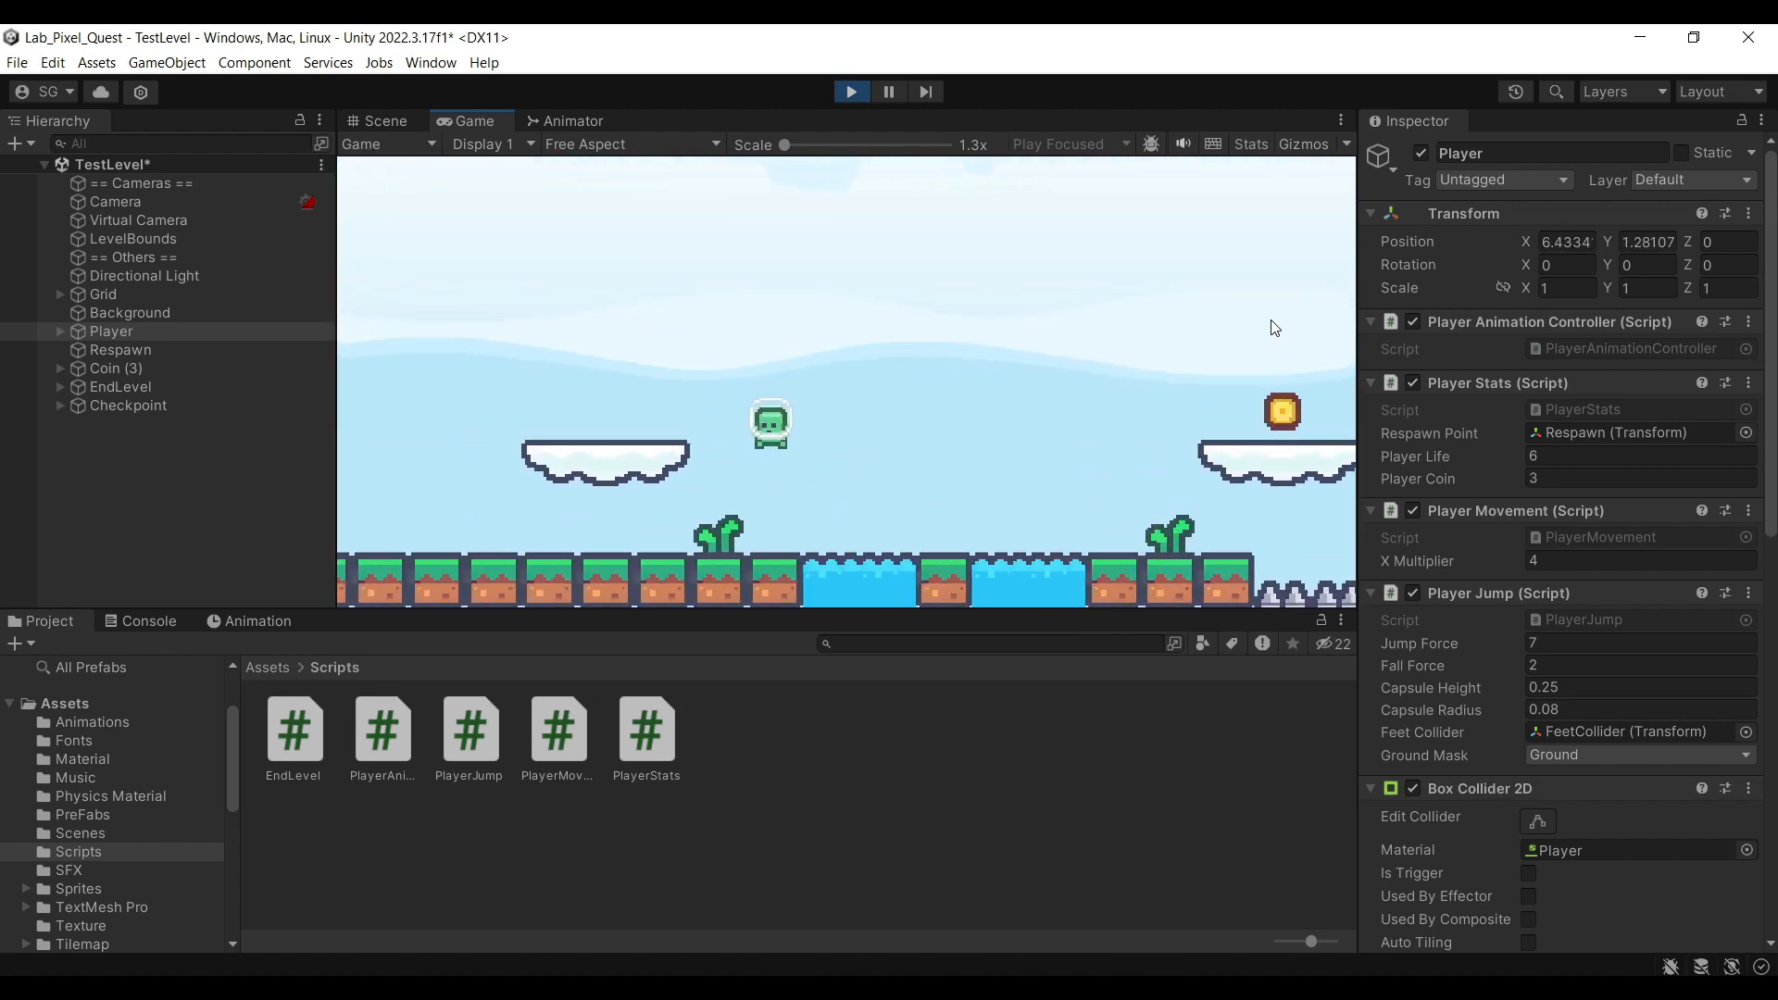